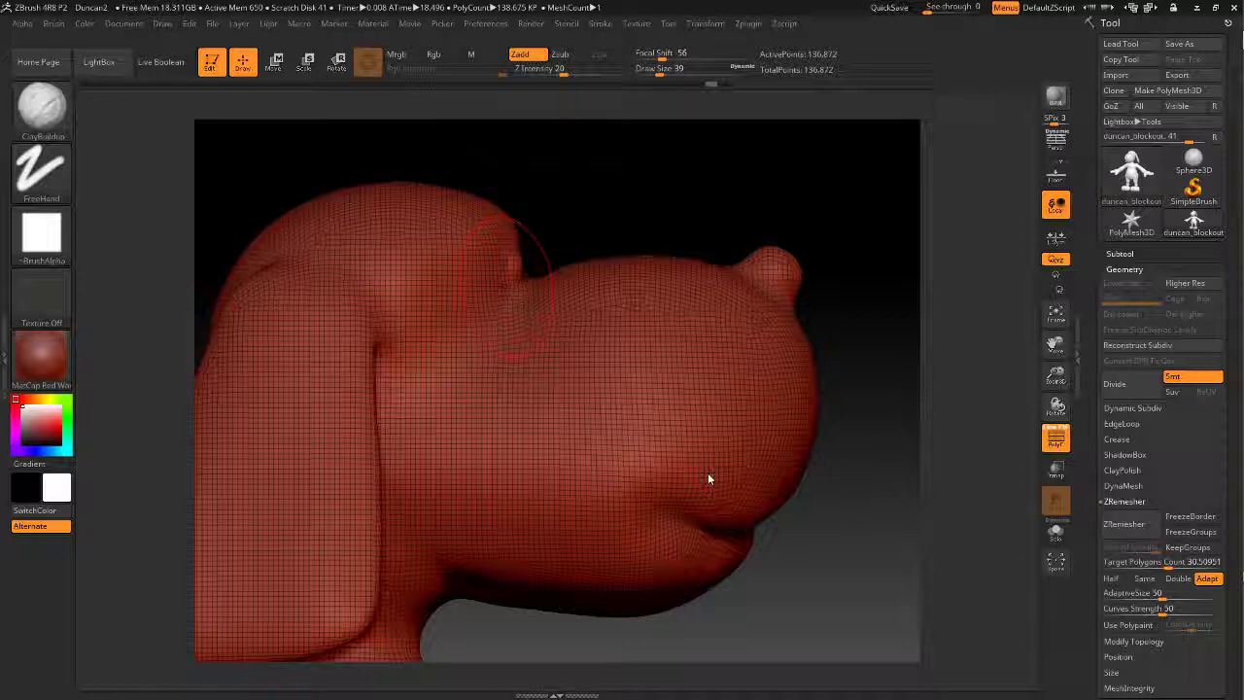
Carve a crease around the base of the dog's nose with the DamStandard brush at a Draw Size of 17
mouse_move(709, 189)
left_mouse_down()
mouse_move(662, 266)
mouse_move(691, 190)
mouse_move(670, 254)
mouse_move(691, 208)
mouse_move(729, 189)
mouse_move(734, 171)
mouse_move(660, 255)
mouse_move(731, 179)
left_mouse_up()
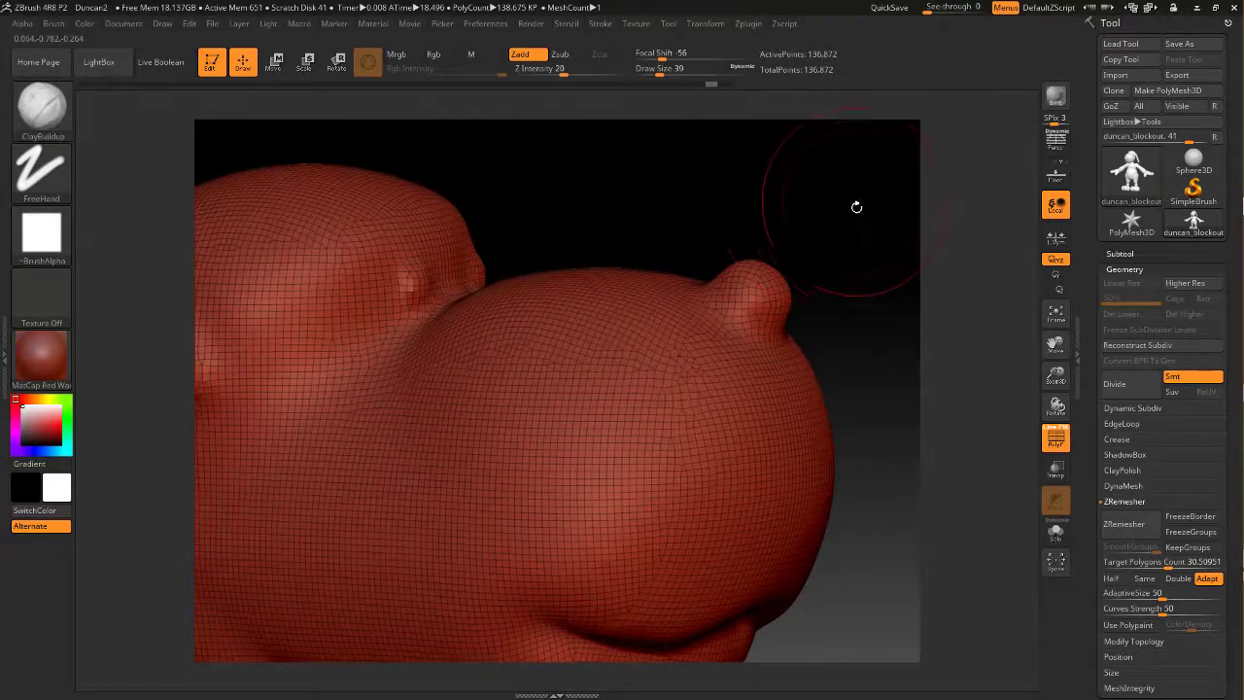
mouse_move(855, 214)
left_mouse_down("alt")
mouse_move(838, 211)
mouse_move(868, 216)
mouse_move(869, 189)
mouse_move(574, 379)
left_mouse_up("alt")
mouse_move(586, 336)
left_mouse_down("alt")
mouse_move(733, 326)
mouse_move(784, 233)
mouse_move(818, 206)
mouse_move(839, 236)
mouse_move(810, 220)
mouse_move(788, 244)
mouse_move(802, 231)
mouse_move(805, 170)
mouse_move(814, 230)
left_mouse_up("alt")
right_click_drag(724, 272, 773, 182)
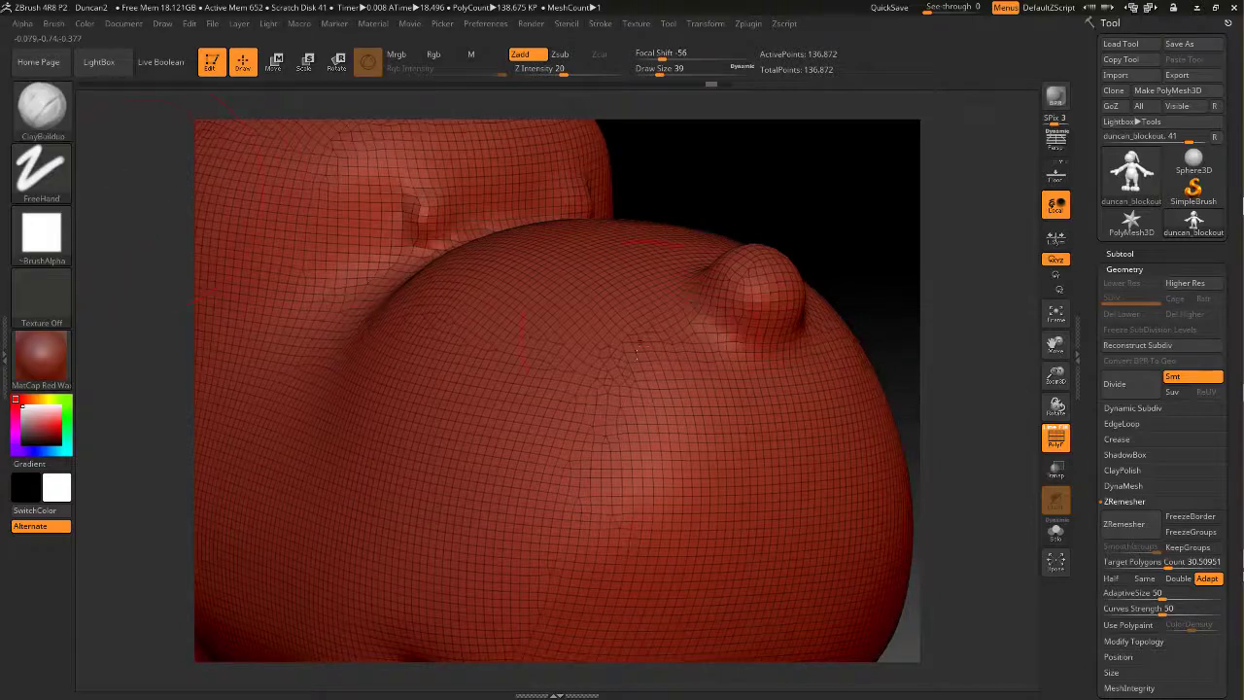
left_click(56, 119)
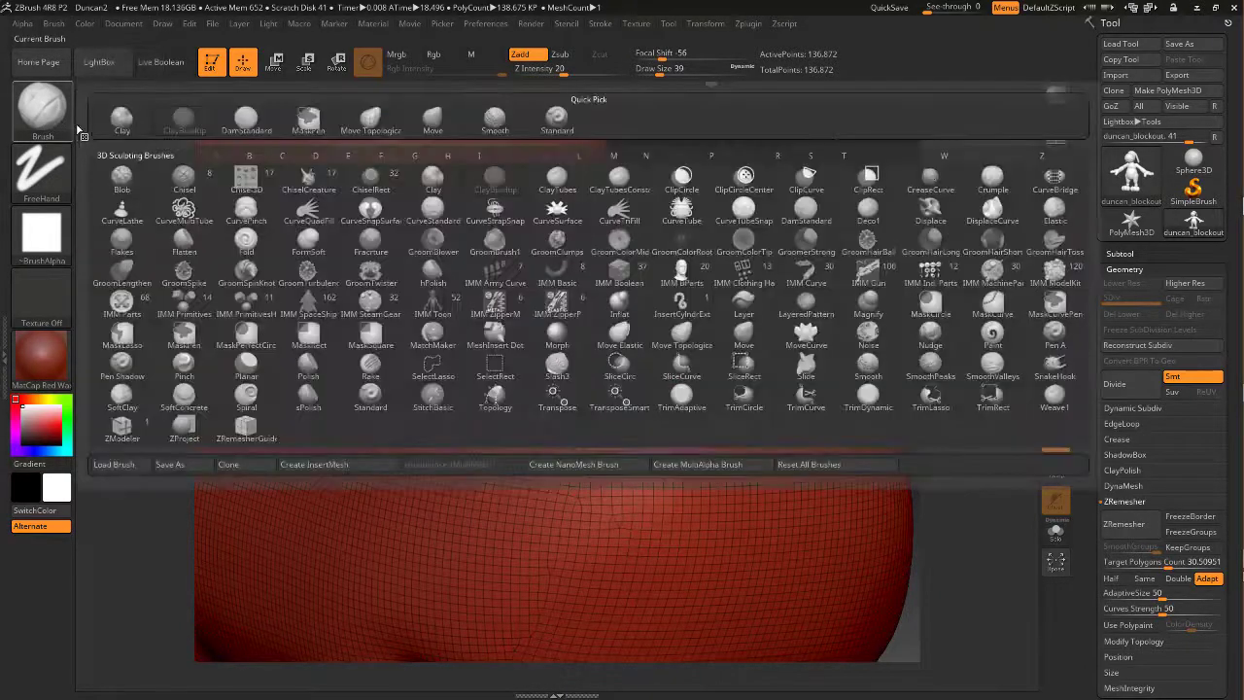
left_click(250, 120)
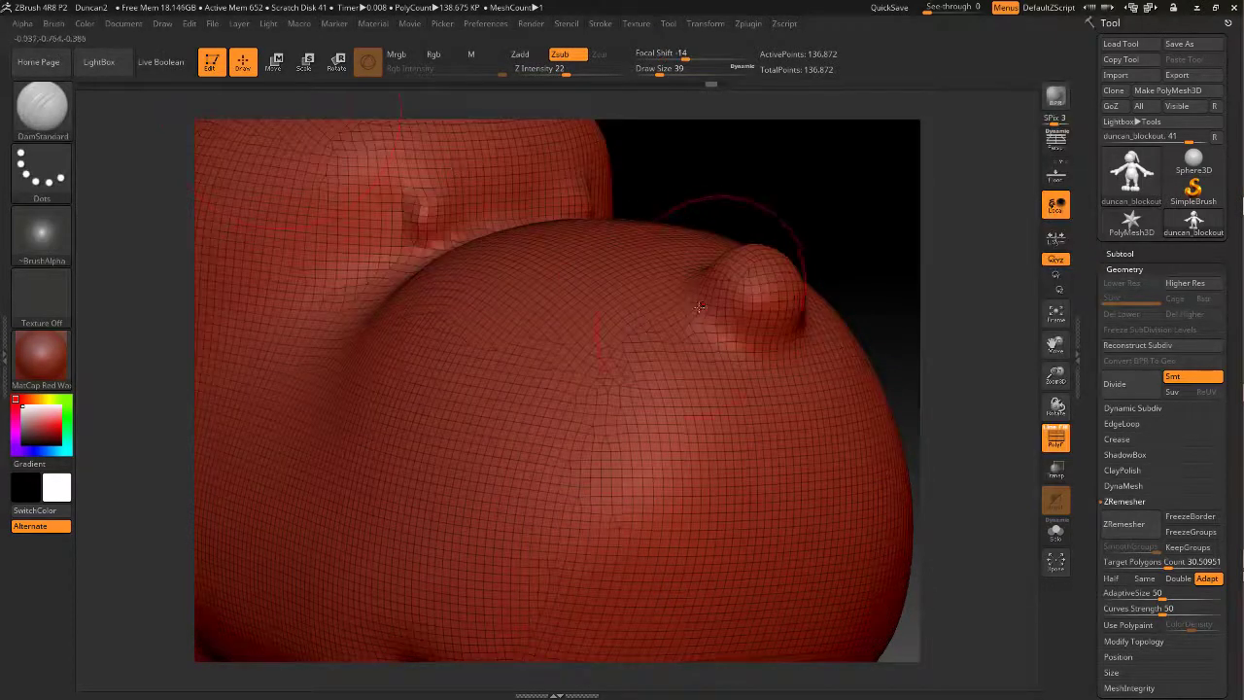
key("space")
left_click_drag(689, 301, 690, 301)
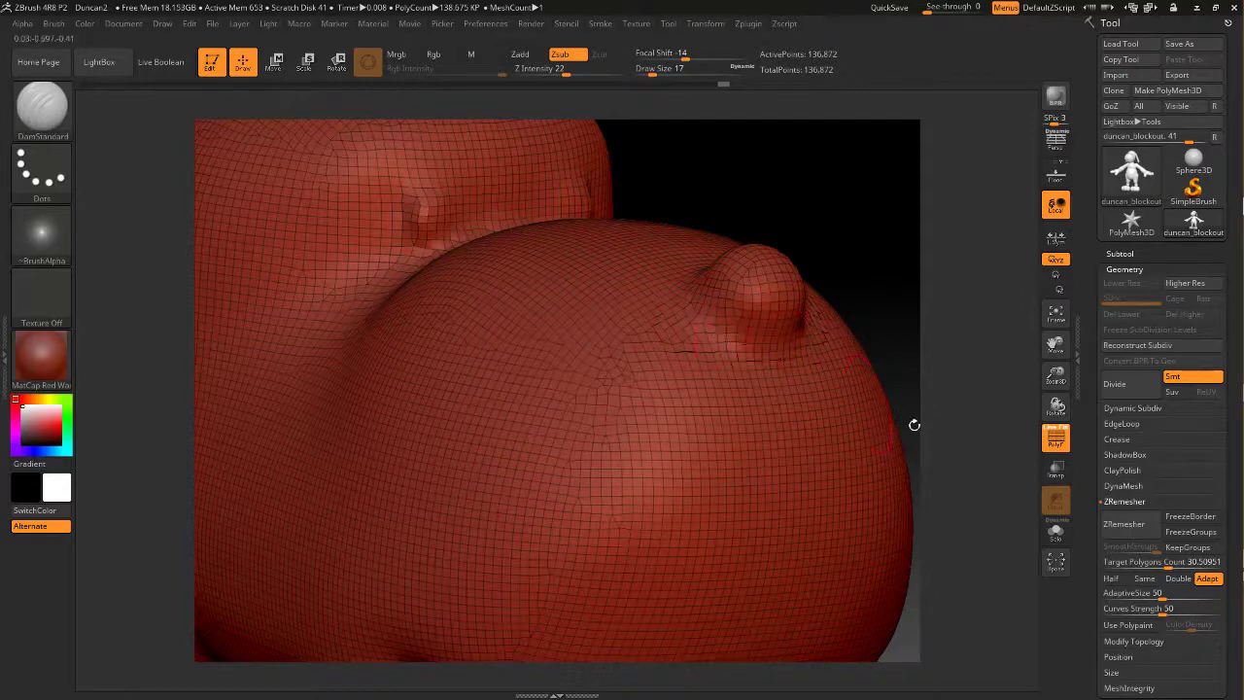
Hide the polygon wireframe and work around the crease at the base of the nose
left_click(1063, 444)
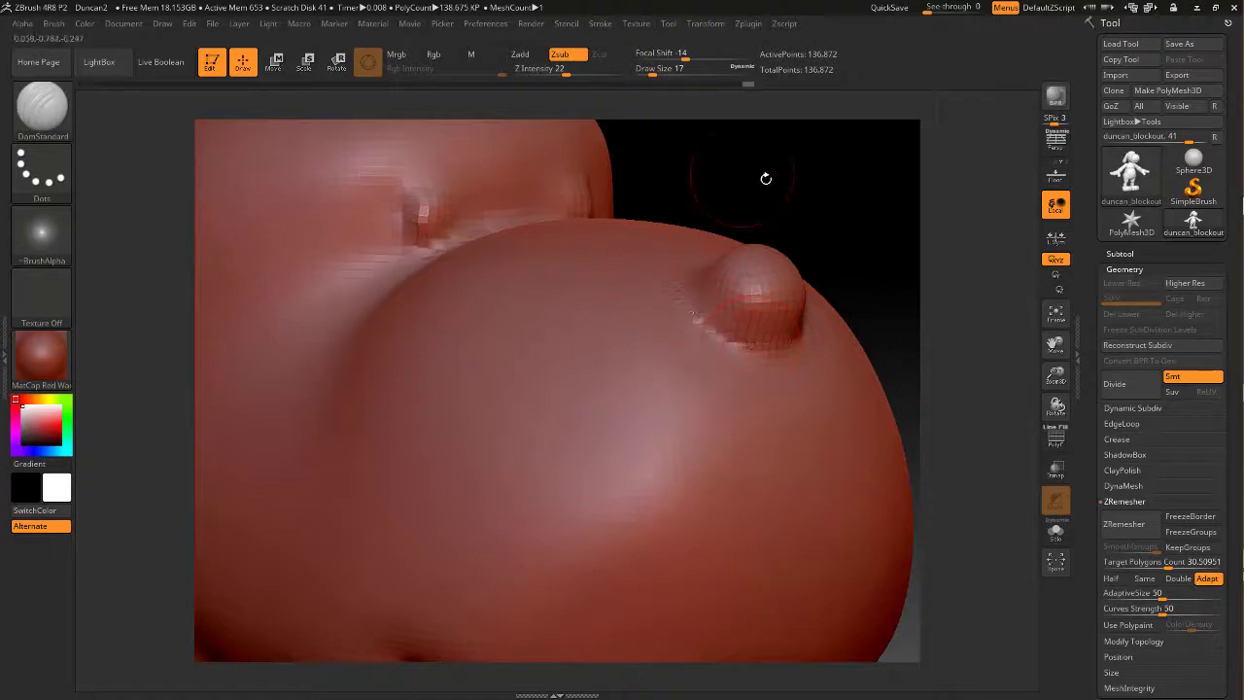
left_click_drag(766, 179, 698, 320)
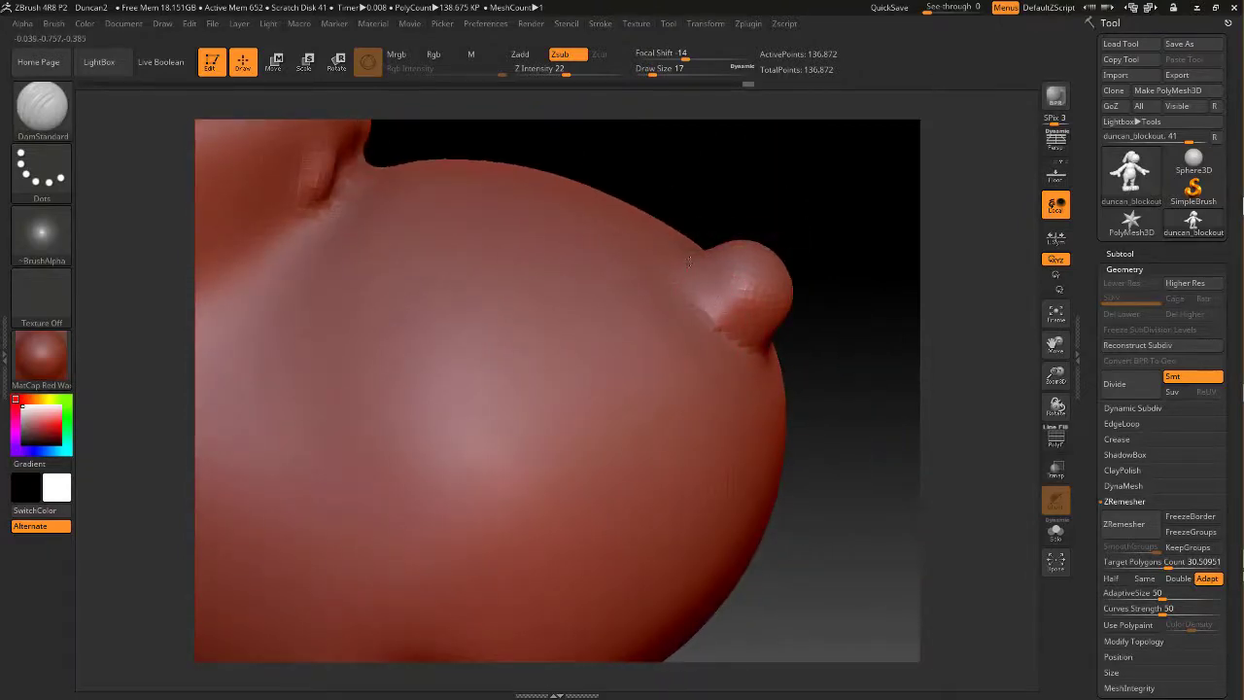
left_click_drag(722, 203, 688, 243)
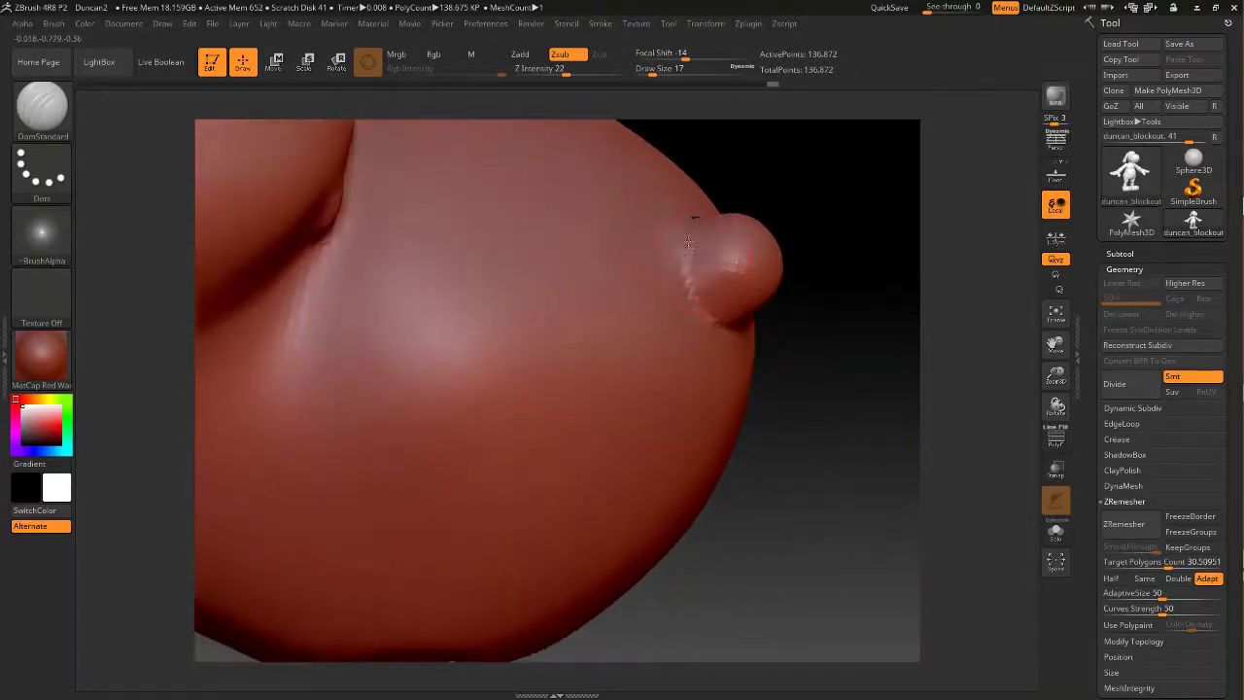
mouse_move(810, 159)
left_mouse_down()
mouse_move(754, 186)
mouse_move(786, 191)
mouse_move(784, 167)
mouse_move(813, 163)
left_mouse_up()
Mask the nose with the MaskLasso brush, then invert the mask so only the nose remains editable
key("ctrl")
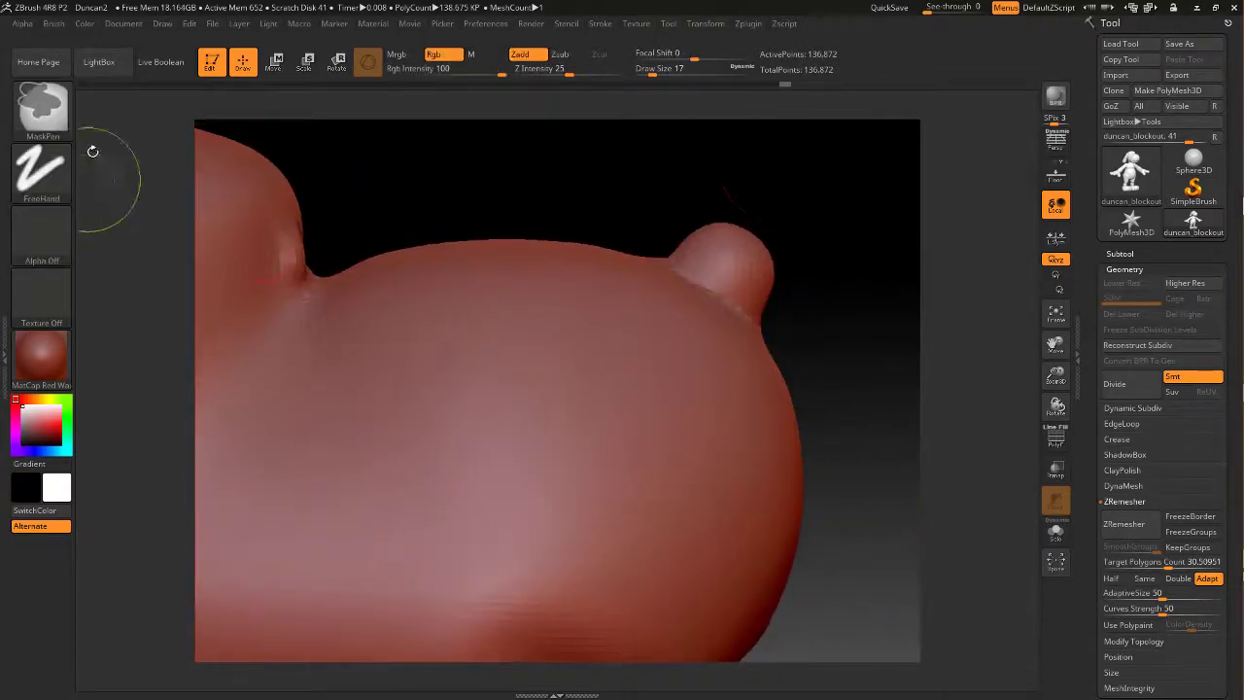
left_click(60, 124, "ctrl")
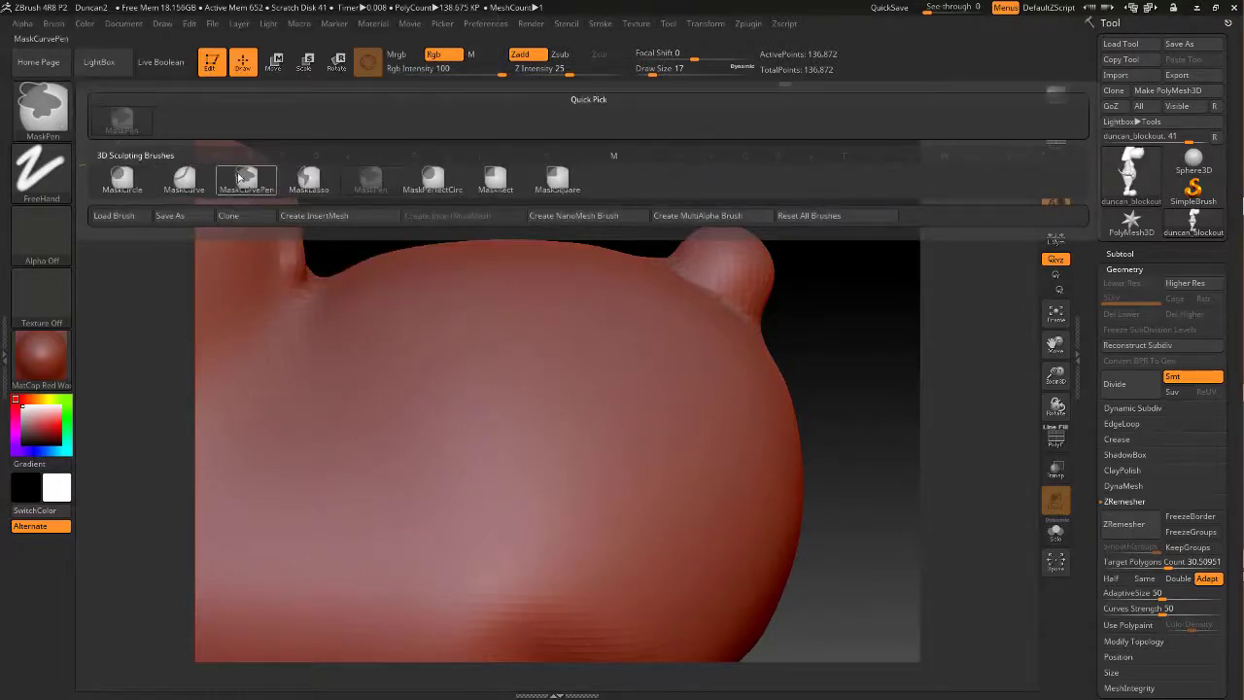
left_click(309, 180)
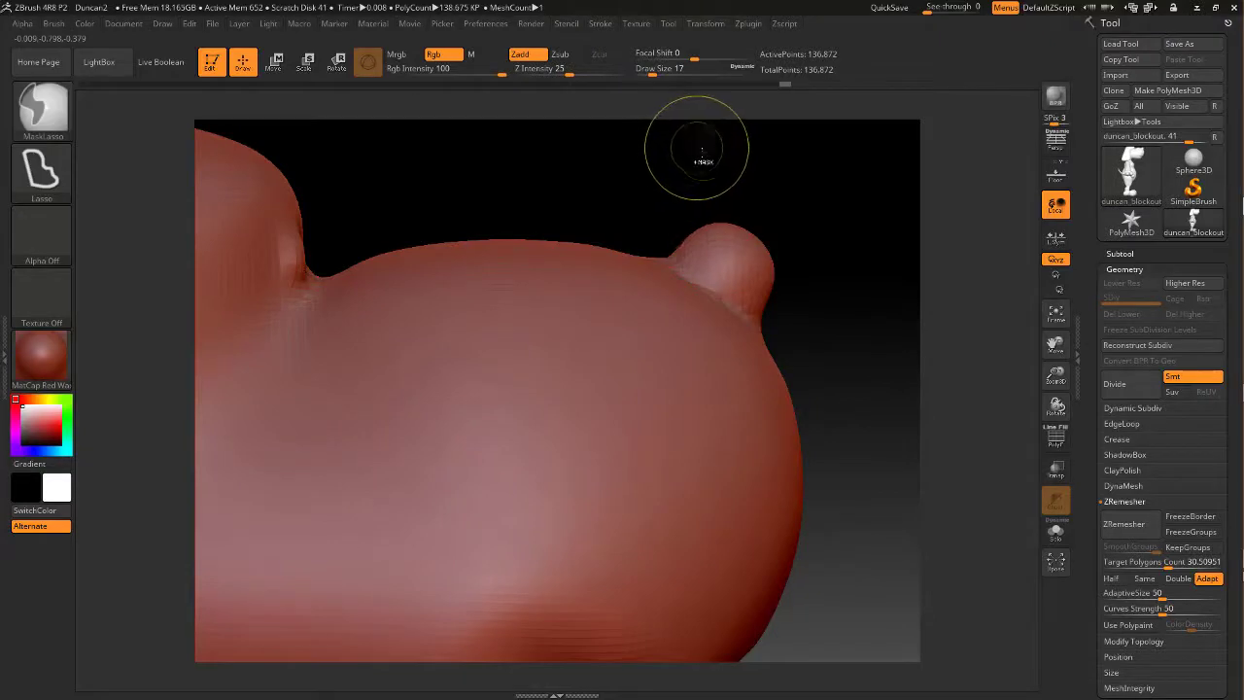
left_click_drag(702, 146, 644, 193, "ctrl")
mouse_move(666, 261)
left_mouse_down("ctrl")
mouse_move(757, 322)
mouse_move(784, 231)
mouse_move(775, 210)
left_mouse_up("ctrl")
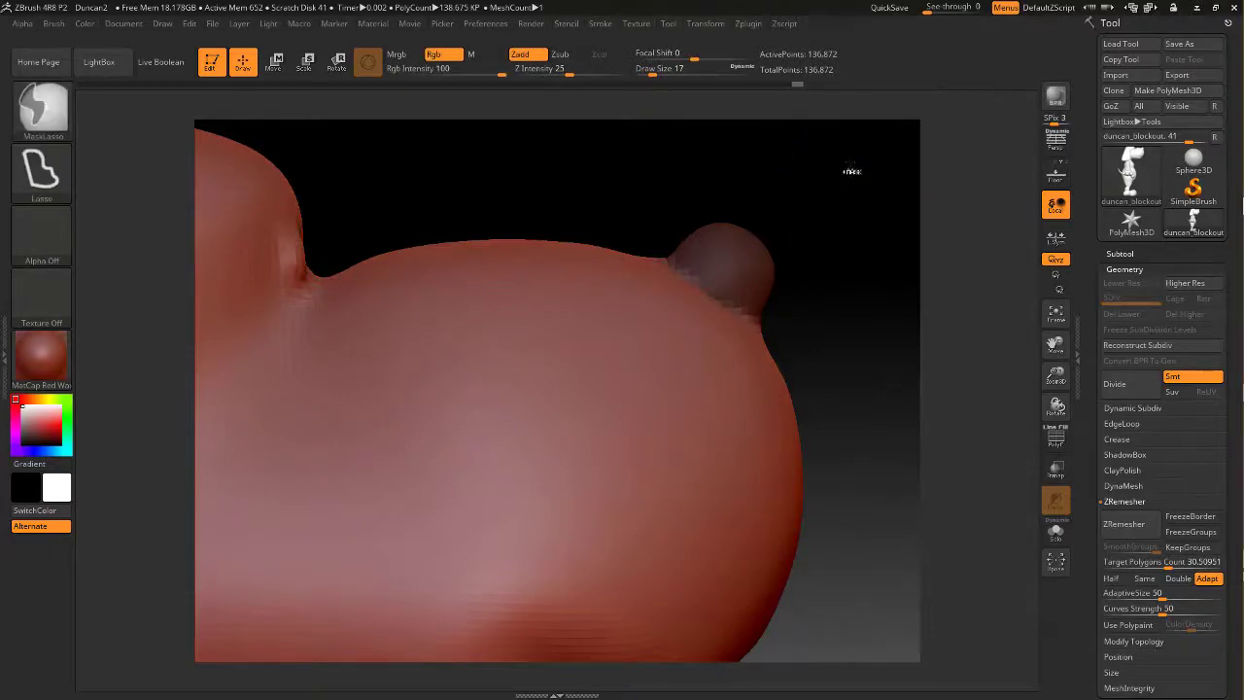
left_click(847, 175, "ctrl")
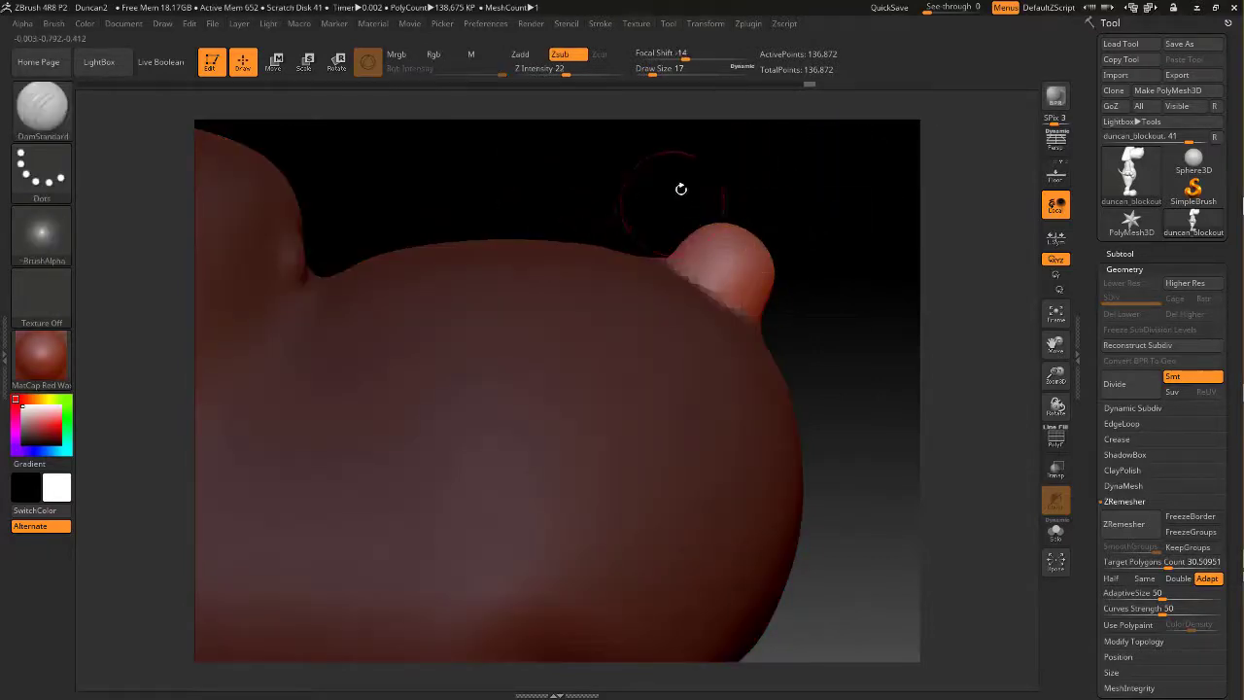
Switch to the Inflat brush and set its Draw Size to 41
left_click(32, 128)
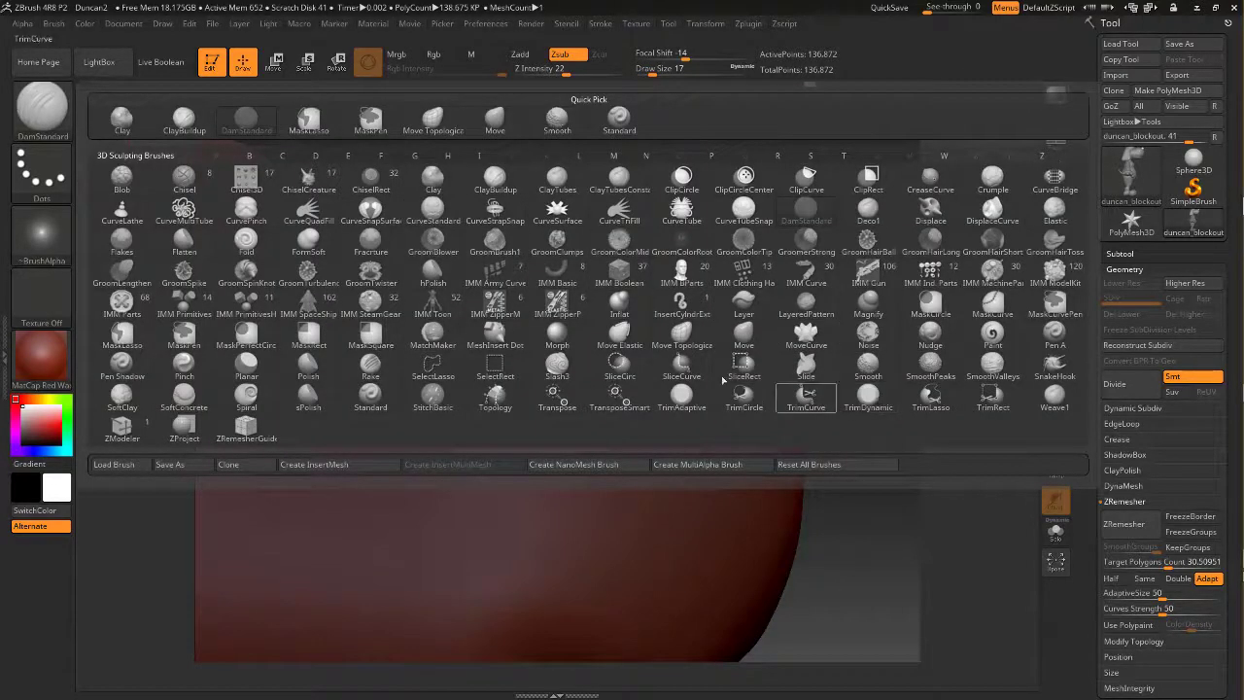
key("i")
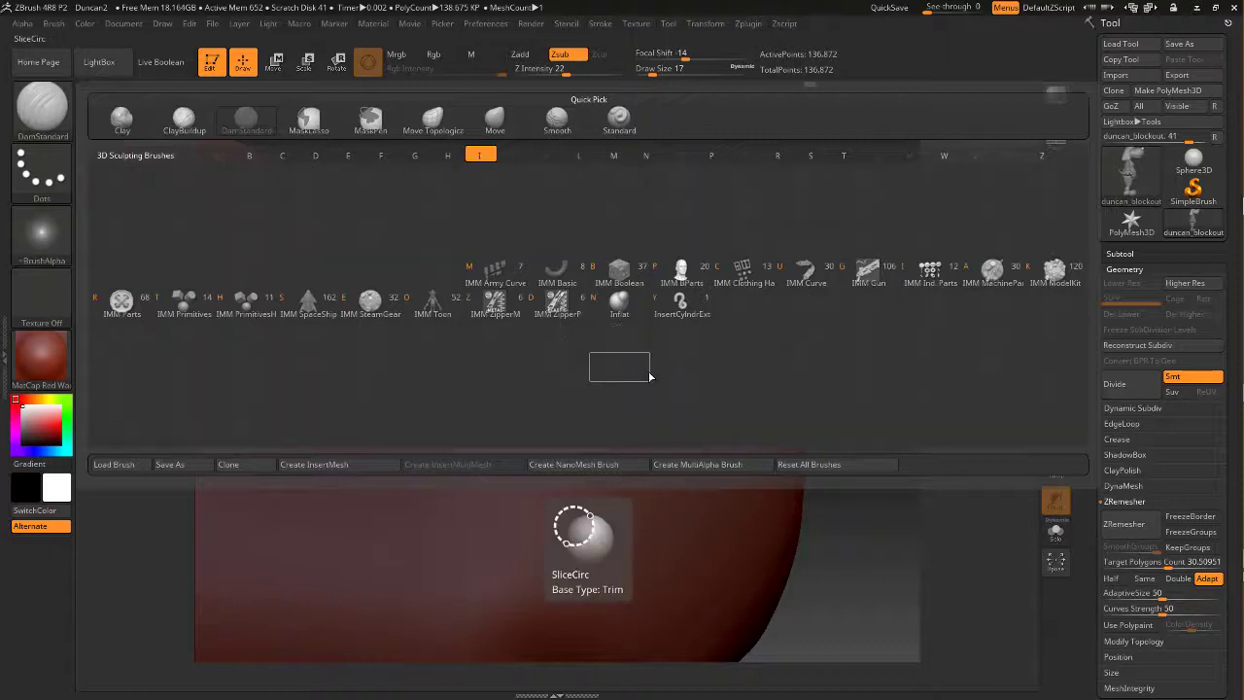
left_click(619, 305)
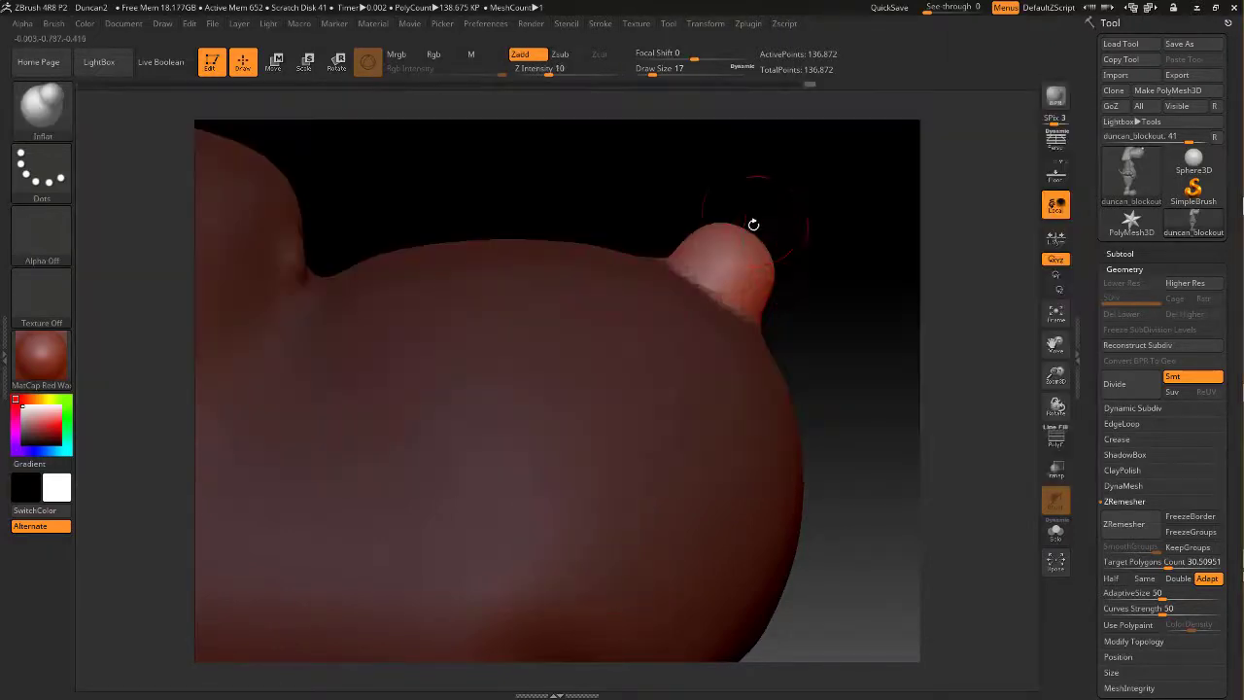
key("space")
left_click(763, 210)
mouse_move(767, 214)
left_mouse_down()
mouse_move(860, 204)
mouse_move(783, 201)
left_mouse_up()
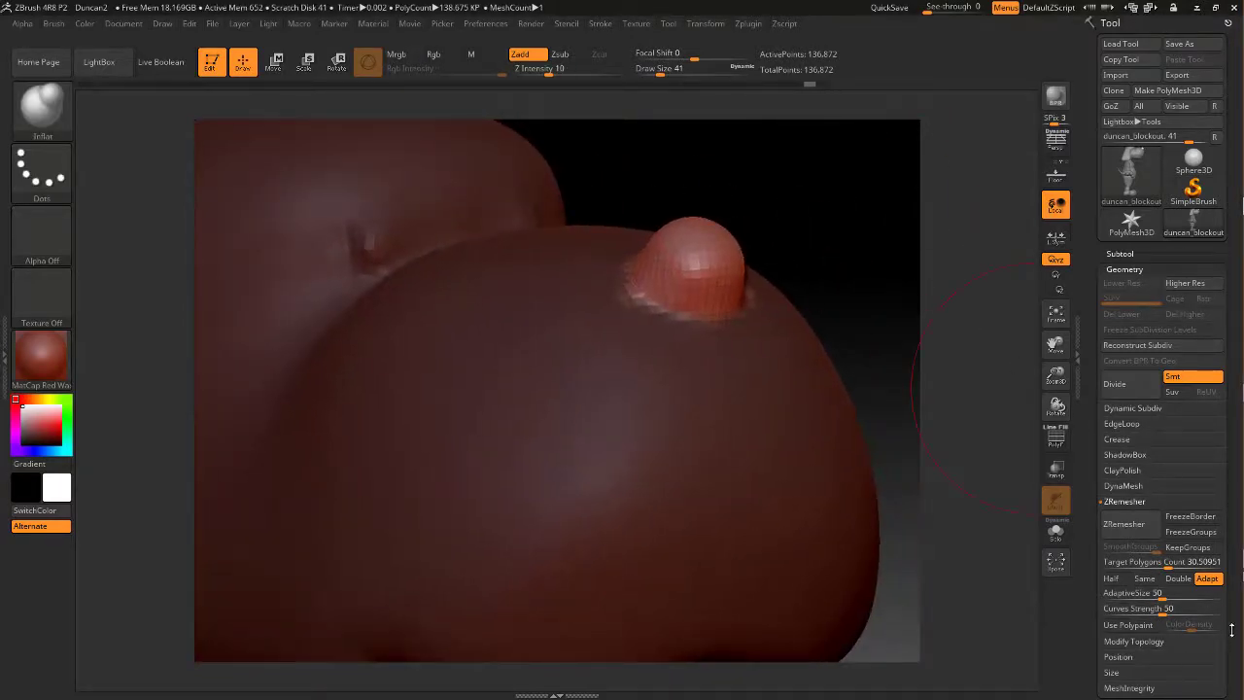
Enlarge the unmasked nose with the Inflate Balloon deformation
left_click_drag(1229, 635, 1211, 516)
left_click(1129, 523)
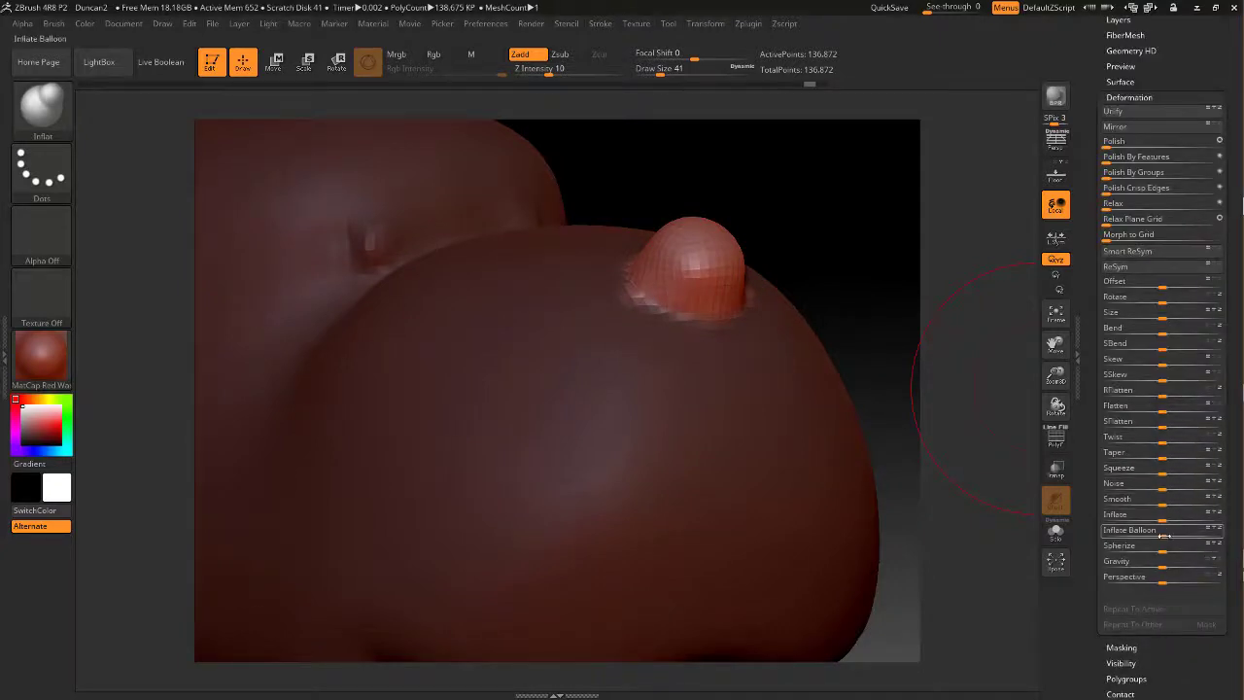
left_click_drag(1163, 535, 1164, 533)
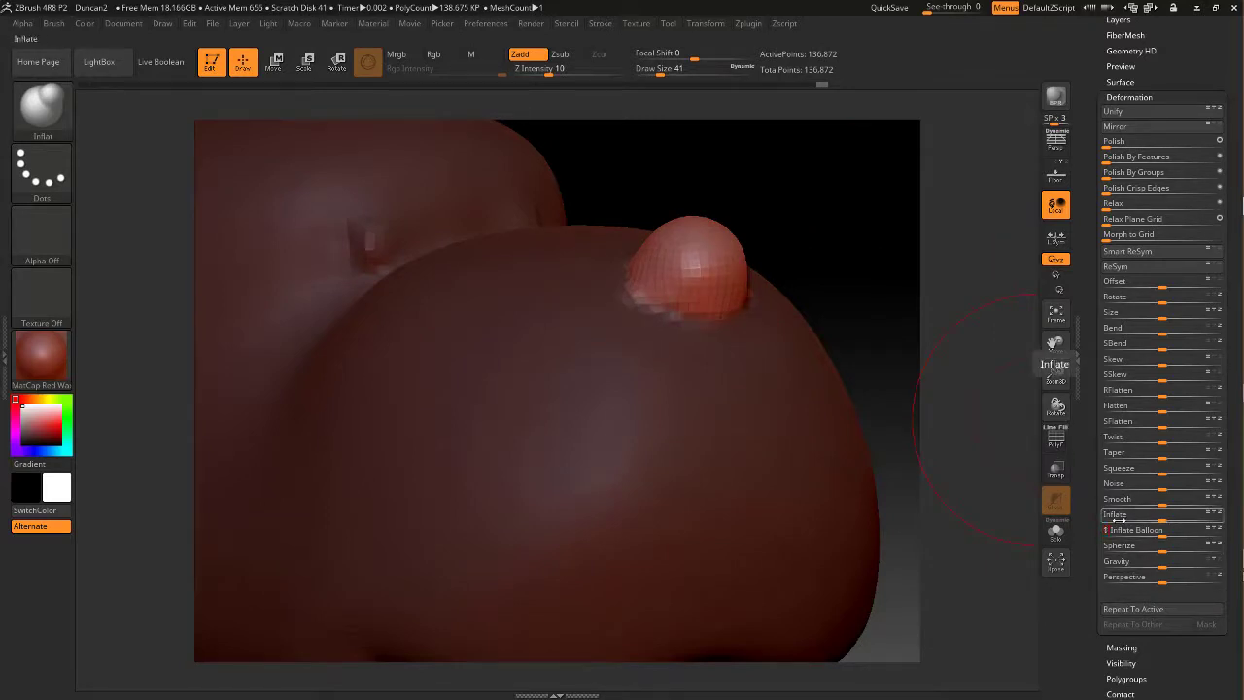
key("Return")
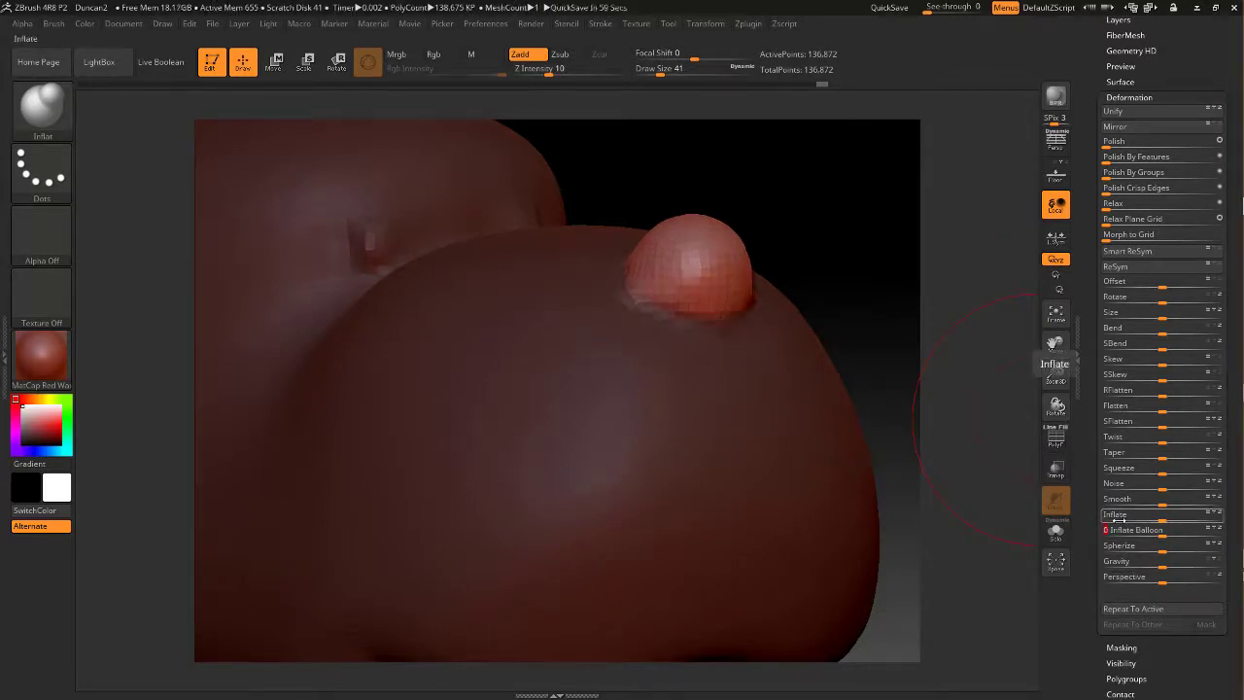
Reshape the unmasked nose into a fuller, rounder ball using the Move brush at a Draw Size of 68
left_click_drag(812, 215, 854, 205)
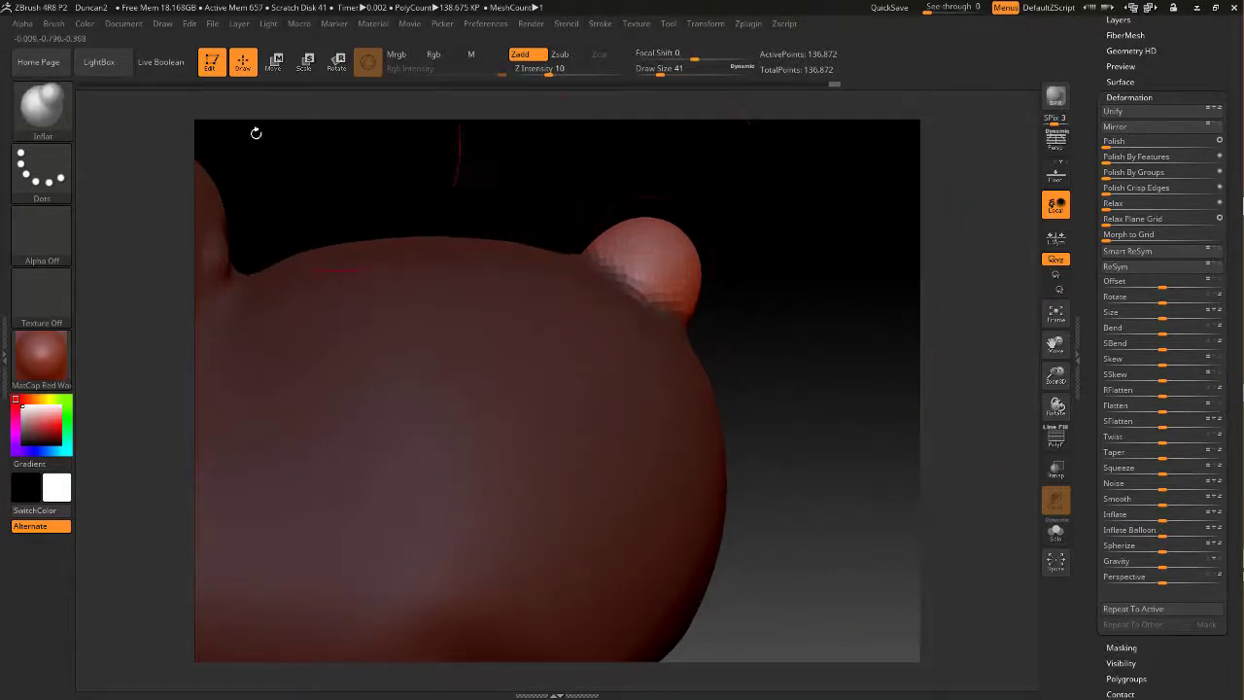
left_click(41, 107)
left_click(743, 333)
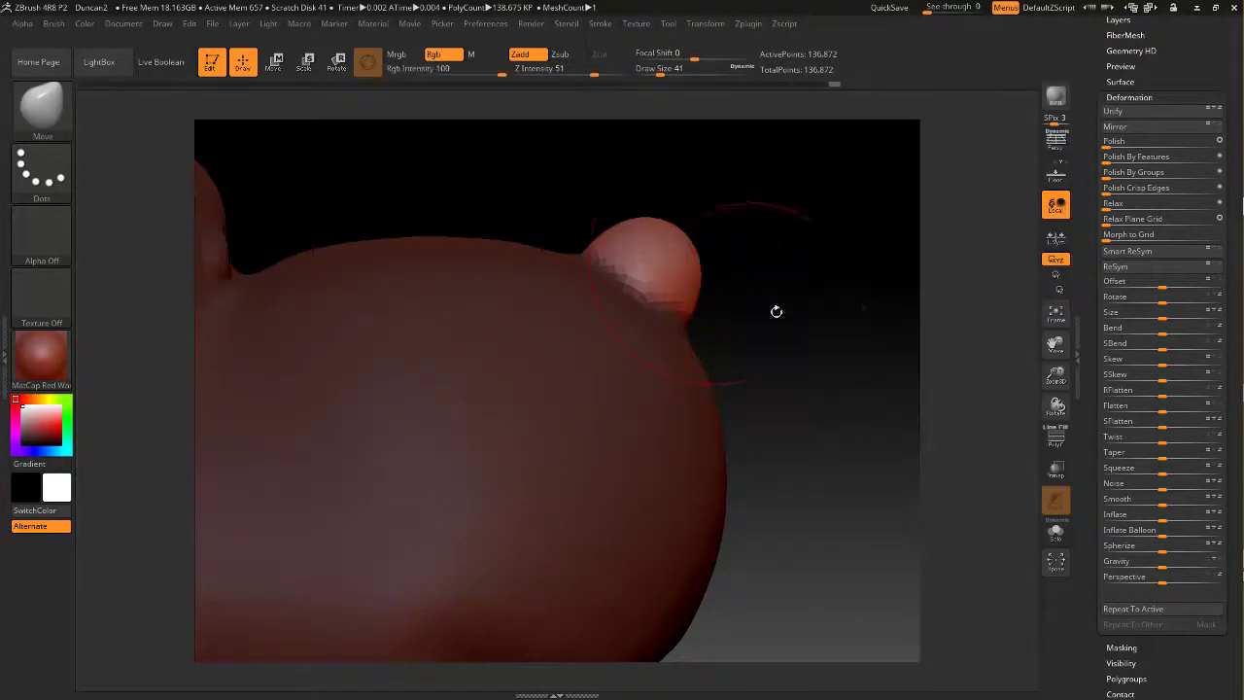
key("space")
left_click_drag(686, 191, 694, 192)
left_click_drag(652, 255, 653, 243)
mouse_move(792, 219)
left_mouse_down()
mouse_move(648, 257)
mouse_move(643, 292)
left_mouse_up()
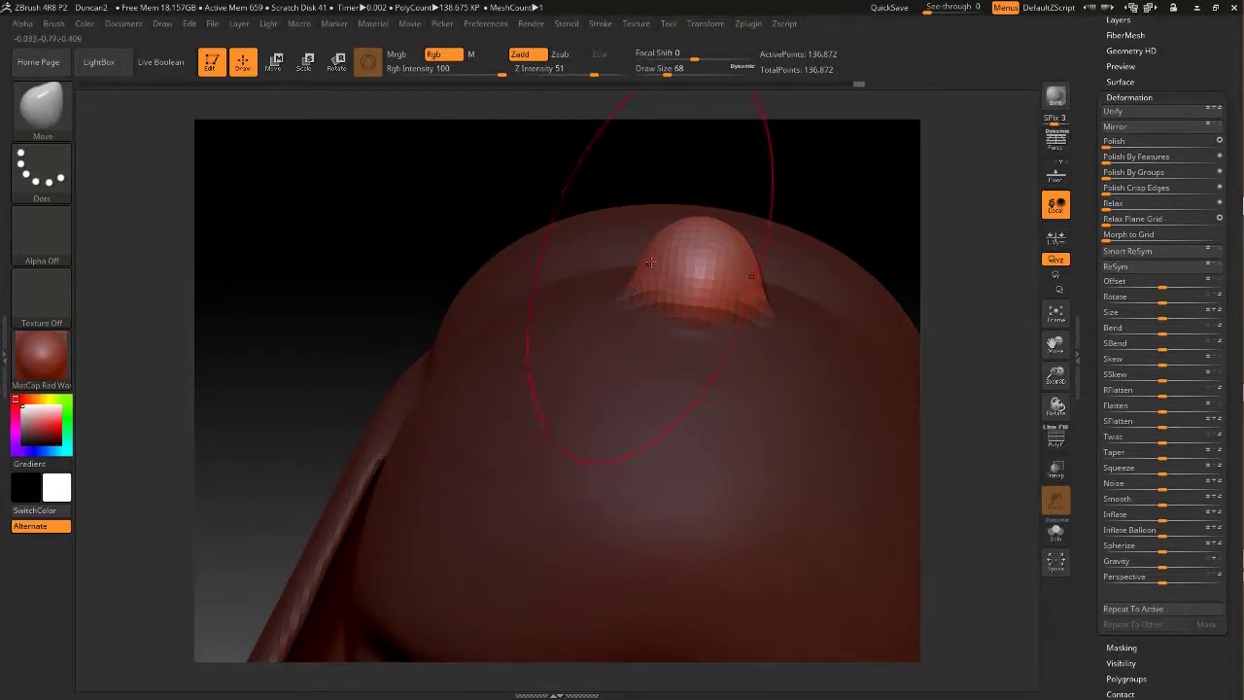
left_click_drag(657, 239, 629, 228)
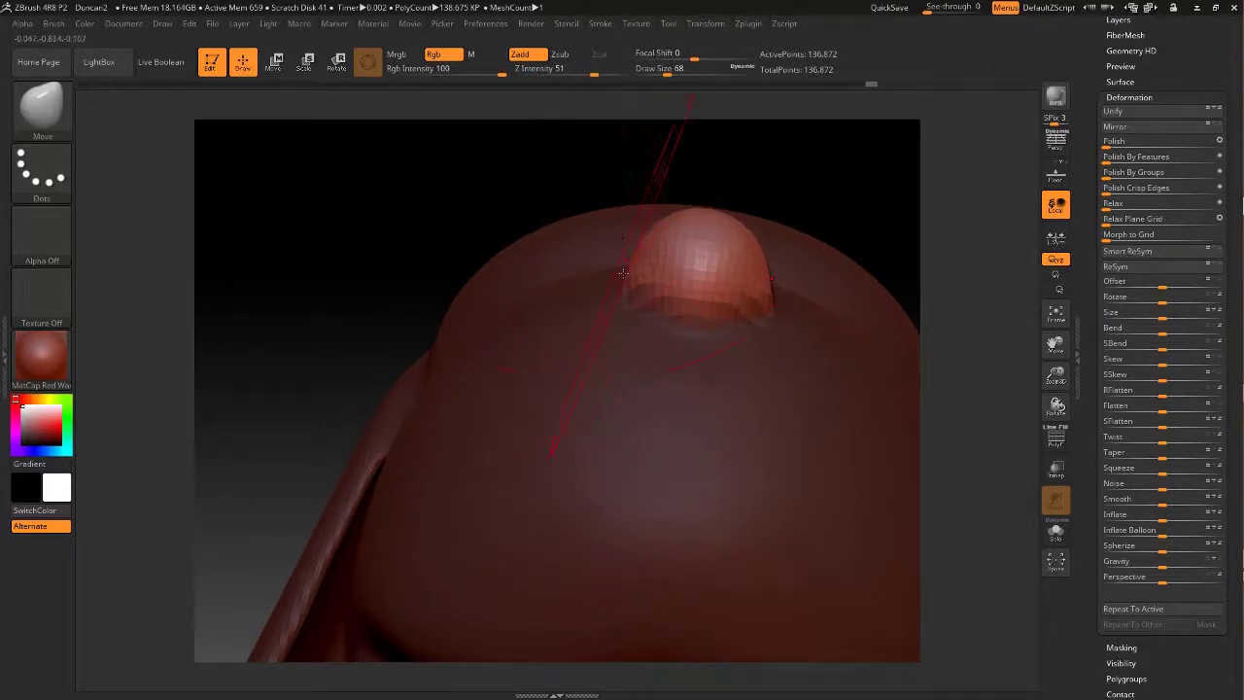
Invert the mask to protect the nose and adjust the muzzle surface around its base with the Move brush, reducing Draw Size to 35
left_click(755, 158, "ctrl")
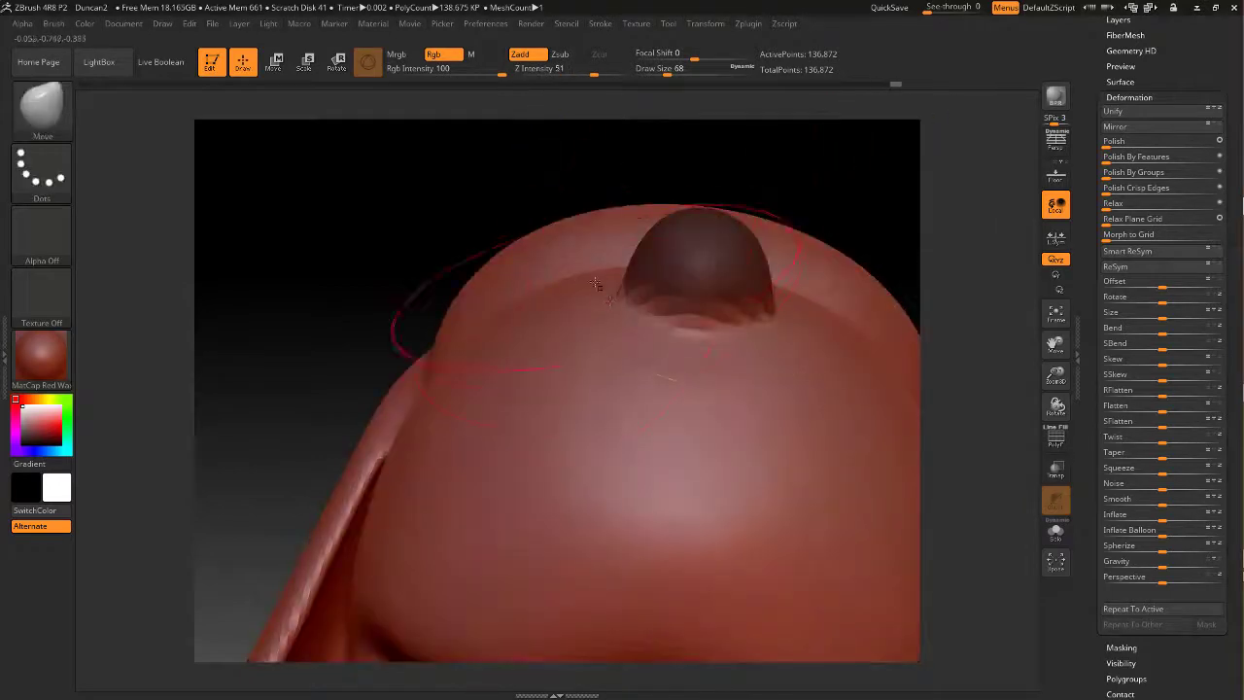
left_click_drag(617, 301, 619, 304)
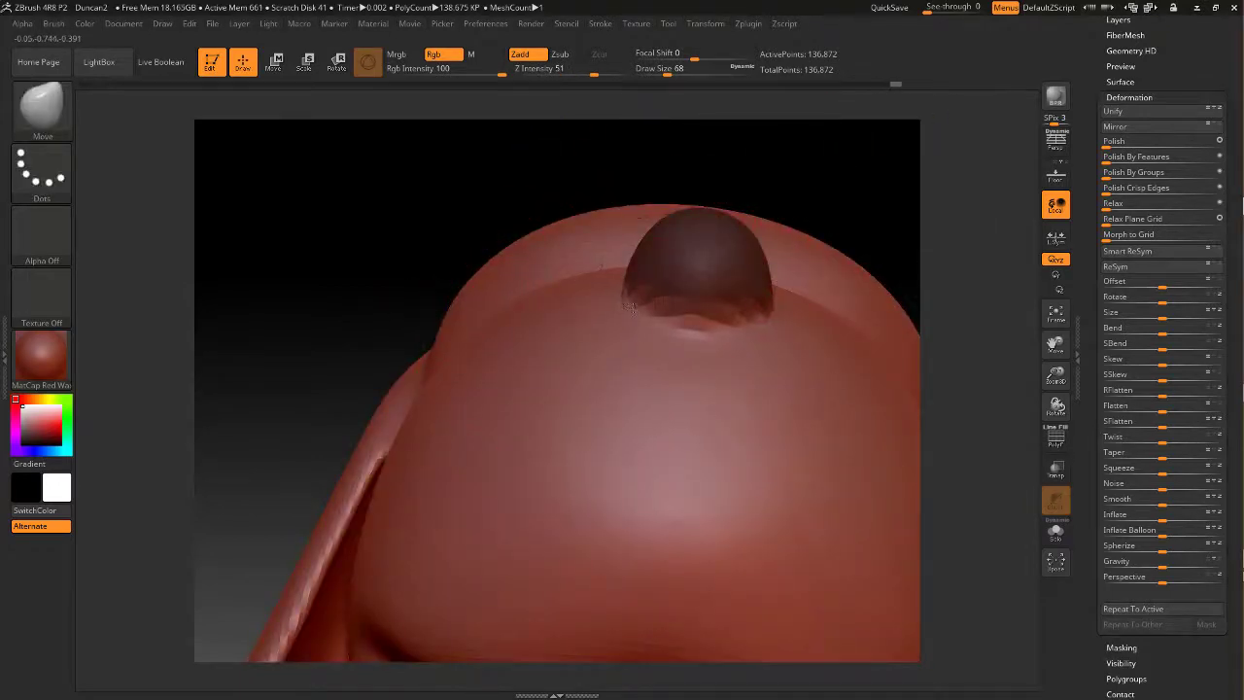
mouse_move(825, 181)
left_mouse_down()
mouse_move(877, 178)
mouse_move(805, 194)
mouse_move(787, 214)
left_mouse_up()
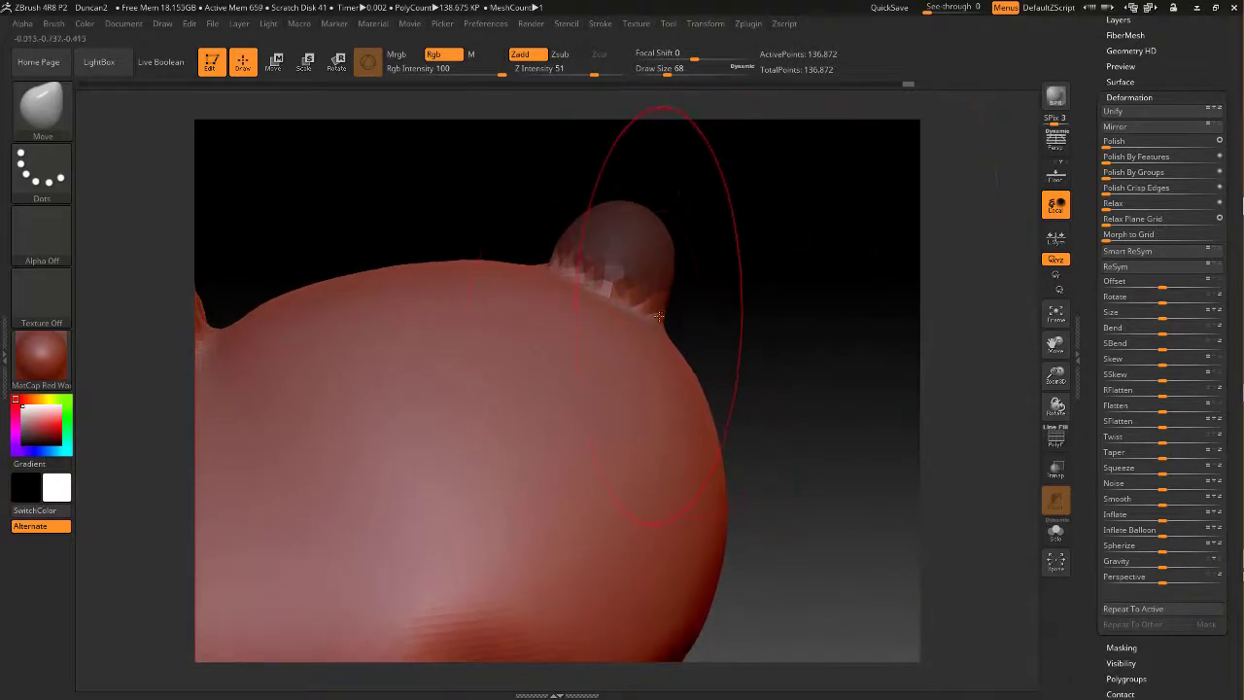
mouse_move(664, 309)
left_mouse_down()
mouse_move(653, 301)
mouse_move(660, 312)
mouse_move(681, 303)
left_mouse_up()
key("space")
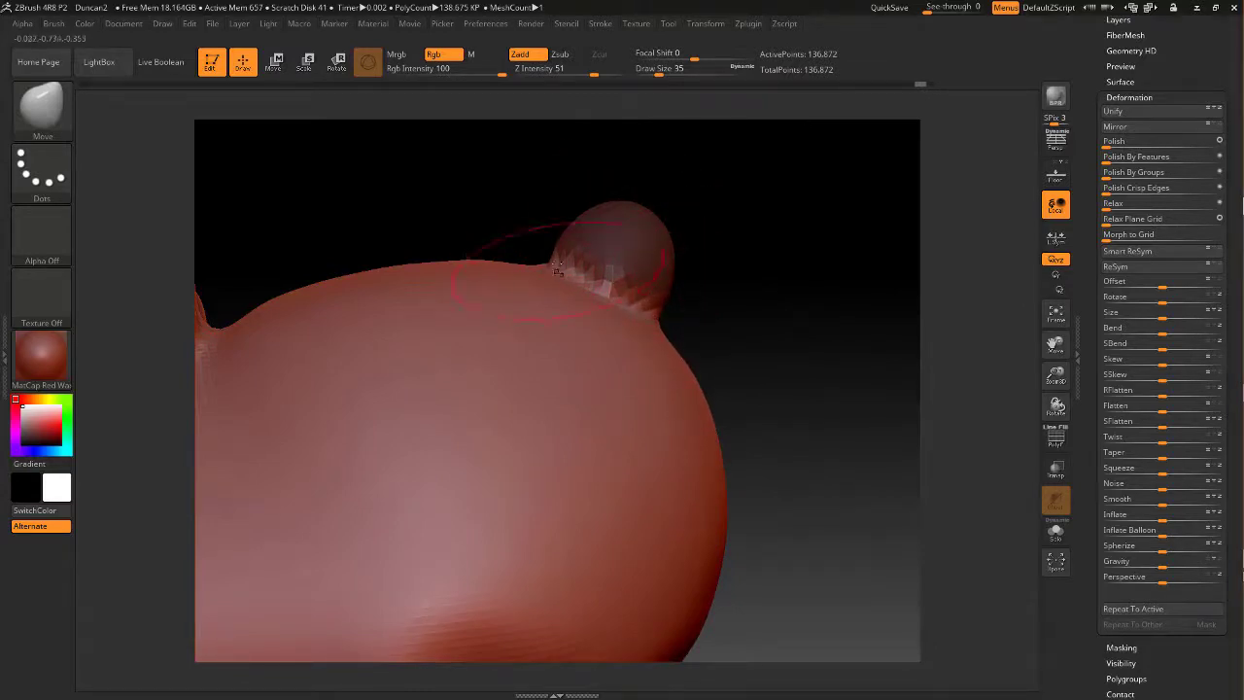
left_click_drag(550, 265, 550, 272)
Clear the mask and soften the seam between nose and muzzle with the Smooth brush at Z Intensity 2
mouse_move(592, 175)
left_mouse_down()
mouse_move(456, 189)
mouse_move(506, 200)
left_mouse_up()
left_click_drag(654, 220, 696, 206)
left_click_drag(695, 206, 734, 250, "ctrl")
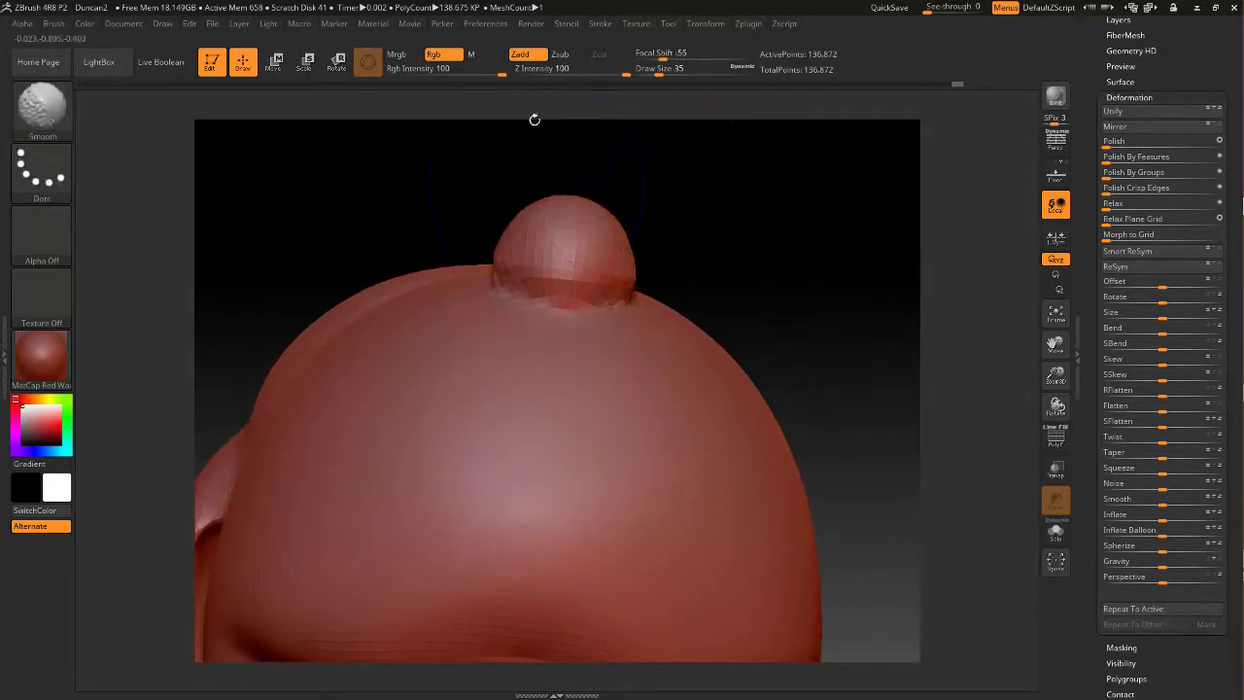
left_click_drag(541, 69, 529, 69, "shift")
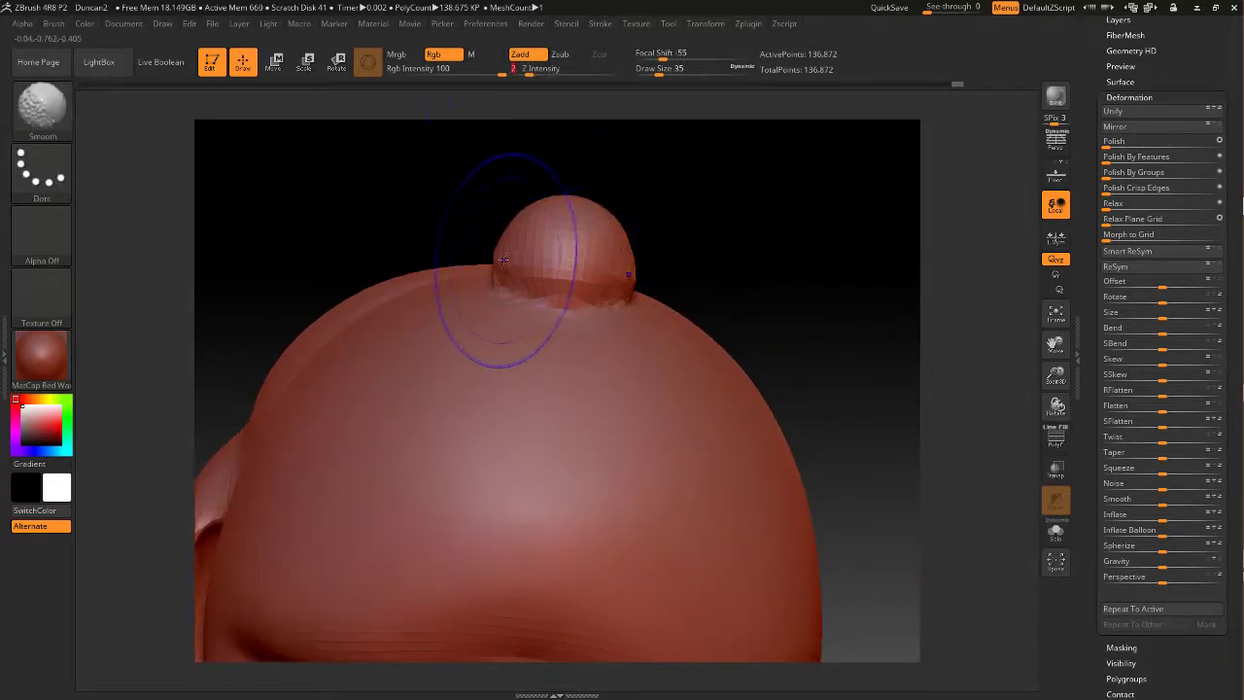
left_click_drag(709, 200, 661, 201)
left_click_drag(566, 270, 570, 269, "shift")
left_click_drag(678, 193, 644, 194)
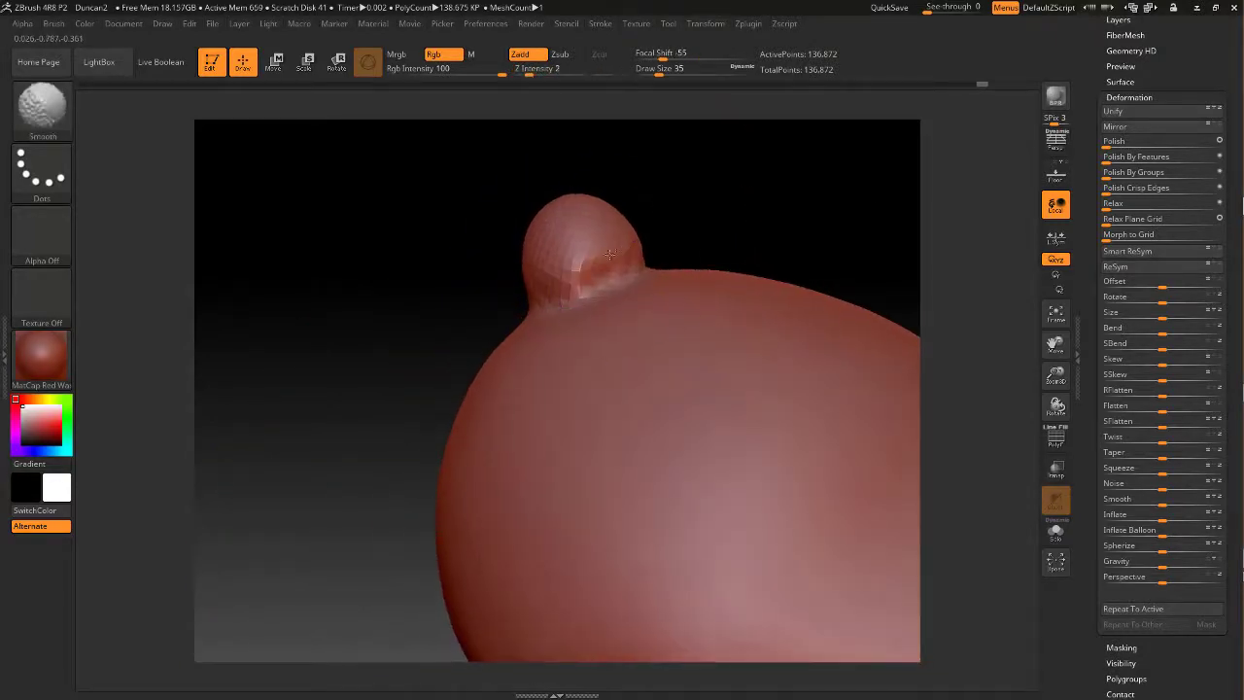
left_click_drag(577, 265, 592, 265, "shift")
left_click_drag(666, 200, 663, 206)
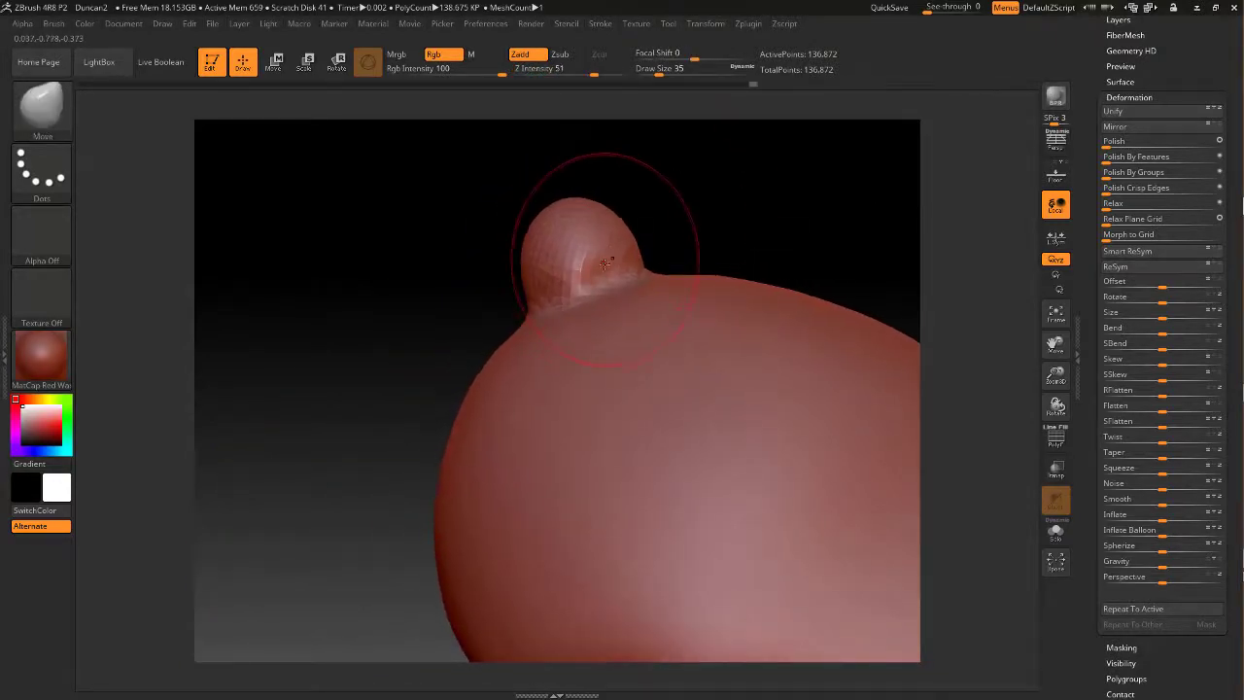
left_click_drag(600, 276, 587, 271, "shift")
Refine the side and base of the nose with the Move brush at Draw Sizes of 16 and 27
mouse_move(678, 215)
left_mouse_down()
mouse_move(755, 202)
mouse_move(717, 208)
mouse_move(750, 225)
mouse_move(735, 201)
mouse_move(749, 183)
mouse_move(737, 187)
left_mouse_up()
key("space")
left_click_drag(557, 239, 540, 240)
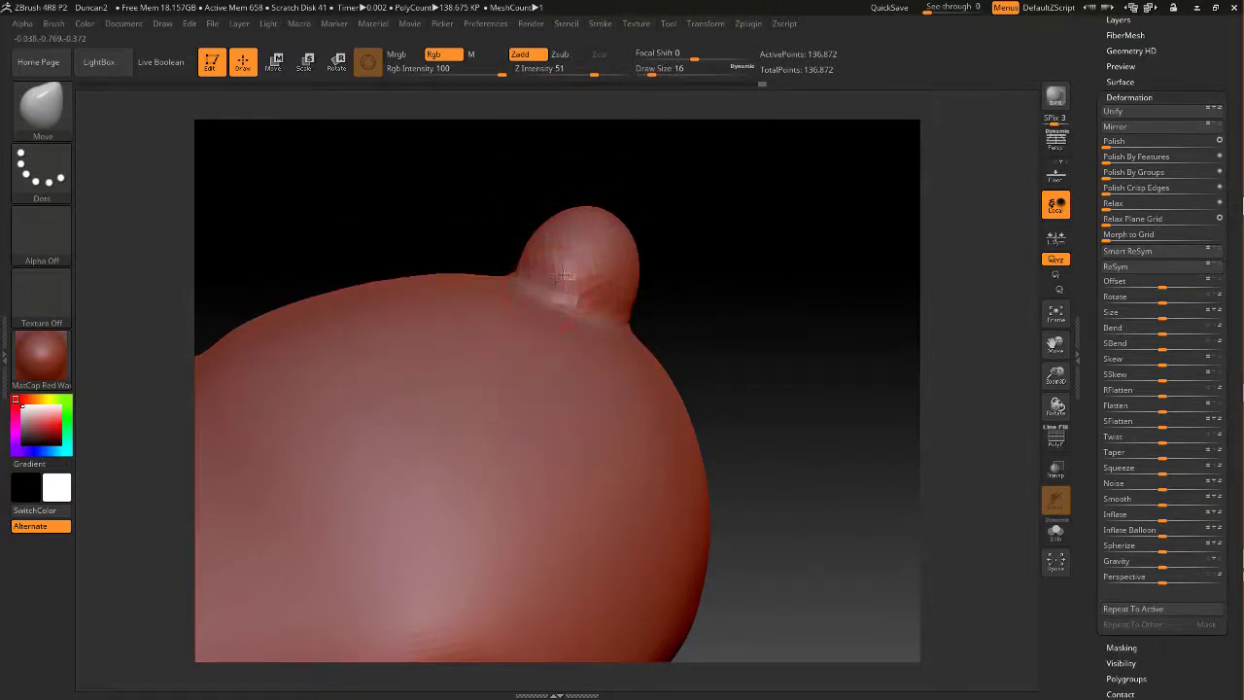
mouse_move(648, 251)
left_mouse_down()
mouse_move(643, 262)
mouse_move(673, 228)
left_mouse_up()
key("space")
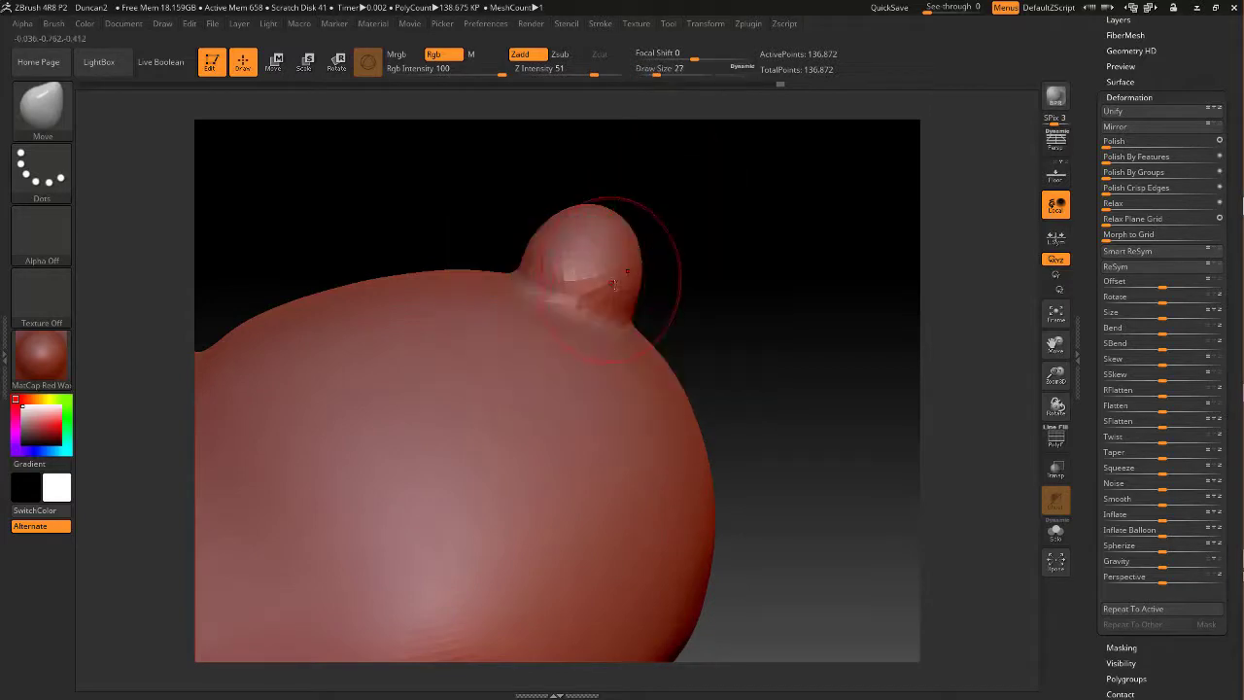
left_click_drag(550, 241, 541, 233)
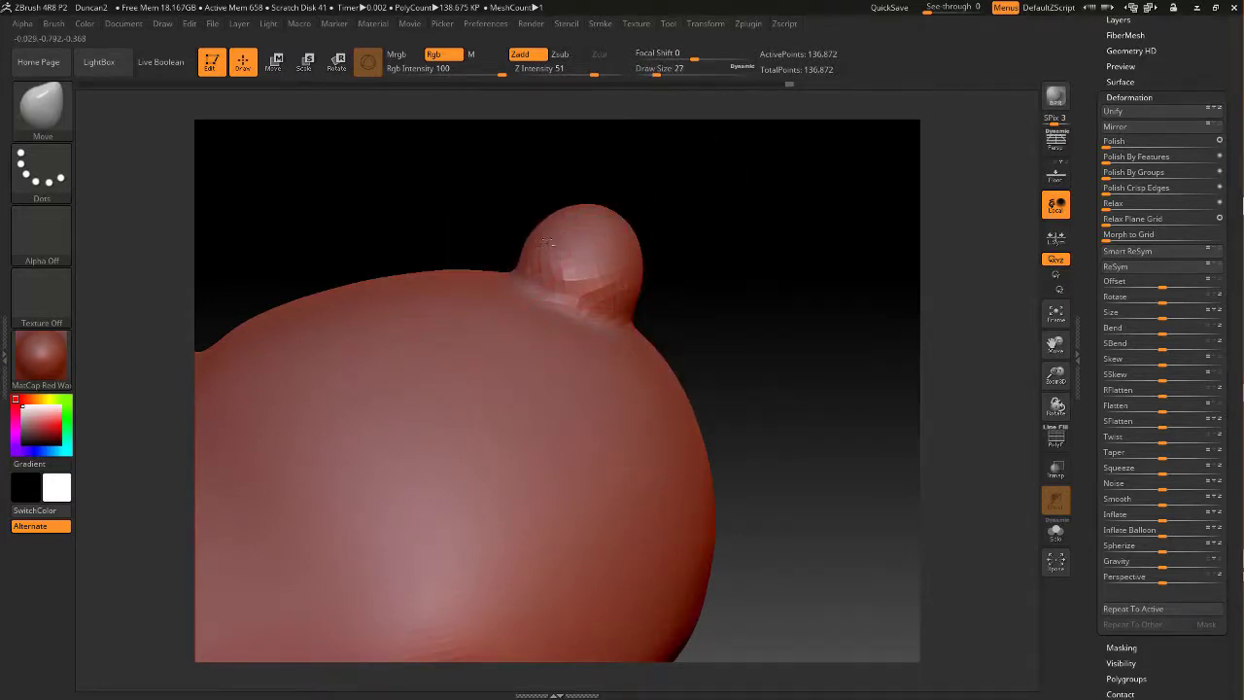
Round out the side and top of the nose with the Move brush at a Draw Size of 27
mouse_move(704, 196)
left_mouse_down()
mouse_move(636, 182)
mouse_move(648, 222)
left_mouse_up()
left_click_drag(609, 239, 616, 244)
mouse_move(705, 243)
left_mouse_down()
mouse_move(637, 245)
mouse_move(632, 222)
left_mouse_up()
mouse_move(651, 199)
left_mouse_down()
mouse_move(706, 192)
mouse_move(679, 194)
left_mouse_up()
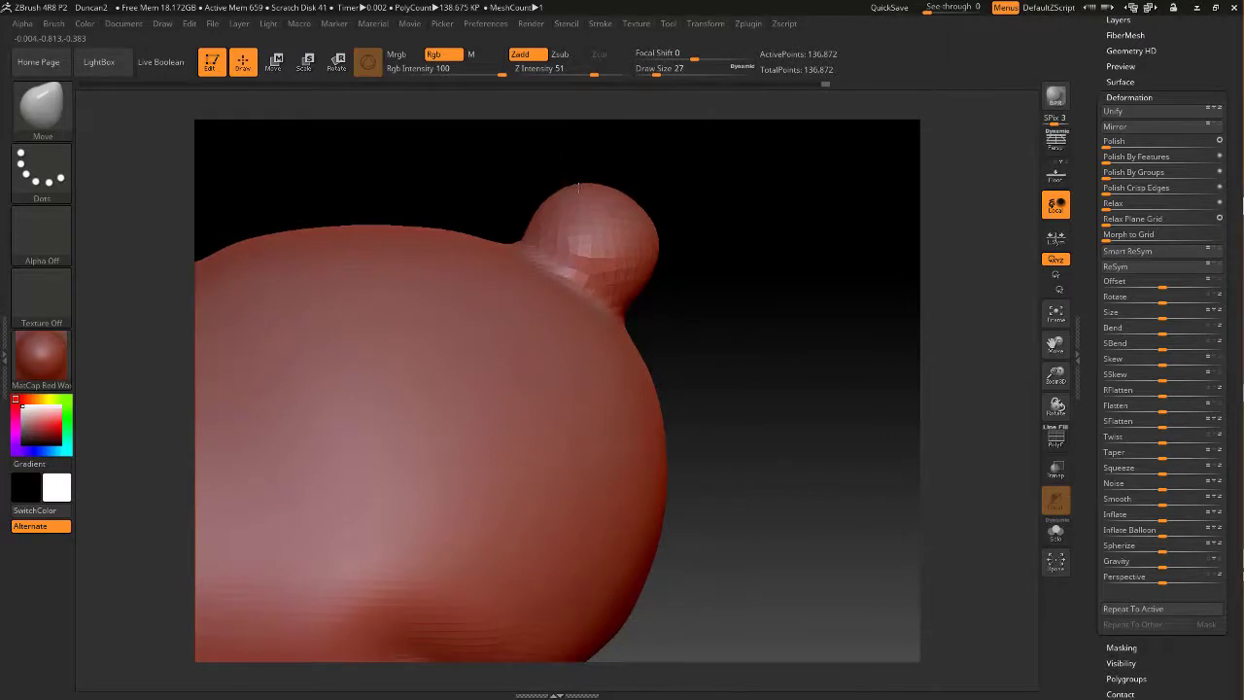
mouse_move(701, 192)
left_mouse_down()
mouse_move(627, 189)
mouse_move(679, 187)
left_mouse_up()
Adjust the nose's overall shape in front and side views using the Move brush at a Draw Size of 51
key("space")
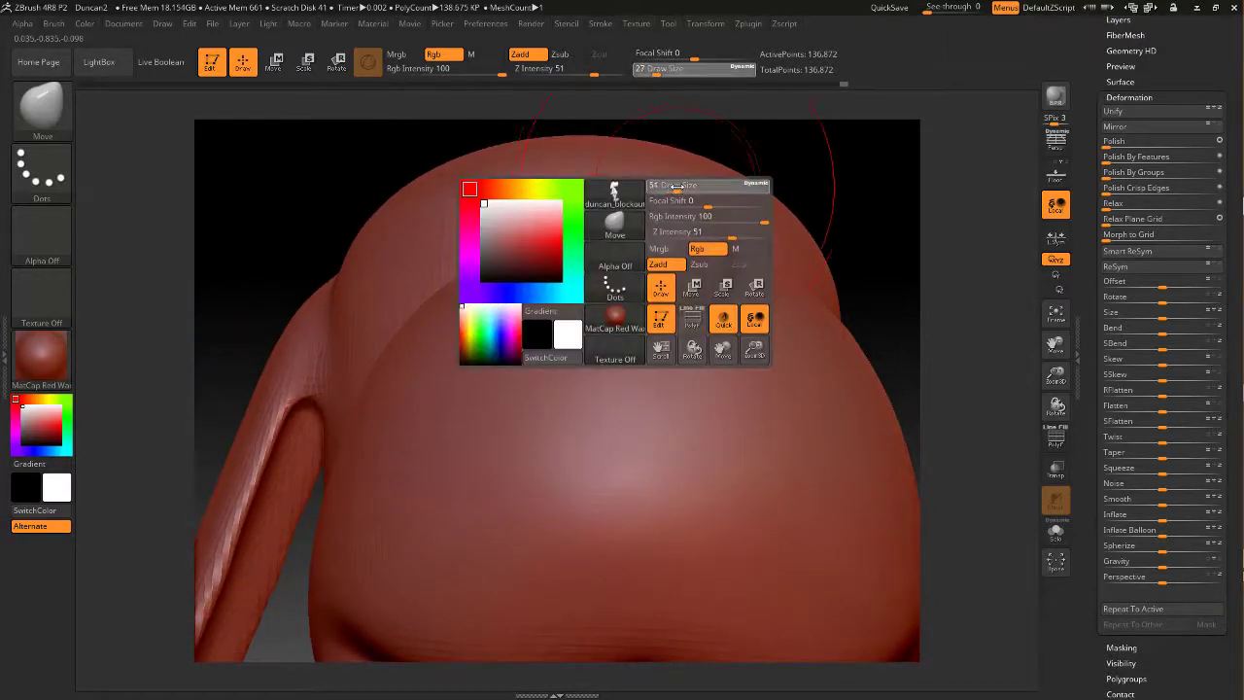
mouse_move(803, 178)
left_mouse_down("alt")
mouse_move(764, 149)
mouse_move(772, 156)
left_mouse_up("alt")
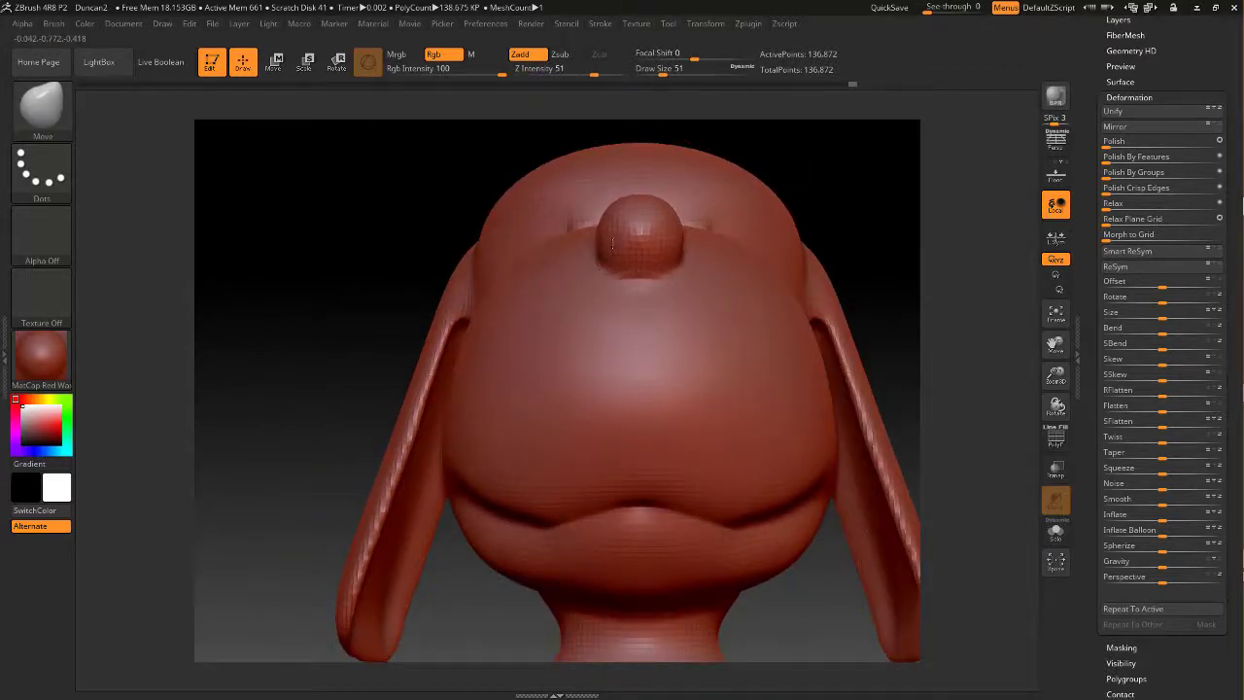
mouse_move(819, 209)
left_mouse_down()
mouse_move(881, 197)
mouse_move(740, 211)
left_mouse_up()
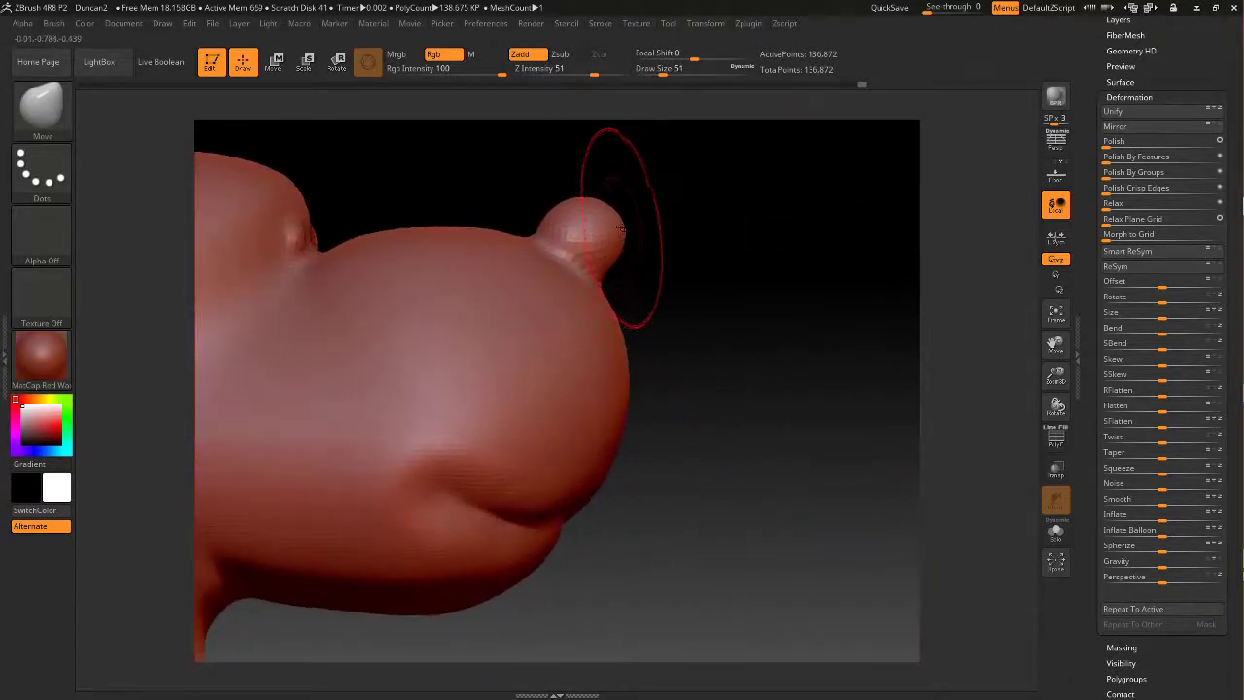
left_click_drag(617, 228, 569, 198)
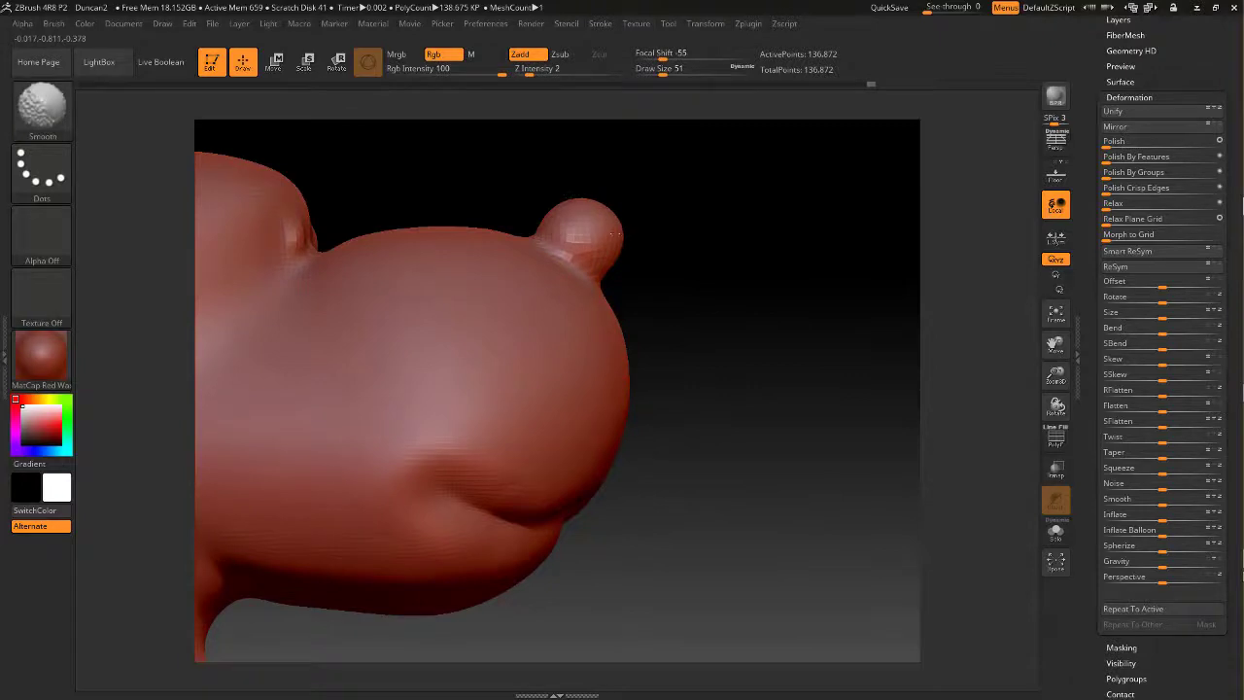
mouse_move(675, 210)
left_mouse_down()
mouse_move(589, 212)
mouse_move(609, 214)
left_mouse_up()
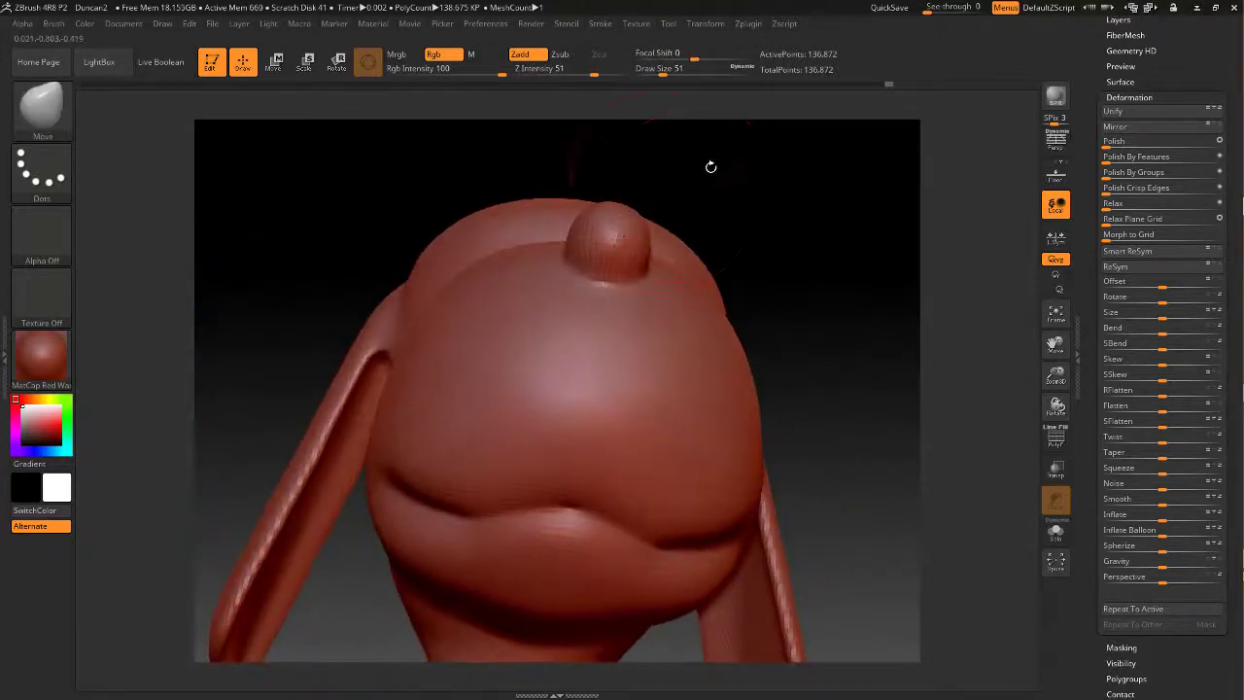
Soften the nose surface with the Smooth brush at Z Intensity 2 and even out its outline
mouse_move(710, 166)
left_mouse_down()
mouse_move(814, 170)
mouse_move(699, 201)
left_mouse_up()
left_click_drag(583, 237, 560, 225, "shift")
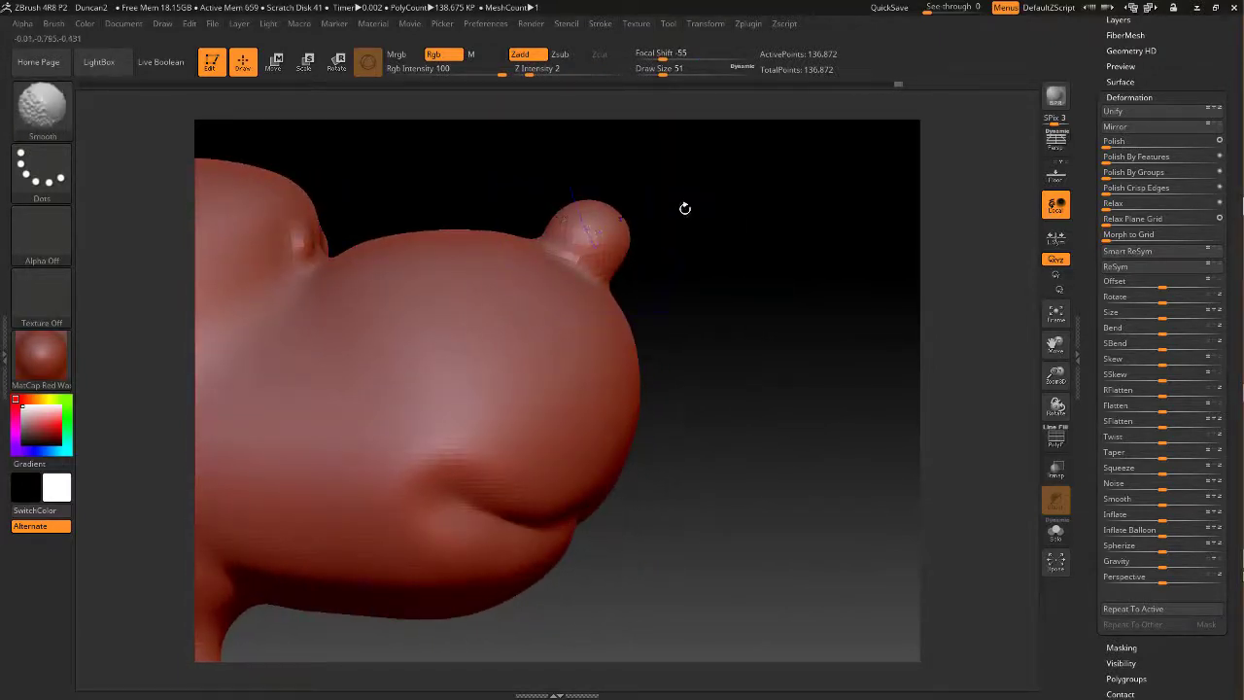
left_click_drag(685, 208, 612, 185)
mouse_move(758, 175)
left_mouse_down()
mouse_move(758, 192)
mouse_move(877, 191)
mouse_move(761, 203)
mouse_move(792, 222)
mouse_move(725, 219)
mouse_move(761, 191)
left_mouse_up()
key("shift")
left_click_drag(615, 162, 636, 169)
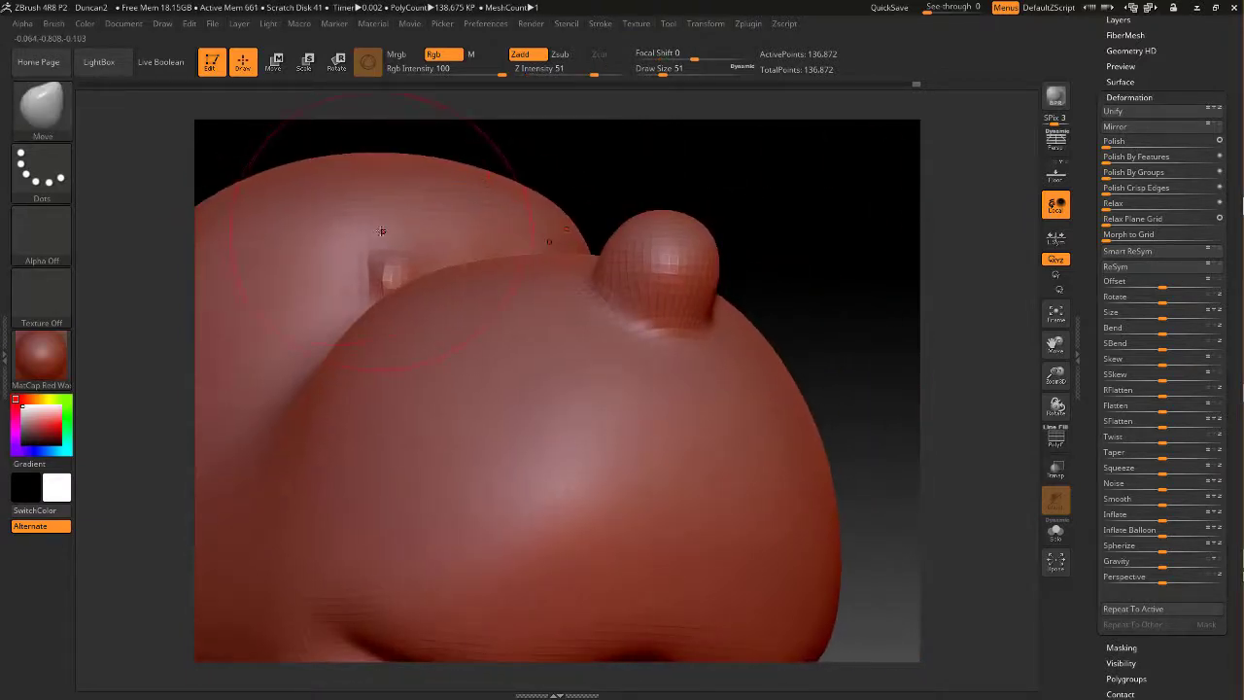
Carve a crease around the base of the nose with the DamStandard brush at a Draw Size of 18
key("b")
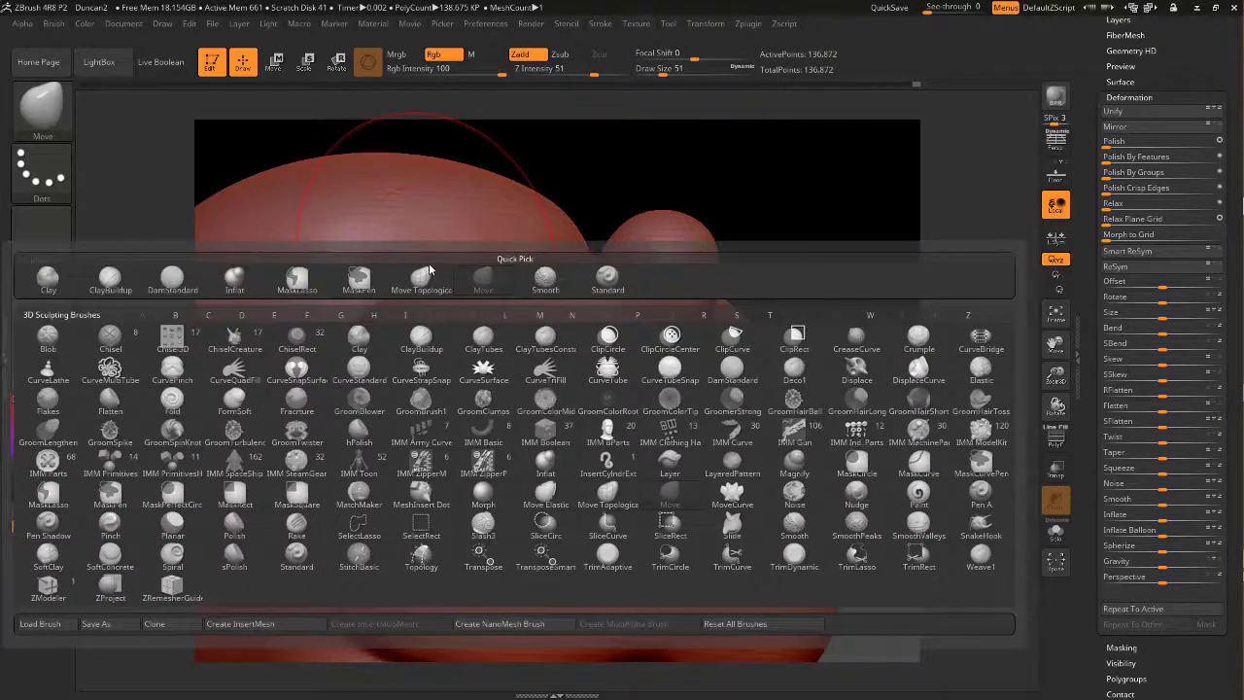
key("d")
key("s")
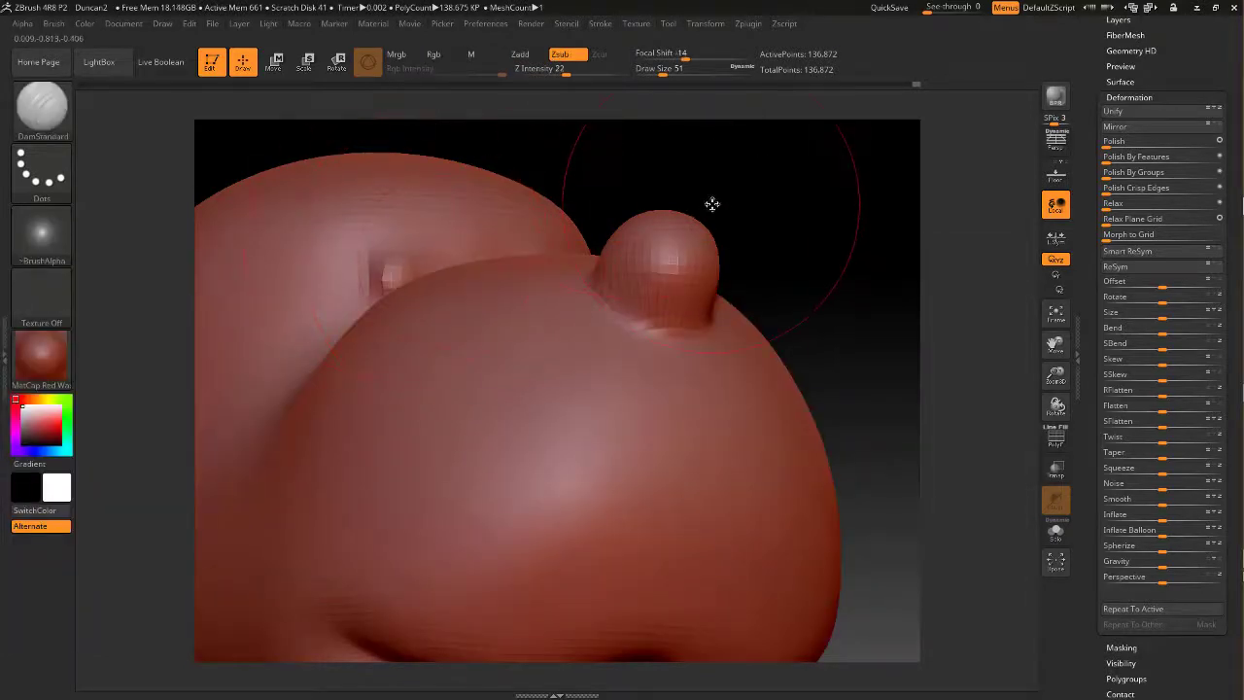
key("space")
left_click(701, 202)
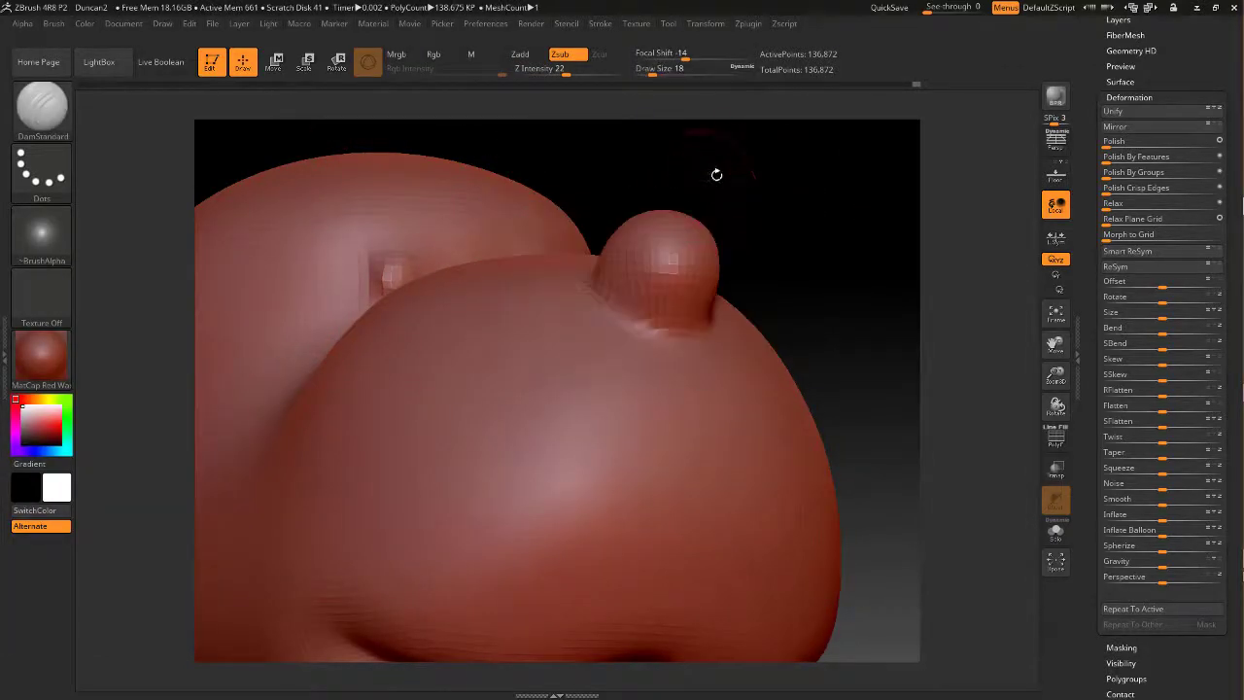
left_click_drag(717, 174, 639, 200)
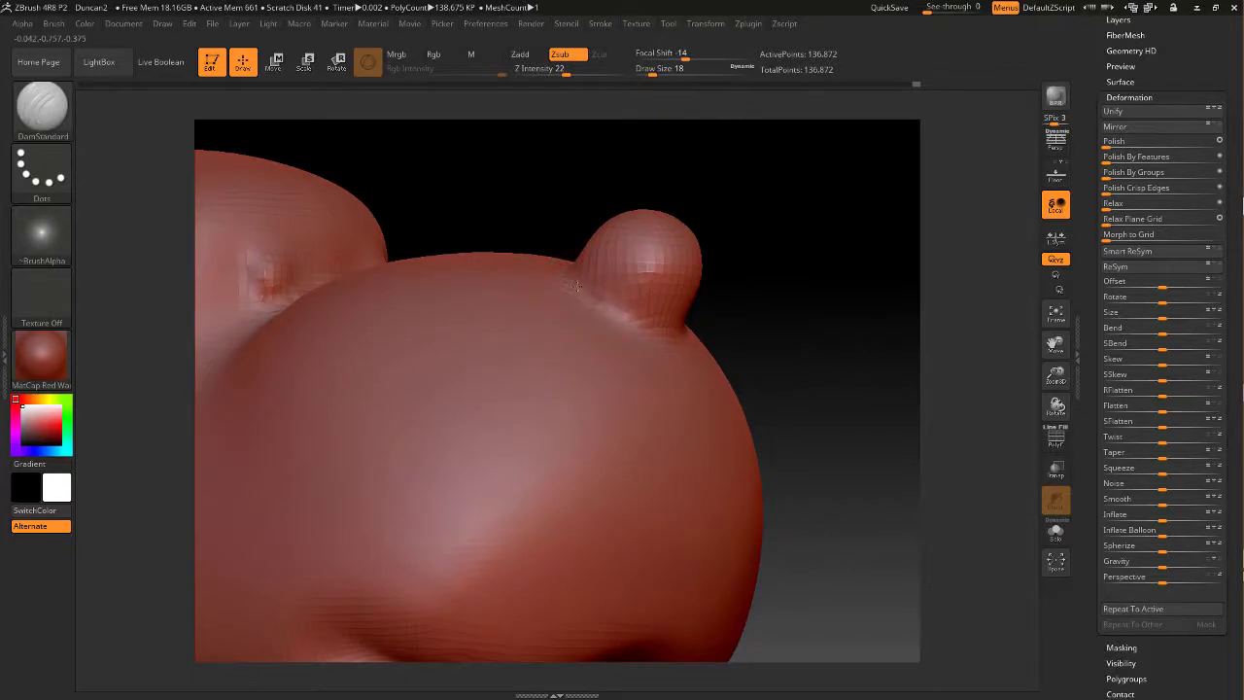
right_click_drag(739, 284, 604, 319)
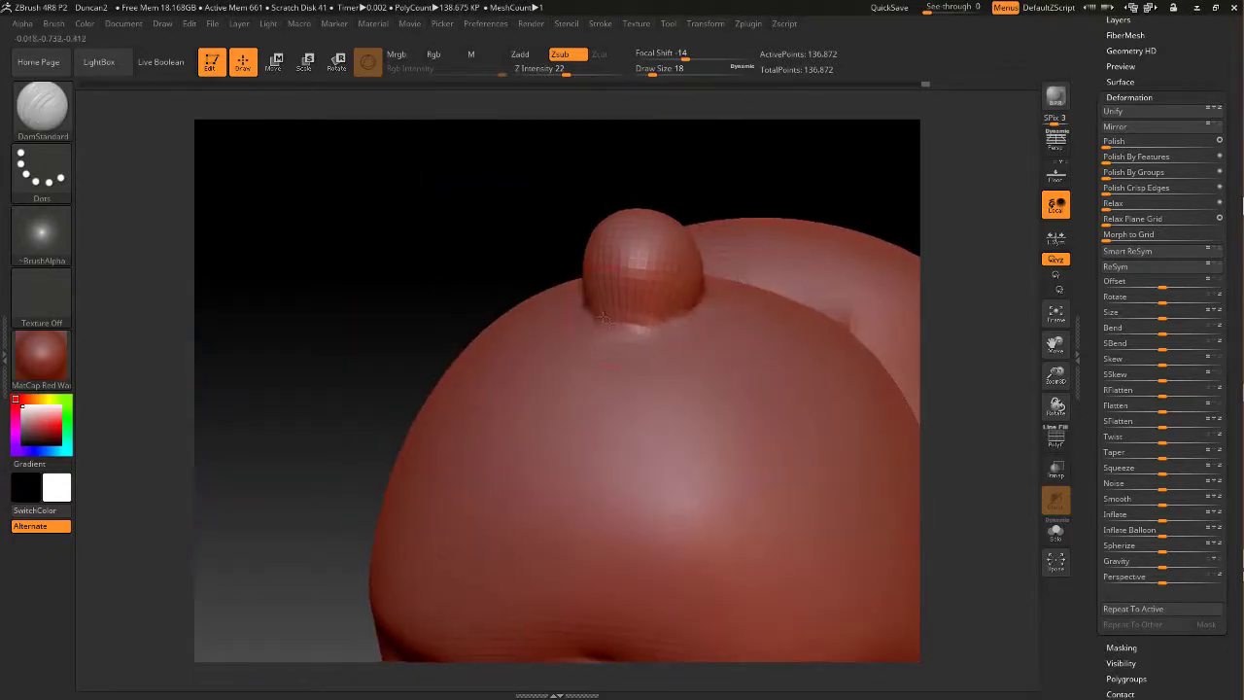
left_click_drag(607, 314, 698, 304)
right_click_drag(588, 307, 648, 301)
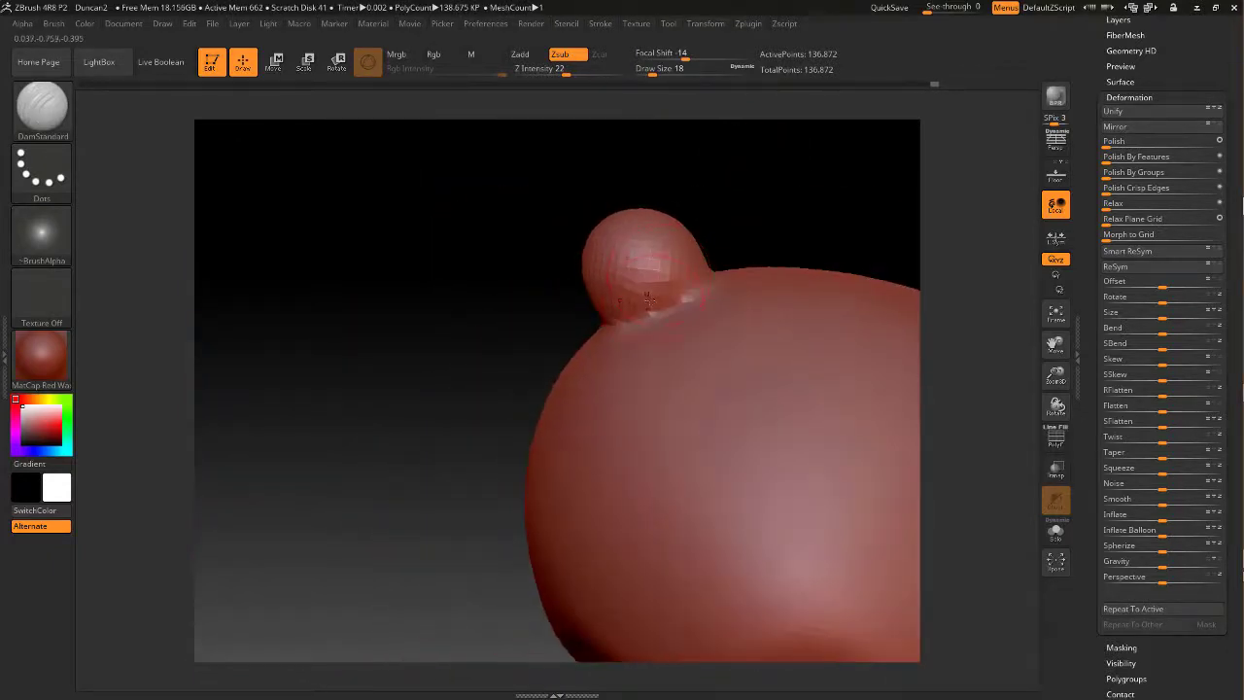
left_click_drag(762, 210, 731, 231)
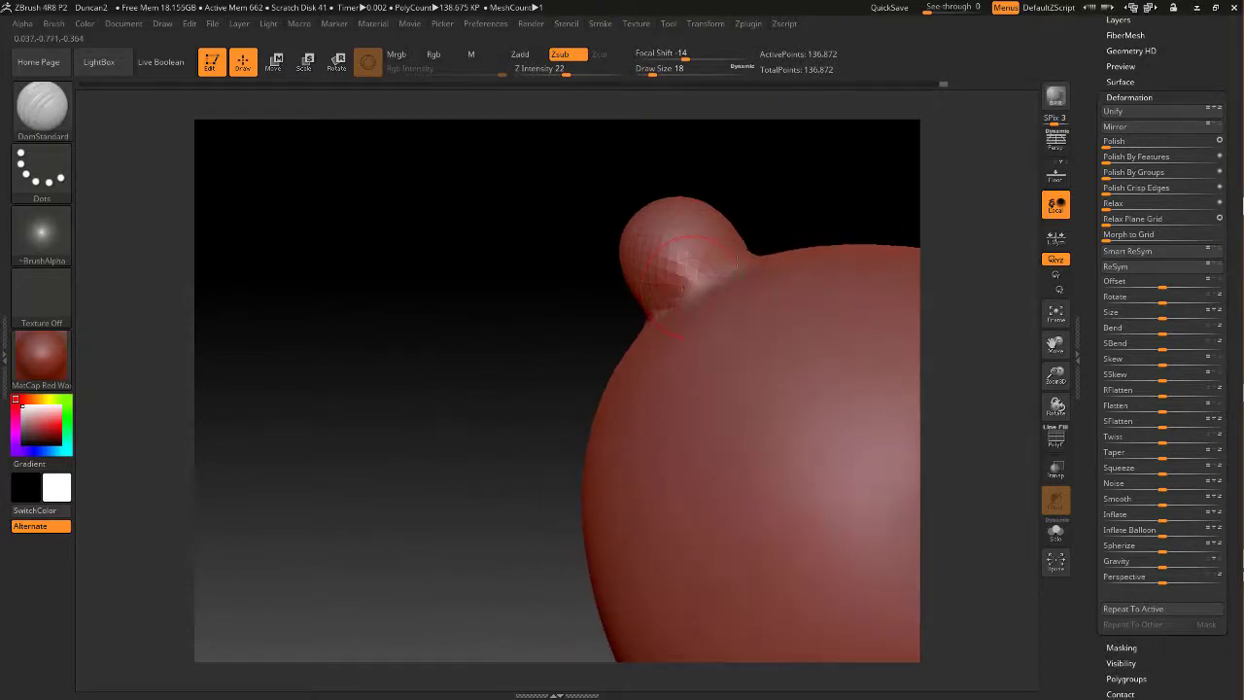
left_click_drag(708, 282, 750, 252)
left_click_drag(774, 199, 836, 167)
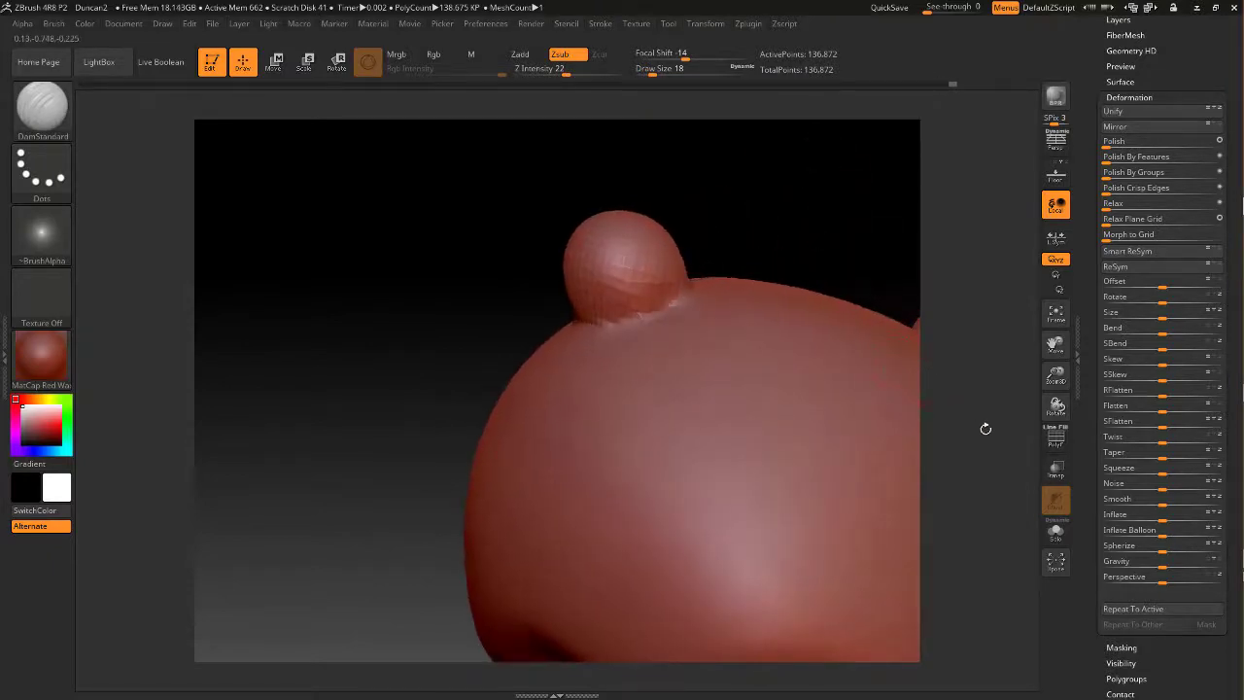
Check the stretched polygons on the nose and remesh the model with DynaMesh at Resolution 360
left_click(1056, 439)
mouse_move(835, 222)
right_mouse_down()
mouse_move(816, 175)
mouse_move(837, 206)
right_mouse_up()
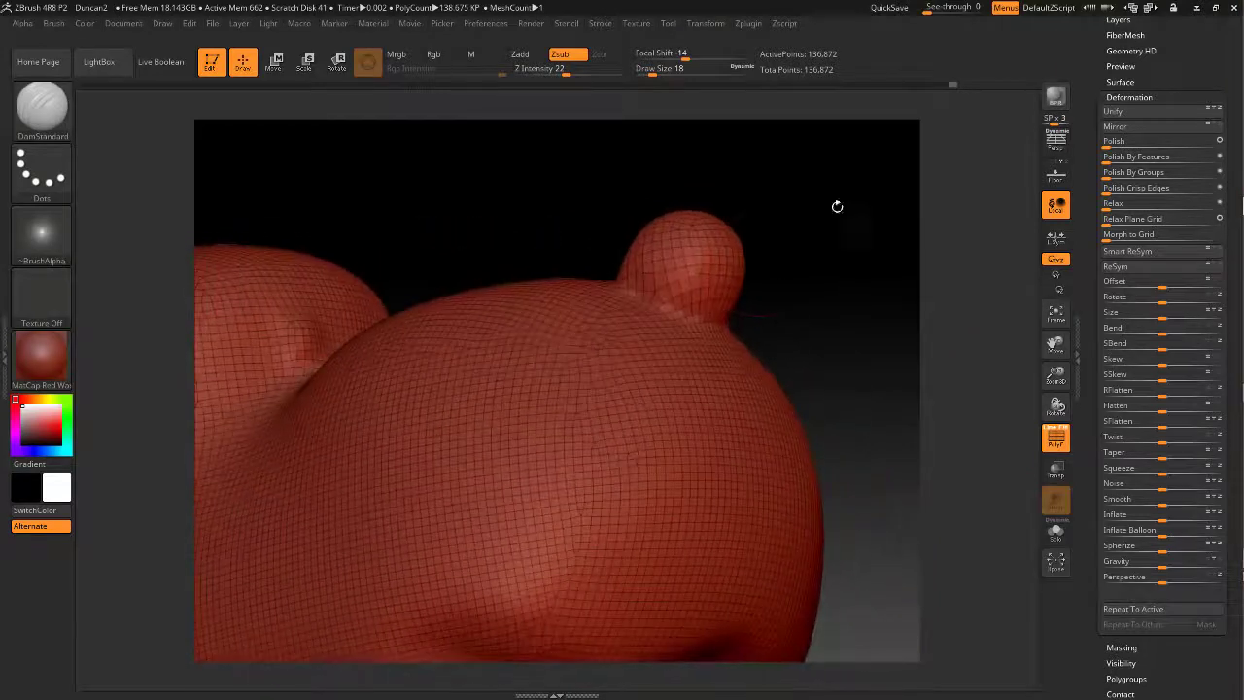
left_click(1056, 440)
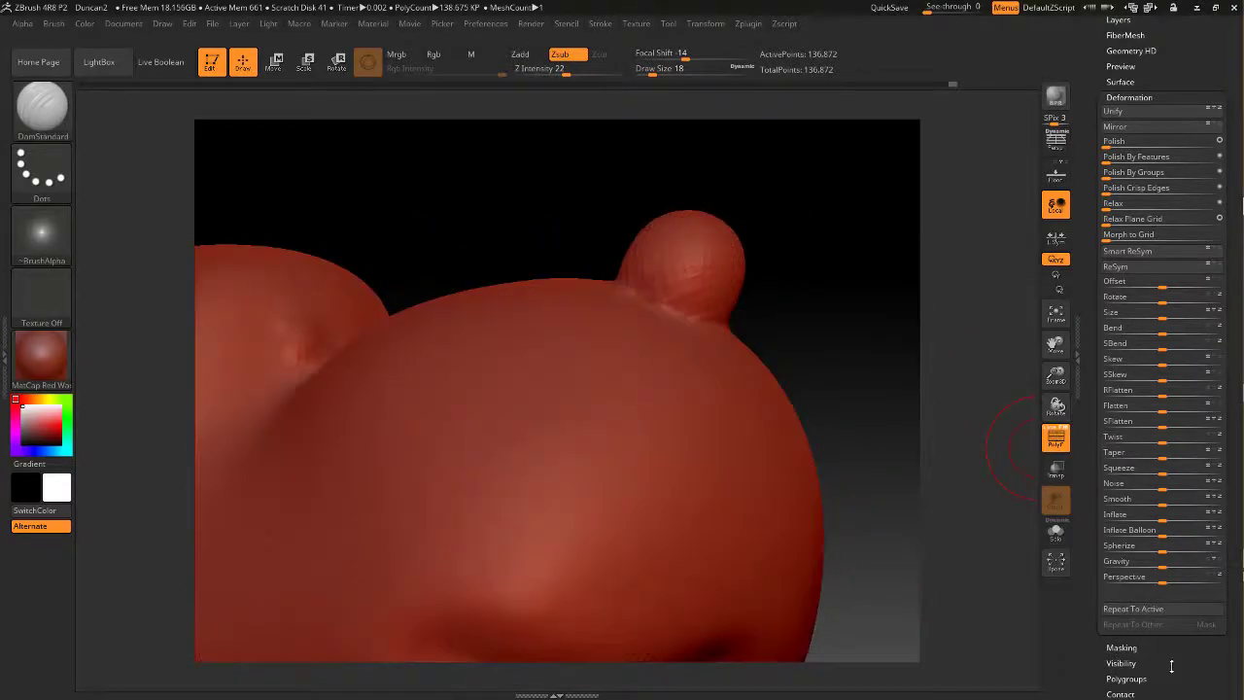
left_click_drag(1169, 667, 1166, 533)
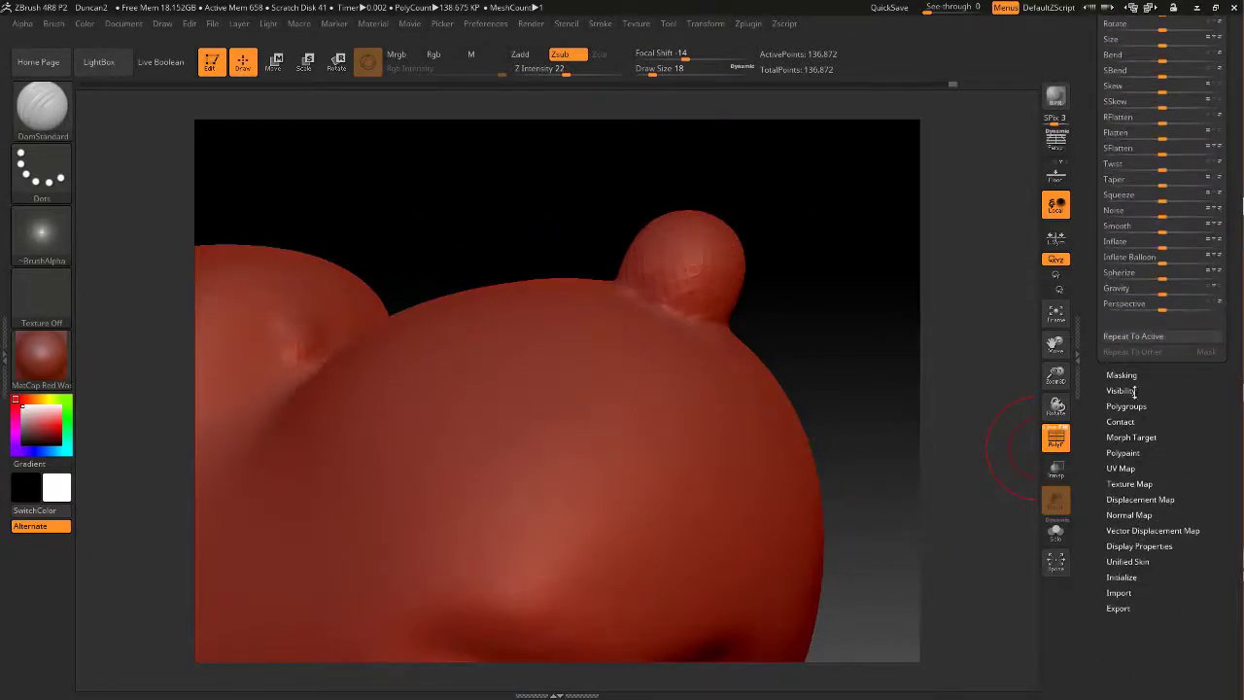
scroll(1181, 420, "up", 5)
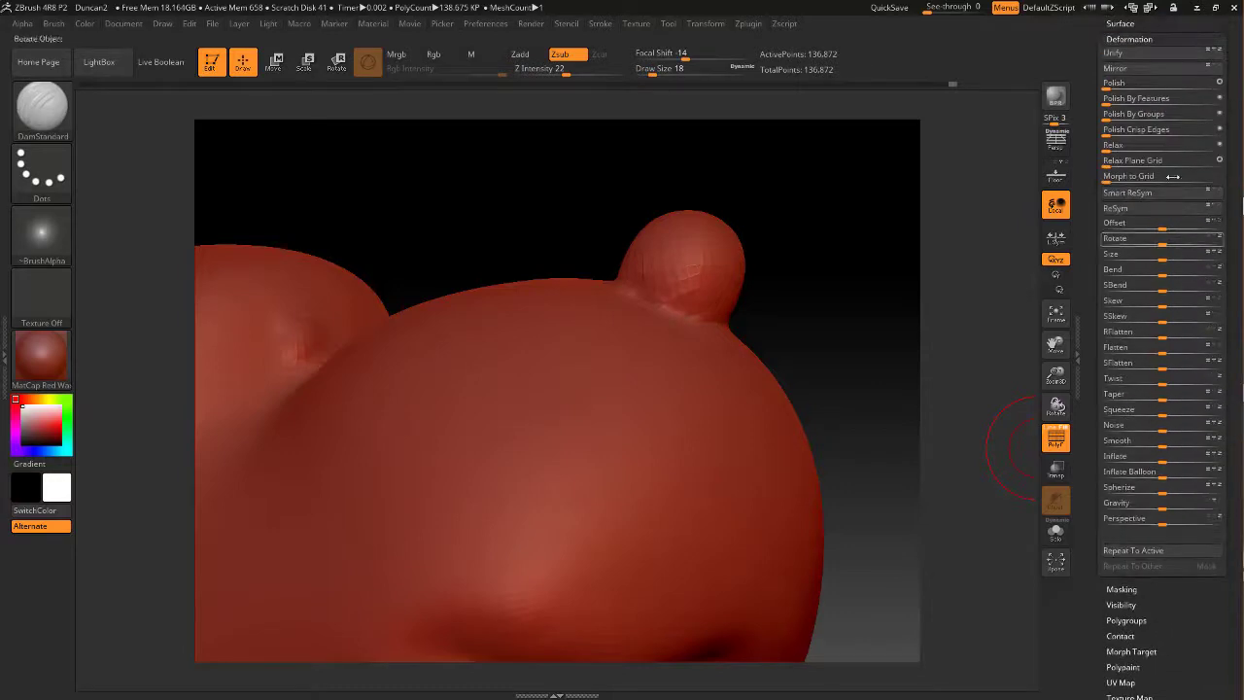
scroll(1139, 280, "up", 5)
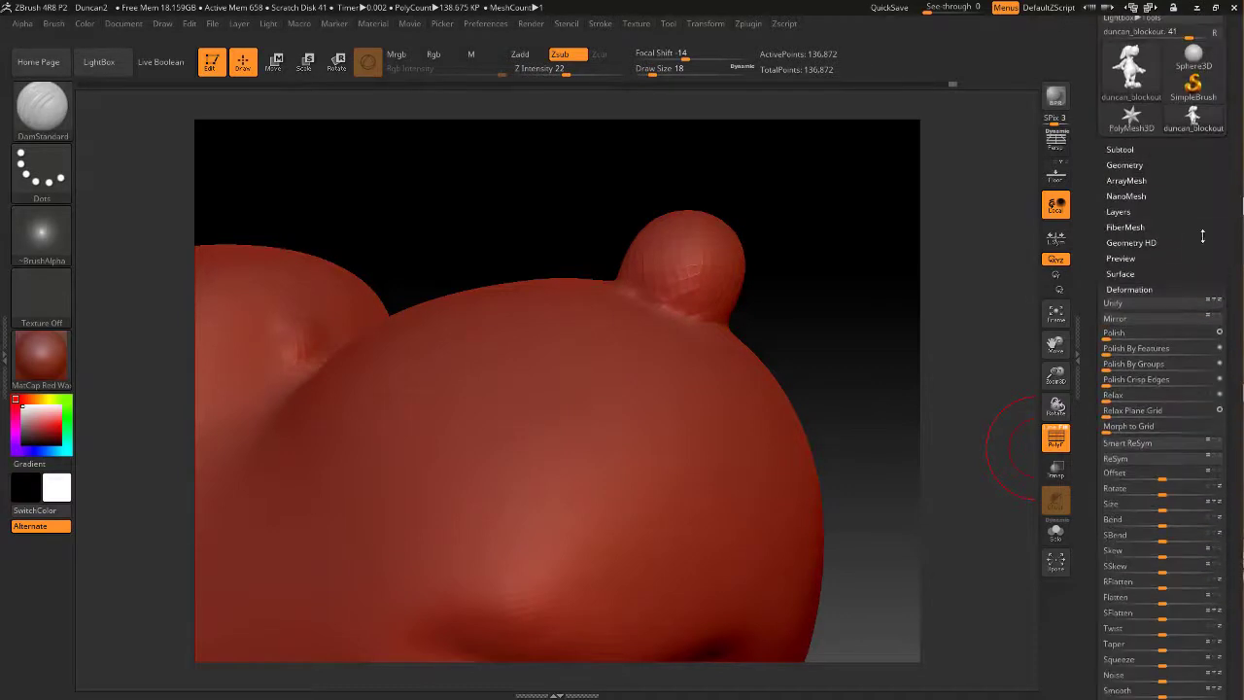
left_click(1141, 287)
left_click(1125, 164)
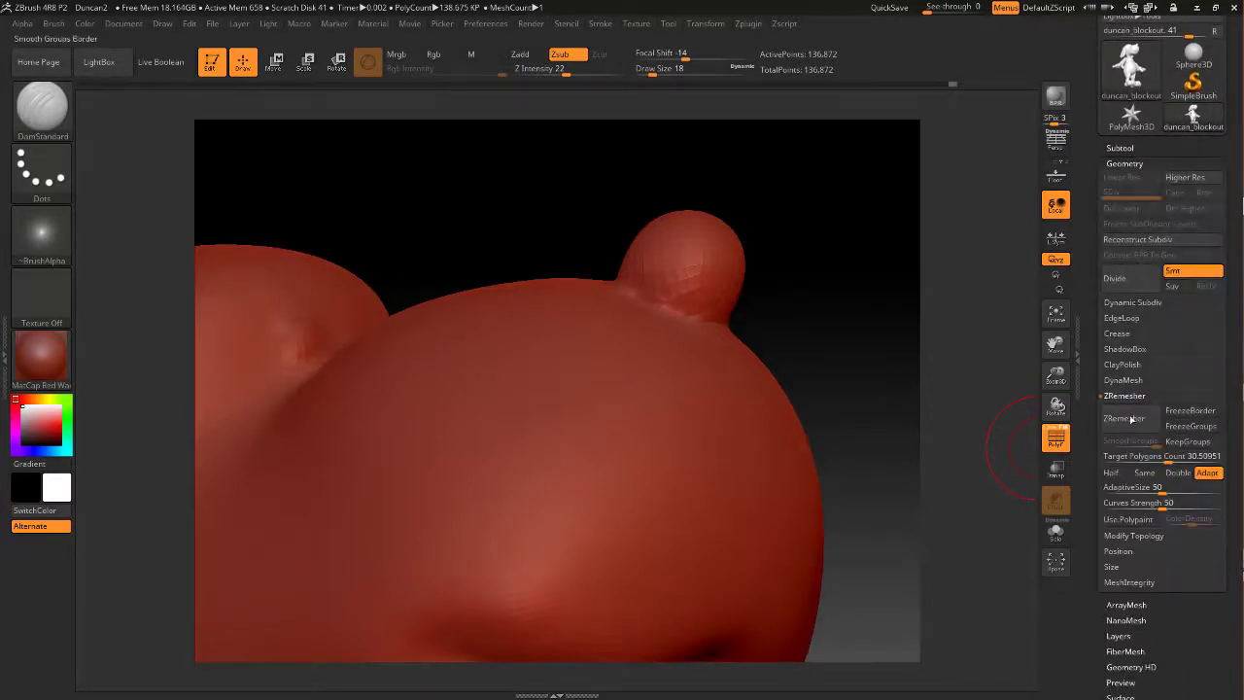
left_click(1124, 380)
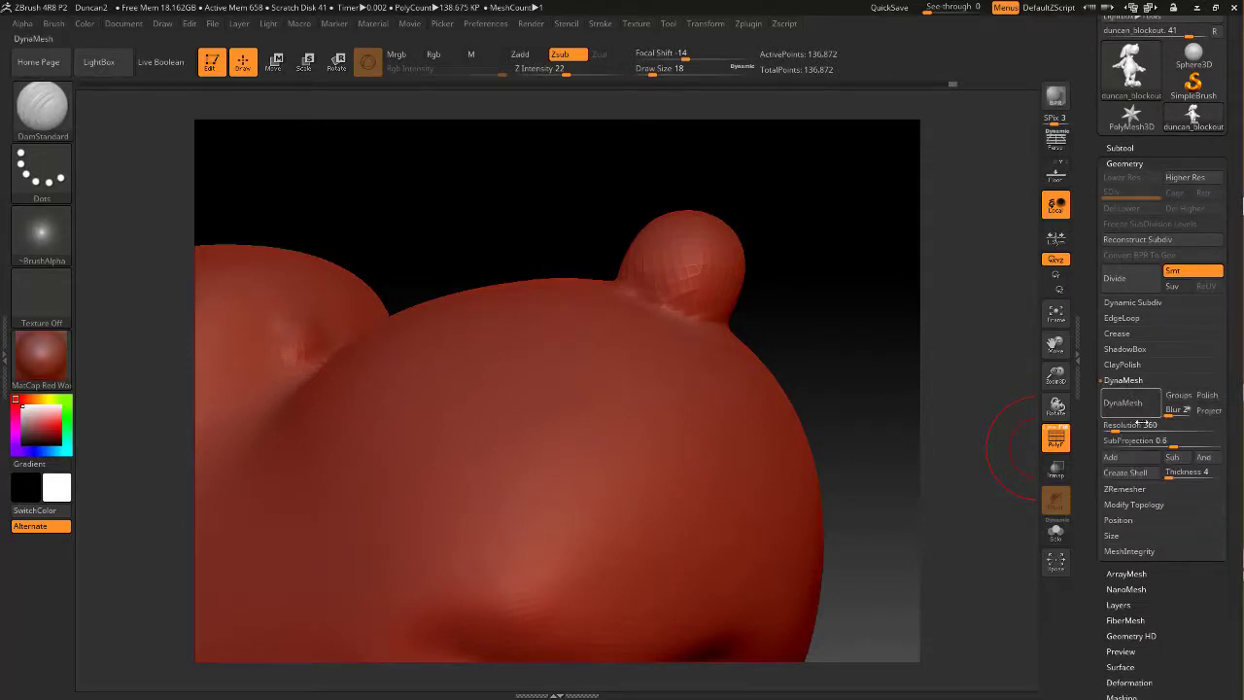
left_click(1127, 403)
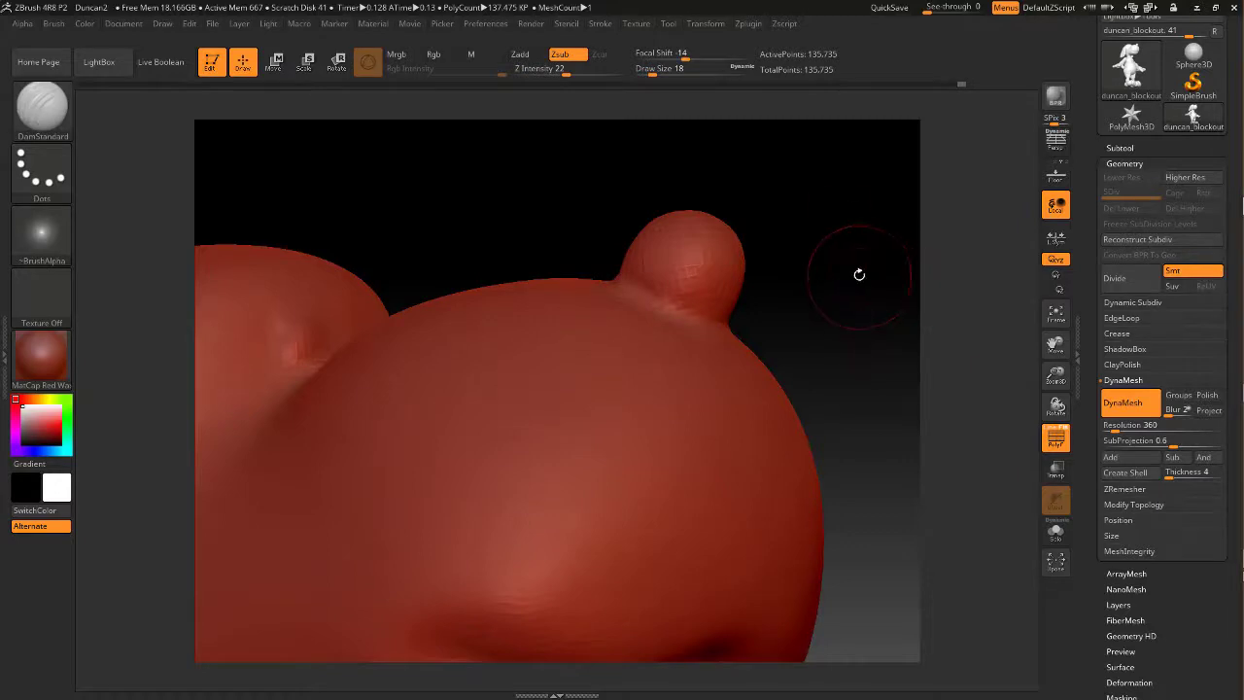
Check the wireframe of the remeshed head and refresh the DynaMesh at Resolution 360
left_click_drag(859, 275, 846, 259, "alt")
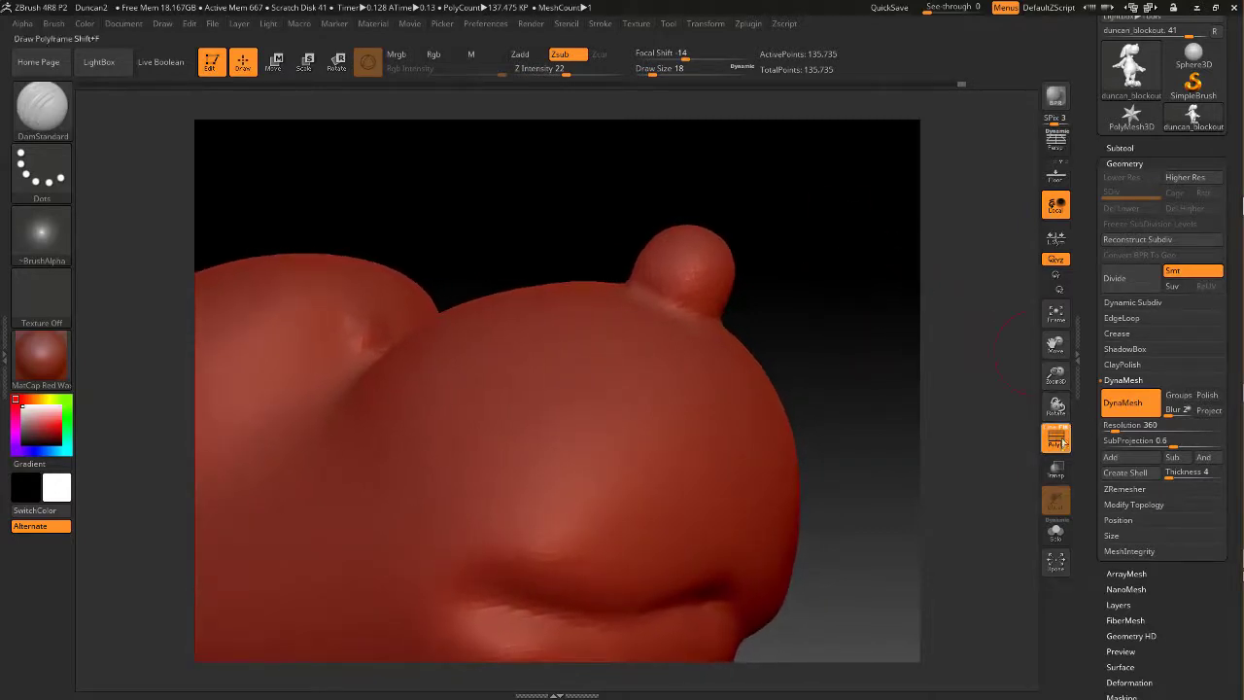
left_click(1057, 440)
left_click(1049, 440)
mouse_move(833, 279)
left_mouse_down()
mouse_move(881, 311)
mouse_move(864, 281)
mouse_move(884, 261)
left_mouse_up()
left_click(1138, 408)
left_click(1134, 407)
mouse_move(834, 221)
left_mouse_down("ctrl")
mouse_move(858, 305)
mouse_move(875, 299)
mouse_move(836, 250)
mouse_move(825, 256)
mouse_move(840, 292)
mouse_move(854, 277)
mouse_move(880, 311)
mouse_move(844, 287)
mouse_move(894, 356)
mouse_move(878, 285)
mouse_move(834, 281)
mouse_move(848, 302)
mouse_move(870, 289)
mouse_move(836, 188)
mouse_move(865, 324)
mouse_move(846, 355)
mouse_move(823, 333)
left_mouse_up("ctrl")
mouse_move(285, 332)
left_mouse_down()
mouse_move(273, 340)
mouse_move(212, 186)
left_mouse_up()
Build up the front and back of the shoulder where the arm joins the torso, using the Standard brush at Draw Size 37
left_click(39, 105)
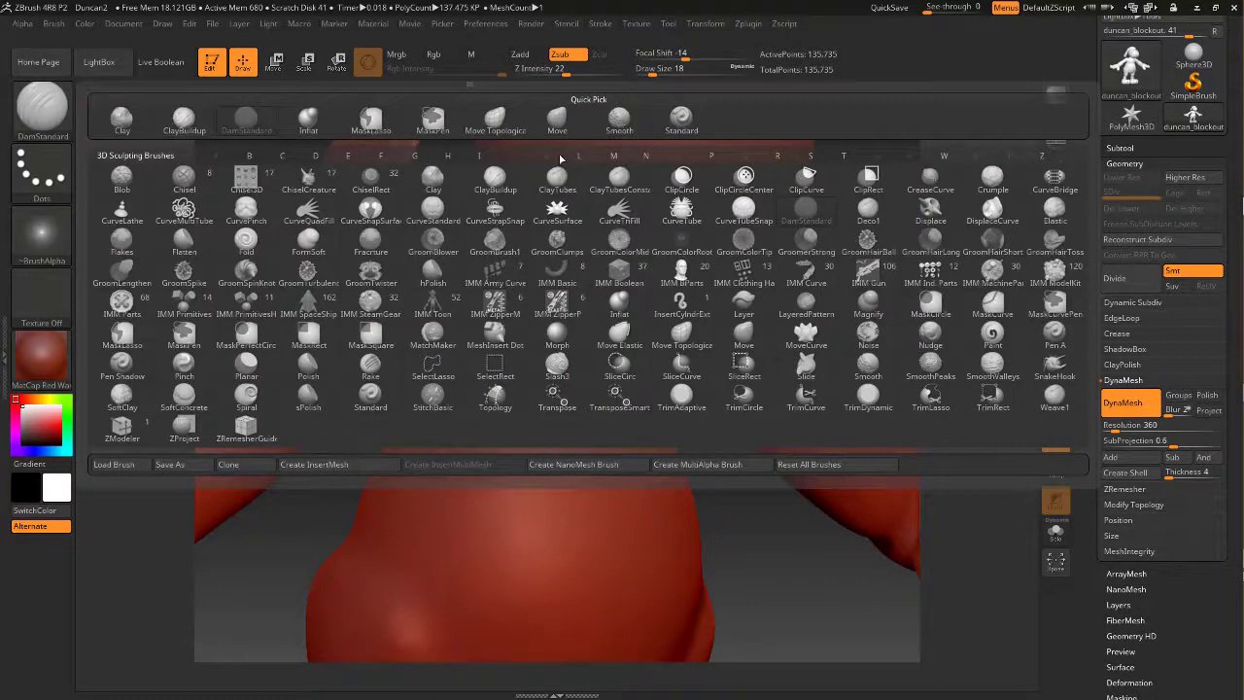
left_click(681, 118)
mouse_move(269, 258)
left_mouse_down("alt")
mouse_move(341, 314)
mouse_move(608, 295)
mouse_move(527, 301)
mouse_move(536, 325)
left_mouse_up("alt")
key("space")
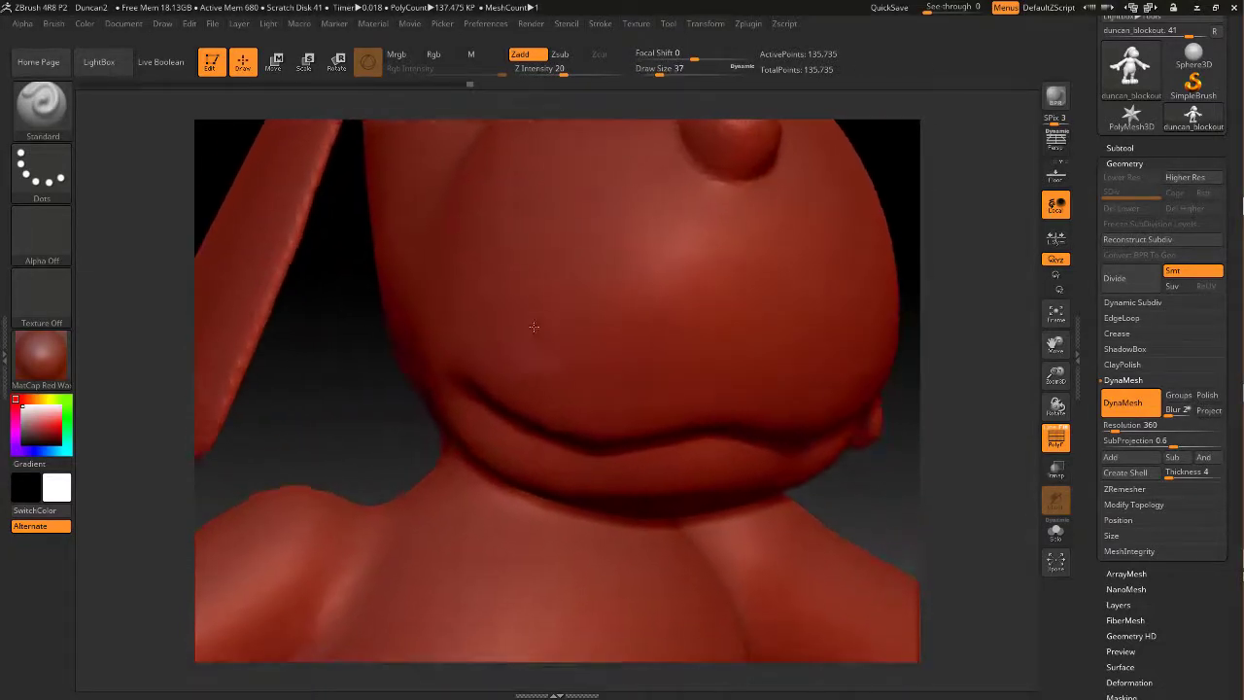
left_click_drag(366, 392, 619, 191, "alt")
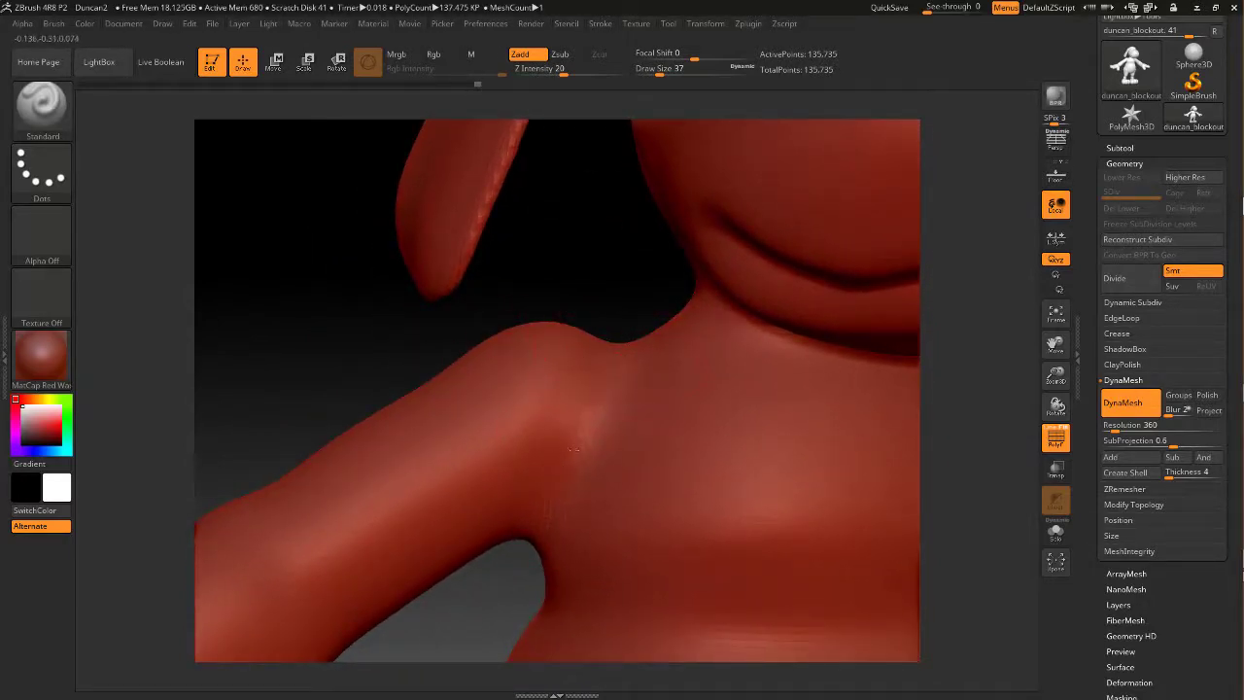
left_click_drag(590, 223, 595, 288)
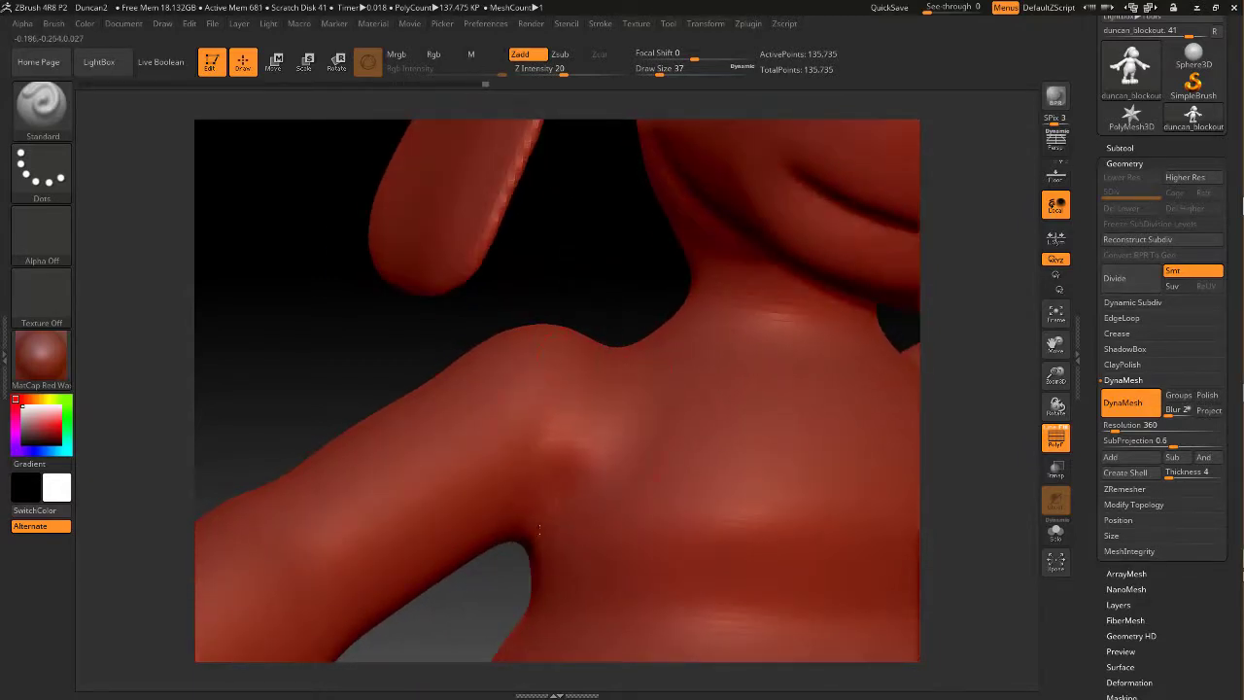
left_click_drag(574, 280, 860, 287)
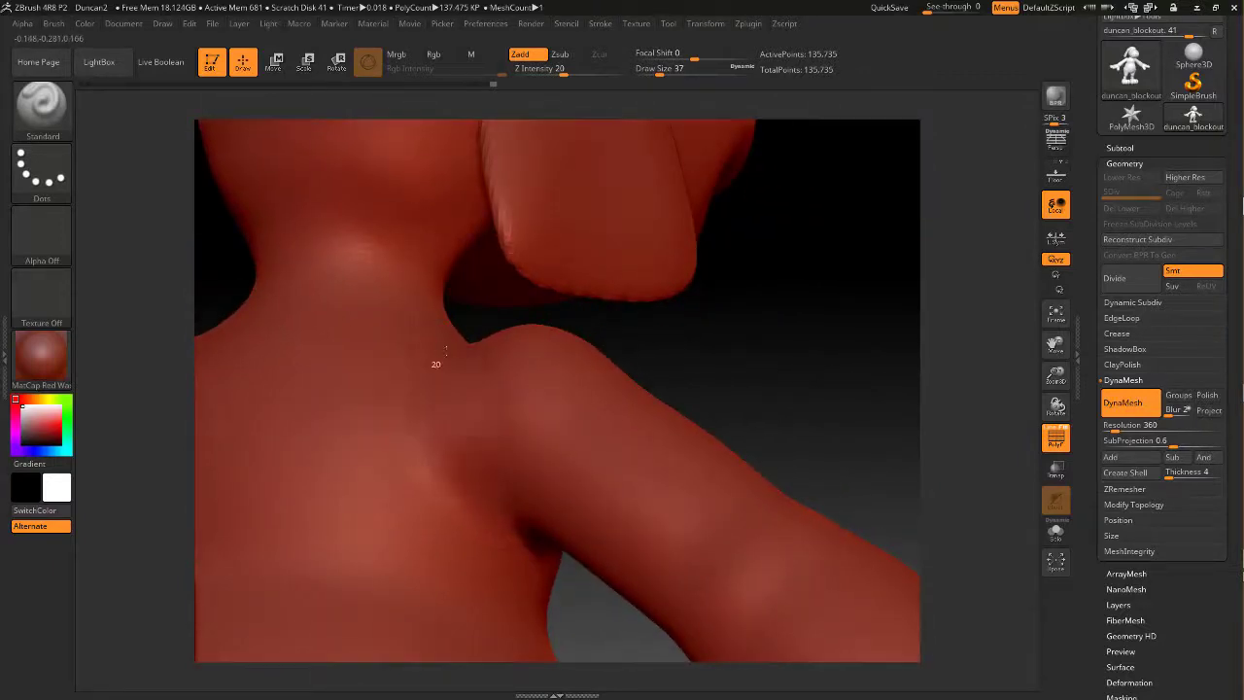
left_click_drag(714, 302, 405, 290)
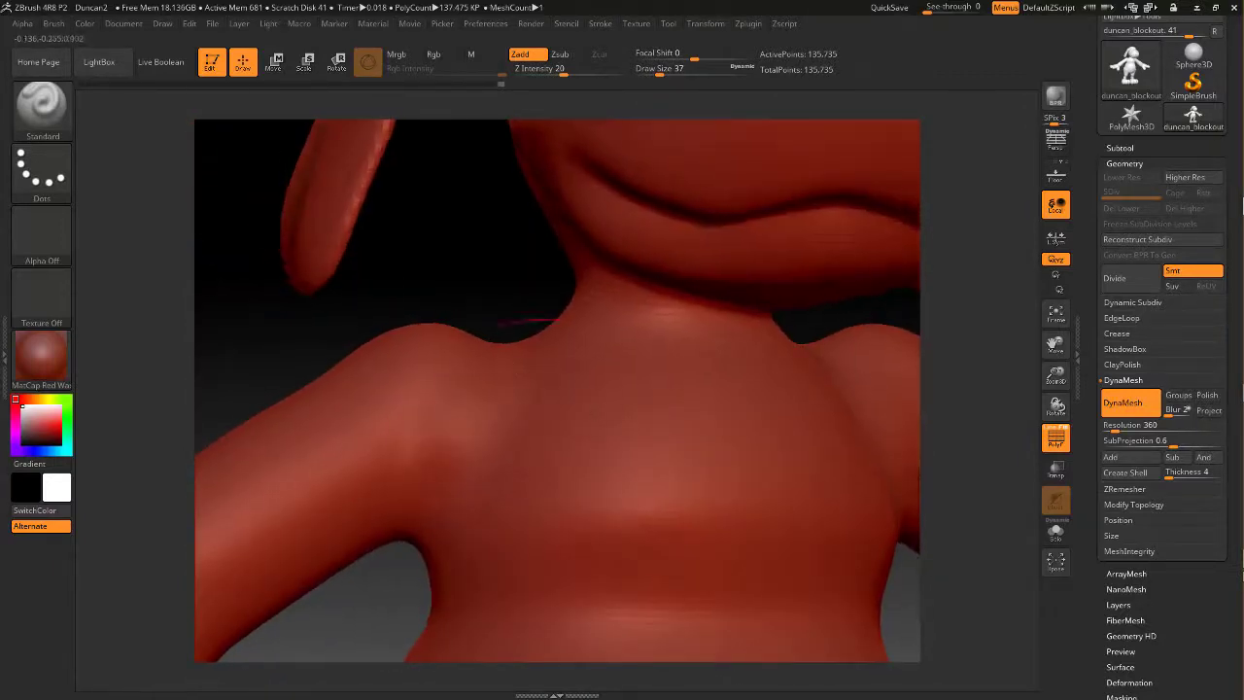
Fill in the dip between the neck and the shoulder with the Standard brush at Draw Size 37
key("shift")
left_click_drag(435, 329, 432, 331, "shift")
left_click_drag(564, 323, 523, 329)
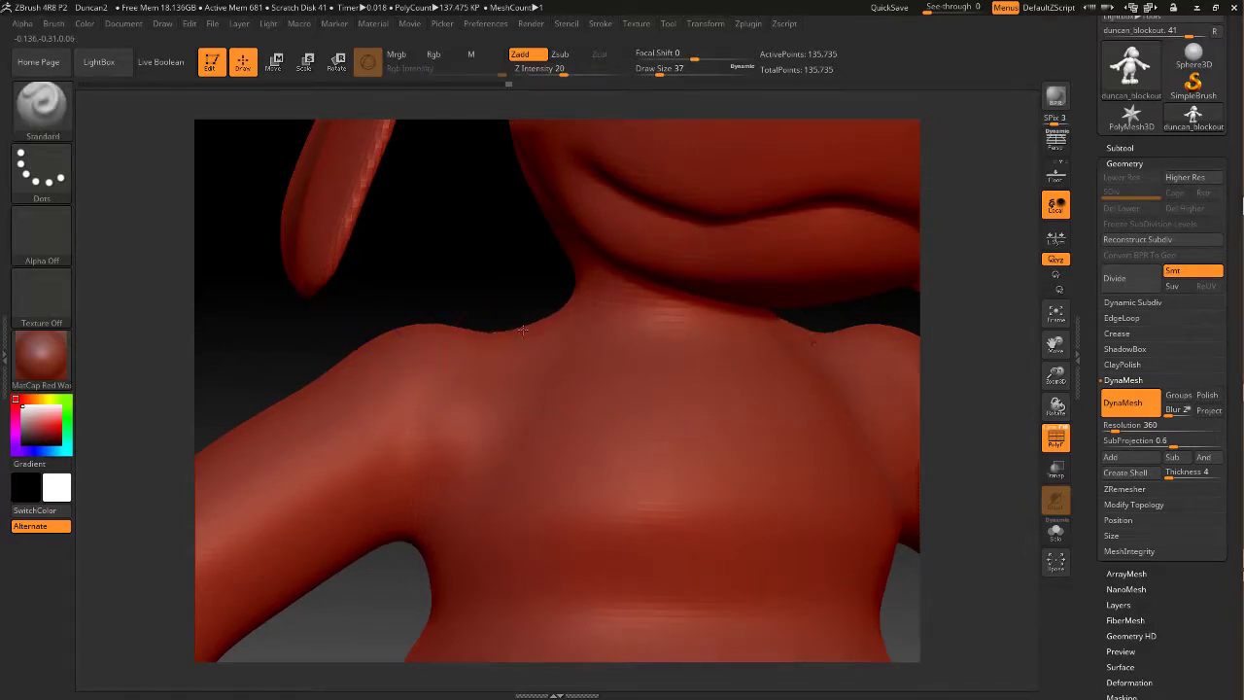
left_click_drag(503, 253, 489, 278)
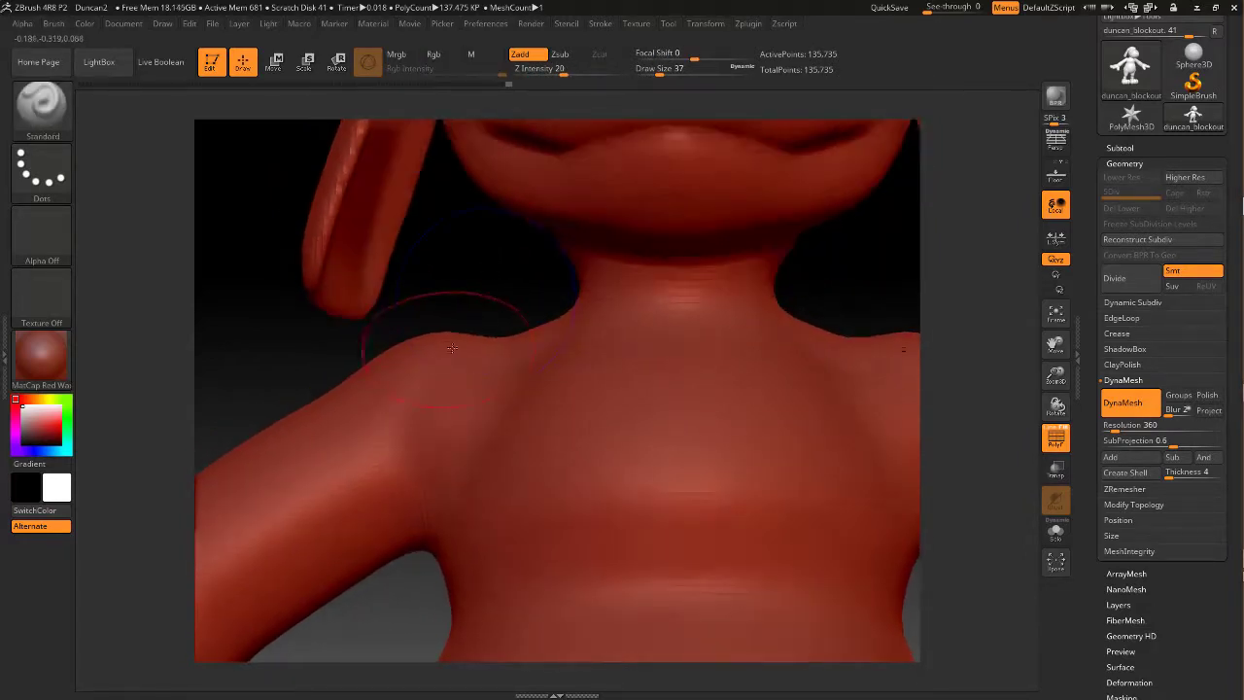
left_click_drag(430, 331, 438, 329)
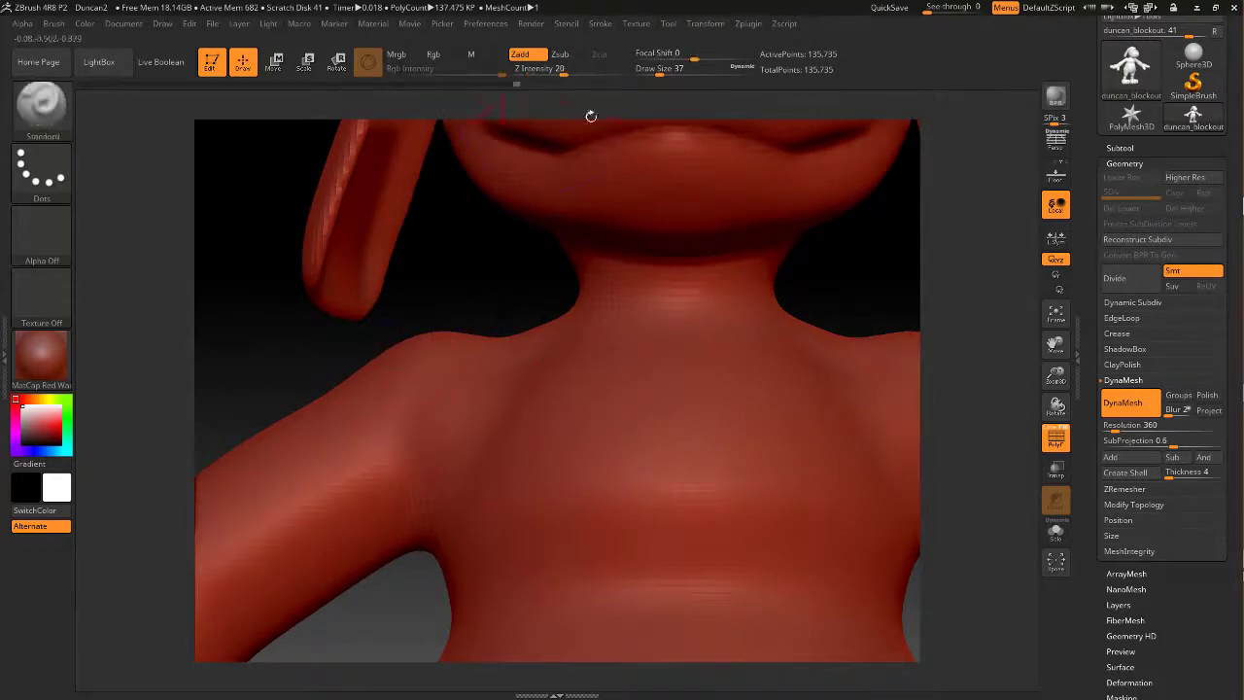
Set the Smooth brush's Z Intensity to 25 and soften the top and front of the shoulder into the chest
left_click_drag(554, 72, 570, 72, "shift")
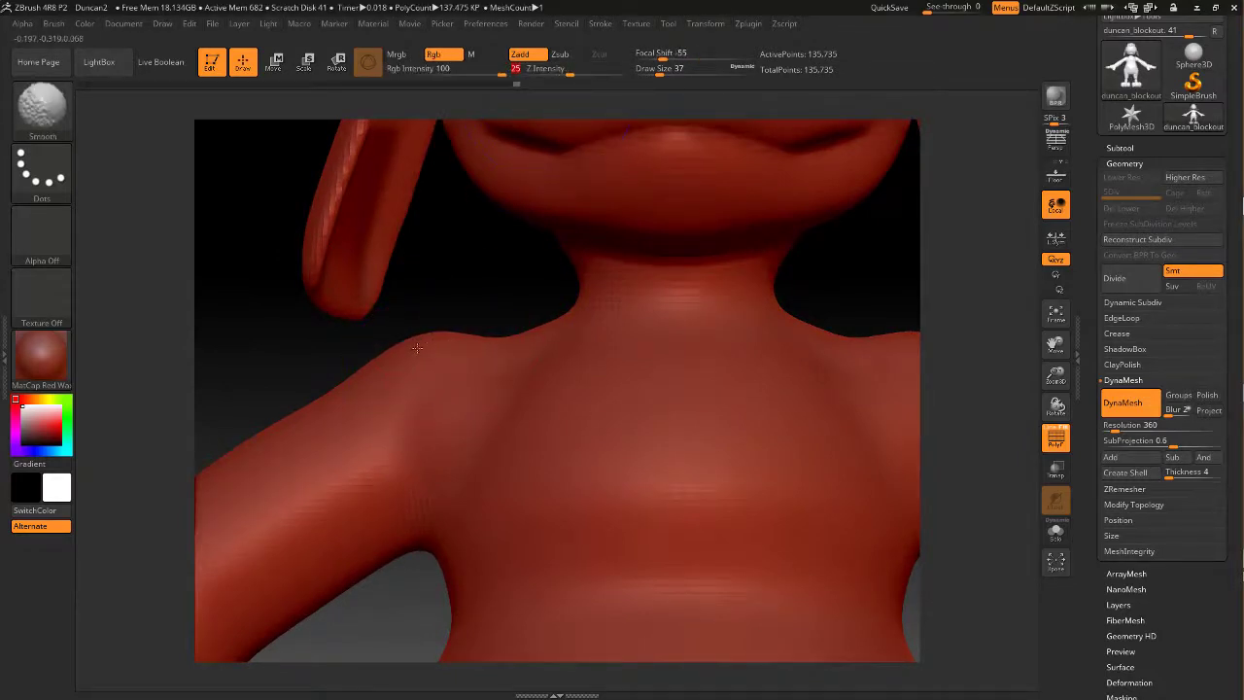
left_click_drag(397, 340, 440, 351, "shift")
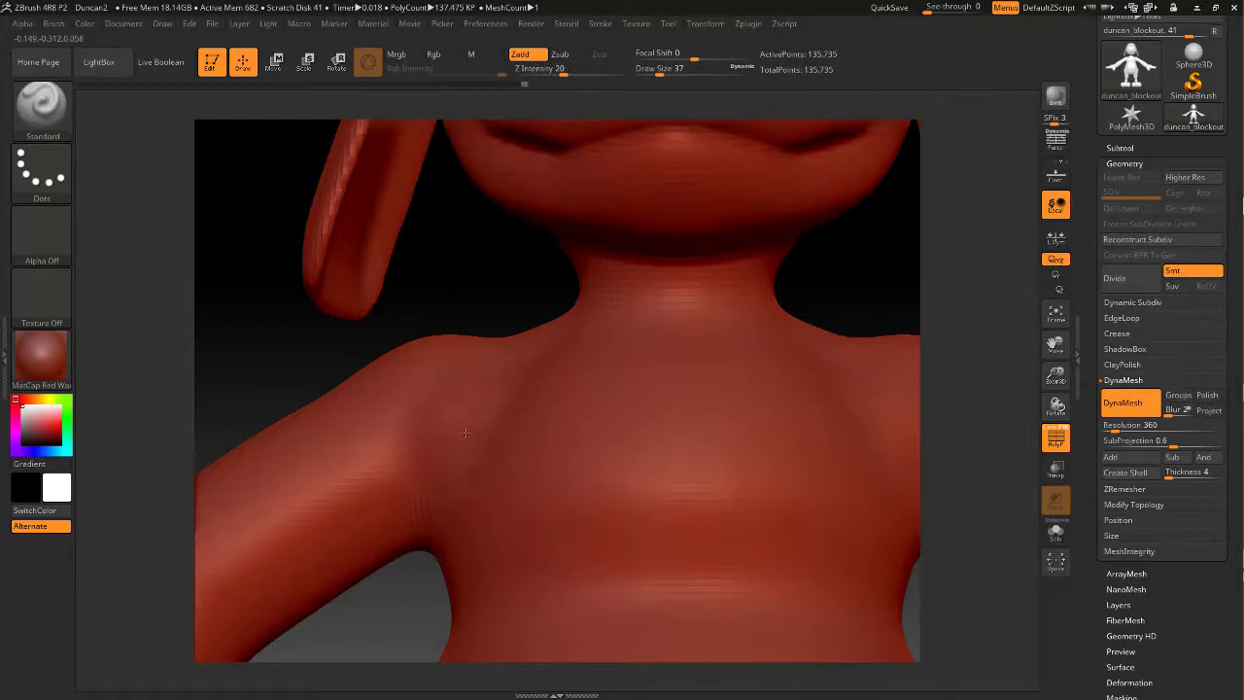
left_click_drag(489, 300, 540, 307)
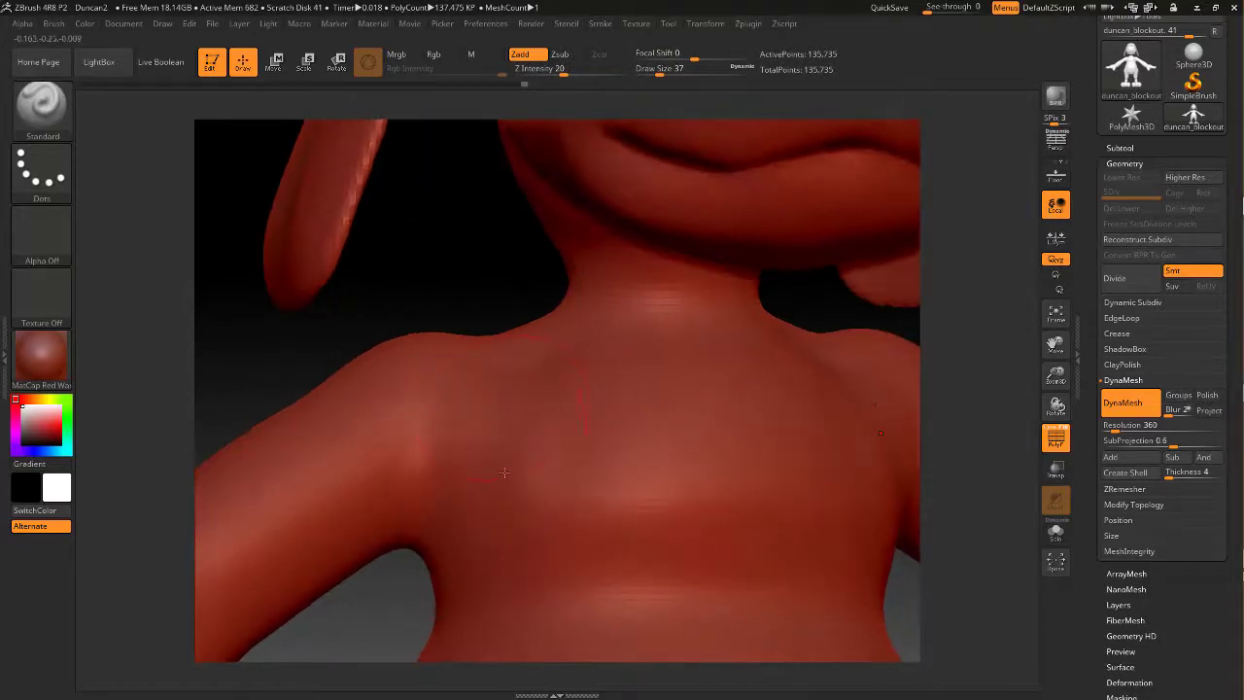
left_click_drag(428, 486, 457, 417, "shift")
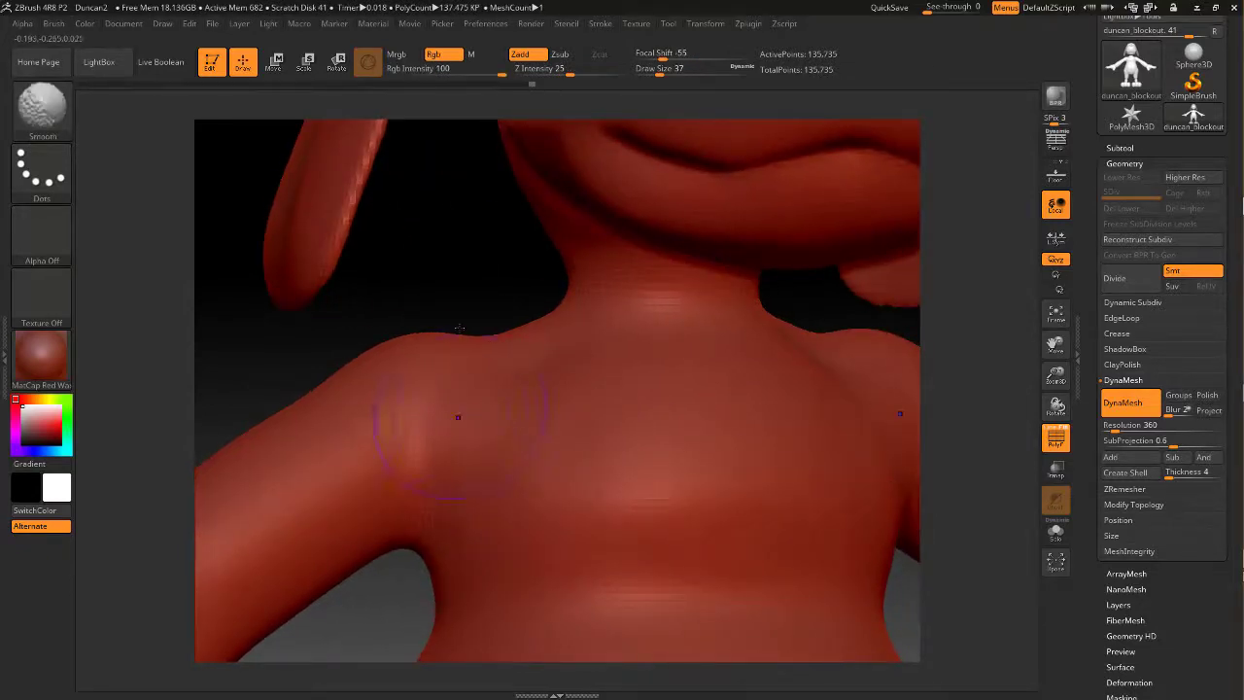
mouse_move(457, 291)
left_mouse_down()
mouse_move(527, 278)
mouse_move(442, 290)
left_mouse_up()
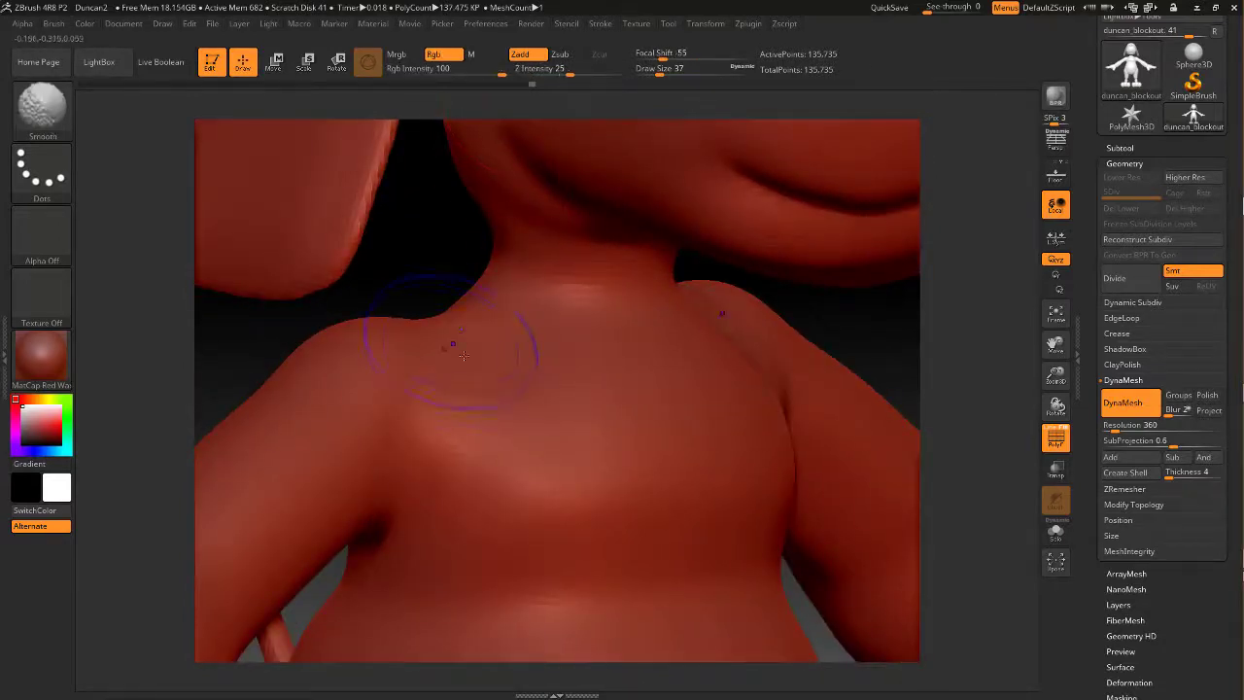
left_click_drag(453, 344, 463, 356, "shift")
Turn off LazyMouse for the Standard brush and smooth the transition from the shoulder into the upper chest
left_click(601, 23)
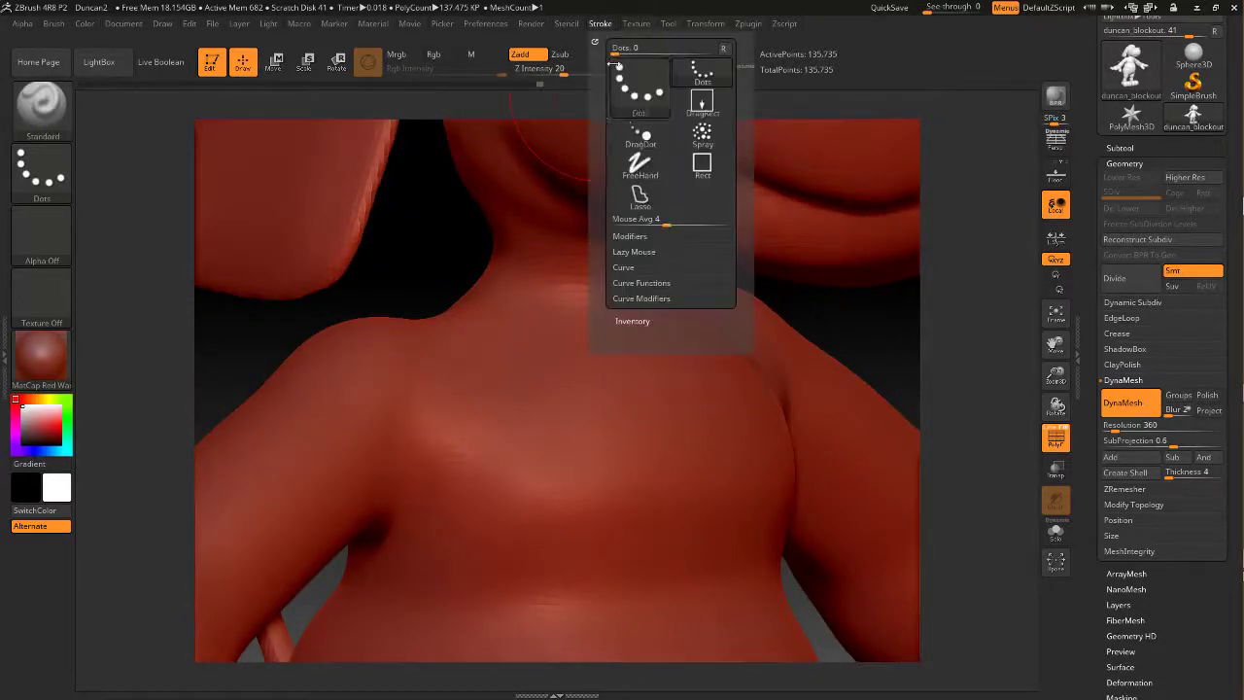
left_click(641, 253)
left_click(640, 270)
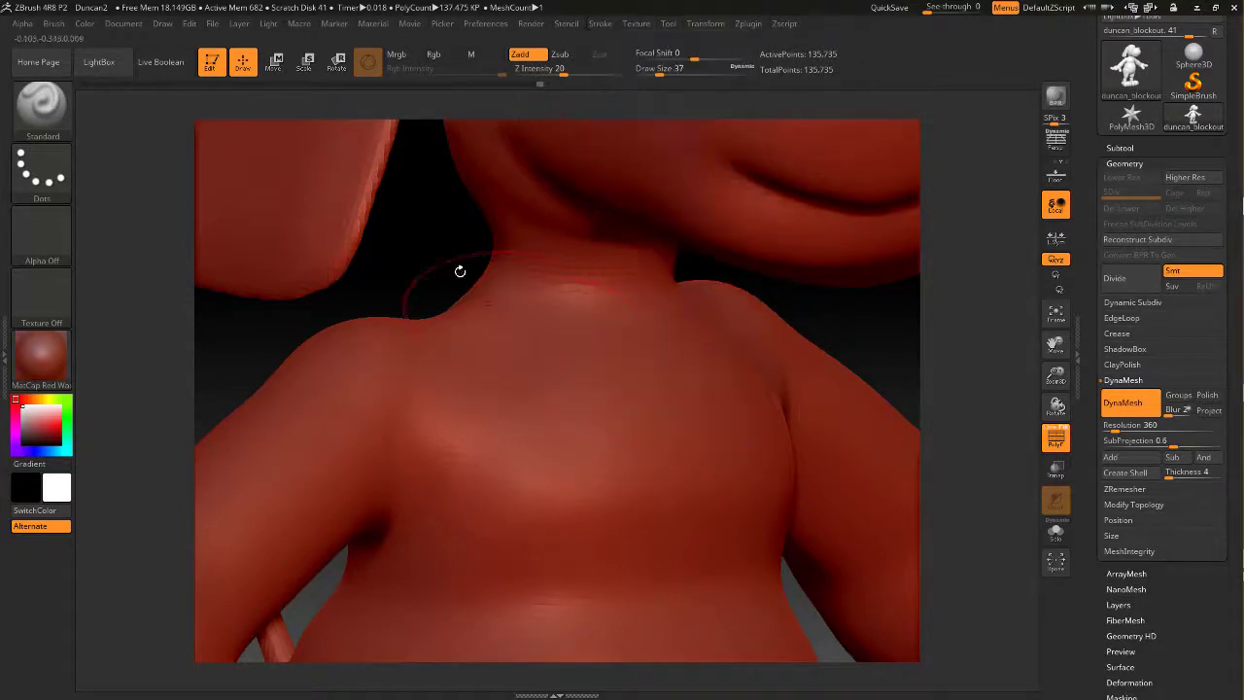
key("shift")
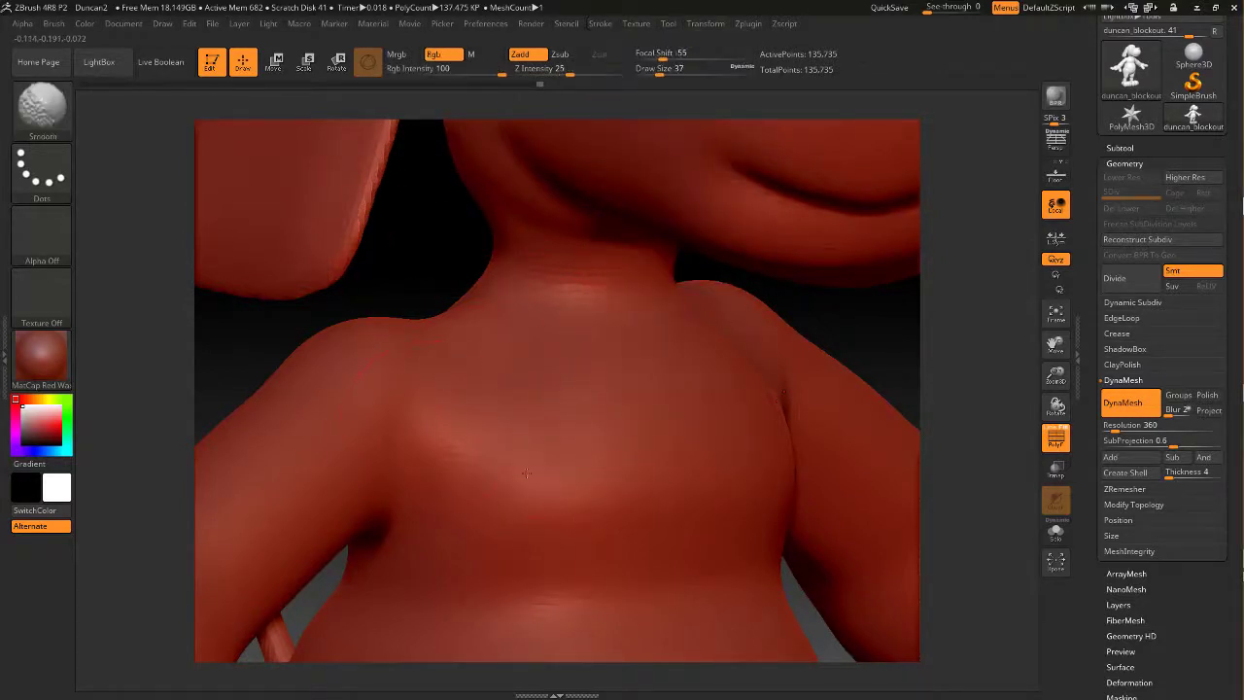
left_click_drag(419, 289, 469, 175)
left_click_drag(486, 313, 481, 319)
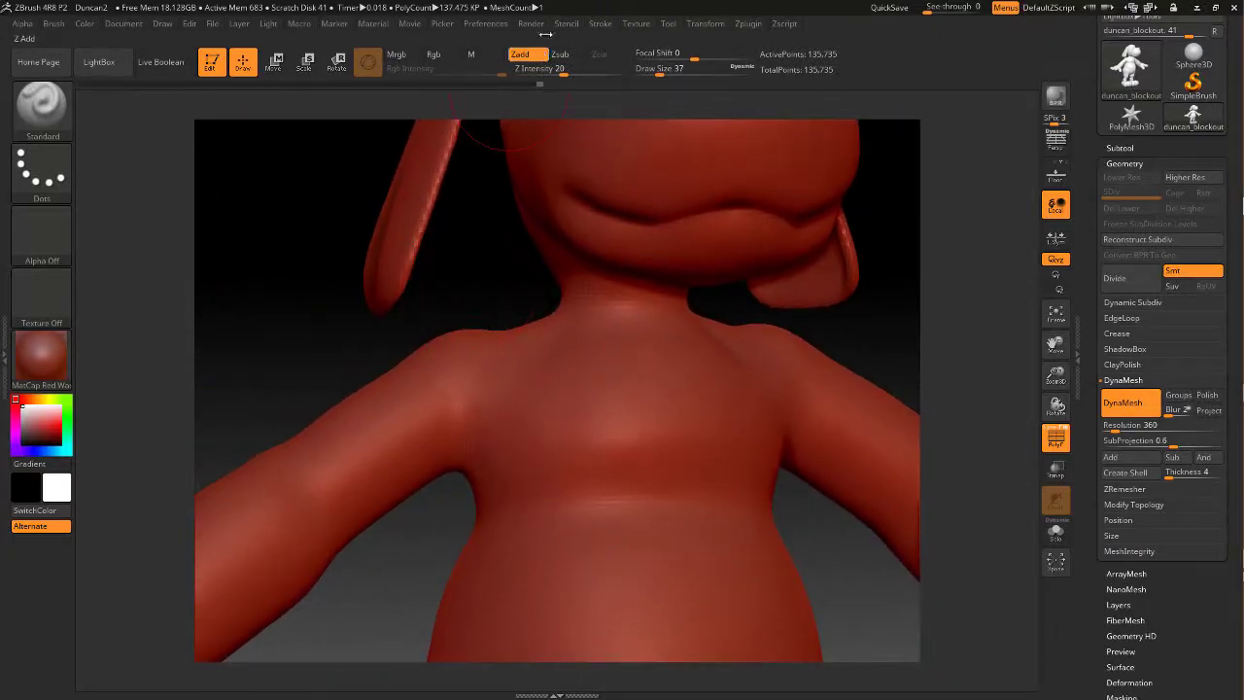
Enable LazyMouse with a LazyRadius of 152 and a raised LazySmooth, and try a vertical stroke down the torso
left_click(599, 24)
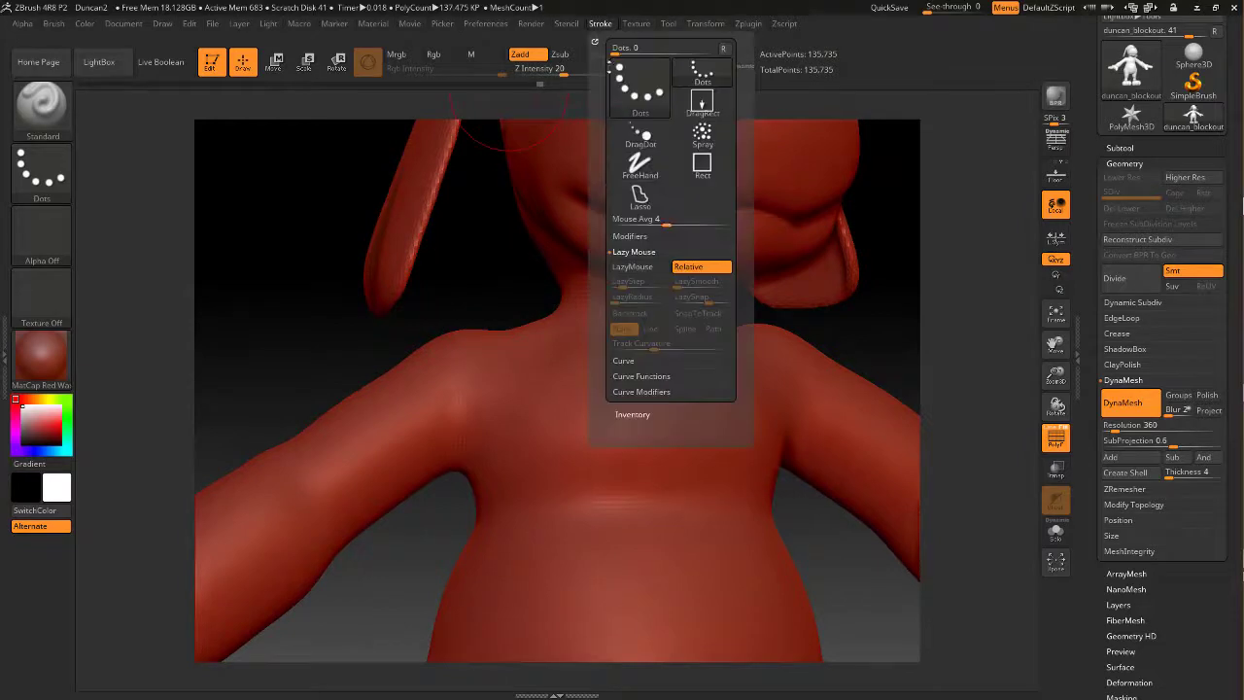
left_click(638, 267)
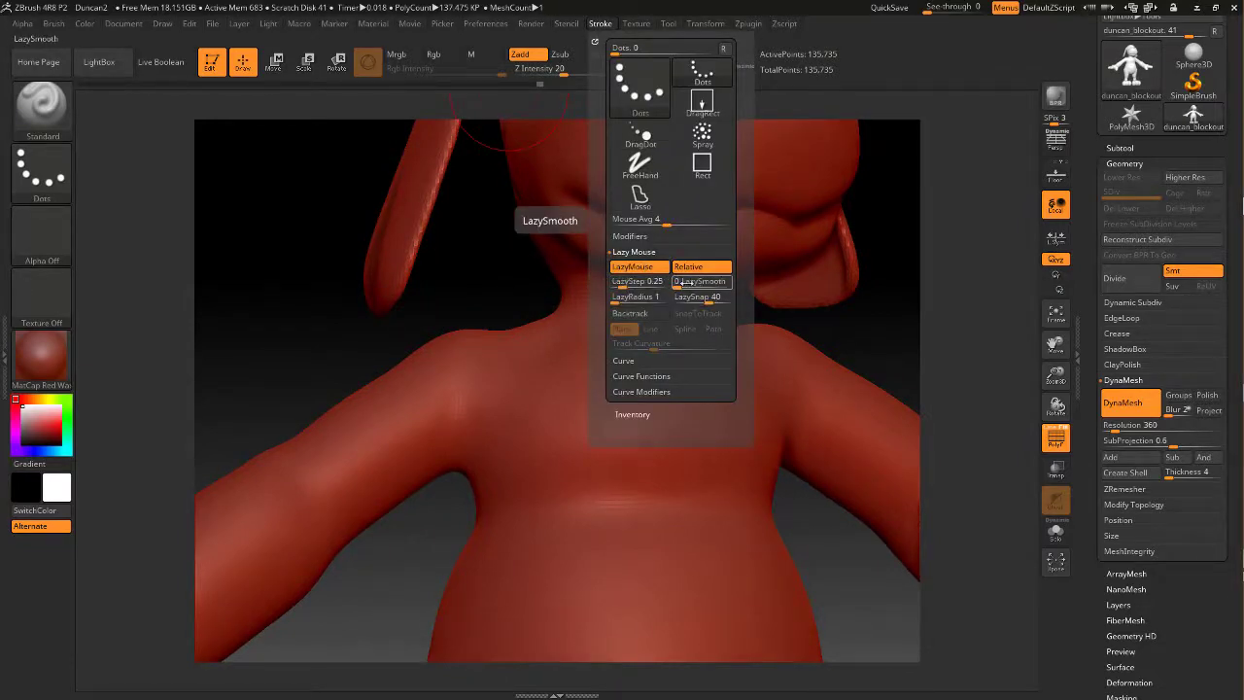
left_click_drag(682, 285, 735, 293)
left_click_drag(616, 299, 636, 302)
left_click_drag(602, 443, 605, 553)
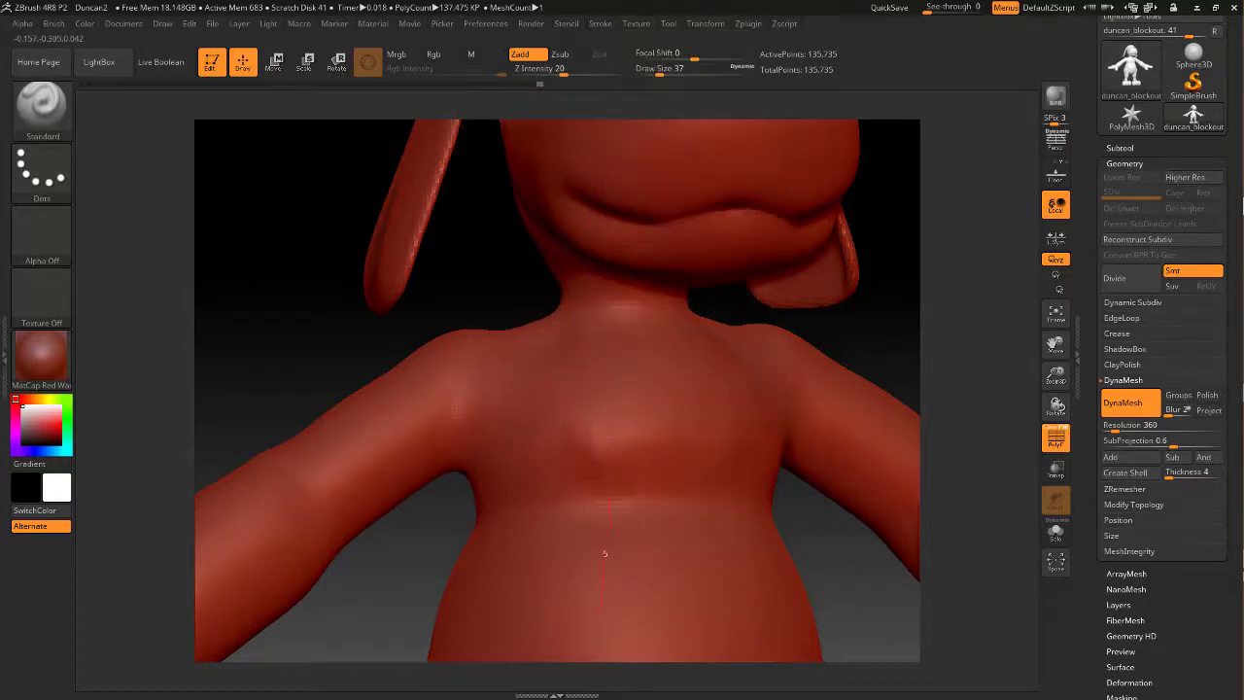
key("ctrl+z")
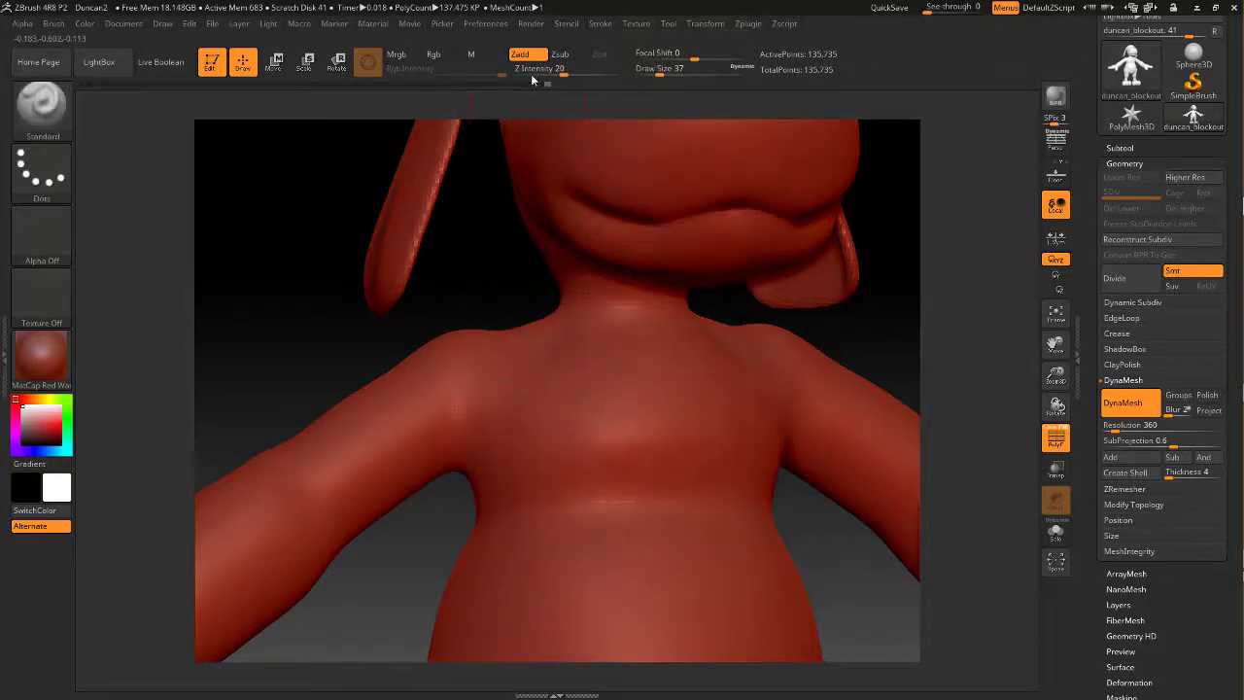
Try curved LazyMouse strokes across the chest and arm at Z Intensity 54 and Draw Size 8, undo them and turn LazyMouse off
left_click_drag(537, 74, 581, 89)
key("space")
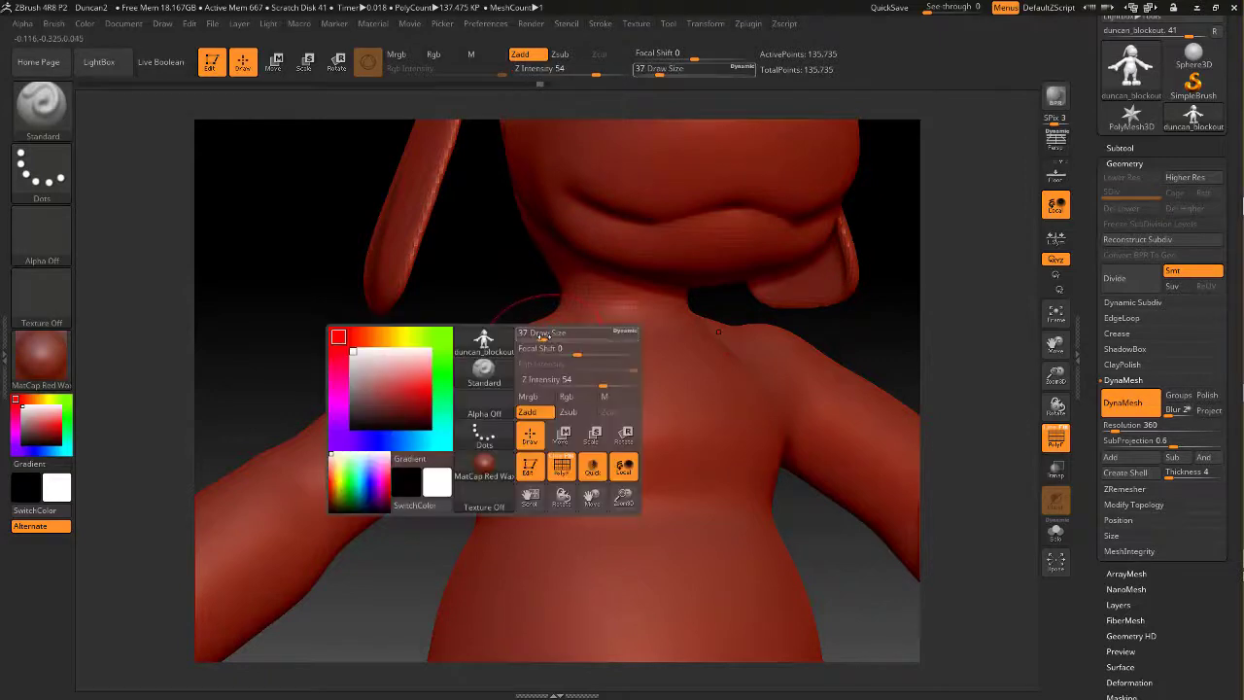
mouse_move(544, 333)
left_mouse_down()
mouse_move(531, 330)
mouse_move(514, 397)
mouse_move(606, 450)
mouse_move(579, 575)
mouse_move(465, 365)
mouse_move(391, 414)
mouse_move(225, 485)
left_mouse_up()
key("space")
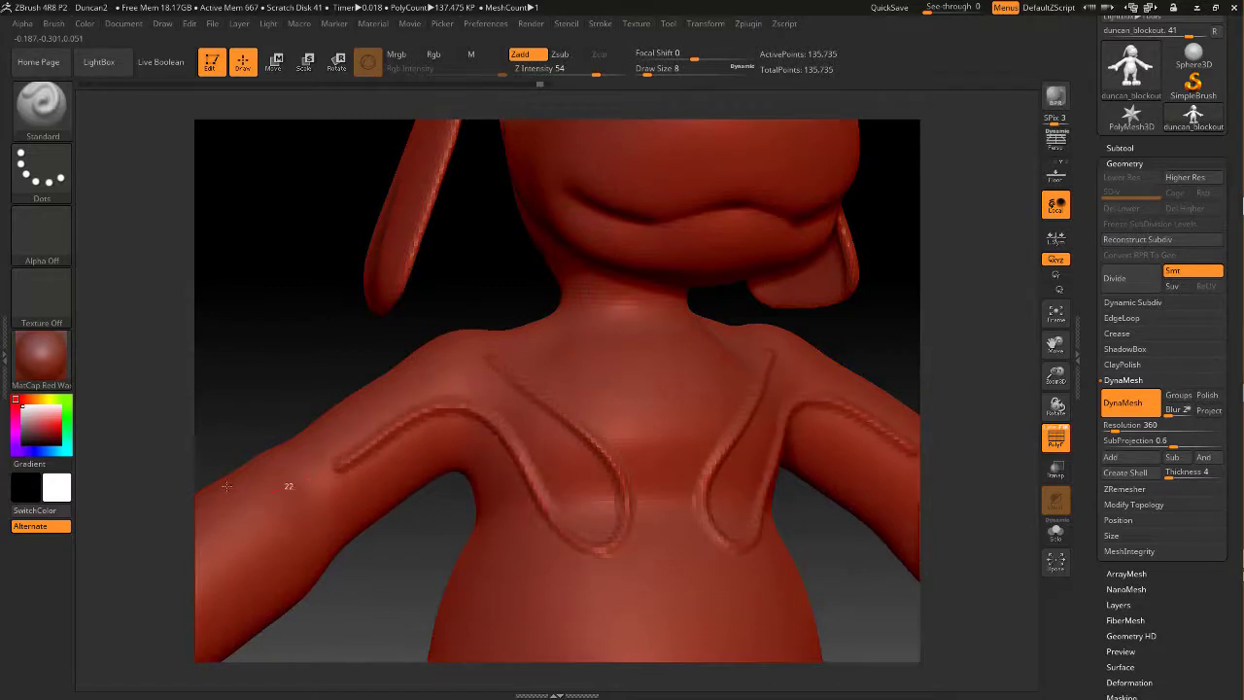
left_click_drag(287, 321, 295, 298)
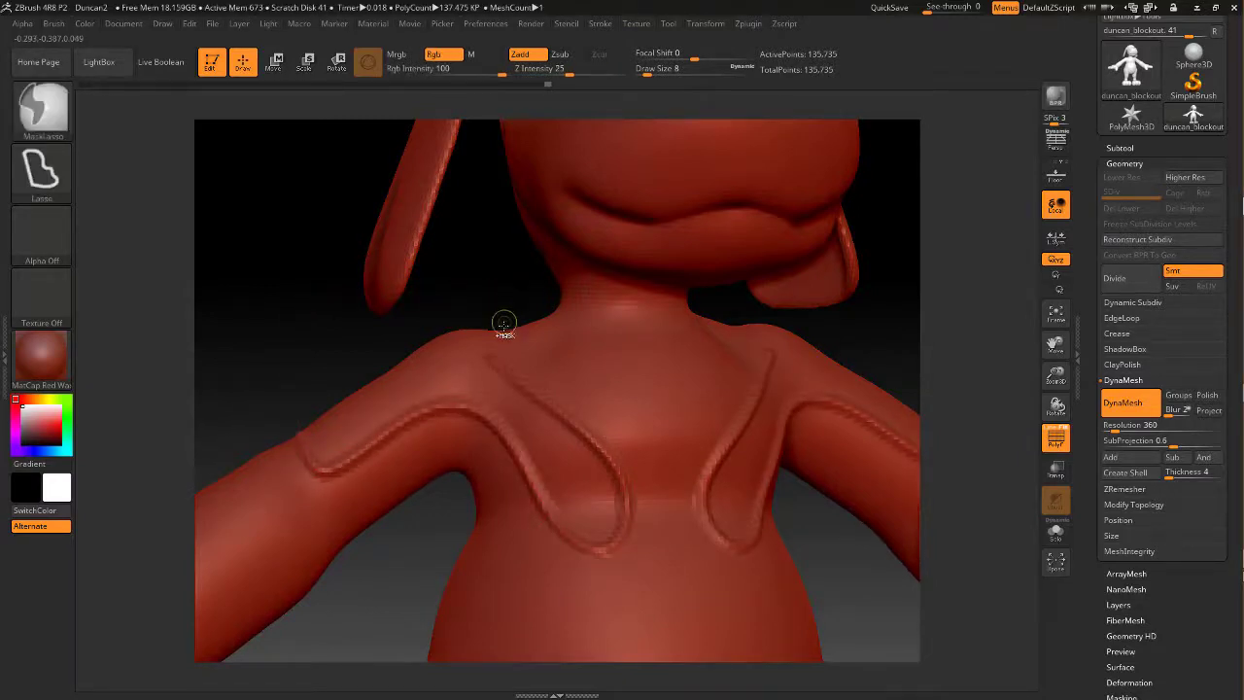
key("ctrl+z")
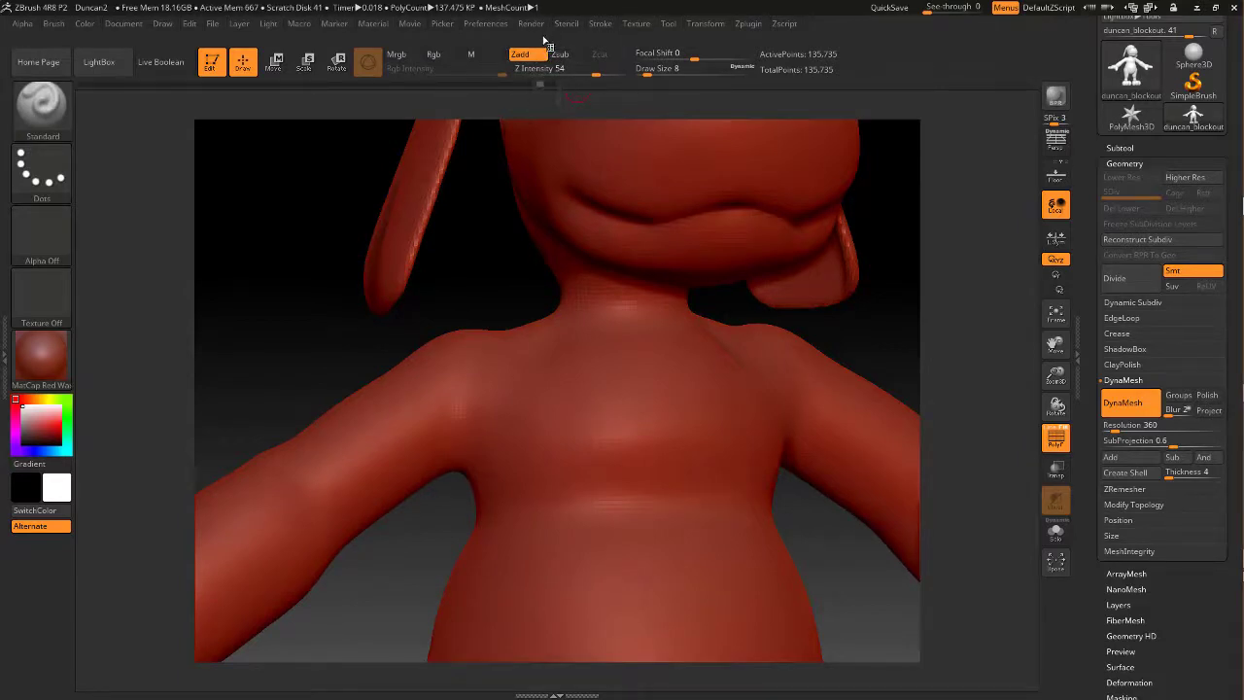
left_click(601, 24)
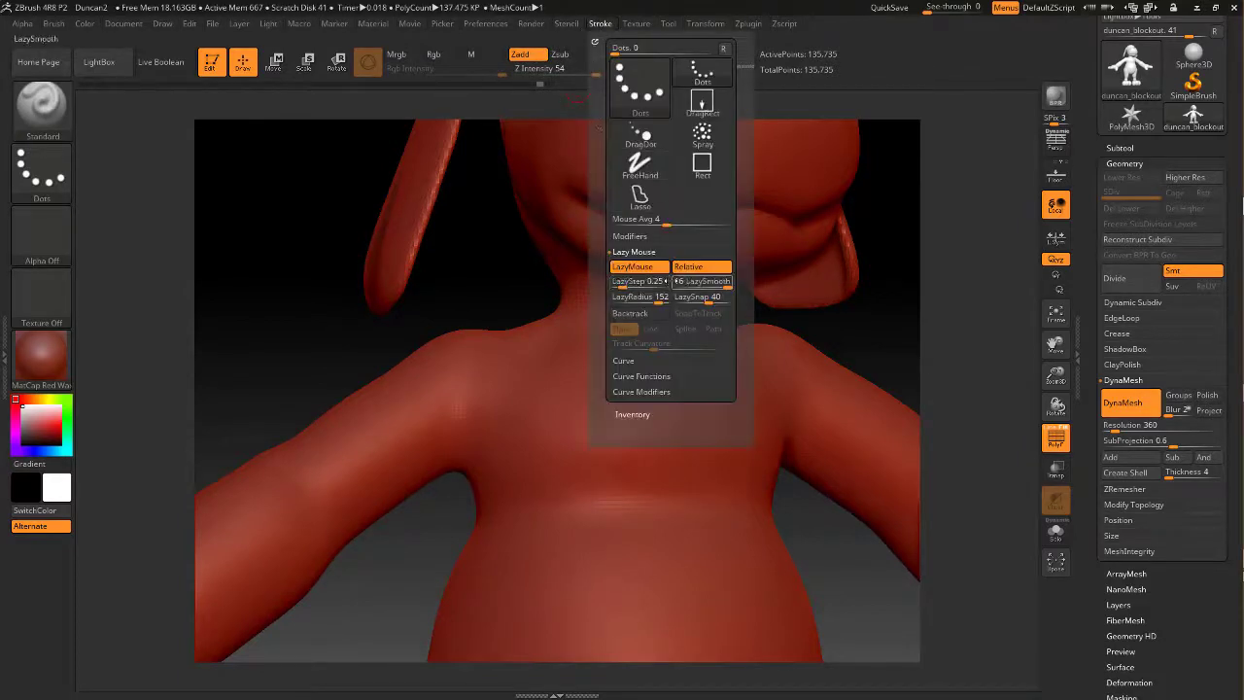
left_click(650, 271)
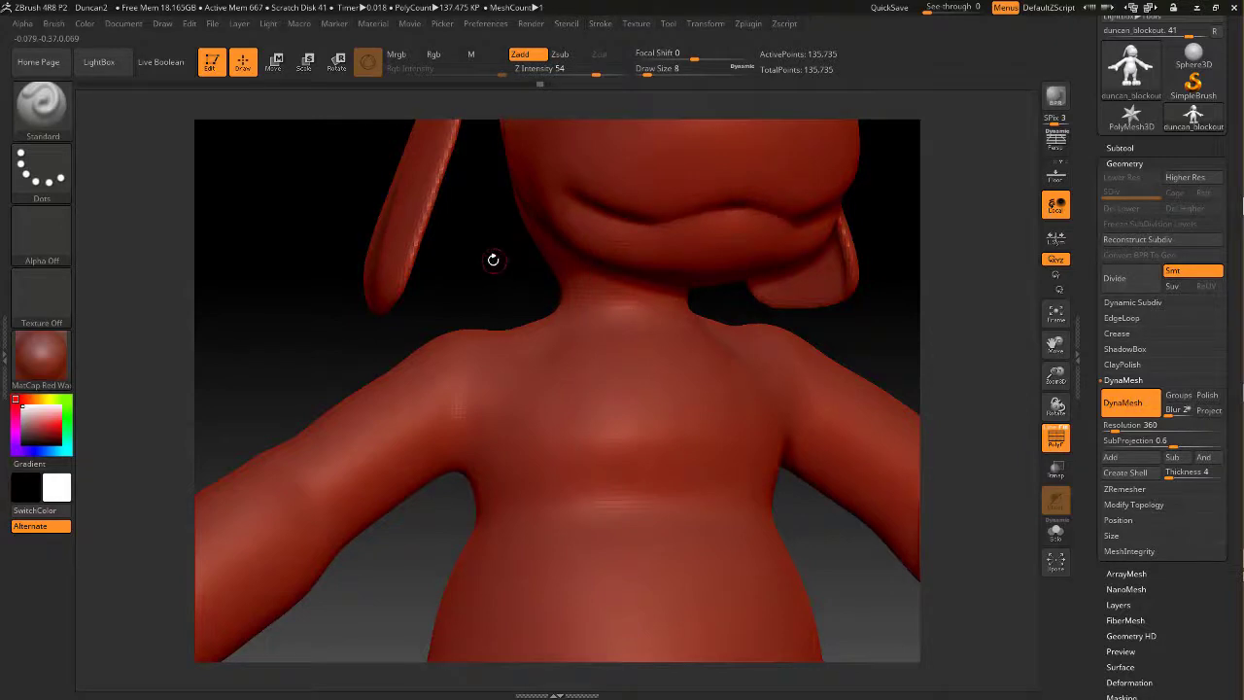
Build up the front of the shoulder with the Standard brush at Draw Size 27 and Z Intensity 12
mouse_move(494, 260)
left_mouse_down()
mouse_move(544, 255)
mouse_move(499, 264)
mouse_move(527, 283)
mouse_move(506, 282)
mouse_move(488, 249)
left_mouse_up()
key("s")
left_click(555, 73)
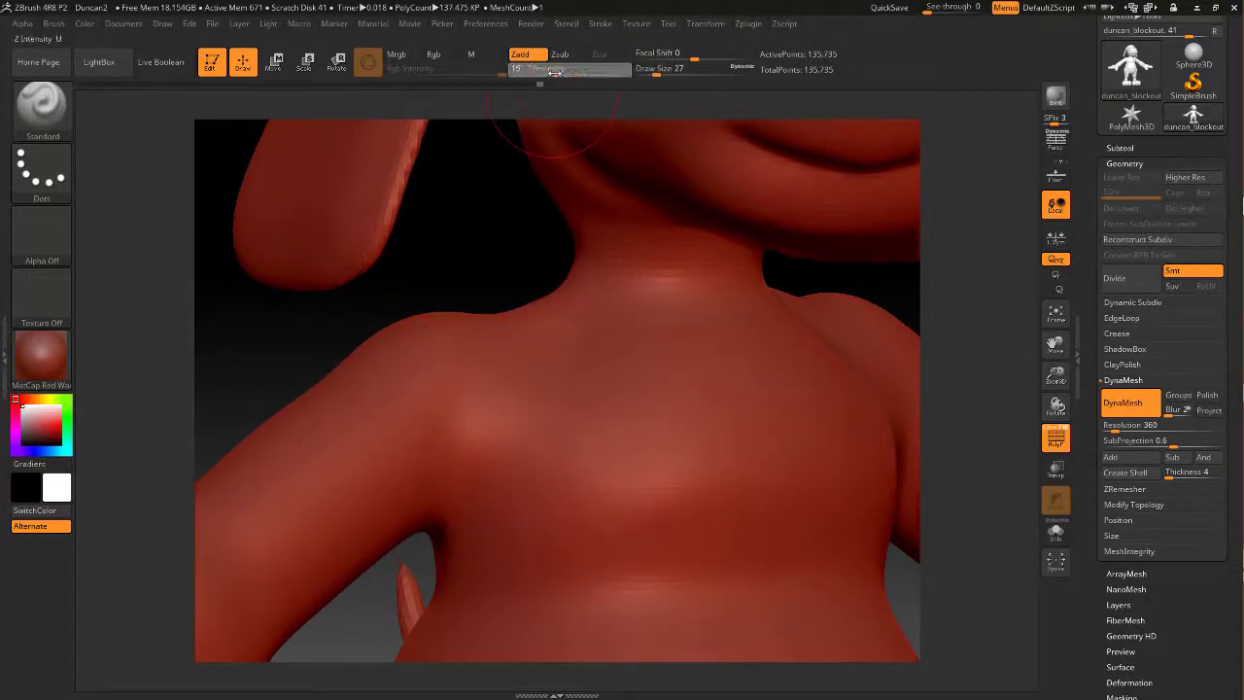
left_click_drag(554, 73, 552, 73)
mouse_move(494, 249)
left_mouse_down()
mouse_move(517, 261)
mouse_move(507, 266)
left_mouse_up()
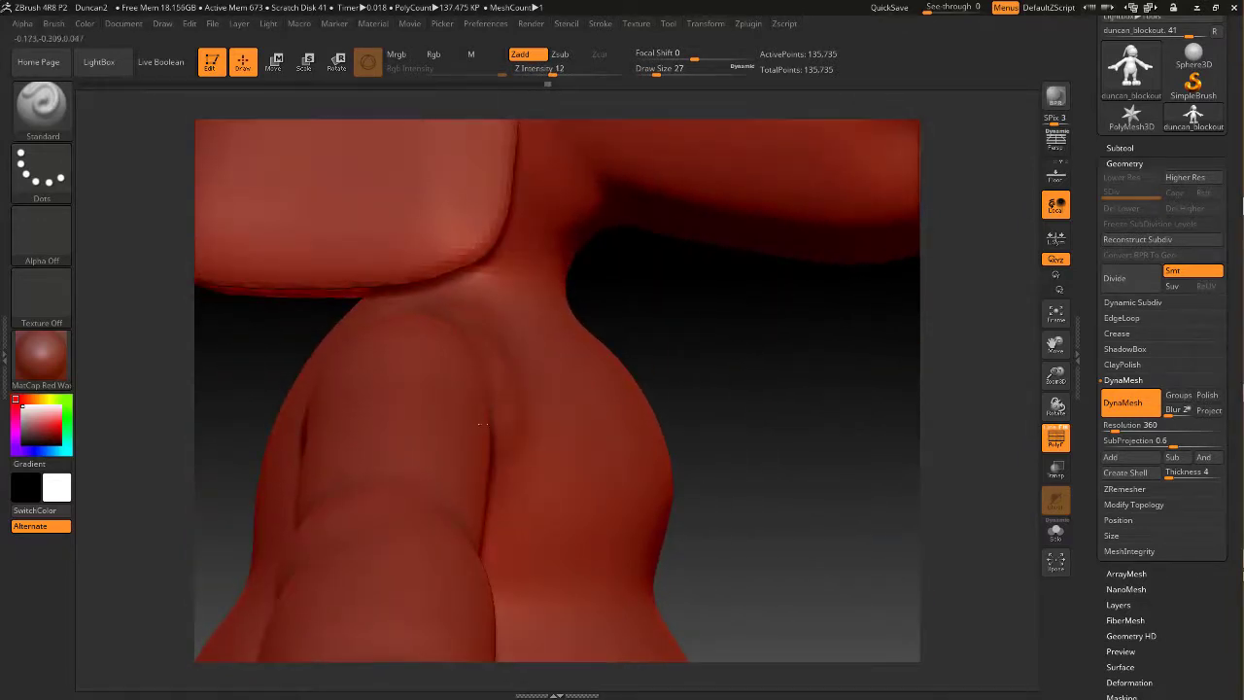
Smooth the front edge of the shoulder where the upper arm meets the chest
key("shift")
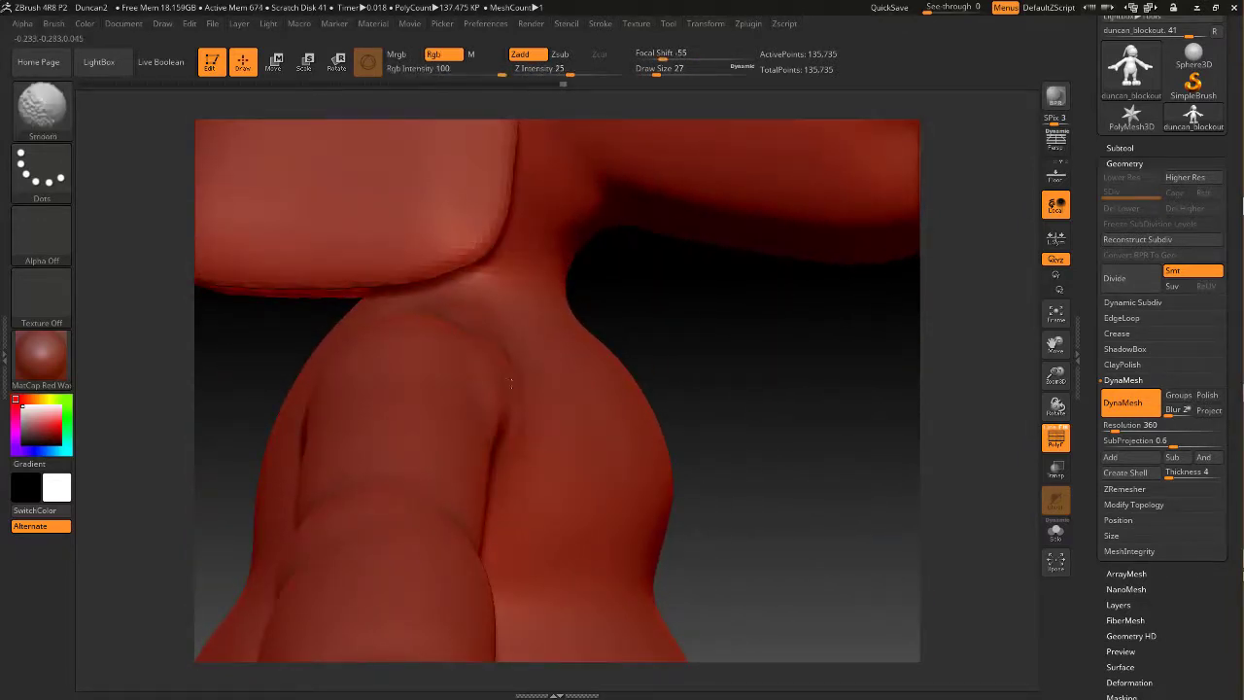
key("shift")
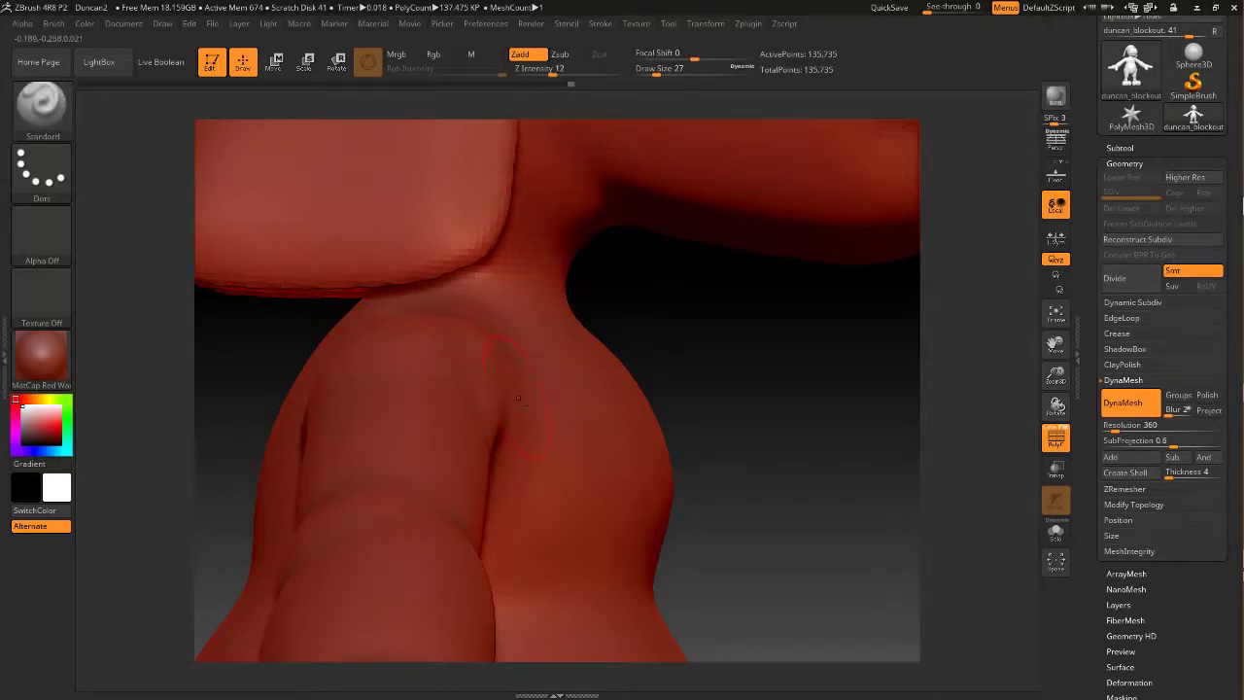
left_click_drag(681, 354, 529, 368)
key("shift")
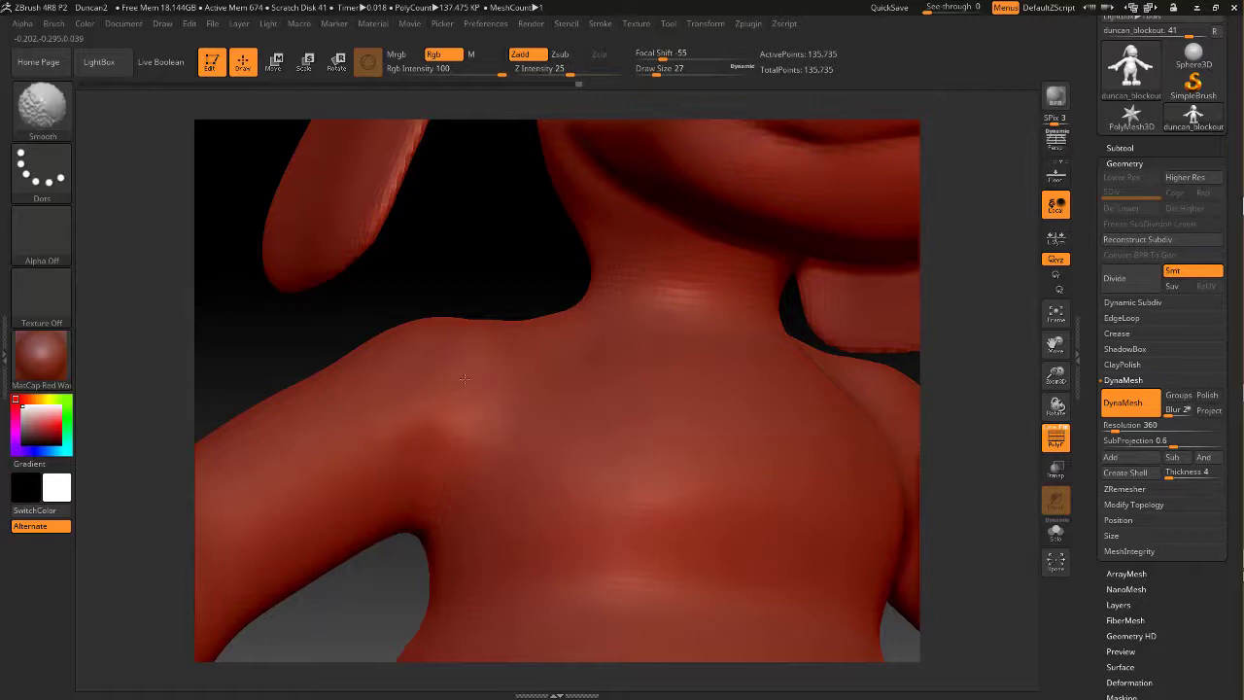
mouse_move(472, 283)
left_mouse_down()
mouse_move(583, 285)
mouse_move(411, 304)
left_mouse_up()
Try sculpting a lower chest line from the armpits to the middle of the torso, and undo it
left_click_drag(502, 232, 478, 278, "alt")
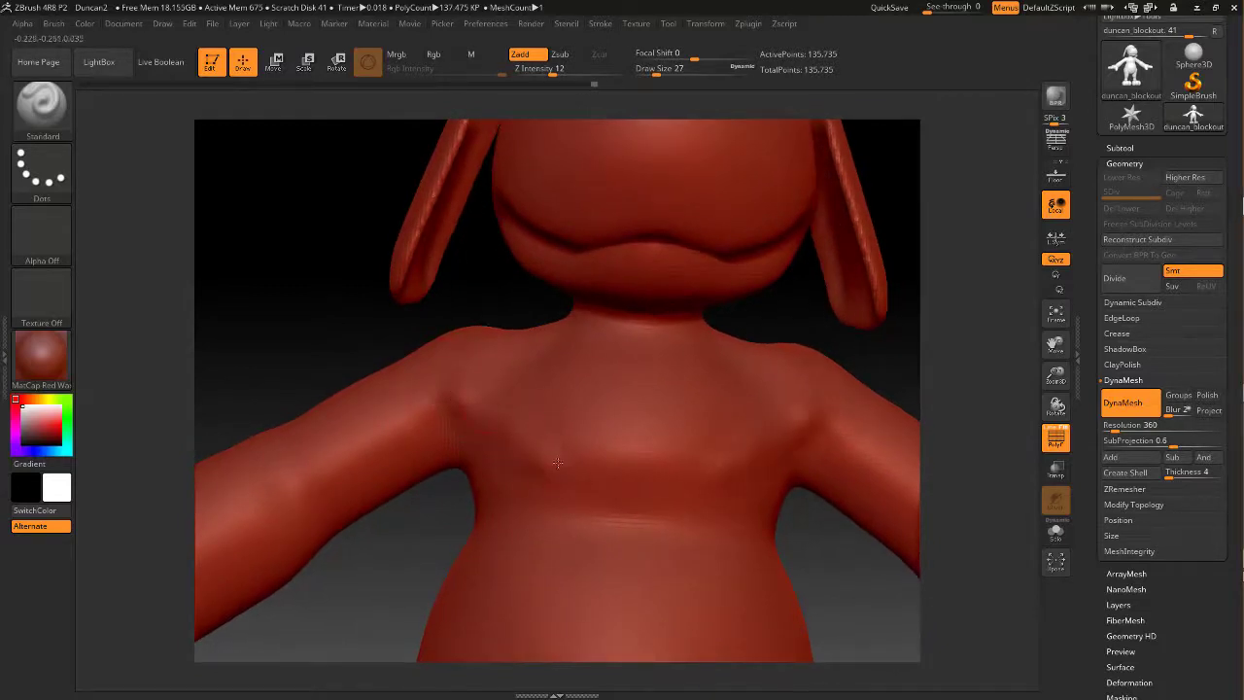
mouse_move(558, 462)
left_mouse_down()
mouse_move(552, 453)
mouse_move(630, 477)
left_mouse_up()
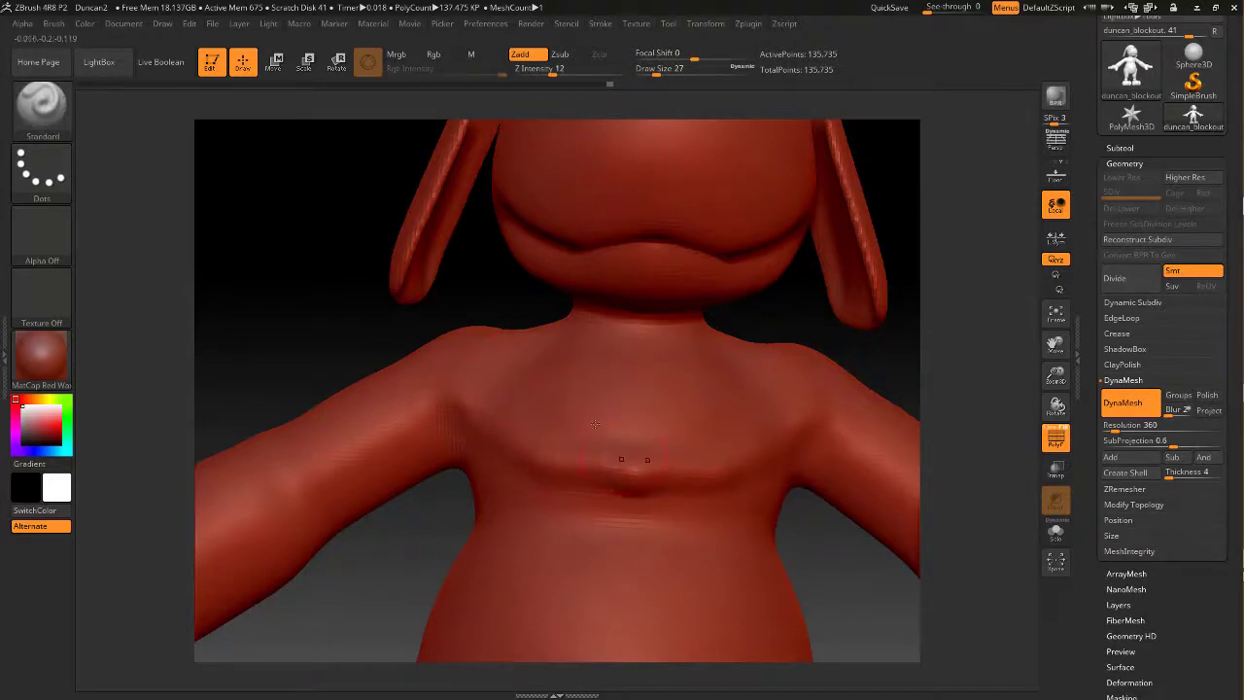
mouse_move(468, 287)
left_mouse_down()
mouse_move(583, 290)
mouse_move(473, 294)
mouse_move(496, 322)
left_mouse_up()
key("ctrl+z")
Set the Draw Size to 33 and the Smooth brush's Z Intensity to 30, and soften the area between armpit and chest
key("space")
left_click_drag(550, 70, 575, 72)
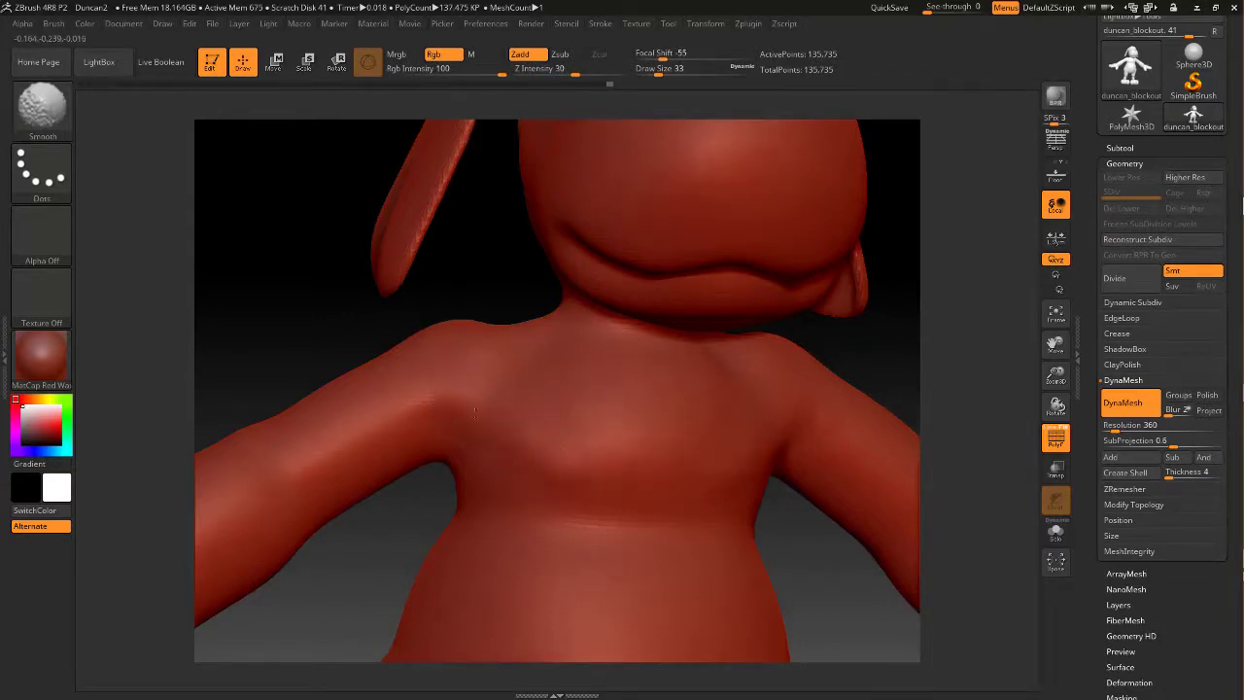
mouse_move(458, 266)
left_mouse_down()
mouse_move(450, 245)
mouse_move(502, 256)
mouse_move(466, 255)
left_mouse_up()
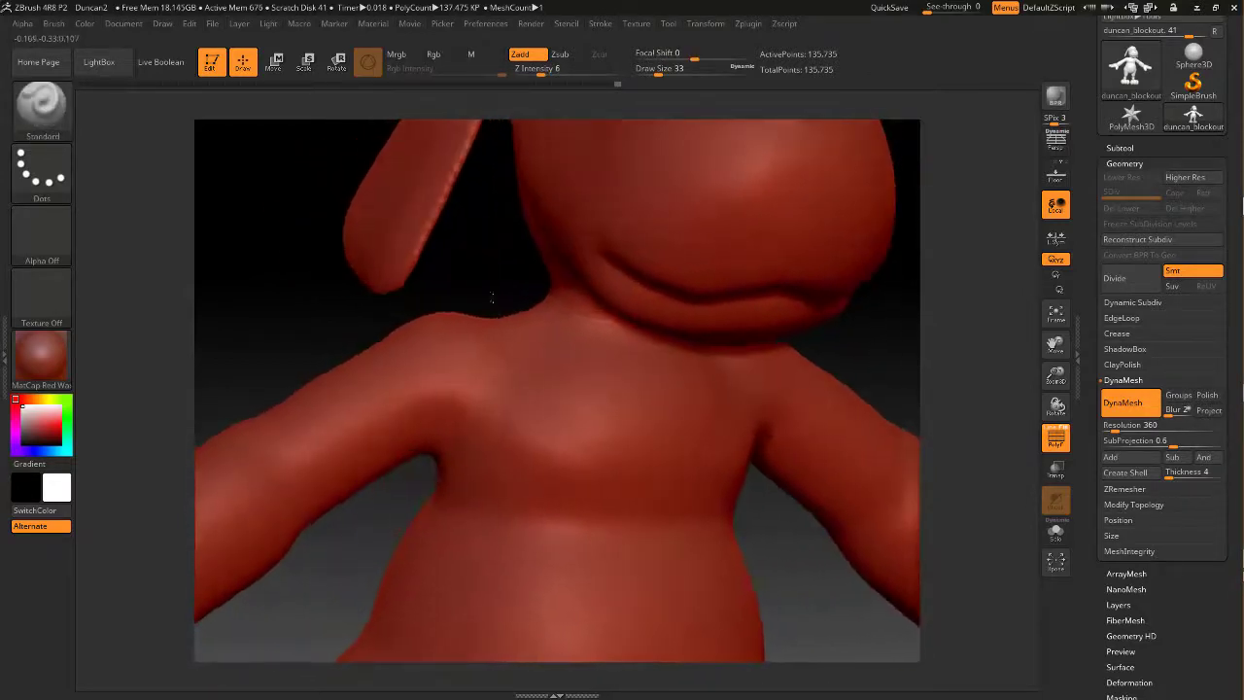
Smooth the back of the shoulders into the upper back with the Smooth brush at Draw Size 33
mouse_move(492, 297)
left_mouse_down()
mouse_move(567, 304)
mouse_move(515, 325)
left_mouse_up()
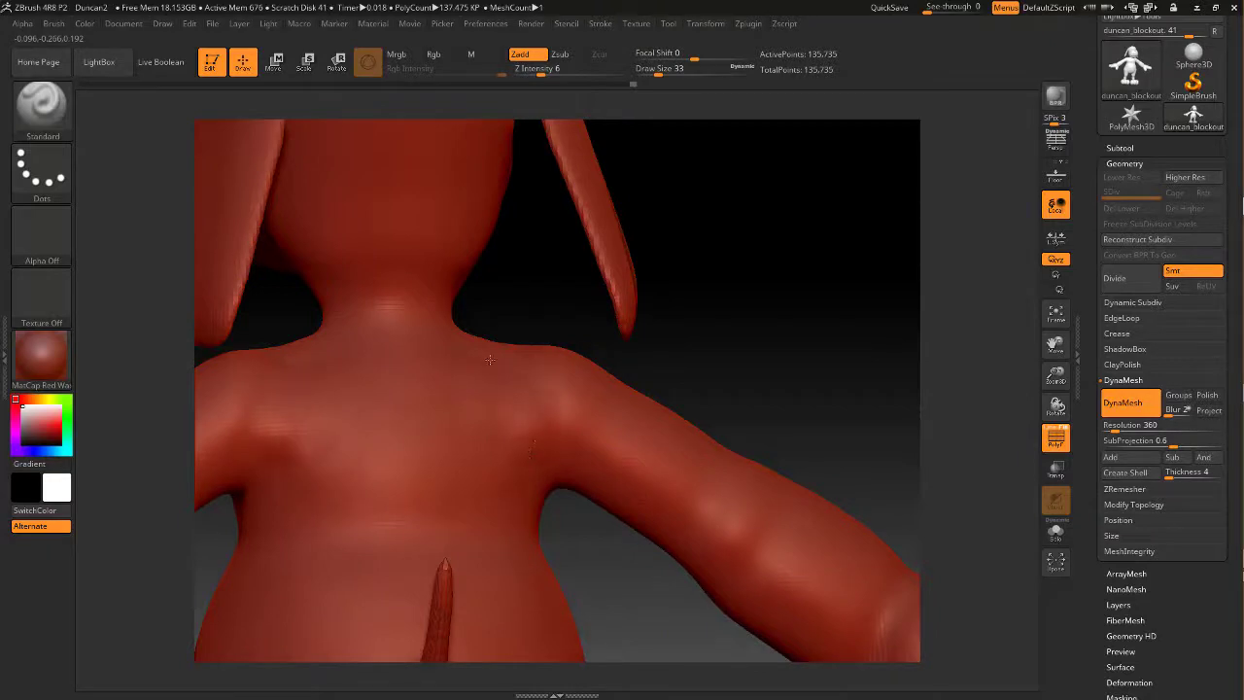
key("shift")
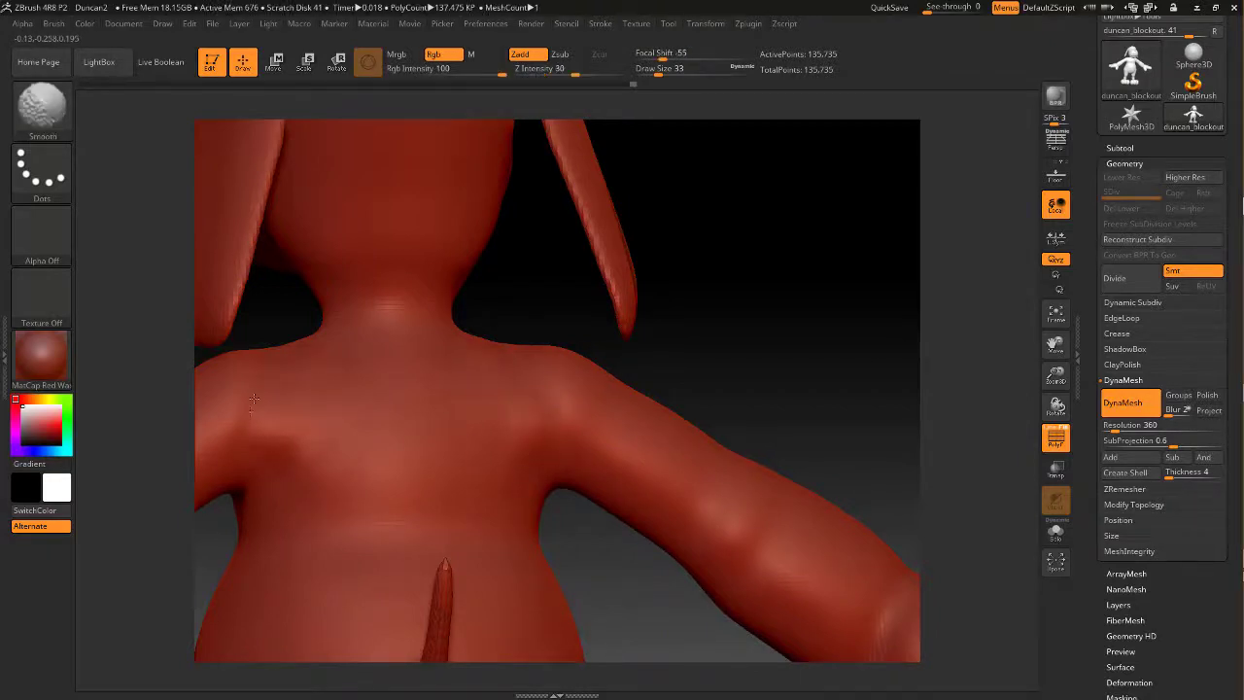
left_click_drag(303, 453, 279, 442, "shift")
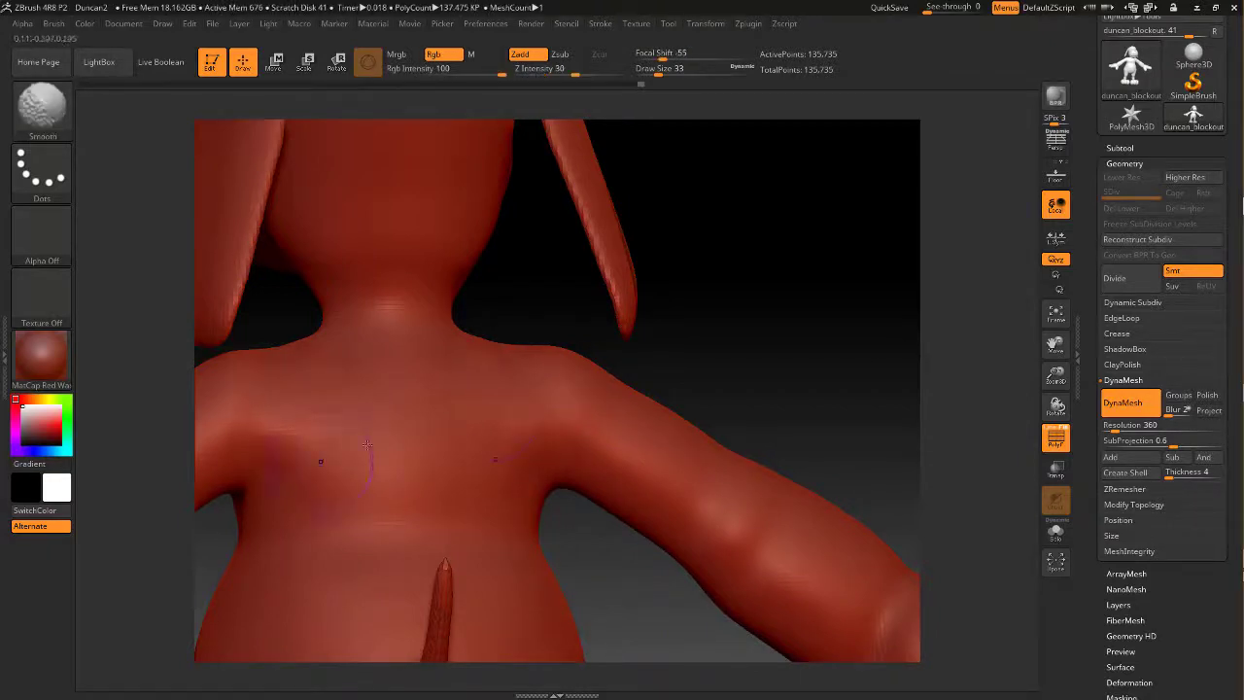
left_click_drag(689, 381, 439, 182)
left_click_drag(415, 262, 397, 205)
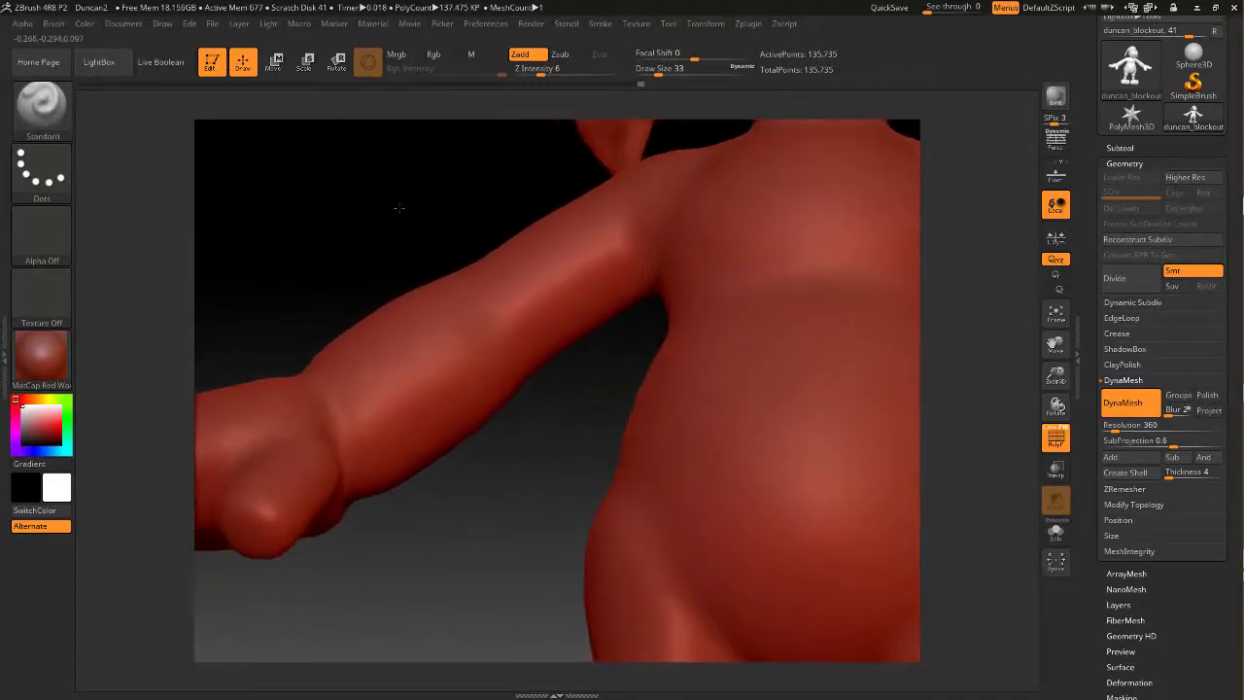
Smooth the forearm and its transition into the wrist with the Smooth brush at Draw Size 33
key("shift")
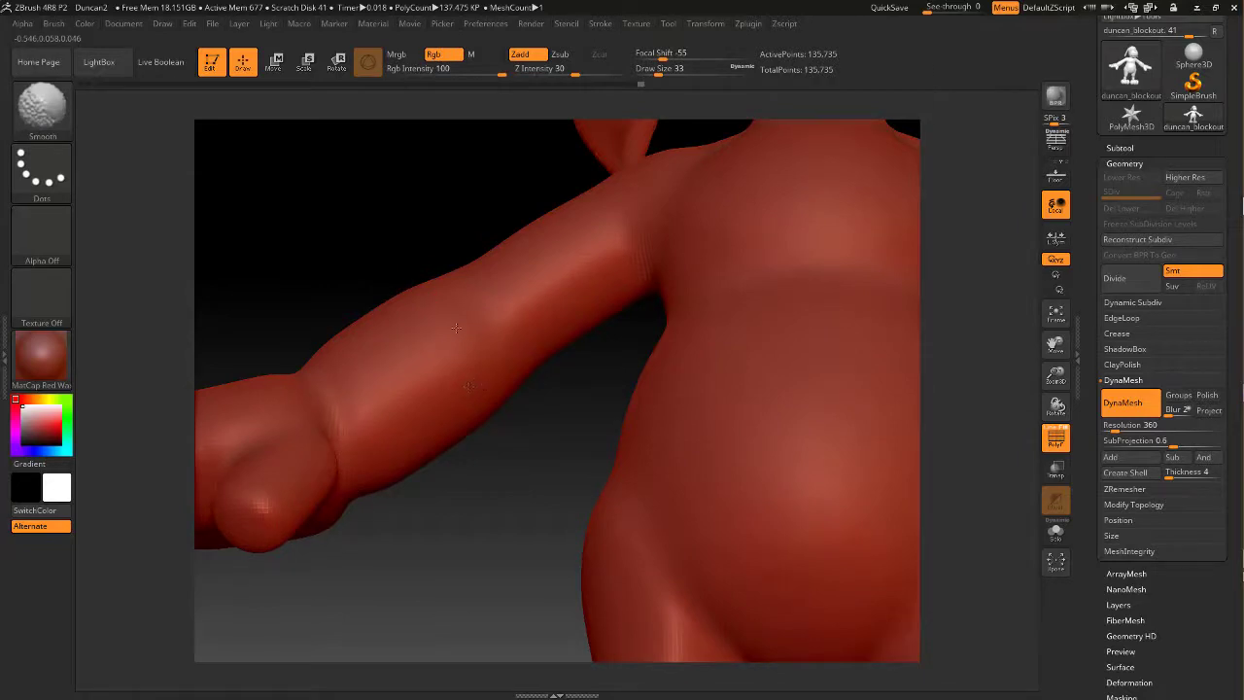
left_click_drag(516, 460, 512, 468)
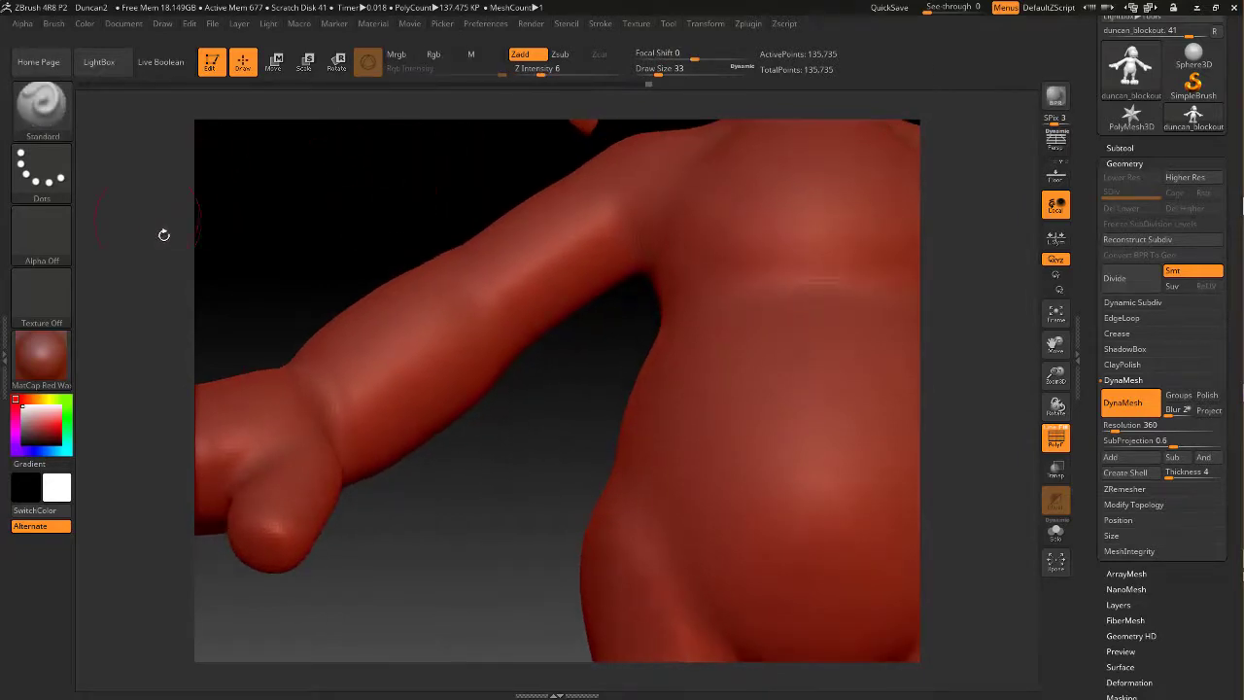
mouse_move(165, 235)
left_mouse_down()
mouse_move(209, 238)
mouse_move(321, 292)
mouse_move(418, 404)
mouse_move(437, 393)
mouse_move(469, 317)
mouse_move(612, 335)
mouse_move(686, 360)
mouse_move(636, 384)
mouse_move(661, 389)
left_mouse_up()
left_click_drag(471, 420, 437, 457, "shift")
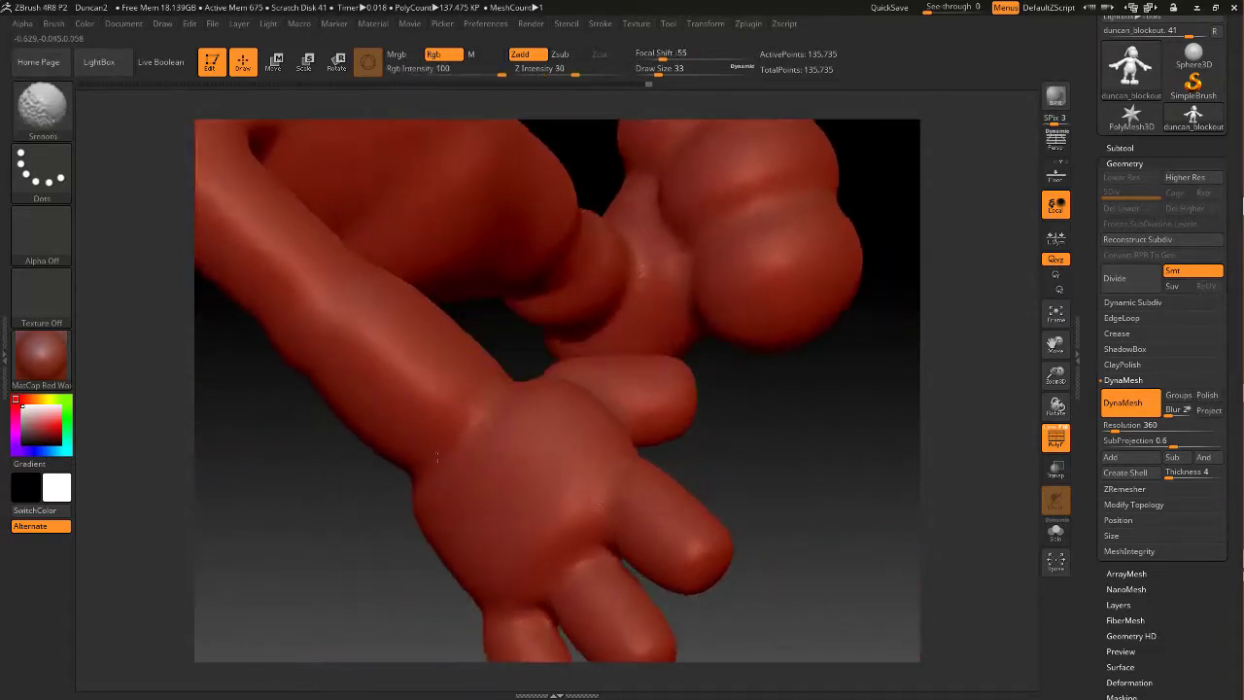
left_click_drag(431, 388, 420, 412, "shift")
mouse_move(336, 541)
left_mouse_down()
mouse_move(413, 467)
mouse_move(411, 375)
left_mouse_up()
mouse_move(461, 265)
left_mouse_down()
mouse_move(545, 245)
mouse_move(418, 282)
mouse_move(306, 275)
mouse_move(400, 235)
mouse_move(344, 258)
mouse_move(370, 255)
mouse_move(347, 159)
mouse_move(312, 138)
left_mouse_up()
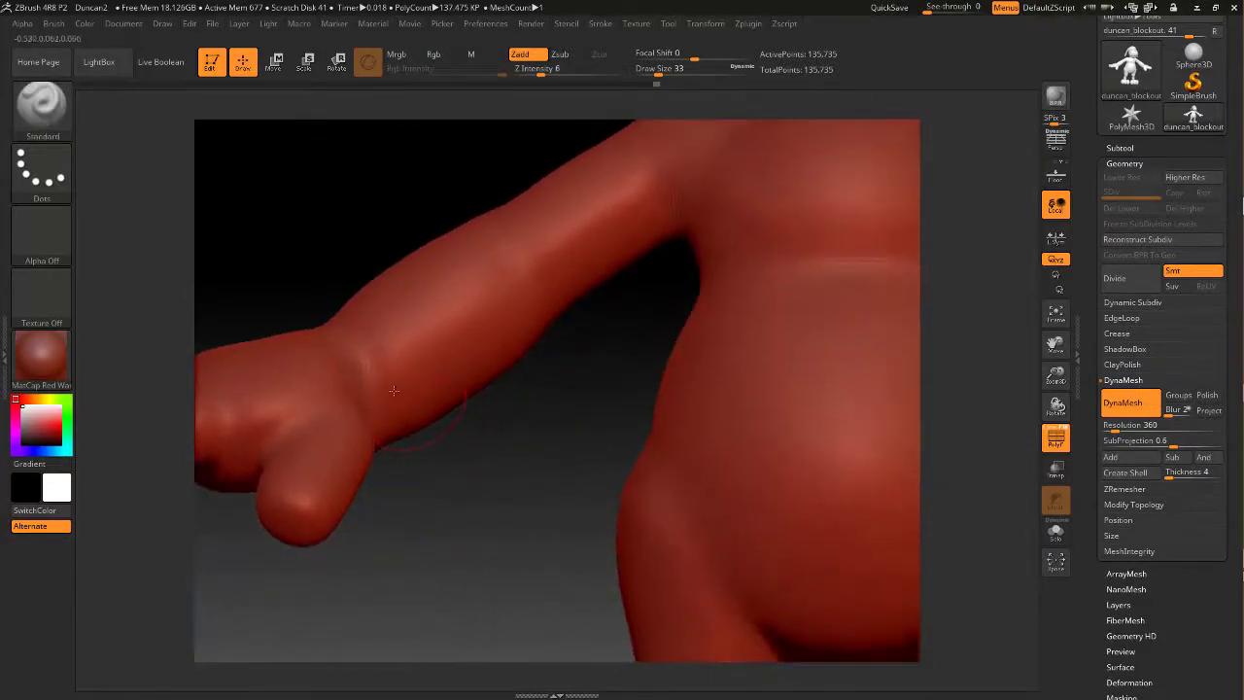
Set the Draw Size to 59 and smooth the forearm from the elbow to the wrist on several sides
key("space")
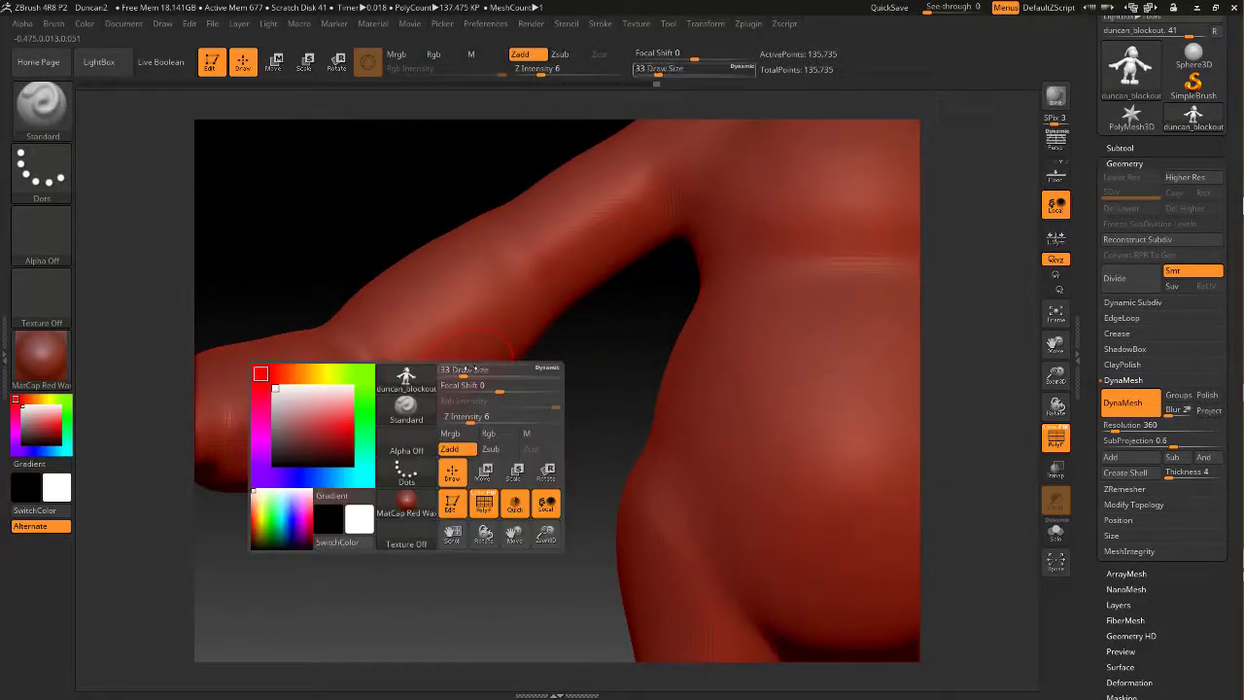
left_click_drag(465, 370, 470, 371)
key("shift")
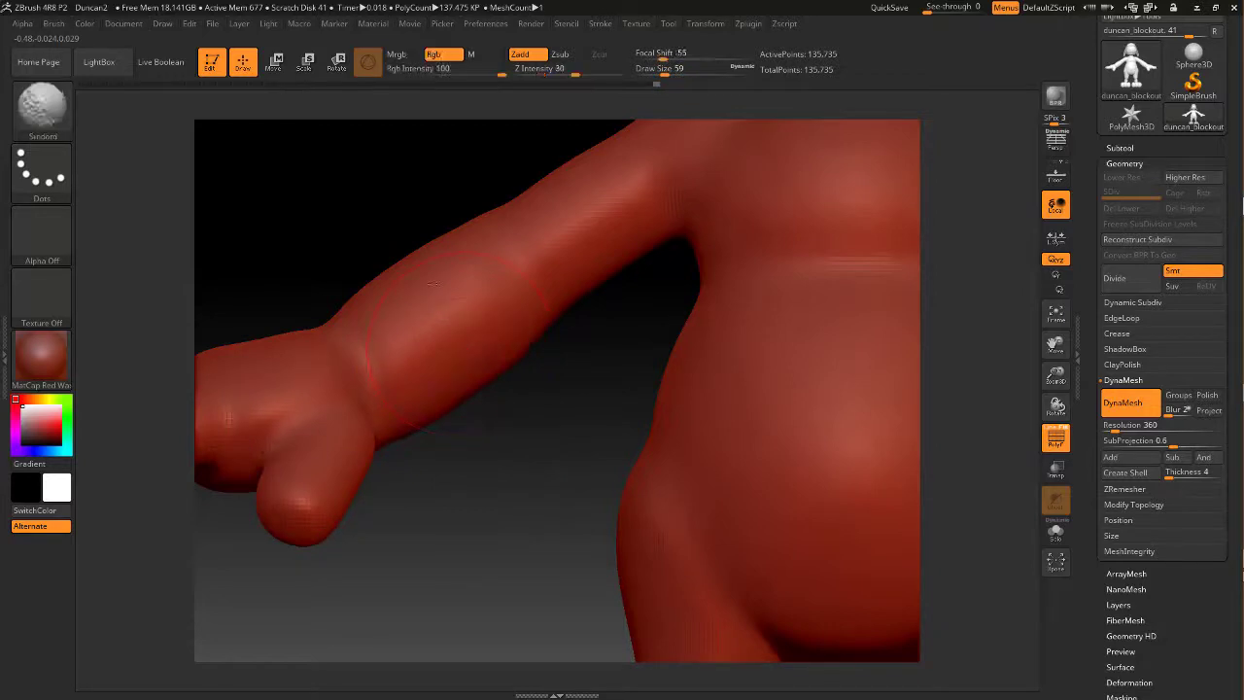
mouse_move(457, 449)
left_mouse_down()
mouse_move(474, 342)
mouse_move(445, 267)
left_mouse_up()
key("shift")
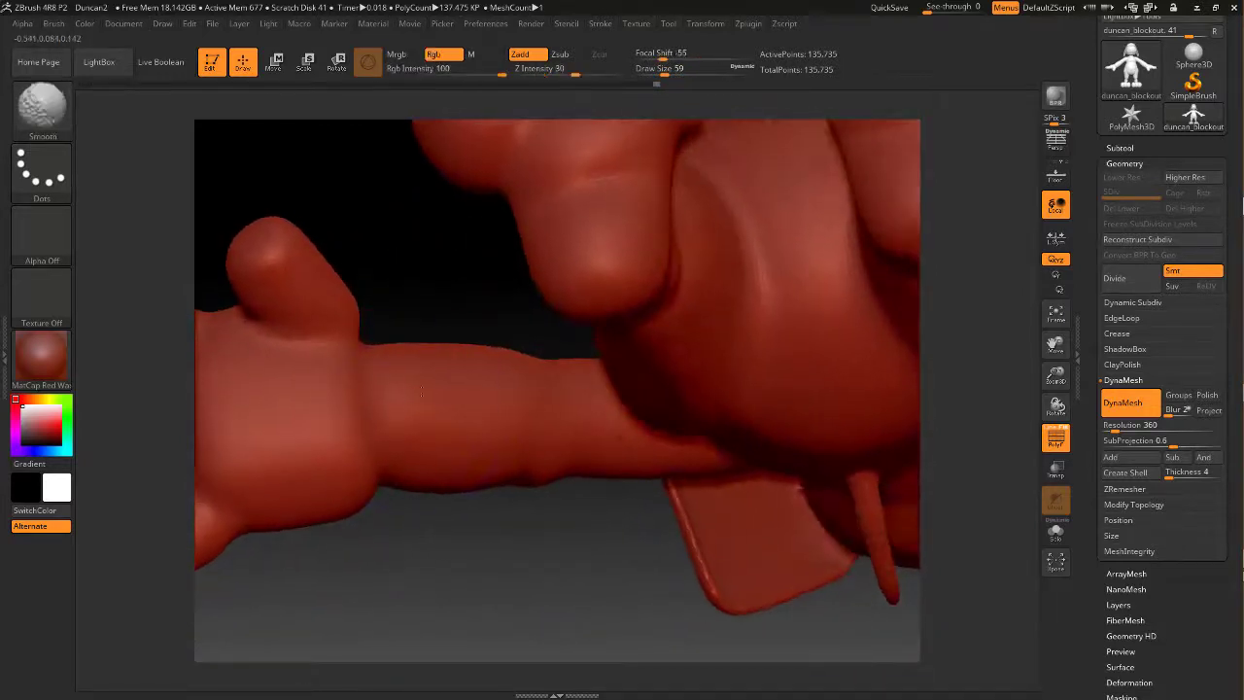
left_click_drag(445, 432, 446, 418, "shift")
left_click_drag(391, 244, 418, 423)
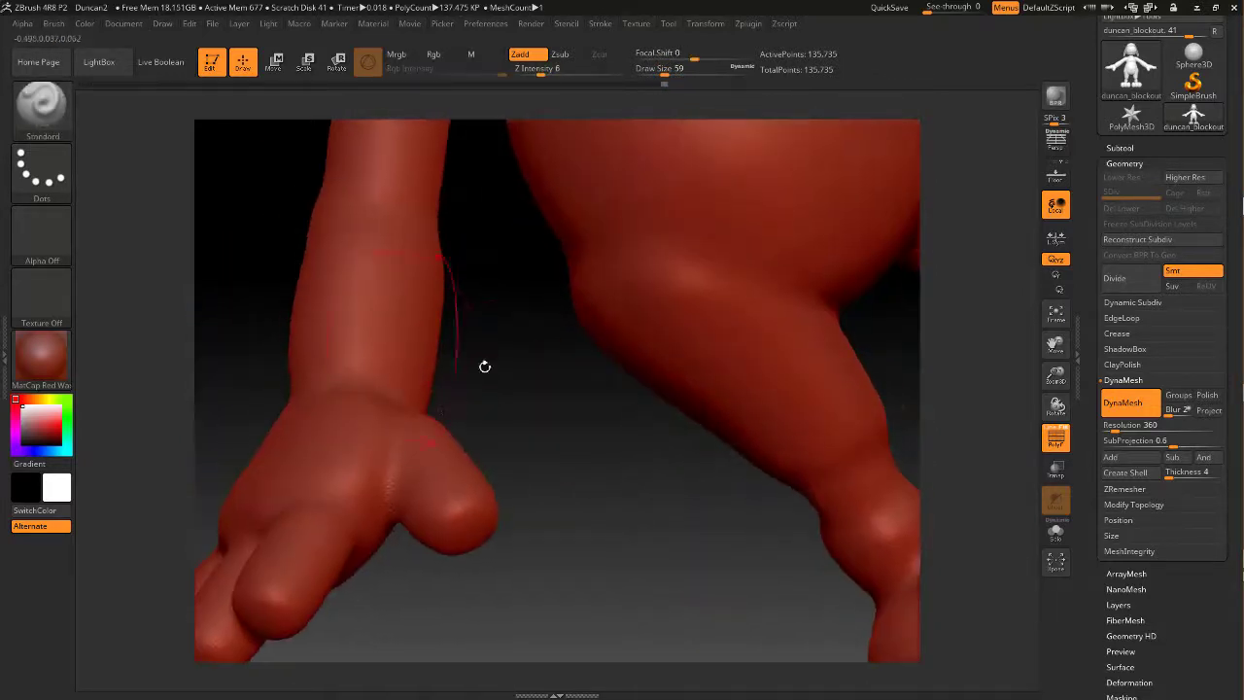
mouse_move(483, 363)
left_mouse_down()
mouse_move(530, 500)
mouse_move(529, 464)
left_mouse_up()
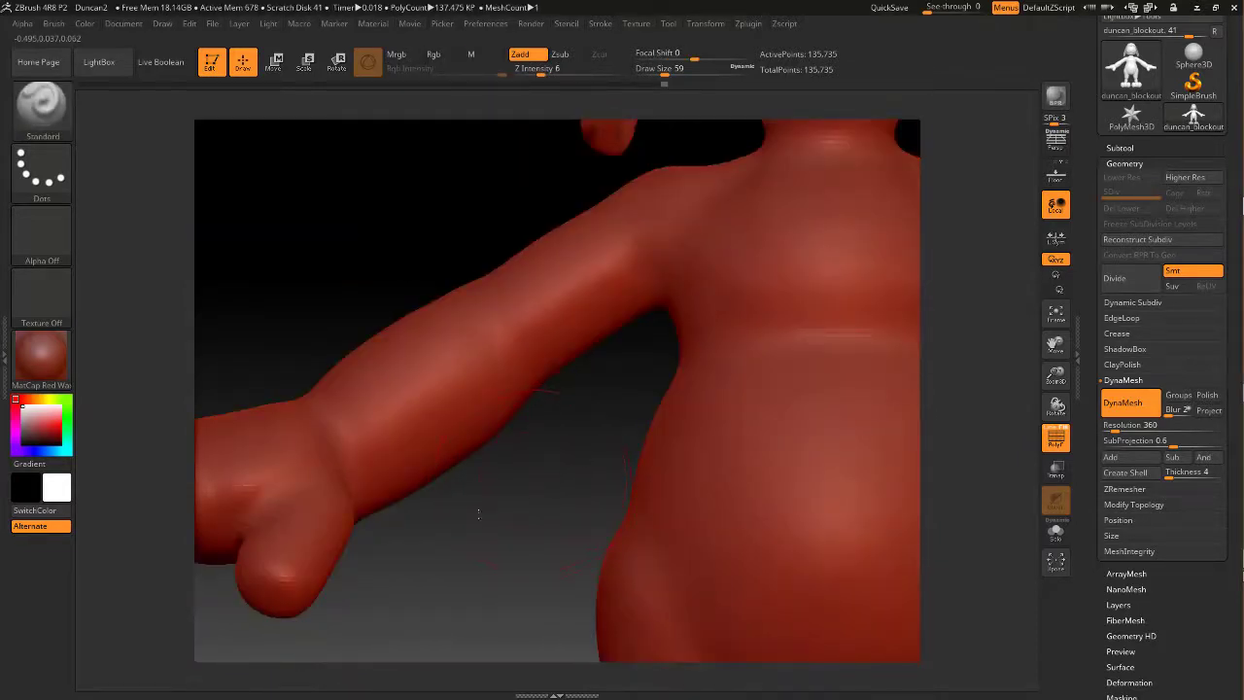
Smooth the upper chest and the front of the shoulders at Draw Size 59
left_click_drag(478, 512, 603, 430)
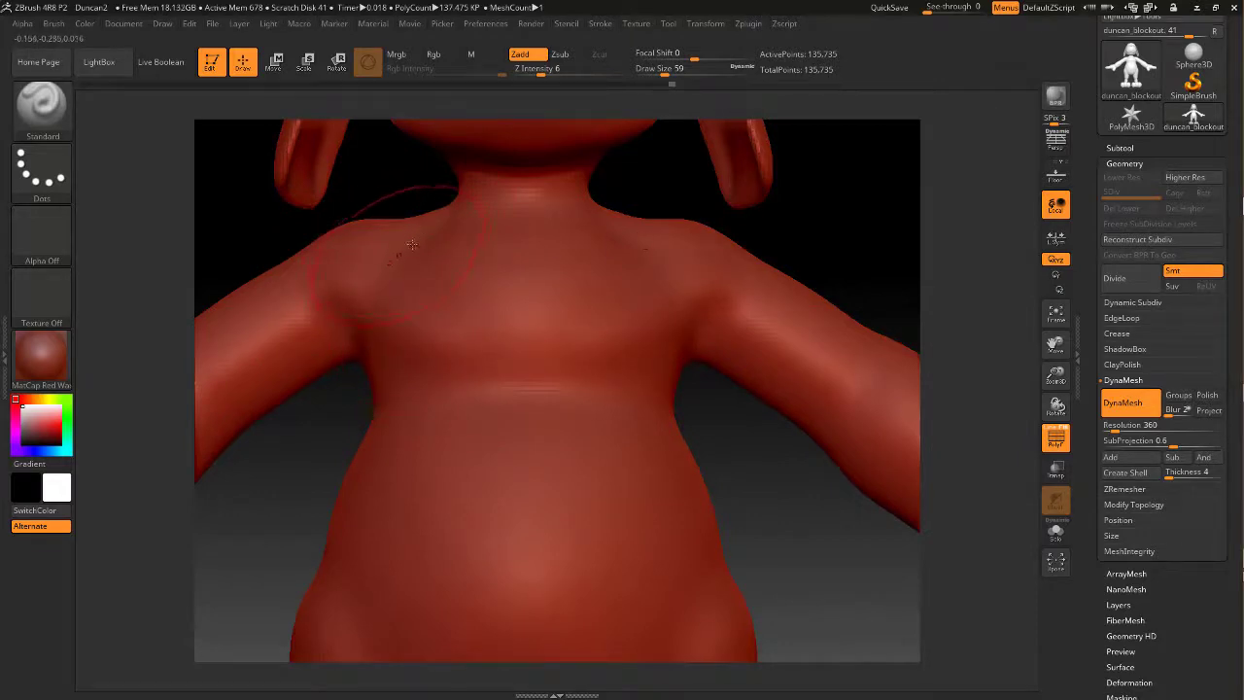
key("shift")
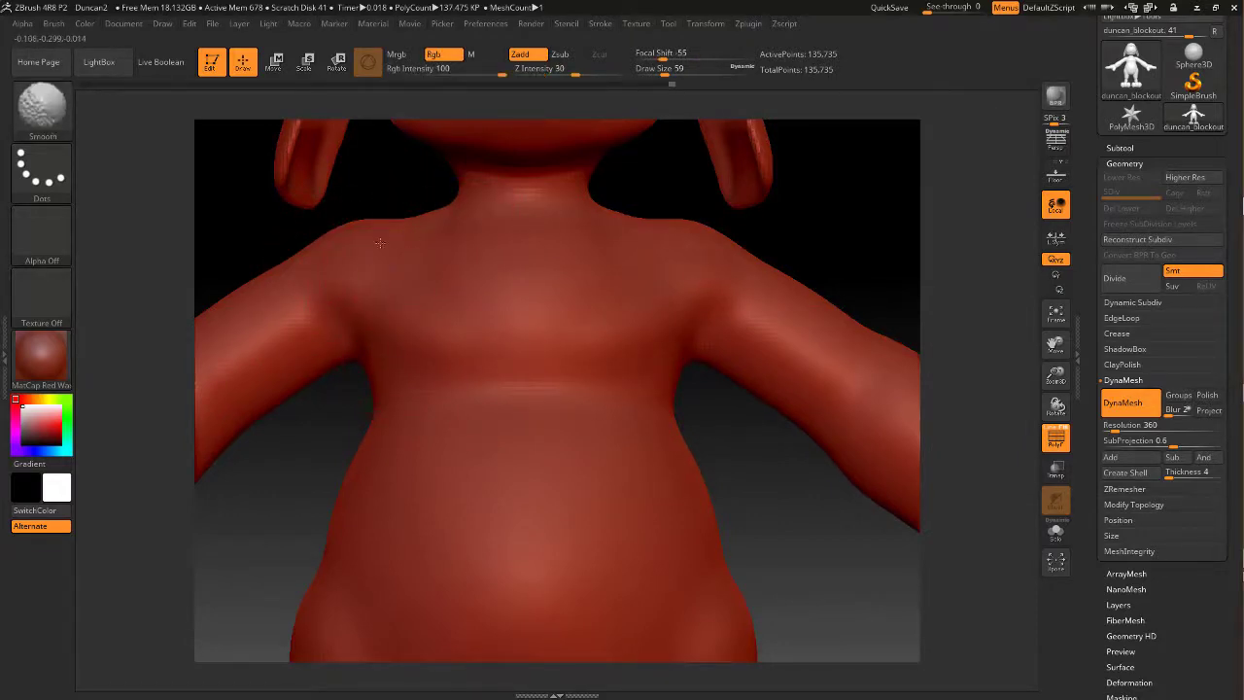
left_click_drag(624, 338, 627, 337, "shift")
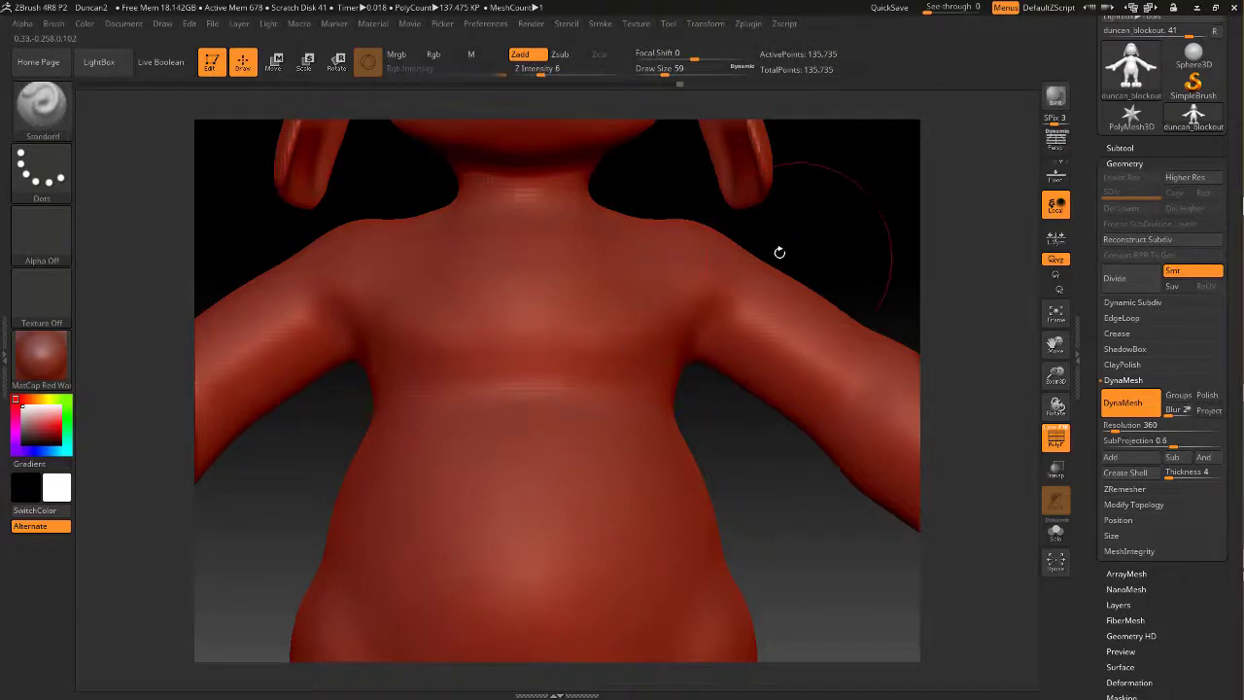
mouse_move(822, 223)
left_mouse_down()
mouse_move(883, 217)
mouse_move(822, 235)
left_mouse_up()
key("shift")
mouse_move(651, 298)
left_mouse_down()
mouse_move(686, 305)
mouse_move(727, 280)
left_mouse_up()
mouse_move(689, 227)
left_mouse_down()
mouse_move(701, 300)
mouse_move(682, 364)
left_mouse_up()
Smooth the upper back between the base of the neck and the shoulder
mouse_move(743, 288)
left_mouse_down()
mouse_move(758, 224)
mouse_move(736, 167)
left_mouse_up()
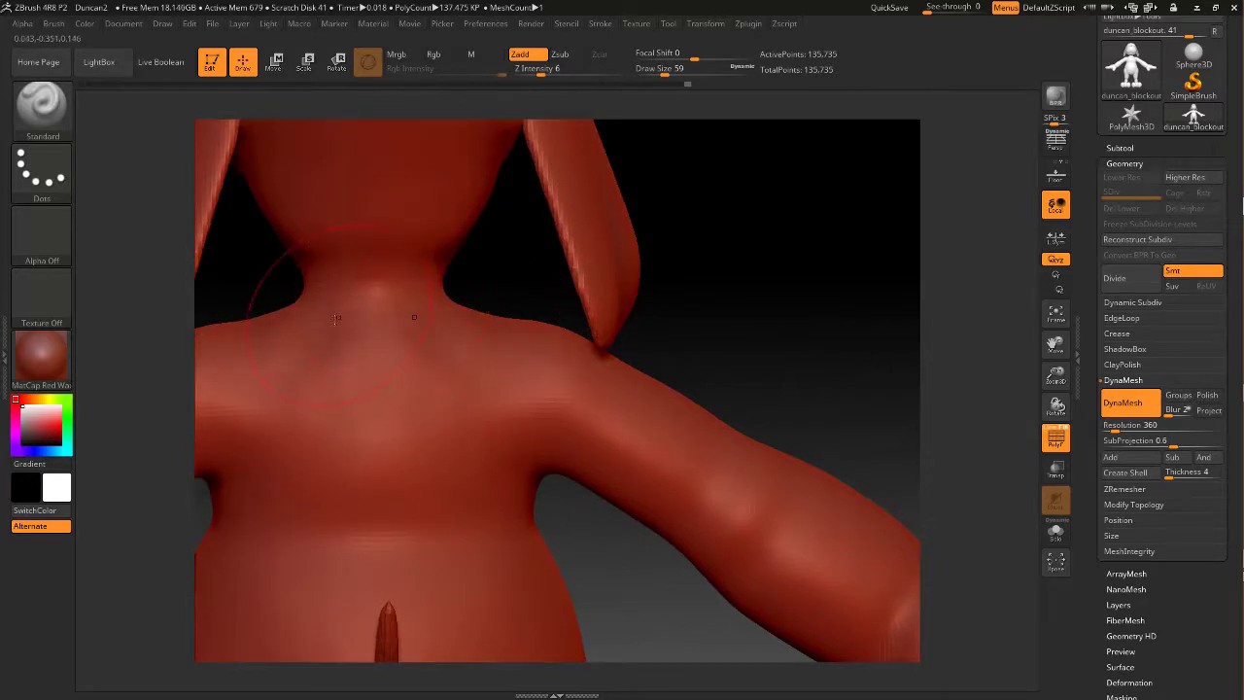
key("shift")
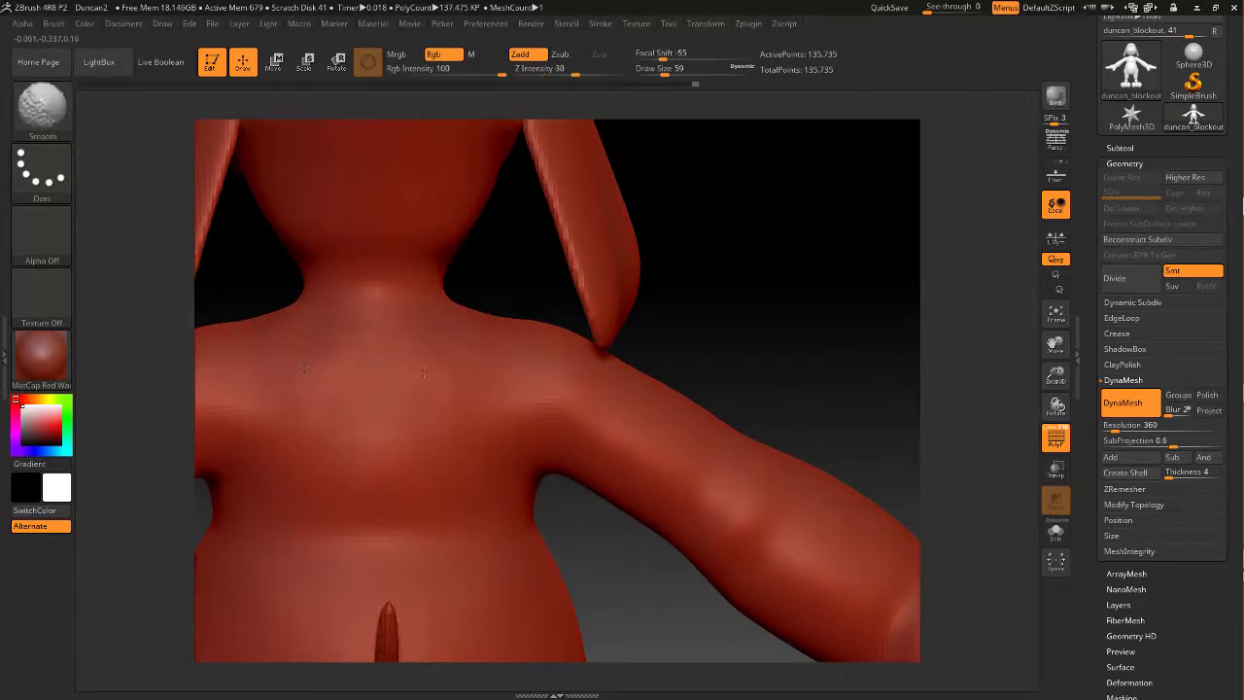
left_click_drag(481, 338, 554, 389, "shift")
Smooth the front of the shoulder near the armpit and the side of the hips where torso meets thigh
mouse_move(729, 334)
left_mouse_down()
mouse_move(707, 295)
mouse_move(622, 302)
mouse_move(378, 400)
mouse_move(388, 374)
left_mouse_up()
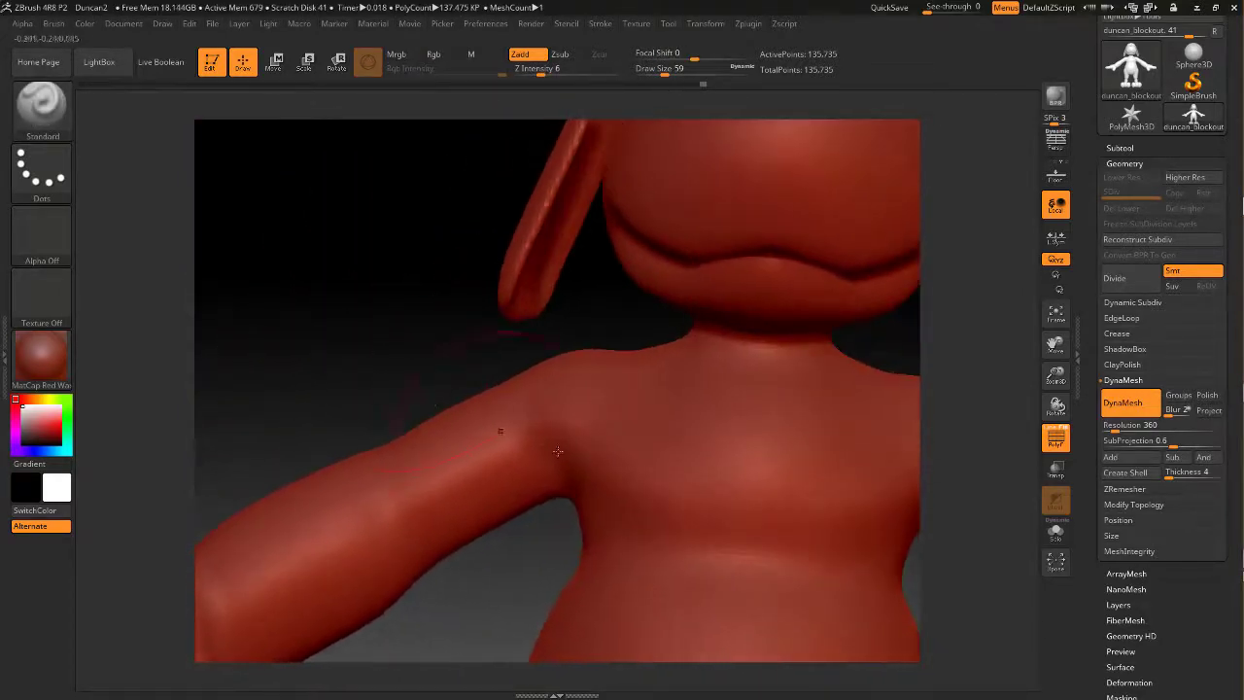
key("shift")
mouse_move(460, 564)
left_mouse_down("alt")
mouse_move(439, 492)
mouse_move(457, 508)
mouse_move(442, 389)
mouse_move(437, 456)
left_mouse_up("alt")
key("shift")
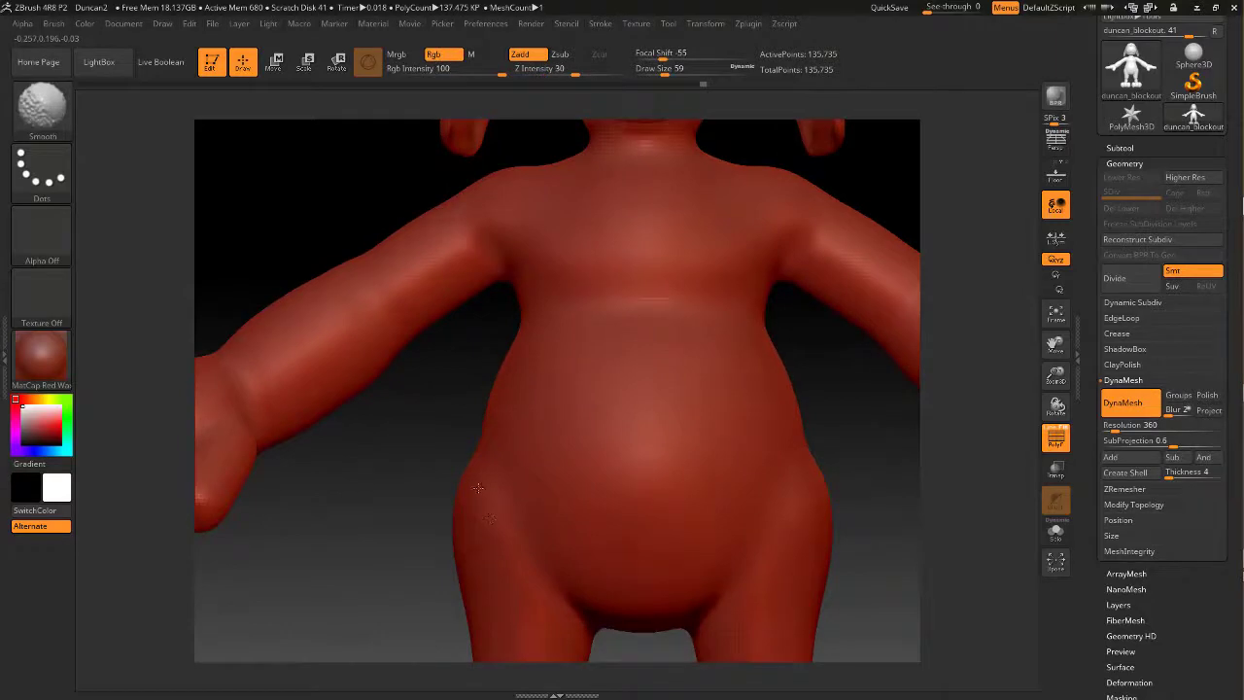
left_click_drag(489, 511, 480, 481, "shift")
key("shift")
Lasso-mask the legs, invert the mask so only the legs stay editable, and blur the mask edge along the hips
mouse_move(397, 472)
left_mouse_down("alt")
mouse_move(396, 353)
mouse_move(386, 436)
mouse_move(418, 468)
mouse_move(440, 393)
left_mouse_up("alt")
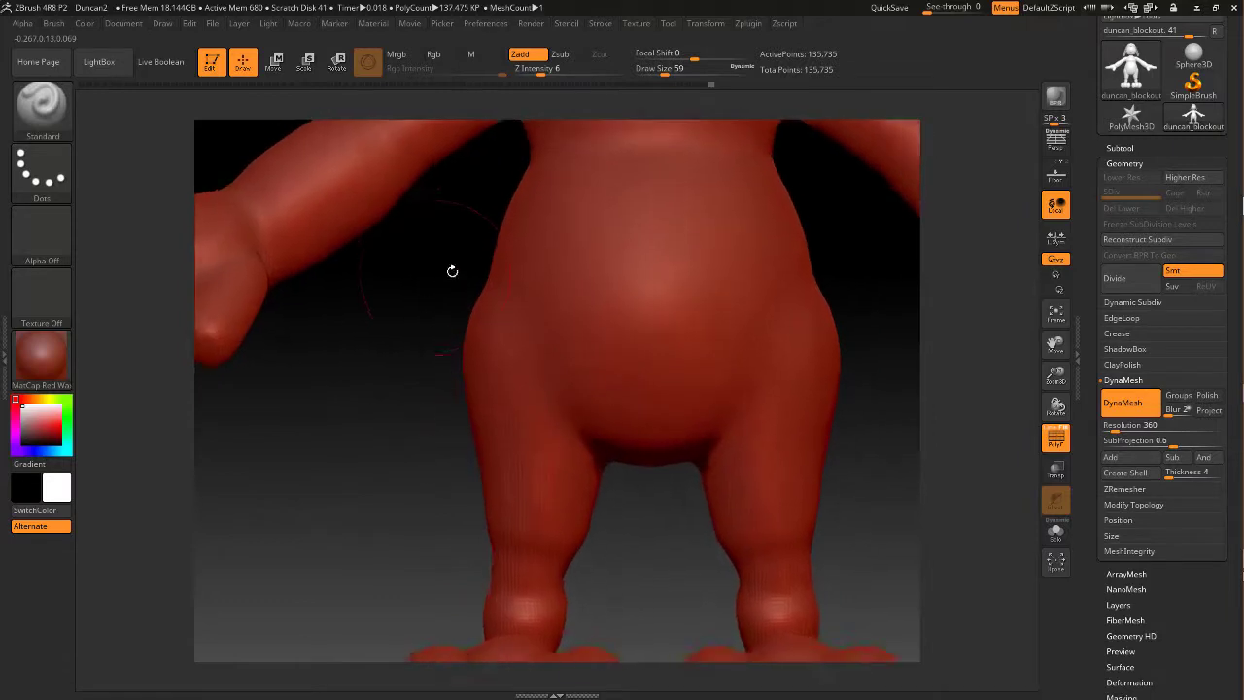
key("ctrl")
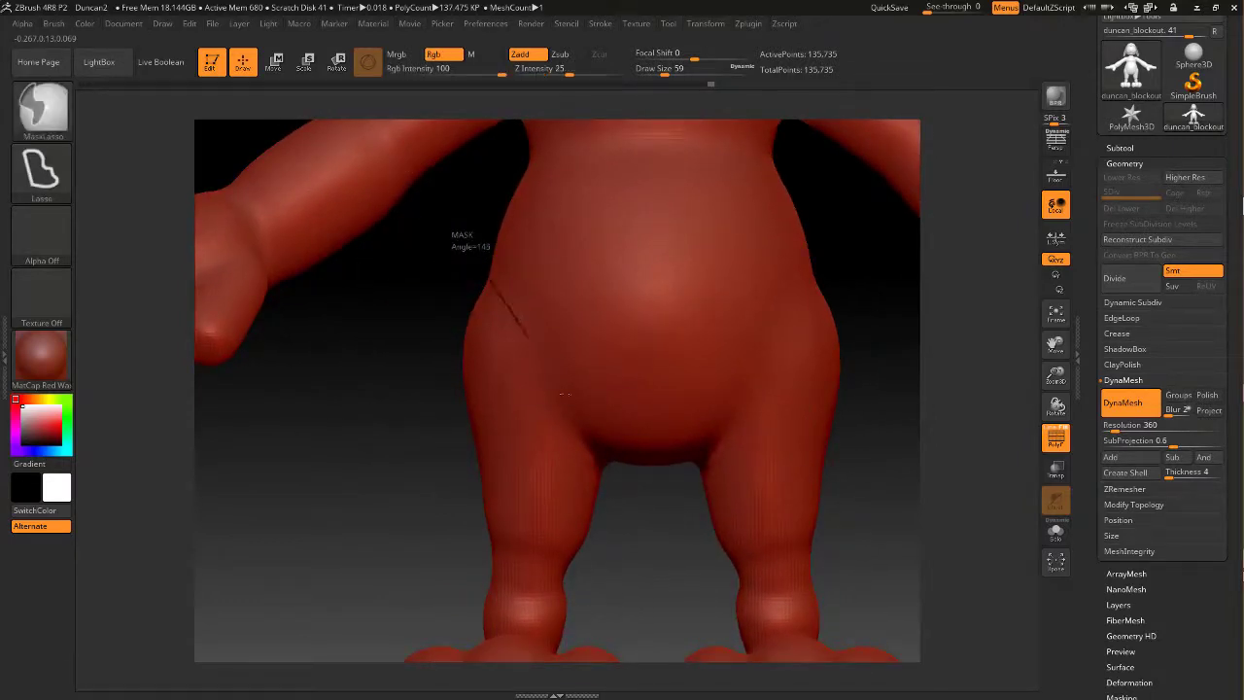
mouse_move(613, 484)
left_mouse_down("ctrl")
mouse_move(587, 586)
mouse_move(437, 428)
mouse_move(442, 280)
left_mouse_up("ctrl")
left_click_drag(335, 526, 344, 341, "alt")
mouse_move(316, 296)
left_mouse_down("ctrl")
mouse_move(638, 352)
mouse_move(663, 505)
mouse_move(440, 676)
mouse_move(333, 364)
left_mouse_up("ctrl")
left_click_drag(387, 181, 352, 373, "alt")
left_click(352, 379, "ctrl")
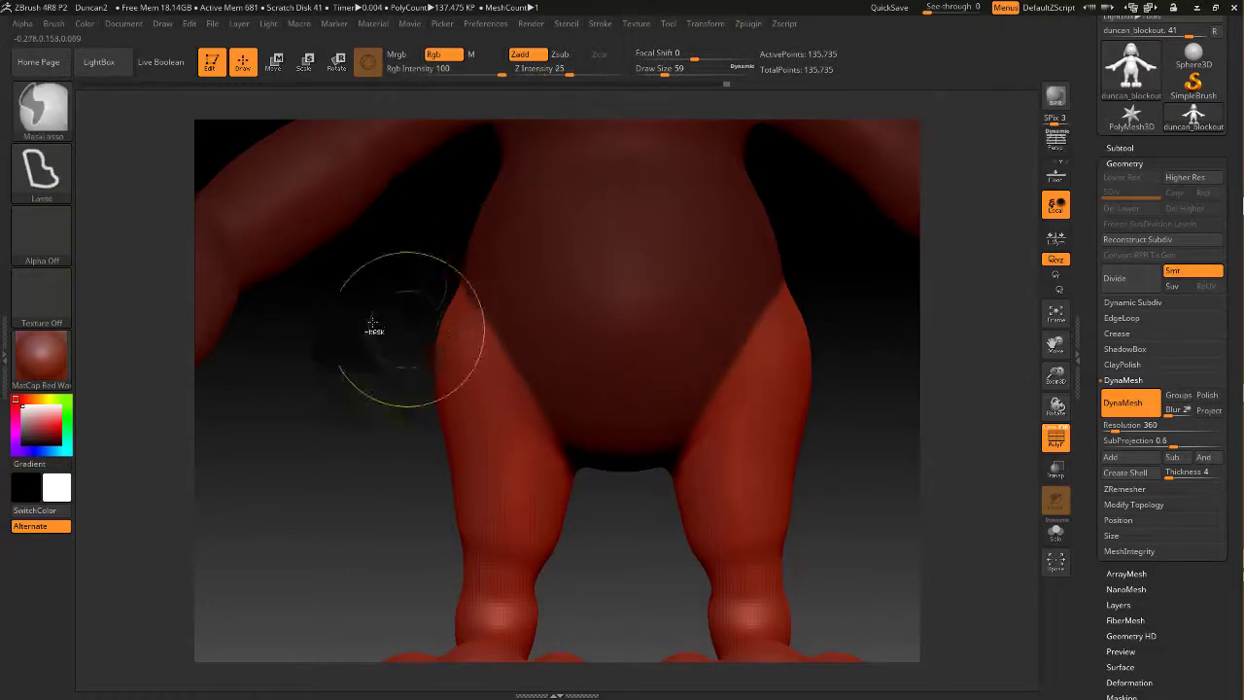
left_click(477, 333, "ctrl")
left_click(476, 333, "ctrl")
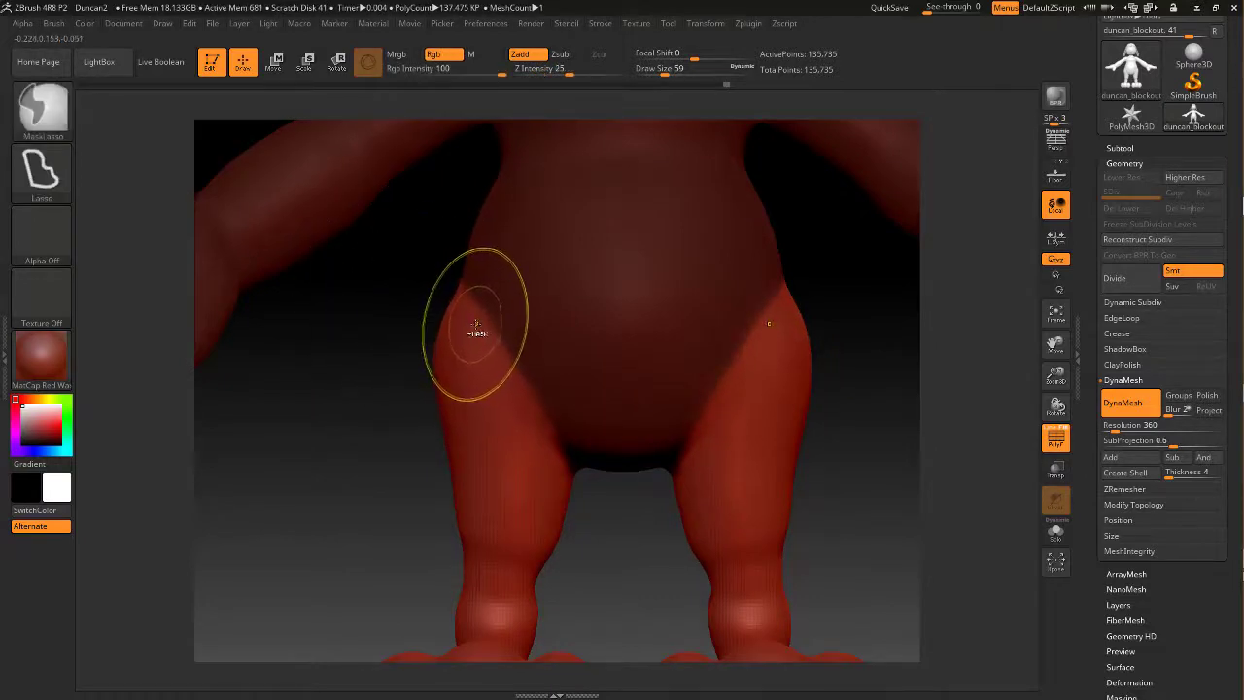
left_click(506, 362, "ctrl")
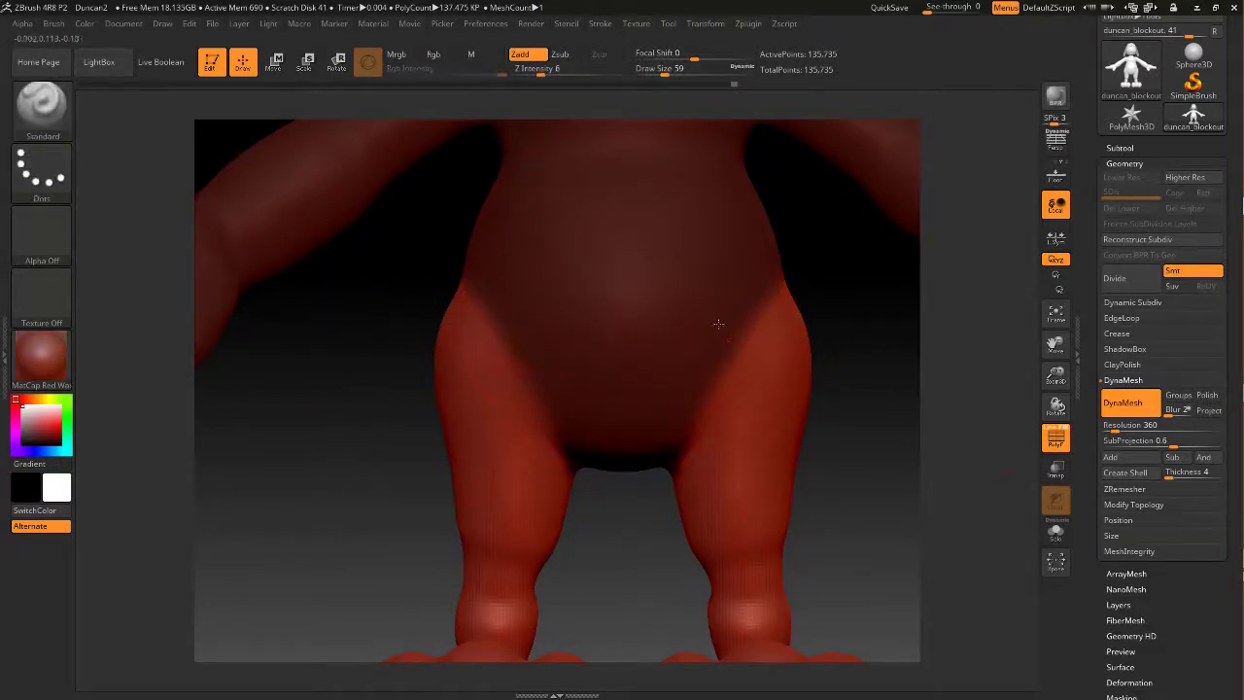
left_click_drag(1169, 652, 1181, 515)
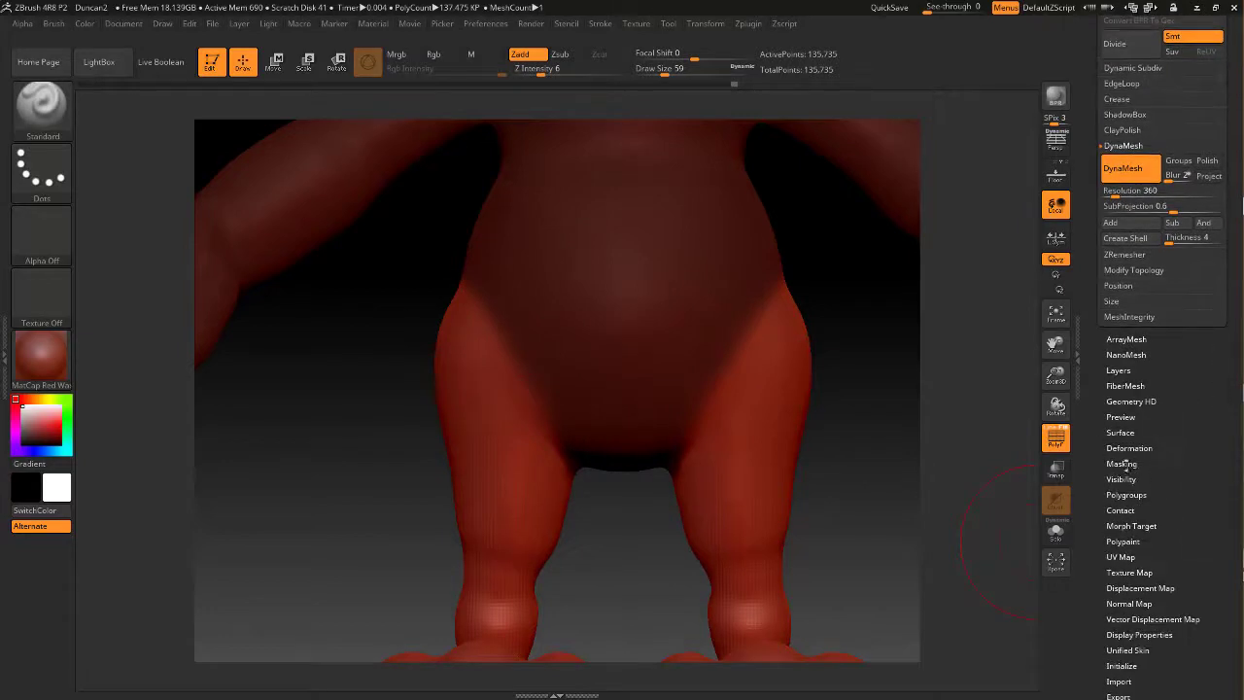
left_click(1122, 465)
left_click_drag(1192, 455, 1193, 525)
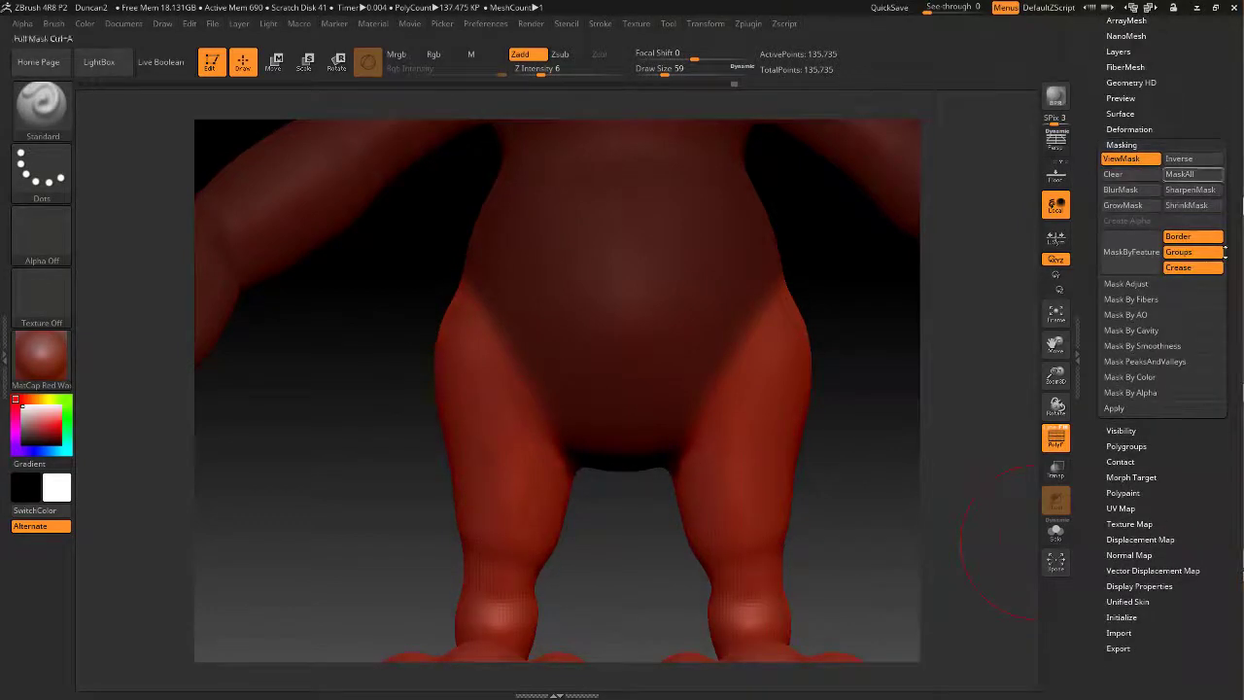
left_click(1122, 143)
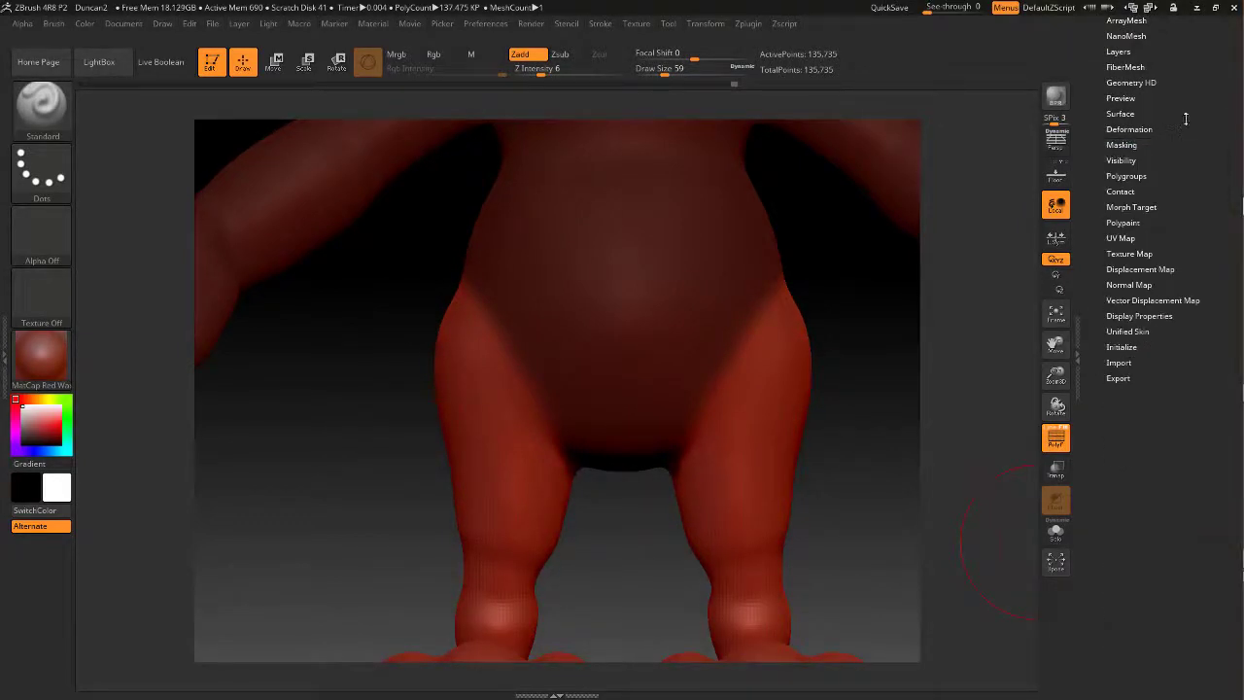
scroll(1195, 263, "up", 5)
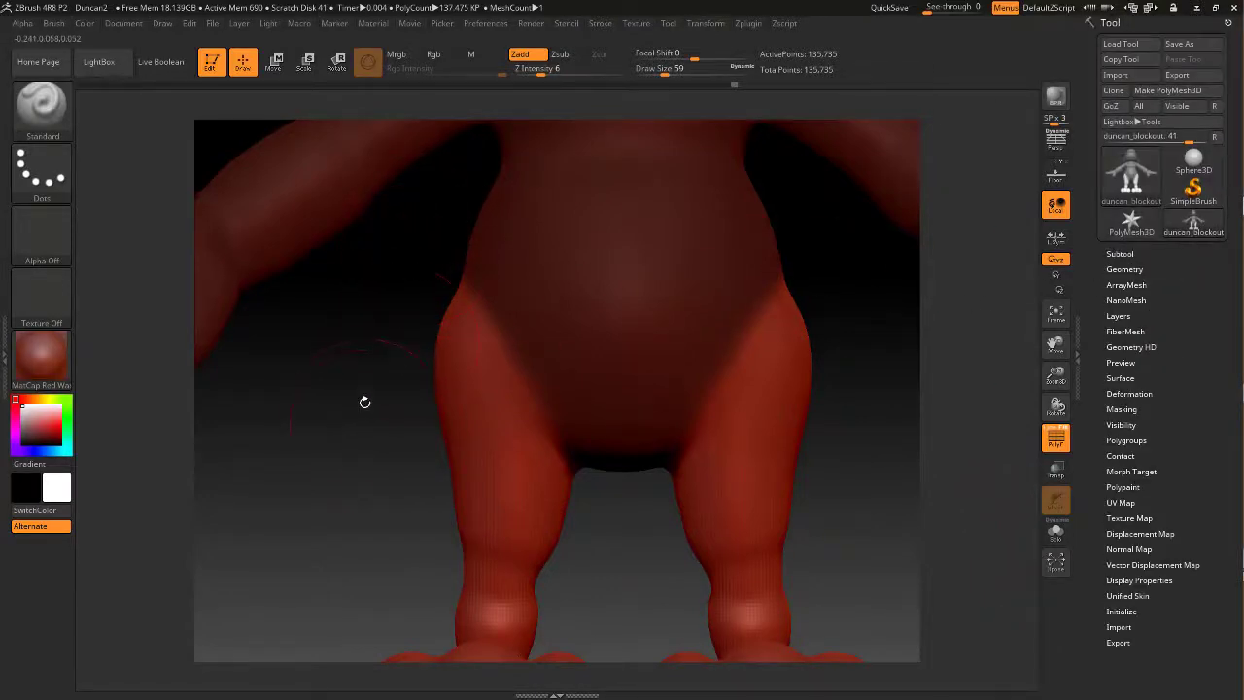
Try moving the unmasked legs sideways with the Move gizmo and a horizontal Transpose Line, and undo the move
mouse_move(351, 406)
left_mouse_down("alt")
mouse_move(347, 352)
mouse_move(364, 413)
left_mouse_up("alt")
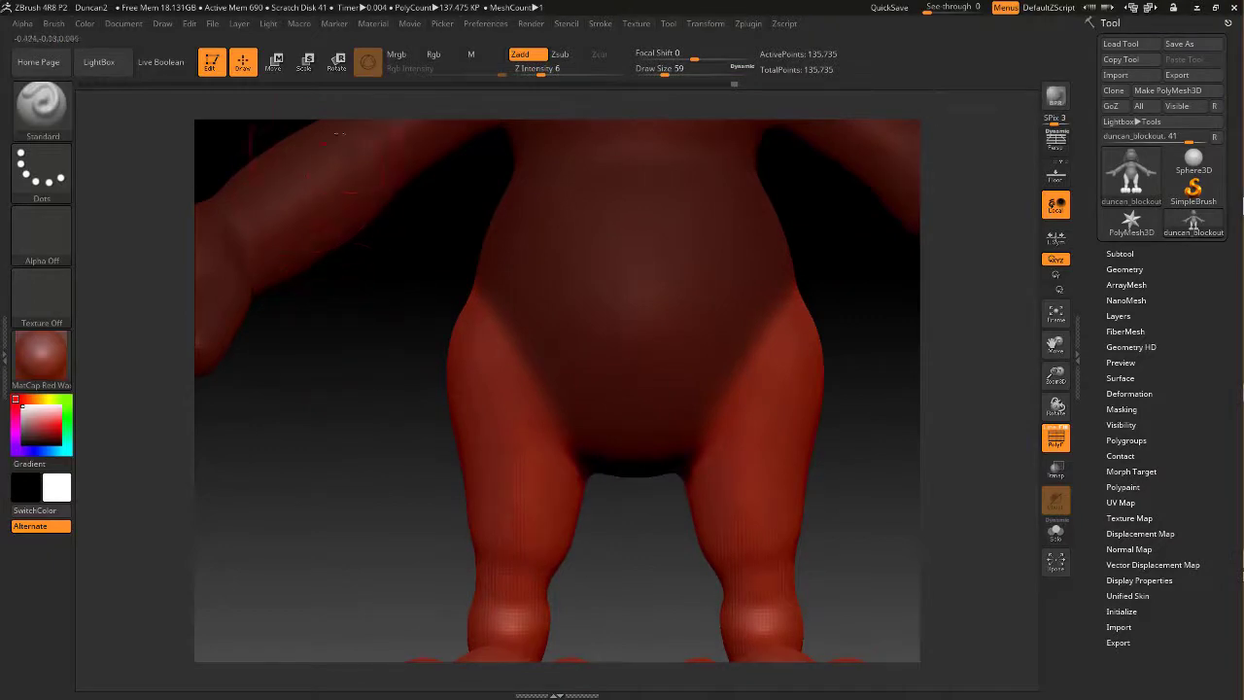
left_click(276, 62)
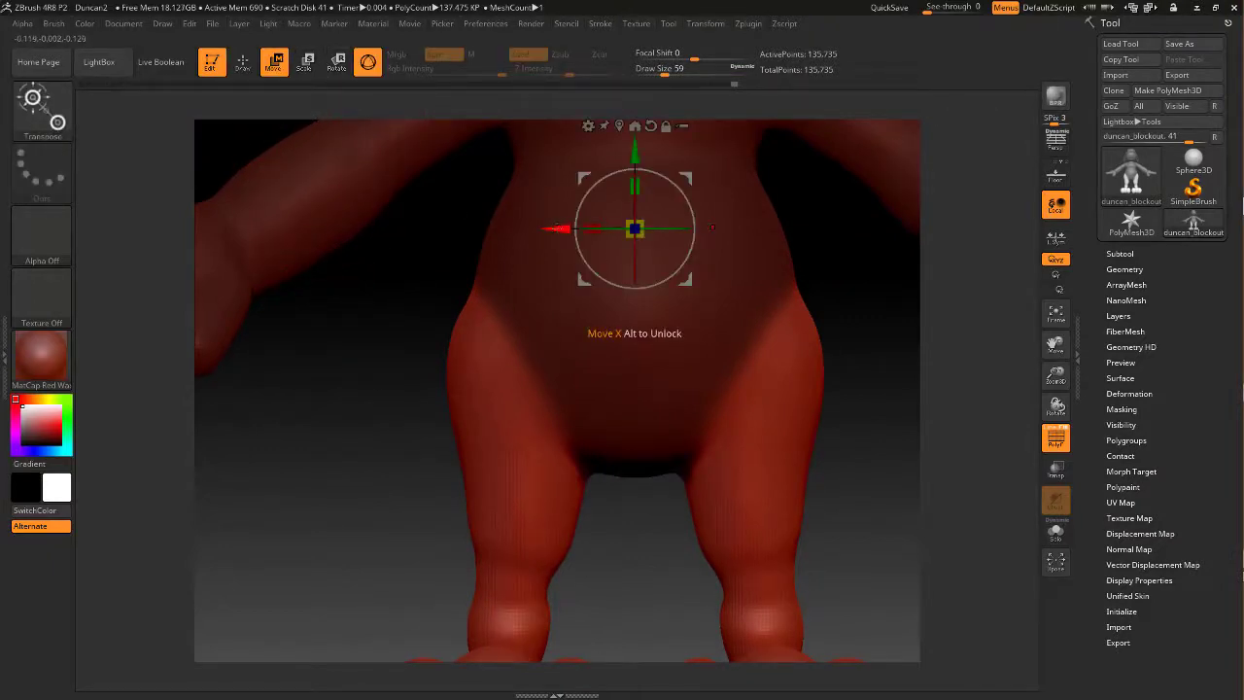
left_click_drag(557, 229, 556, 228)
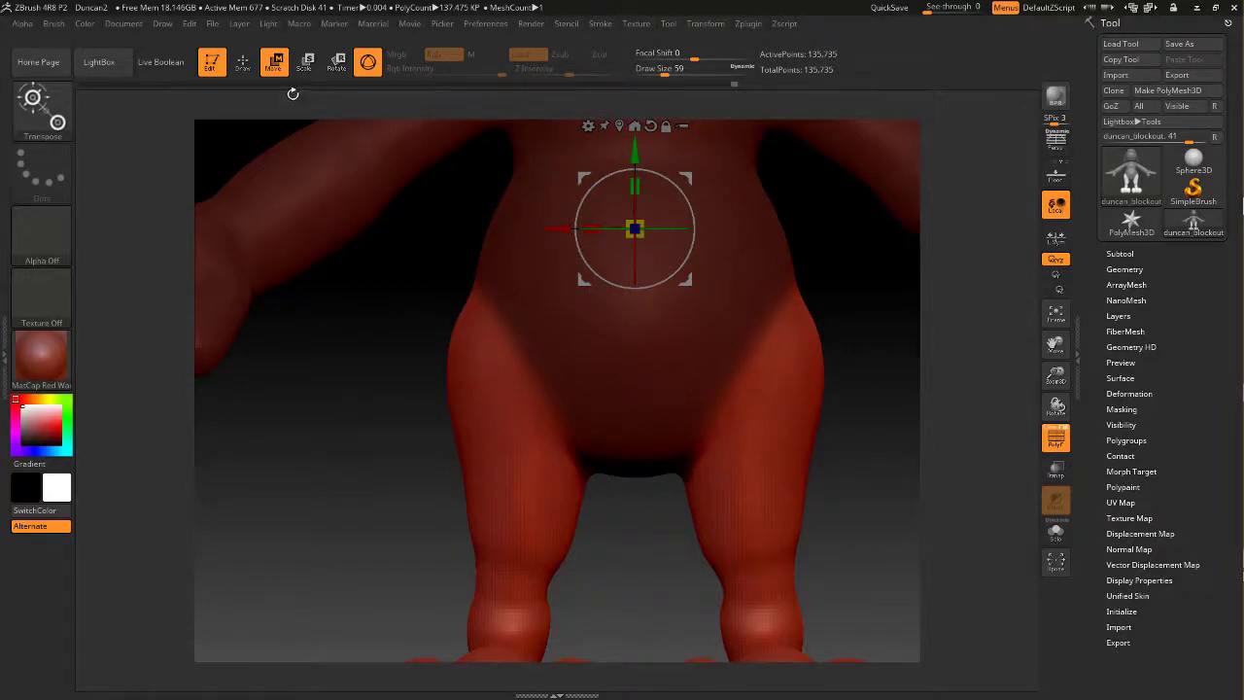
left_click(368, 61)
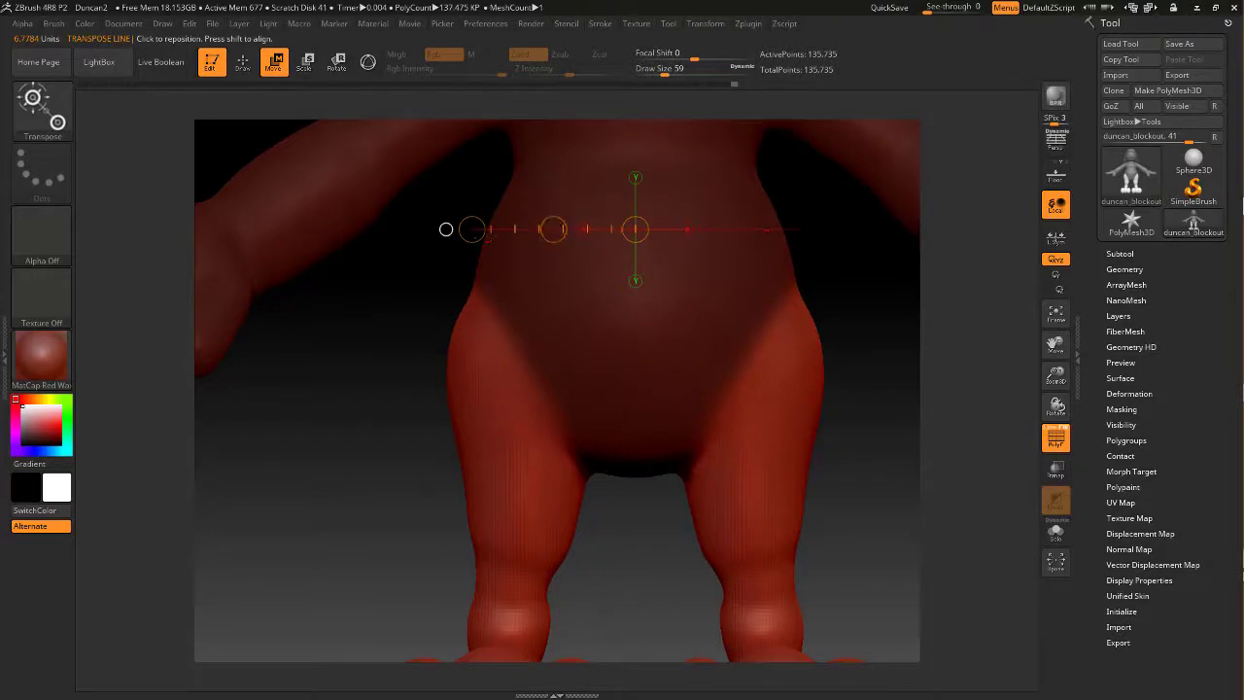
left_click_drag(471, 228, 477, 229)
key("ctrl+z")
Try a Transpose Line drawn from the hip down the leg, undo the change, and clear the mask
left_click_drag(424, 390, 418, 230, "alt")
mouse_move(512, 215)
left_mouse_down()
mouse_move(489, 571)
mouse_move(498, 489)
mouse_move(461, 491)
mouse_move(559, 488)
mouse_move(482, 481)
left_mouse_up()
key("ctrl+z")
left_click_drag(356, 278, 380, 352, "alt")
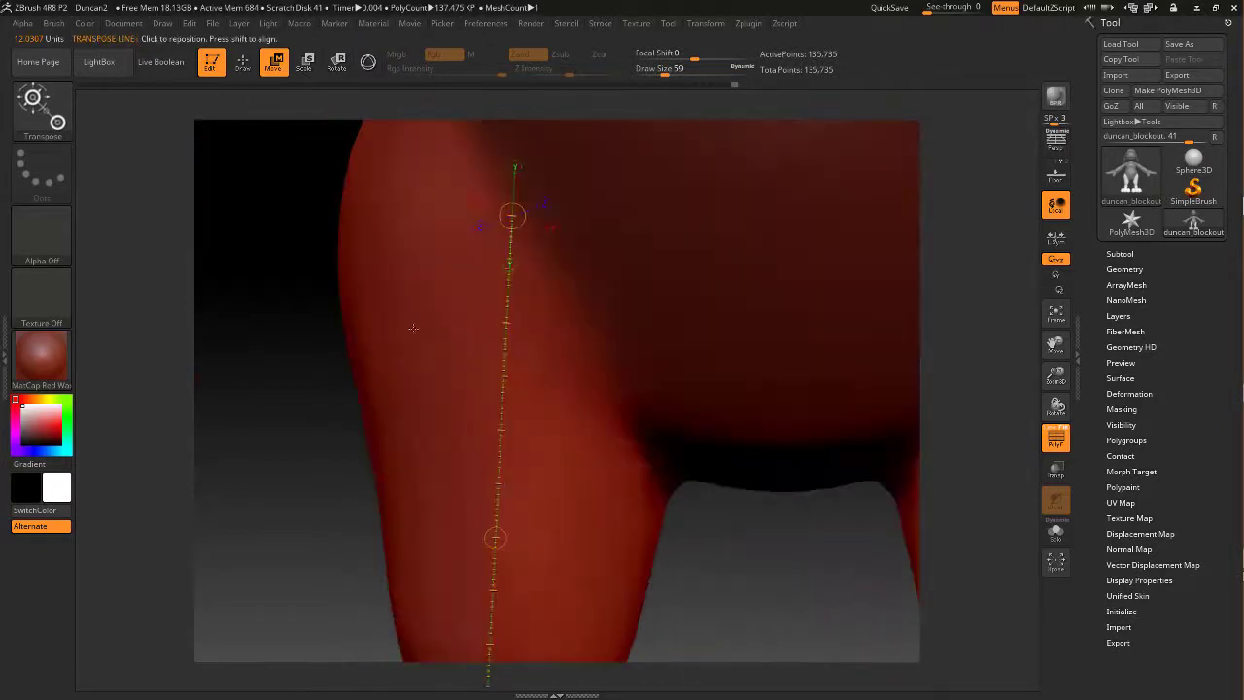
left_click_drag(736, 529, 586, 432, "alt")
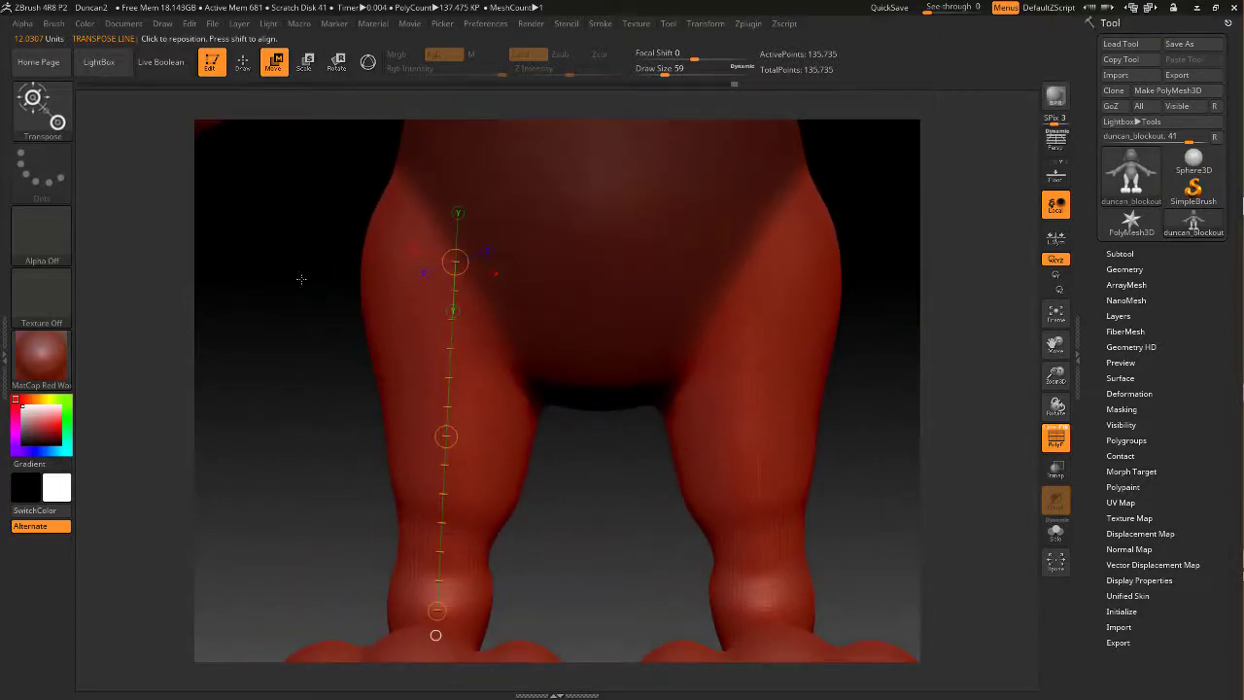
left_click_drag(301, 279, 322, 296, "ctrl")
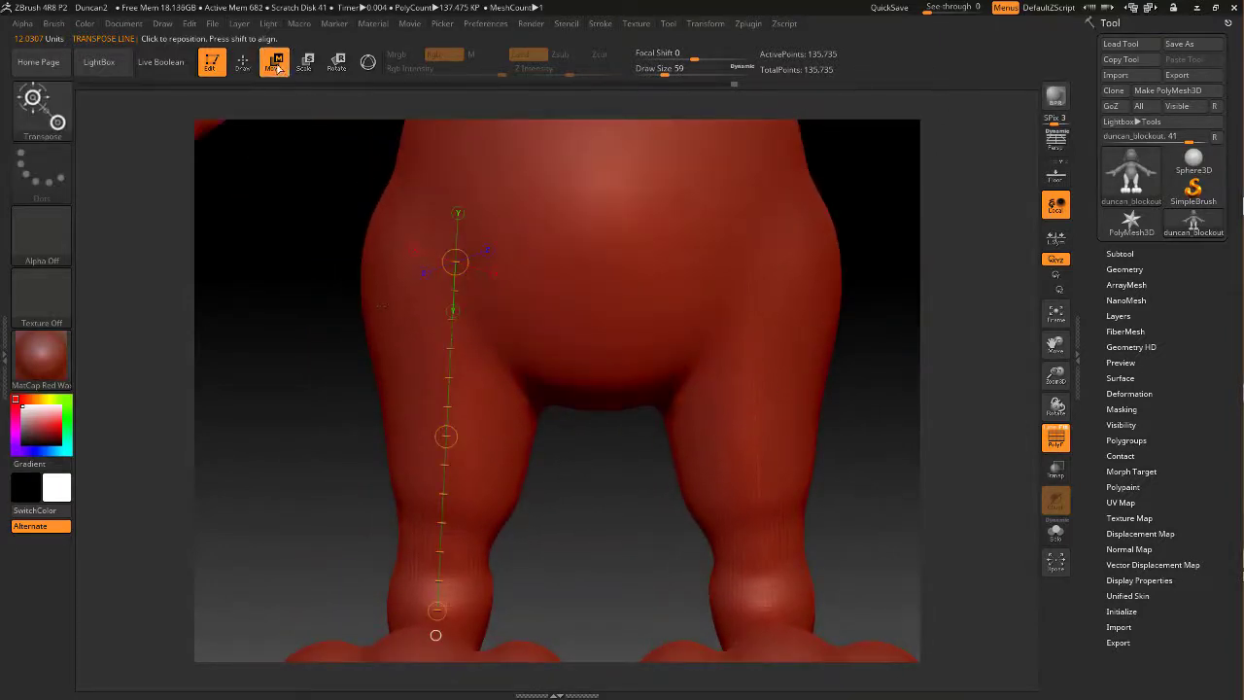
Pull the inner thighs closer together at the crotch with the Move brush at draw size 80, and smooth the crease
key("q")
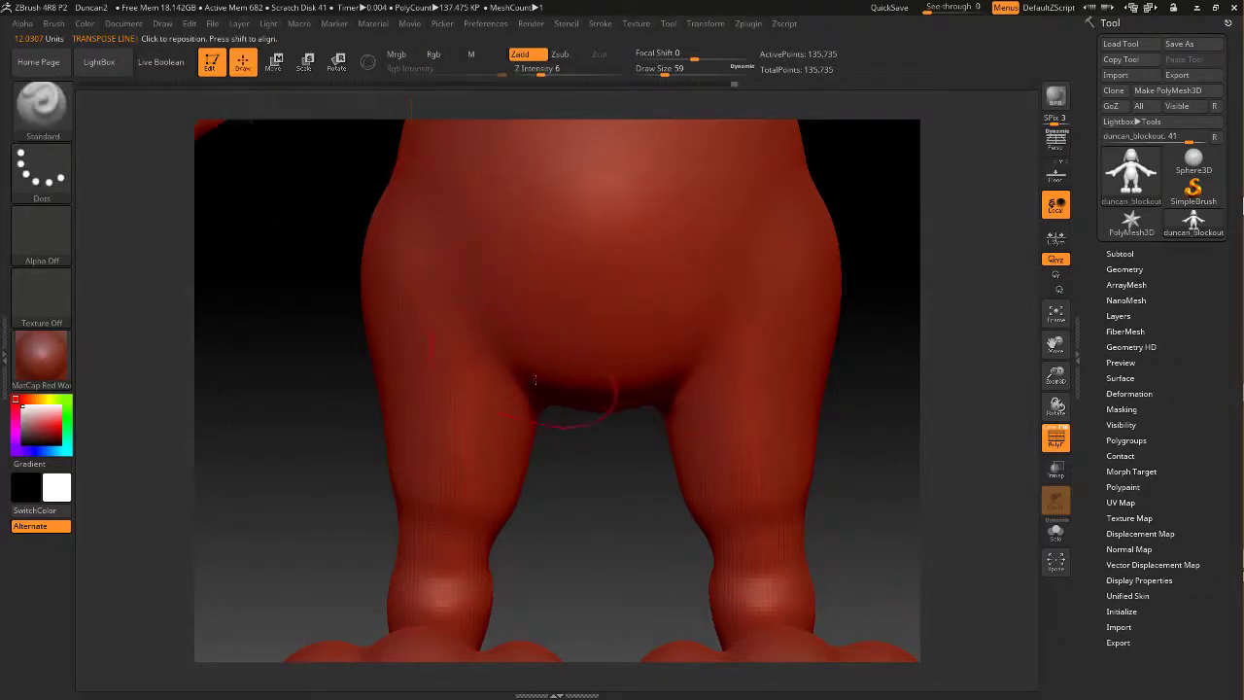
key("s")
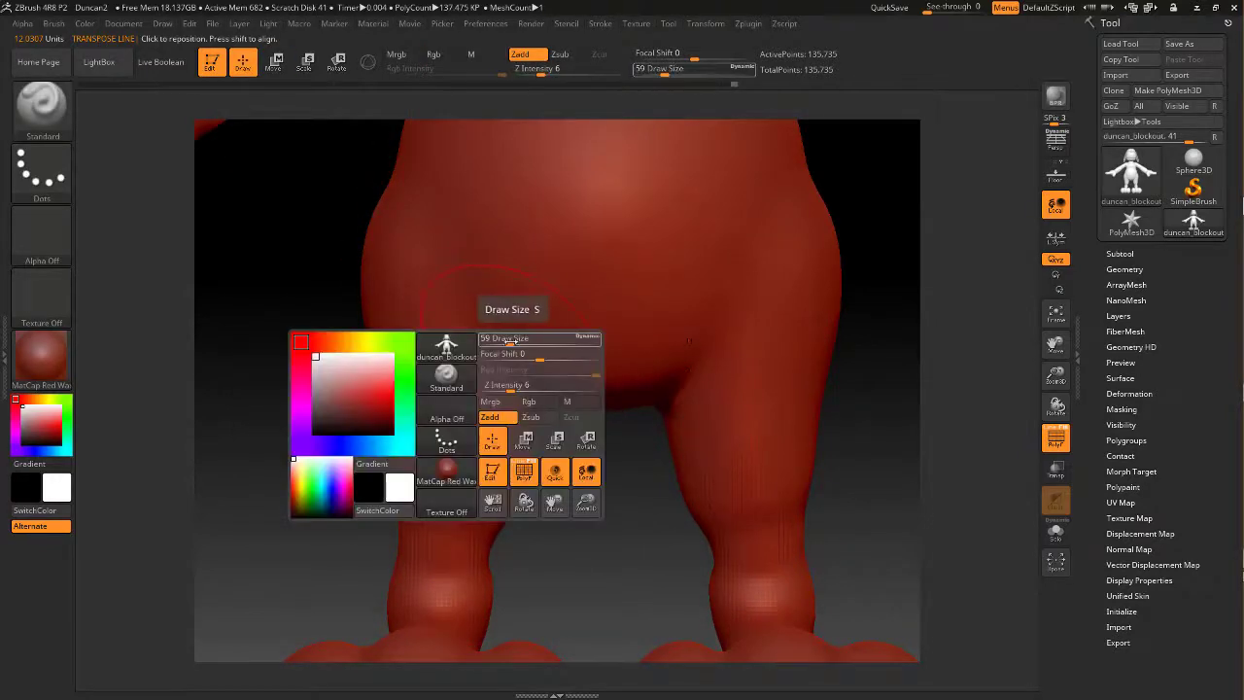
left_click_drag(511, 340, 515, 340)
key("b")
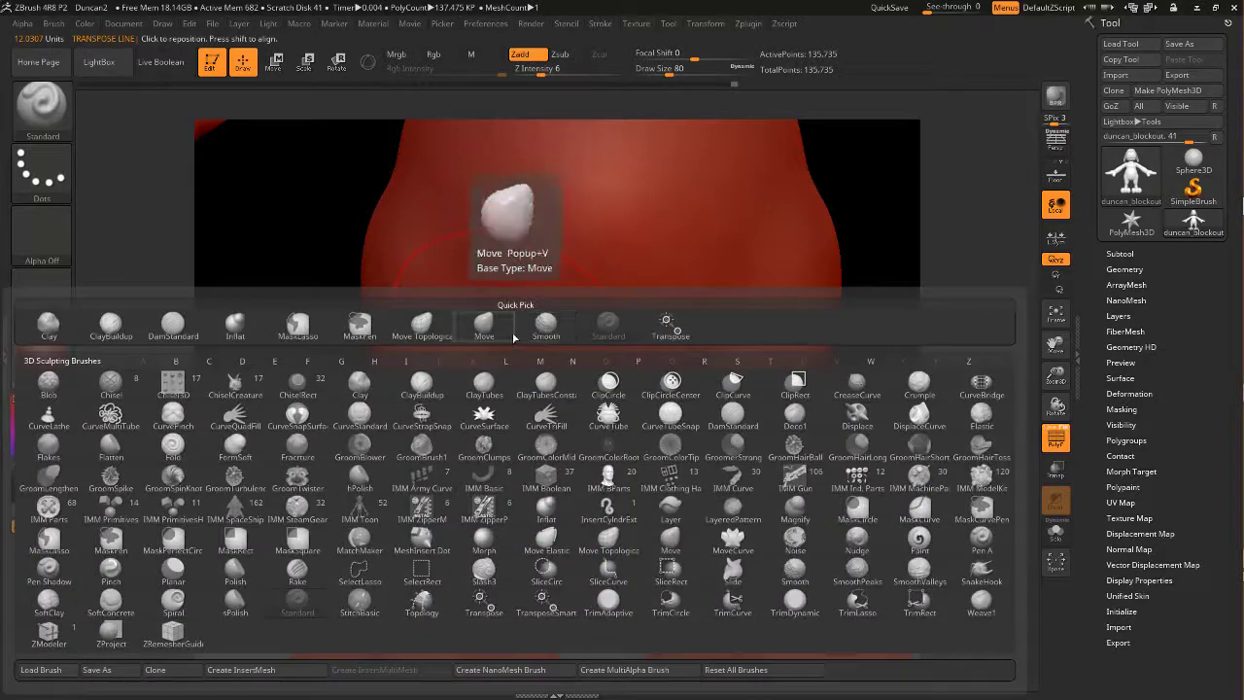
key("d")
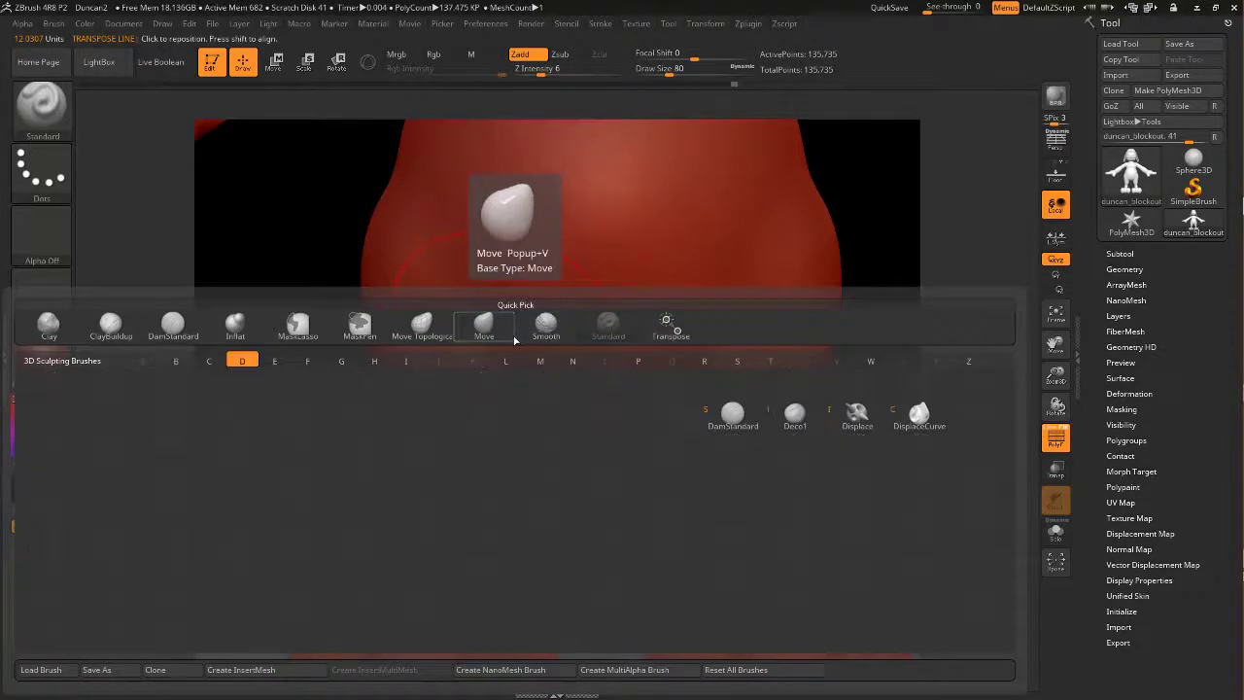
key("b")
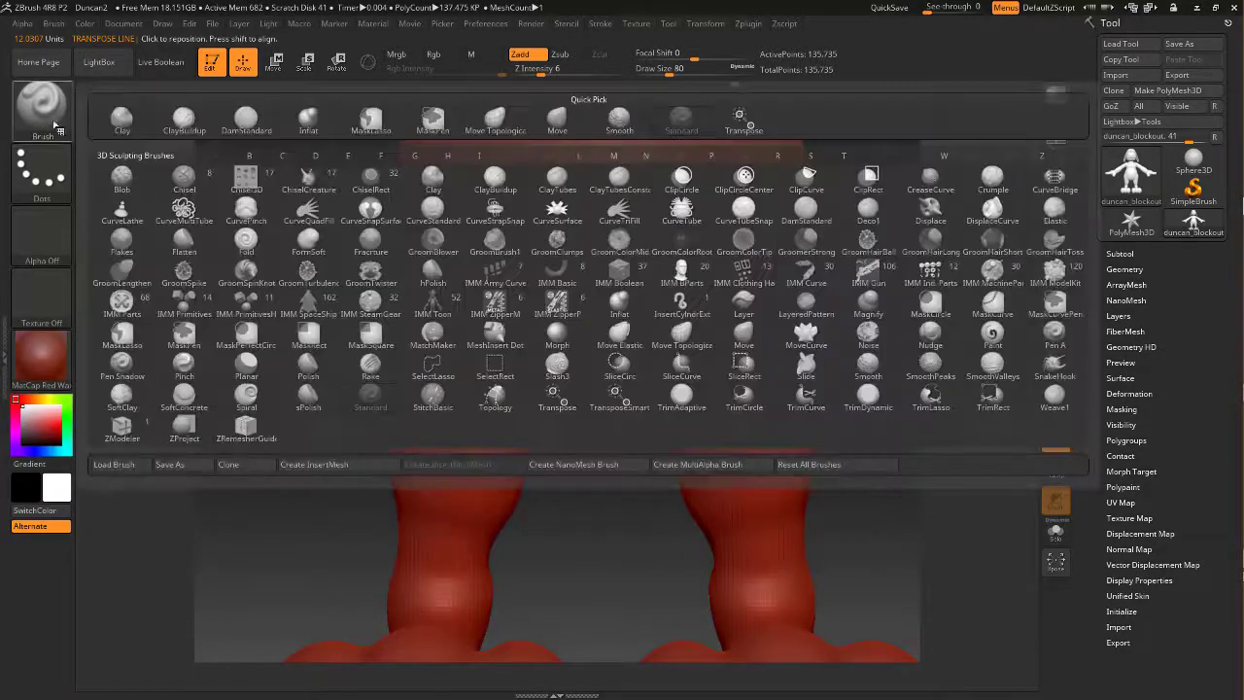
left_click(556, 126)
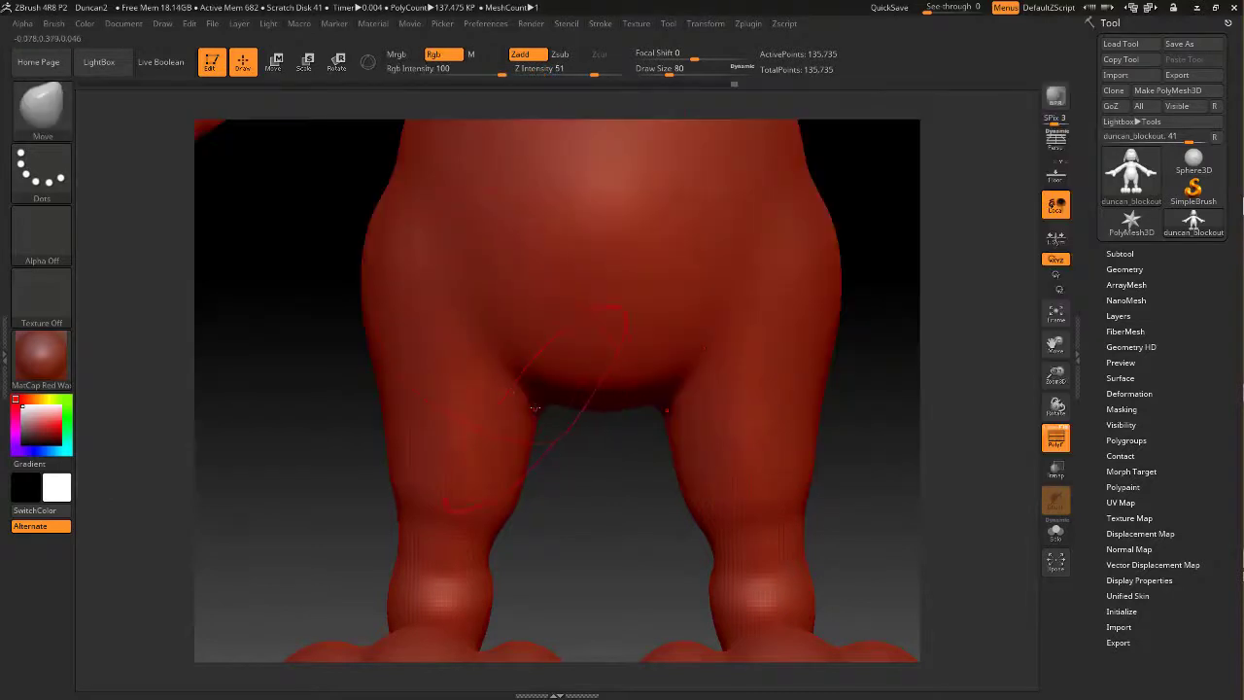
mouse_move(531, 374)
left_mouse_down()
mouse_move(566, 370)
mouse_move(562, 417)
left_mouse_up()
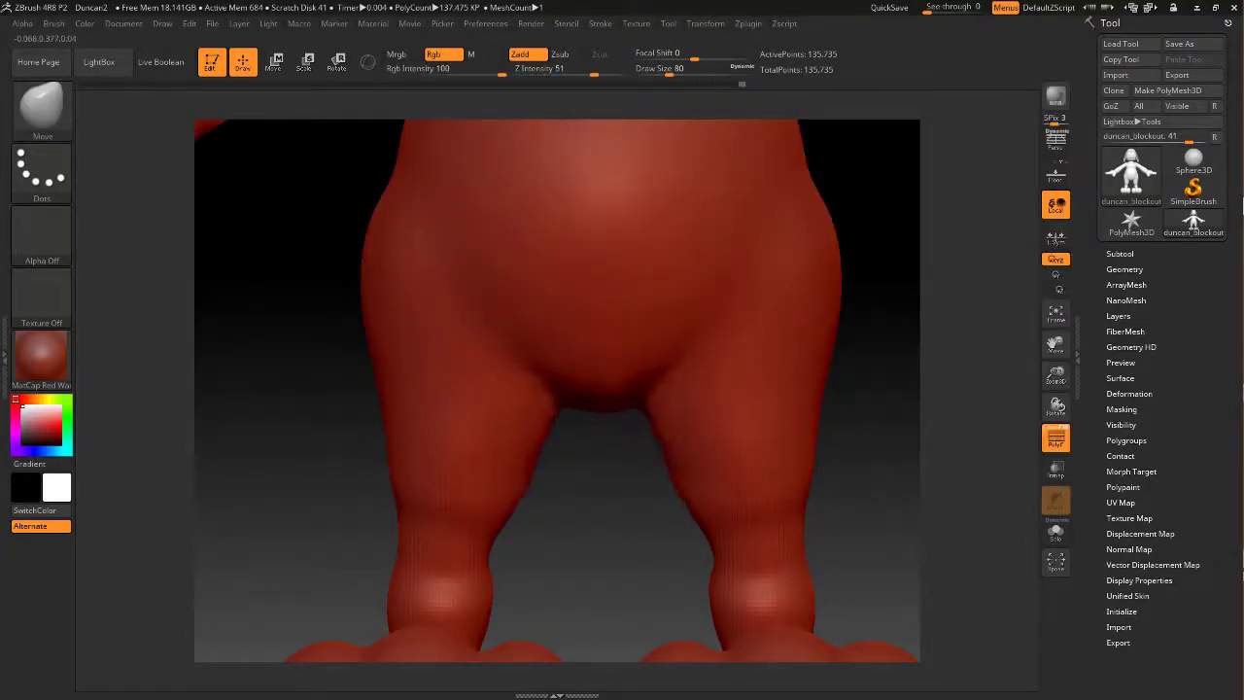
key("shift")
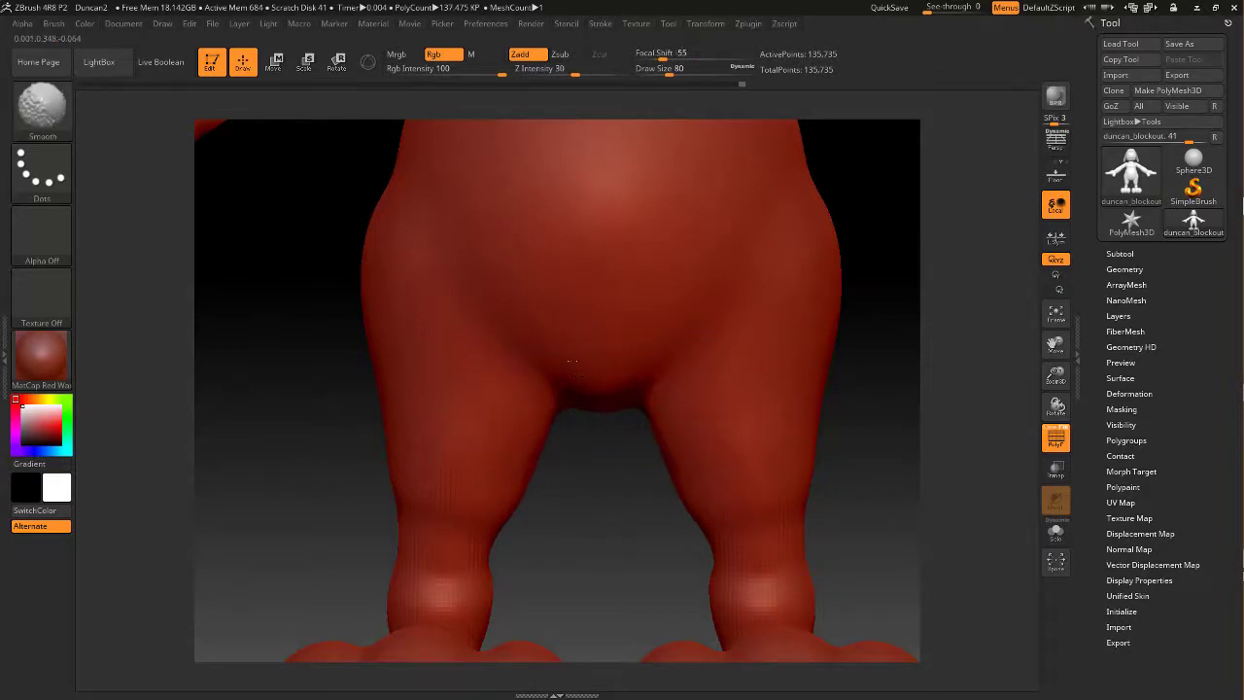
Adjust the outer contour of the hips and upper thighs with the Move brush at draw size 101
left_click_drag(595, 479, 605, 526, "alt")
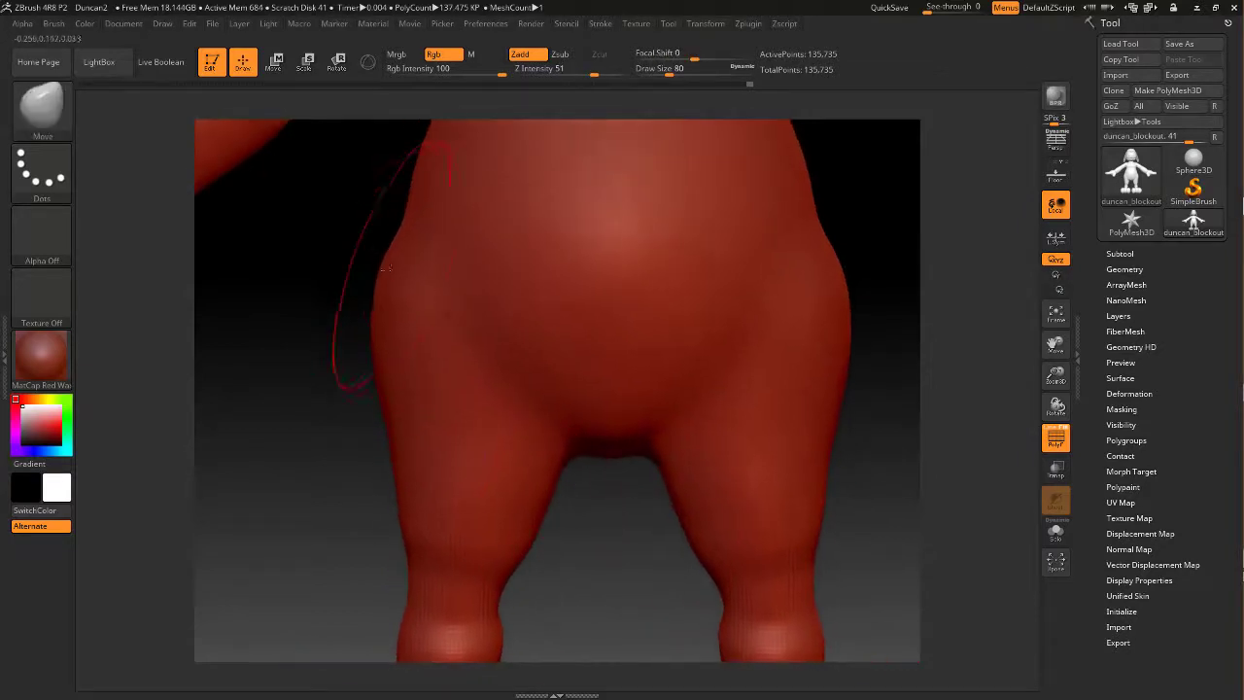
key("shift")
key("space")
left_click_drag(353, 248, 357, 248)
left_click_drag(389, 303, 415, 306)
mouse_move(325, 319)
left_mouse_down()
mouse_move(416, 318)
mouse_move(322, 313)
left_mouse_up()
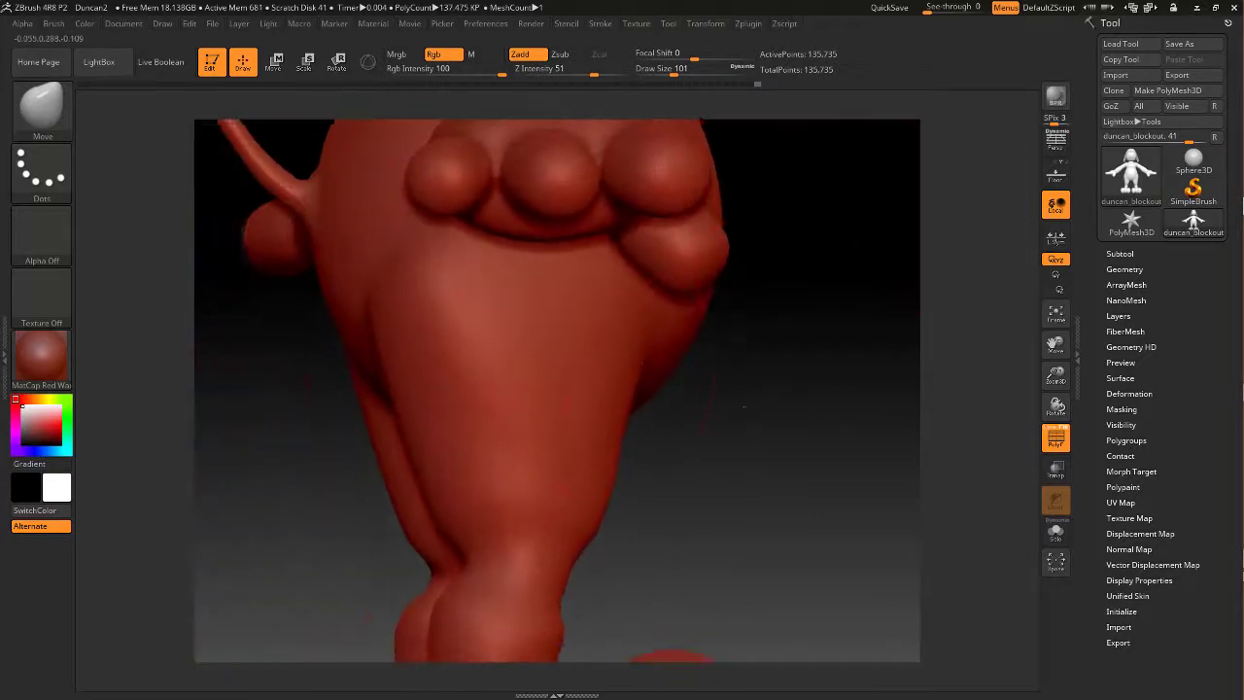
Smooth the outer side of the thigh and hip from the side and front
key("shift")
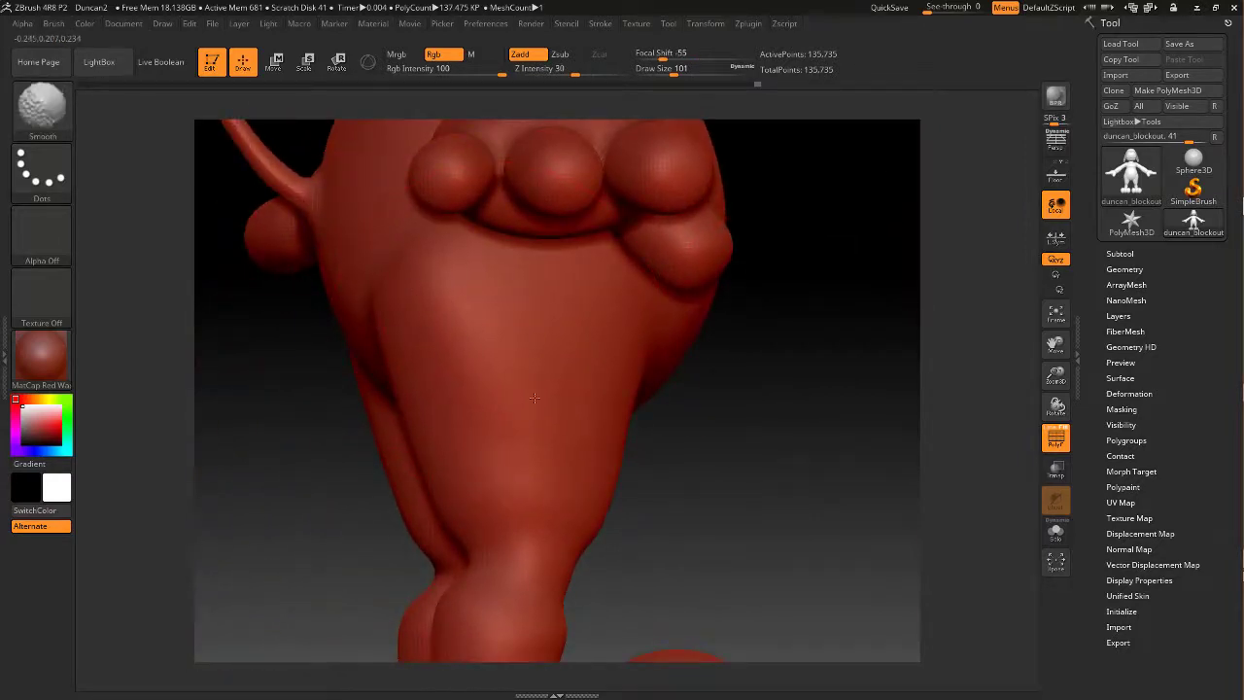
left_click_drag(716, 444, 649, 442)
key("shift")
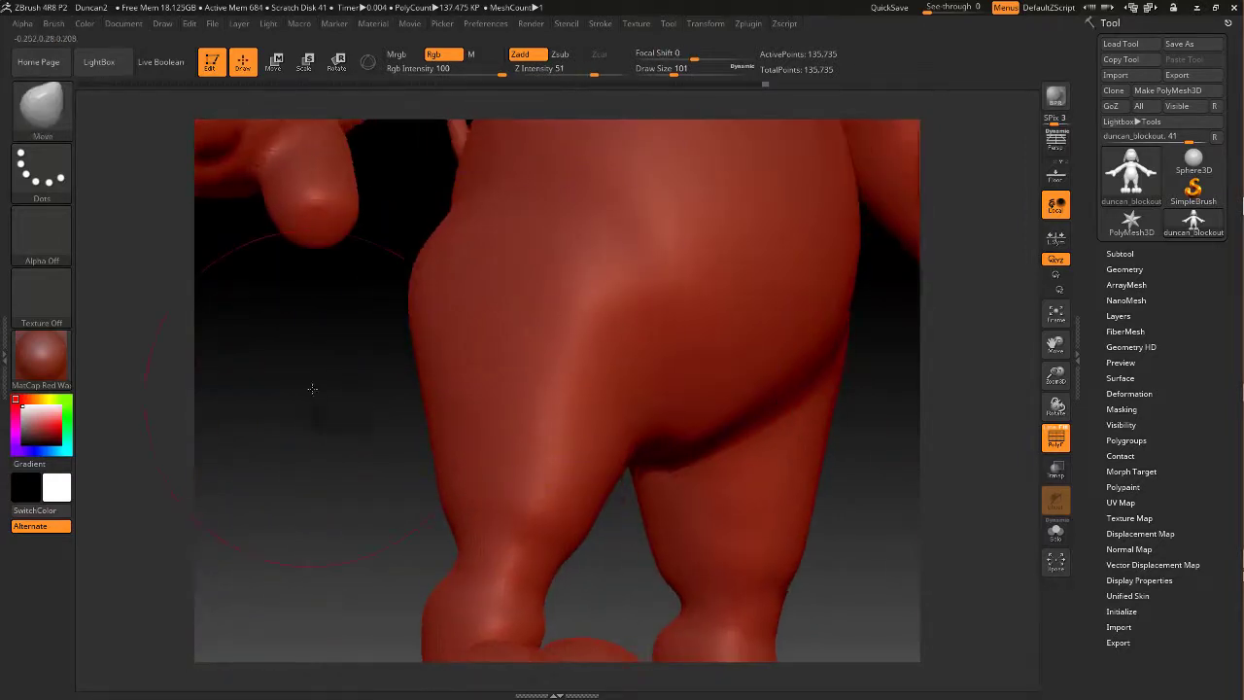
left_click_drag(312, 389, 442, 386)
key("shift")
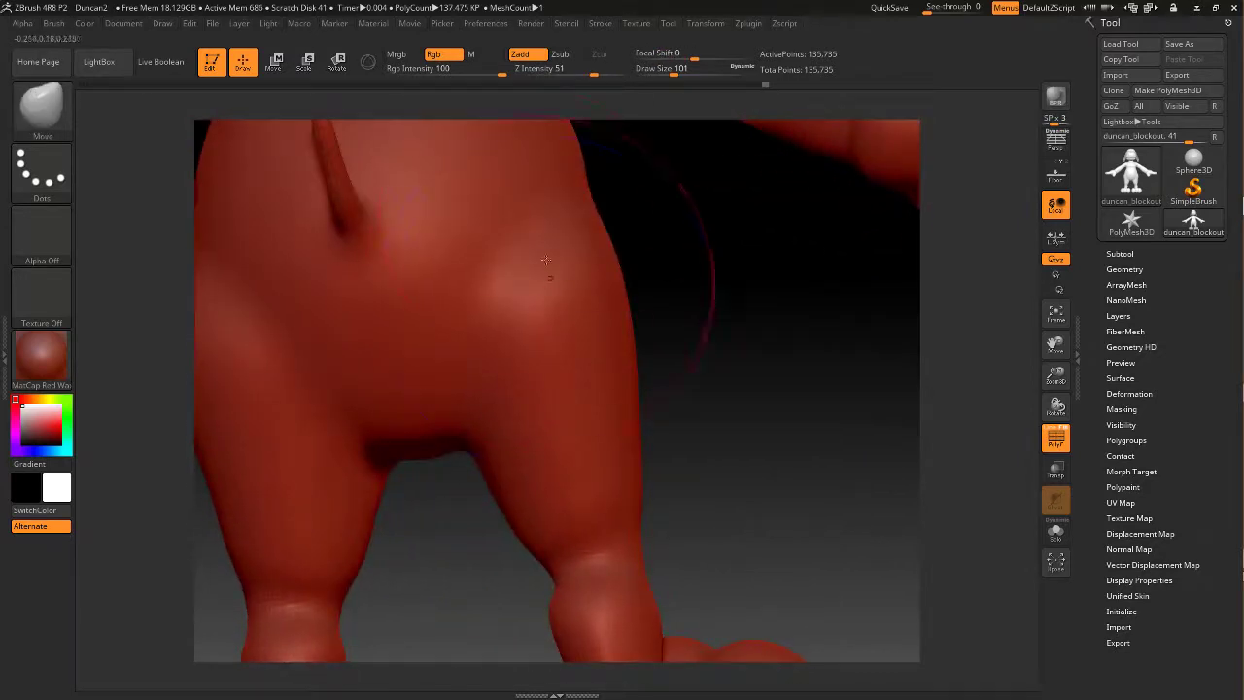
Refine the buttocks with a draw size of 74 and smooth their transition into the thighs, raising the Smooth intensity to 76
key("space")
left_click_drag(476, 260, 469, 260)
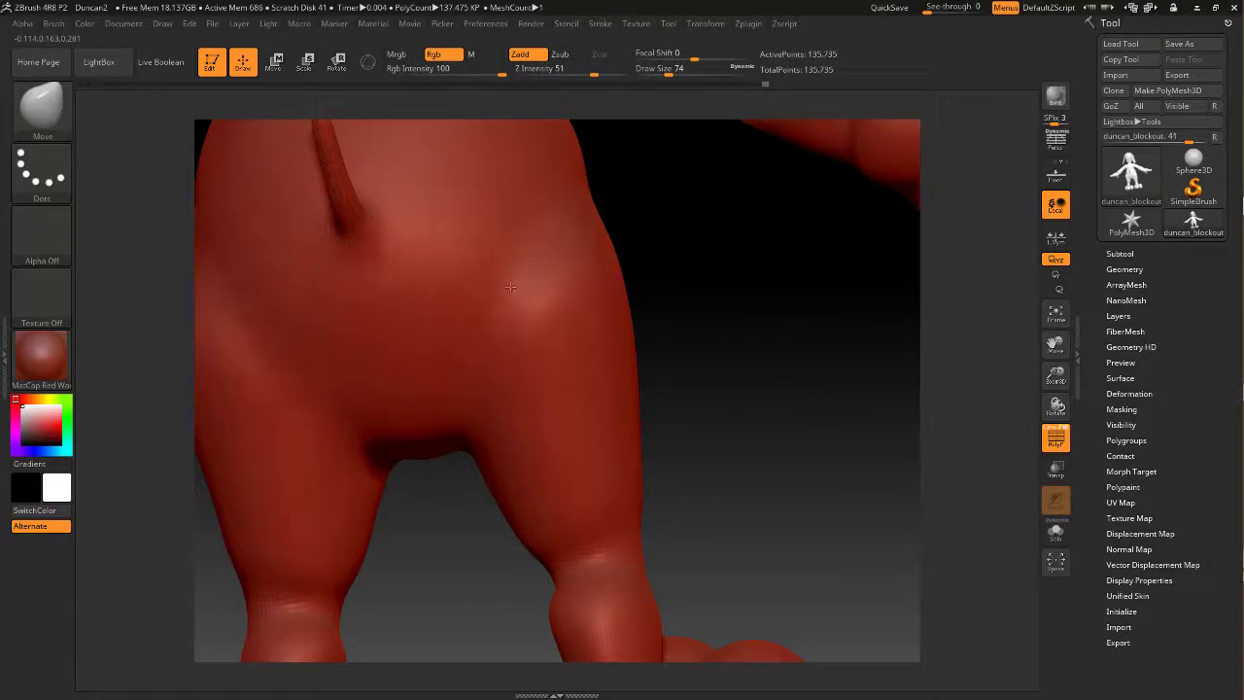
mouse_move(707, 325)
left_mouse_down("alt")
mouse_move(661, 288)
mouse_move(670, 316)
mouse_move(673, 287)
mouse_move(661, 297)
left_mouse_up("alt")
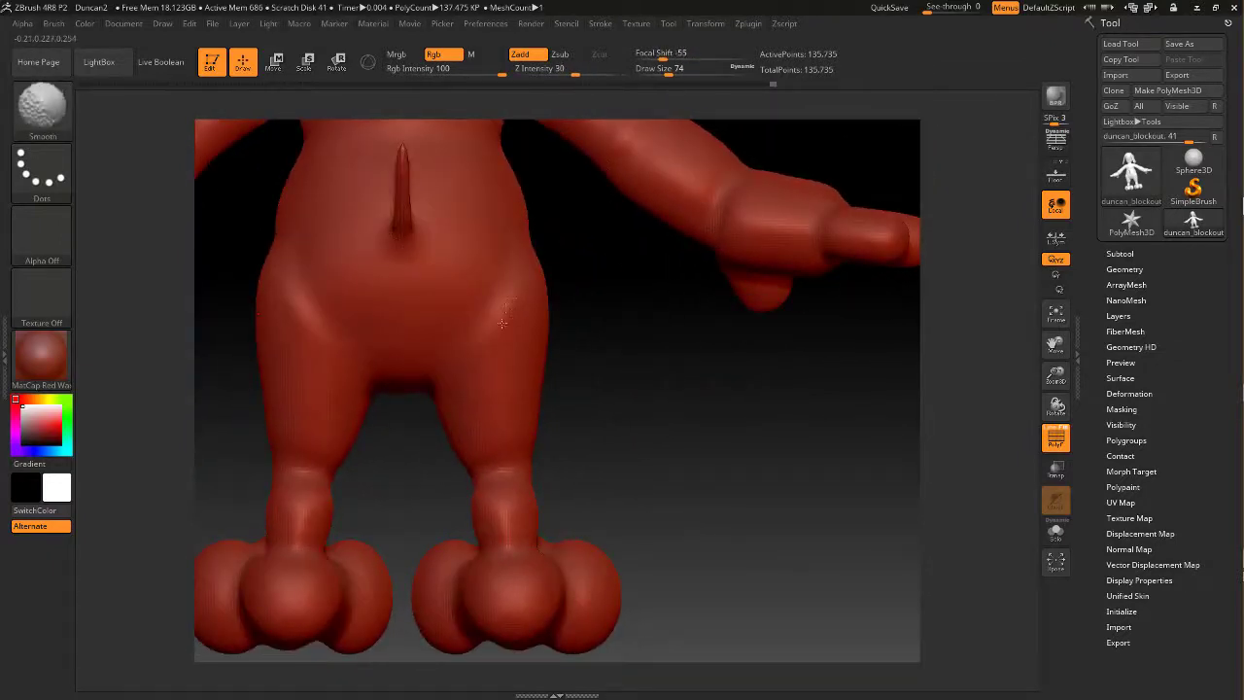
left_click(611, 71, "shift")
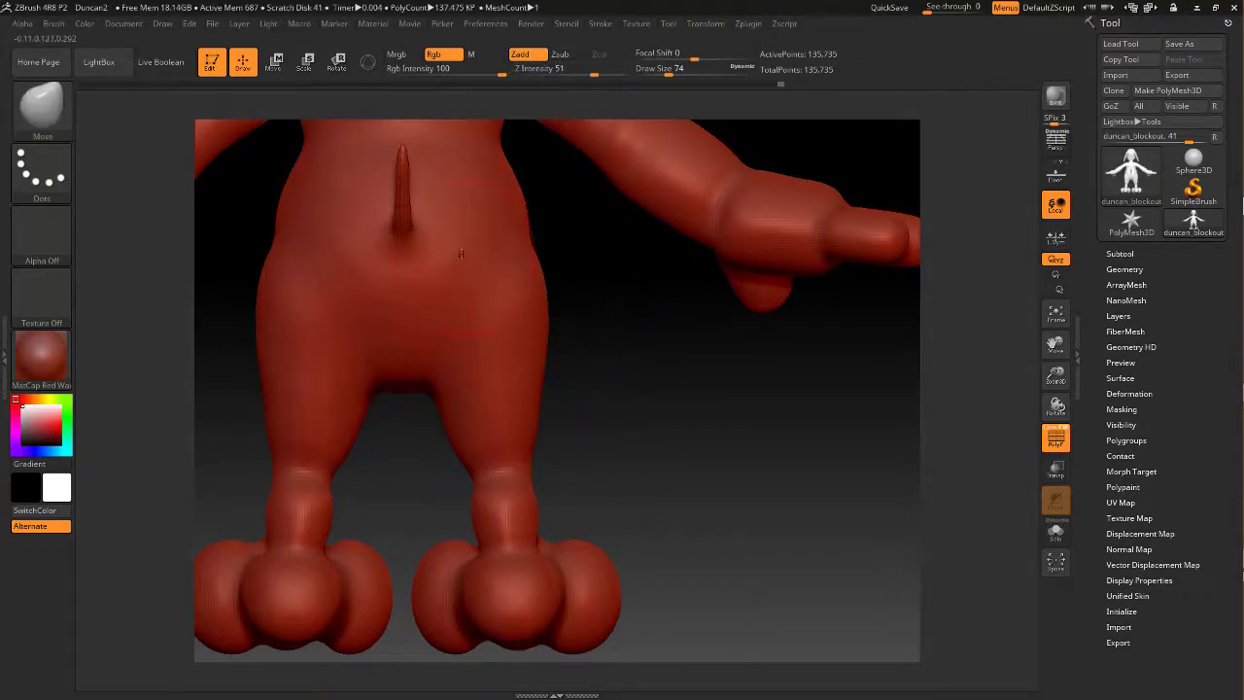
Round out the buttocks and lower back beside the tail using the Move brush at draw size 112
key("space")
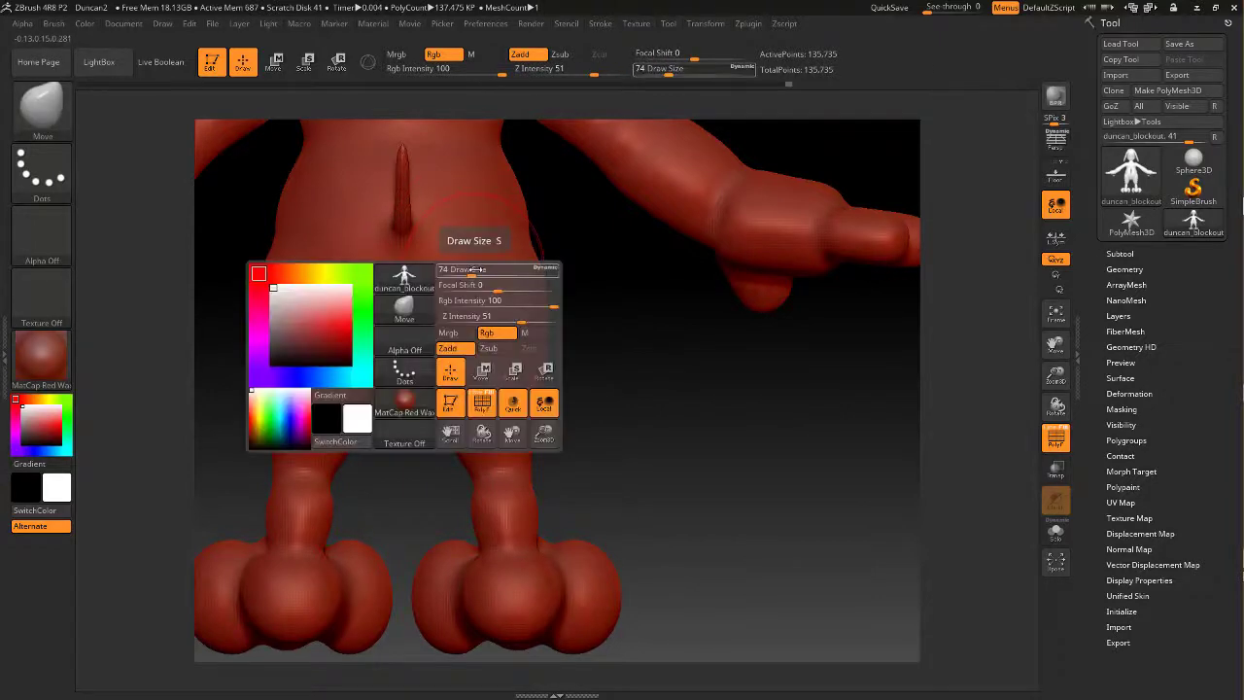
left_click_drag(467, 271, 479, 271)
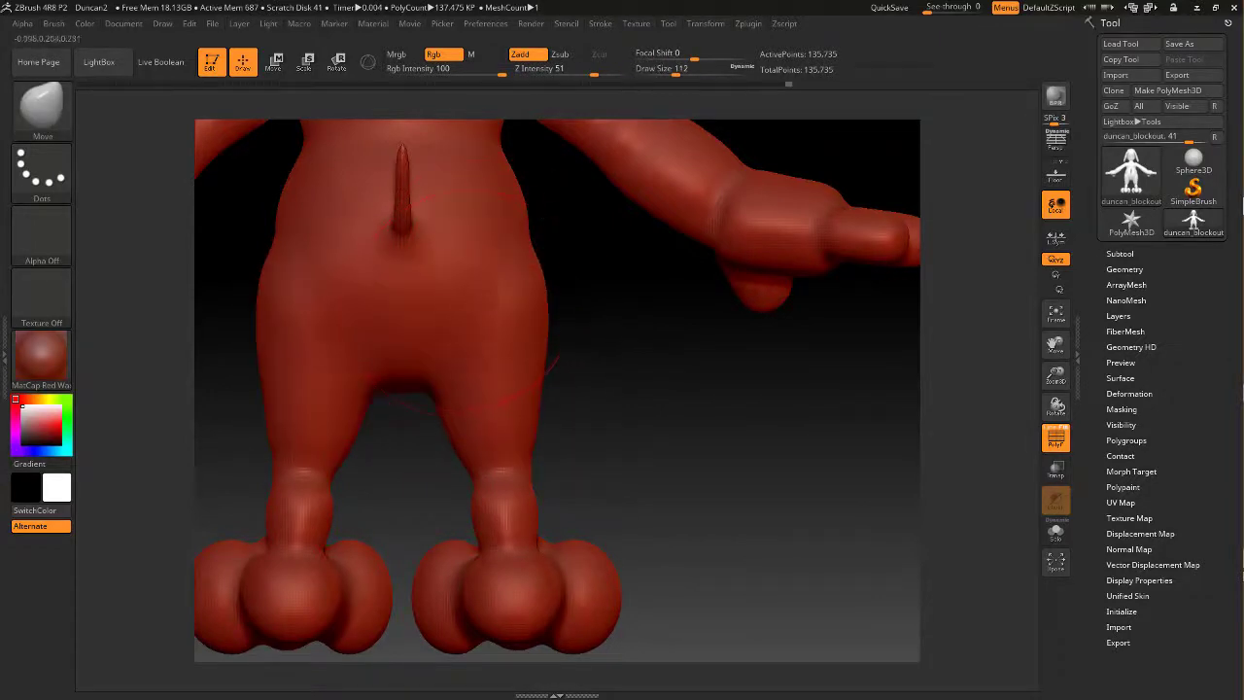
left_click_drag(609, 334, 463, 325)
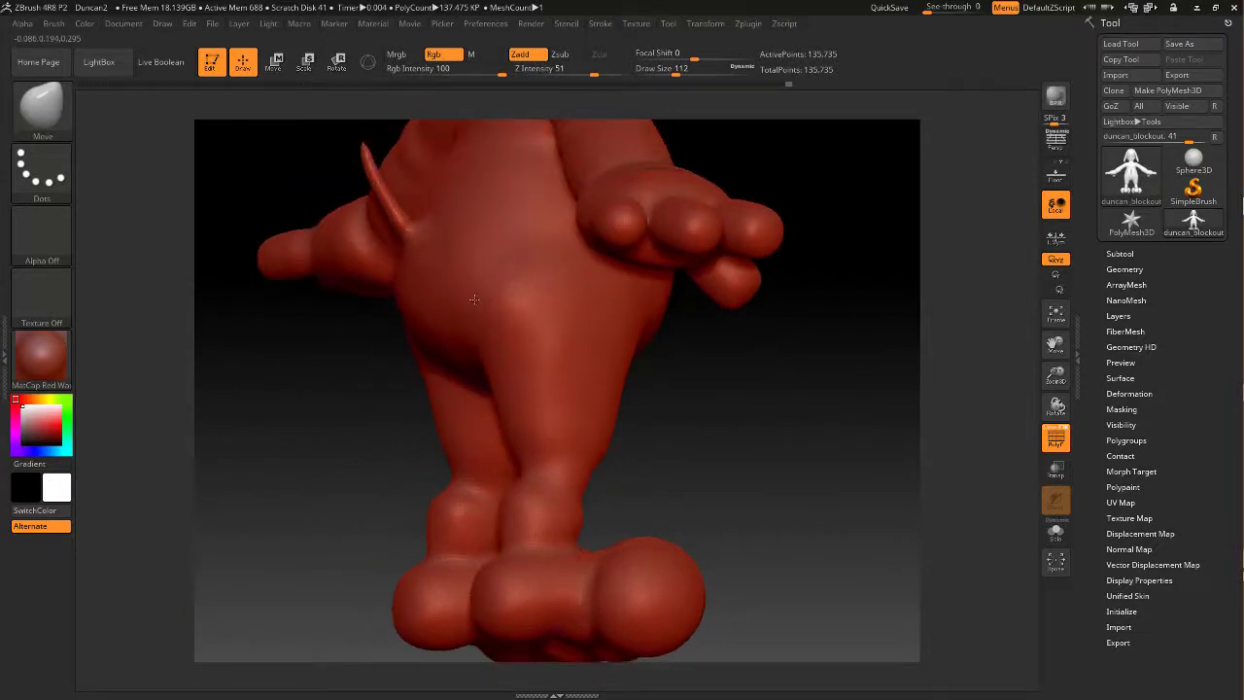
left_click_drag(342, 364, 573, 354)
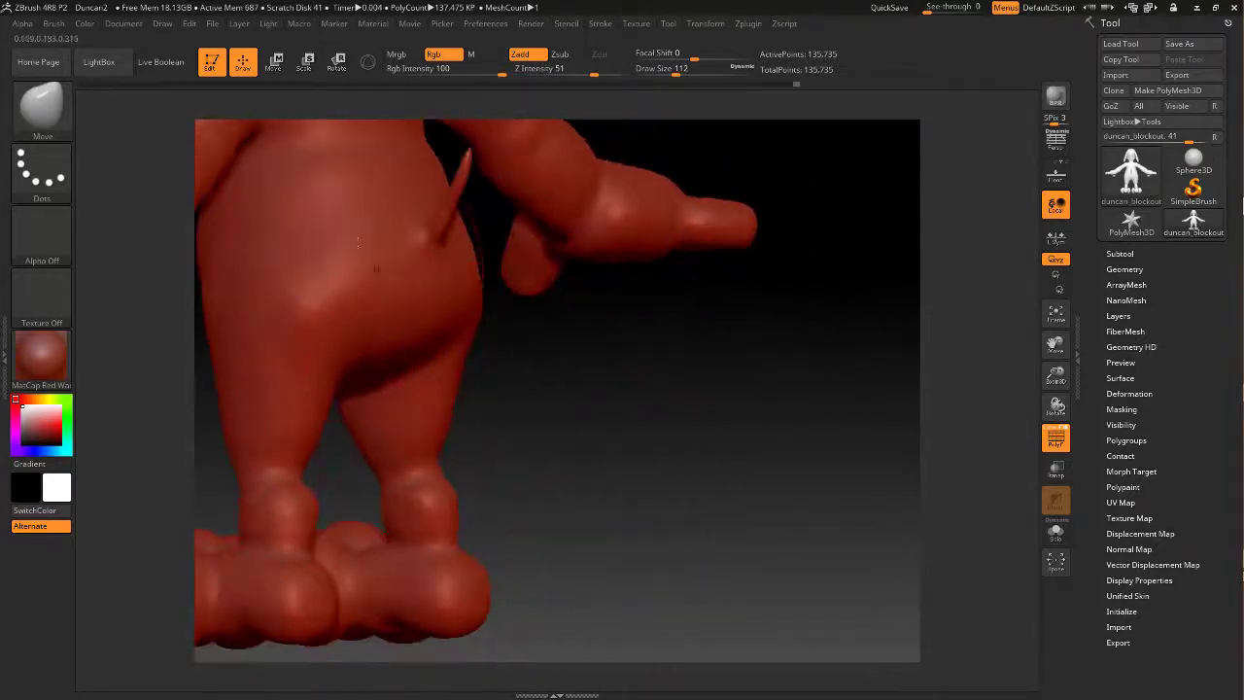
mouse_move(358, 243)
left_mouse_down()
mouse_move(346, 238)
mouse_move(350, 253)
left_mouse_up()
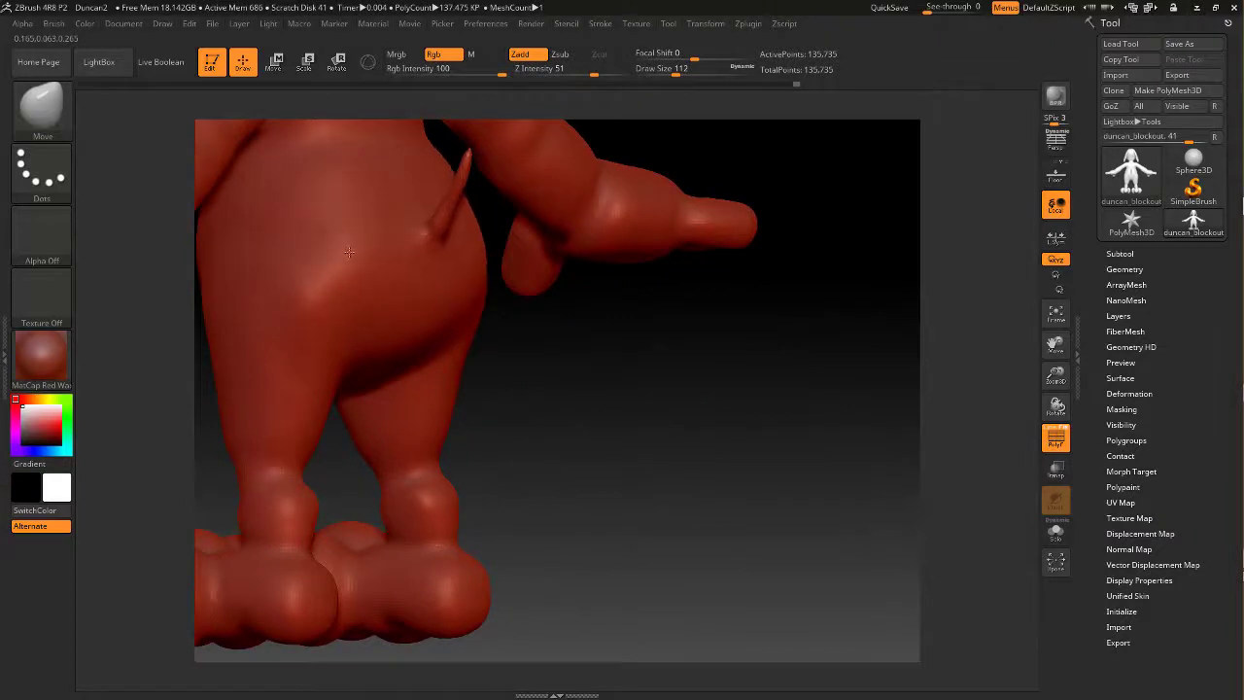
mouse_move(612, 335)
left_mouse_down()
mouse_move(467, 319)
mouse_move(496, 303)
left_mouse_up()
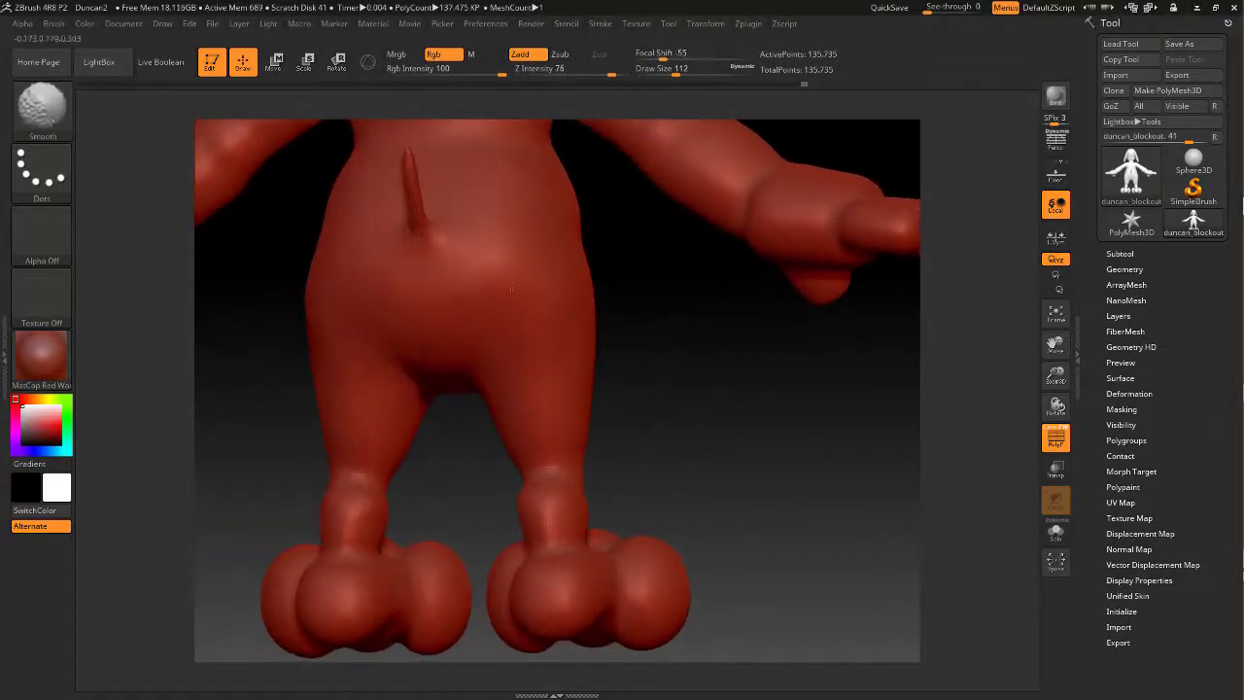
Smooth the sides of the torso where the belly and waist flow into the hips, checking the figure all around
mouse_move(681, 282)
left_mouse_down("alt")
mouse_move(691, 439)
mouse_move(674, 458)
mouse_move(701, 461)
mouse_move(672, 491)
mouse_move(633, 472)
left_mouse_up("alt")
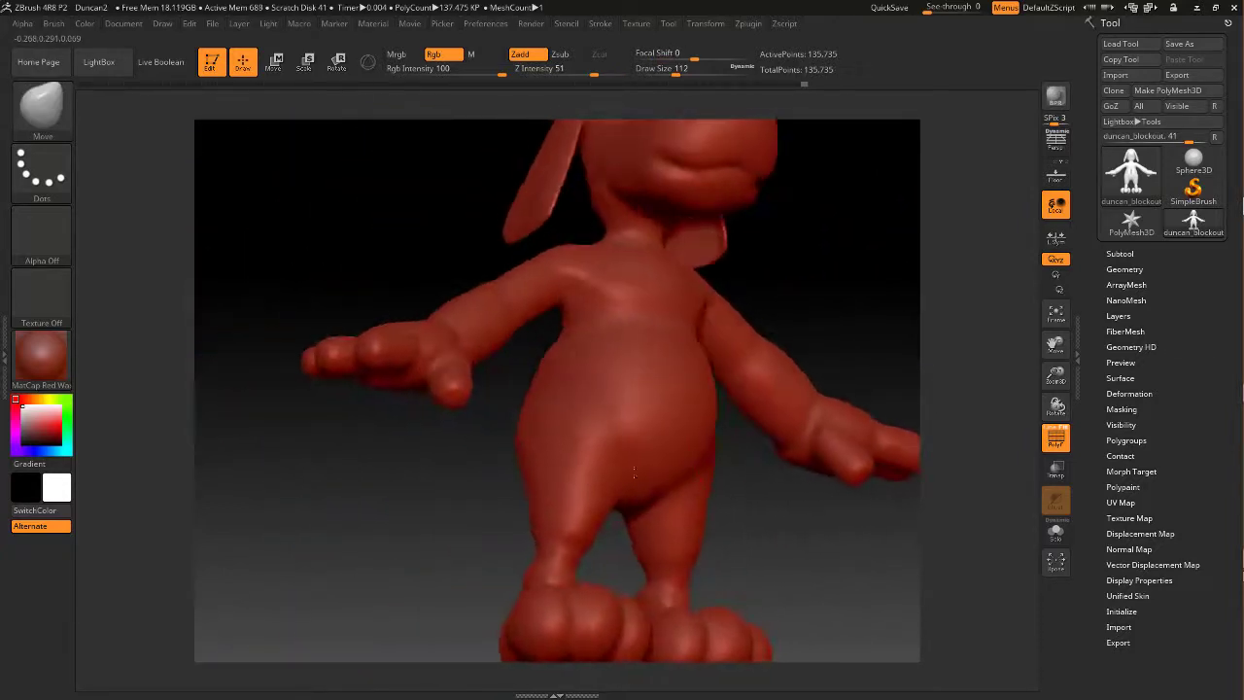
mouse_move(819, 275)
left_mouse_down()
mouse_move(767, 225)
mouse_move(729, 245)
left_mouse_up()
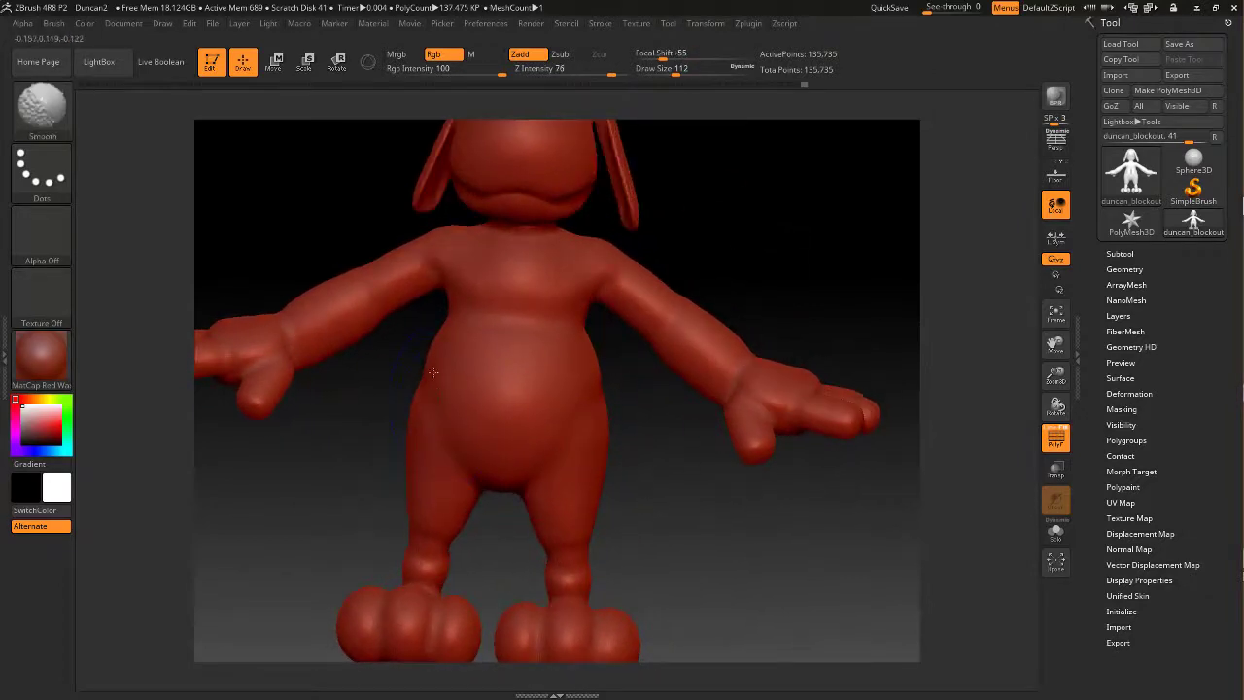
left_click_drag(710, 478, 719, 461)
mouse_move(733, 286)
left_mouse_down()
mouse_move(756, 223)
mouse_move(661, 485)
mouse_move(699, 497)
mouse_move(664, 398)
mouse_move(674, 297)
left_mouse_up()
left_click_drag(733, 212, 717, 449, "alt")
left_click_drag(700, 362, 713, 356)
left_click_drag(597, 427, 842, 132, "alt")
mouse_move(643, 383)
left_mouse_down()
mouse_move(773, 392)
mouse_move(747, 328)
mouse_move(764, 356)
mouse_move(771, 315)
mouse_move(750, 372)
mouse_move(714, 367)
left_mouse_up()
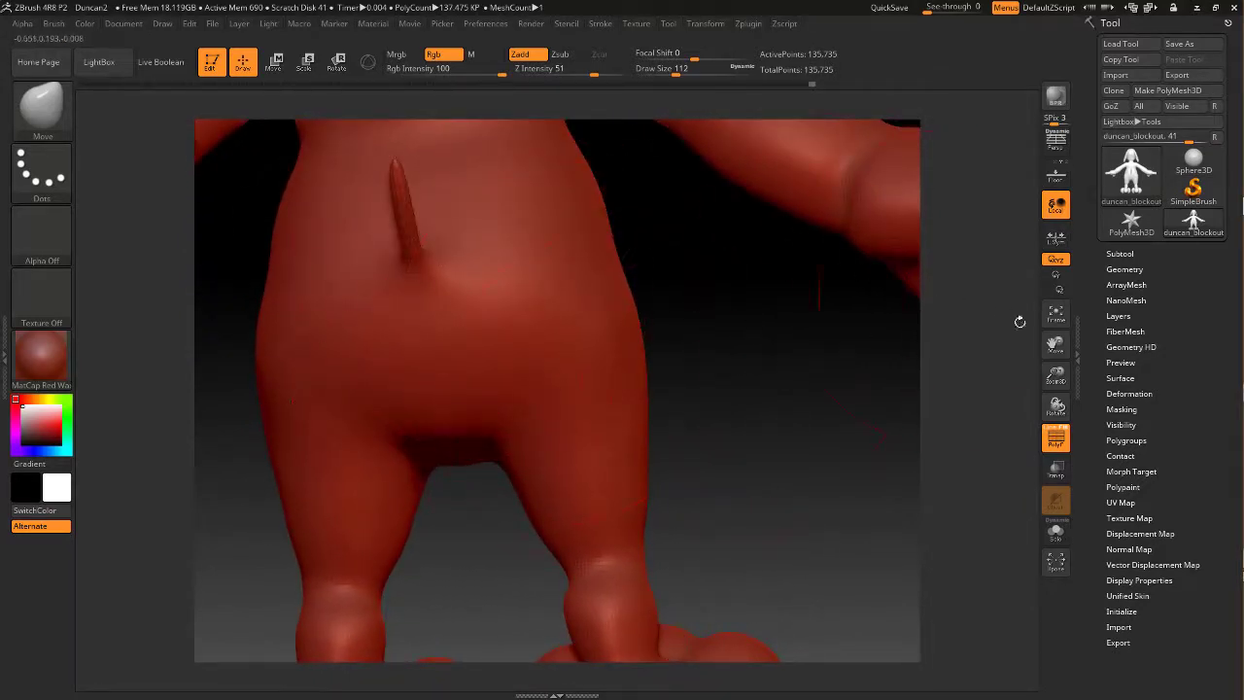
Remesh the body with ZRemesher at a Target Polygons Count of 30.50951
left_click(1126, 270)
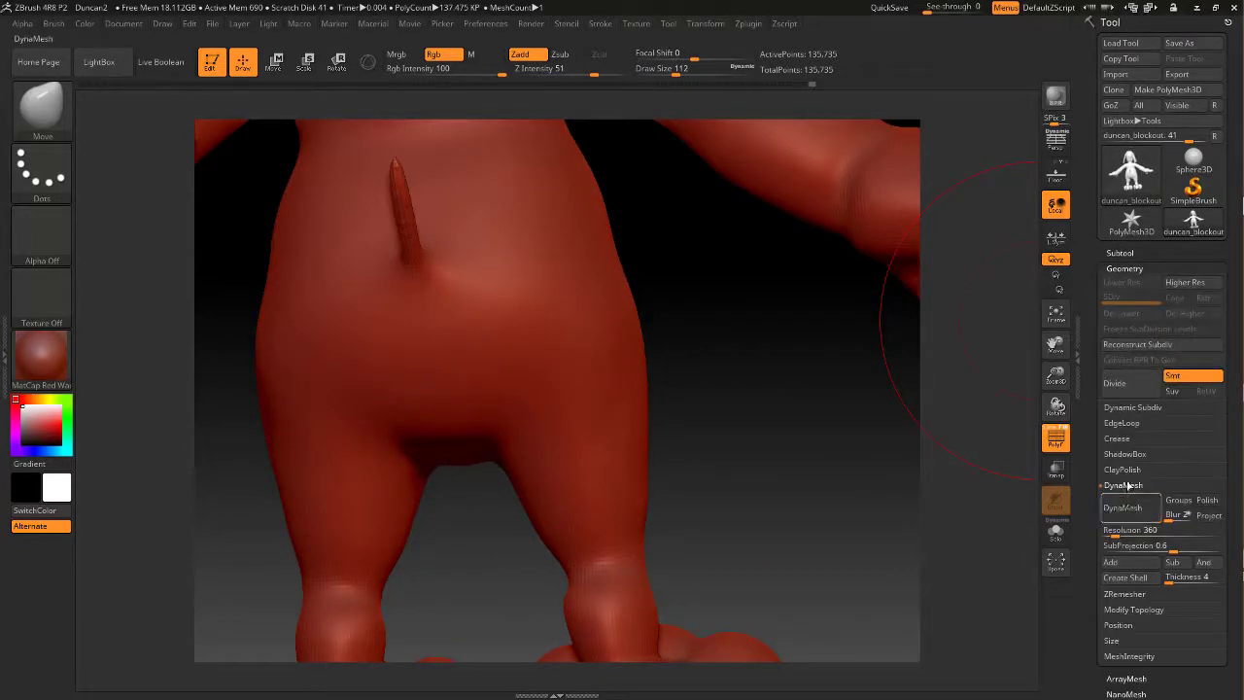
left_click(1121, 486)
left_click(1127, 502)
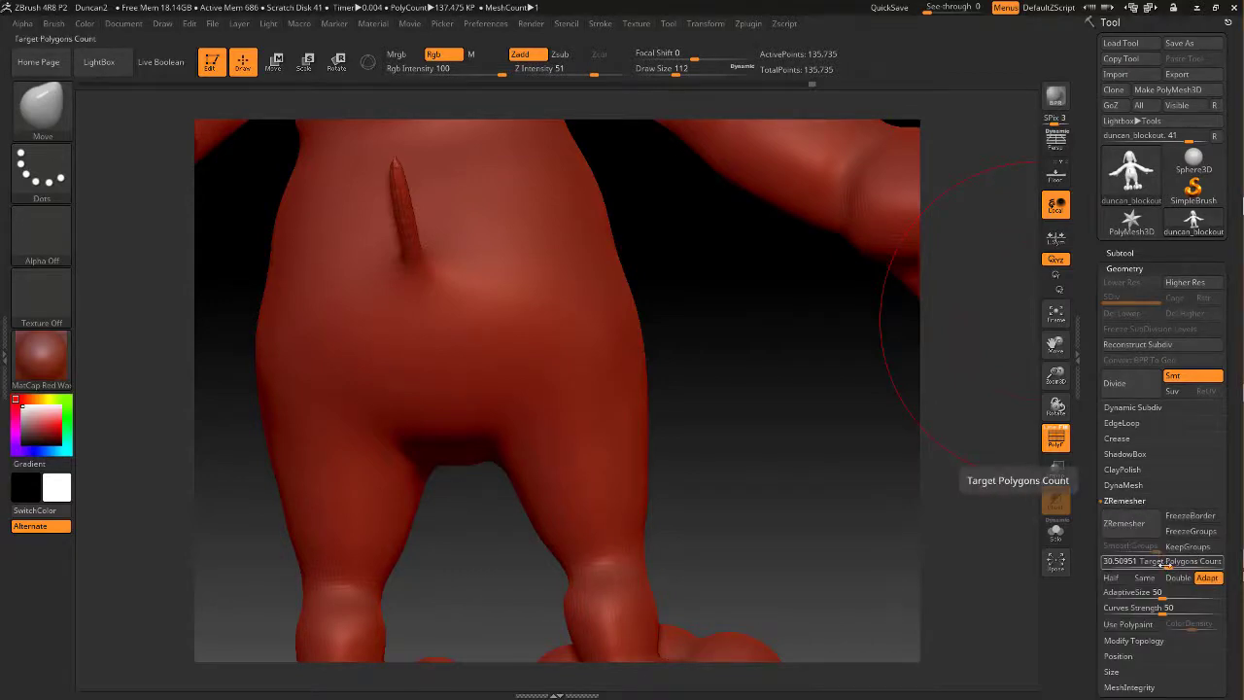
left_click(1129, 525)
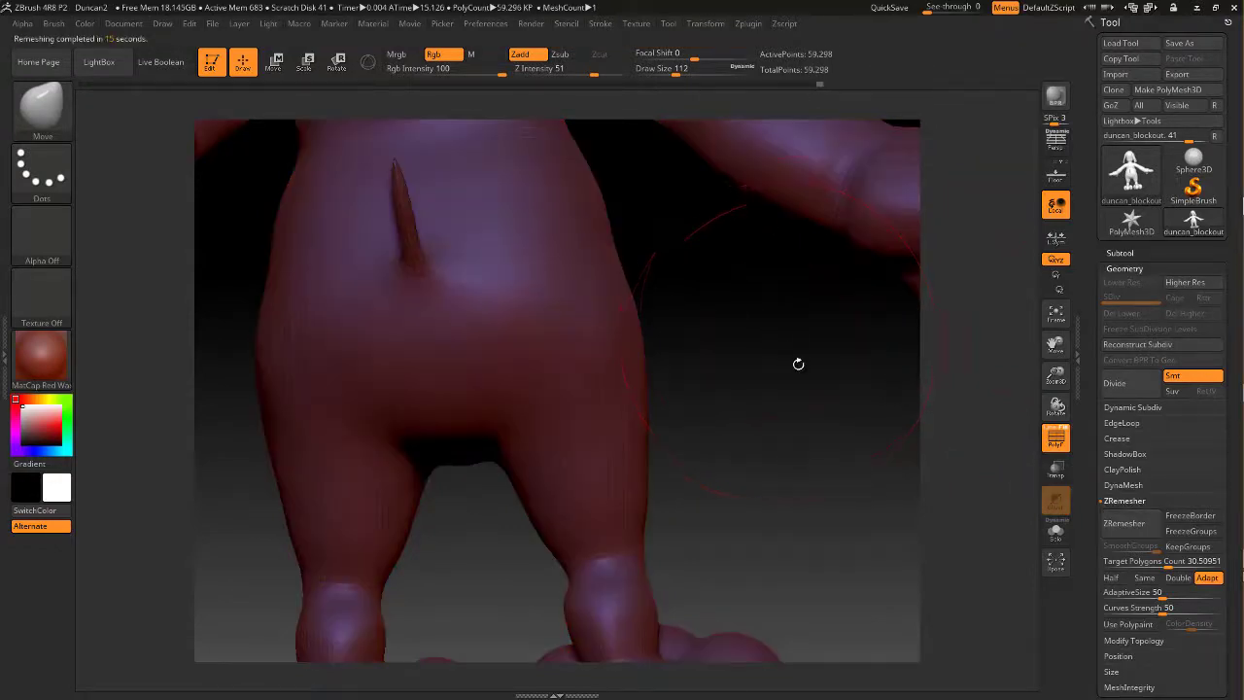
Hide the polyframe overlay and examine the remeshed body's chest, belly, arms and legs from several angles
left_click(1056, 442)
left_click(1056, 442)
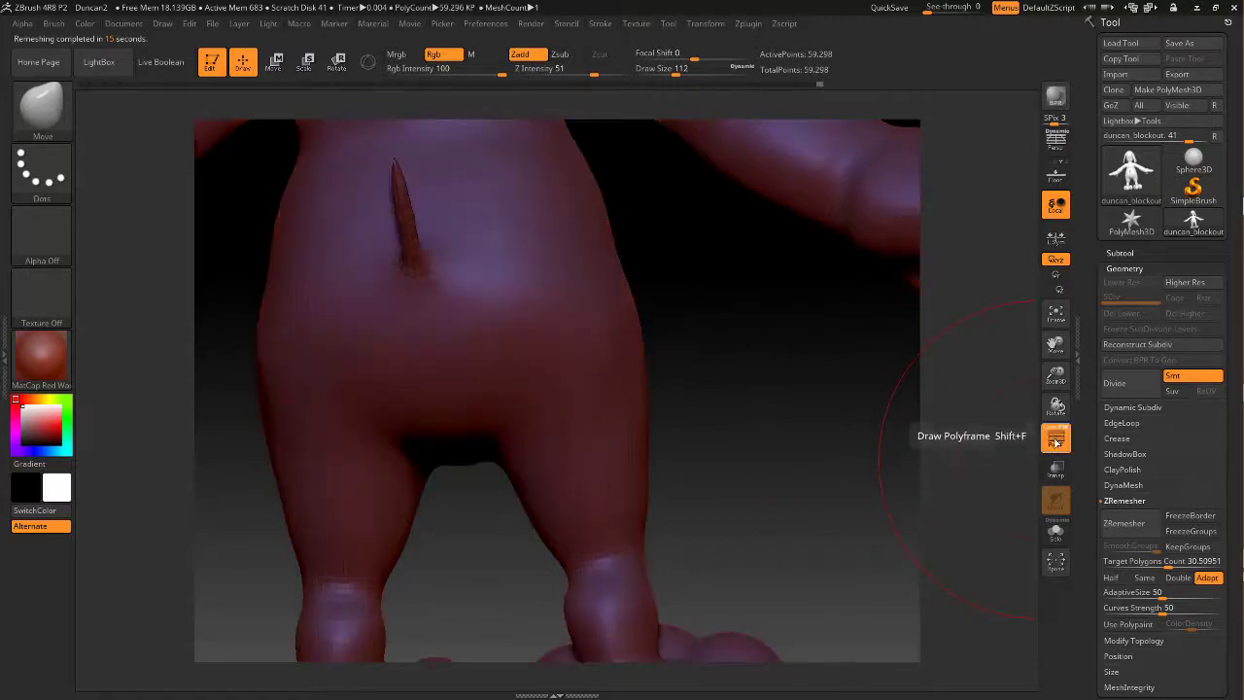
left_click(1058, 442)
left_click(1059, 446)
left_click(1057, 444)
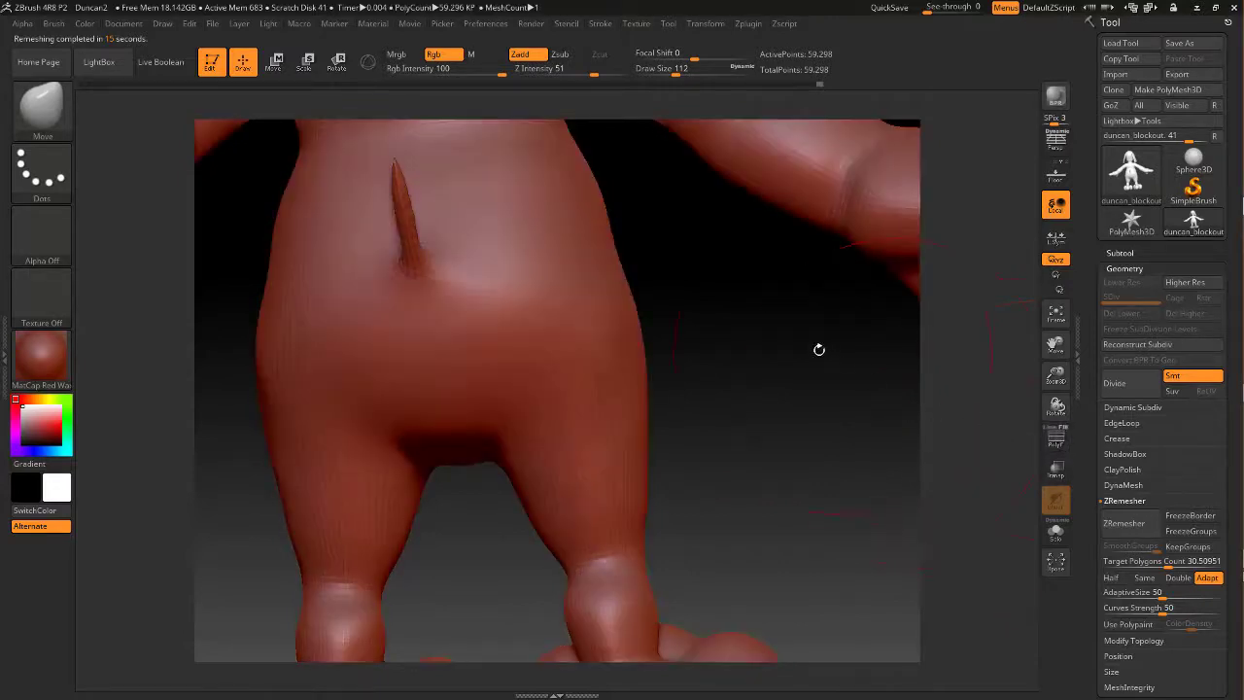
mouse_move(819, 349)
left_mouse_down()
mouse_move(758, 336)
mouse_move(734, 351)
mouse_move(816, 477)
mouse_move(791, 430)
mouse_move(793, 546)
mouse_move(847, 610)
mouse_move(794, 480)
left_mouse_up()
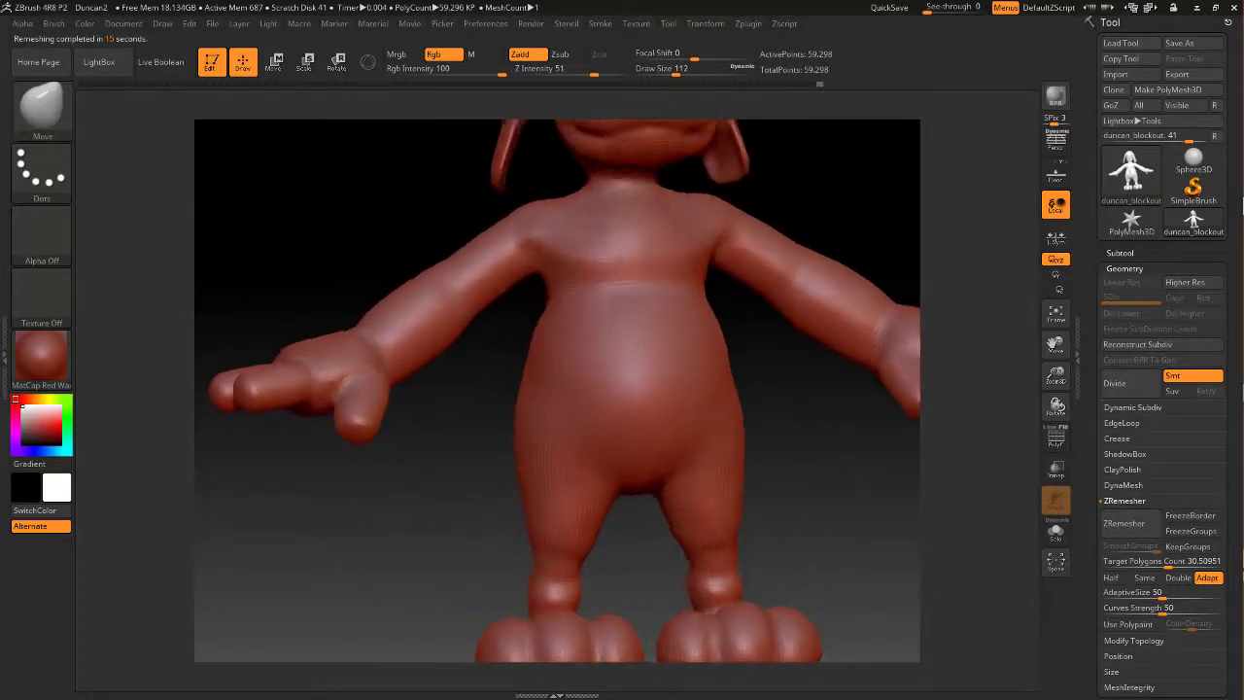
left_click_drag(911, 493, 842, 511, "alt")
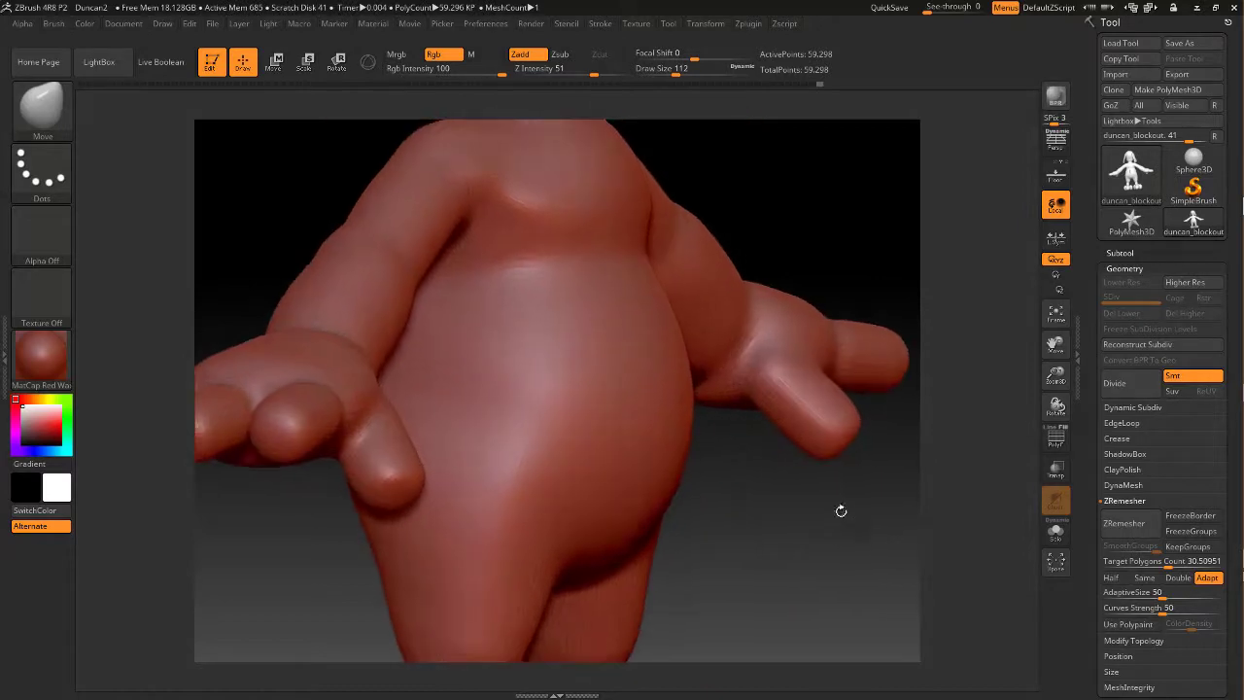
left_click_drag(763, 303, 819, 358)
left_click_drag(752, 468, 389, 364)
left_click_drag(889, 447, 814, 425, "alt")
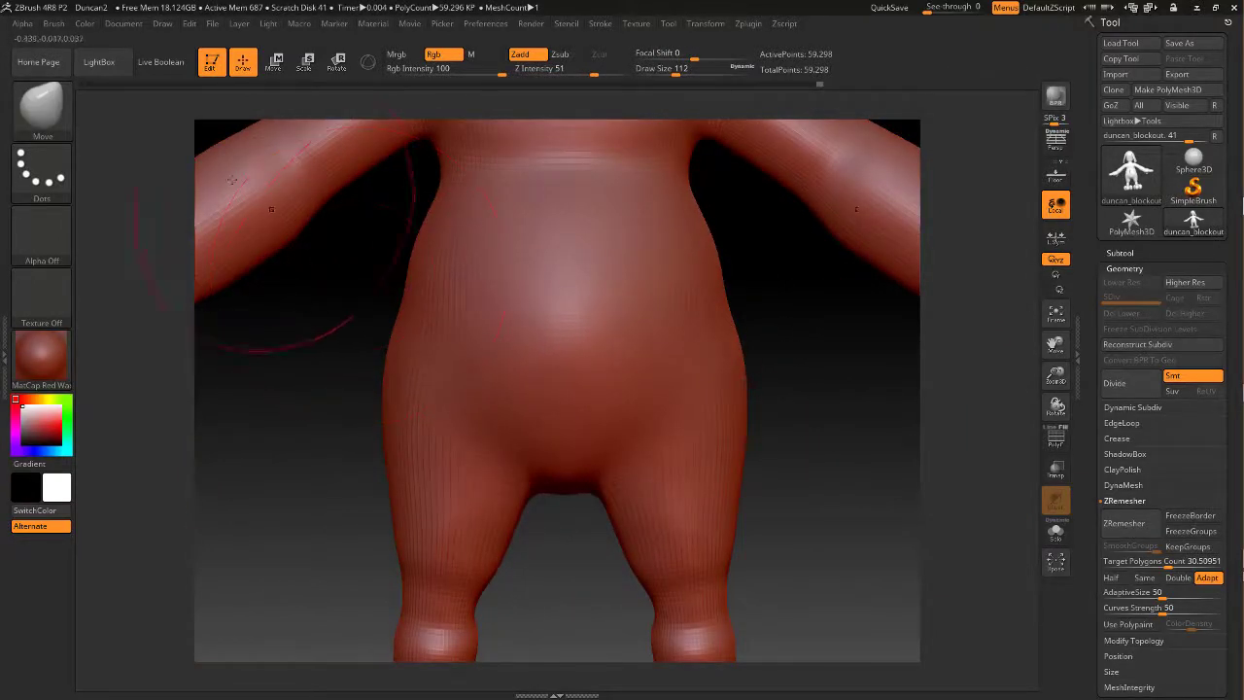
Carve creases where the belly meets the thighs using the DamStandard brush at draw size 112
left_click(42, 104)
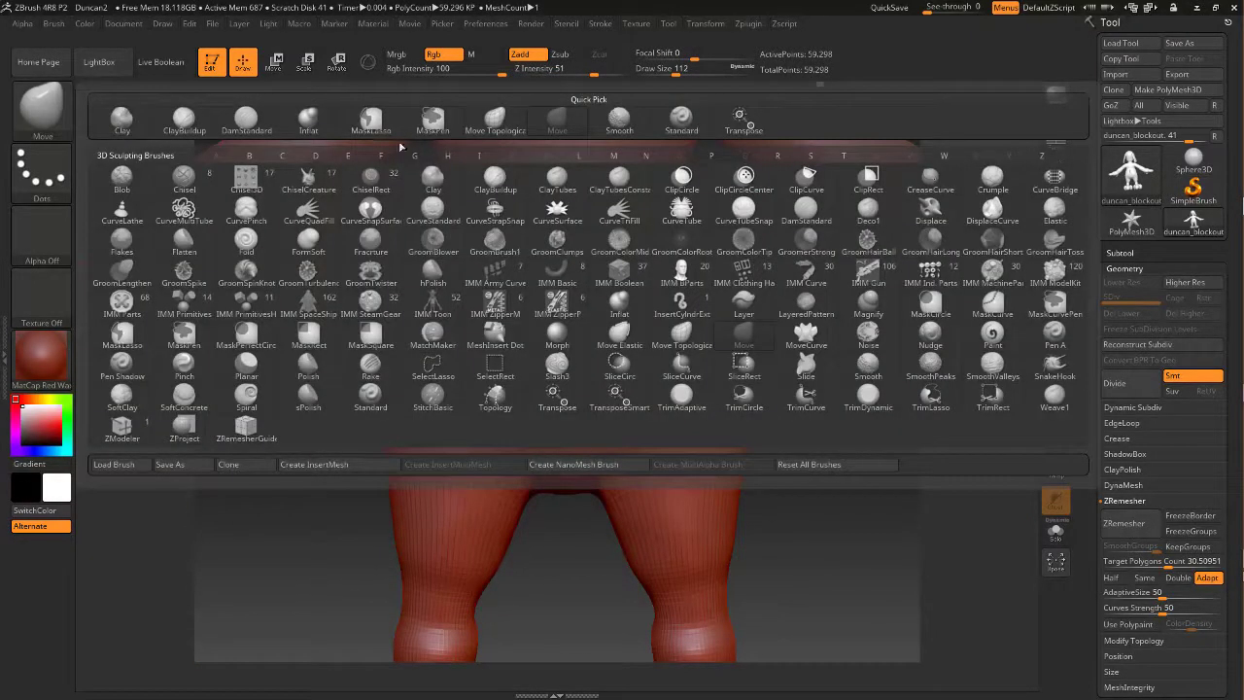
left_click(613, 117)
left_click(67, 113)
left_click(187, 119)
left_click(42, 107)
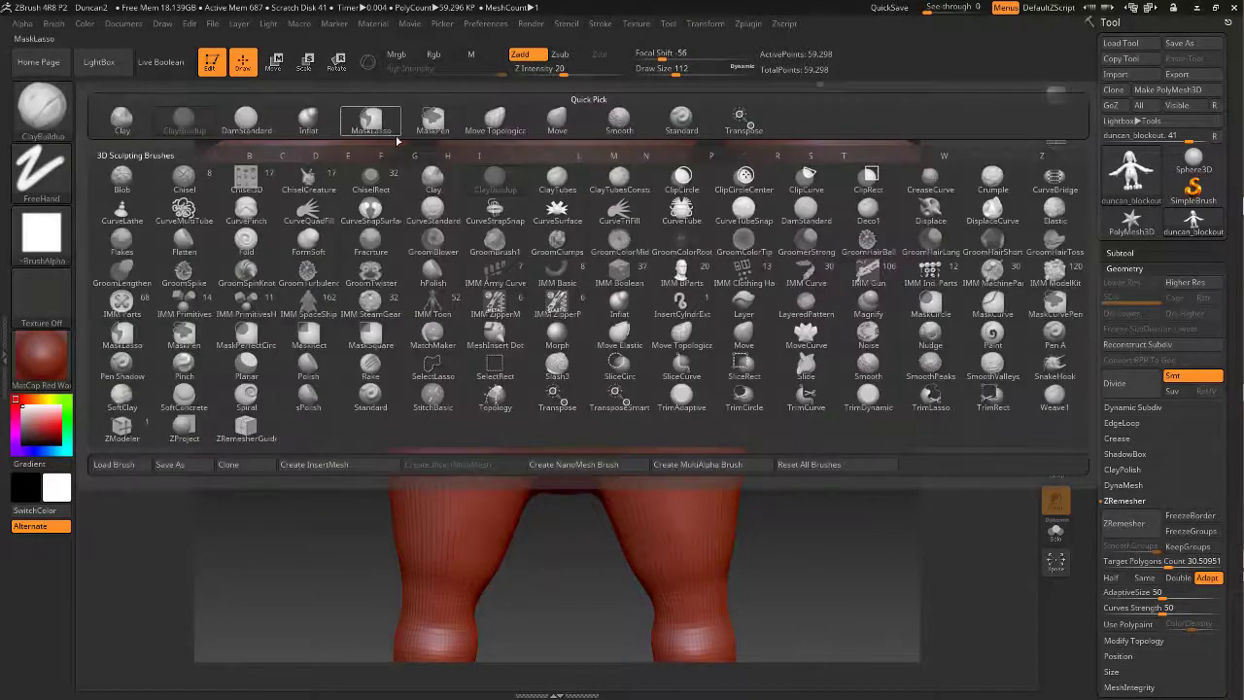
left_click(246, 119)
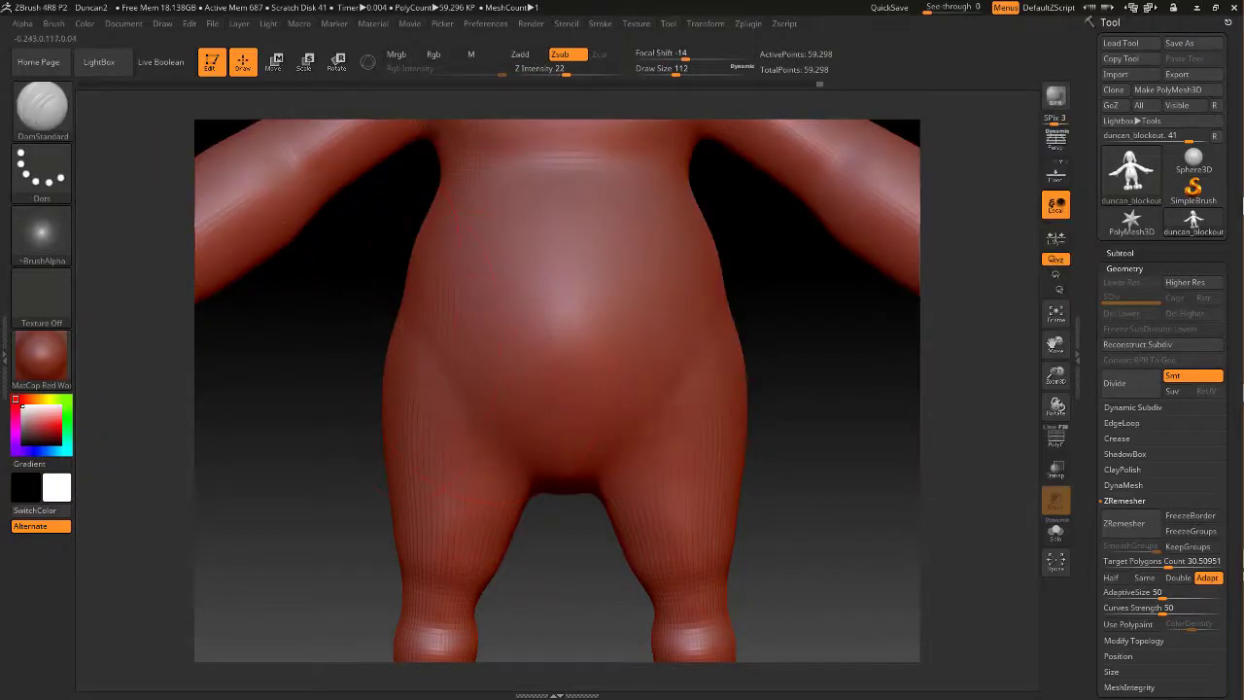
Carve a crease between the buttocks below the tail, and smooth it into the surrounding hips and lower back
left_click_drag(591, 541, 692, 424)
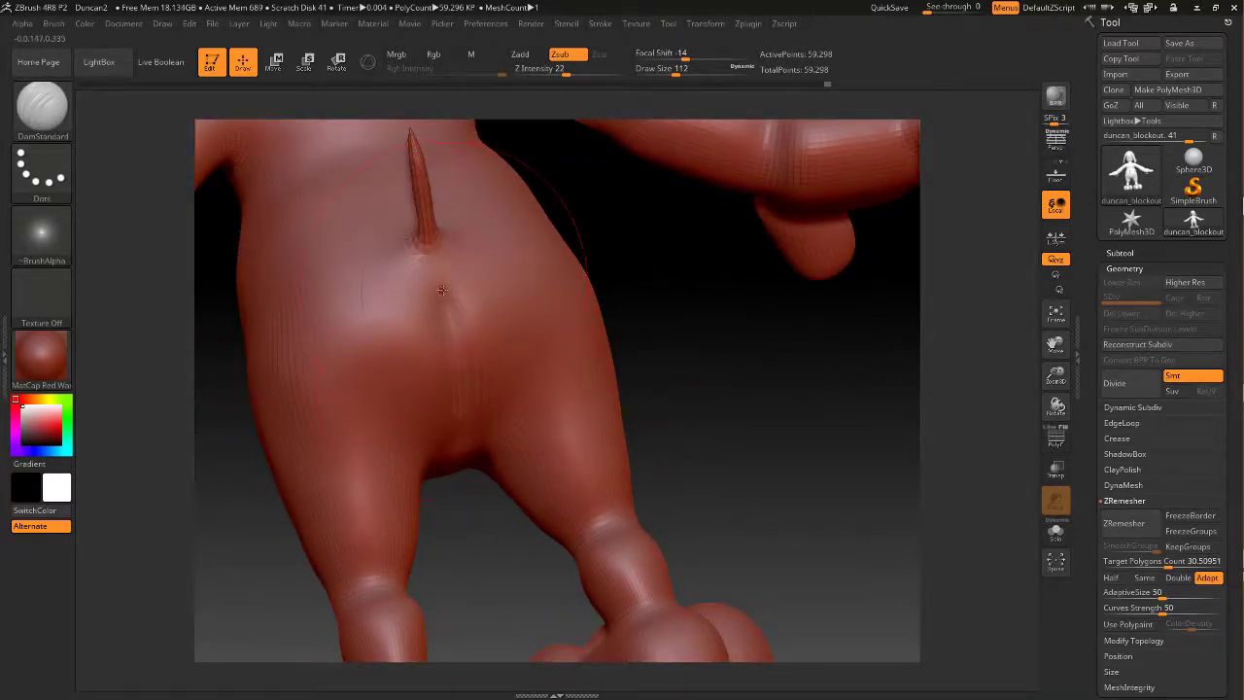
key("shift")
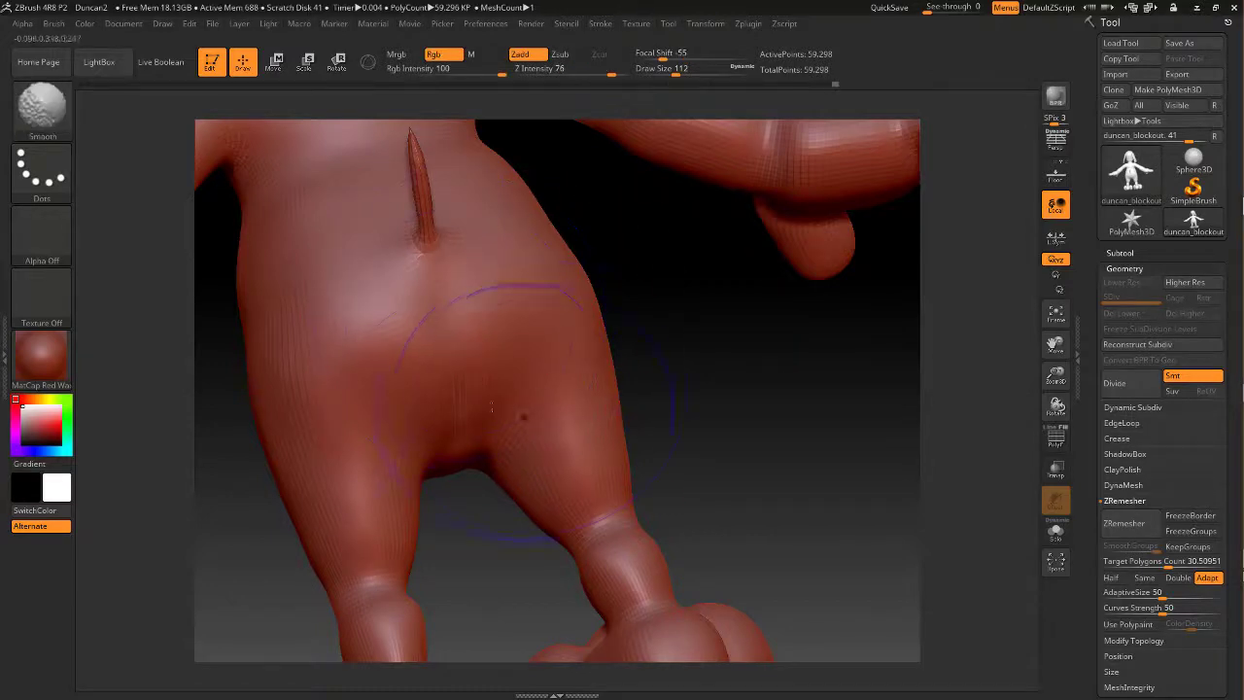
mouse_move(679, 416)
left_mouse_down()
mouse_move(706, 383)
mouse_move(710, 303)
mouse_move(666, 375)
mouse_move(691, 391)
mouse_move(673, 367)
left_mouse_up()
key("shift")
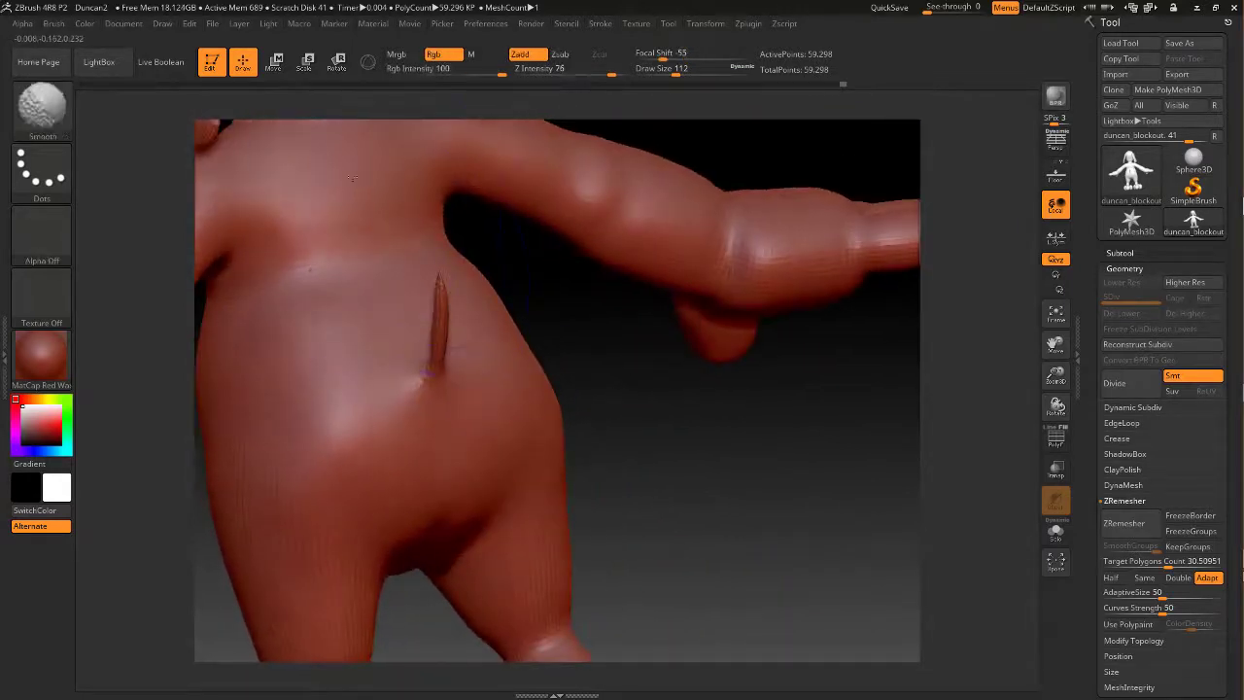
left_click_drag(352, 179, 347, 204, "shift")
left_click_drag(652, 392, 676, 486, "alt")
Crease the armpits where the arms join the torso, using DamStandard at draw size 71 and the Smooth brush at intensity 15
key("ctrl")
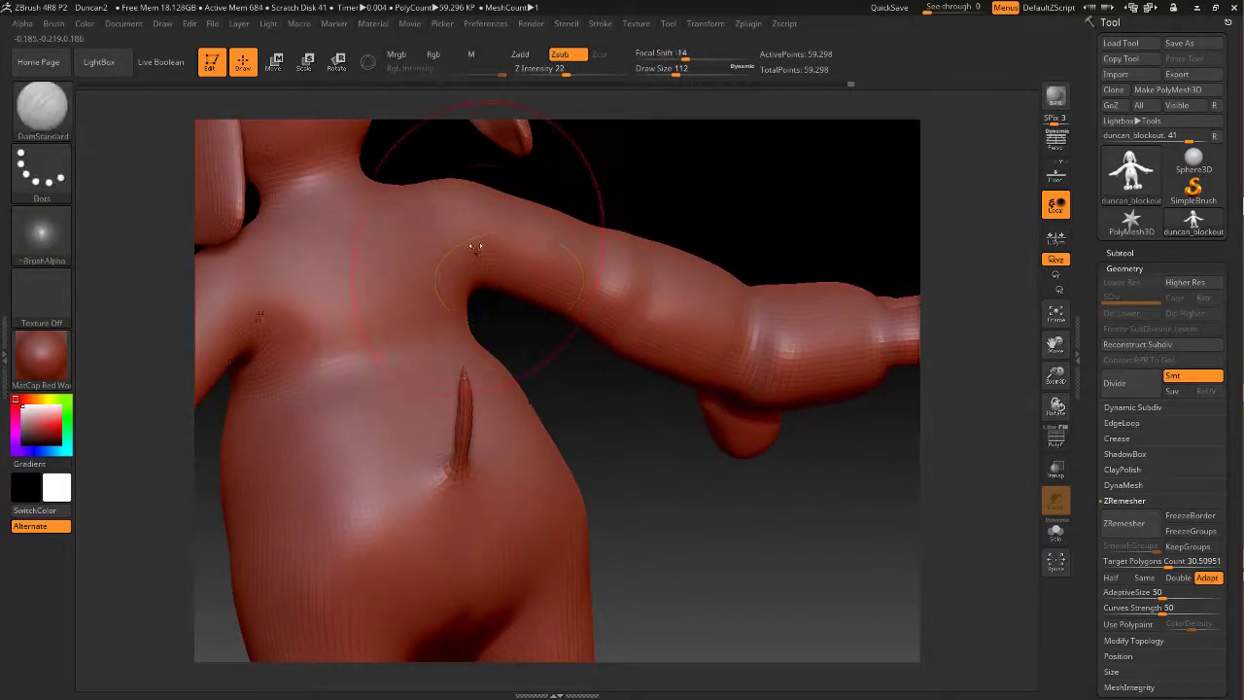
key("space")
left_click_drag(475, 249, 467, 248)
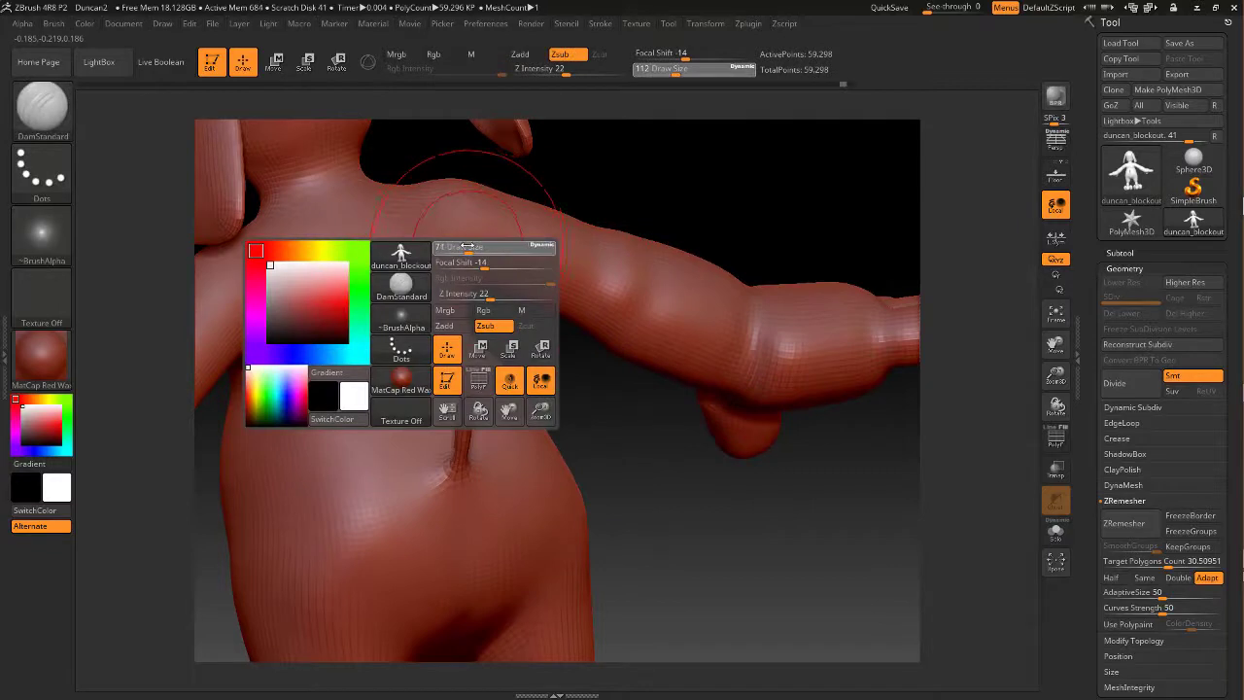
key("shift")
left_click(560, 74, "shift")
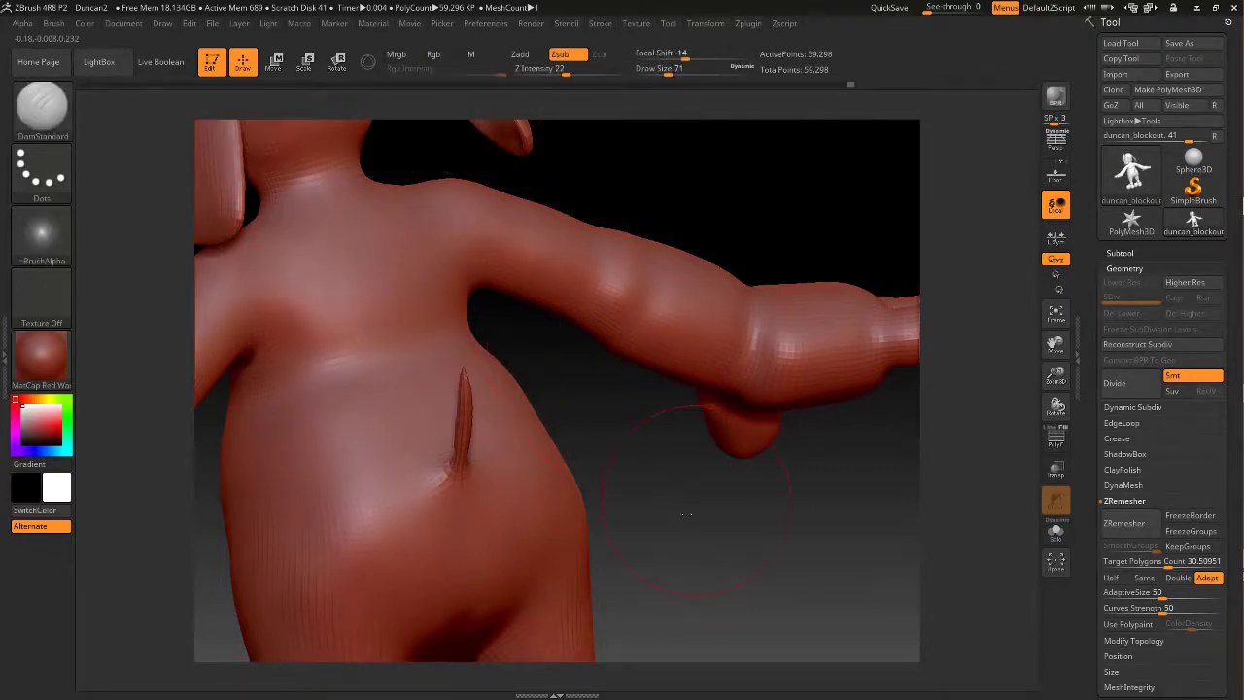
left_click_drag(659, 508, 587, 576, "alt")
mouse_move(660, 229)
left_mouse_down()
mouse_move(511, 349)
mouse_move(622, 252)
mouse_move(579, 276)
left_mouse_up()
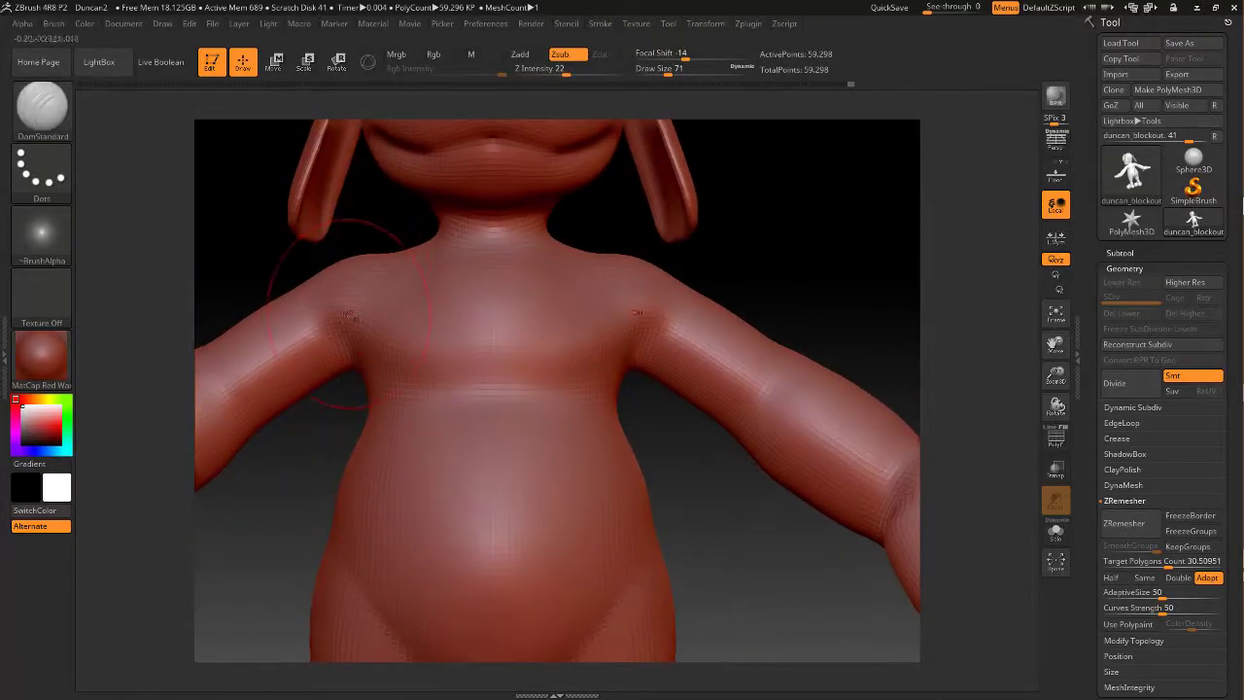
Carve creases around the elbows with the DamStandard brush at draw size 71, working around the arm
left_click_drag(275, 434, 397, 422, "alt")
mouse_move(371, 474)
left_mouse_down()
mouse_move(434, 480)
mouse_move(449, 515)
left_mouse_up()
mouse_move(377, 571)
left_mouse_down("alt")
mouse_move(382, 444)
mouse_move(432, 428)
mouse_move(388, 408)
mouse_move(439, 421)
mouse_move(435, 410)
left_mouse_up("alt")
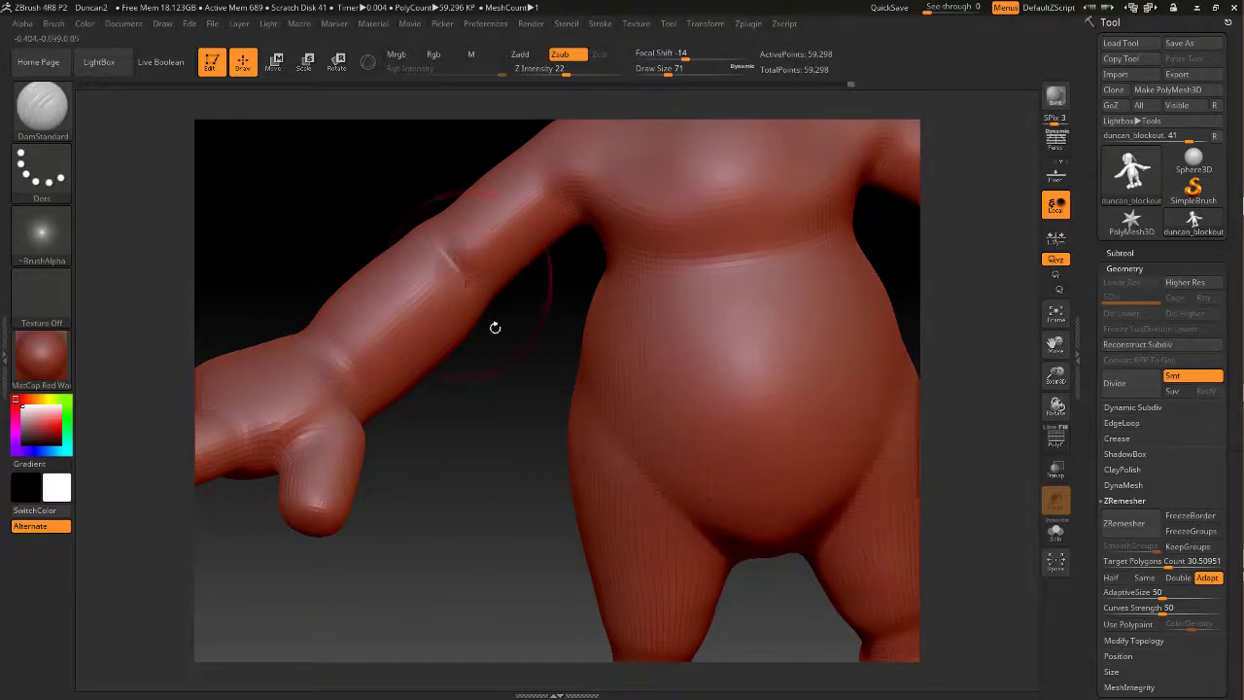
left_click_drag(495, 328, 444, 223)
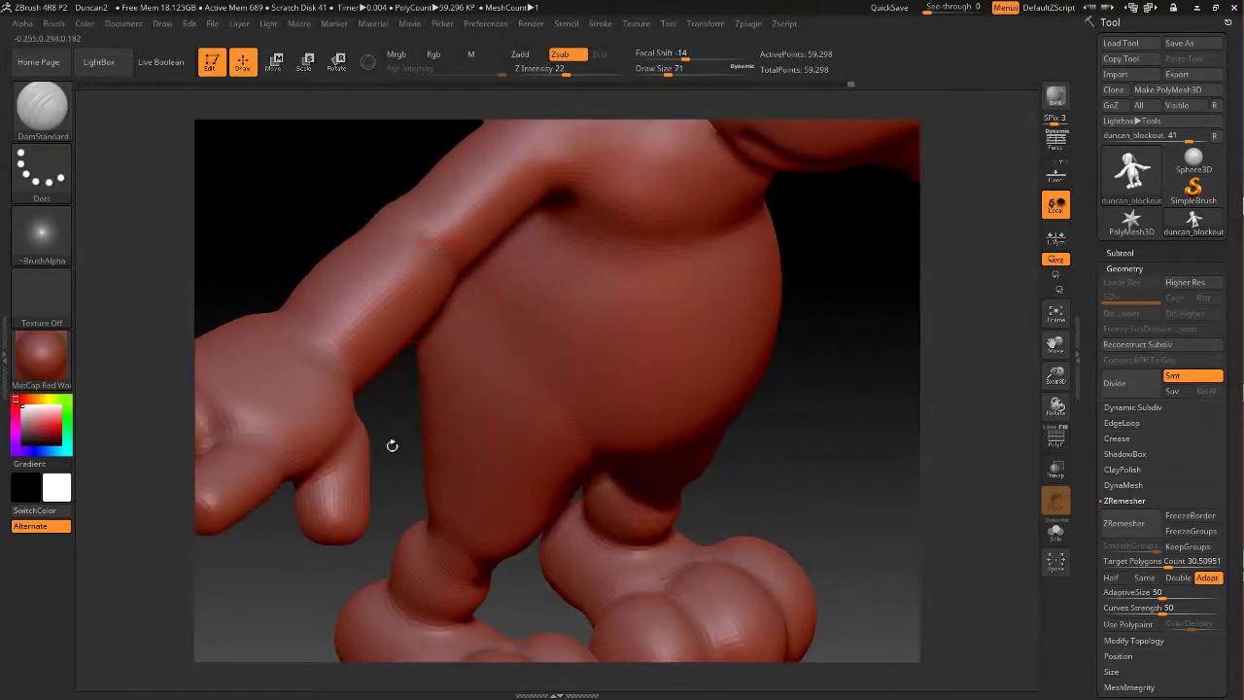
left_click_drag(391, 445, 453, 284)
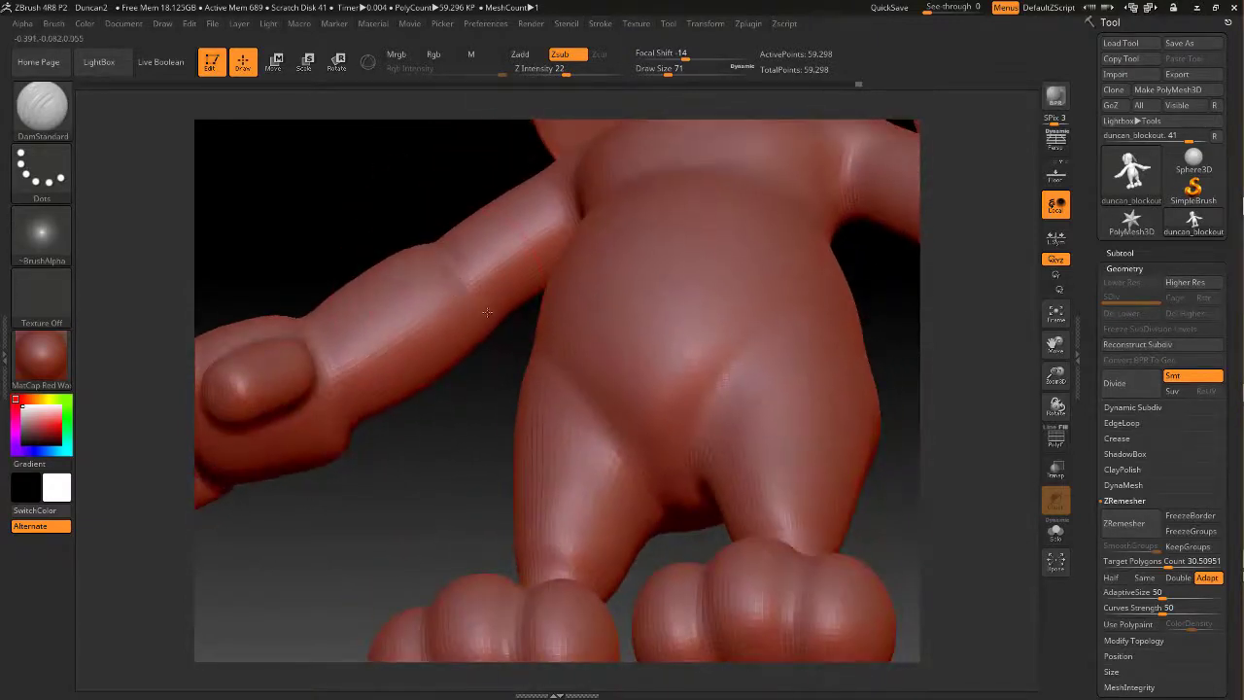
left_click_drag(394, 179, 510, 235)
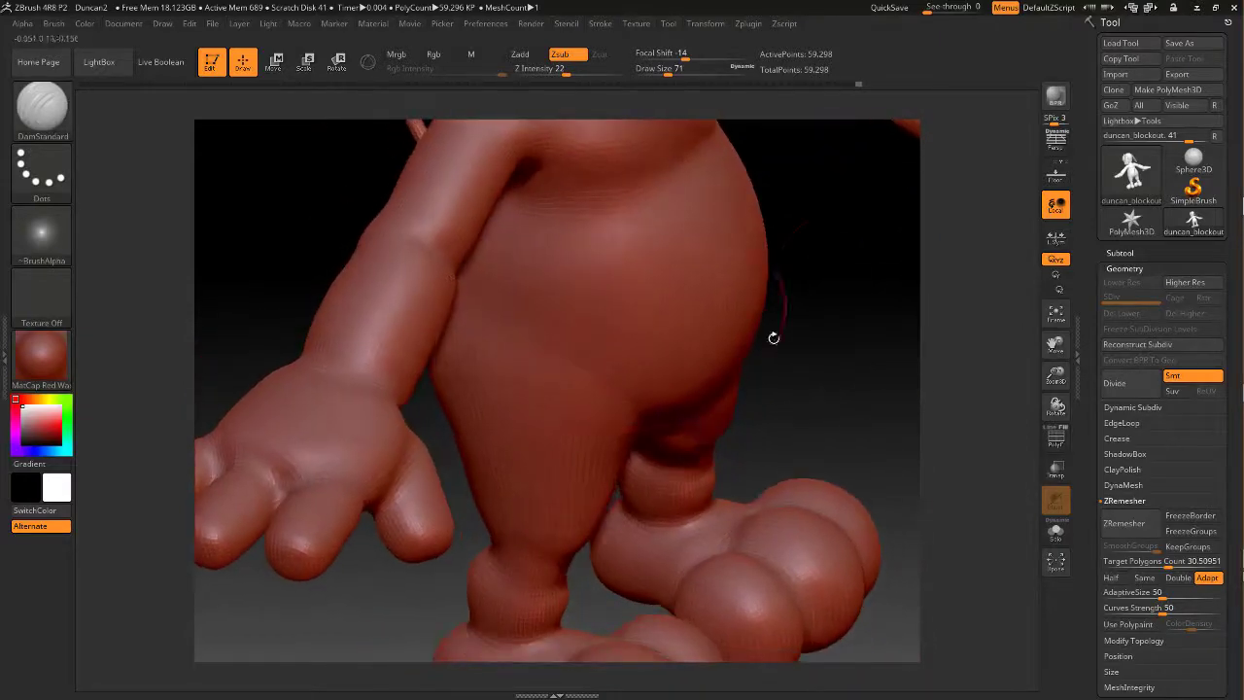
Carve the knee crease above the lower leg with DamStandard and soften it with the Smooth brush
left_click_drag(864, 225, 690, 337)
left_click_drag(496, 397, 679, 349, "alt")
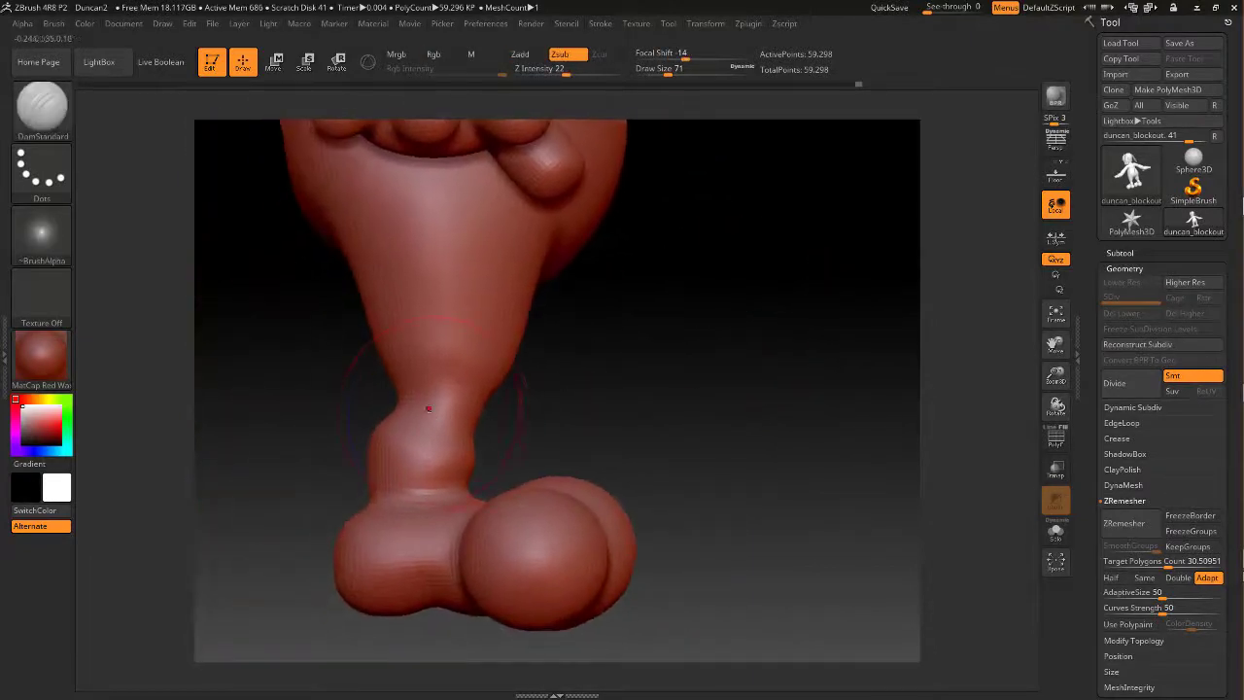
key("shift")
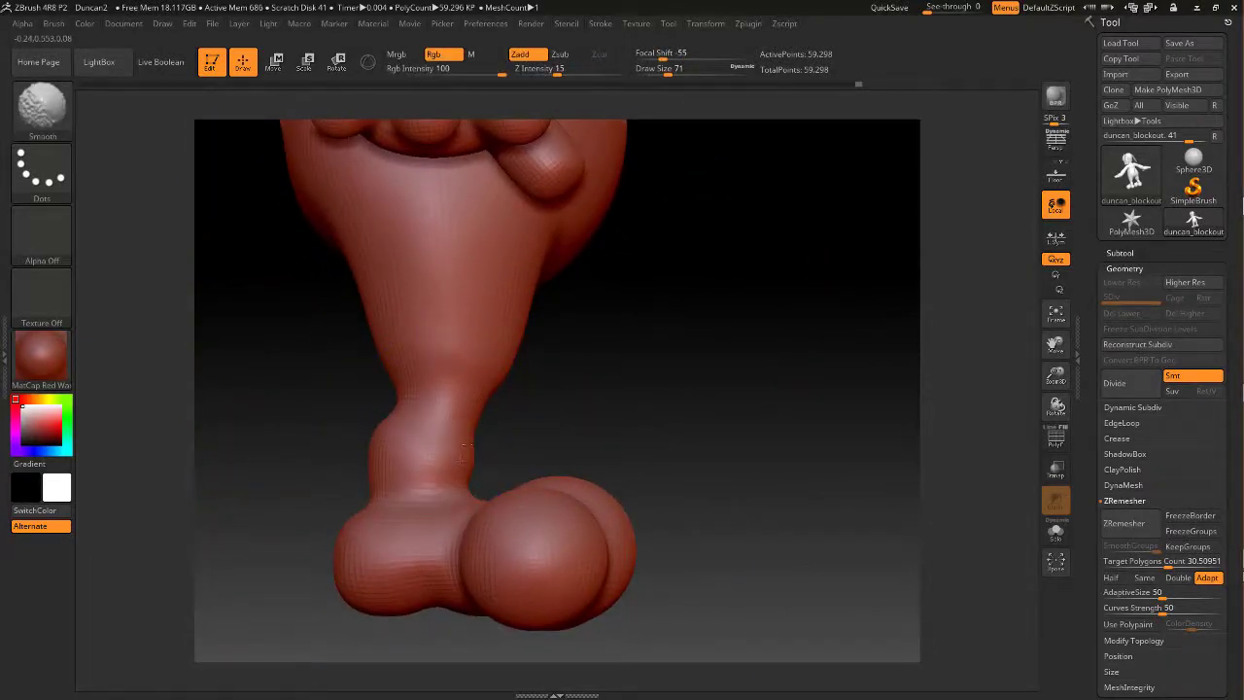
left_click_drag(477, 405, 524, 407, "shift")
Reshape the knee and lower leg contours with the Move brush at draw size 31
left_click(49, 119)
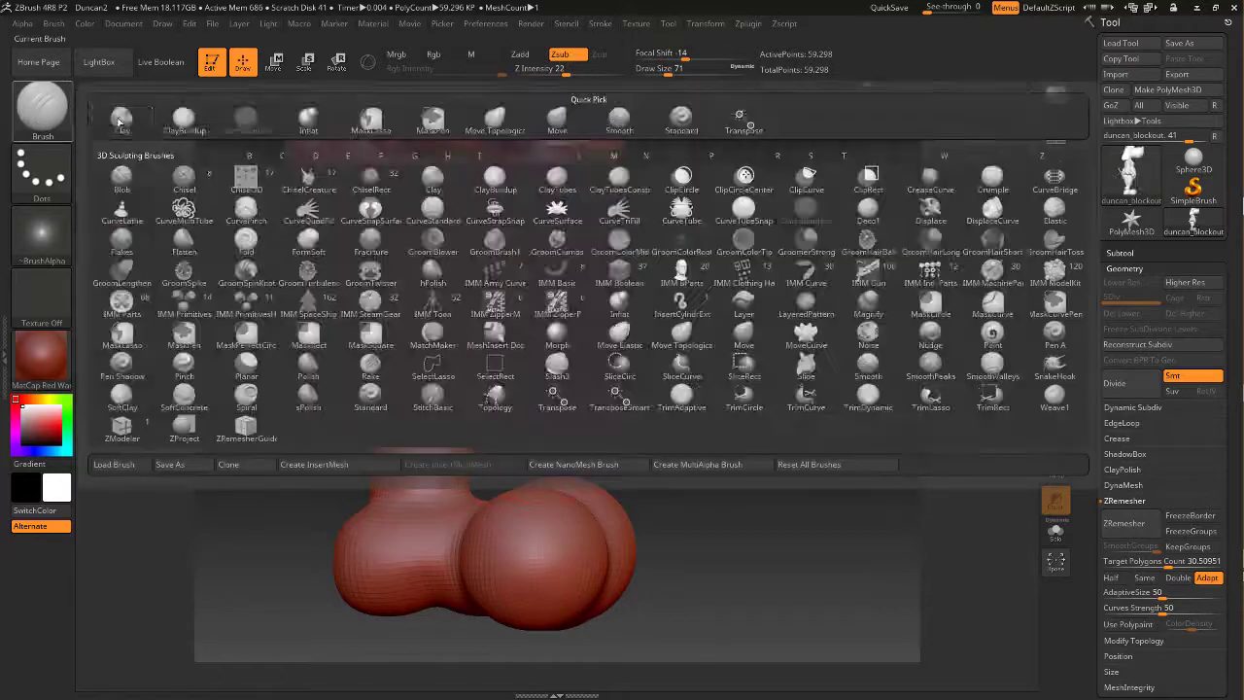
left_click(557, 120)
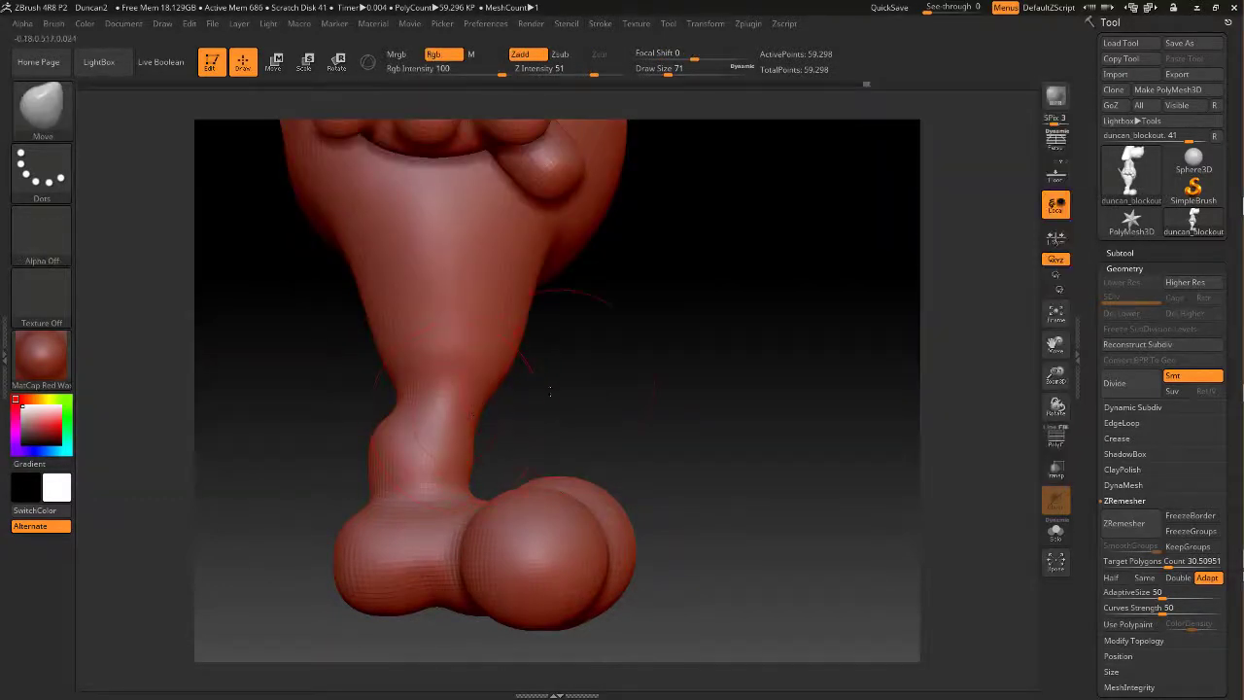
left_click_drag(550, 392, 400, 376)
key("space")
left_click_drag(496, 420, 510, 421)
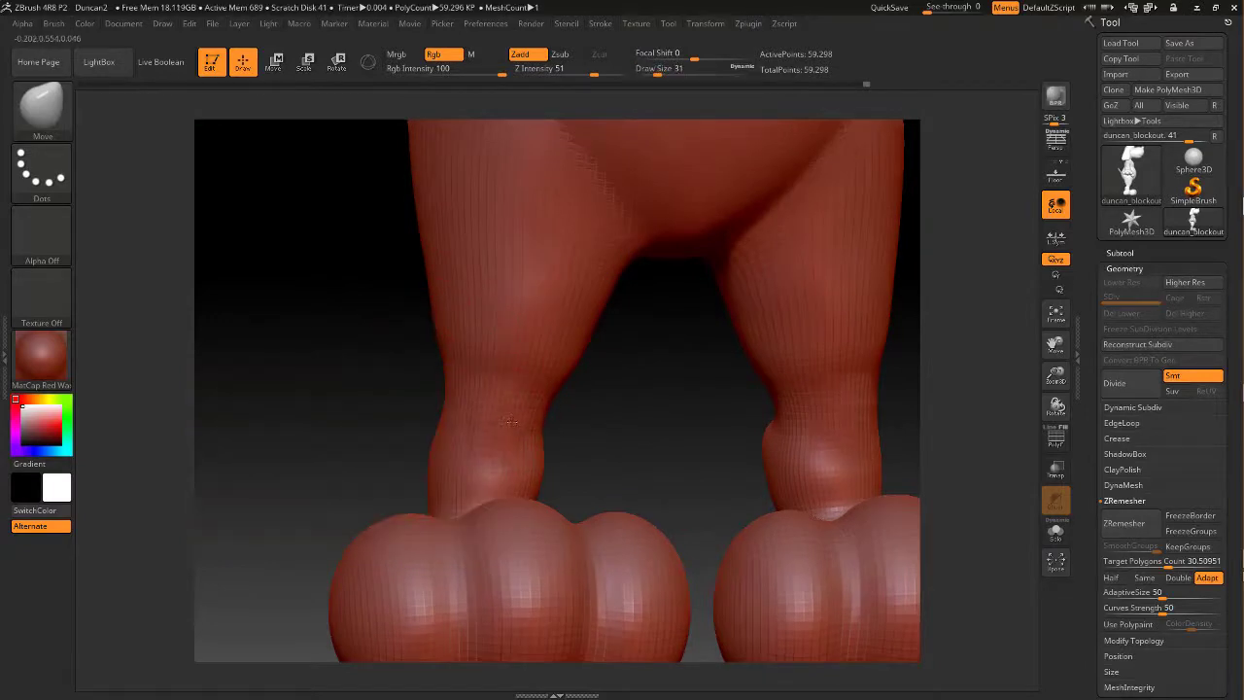
left_click_drag(543, 380, 533, 377, "shift")
Refine and smooth the knees using the Move brush at draw size 29 with focal shift -7
key("space")
mouse_move(515, 426)
left_mouse_down()
mouse_move(497, 443)
mouse_move(492, 412)
mouse_move(501, 425)
left_mouse_up()
key("space")
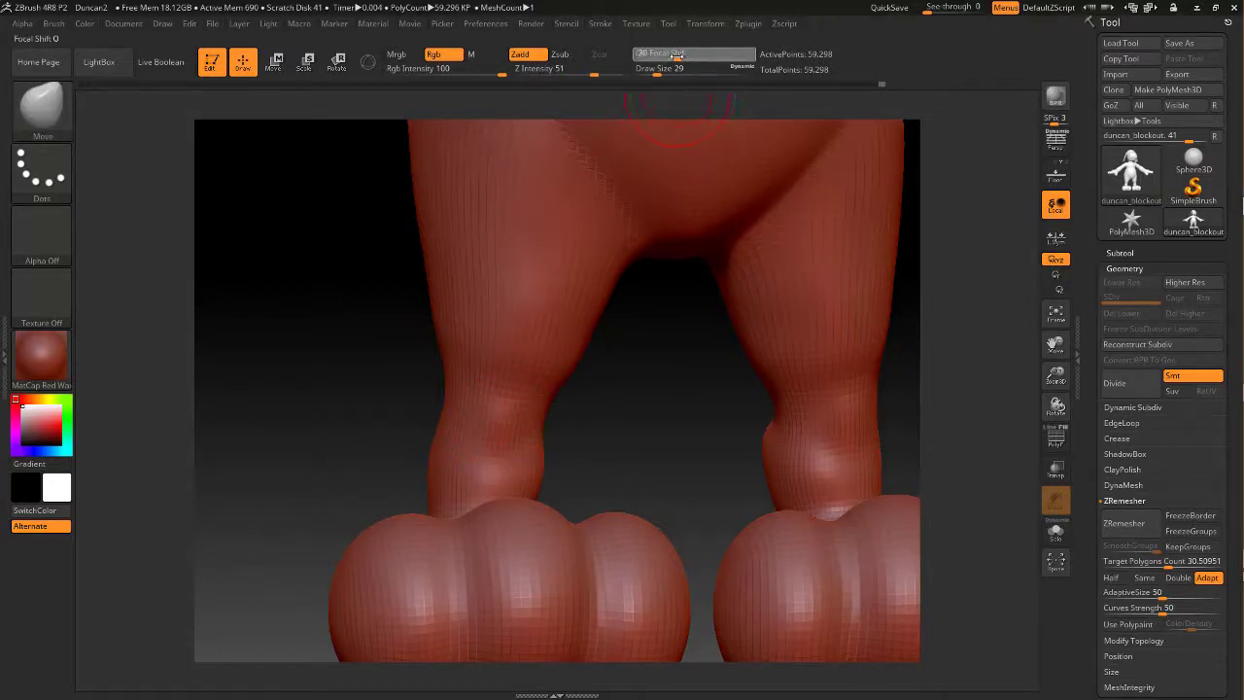
left_click_drag(676, 56, 668, 57)
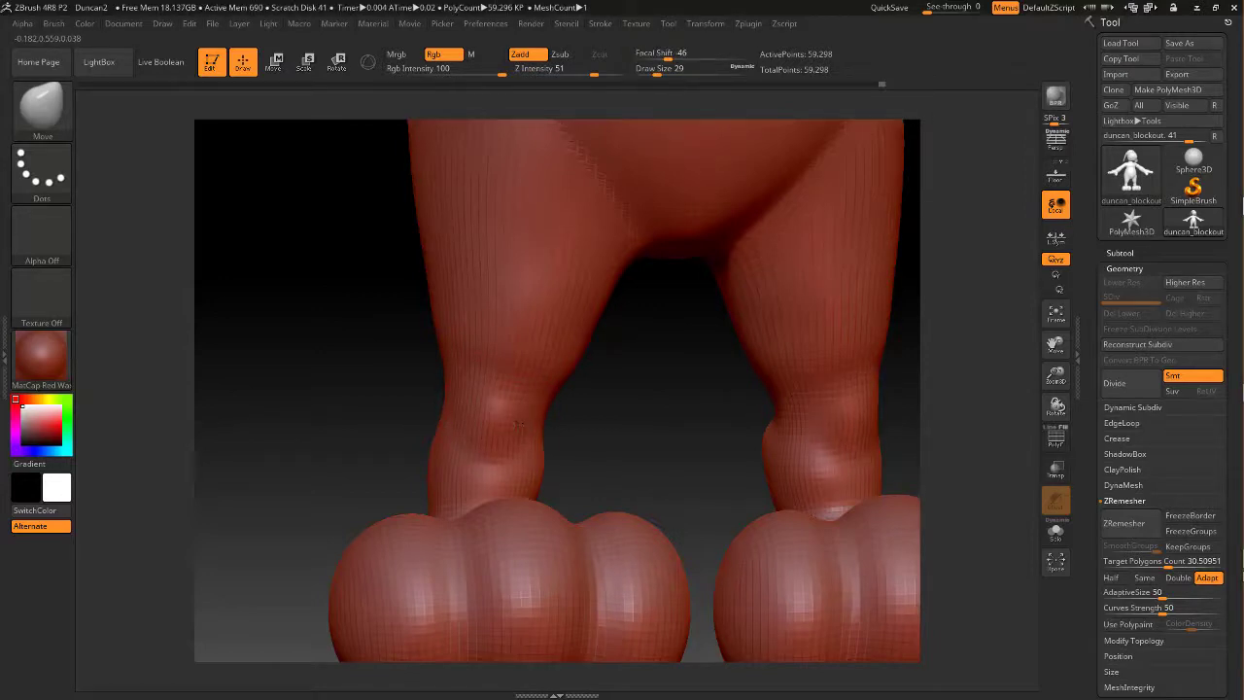
key("shift")
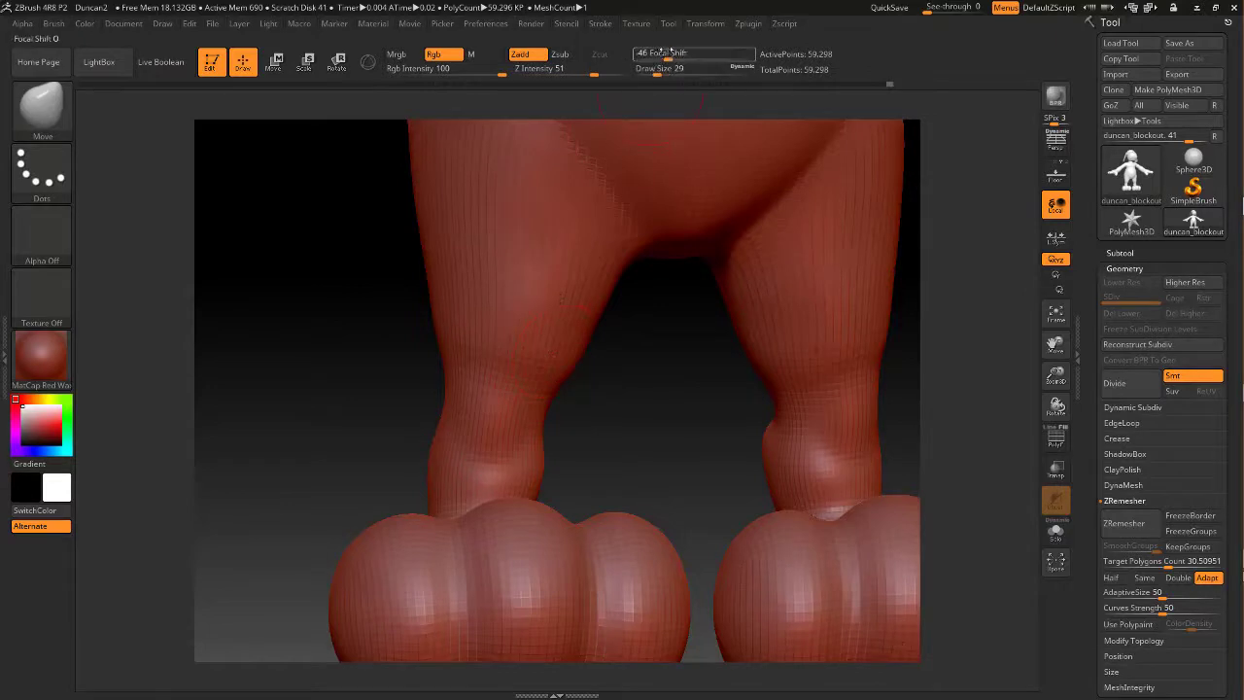
left_click_drag(667, 59, 661, 58)
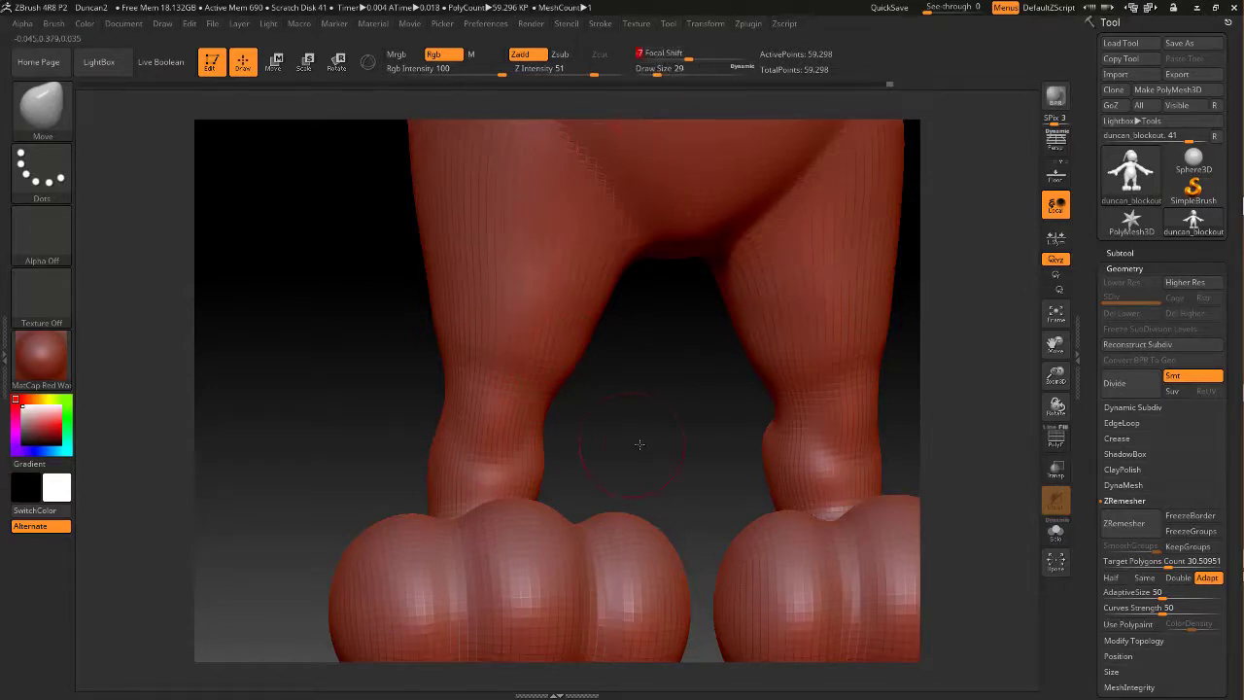
left_click_drag(638, 444, 725, 438)
key("shift")
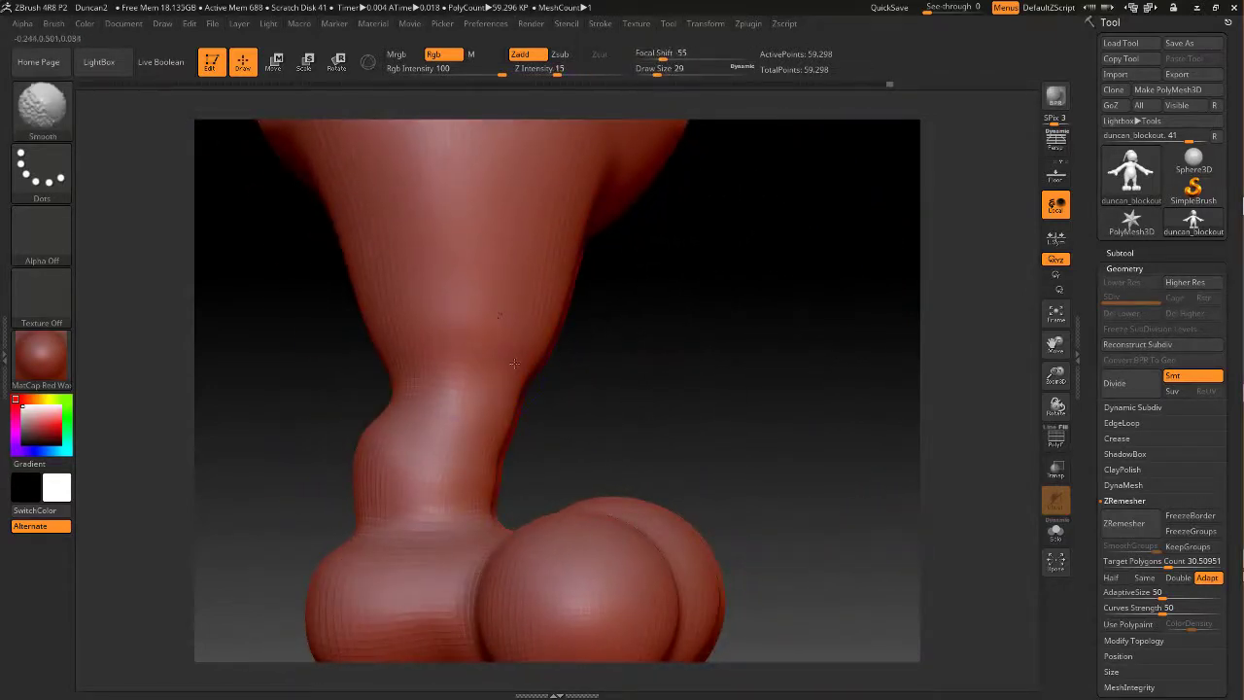
Carve creases across the soles of the feet with the DamStandard brush at draw size 29 and smooth them
left_click_drag(661, 402, 622, 466, "alt")
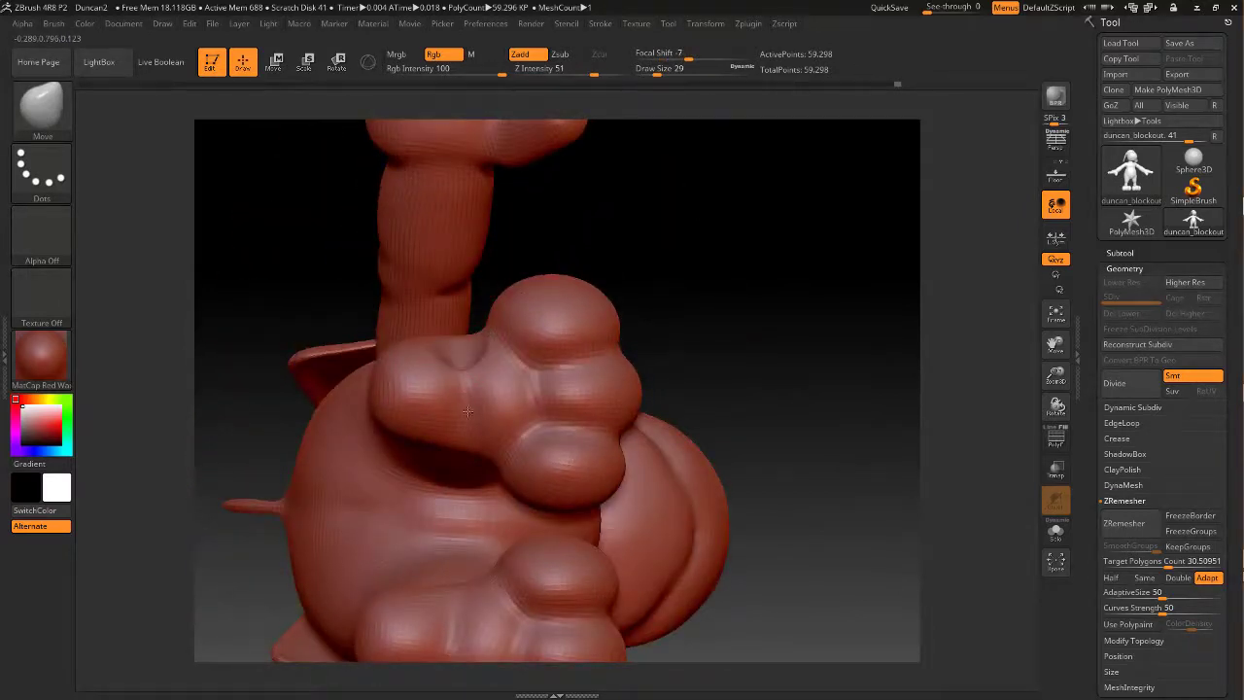
key("ctrl")
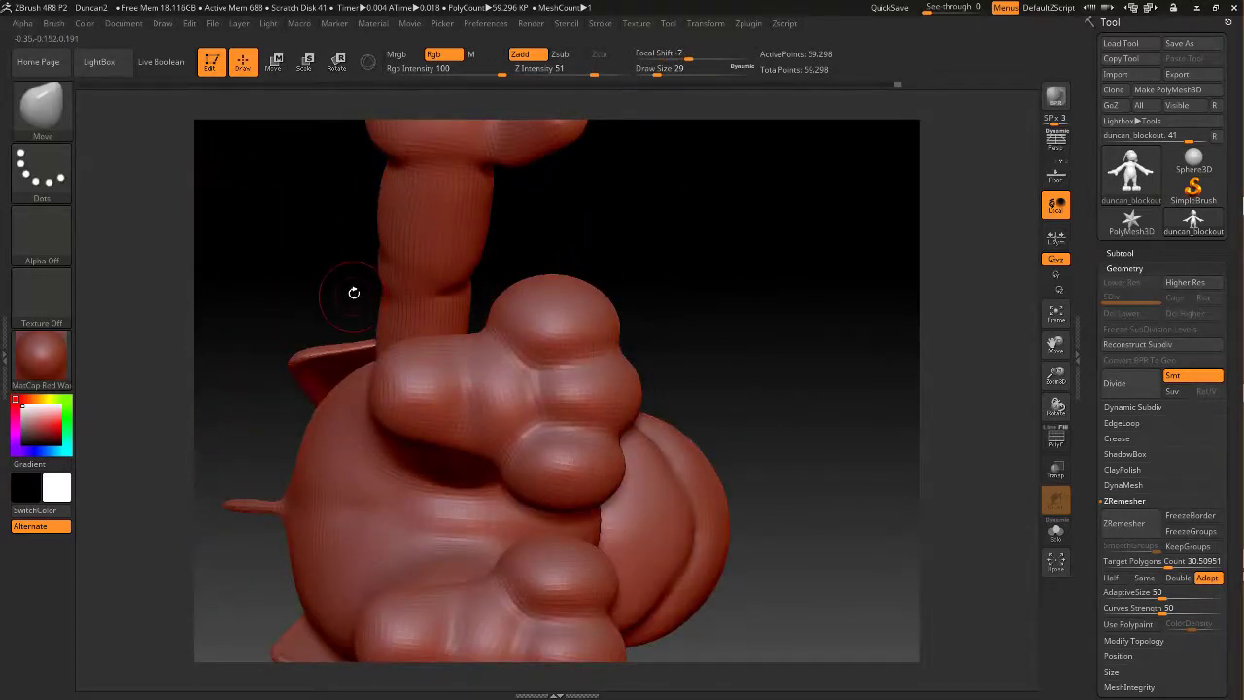
key("b")
key("d")
key("s")
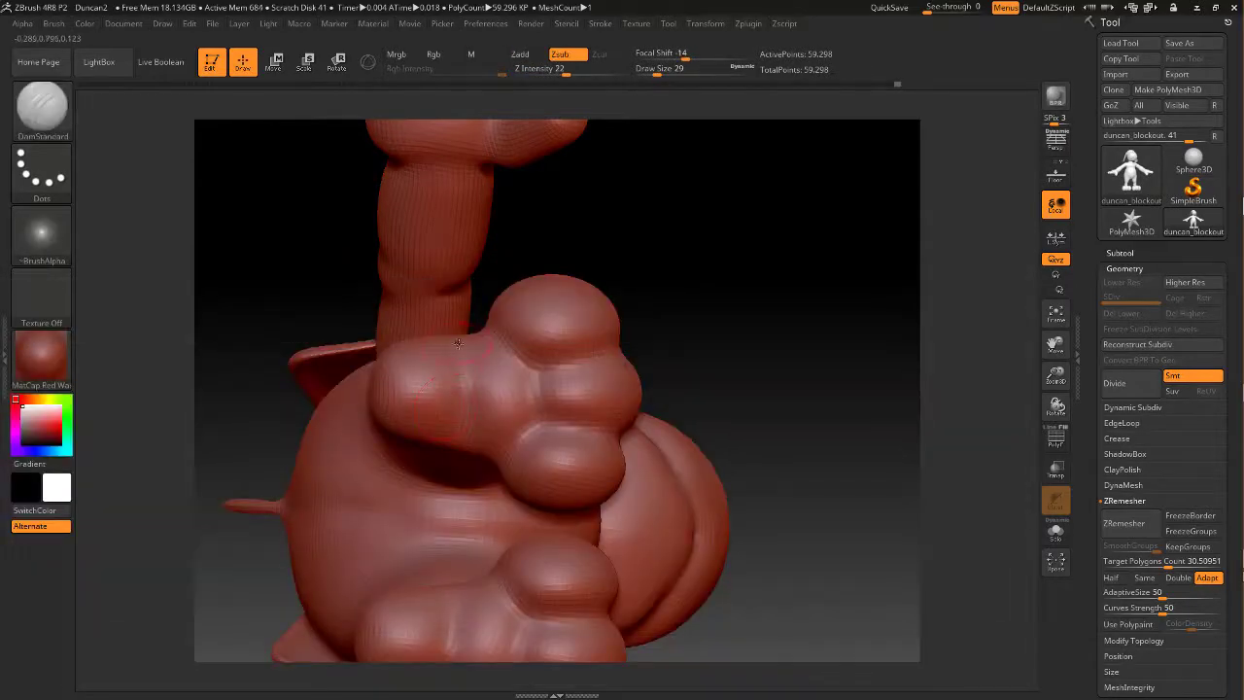
key("shift")
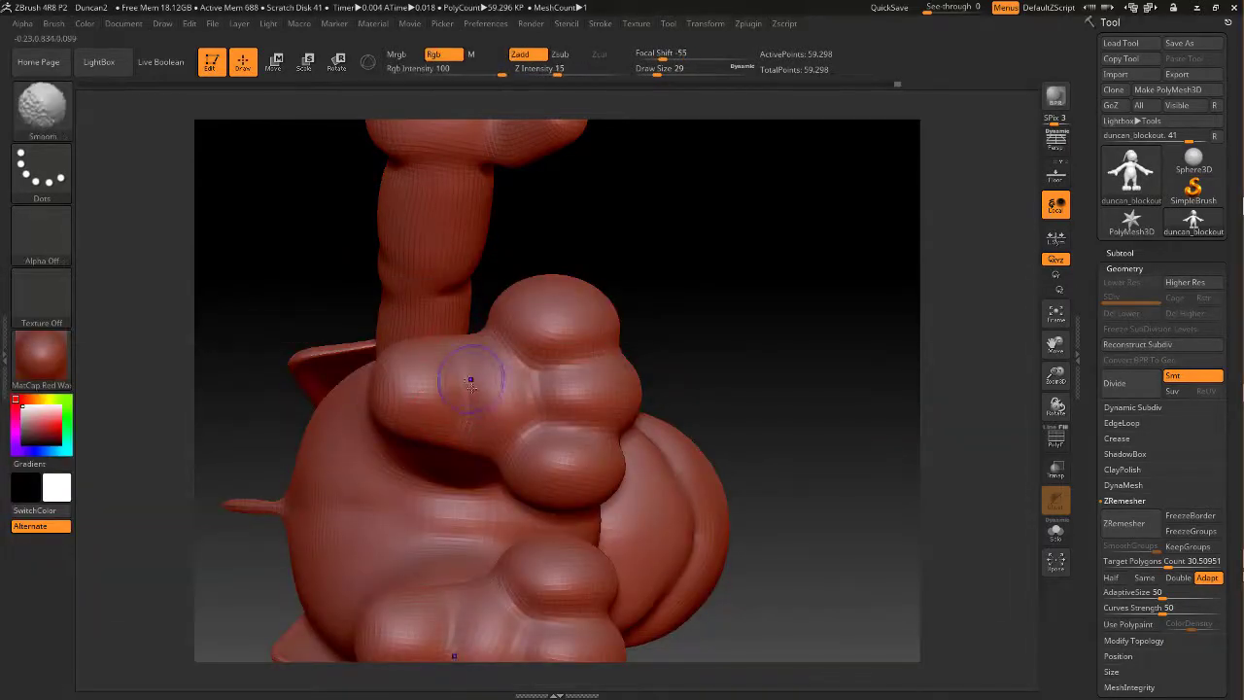
Examine the feet and the whole figure, comparing the sculpt with earlier states in the undo history
mouse_move(731, 335)
left_mouse_down()
mouse_move(642, 345)
mouse_move(593, 399)
mouse_move(625, 414)
mouse_move(544, 389)
mouse_move(437, 321)
mouse_move(411, 272)
mouse_move(408, 369)
mouse_move(532, 473)
left_mouse_up()
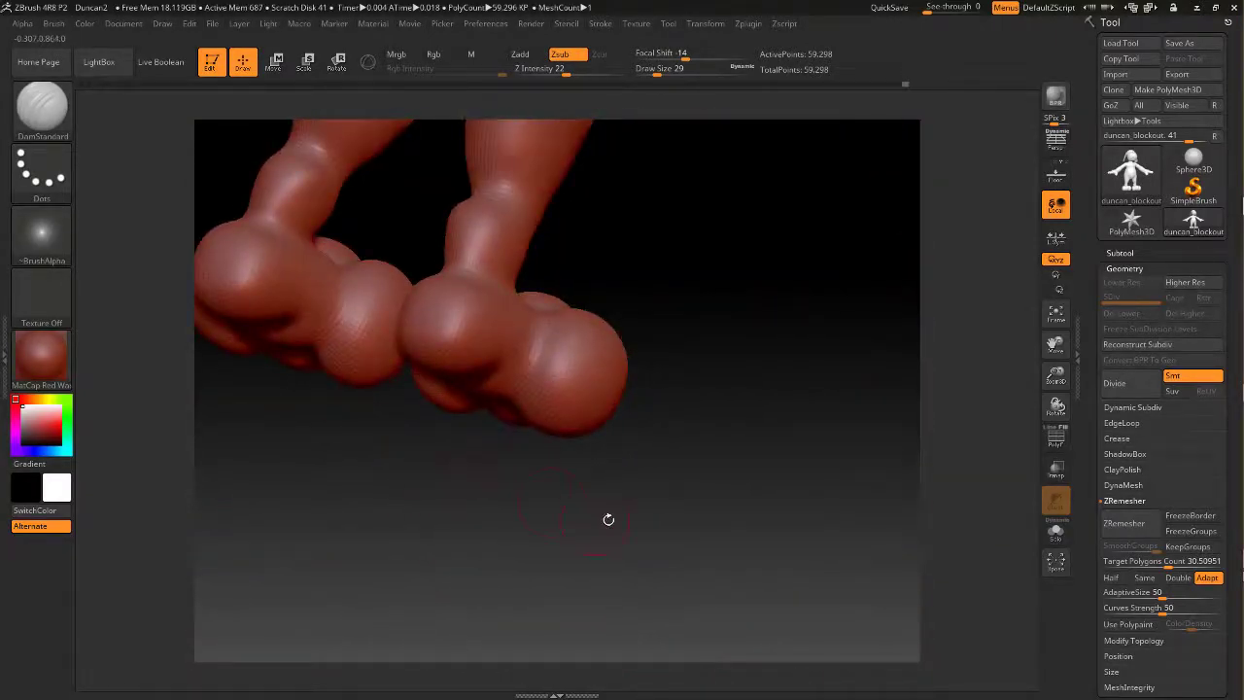
mouse_move(608, 518)
left_mouse_down()
mouse_move(557, 522)
mouse_move(515, 505)
mouse_move(499, 454)
mouse_move(574, 474)
mouse_move(594, 511)
mouse_move(594, 563)
left_mouse_up()
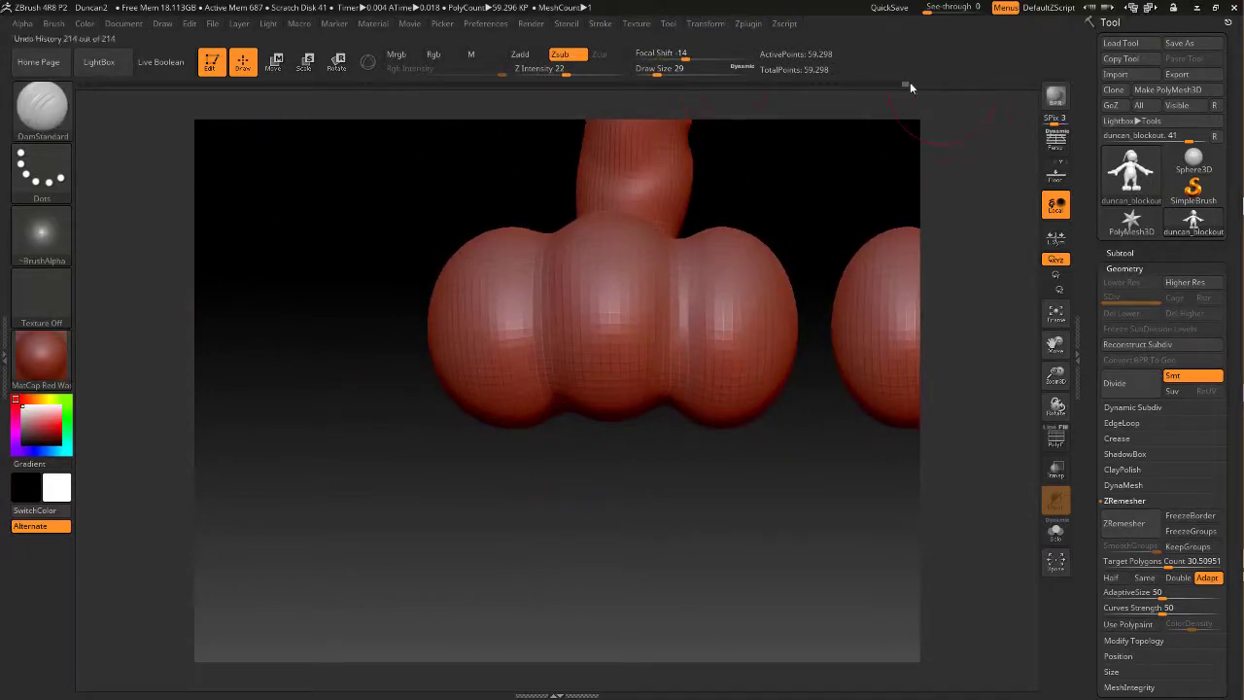
left_click_drag(774, 528, 685, 518, "alt")
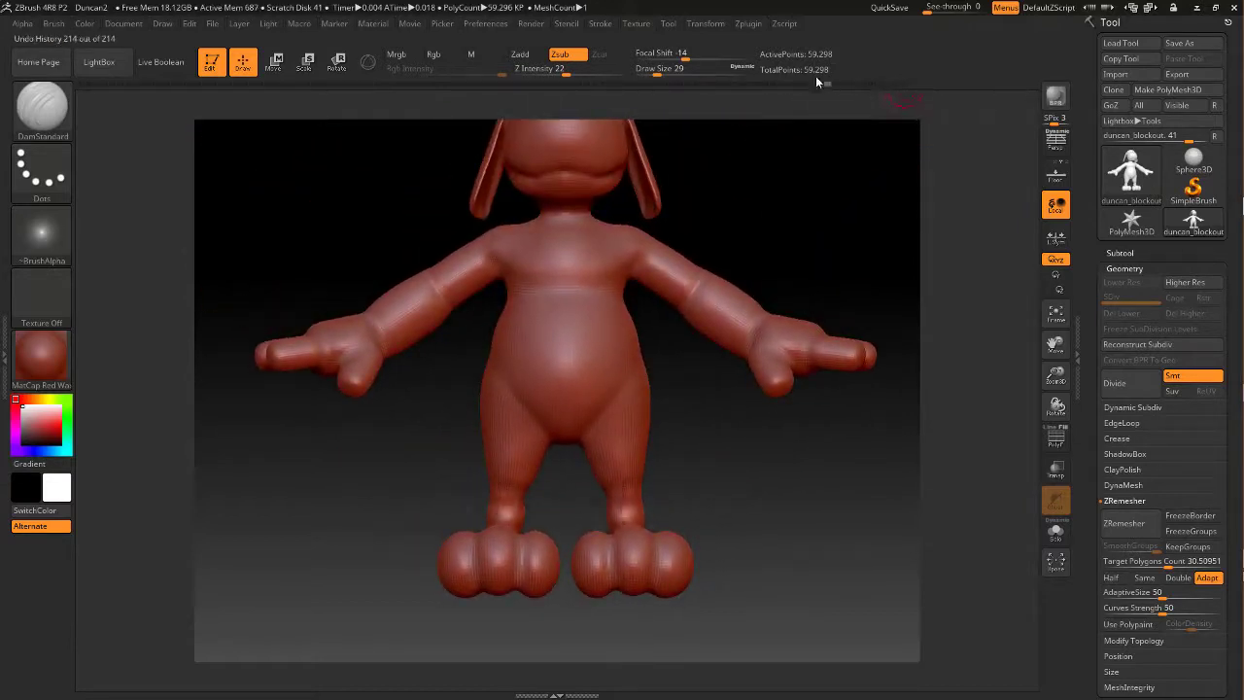
left_click_drag(752, 80, 698, 83)
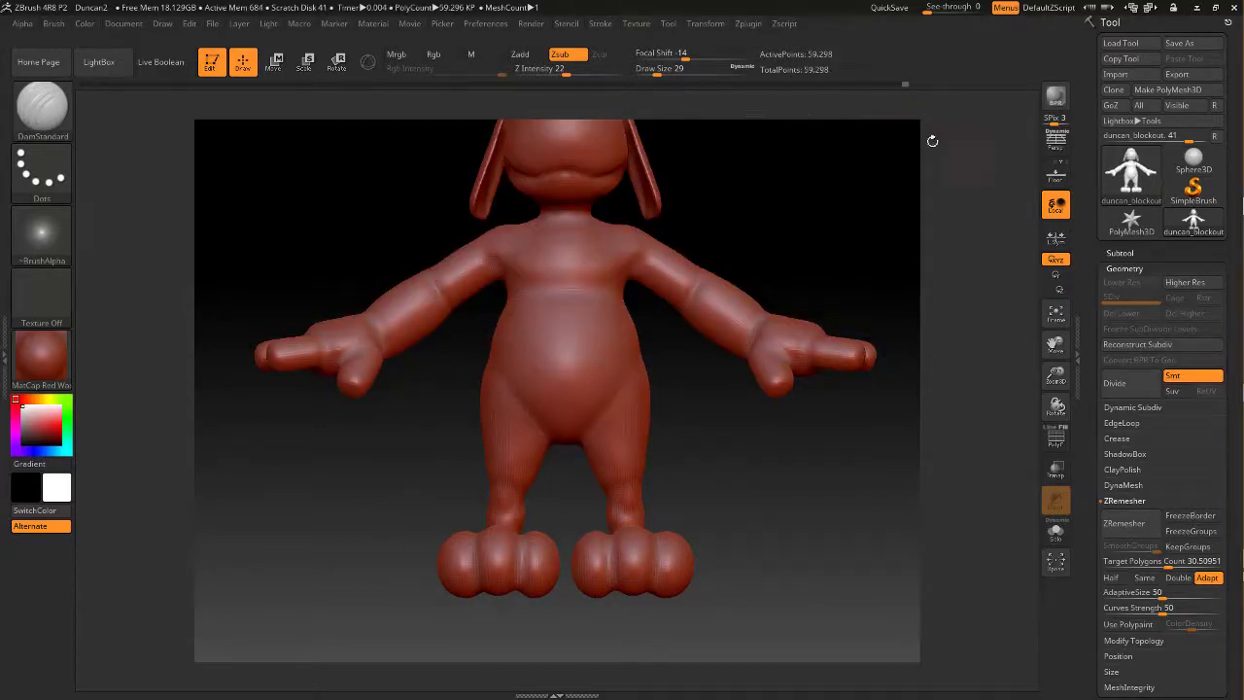
Deepen the grooves between the toes on top of the feet with the DamStandard brush at draw size 29
left_click_drag(765, 471, 629, 554, "alt")
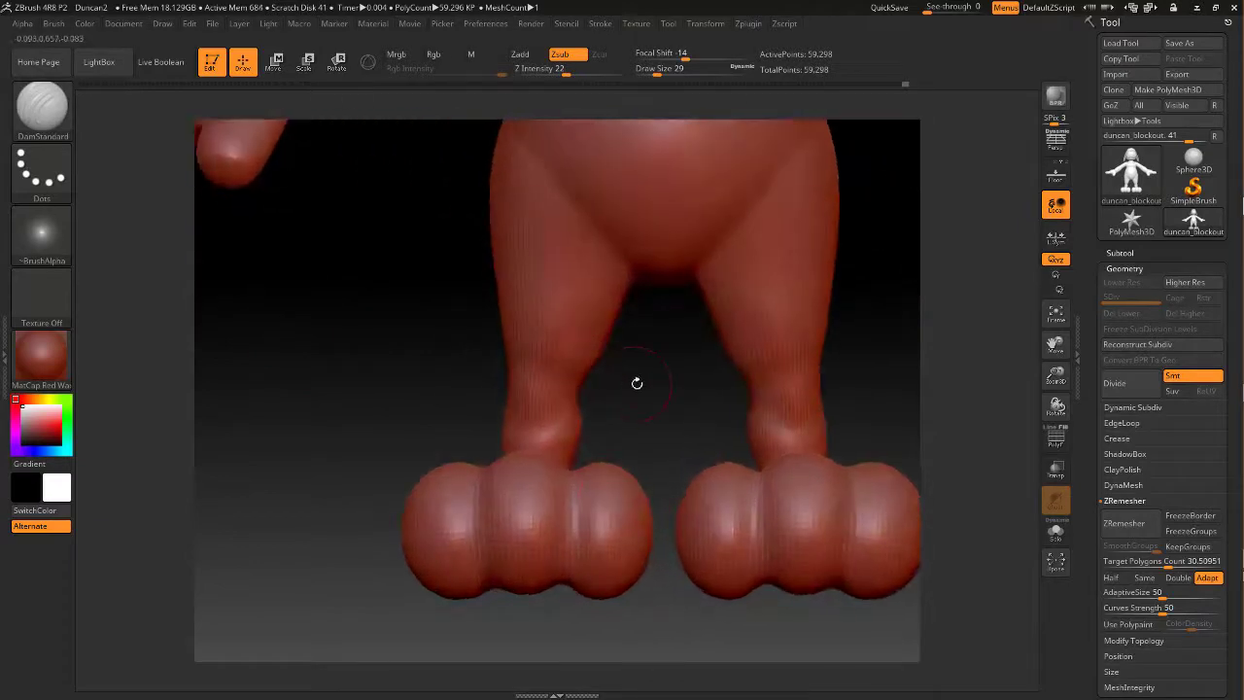
mouse_move(657, 381)
left_mouse_down()
mouse_move(688, 385)
mouse_move(617, 418)
mouse_move(684, 362)
mouse_move(667, 355)
mouse_move(656, 380)
left_mouse_up()
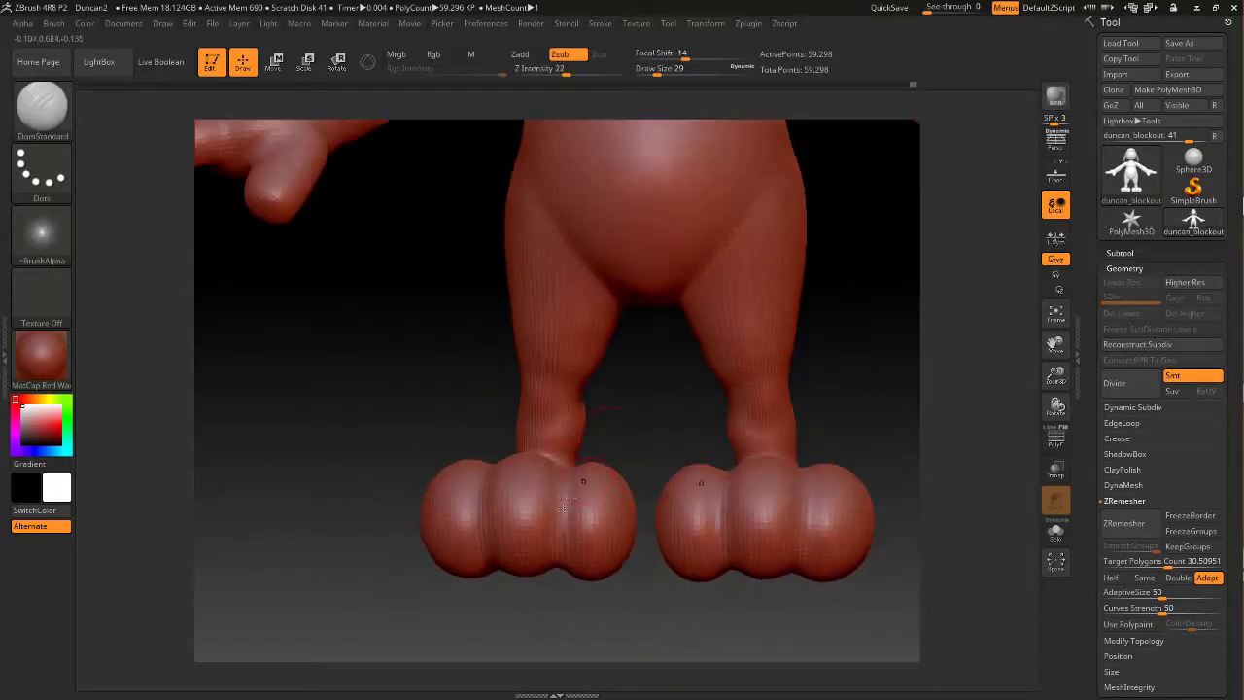
left_click_drag(642, 427, 638, 420)
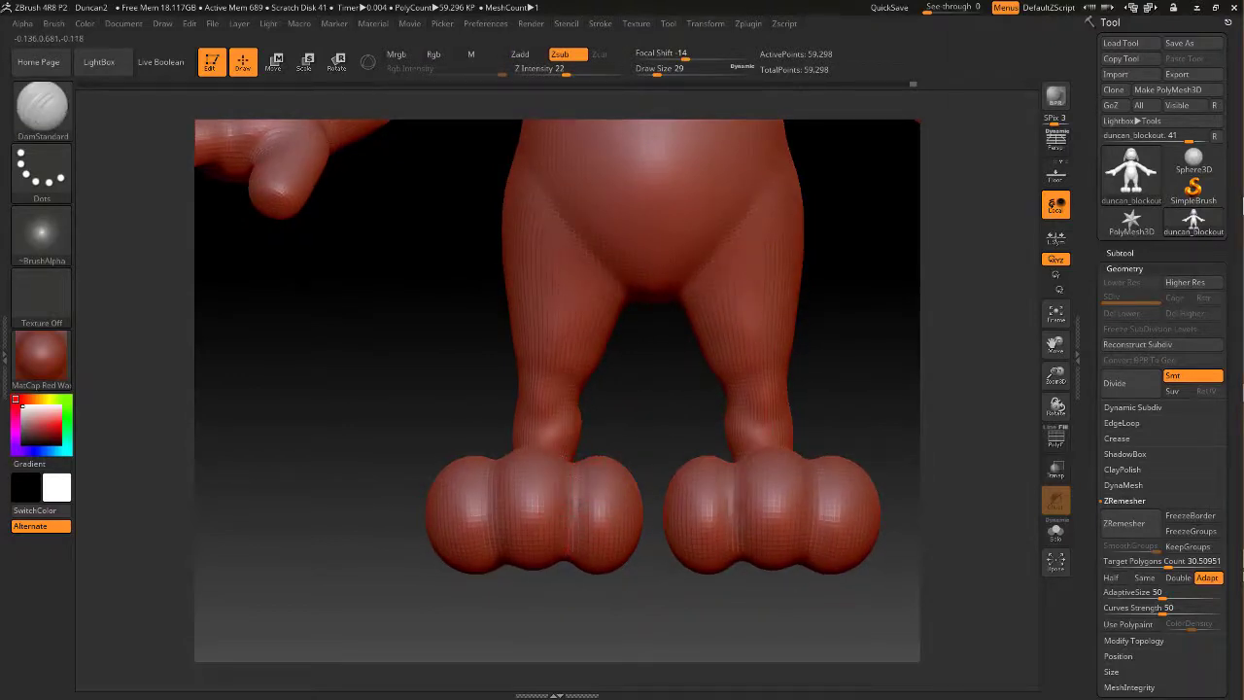
Carve the grooves between the toes around the fronts and undersides of the feet with the DamStandard brush and smooth them
left_click_drag(636, 400, 570, 506)
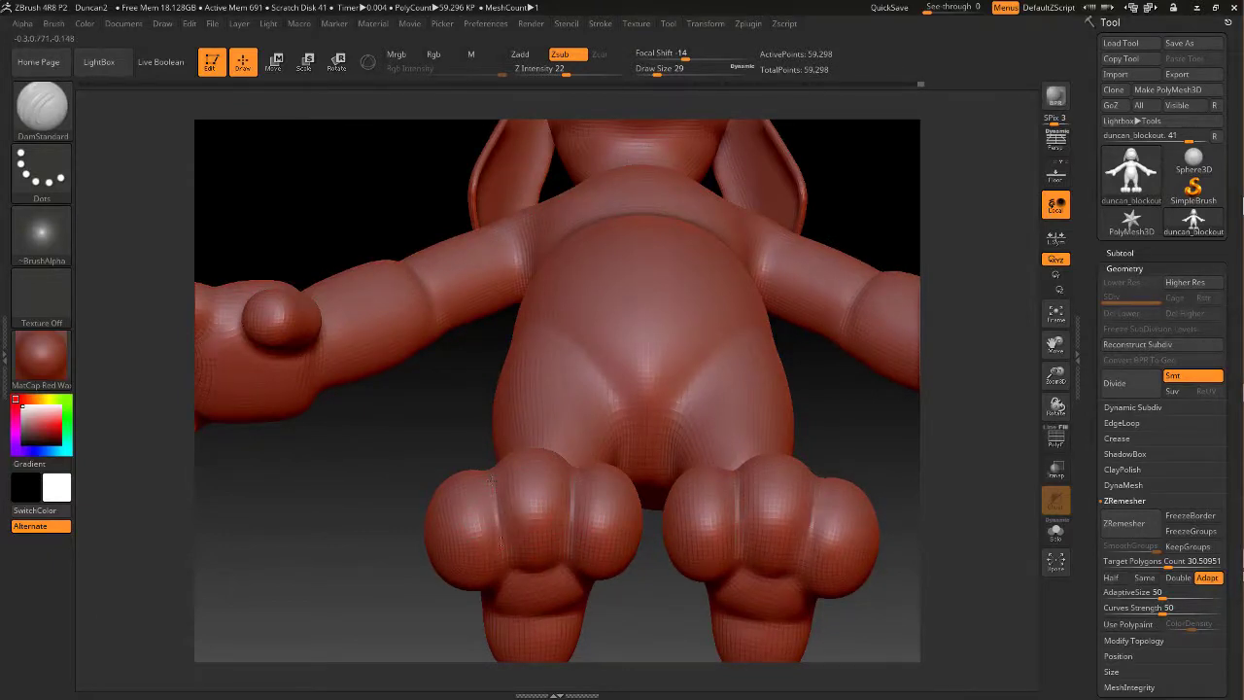
left_click_drag(469, 430, 470, 503)
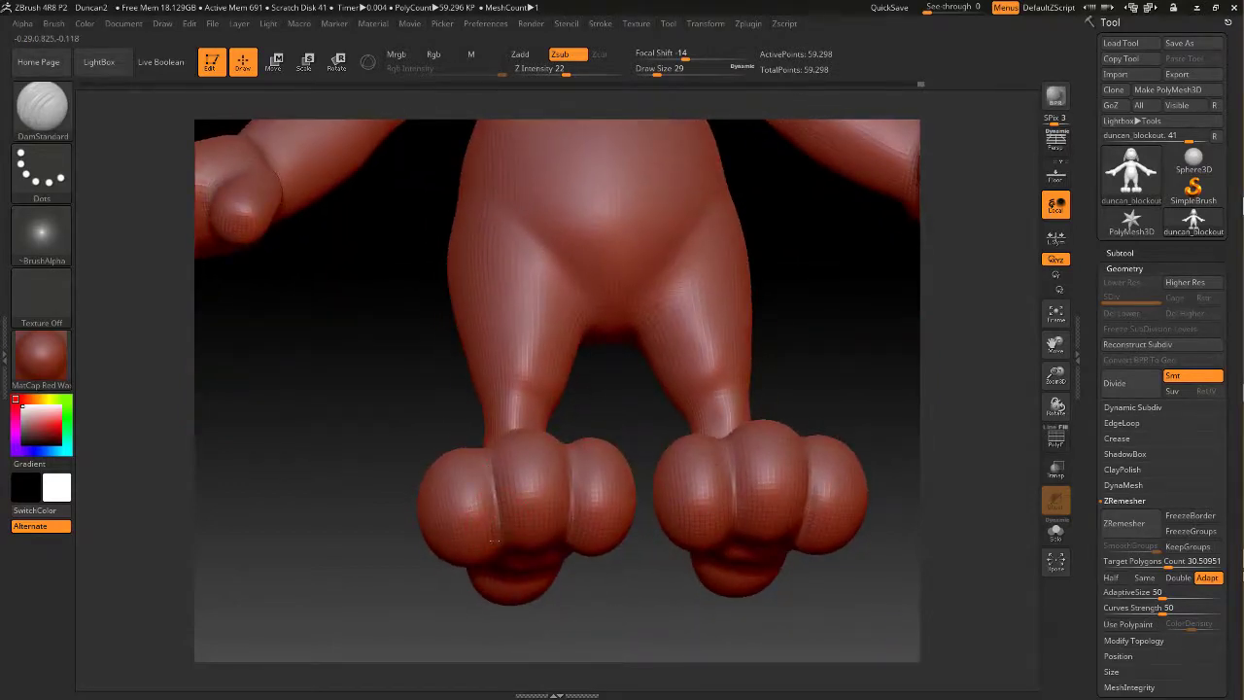
right_click_drag(494, 540, 513, 601)
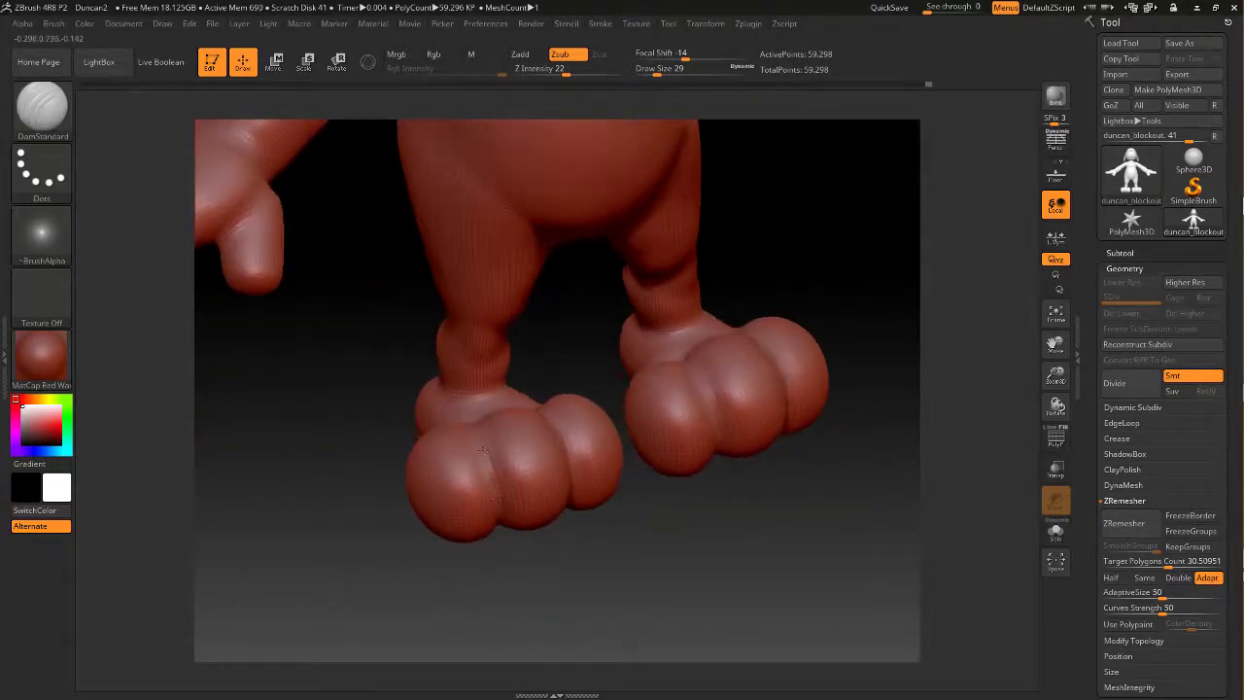
left_click_drag(536, 586, 501, 525)
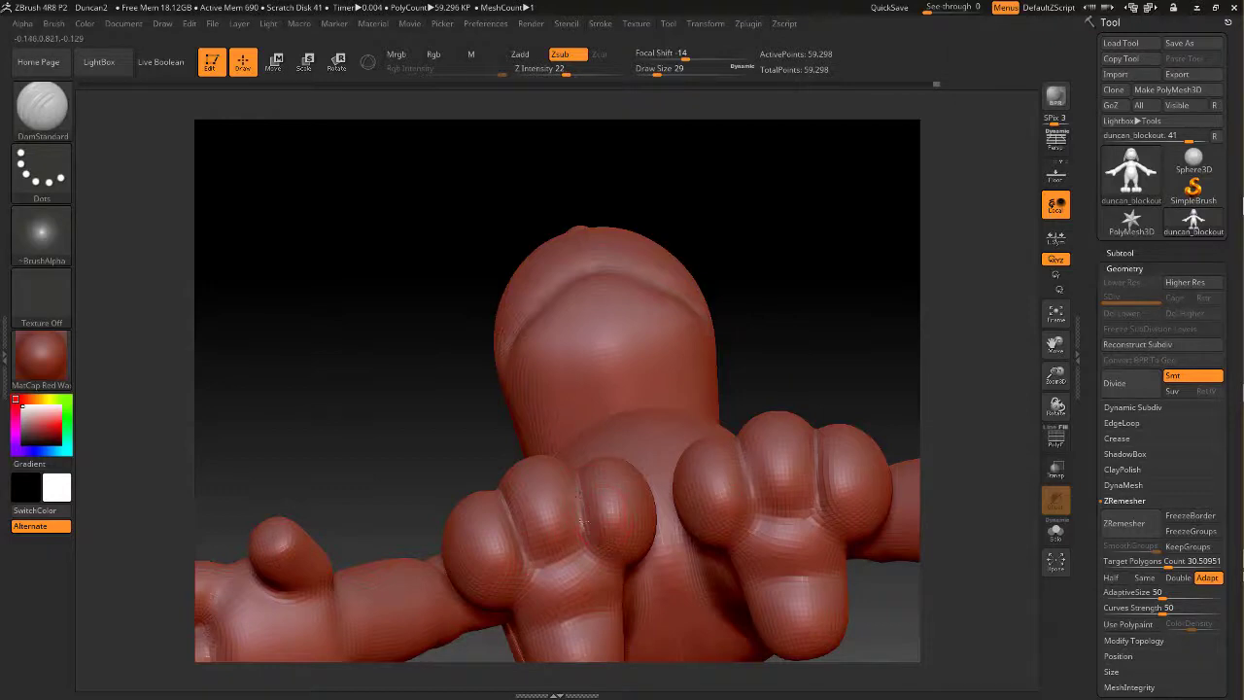
mouse_move(480, 398)
left_mouse_down()
mouse_move(549, 413)
mouse_move(552, 500)
left_mouse_up()
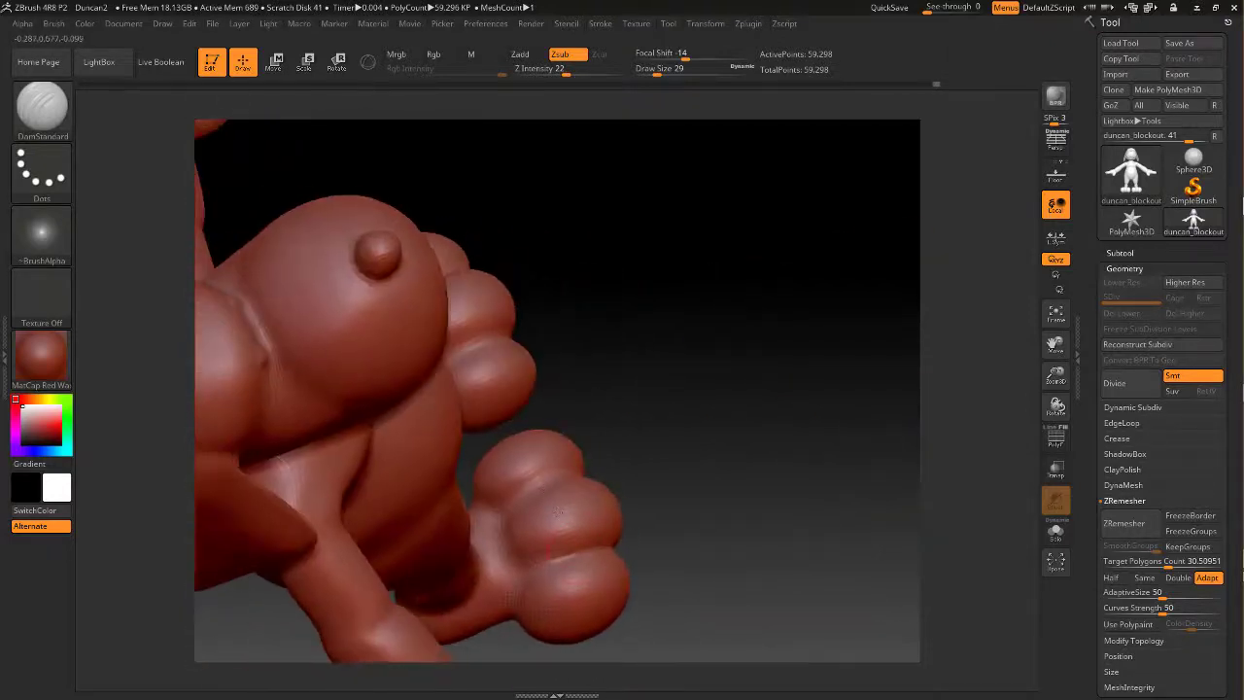
key("shift")
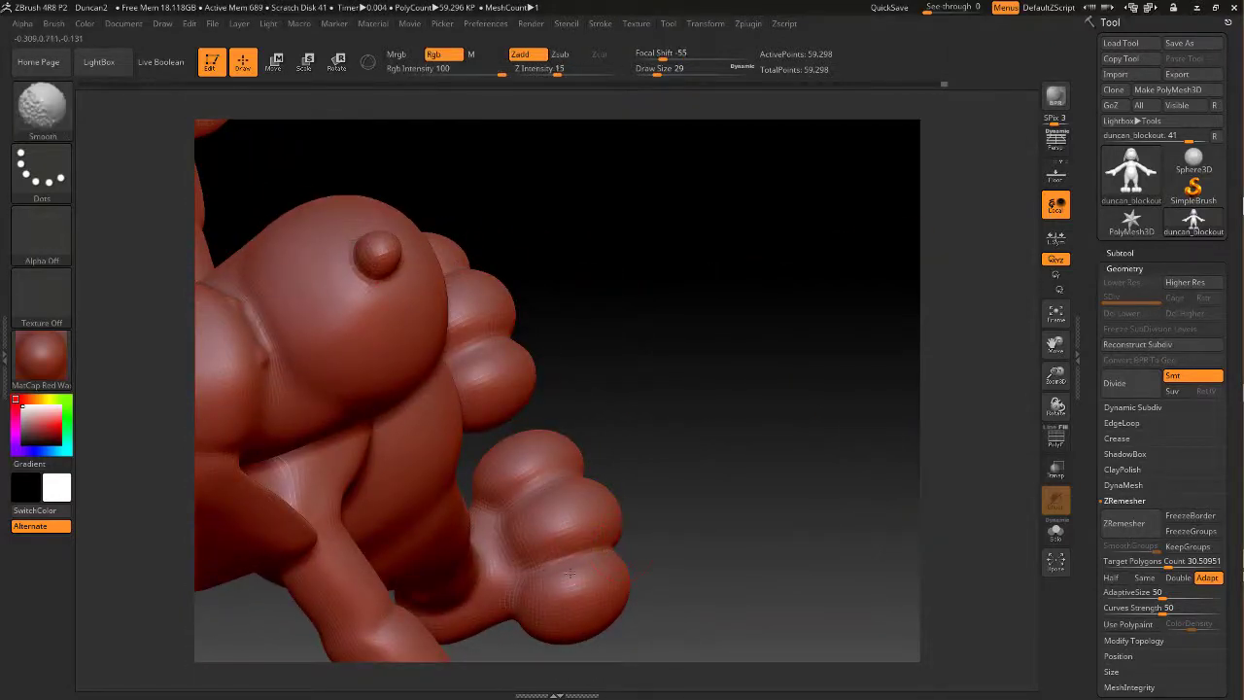
left_click_drag(671, 555, 634, 556)
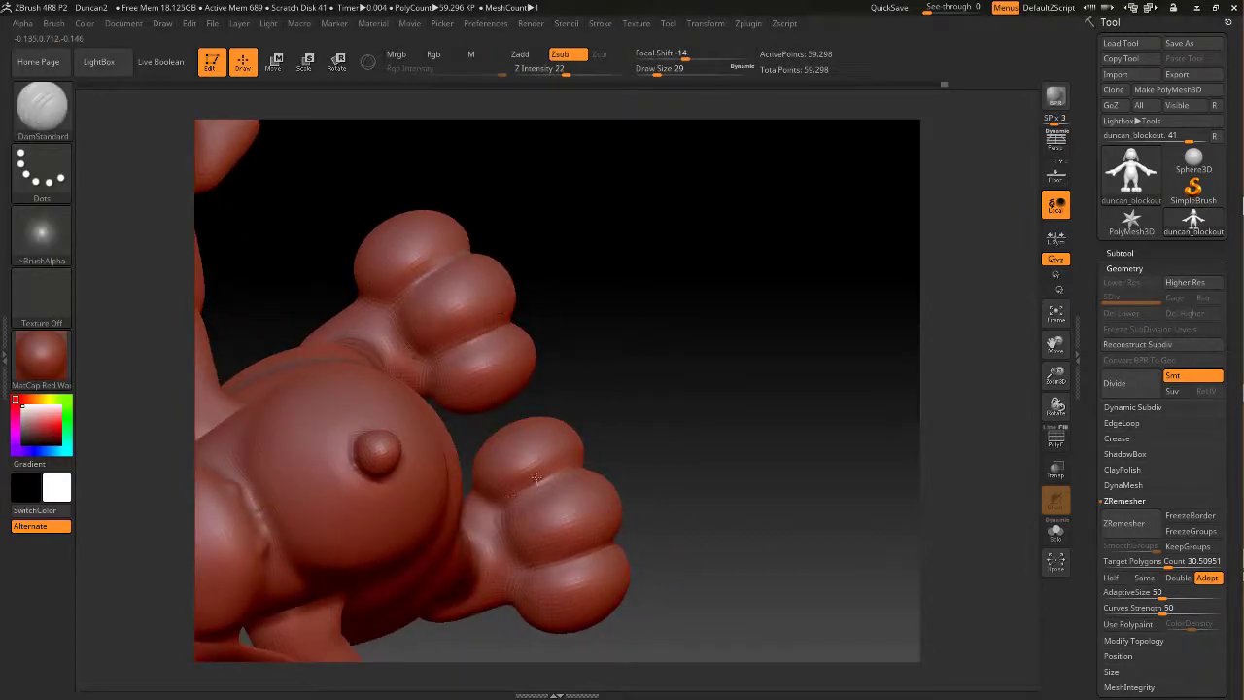
left_click_drag(536, 477, 561, 466)
left_click_drag(546, 484, 556, 500, "shift")
Deepen the mouth crease along the side of the muzzle with the DamStandard brush at draw size 29
left_click_drag(684, 421, 692, 580)
left_click_drag(632, 253, 685, 374)
key("shift")
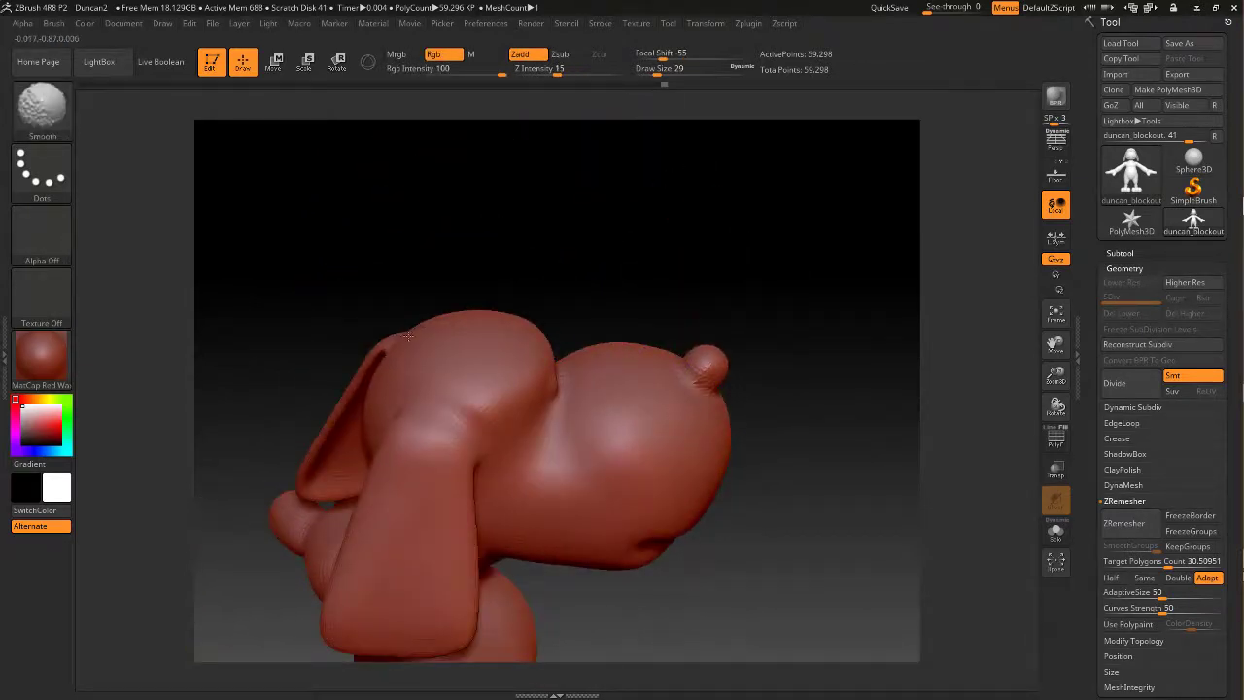
left_click_drag(672, 256, 675, 235)
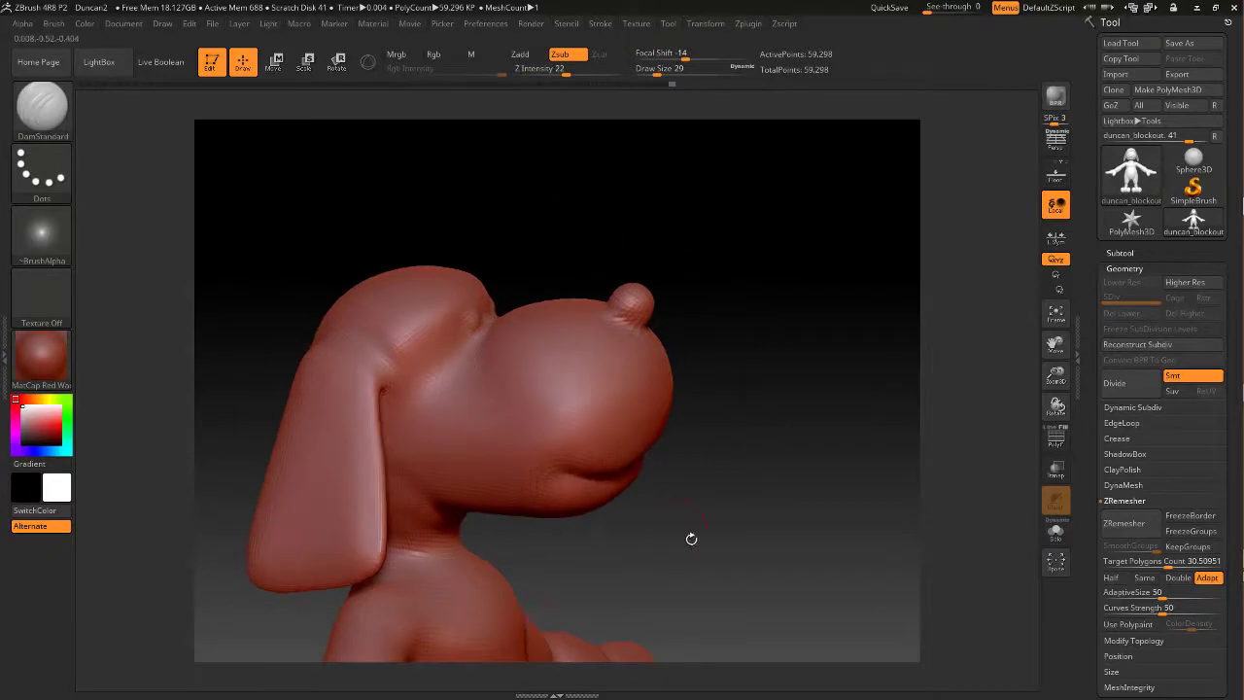
left_click_drag(691, 539, 712, 530)
mouse_move(736, 486)
left_mouse_down("alt")
mouse_move(744, 512)
mouse_move(725, 552)
left_mouse_up("alt")
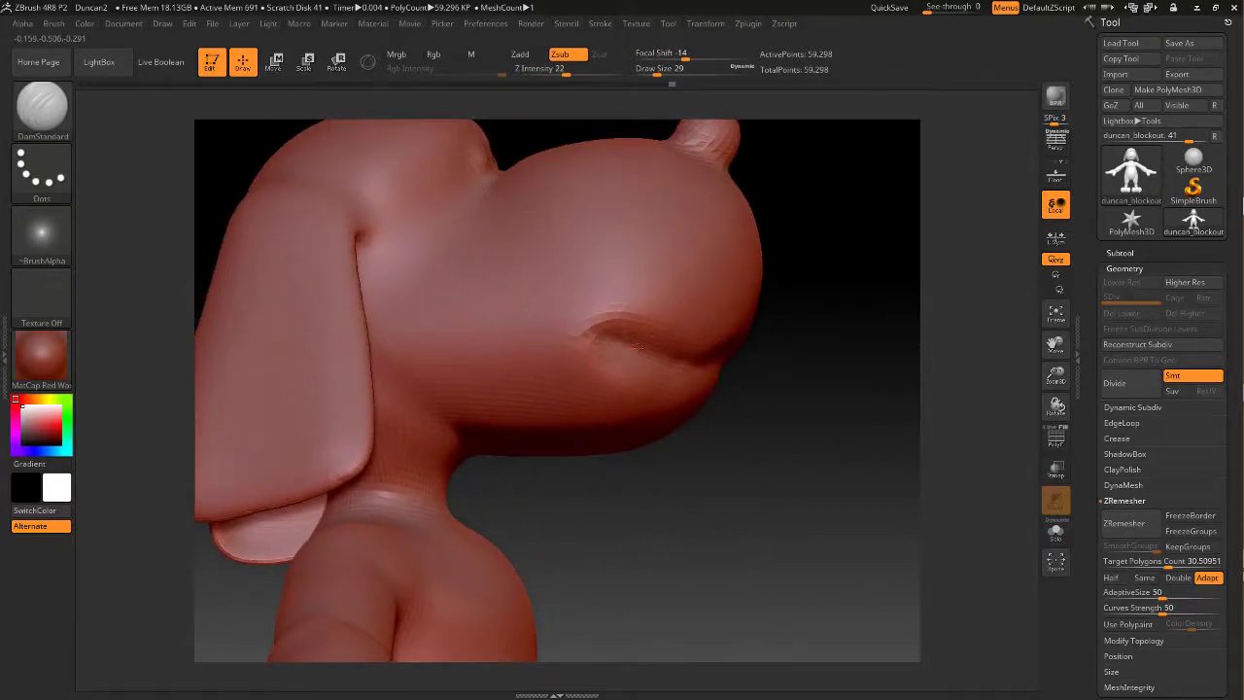
left_click_drag(638, 346, 688, 366)
left_click_drag(768, 414, 717, 406)
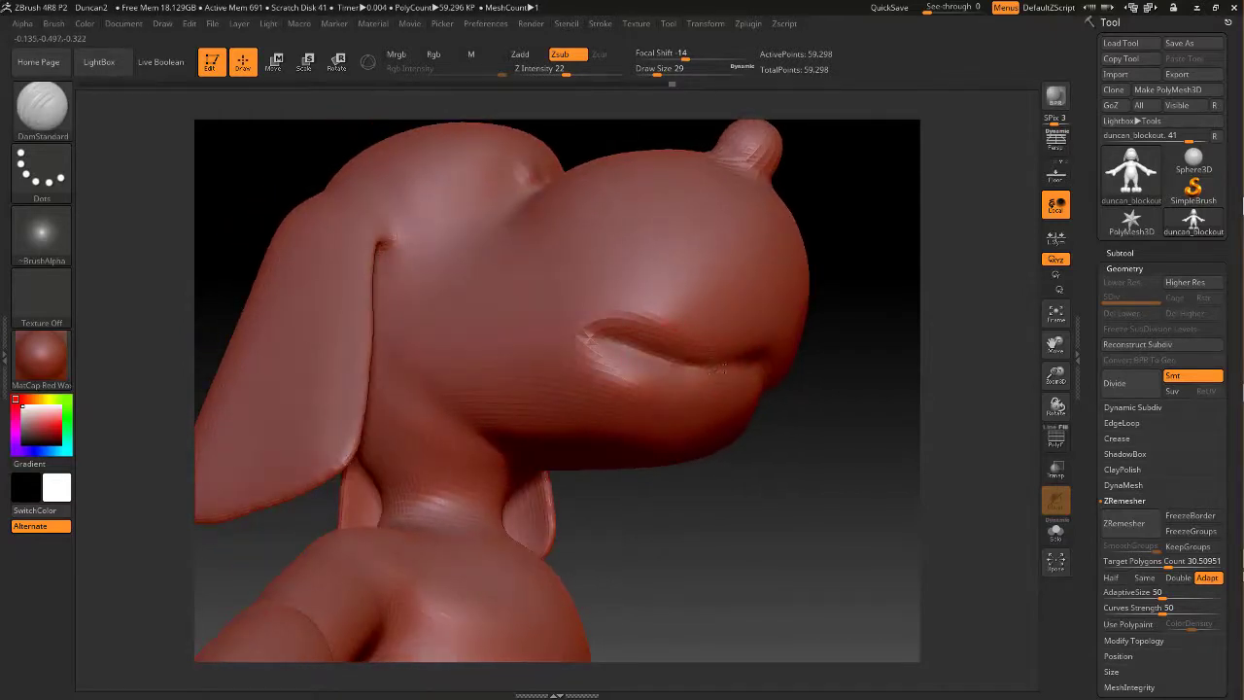
Extend the deepened mouth crease around the front of the muzzle, undoing a stray stroke
left_click_drag(766, 445, 696, 426)
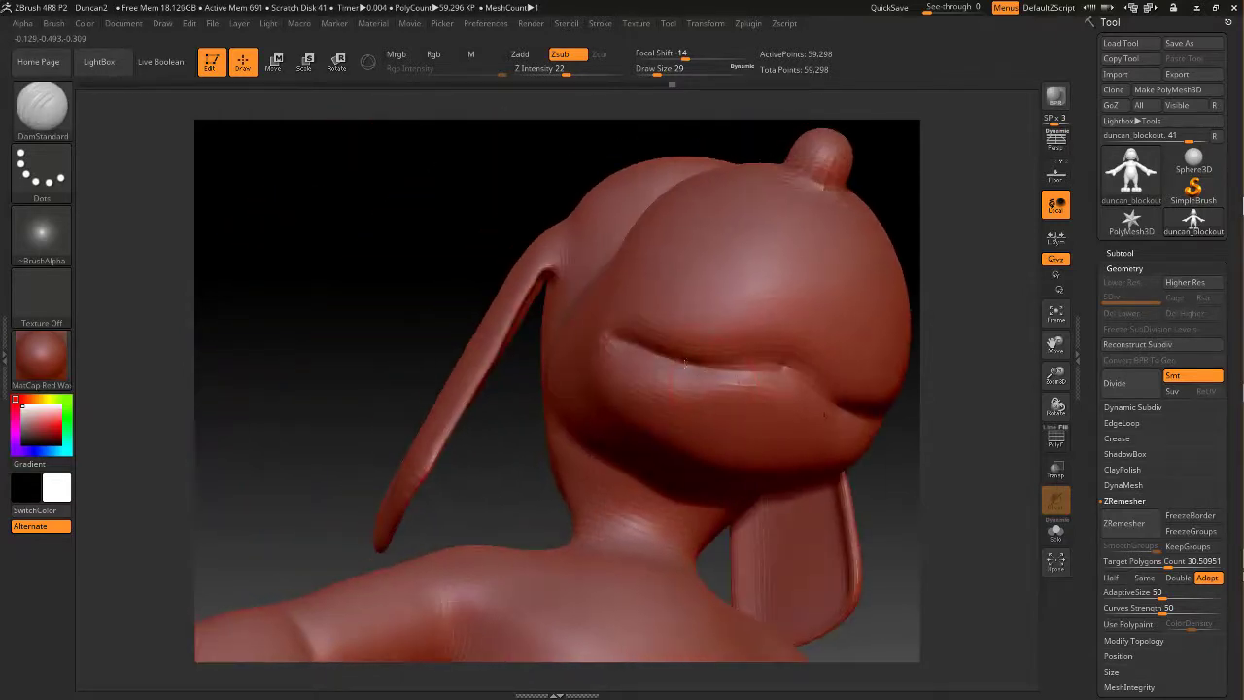
key("ctrl+z")
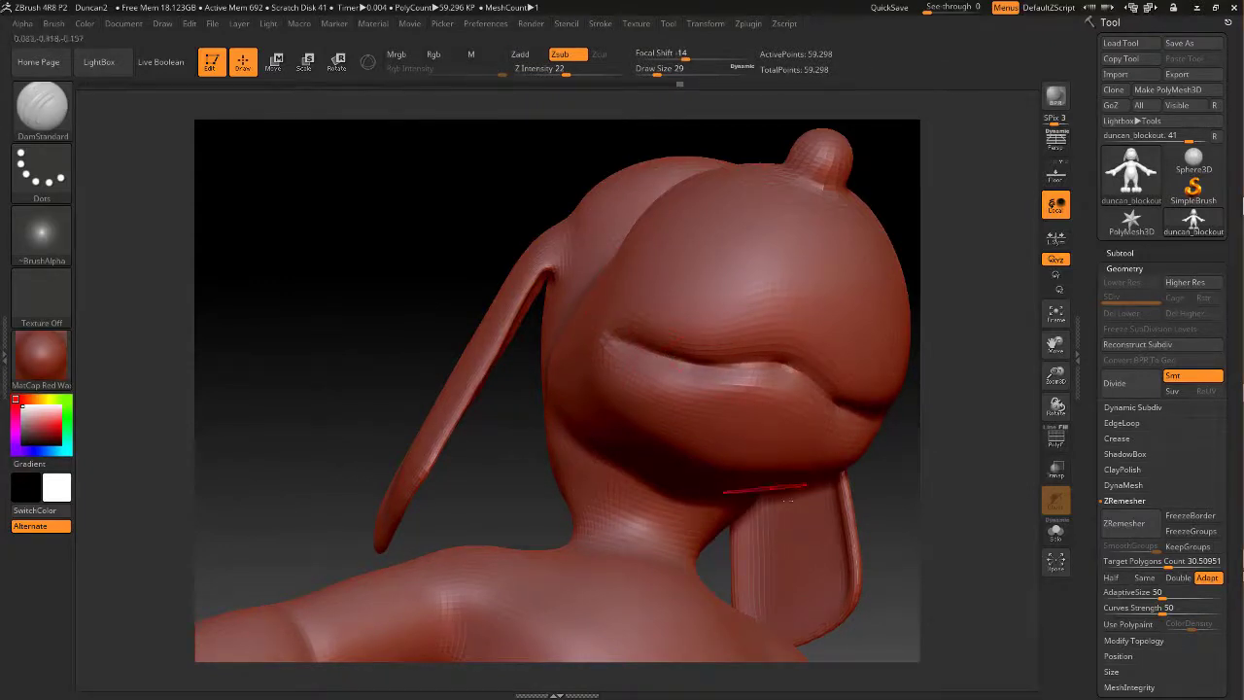
left_click_drag(910, 555, 787, 358)
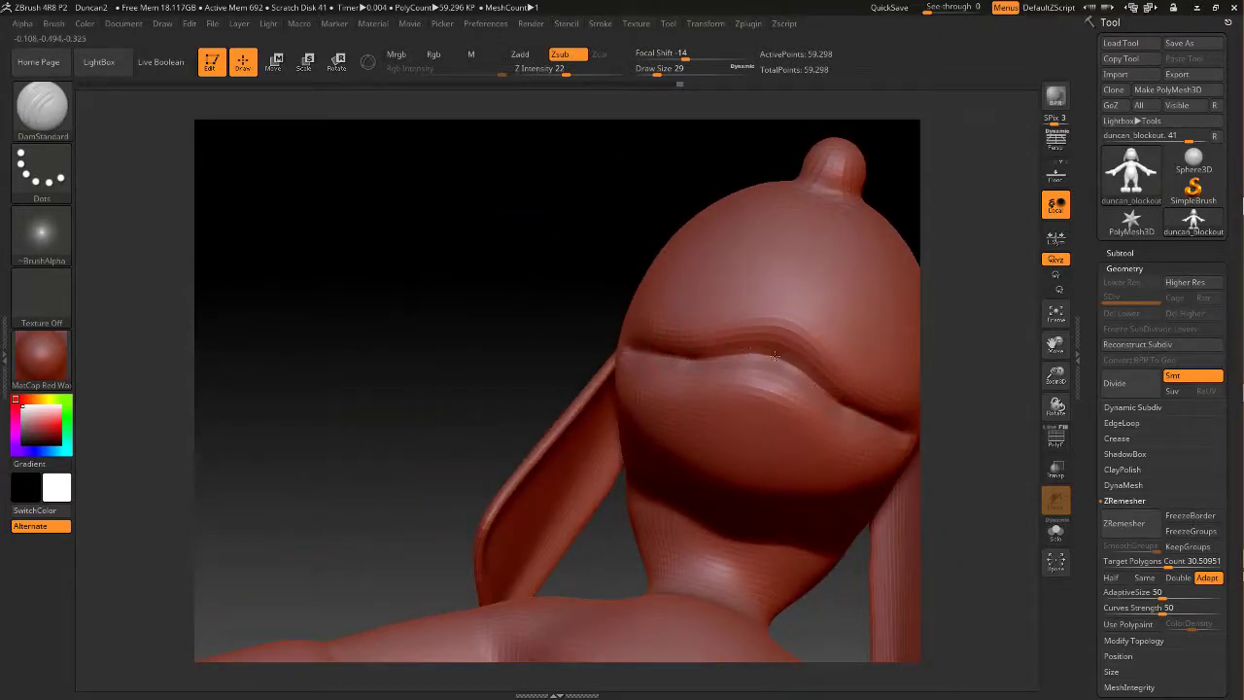
left_click_drag(587, 272, 817, 352)
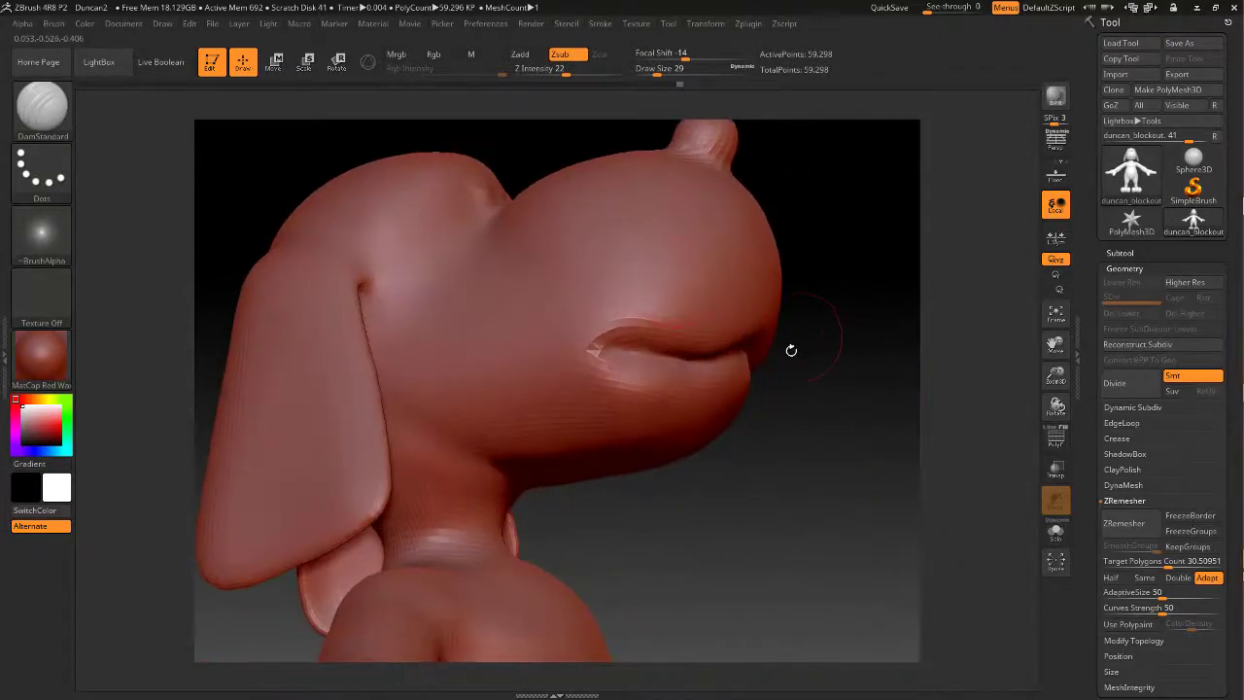
left_click_drag(858, 236, 892, 338)
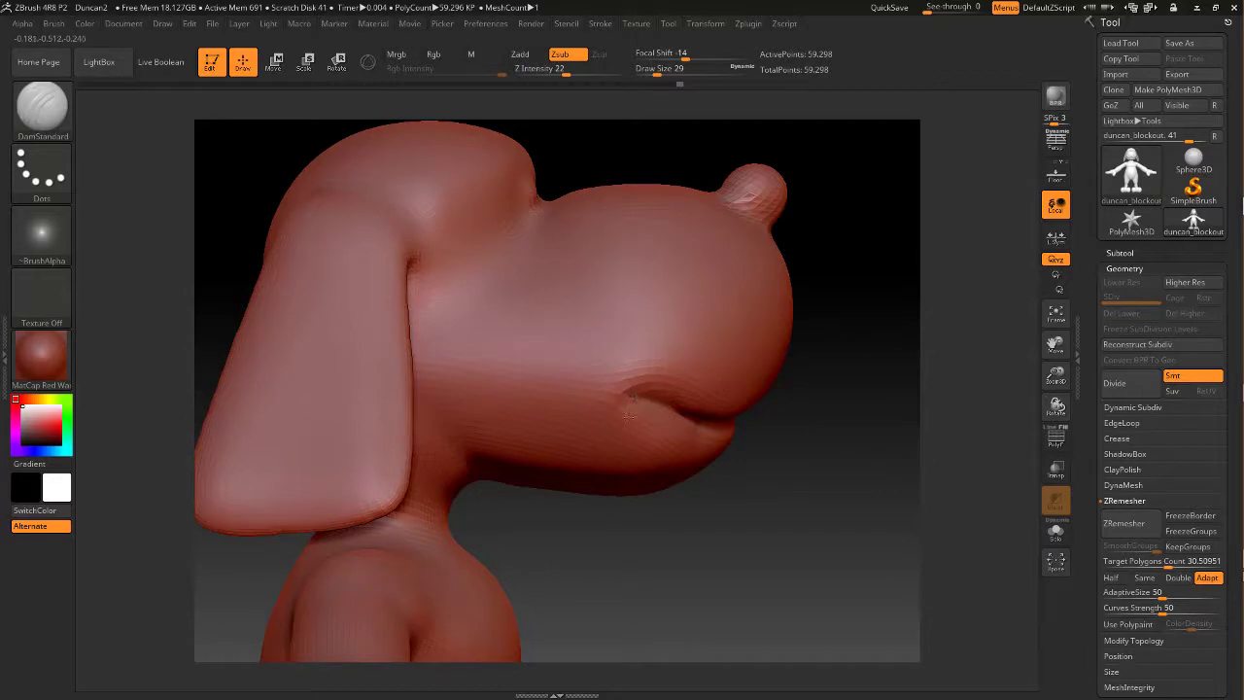
Try to smooth the crease at the corner of the mouth
left_click_drag(800, 508, 764, 506)
left_click_drag(635, 373, 639, 413, "shift")
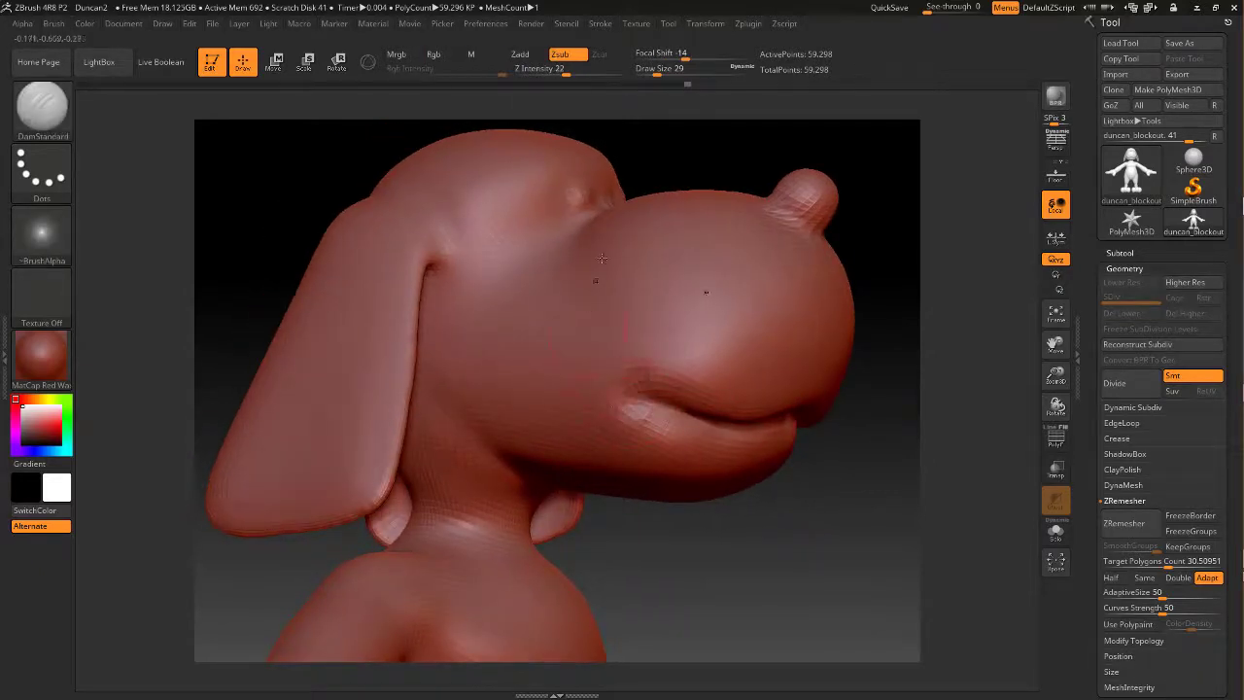
left_click_drag(780, 567, 786, 560)
key("ctrl+z")
key("ctrl+z")
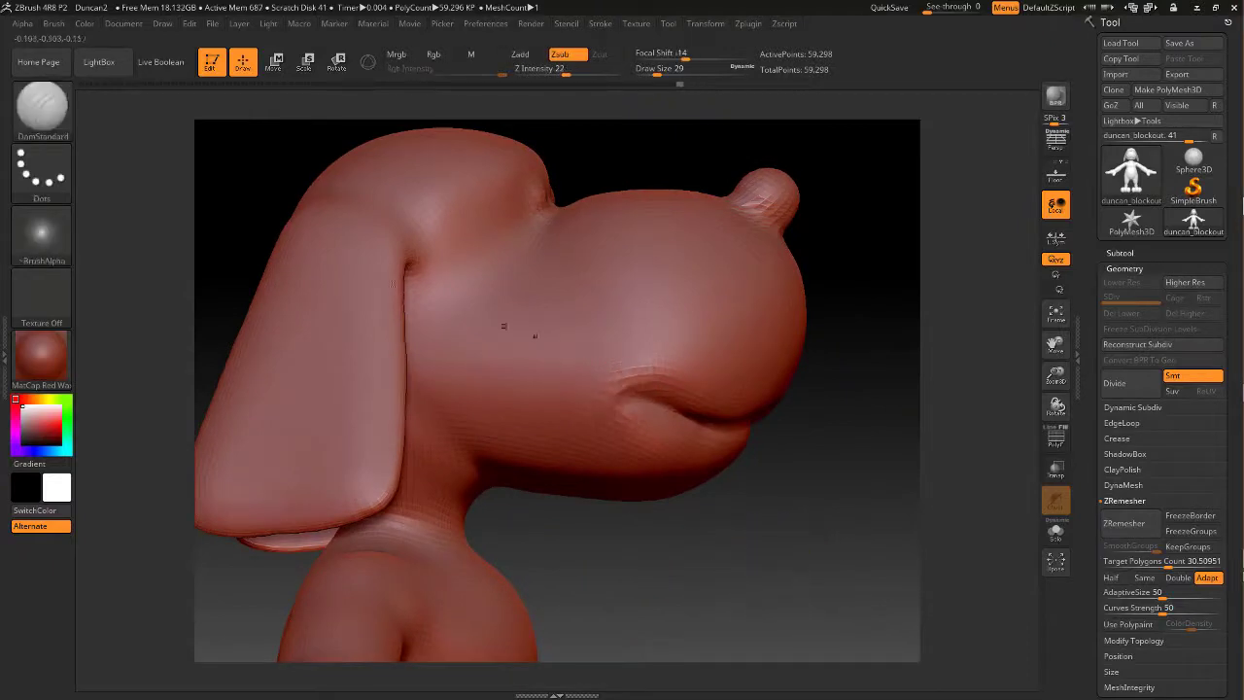
Reshape the corner of the mouth with the Move brush at draw size 29 and focal shift -7
left_click(52, 114)
left_click(567, 123)
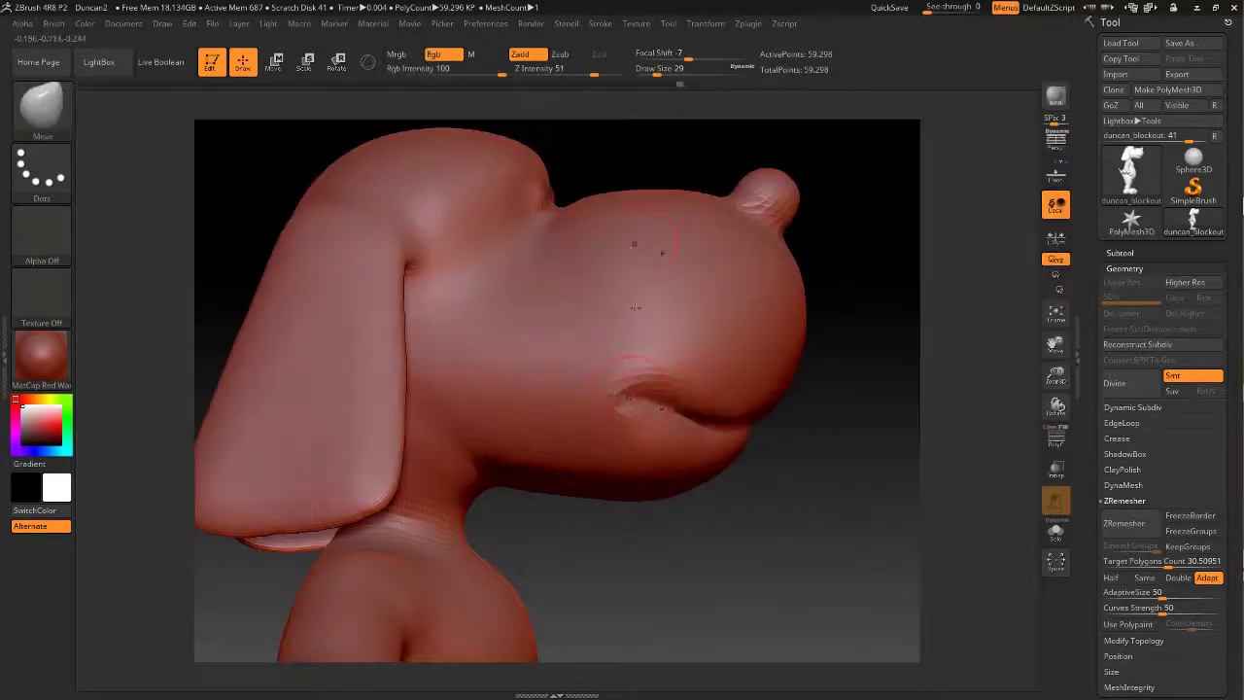
left_click_drag(601, 399, 614, 396)
left_click_drag(843, 167, 702, 158)
left_click_drag(760, 475, 746, 473)
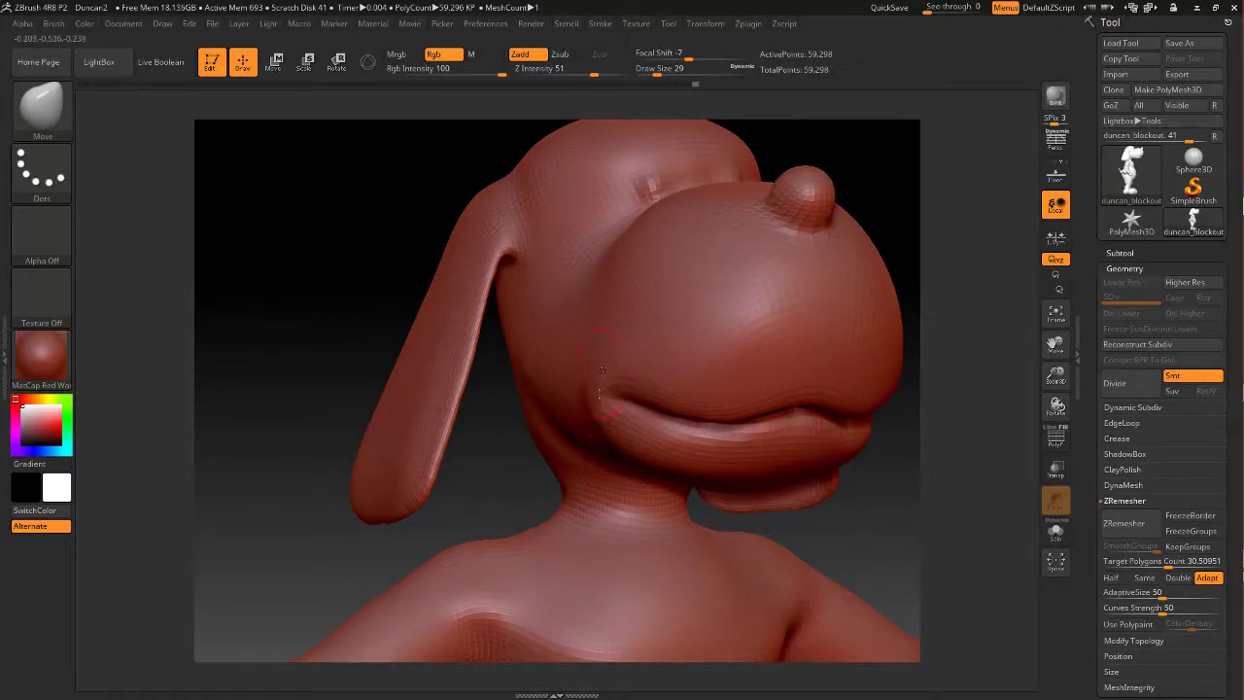
left_click_drag(904, 192, 861, 172, "alt")
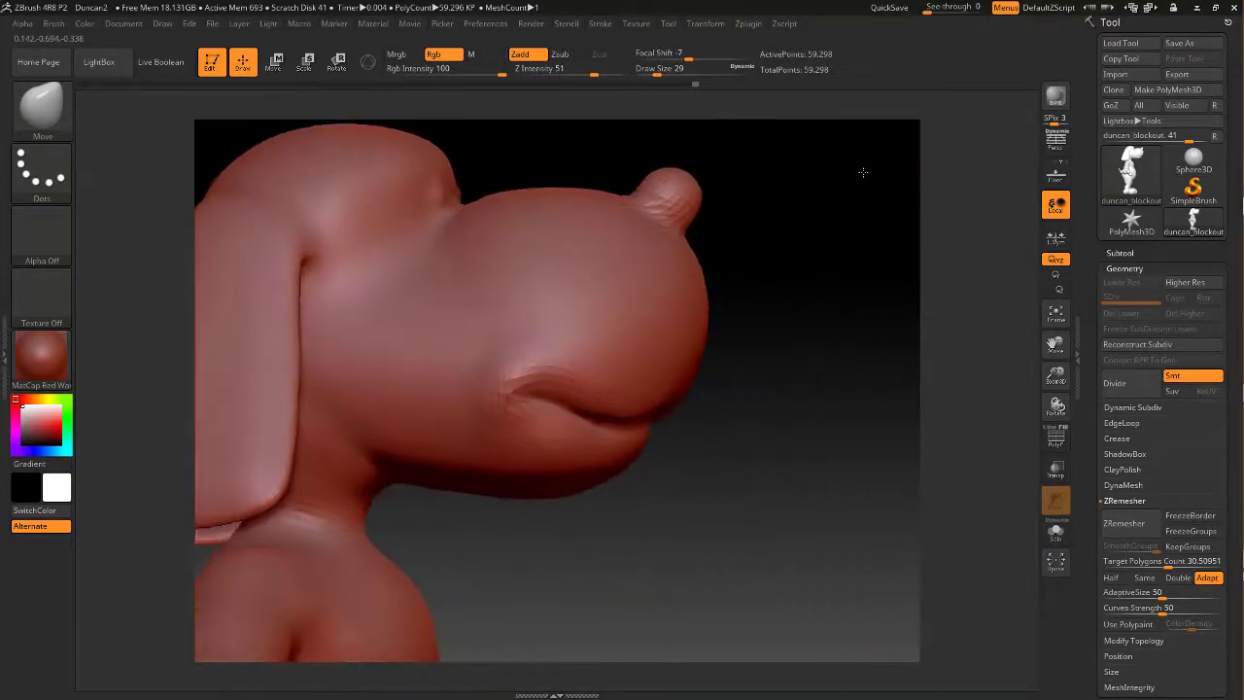
Adjust the cheek around the mouth corner and the lower lip with the Move brush at draw size 49
key("space")
left_click(494, 332)
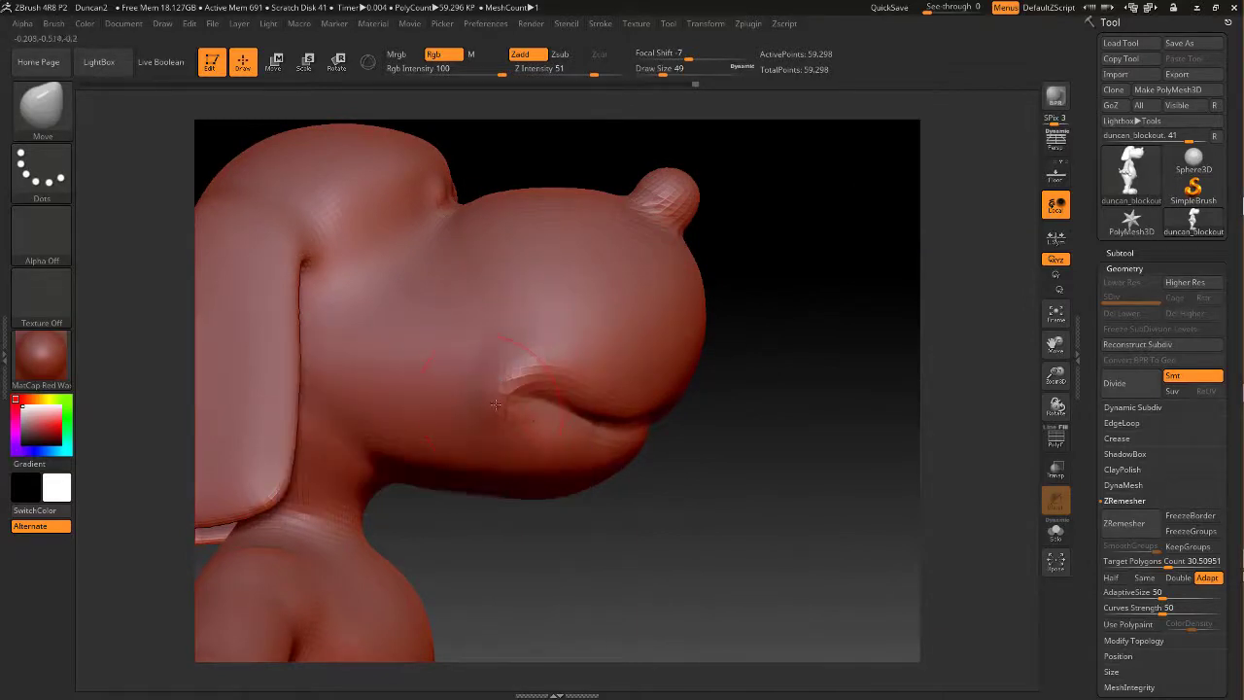
mouse_move(600, 558)
left_mouse_down()
mouse_move(511, 564)
mouse_move(585, 562)
left_mouse_up()
left_click_drag(652, 476, 656, 475)
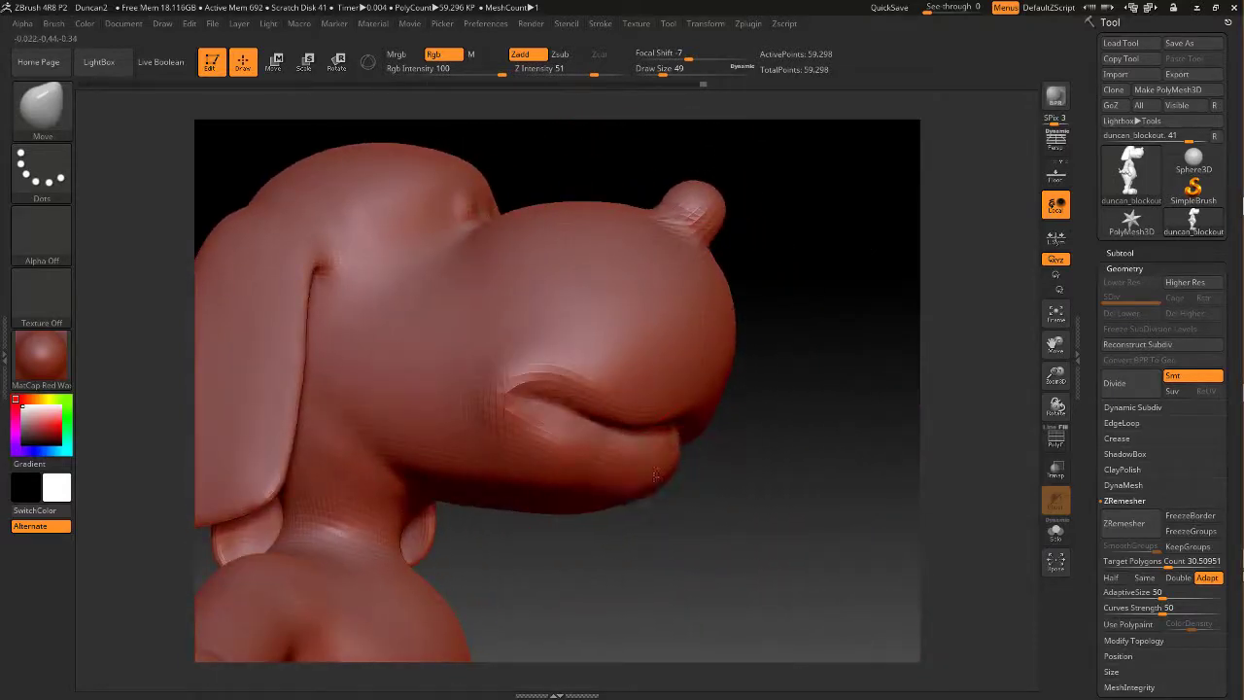
left_click_drag(734, 480, 688, 479)
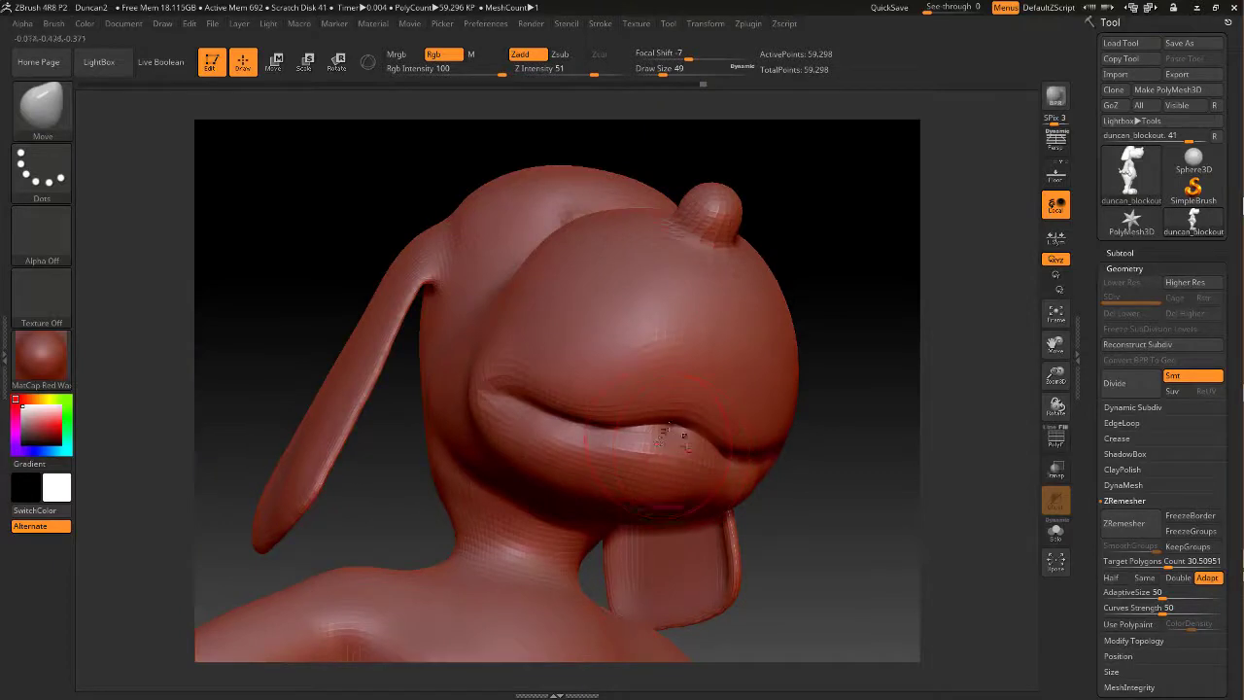
Refine the middle of the lower lip at draw size 22 and smooth it
key("space")
left_click_drag(670, 420, 663, 418)
left_click_drag(670, 440, 652, 442, "shift")
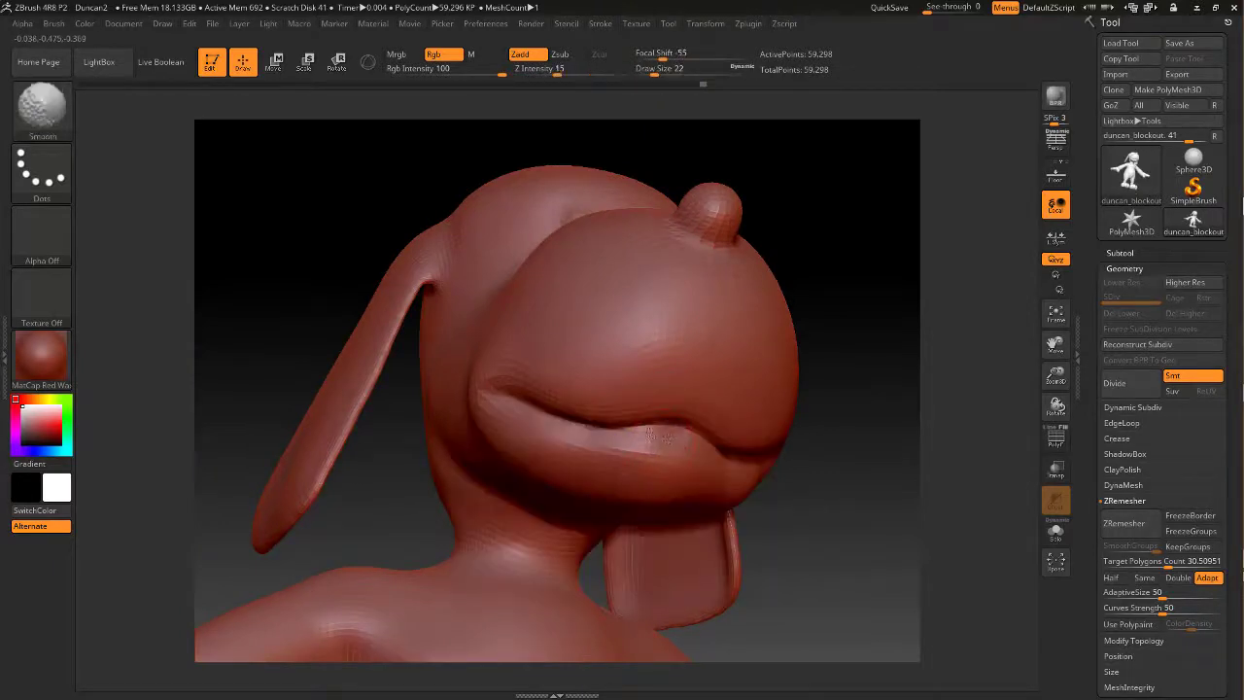
left_click_drag(824, 294, 889, 316)
Reshape the lower jaw with the Move brush at draw size 54
key("space")
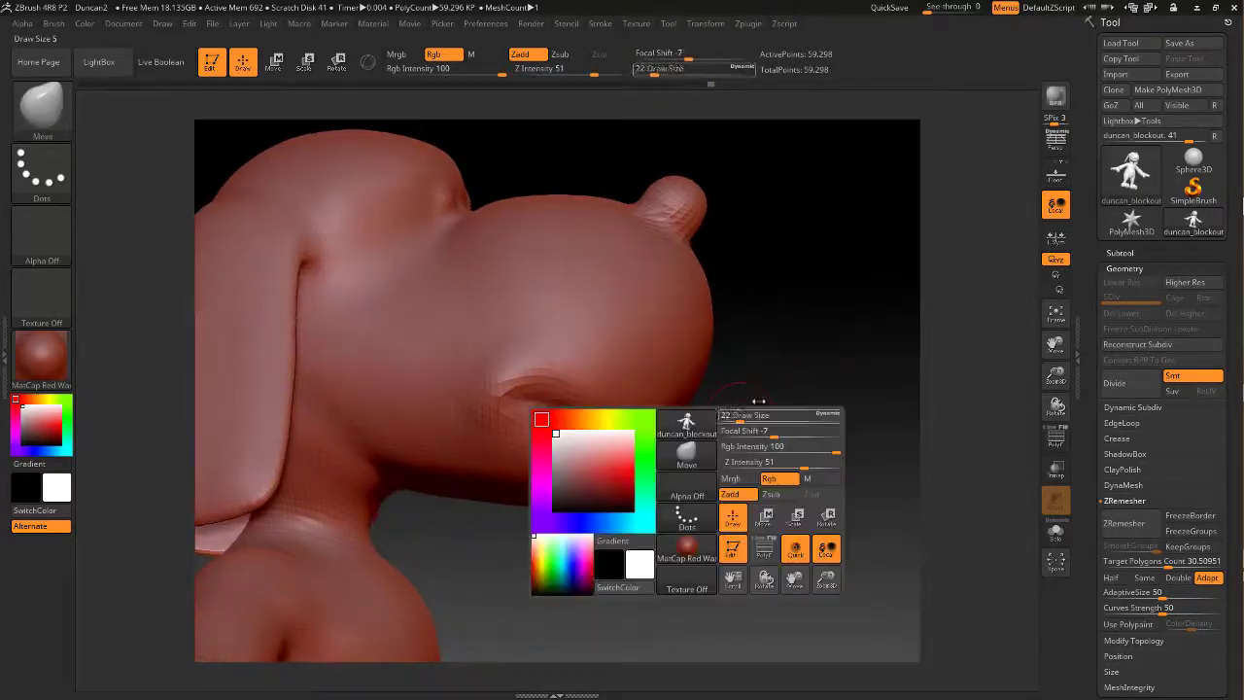
left_click(751, 415)
mouse_move(751, 414)
left_mouse_down()
mouse_move(774, 460)
mouse_move(739, 452)
mouse_move(708, 516)
mouse_move(701, 502)
left_mouse_up()
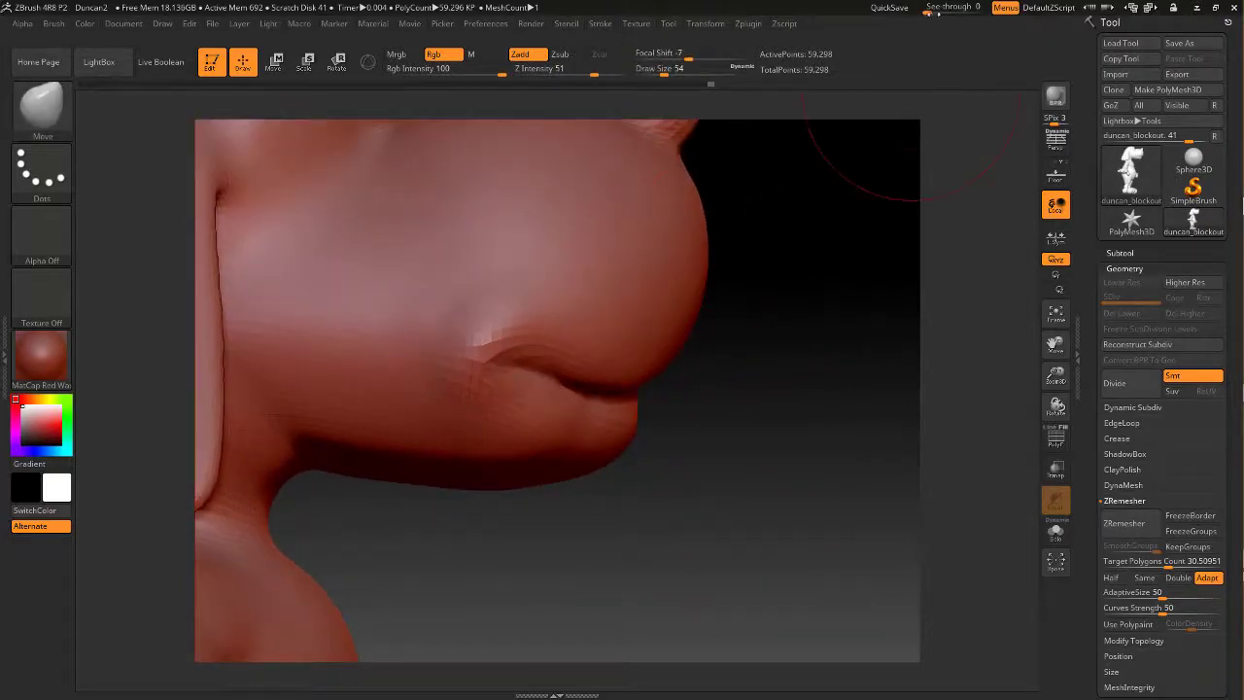
Switch away from the sculpt to the desktop and open This PC in File Explorer
mouse_move(931, 8)
left_mouse_down()
mouse_move(960, 10)
mouse_move(916, 12)
left_mouse_up()
key("alt+Tab")
key("alt+Tab")
key("alt+Tab")
key("alt+Tab")
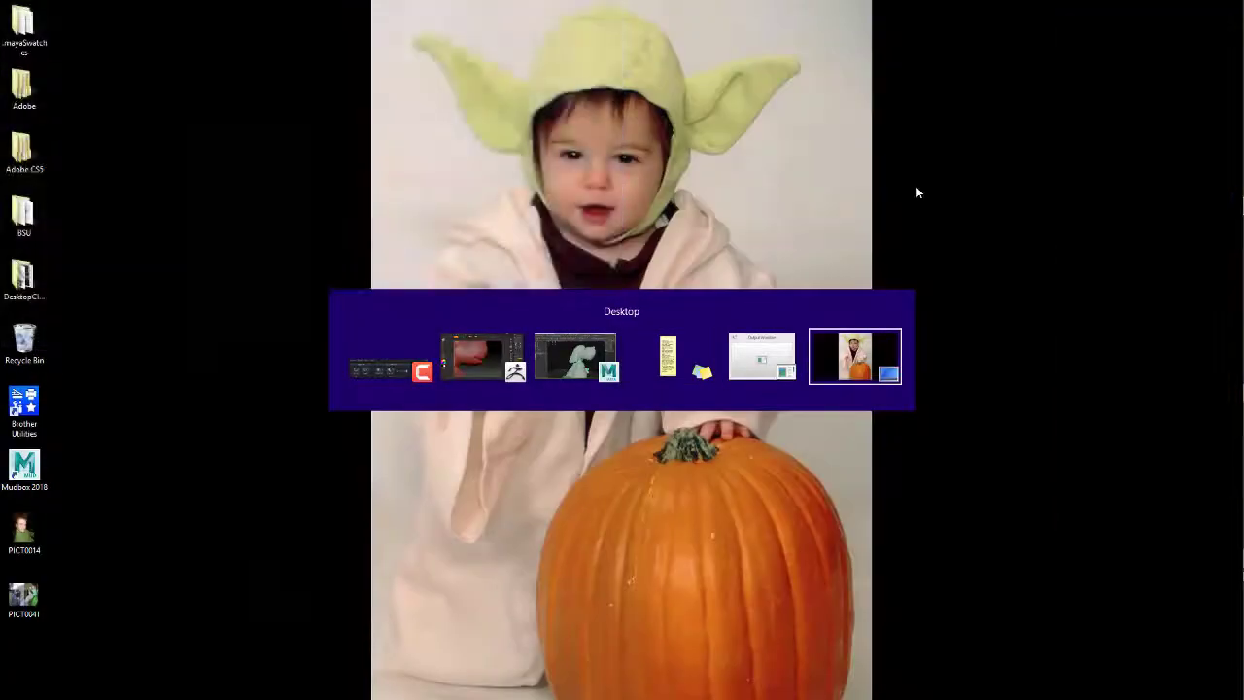
mouse_move(1242, 73)
left_click(1227, 43)
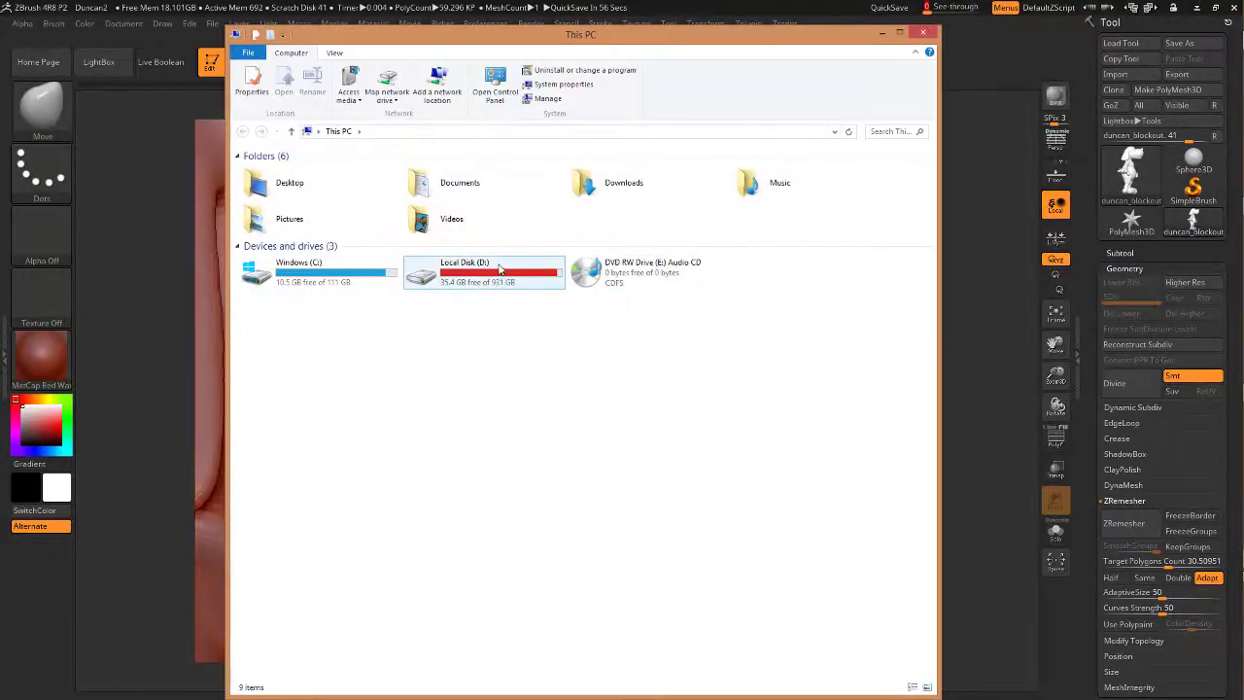
Browse to the Week11 folder inside Google Drive\Purdue\116_modeling on the D: drive
double_click(497, 267)
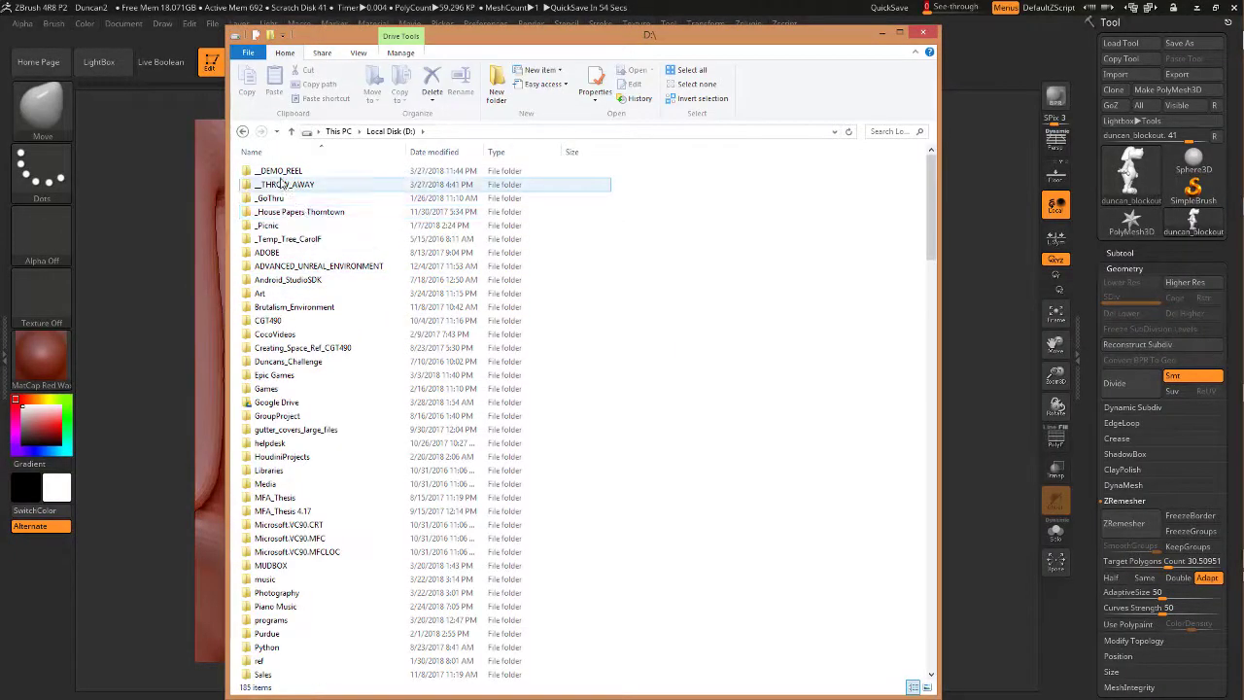
left_click(299, 403)
double_click(300, 403)
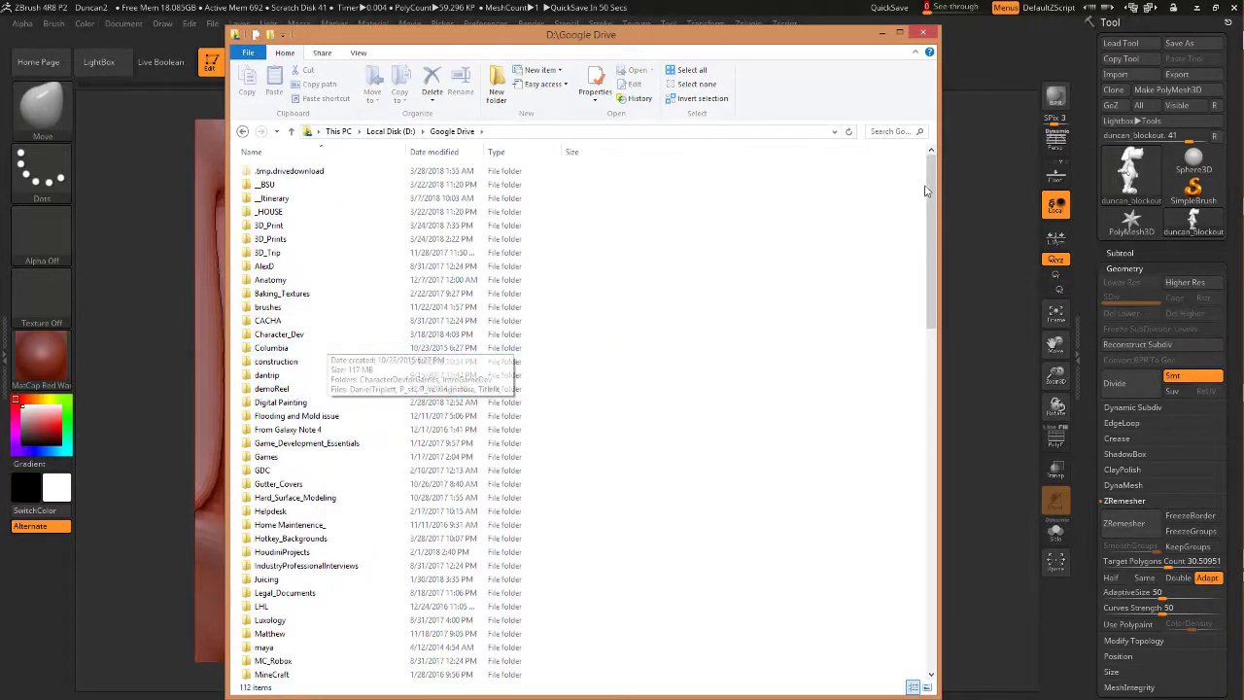
left_click_drag(932, 223, 928, 421)
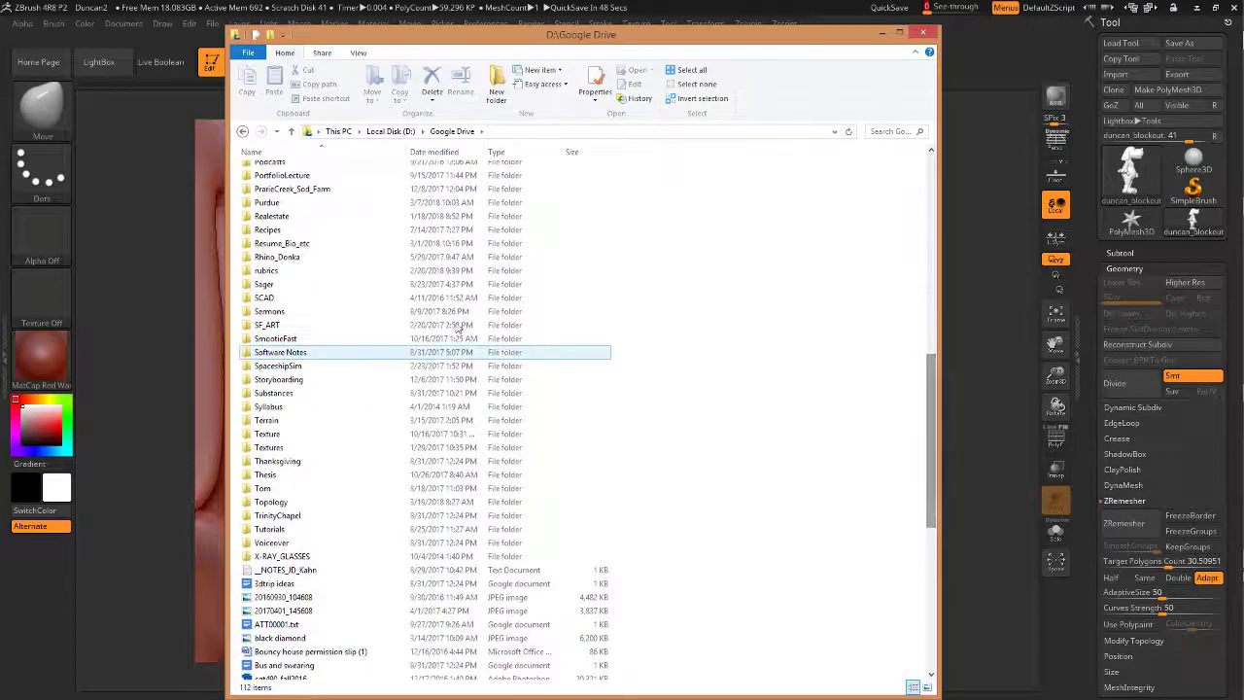
double_click(289, 204)
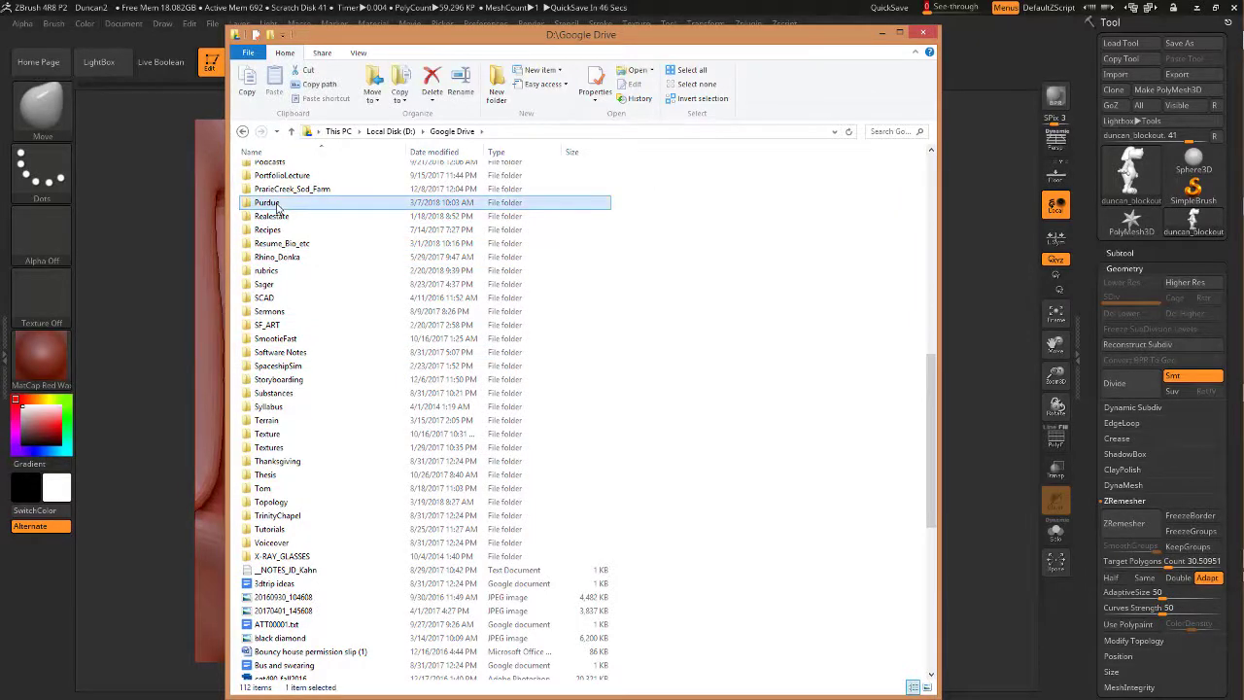
double_click(282, 185)
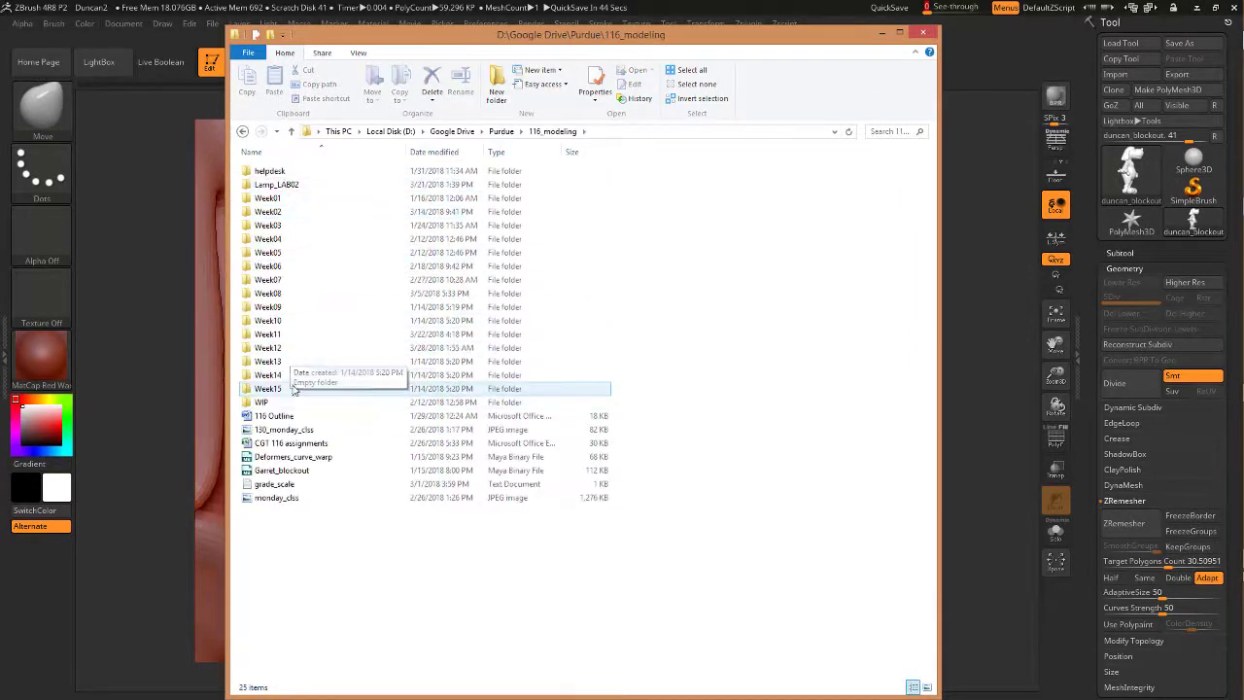
double_click(282, 333)
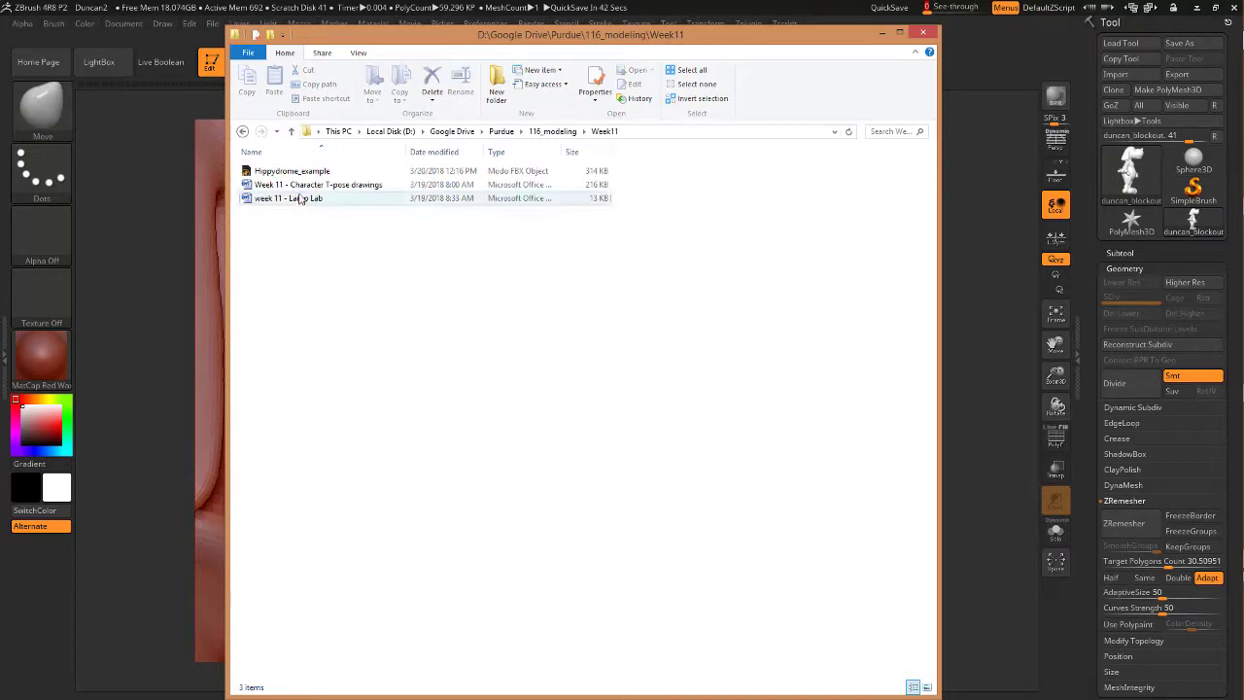
Look through the Week10 and Week11 folders of 116_modeling for the character reference drawing
left_click(552, 131)
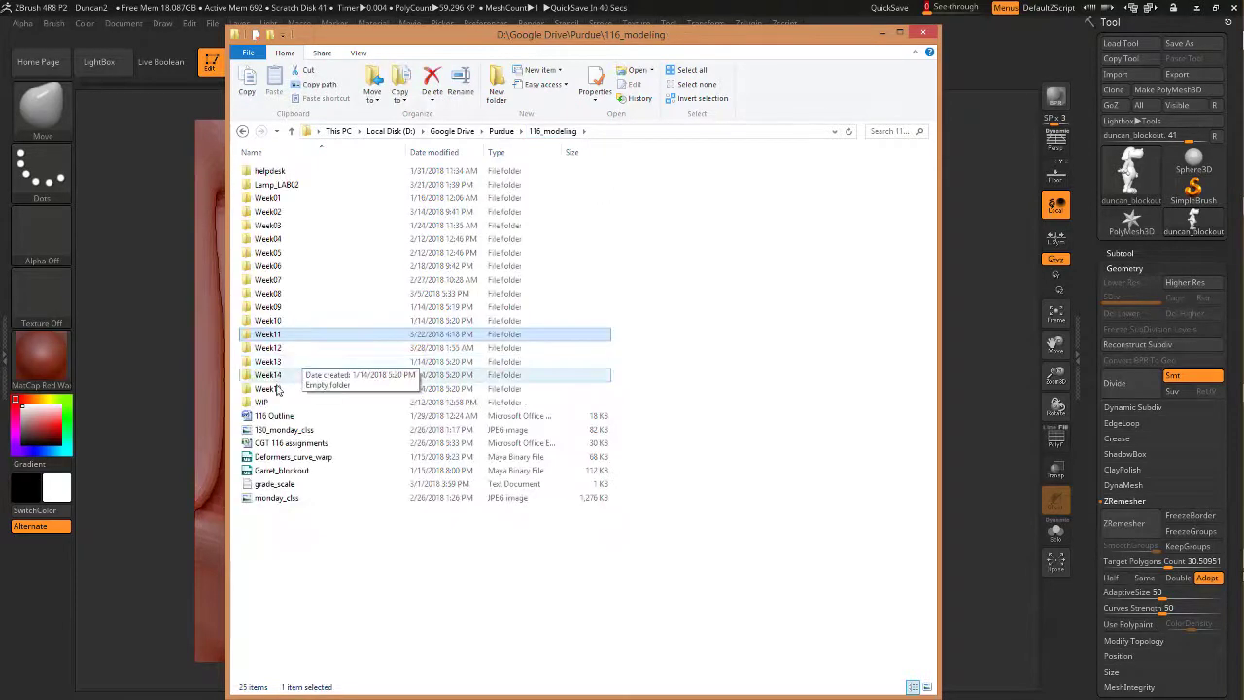
double_click(278, 321)
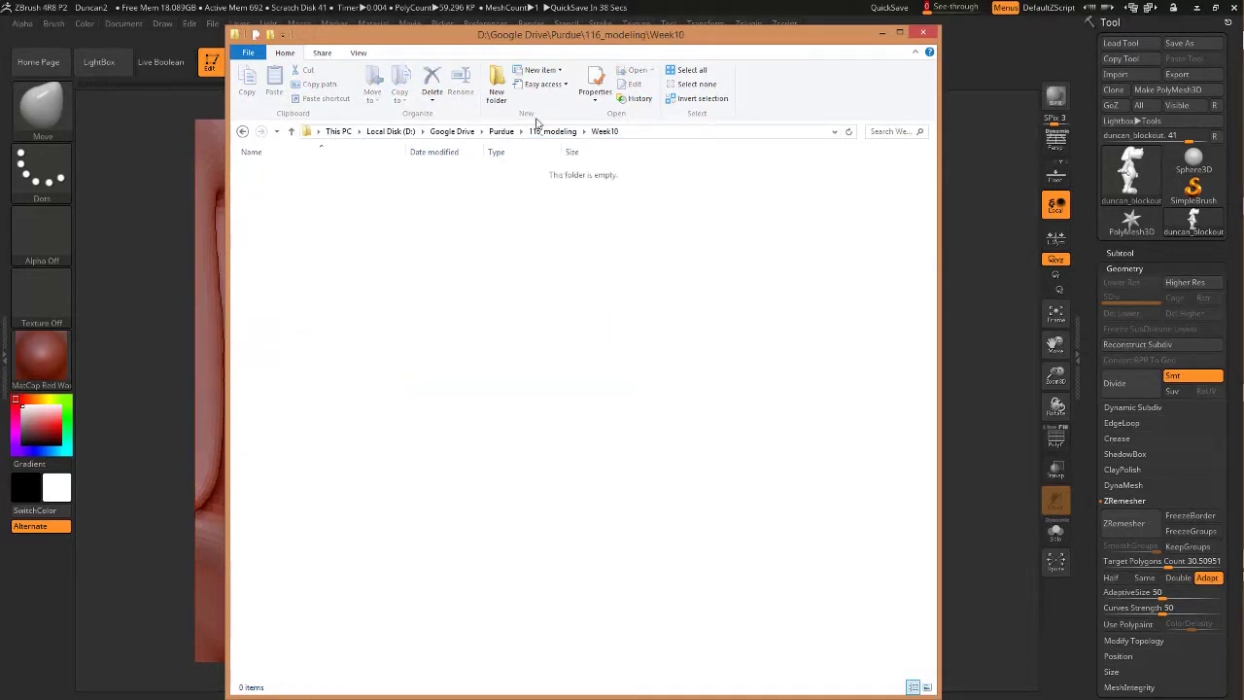
left_click(552, 132)
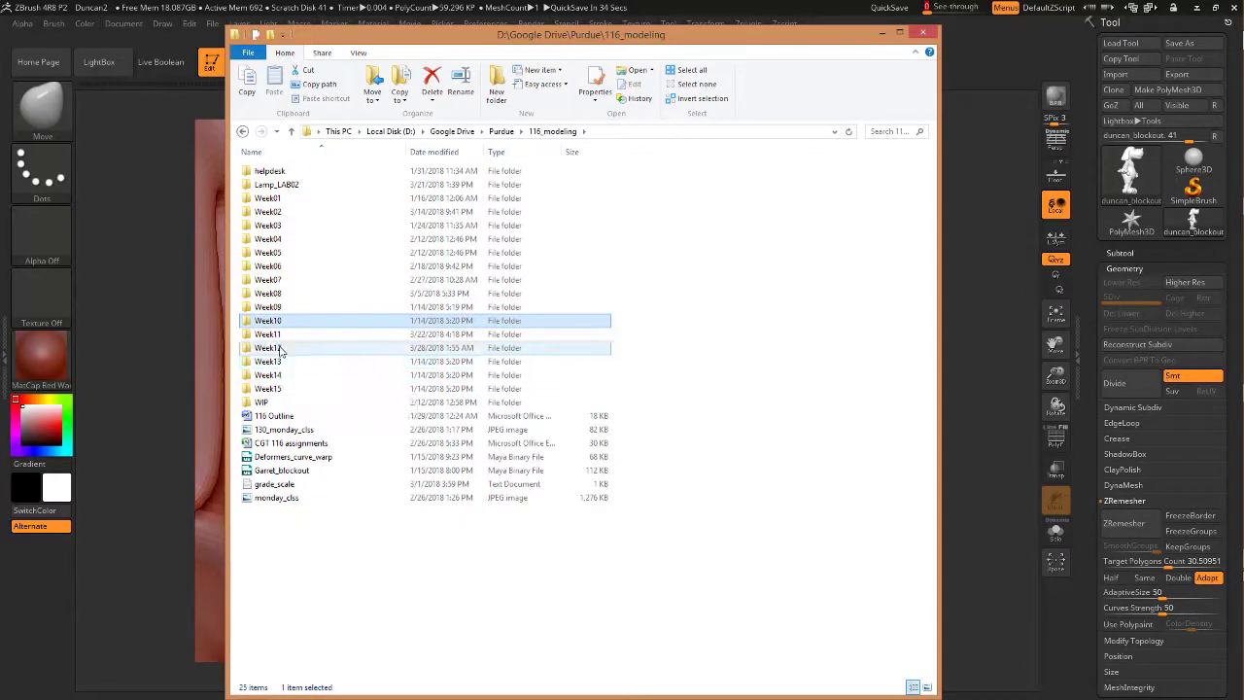
double_click(279, 334)
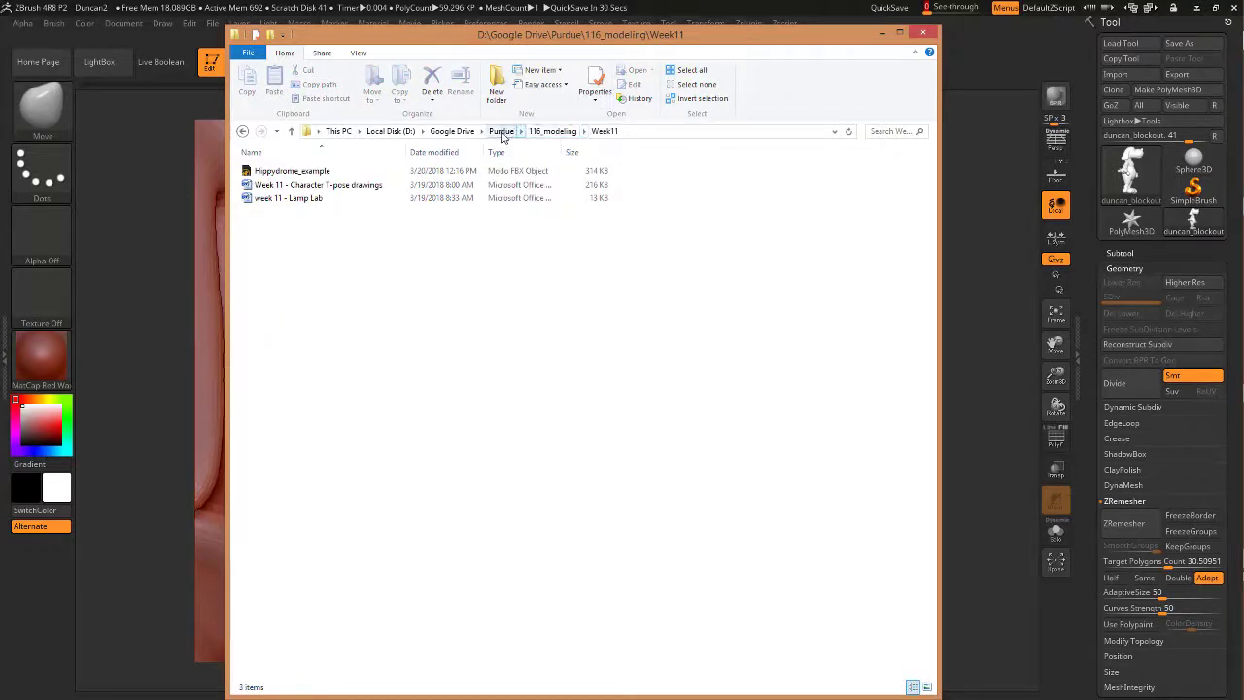
Go back up to the D: drive and browse to the Art\Duncan\ref_2017 folder
left_click(502, 132)
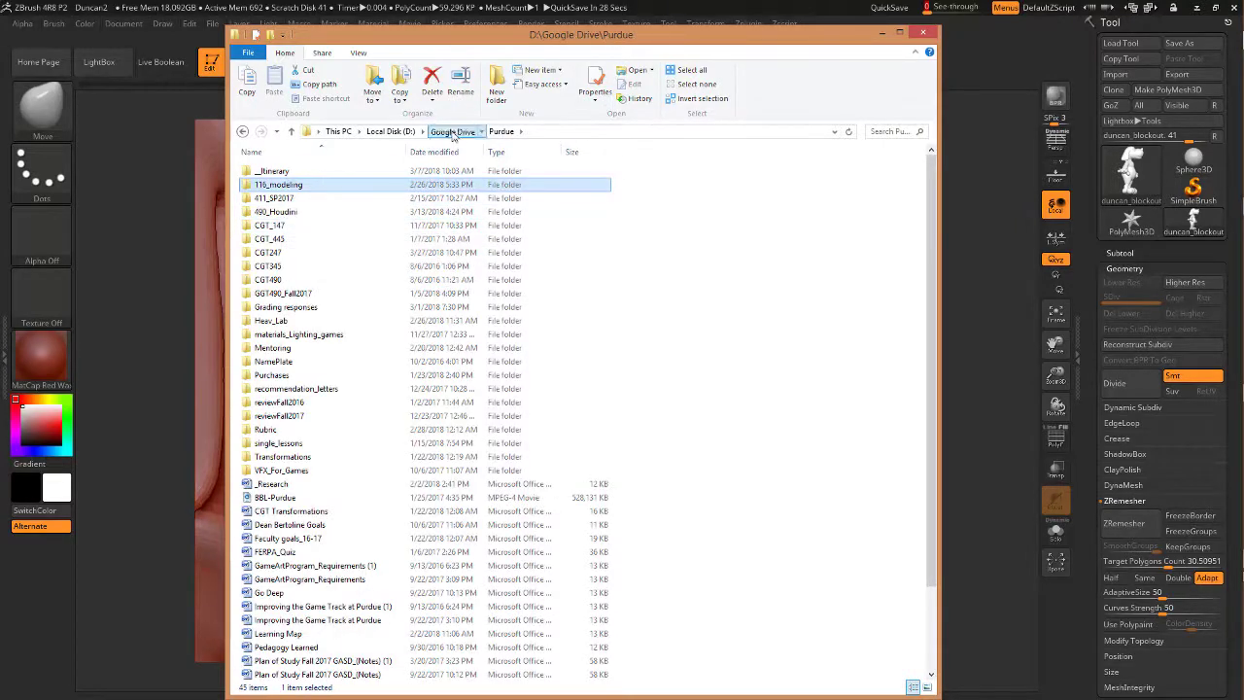
left_click(452, 131)
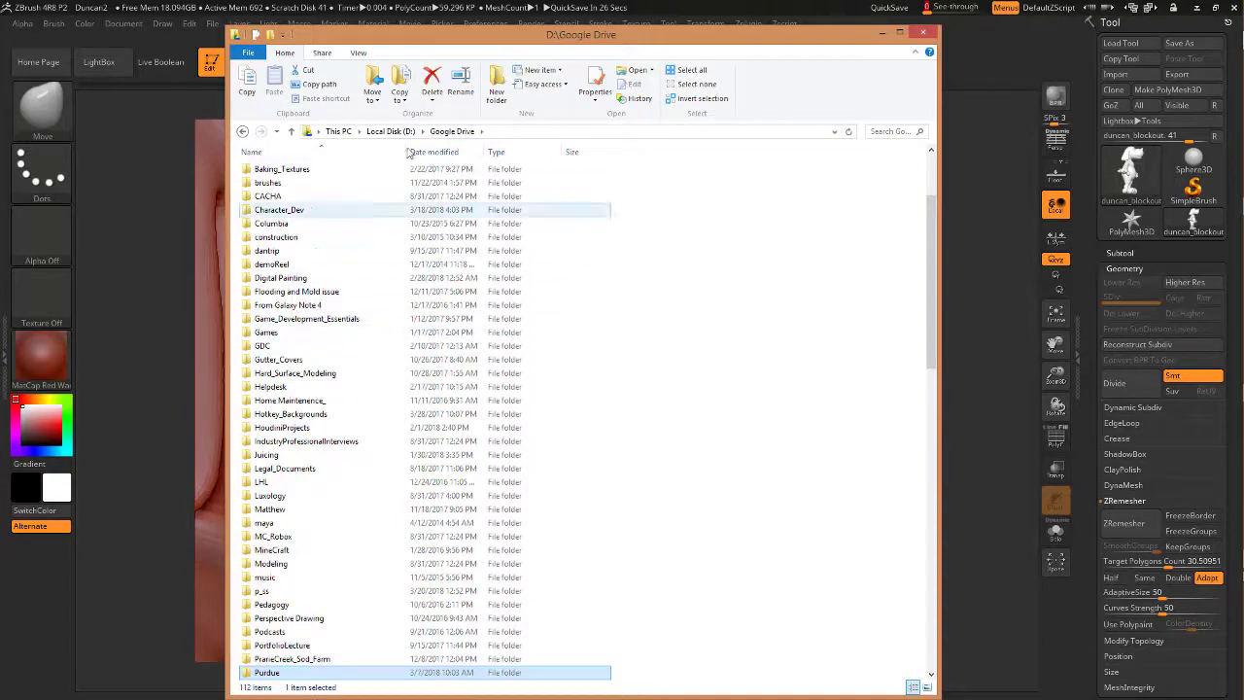
left_click(390, 132)
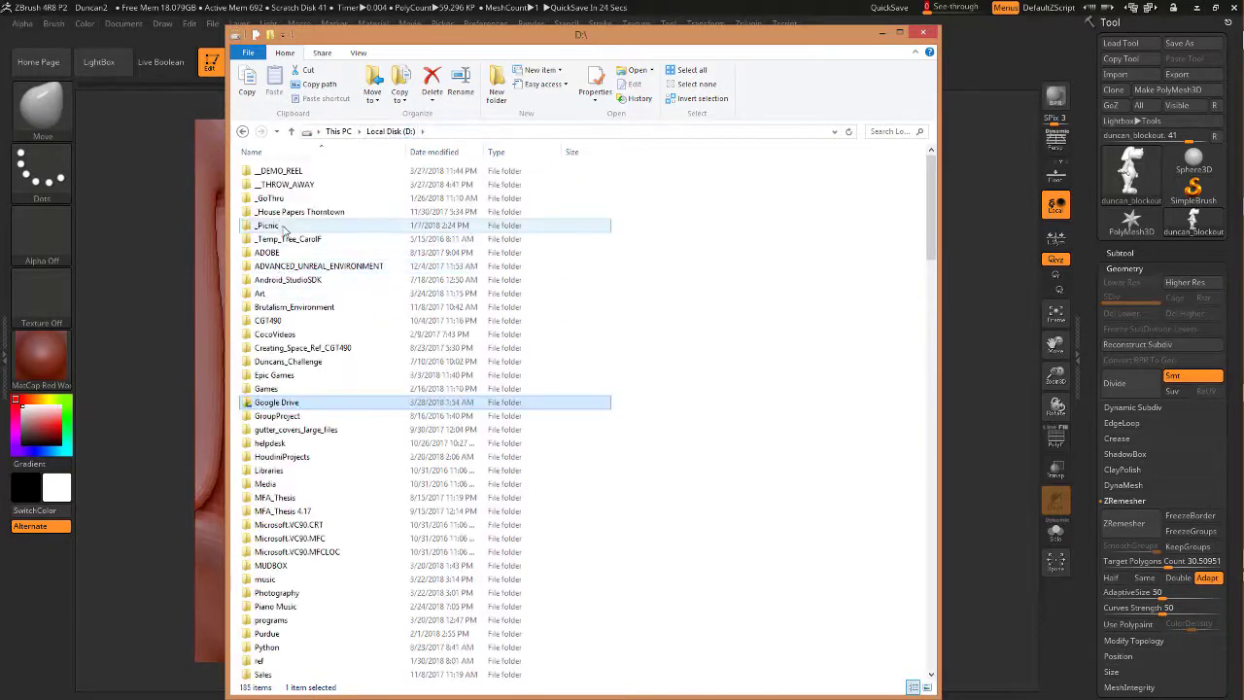
double_click(277, 294)
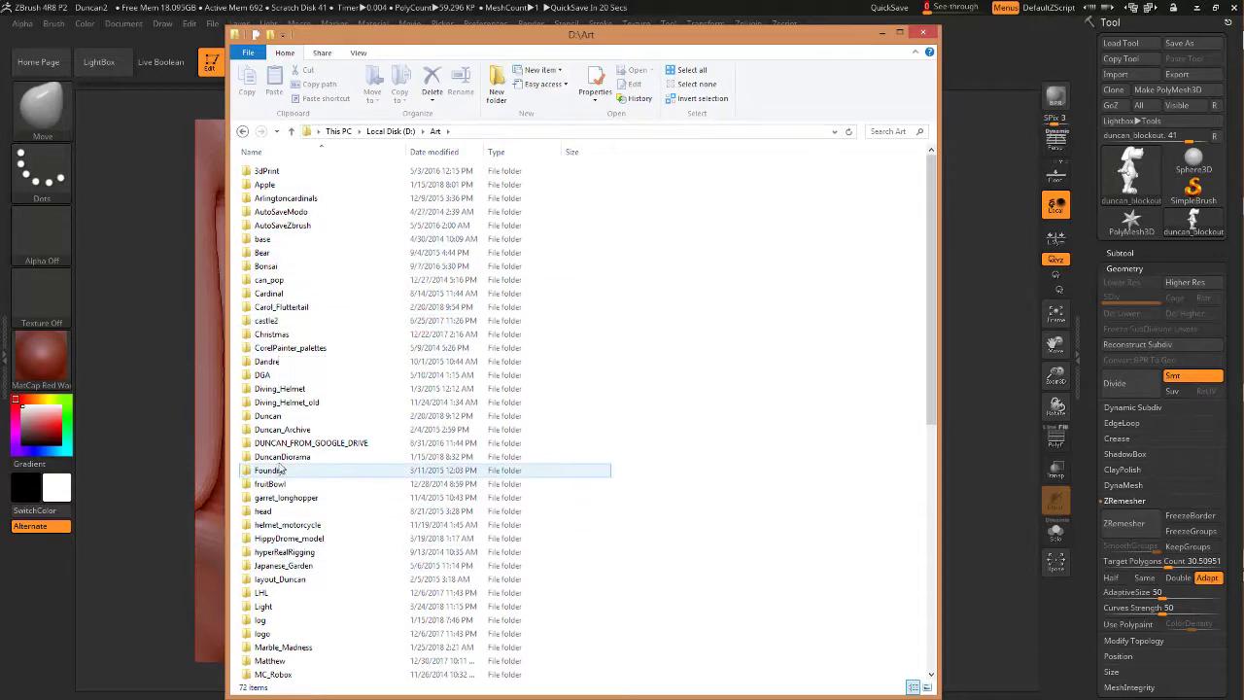
double_click(282, 416)
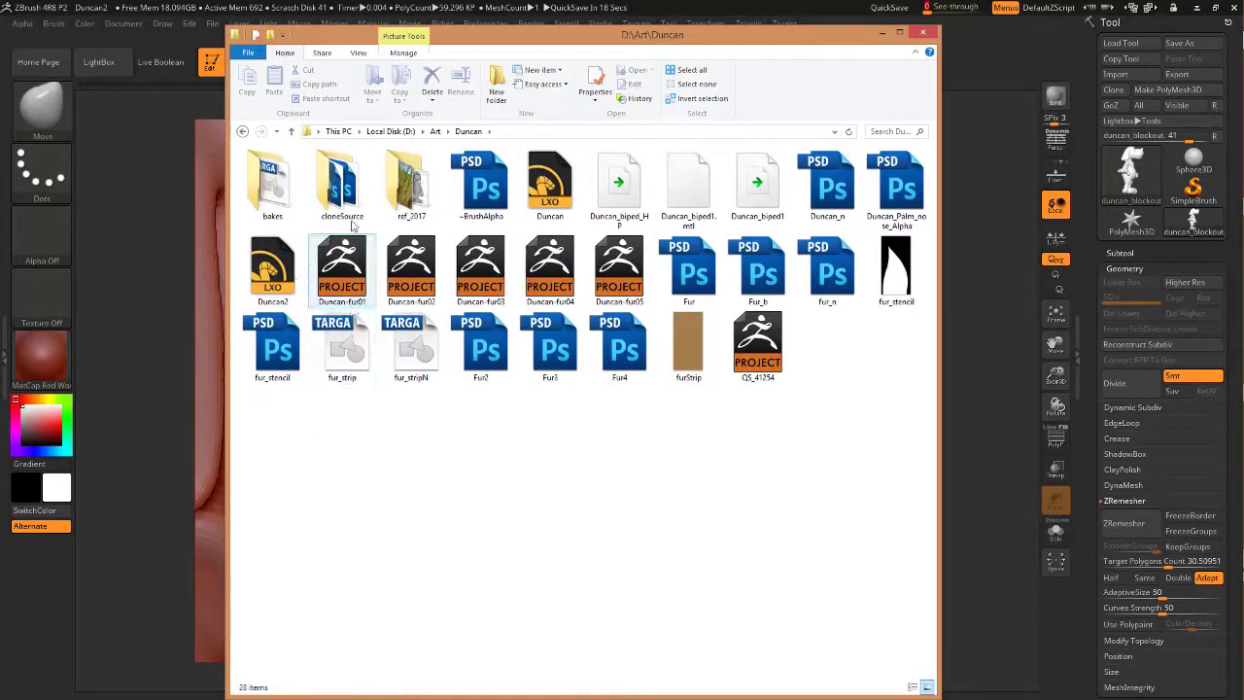
left_click(408, 183)
double_click(409, 183)
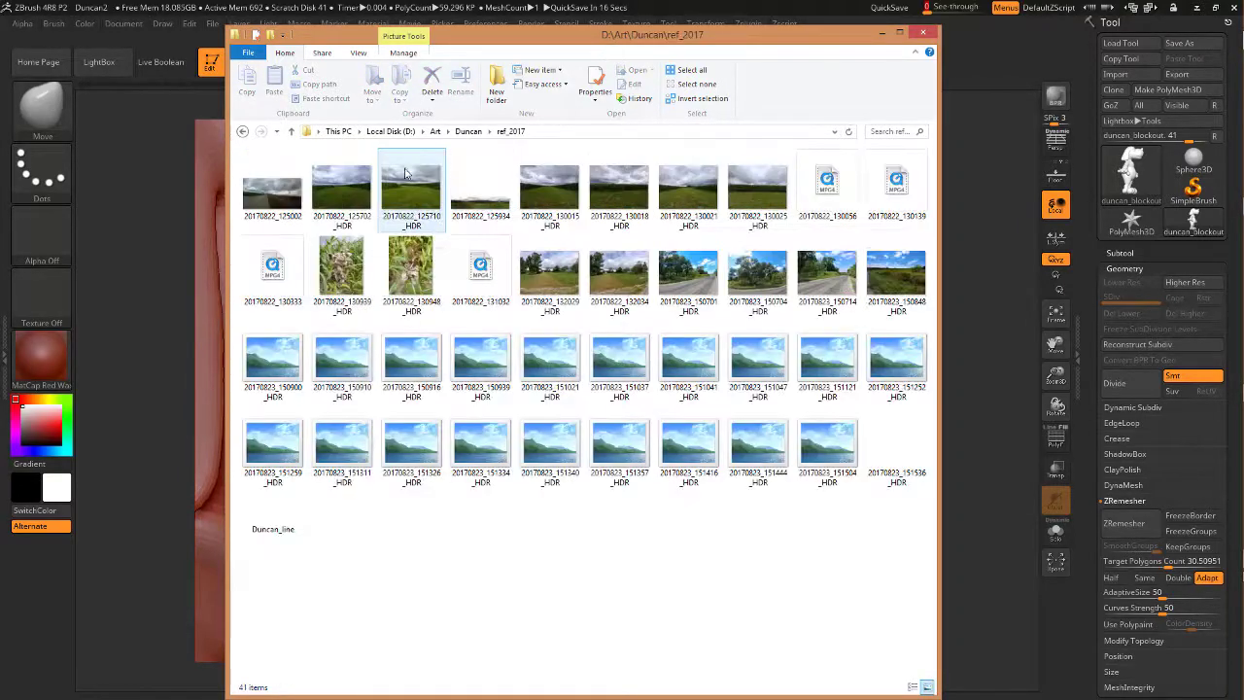
Open the Duncan_line reference drawing, maximize its viewer window, and switch back to the ZBrush sculpt
left_click(267, 507)
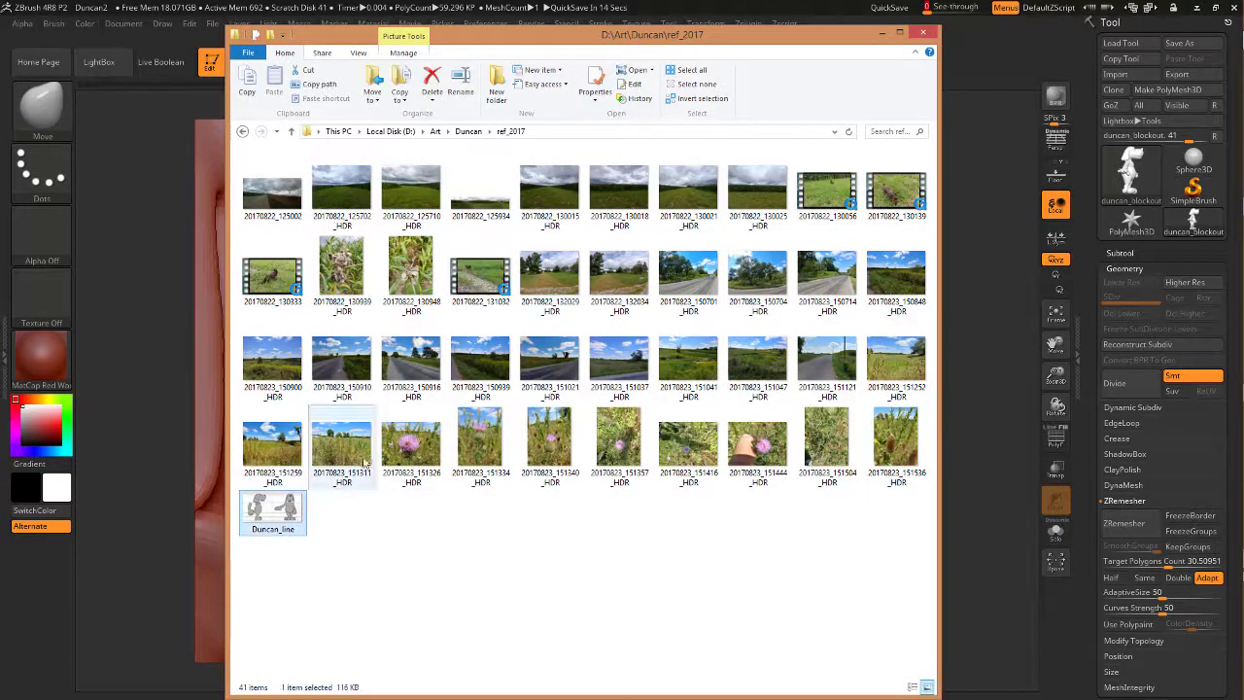
double_click(265, 497)
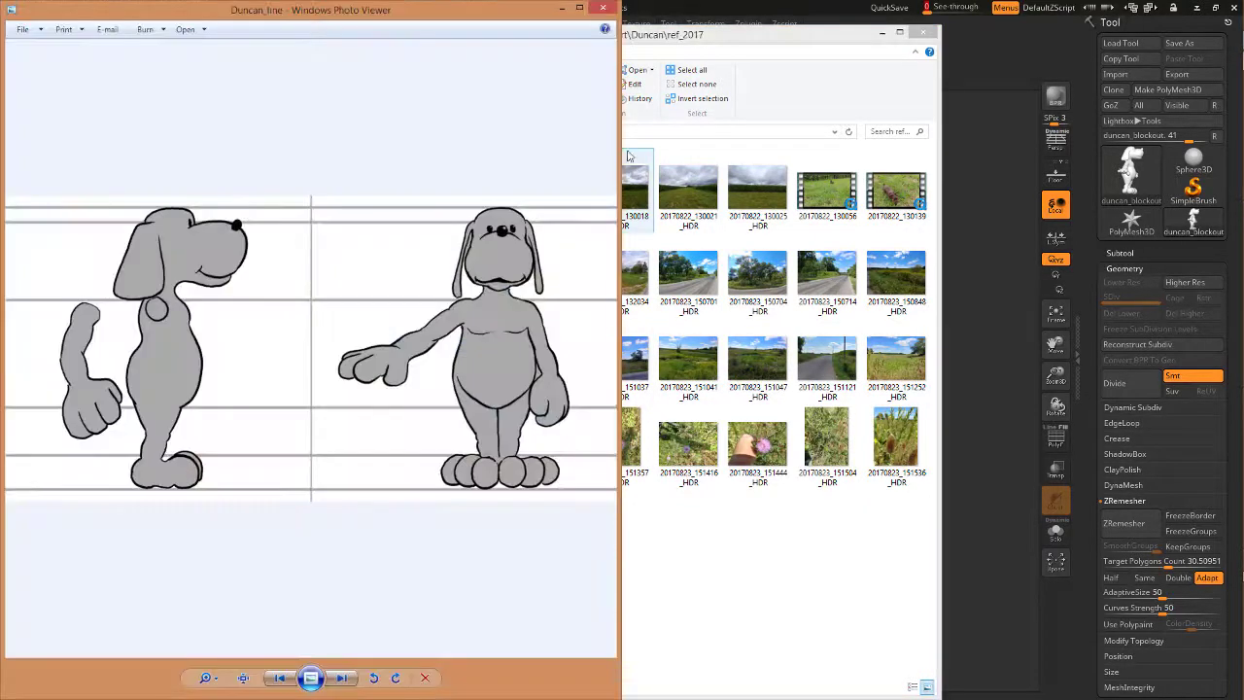
left_click(581, 9)
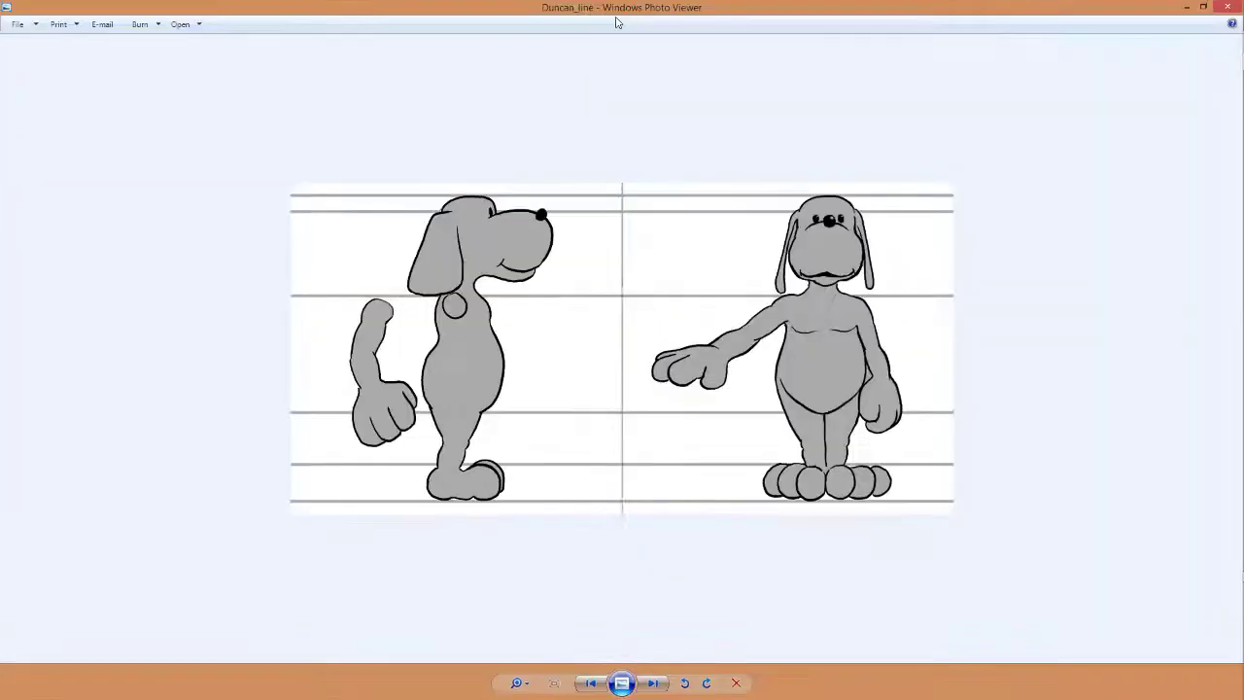
key("alt+Tab")
key("alt+Tab")
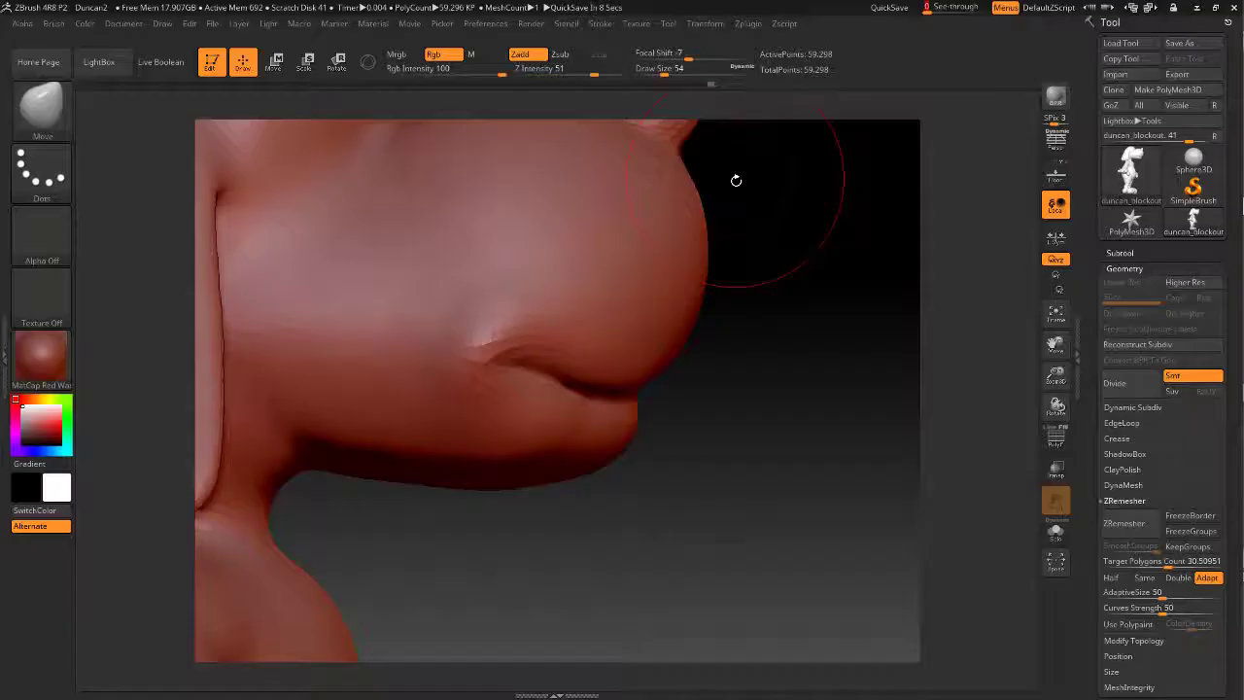
Set See-through to 48, turn on perspective, and line the dog up with the side-view drawing to compare proportions
left_click(950, 6)
left_click_drag(949, 7, 955, 7)
mouse_move(702, 563)
left_mouse_down("alt")
mouse_move(634, 552)
mouse_move(544, 428)
left_mouse_up("alt")
mouse_move(622, 573)
left_mouse_down("alt")
mouse_move(570, 524)
mouse_move(566, 484)
mouse_move(595, 521)
left_mouse_up("alt")
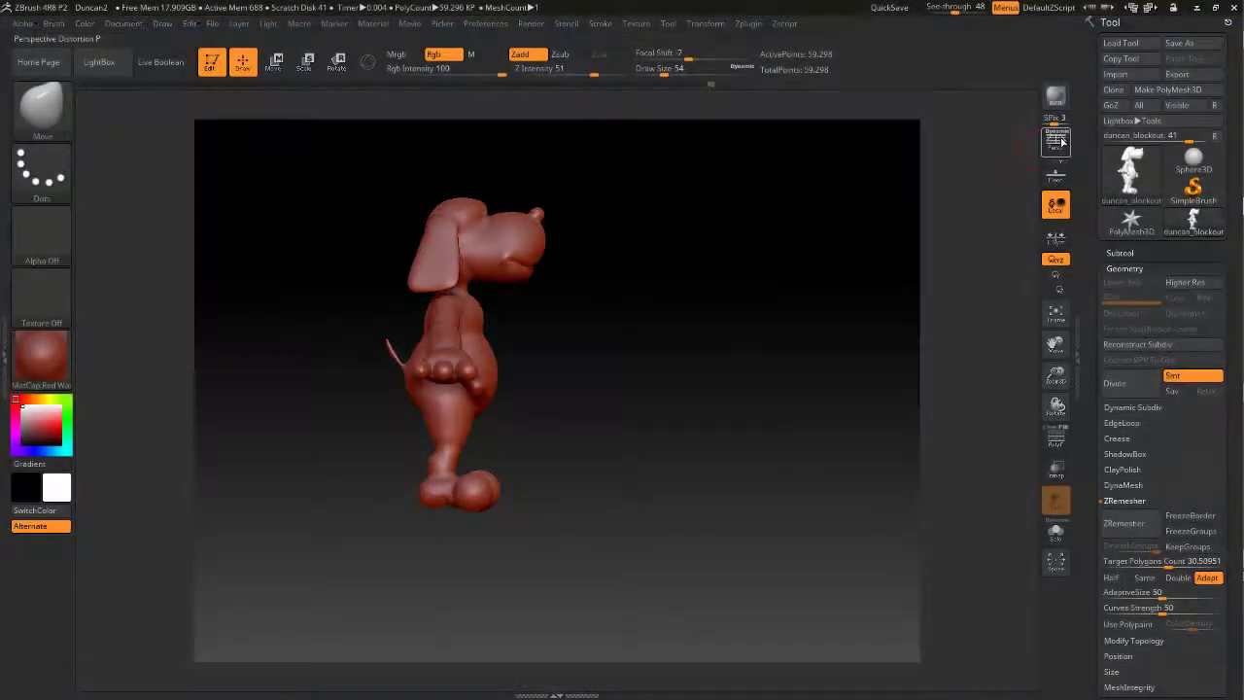
left_click(1055, 142)
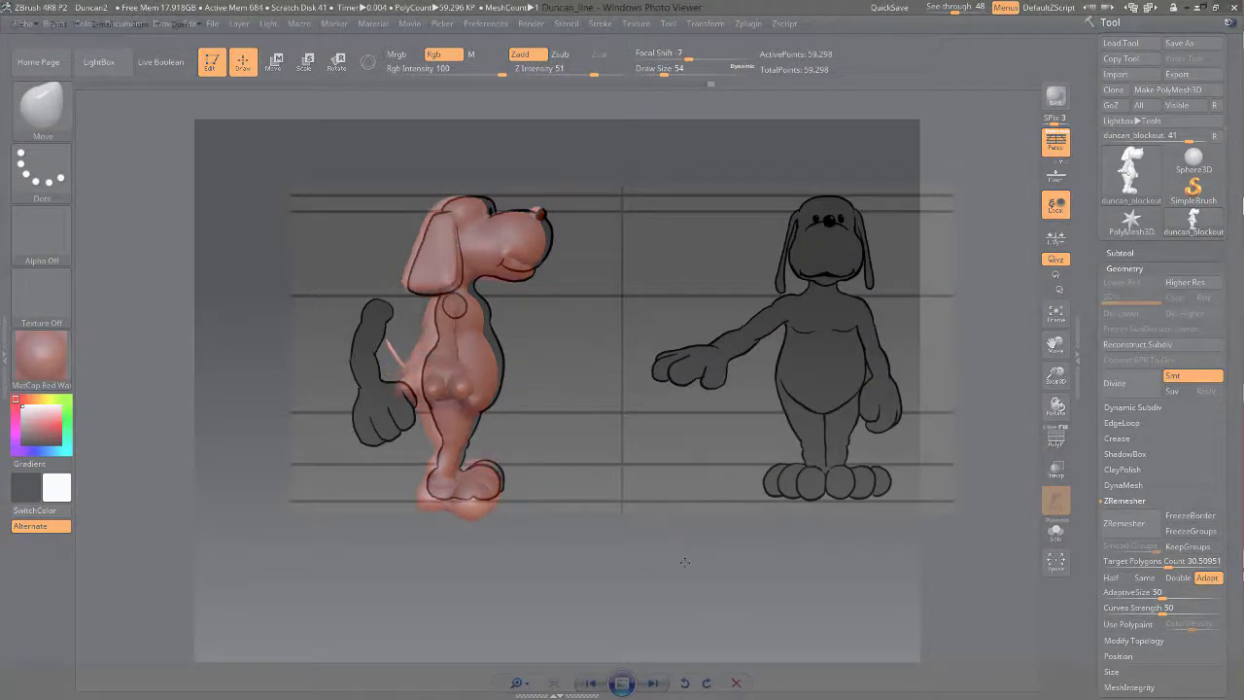
left_click_drag(684, 562, 687, 572)
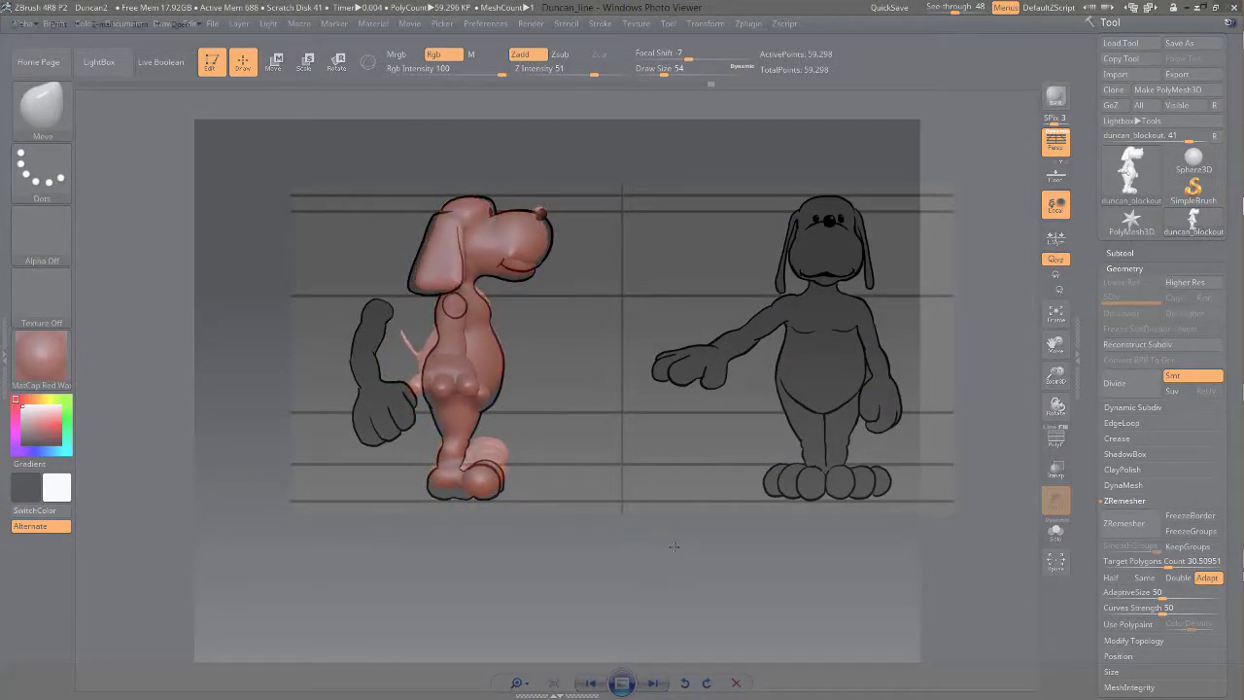
left_click_drag(657, 542, 661, 545)
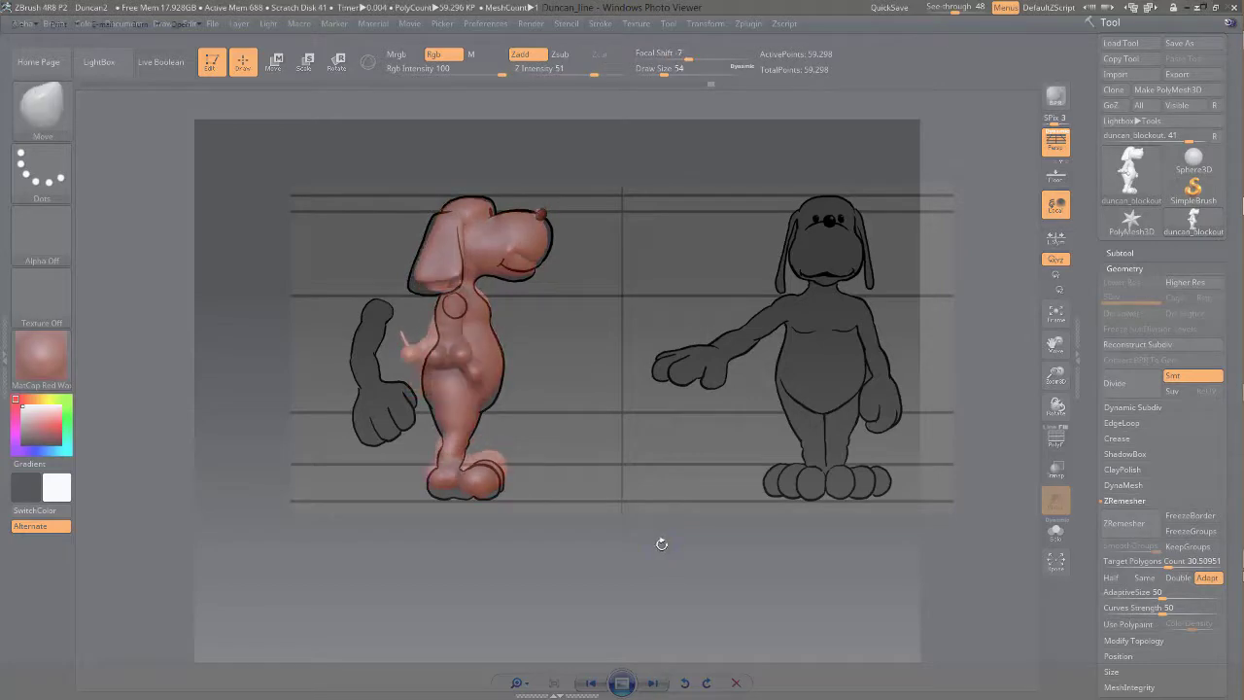
left_click_drag(666, 544, 663, 543)
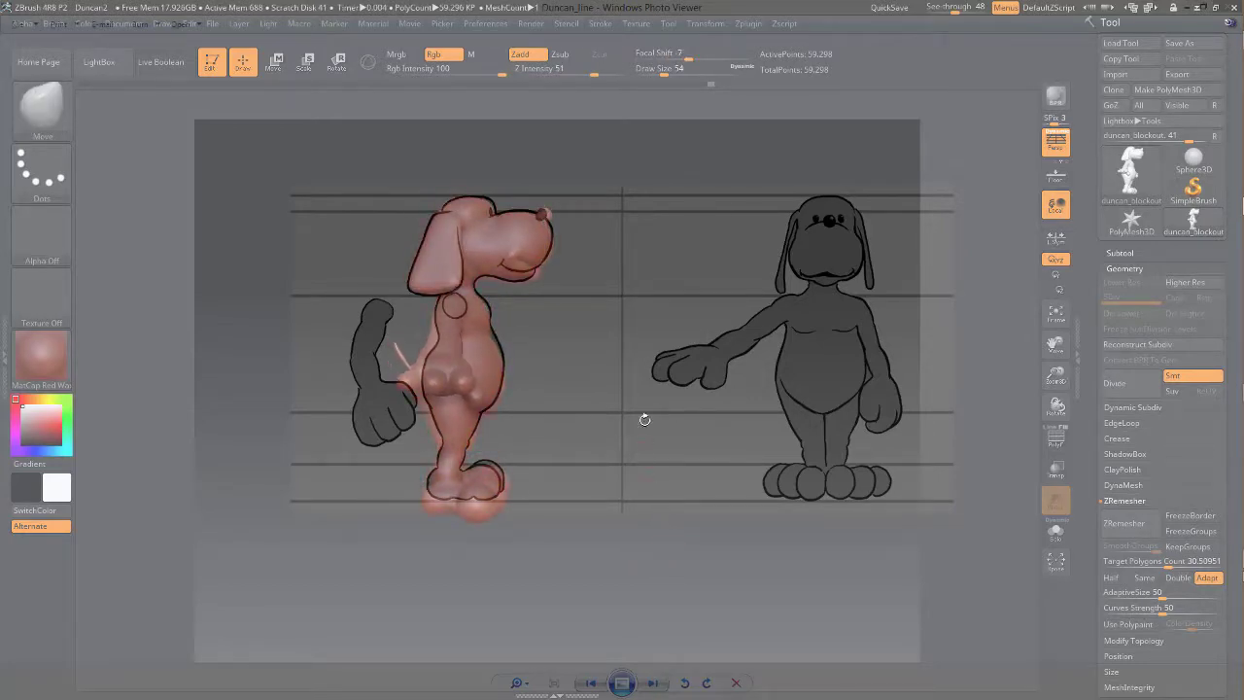
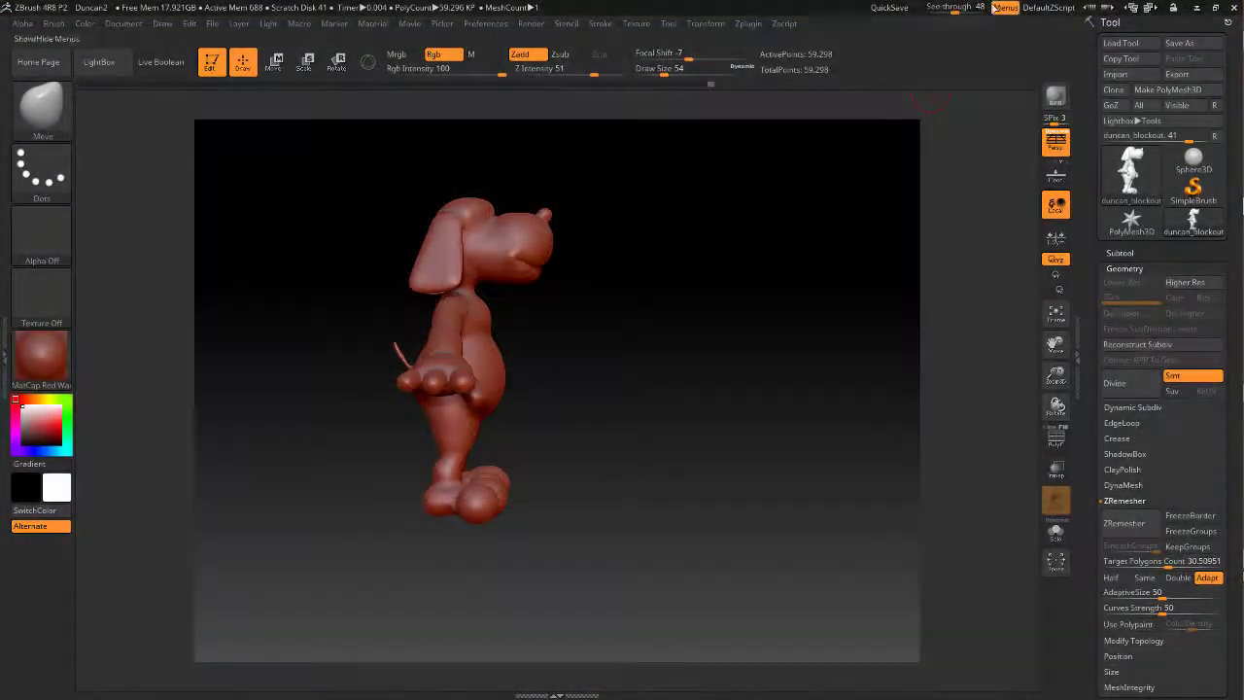
Set See-through back to 0 and smooth the corner of the dog's mouth at draw size 39
mouse_move(928, 9)
left_mouse_down()
mouse_move(956, 10)
mouse_move(919, 11)
left_mouse_up()
right_click_drag(624, 305, 635, 307, "ctrl")
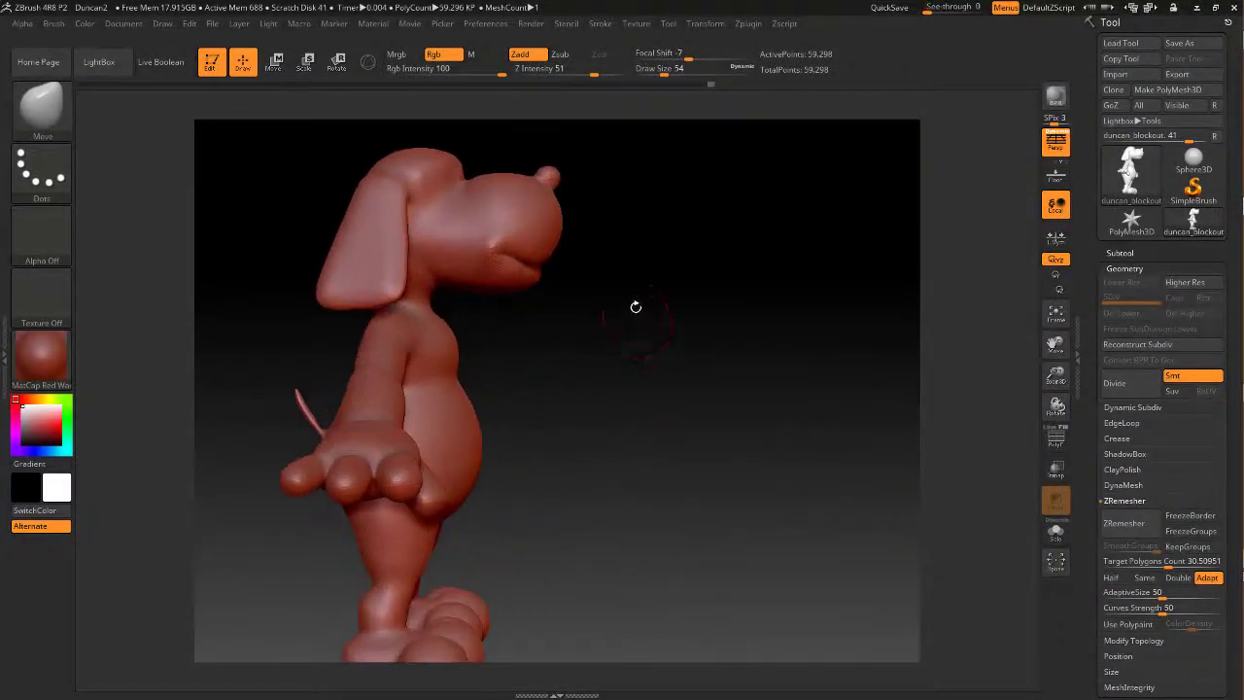
left_click_drag(636, 307, 658, 383, "alt")
right_click_drag(660, 383, 713, 455, "ctrl")
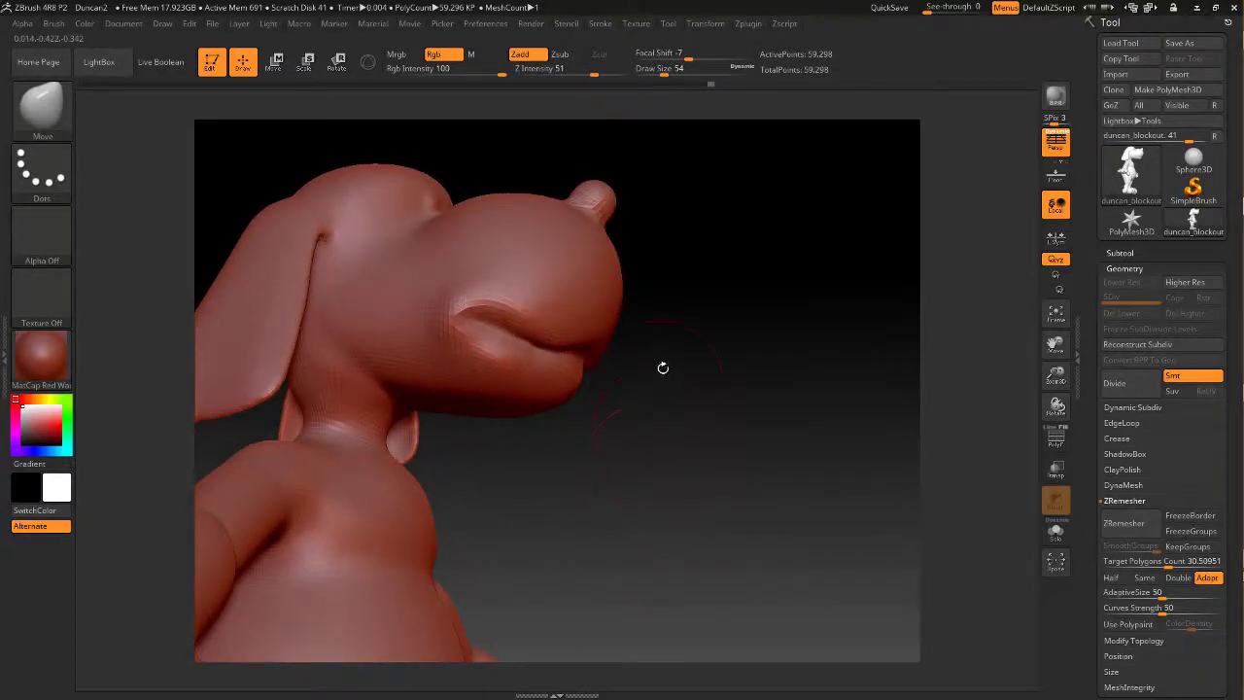
key("space")
left_click_drag(662, 367, 646, 362)
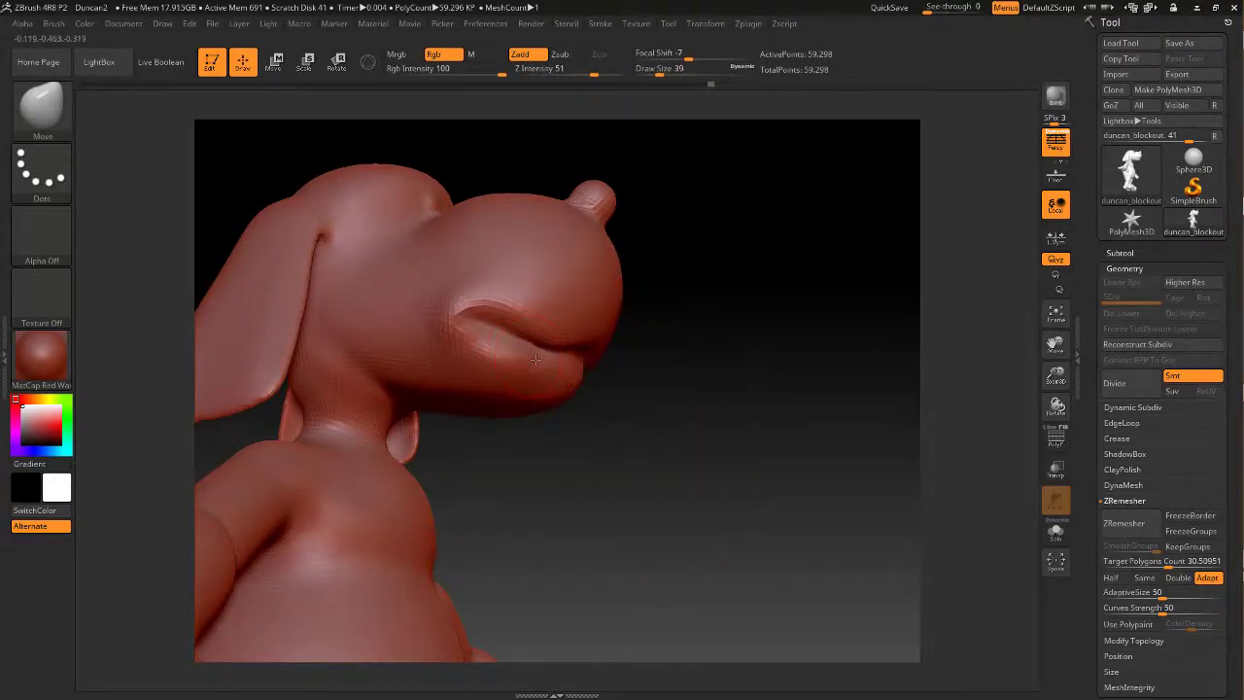
key("shift")
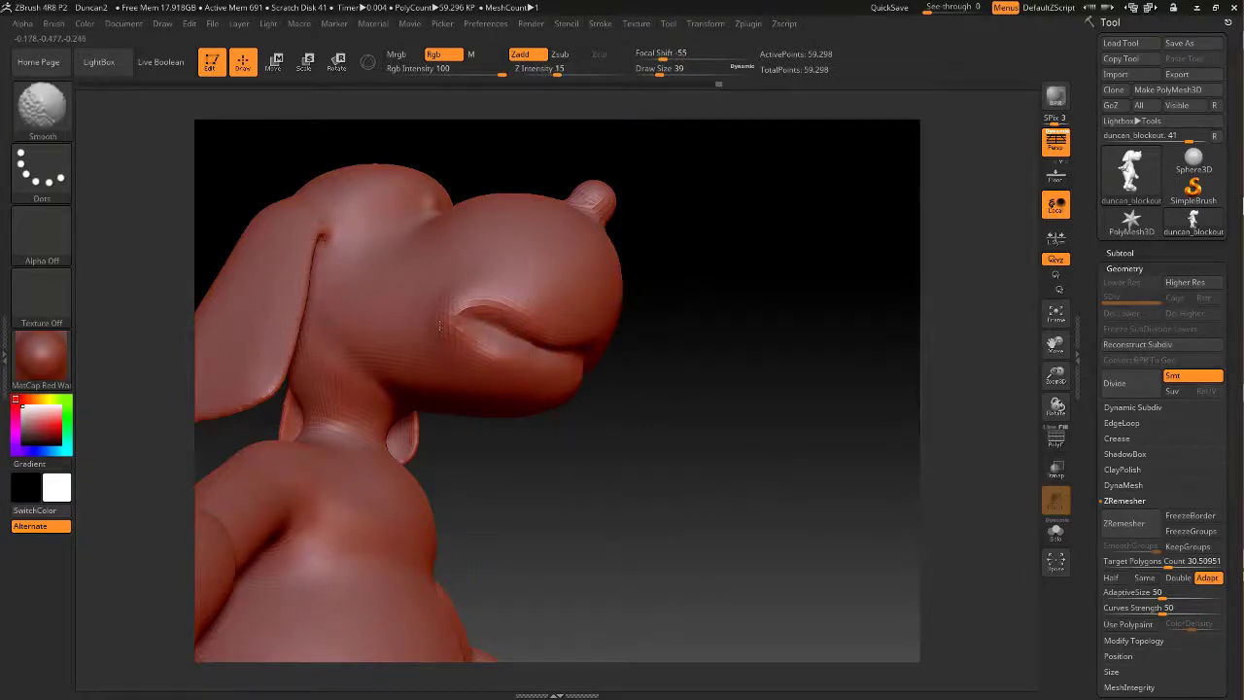
left_click_drag(619, 437, 521, 356)
left_click_drag(779, 454, 744, 419)
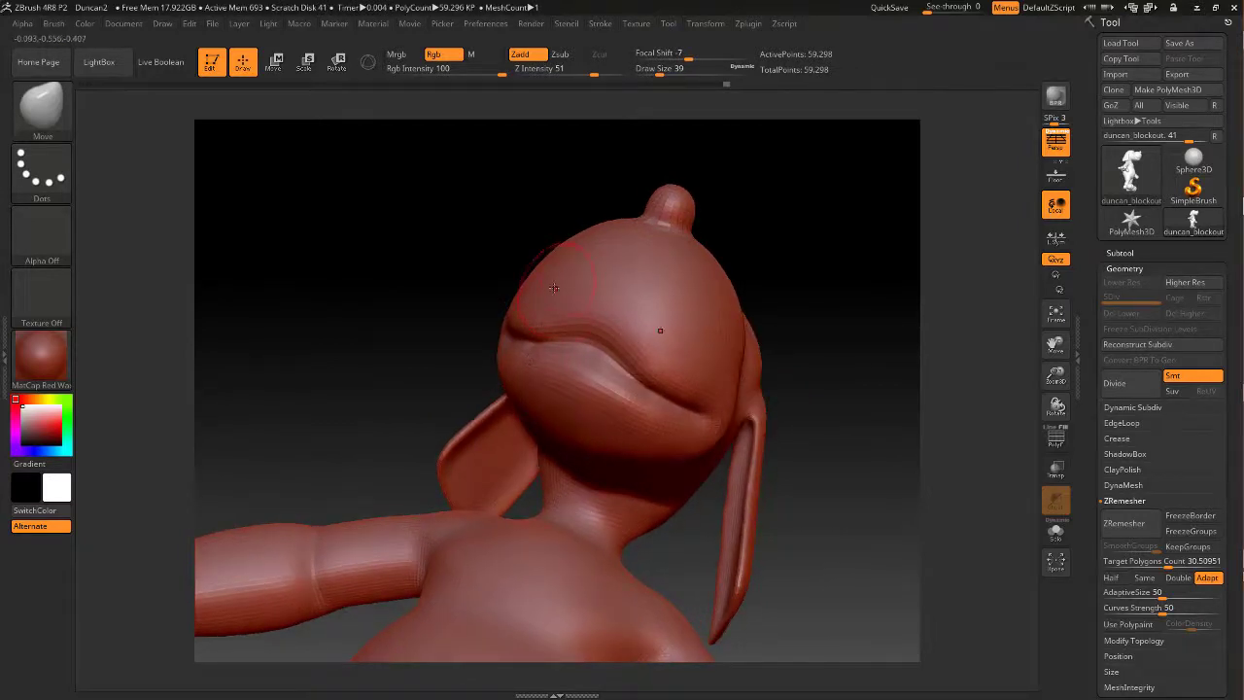
Set the Move brush's draw size to 74 and show the dog's head in exact side view without perspective
mouse_move(830, 270)
left_mouse_down()
mouse_move(849, 283)
mouse_move(869, 341)
left_mouse_up()
key("space")
left_click_drag(764, 287, 768, 286)
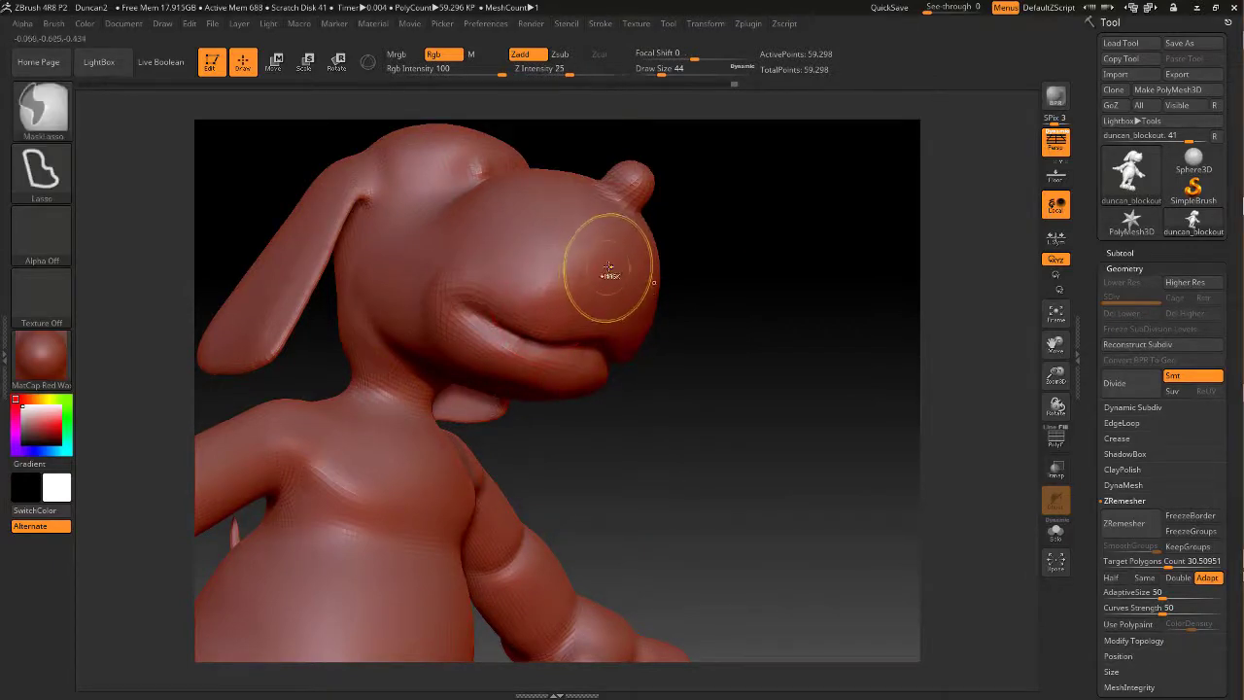
key("space")
left_click_drag(576, 284, 575, 284)
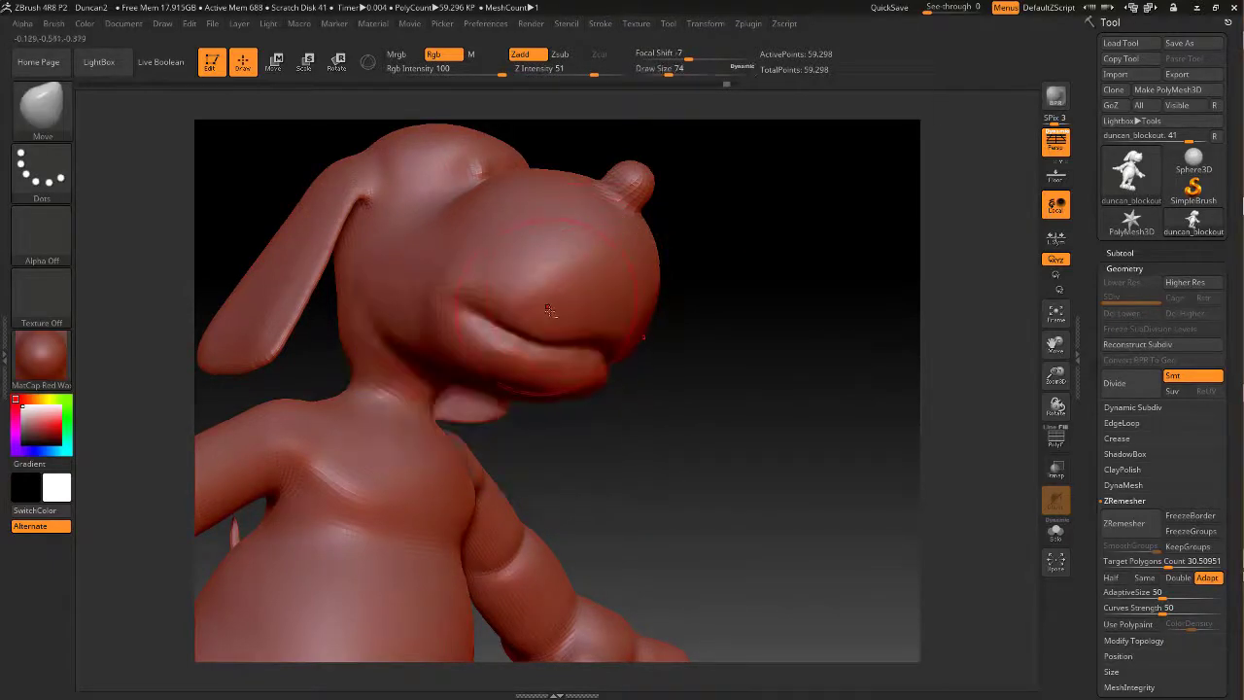
mouse_move(777, 280)
left_mouse_down()
mouse_move(711, 291)
mouse_move(752, 269)
mouse_move(855, 286)
left_mouse_up()
mouse_move(684, 369)
left_mouse_down("shift")
mouse_move(693, 389)
mouse_move(610, 356)
left_mouse_up("shift")
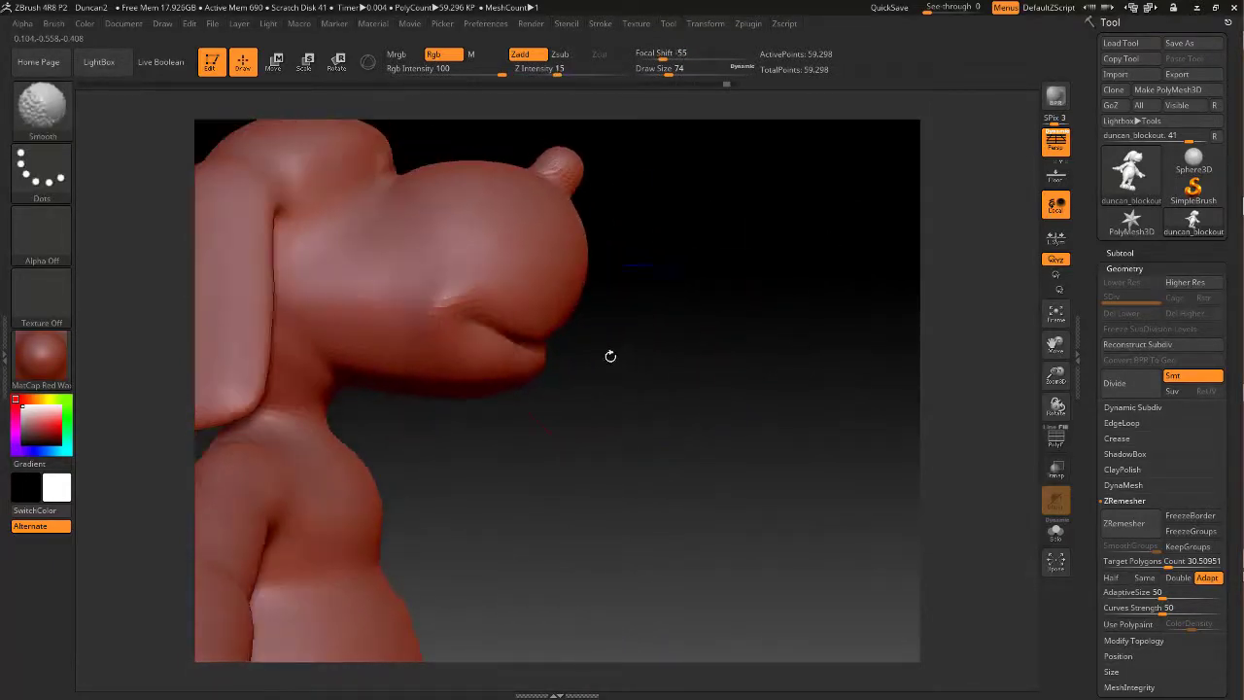
left_click(1055, 143)
left_click_drag(656, 377, 736, 349, "alt")
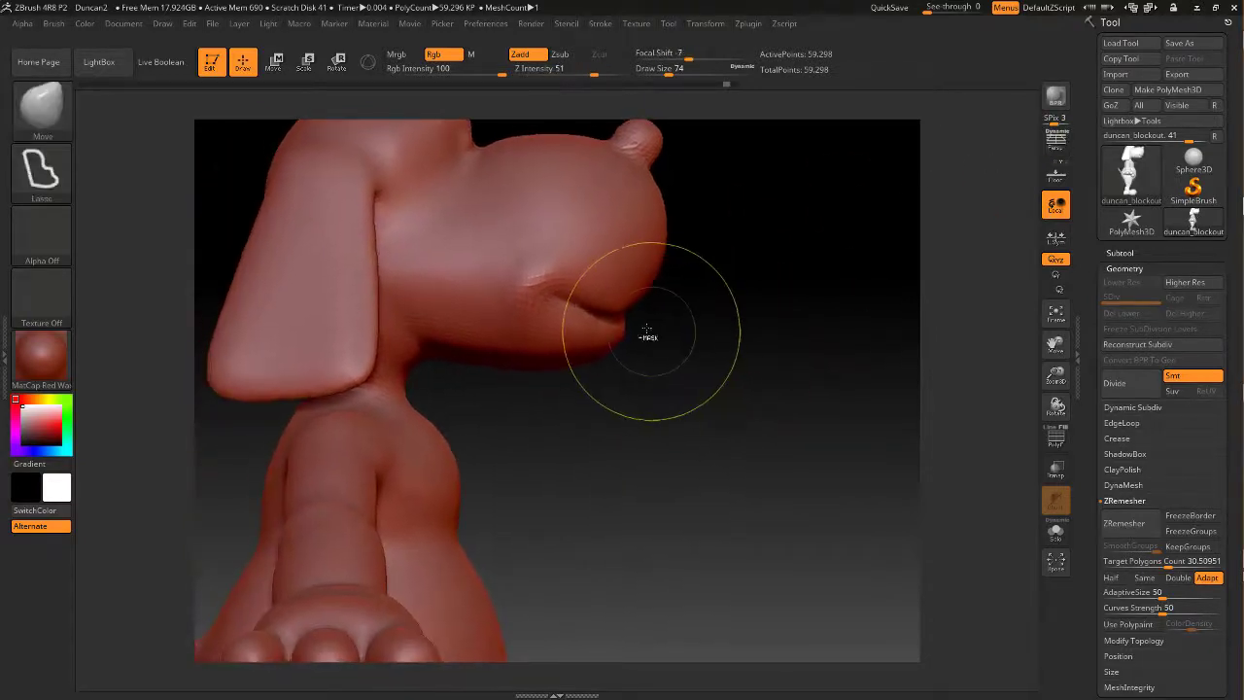
Mask the lower lip and front of the lower jaw with the MaskLasso brush
mouse_move(662, 300)
left_mouse_down("ctrl")
mouse_move(515, 294)
mouse_move(531, 427)
mouse_move(670, 369)
left_mouse_up("ctrl")
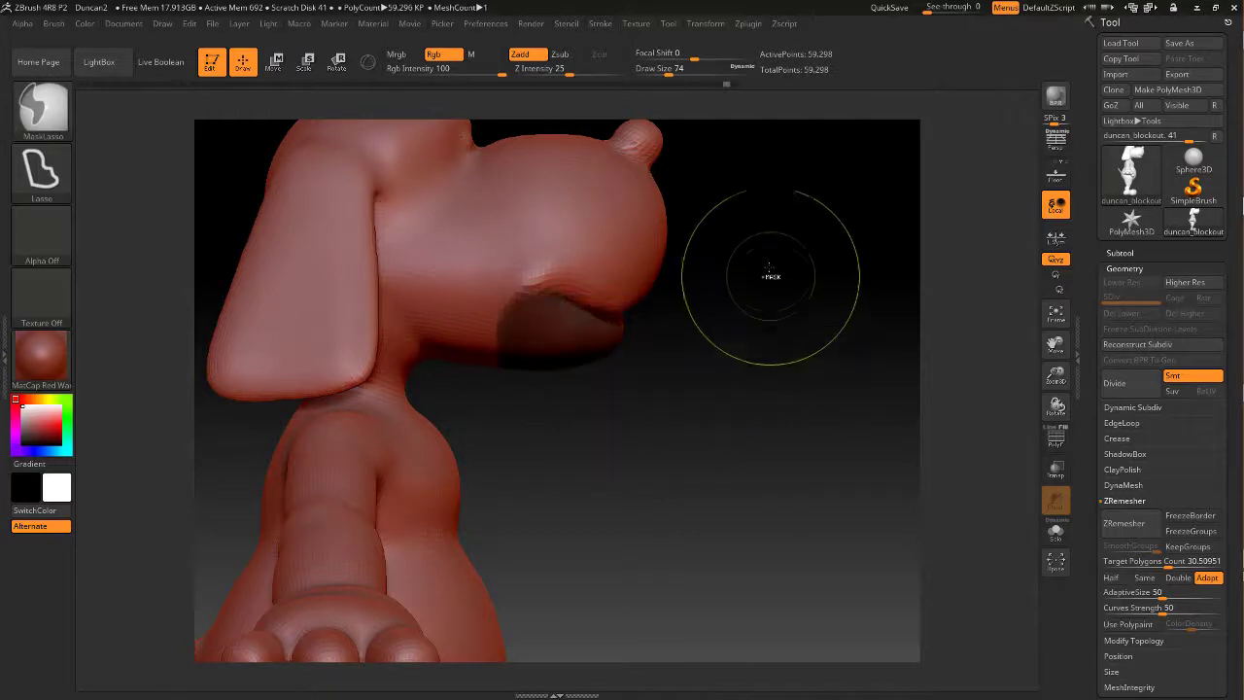
mouse_move(764, 323)
left_mouse_down()
mouse_move(691, 311)
mouse_move(681, 266)
mouse_move(709, 348)
left_mouse_up()
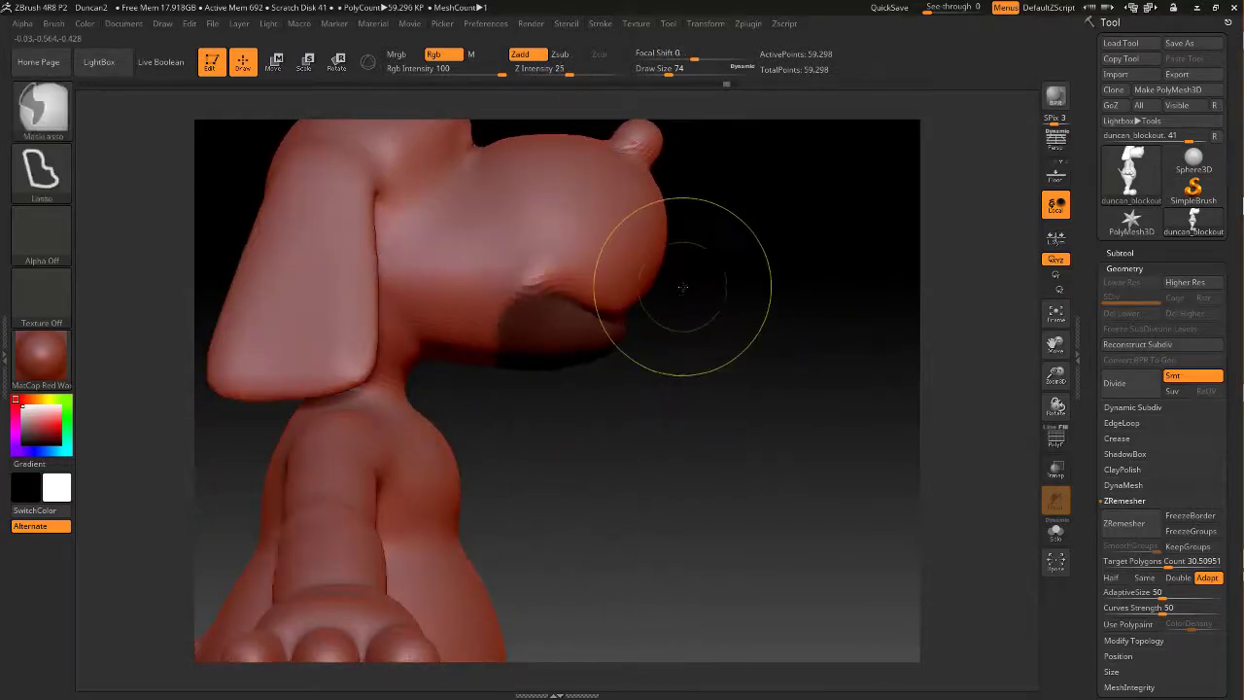
mouse_move(646, 308)
left_mouse_down("ctrl")
mouse_move(683, 444)
mouse_move(692, 436)
left_mouse_up("ctrl")
Set the Move brush's draw size to 65 and reshape the upper muzzle in front of the masked lower lip
key("space")
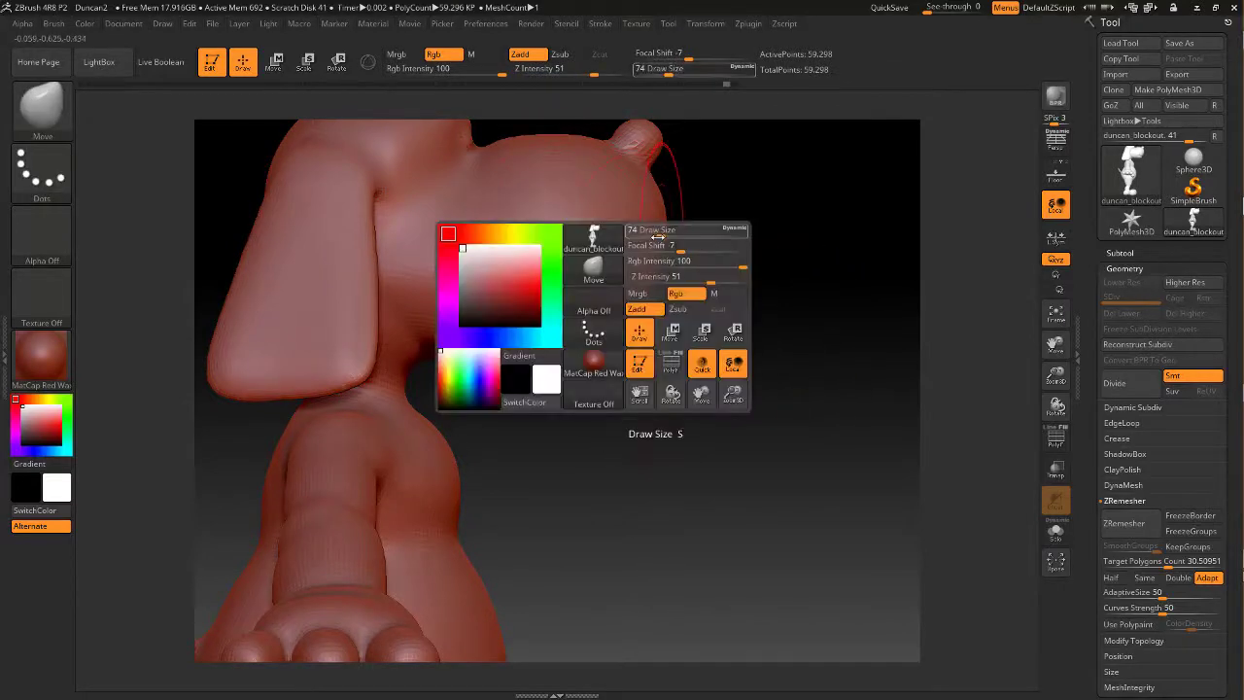
left_click_drag(651, 233, 658, 233)
left_click(630, 278, "ctrl")
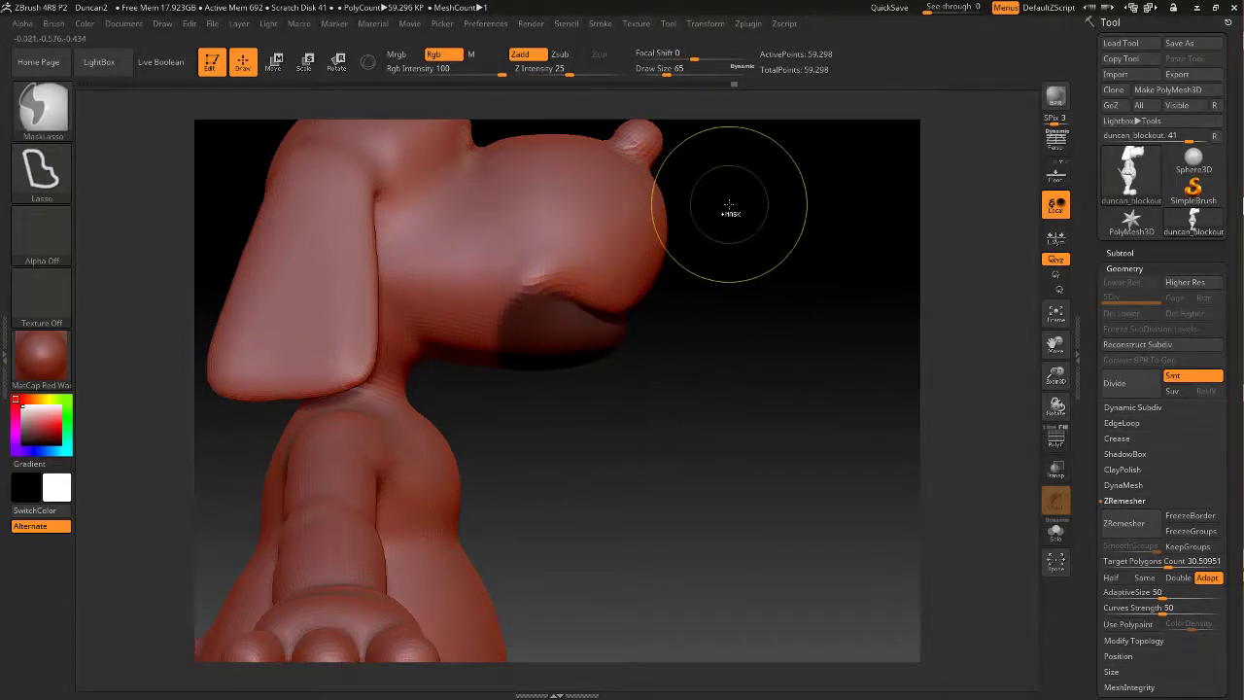
left_click(629, 278, "ctrl")
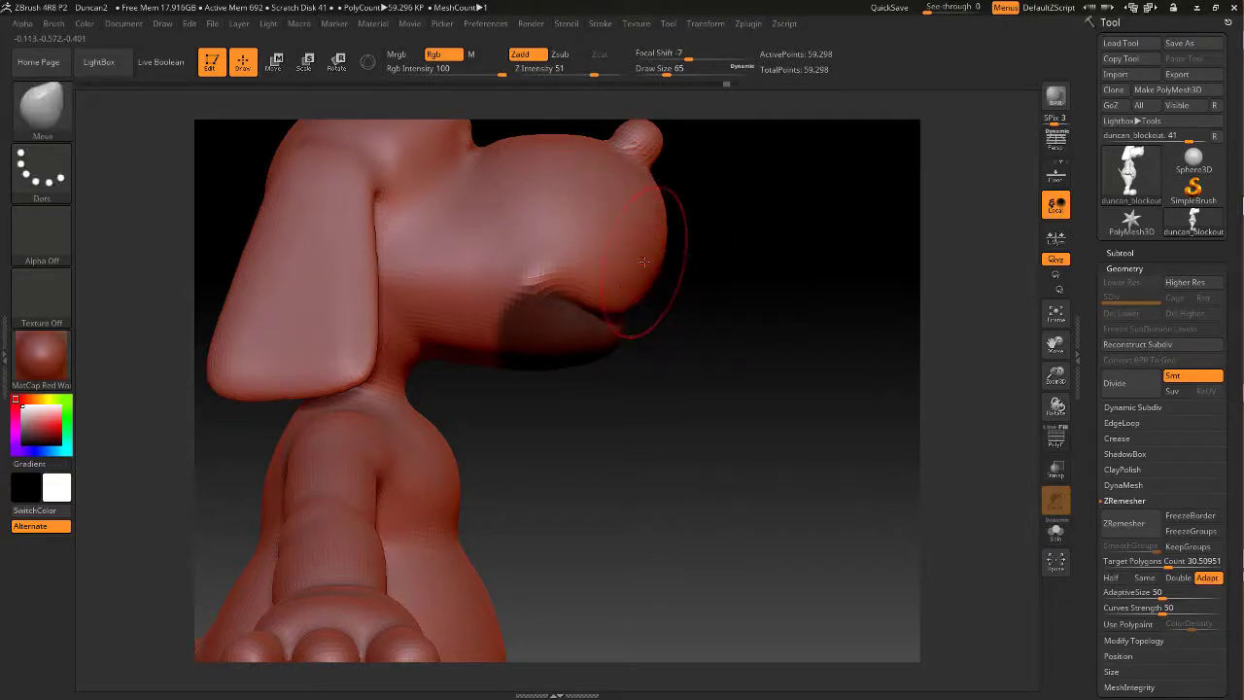
left_click_drag(632, 278, 638, 281)
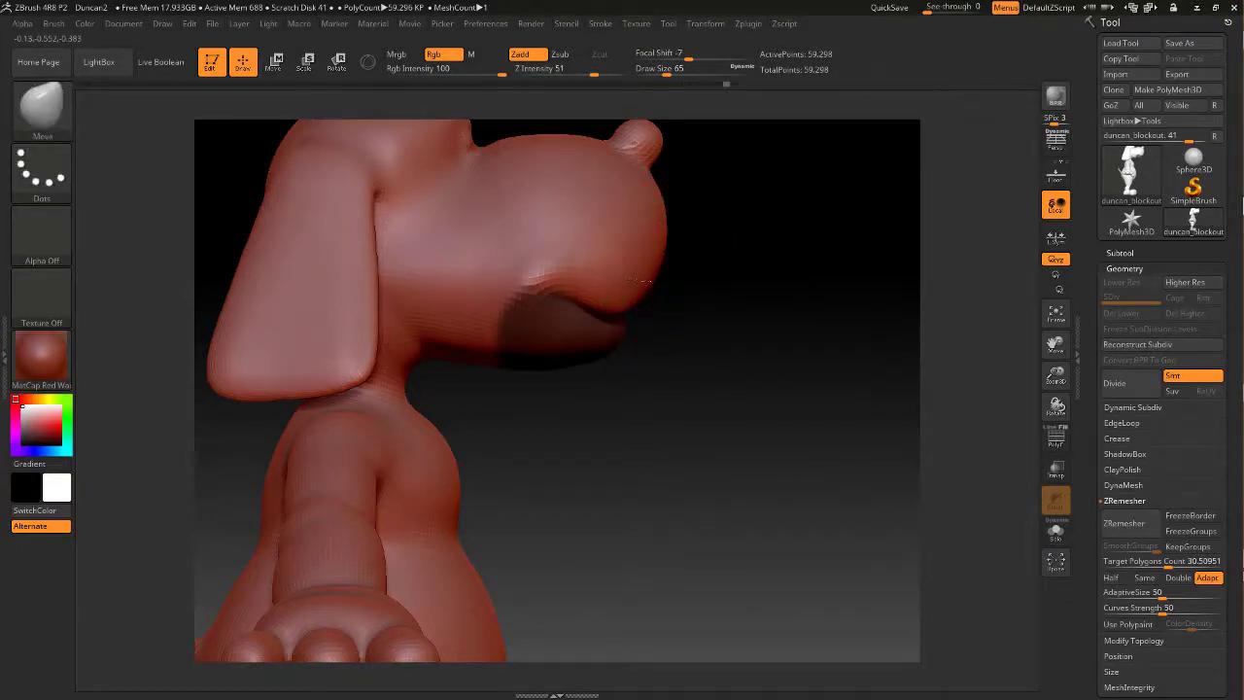
mouse_move(783, 316)
left_mouse_down()
mouse_move(679, 275)
mouse_move(694, 280)
left_mouse_up()
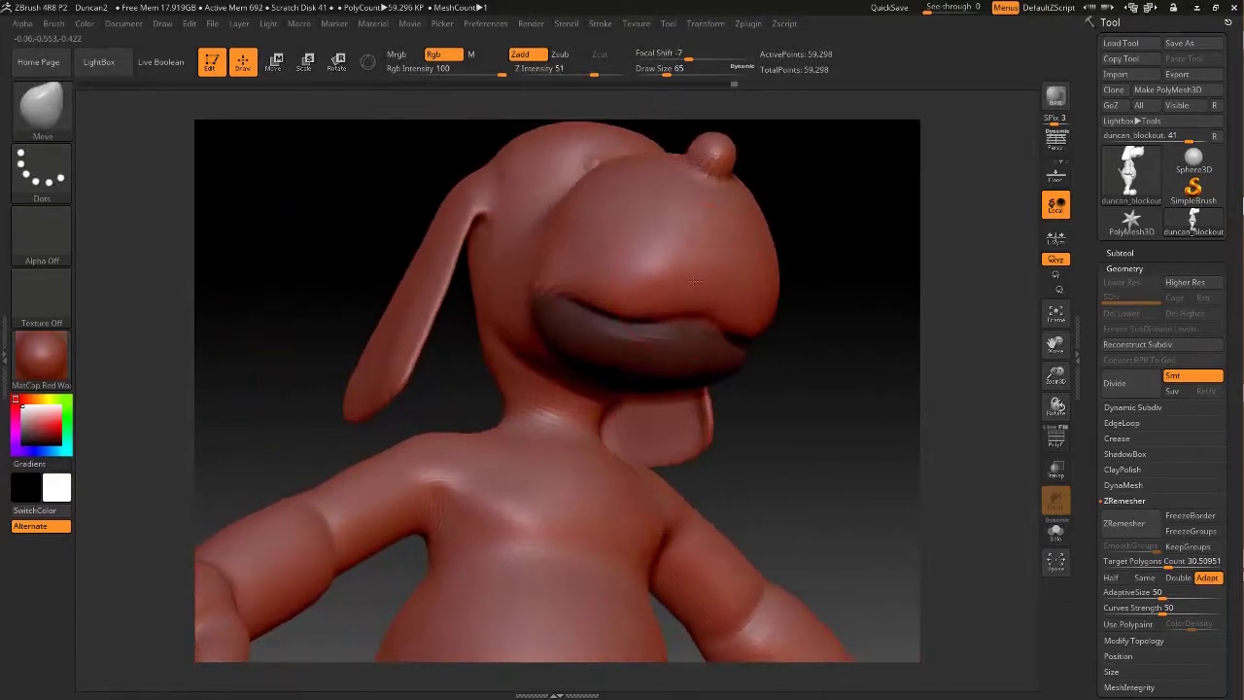
left_click_drag(789, 231, 783, 340)
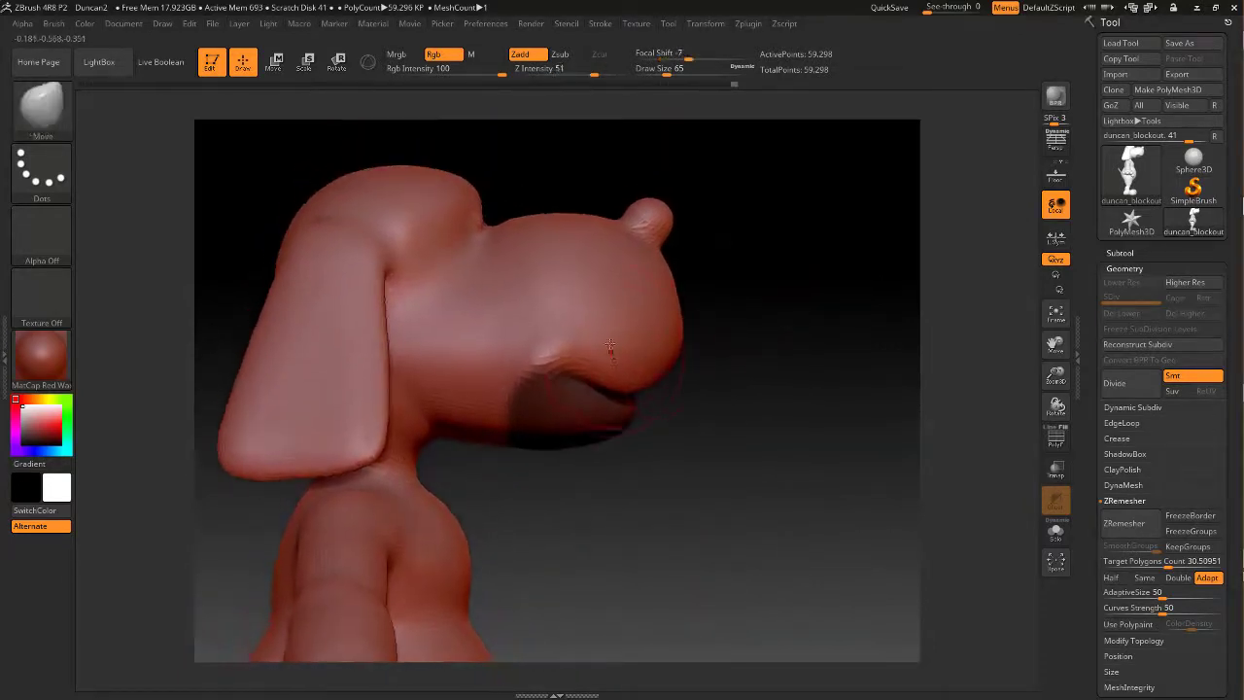
Smooth the upper lip and cheek above the corner of the mouth, checking the muzzle from the front
left_click_drag(598, 351, 610, 358, "shift")
key("shift")
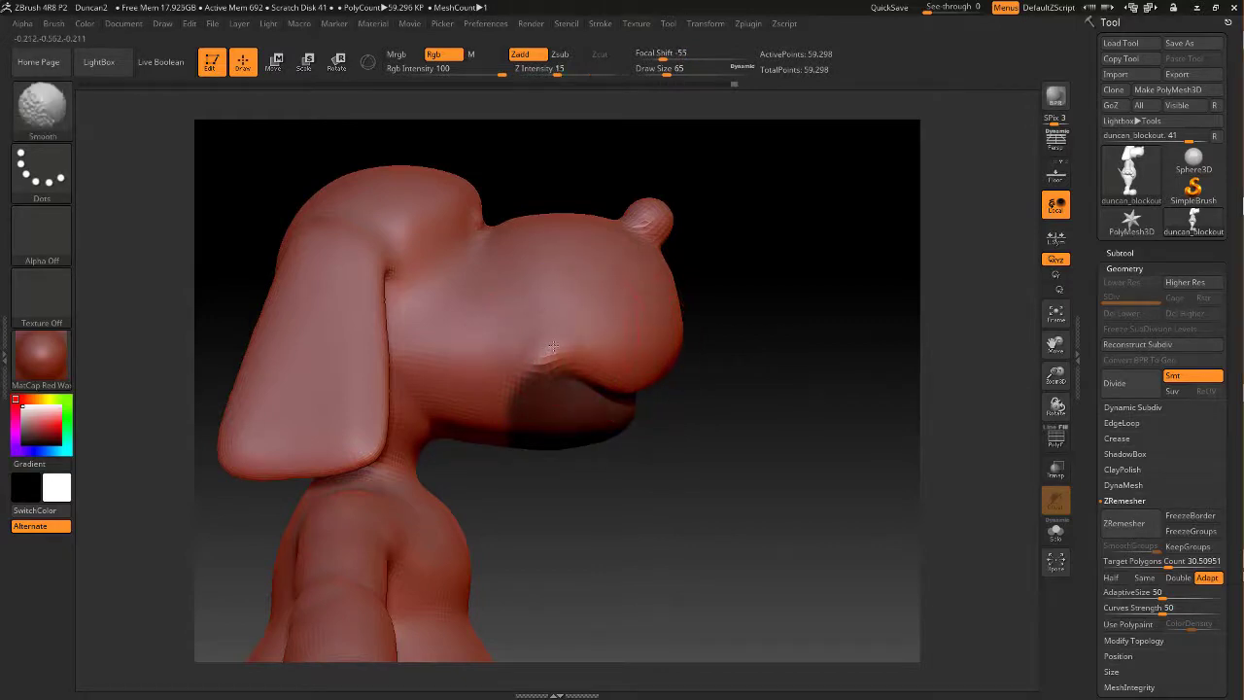
left_click_drag(726, 355, 700, 353)
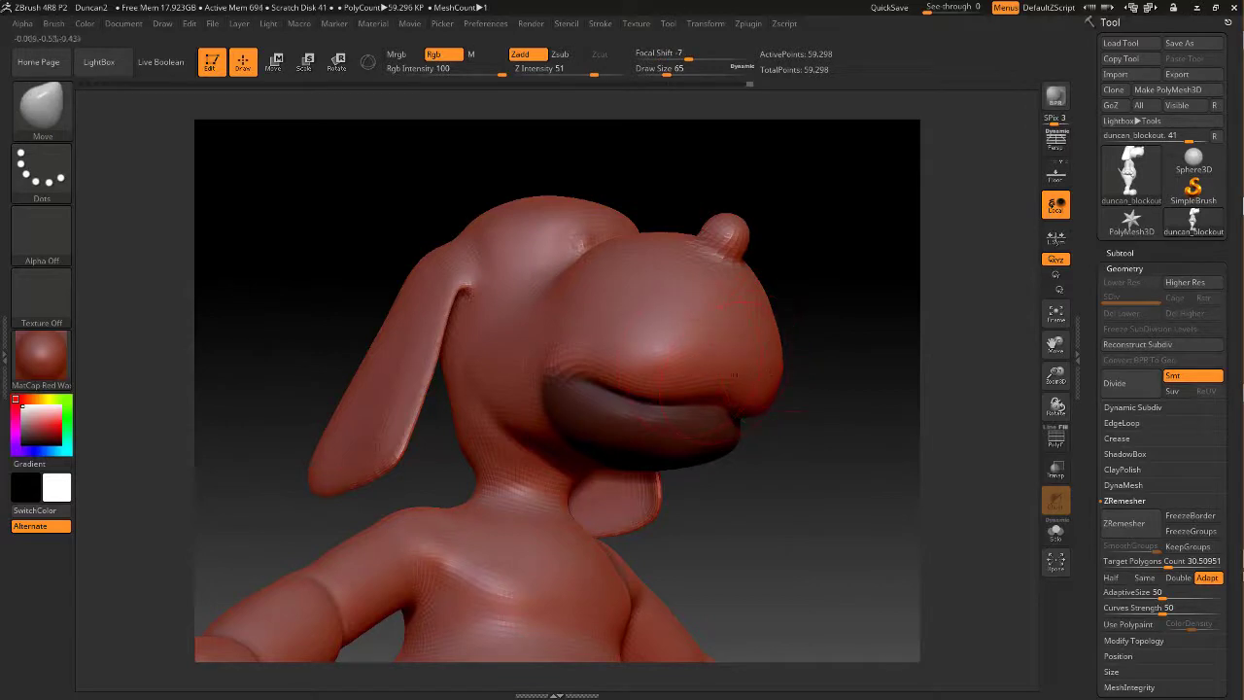
mouse_move(798, 240)
left_mouse_down()
mouse_move(778, 242)
mouse_move(747, 281)
left_mouse_up()
left_click_drag(444, 233, 332, 220, "alt")
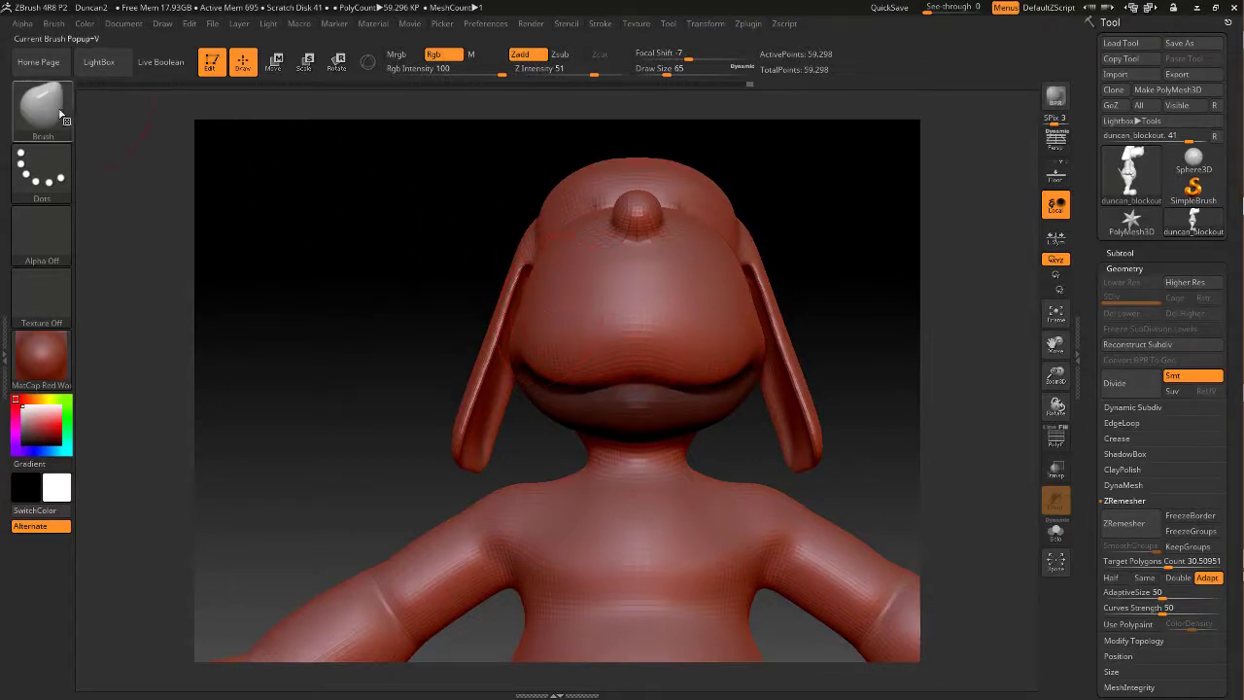
Carve a vertical groove down the middle of the upper lip with the DamStandard brush at draw size 65
key("b")
key("d")
key("s")
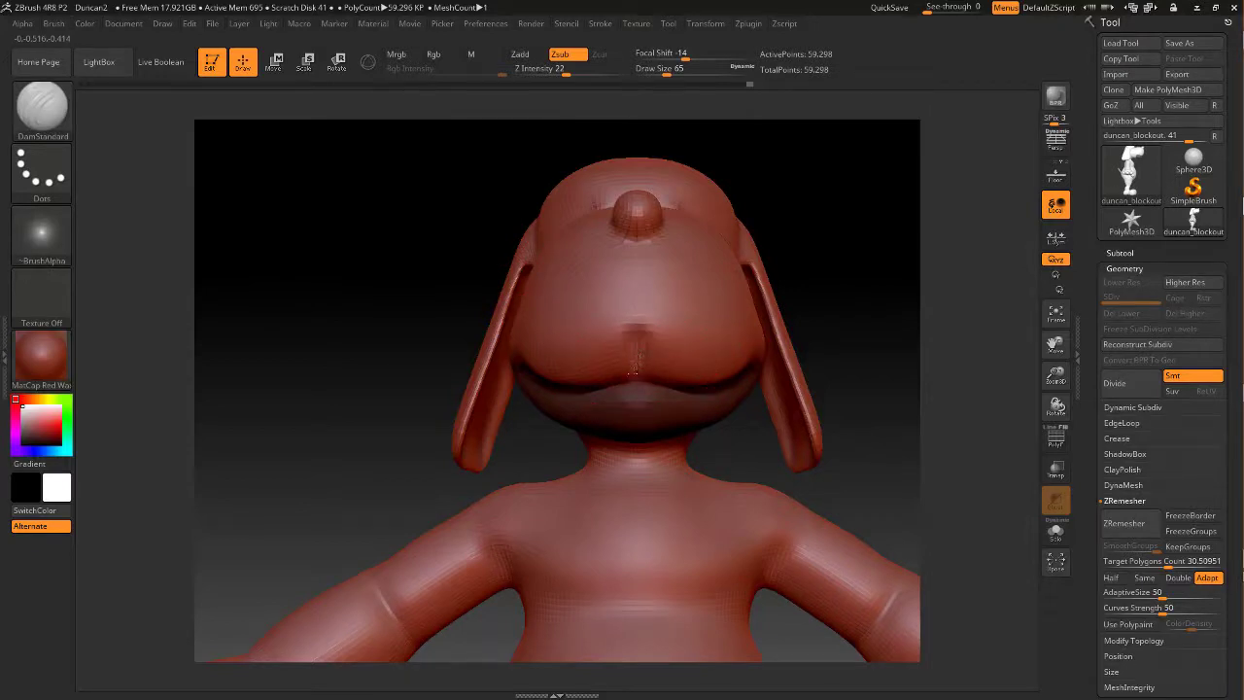
left_click_drag(875, 253, 957, 257)
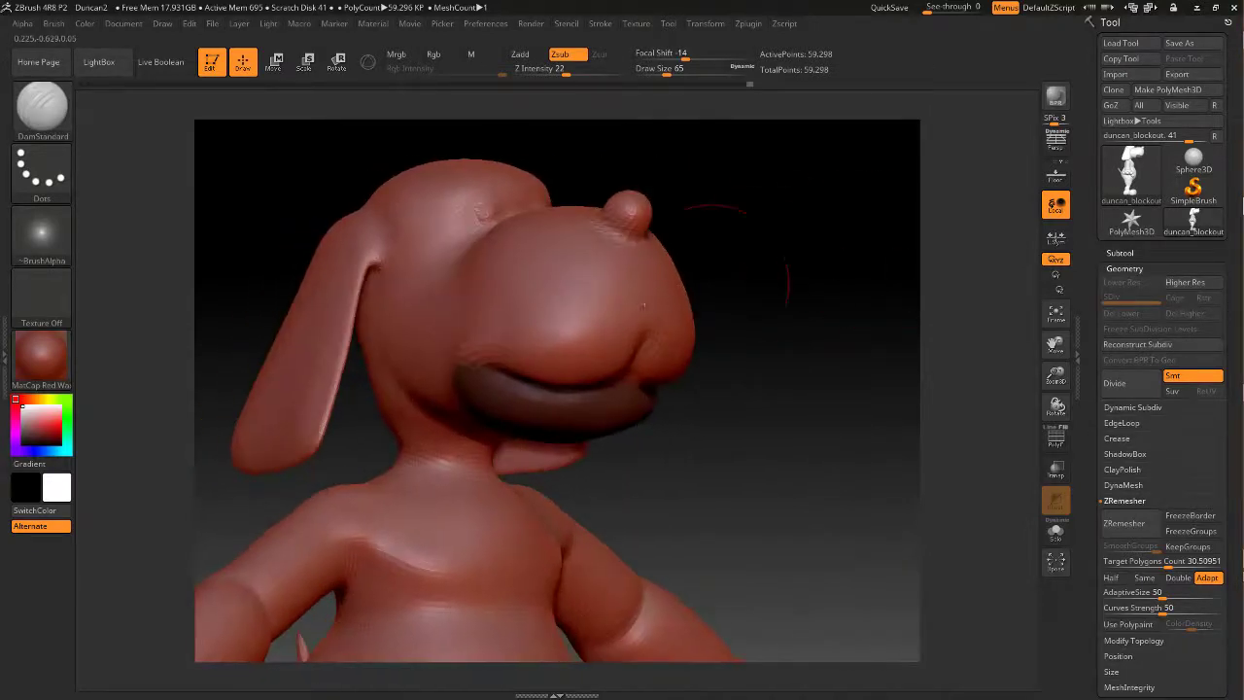
mouse_move(848, 257)
left_mouse_down()
mouse_move(794, 261)
mouse_move(819, 277)
mouse_move(833, 258)
mouse_move(818, 269)
mouse_move(776, 254)
left_mouse_up()
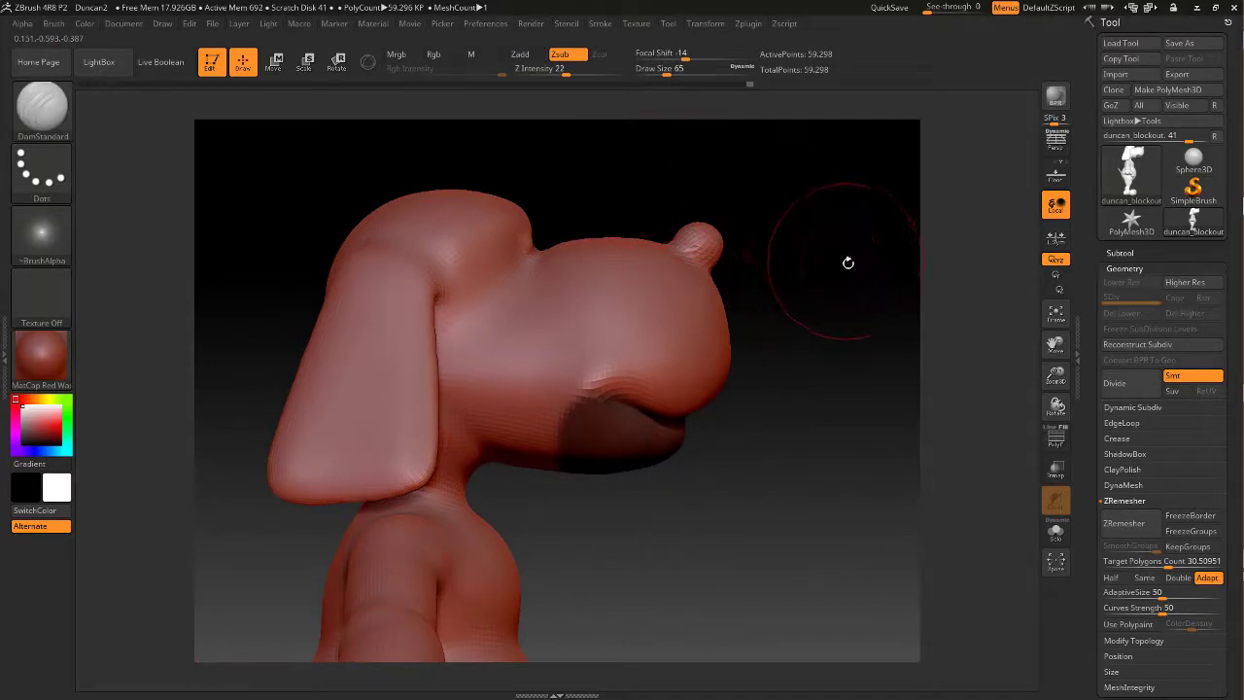
Invert the mask so only the lower lip and jaw front are editable, and smooth that area
key("ctrl")
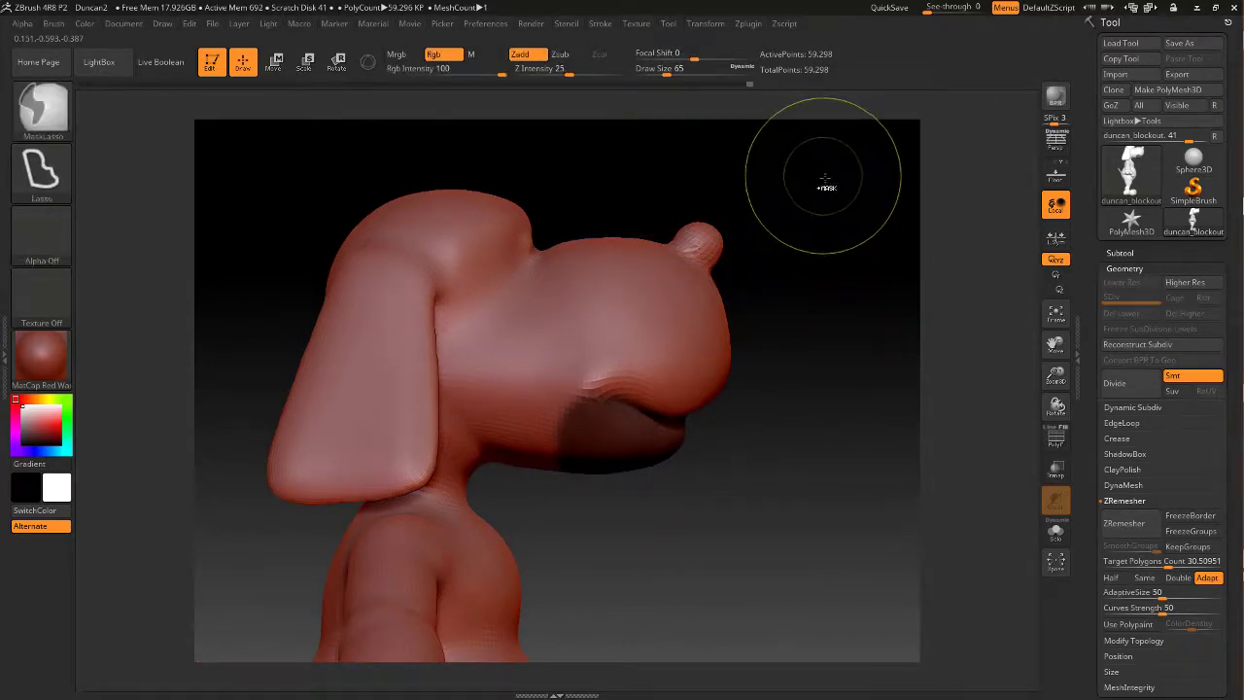
left_click(816, 185, "ctrl")
mouse_move(832, 332)
left_mouse_down()
mouse_move(849, 354)
mouse_move(815, 335)
left_mouse_up()
key("shift")
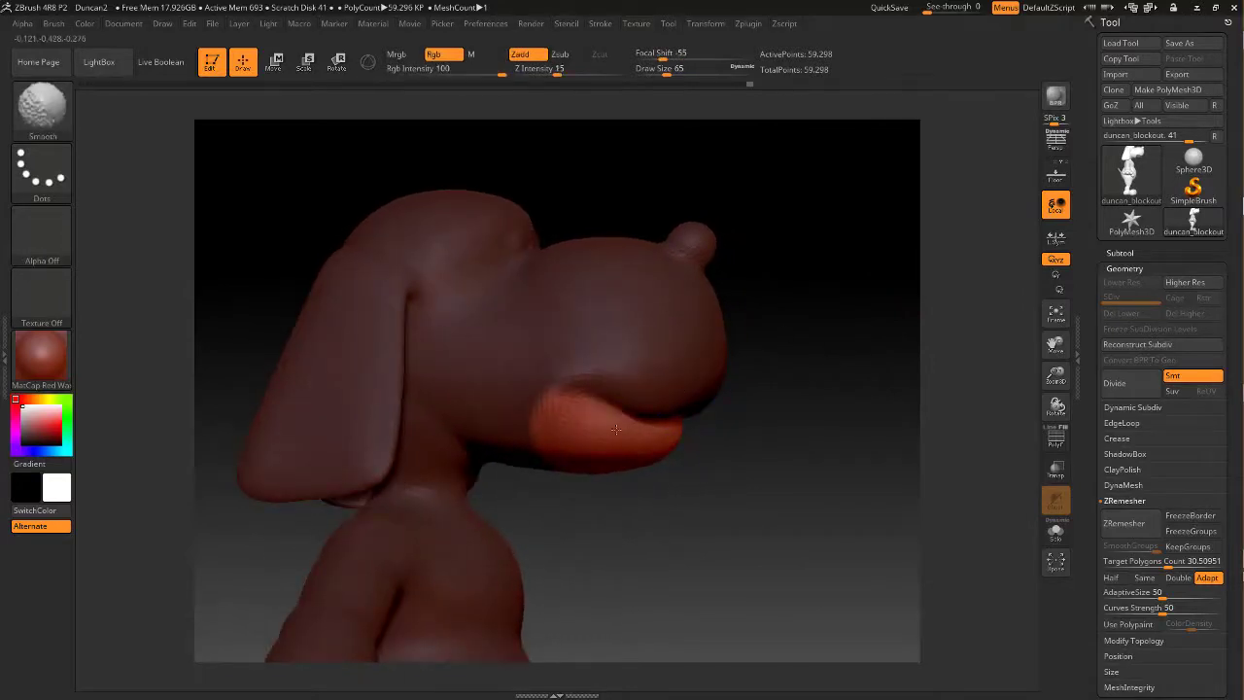
left_click_drag(757, 425, 692, 416)
key("shift")
left_click_drag(879, 399, 843, 403)
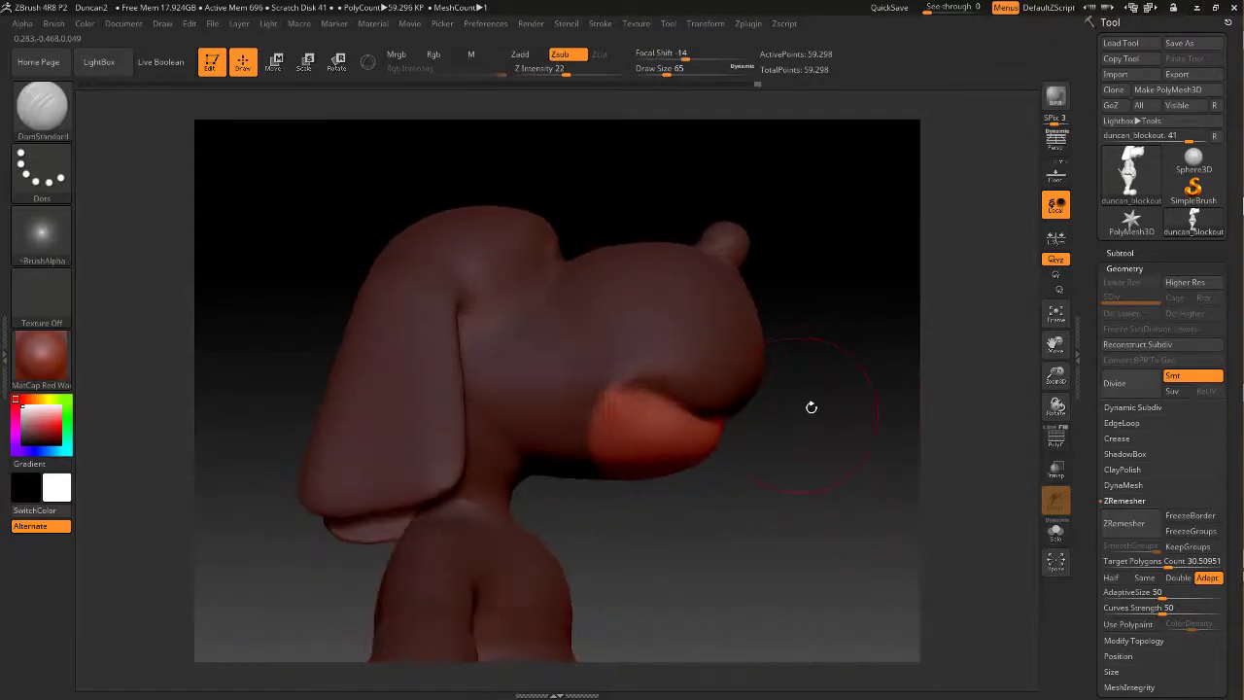
Clear the mask and rework the corner of the mouth with the DamStandard brush at draw size 31
mouse_move(852, 340)
left_mouse_down()
mouse_move(866, 437)
mouse_move(816, 460)
mouse_move(746, 405)
left_mouse_up()
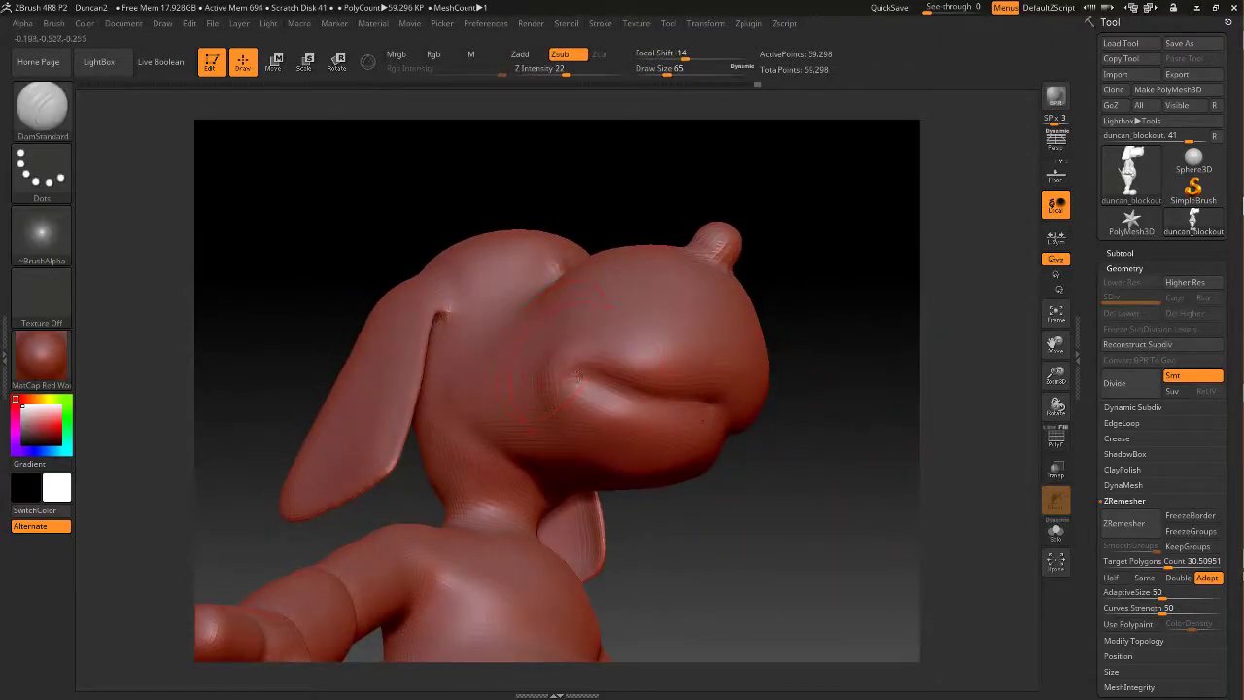
key("ctrl+z")
key("space")
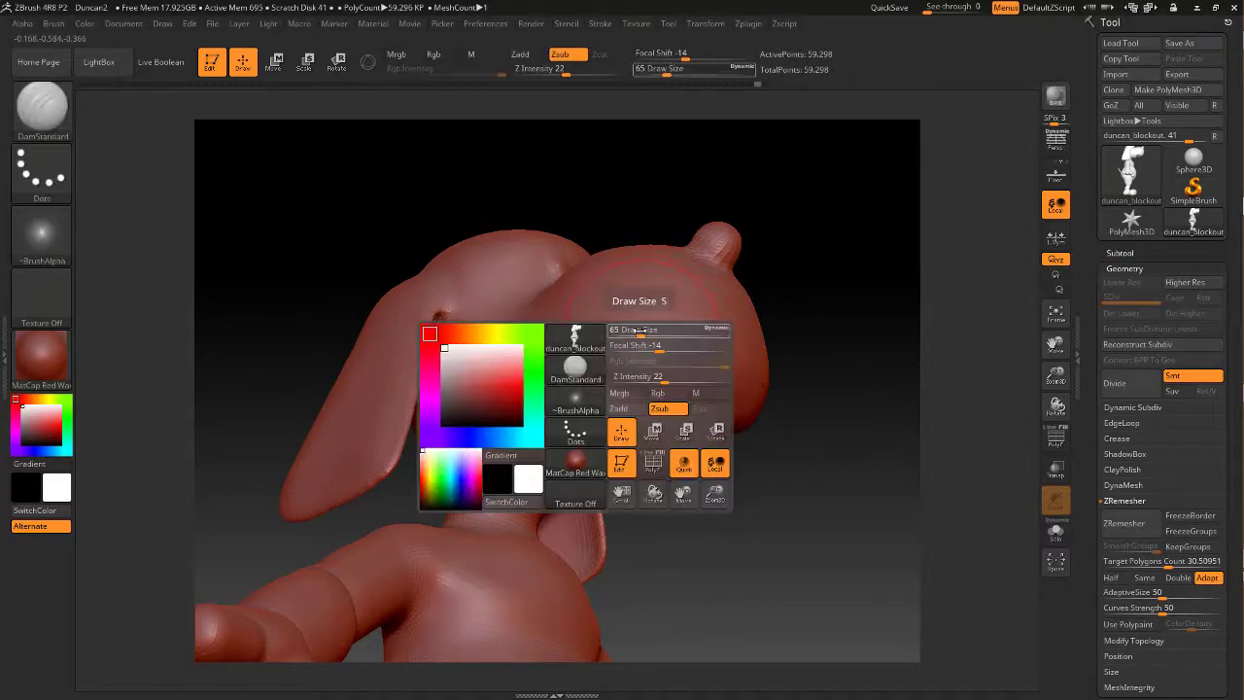
left_click_drag(639, 333, 630, 332)
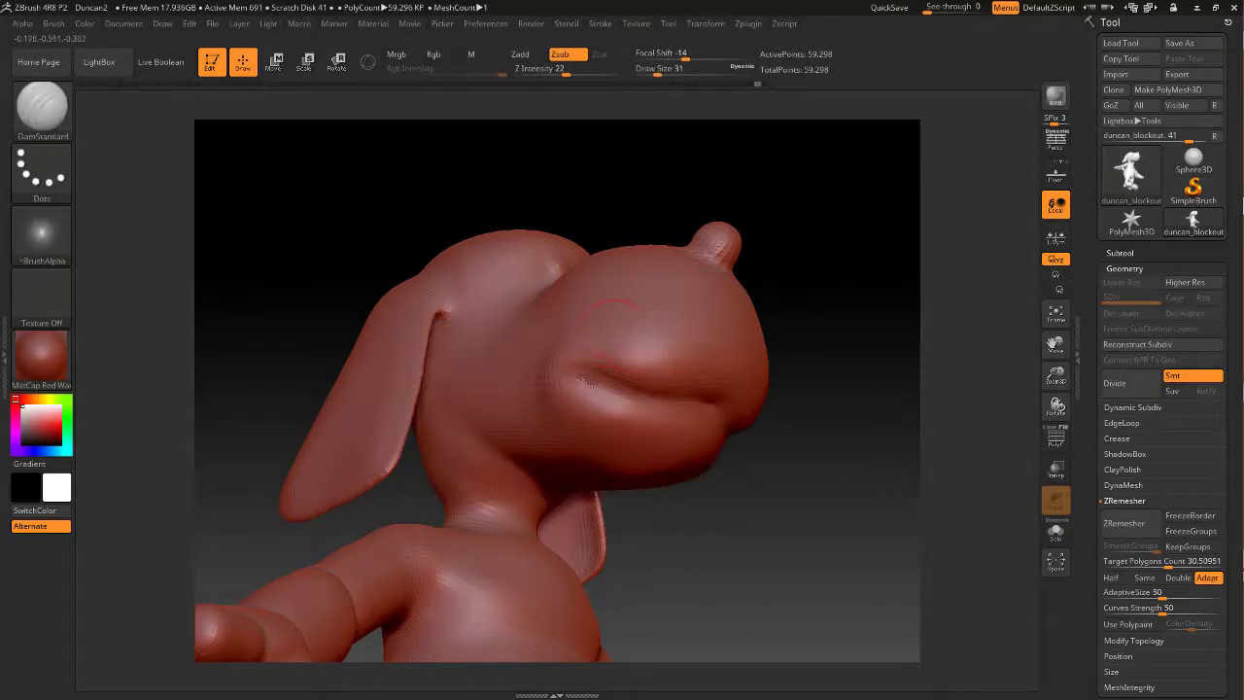
left_click_drag(623, 389, 591, 380, "shift")
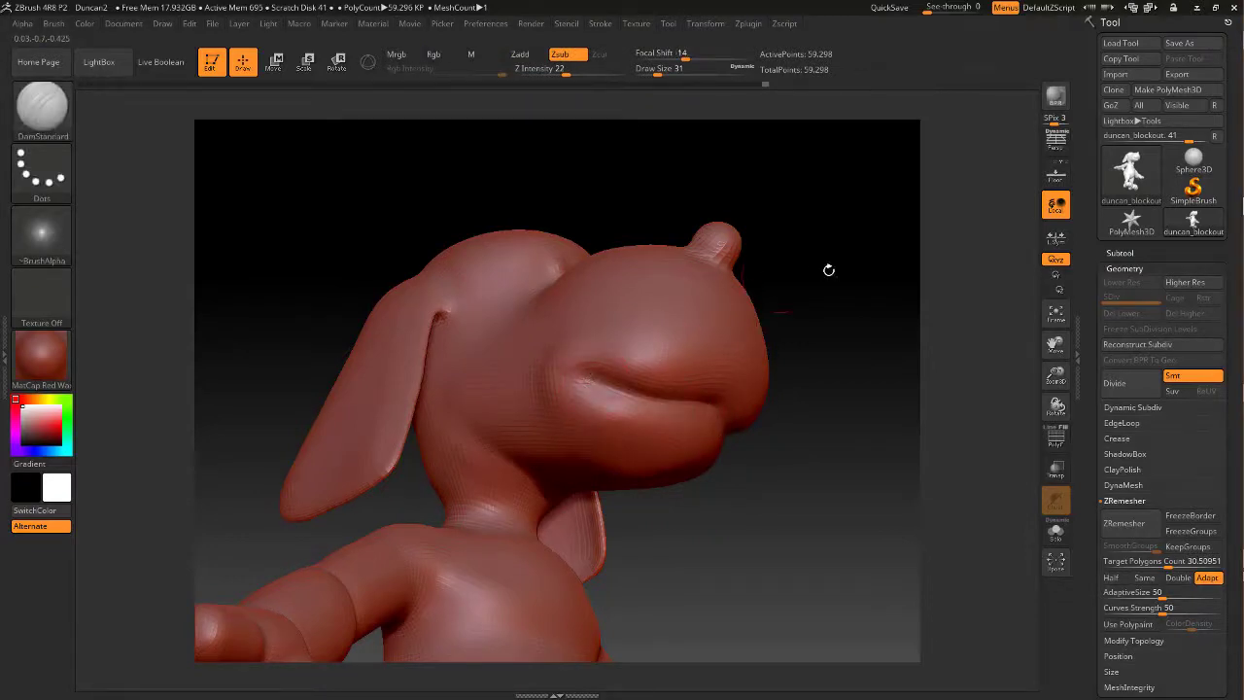
Smooth the cheek surface around the corner of the mouth, checking it from side and three-quarter views
left_click_drag(828, 270, 769, 273)
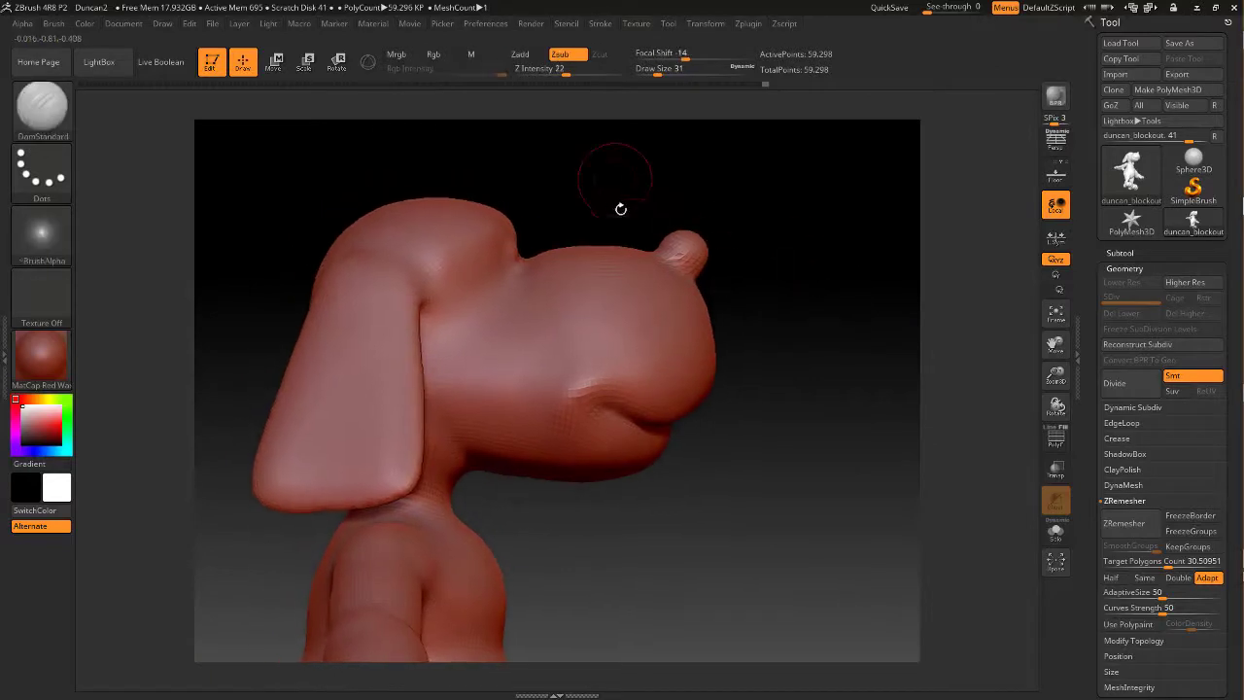
left_click_drag(580, 388, 587, 392, "shift")
mouse_move(774, 415)
left_mouse_down()
mouse_move(738, 399)
mouse_move(593, 403)
mouse_move(807, 397)
left_mouse_up()
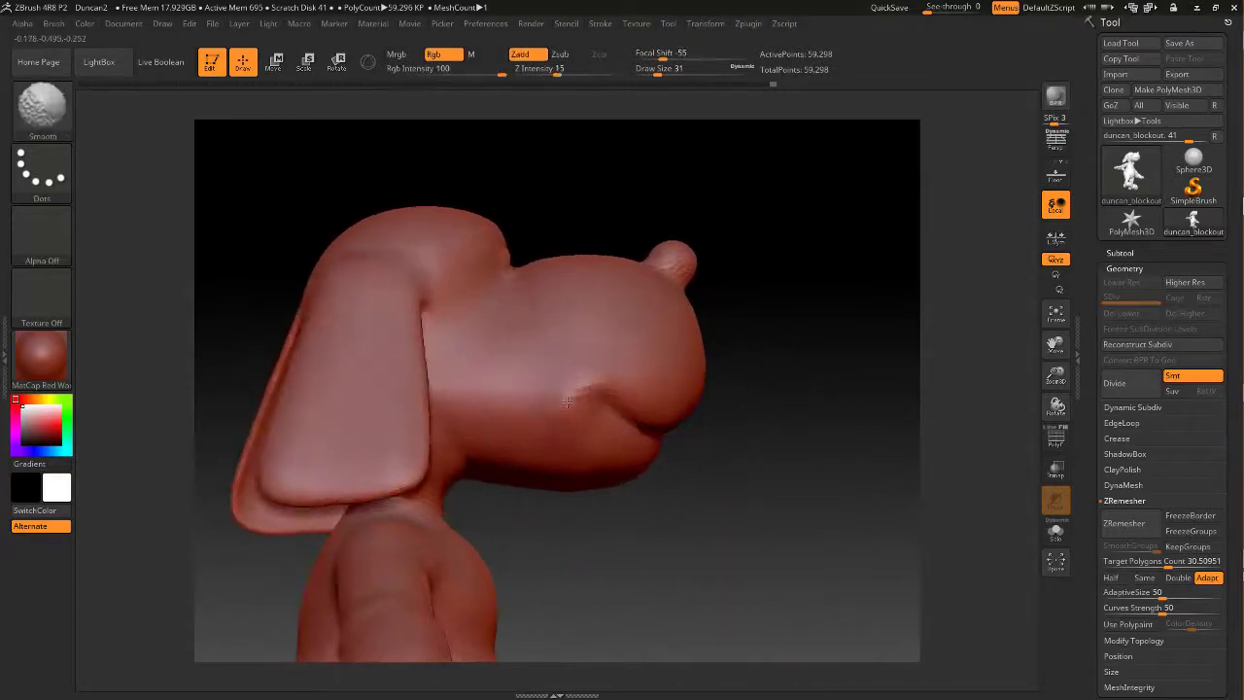
mouse_move(767, 457)
left_mouse_down()
mouse_move(736, 494)
mouse_move(705, 497)
left_mouse_up()
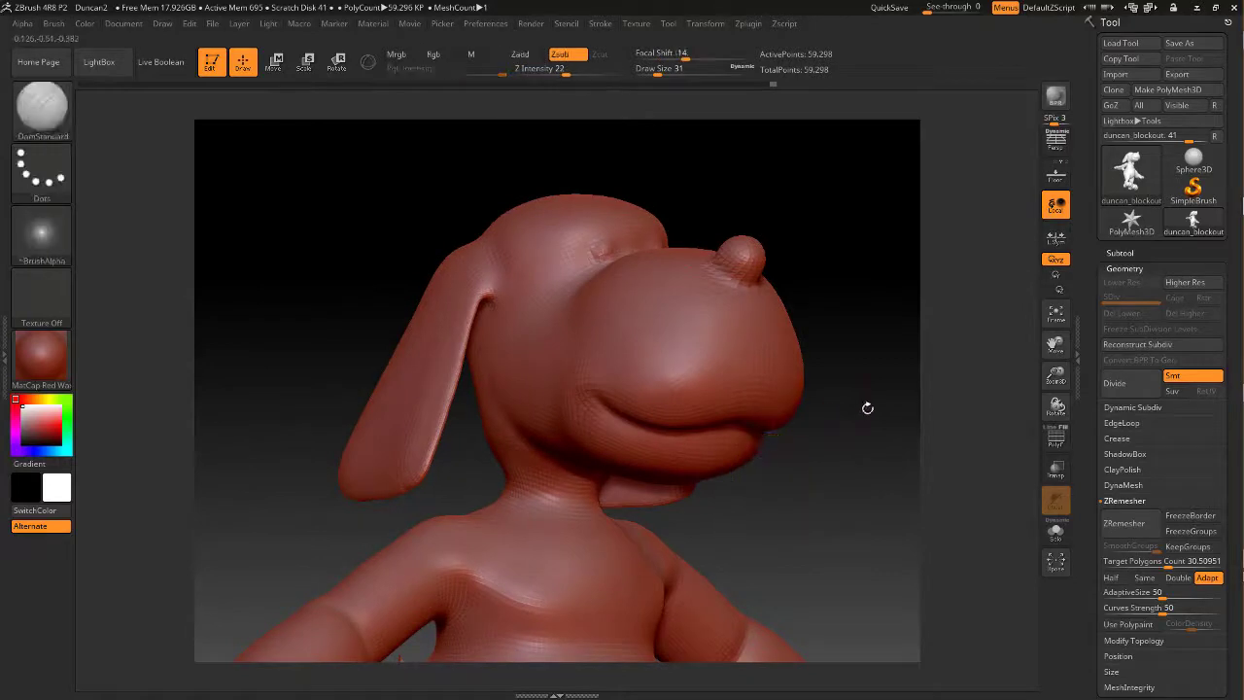
left_click_drag(865, 408, 933, 404)
left_click_drag(566, 397, 622, 370, "shift")
Deepen the crease at the mouth corner with the DamStandard brush and smooth the muzzle beside it
mouse_move(788, 380)
left_mouse_down()
mouse_move(833, 339)
mouse_move(819, 334)
mouse_move(852, 329)
mouse_move(550, 334)
left_mouse_up()
key("space")
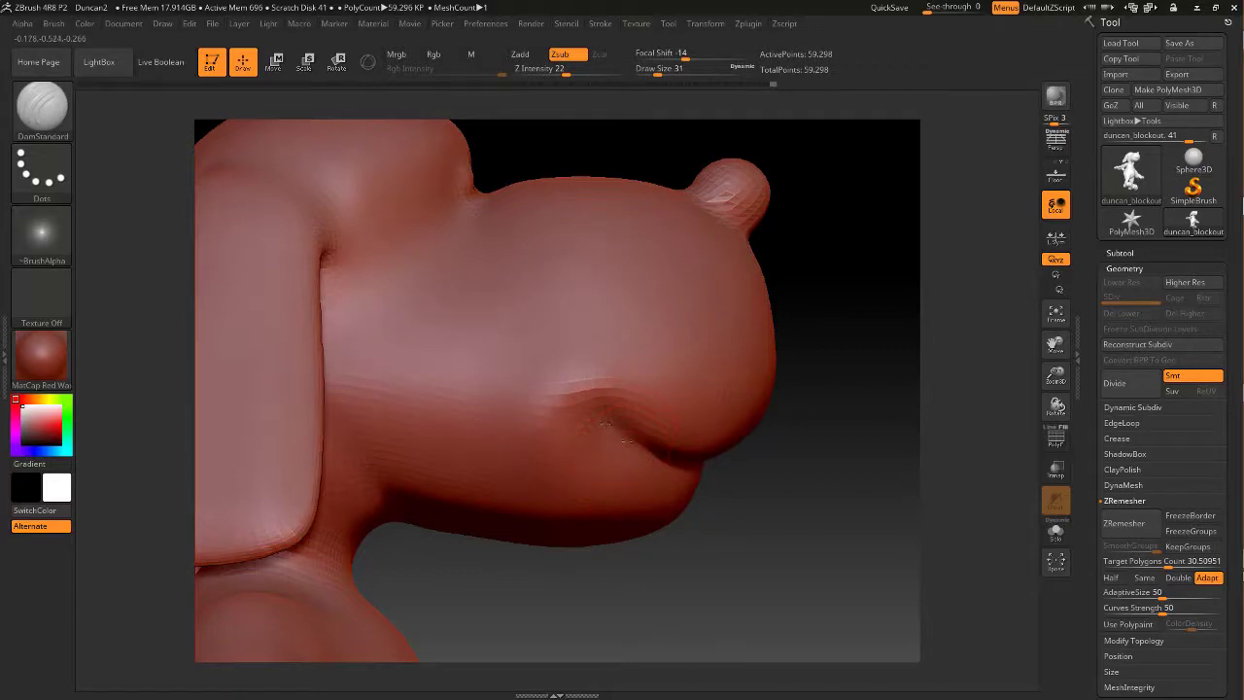
mouse_move(782, 510)
left_mouse_down()
mouse_move(593, 507)
mouse_move(701, 507)
left_mouse_up()
left_click_drag(719, 392, 715, 382, "shift")
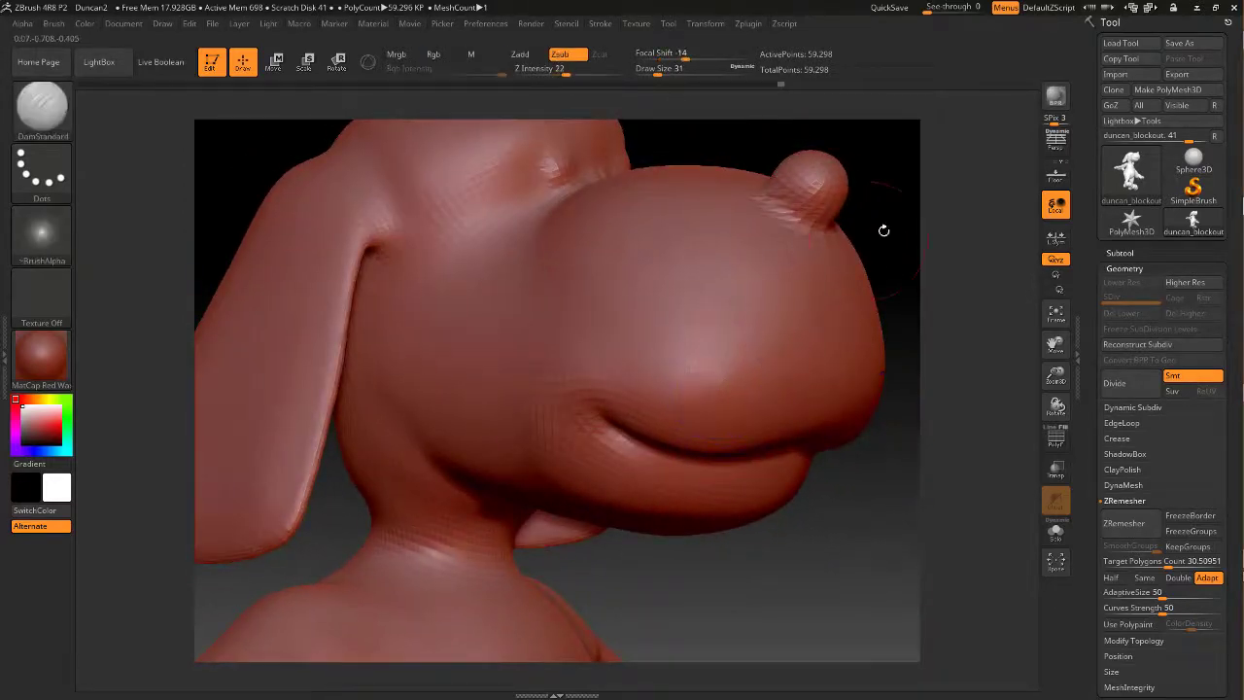
Smooth the side of the head above the base of the ear
mouse_move(883, 231)
left_mouse_down("alt")
mouse_move(843, 136)
mouse_move(872, 195)
left_mouse_up("alt")
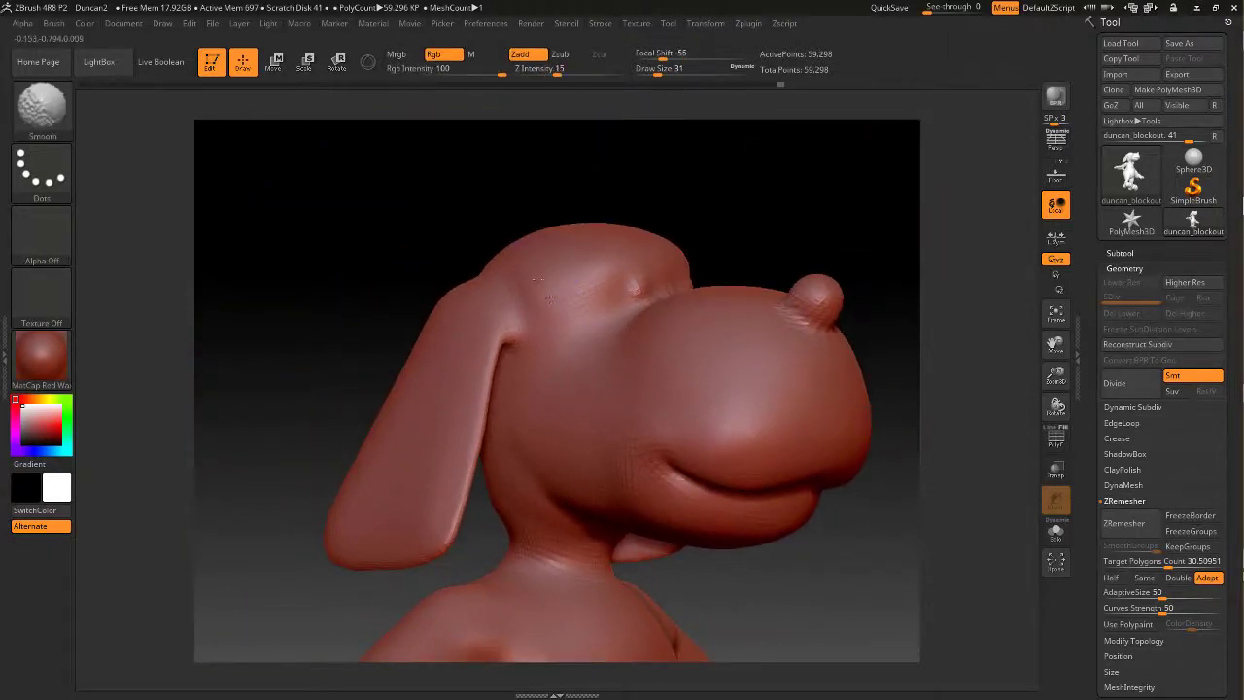
left_click_drag(759, 163, 879, 167)
left_click_drag(748, 193, 685, 196)
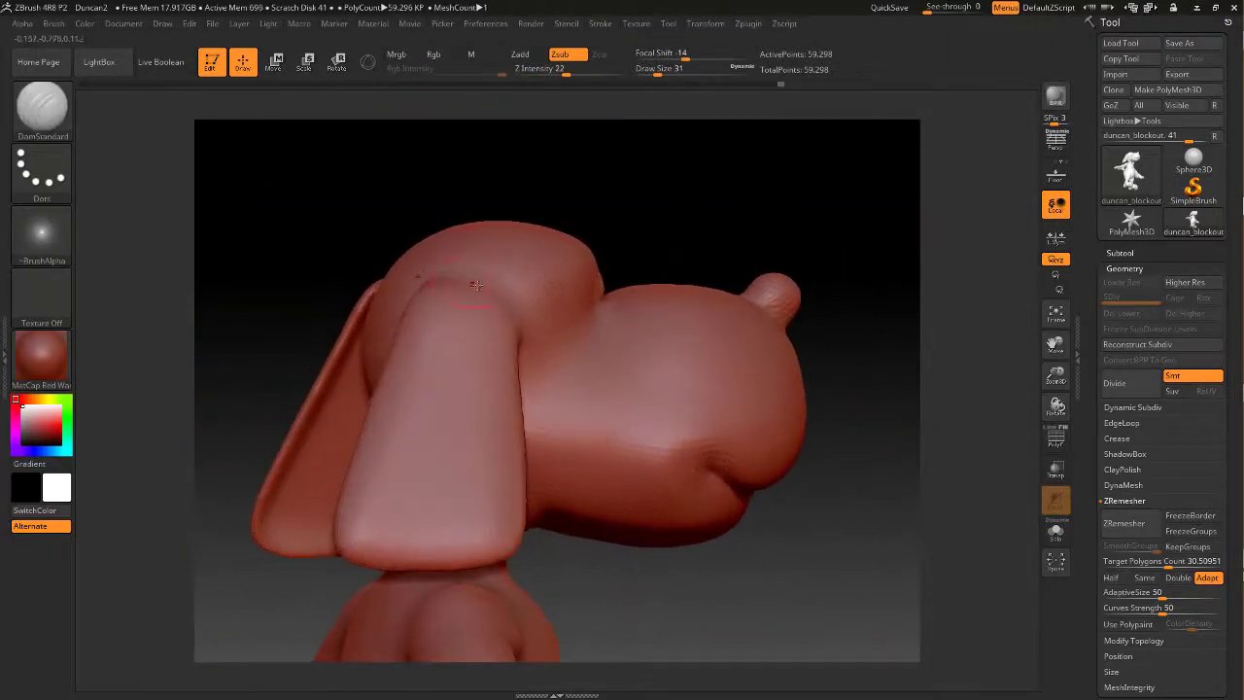
Reshape the top of the ear where it meets the head with the Move brush at draw size 65, and smooth it
key("b")
key("m")
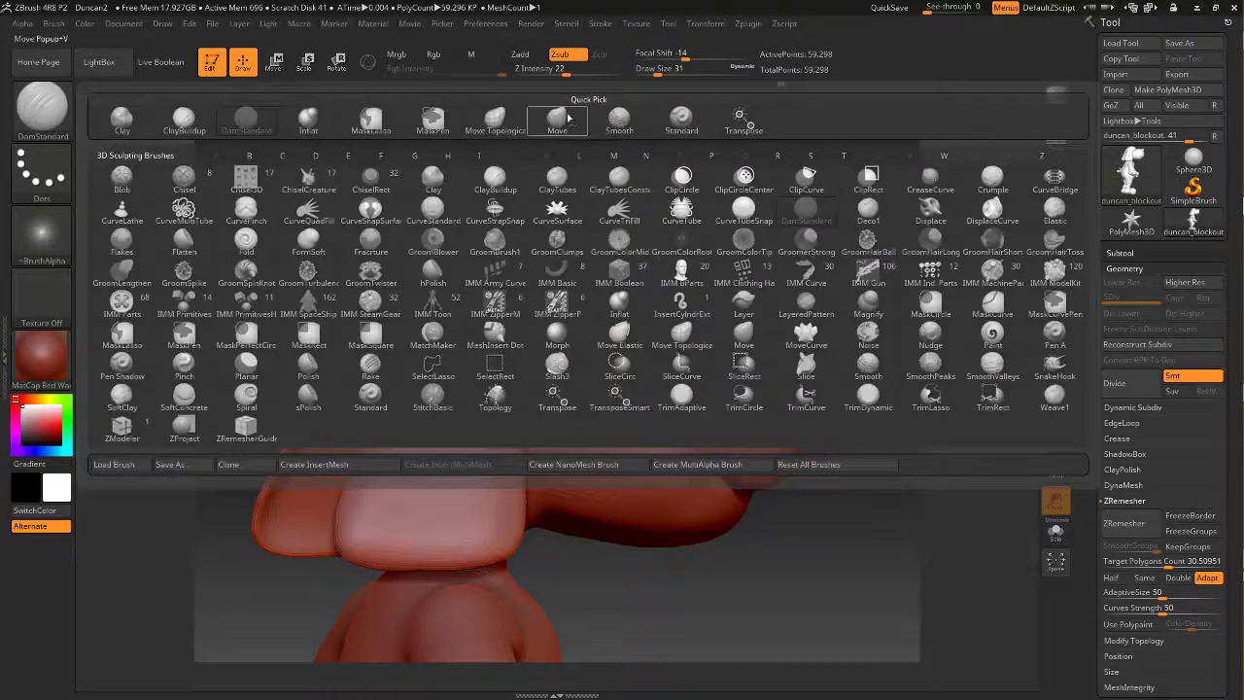
key("v")
key("space")
left_click(517, 269)
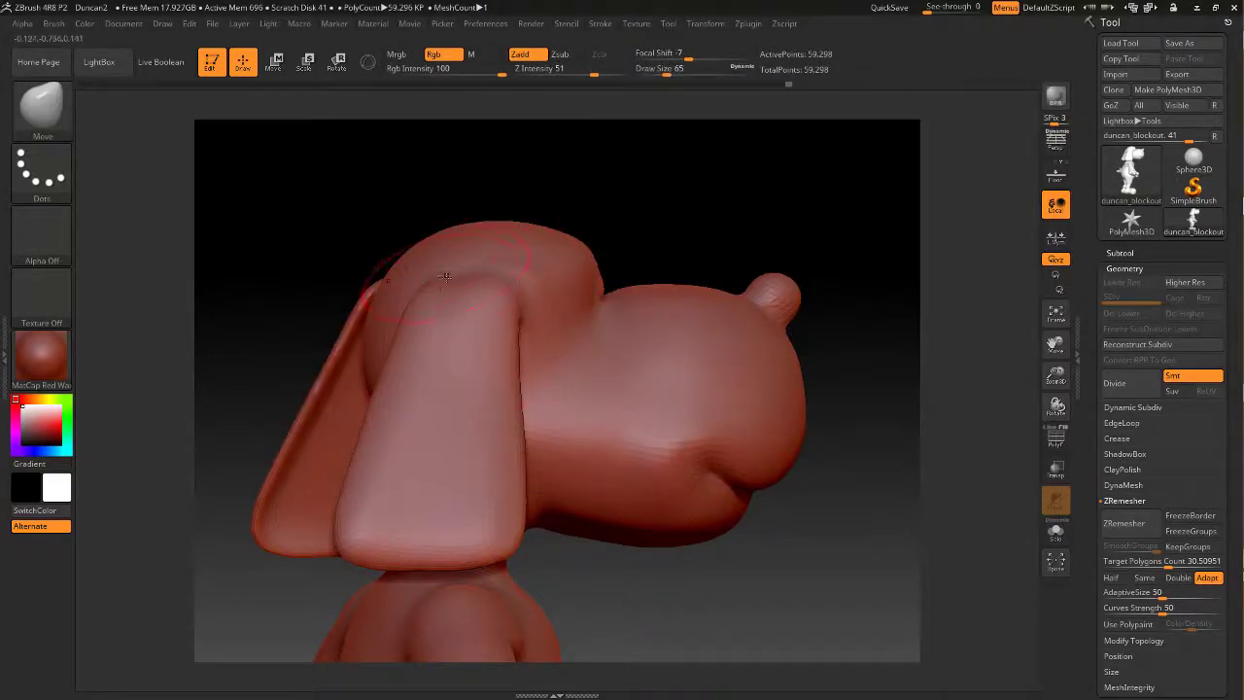
key("shift")
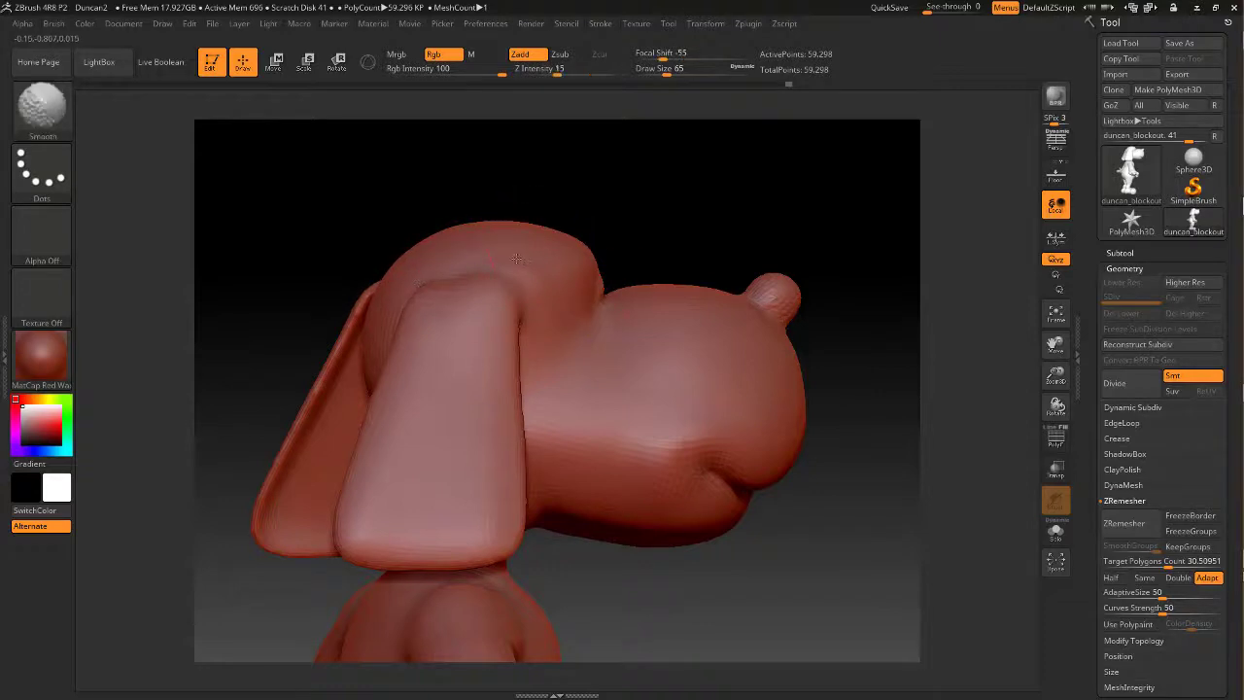
mouse_move(669, 173)
left_mouse_down()
mouse_move(616, 179)
mouse_move(562, 217)
left_mouse_up()
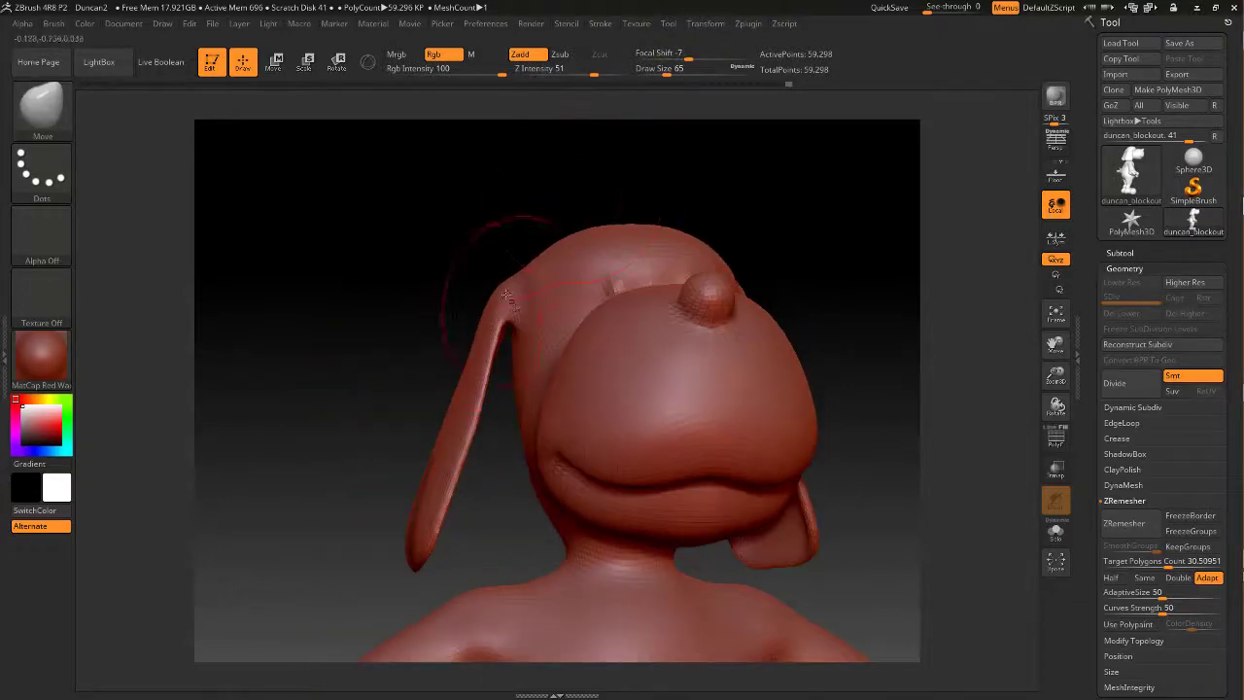
Set the draw size to 41 and mask the whole dog except the ears using a lasso mask and inversion
key("space")
mouse_move(505, 288)
left_mouse_down()
mouse_move(433, 261)
mouse_move(422, 285)
mouse_move(434, 297)
left_mouse_up()
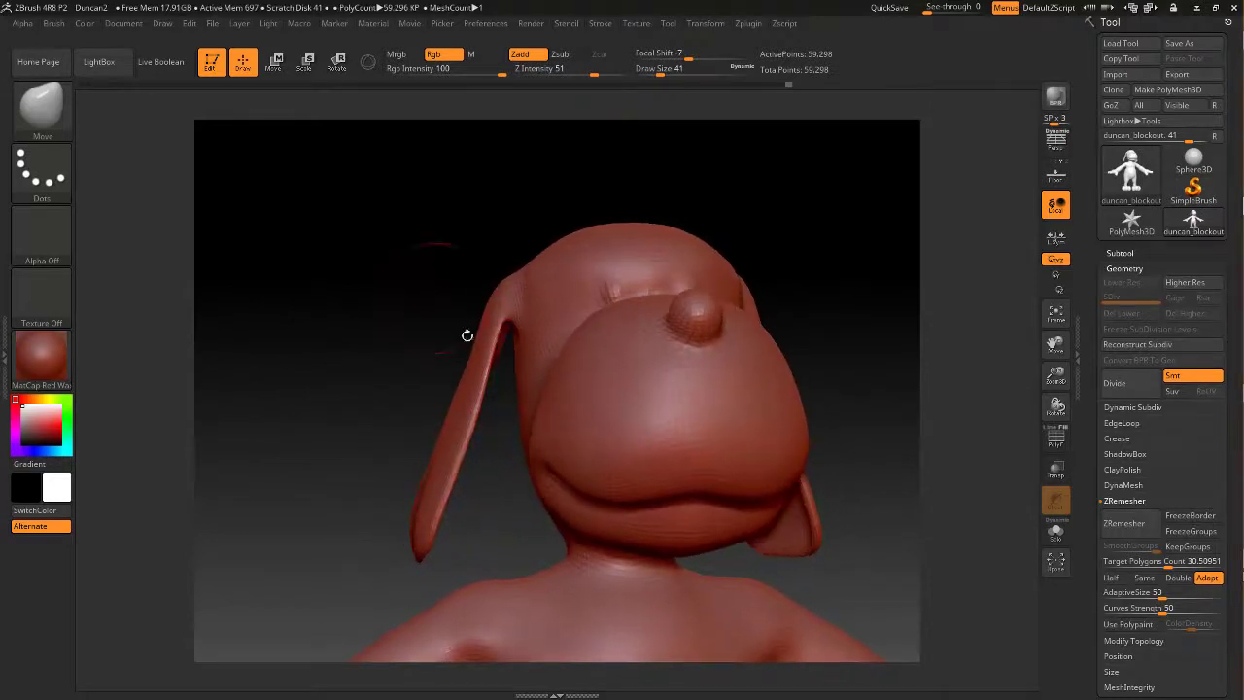
mouse_move(488, 488)
left_mouse_down("ctrl")
mouse_move(397, 581)
mouse_move(483, 217)
mouse_move(519, 189)
left_mouse_up("ctrl")
left_click(390, 269, "ctrl")
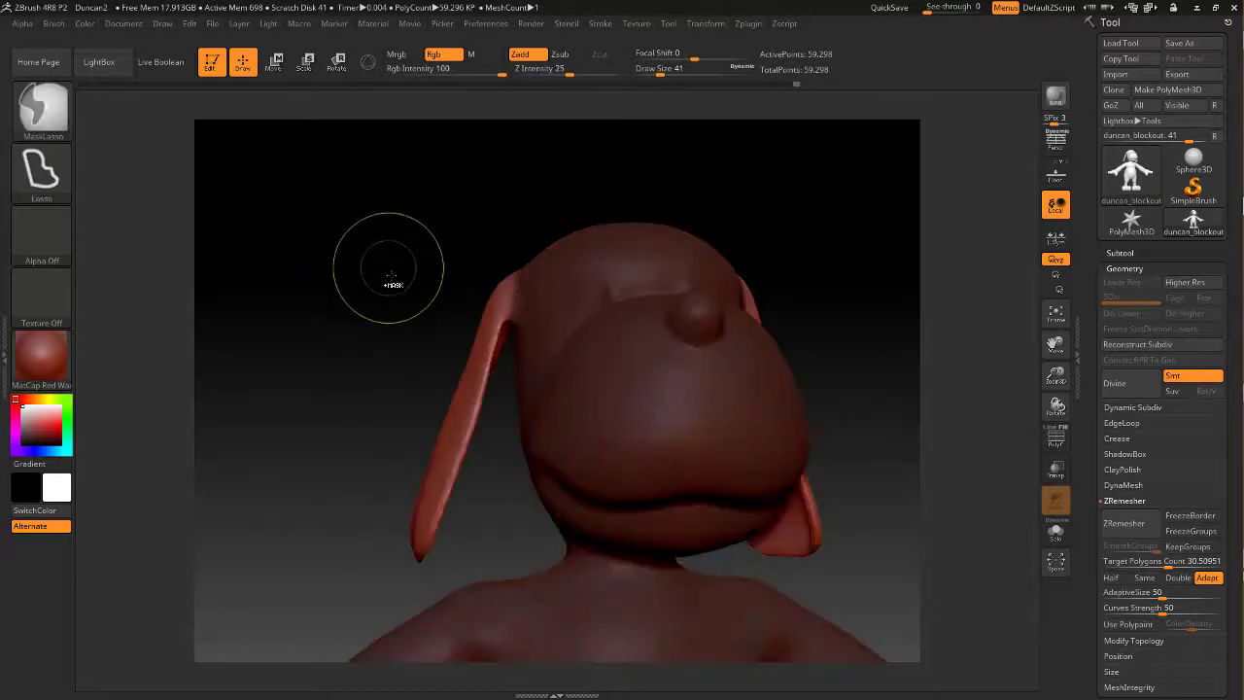
mouse_move(389, 270)
left_mouse_down()
mouse_move(422, 267)
mouse_move(375, 278)
left_mouse_up()
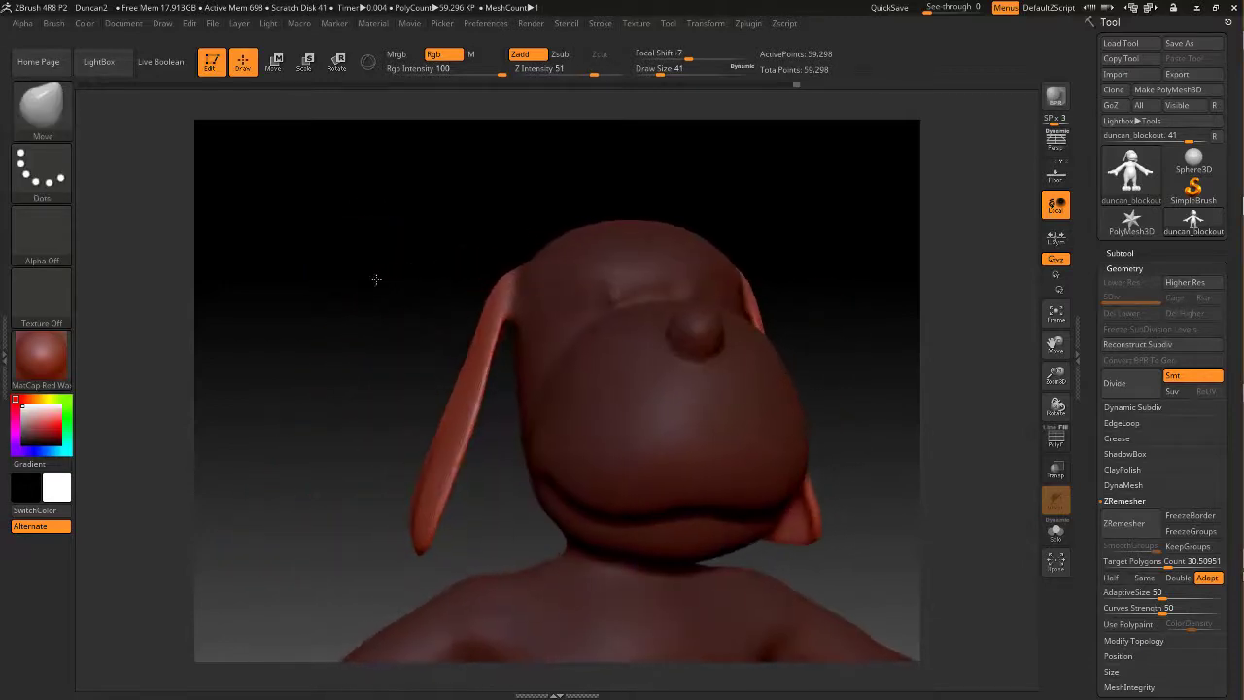
Set the draw size to 29 and lasso-mask the uneven mask boundary where the back of the ear joins the head
mouse_move(438, 199)
left_mouse_down("alt")
mouse_move(491, 227)
mouse_move(505, 252)
left_mouse_up("alt")
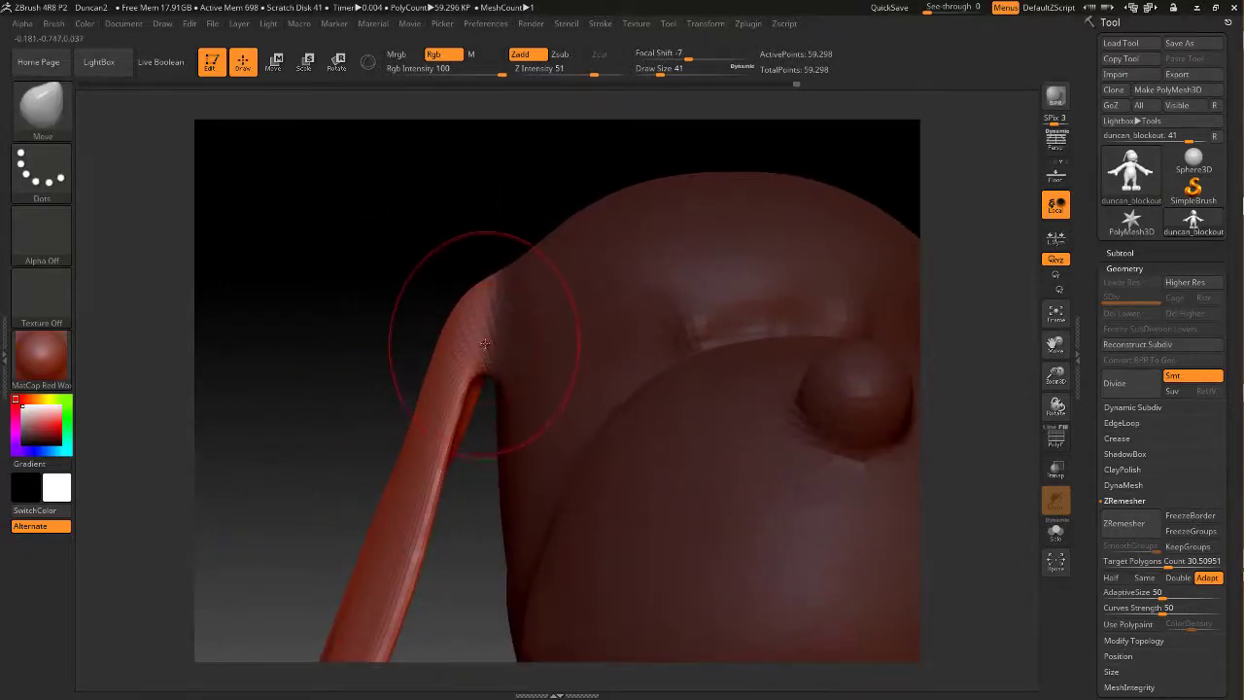
key("space")
left_click_drag(489, 343, 481, 344)
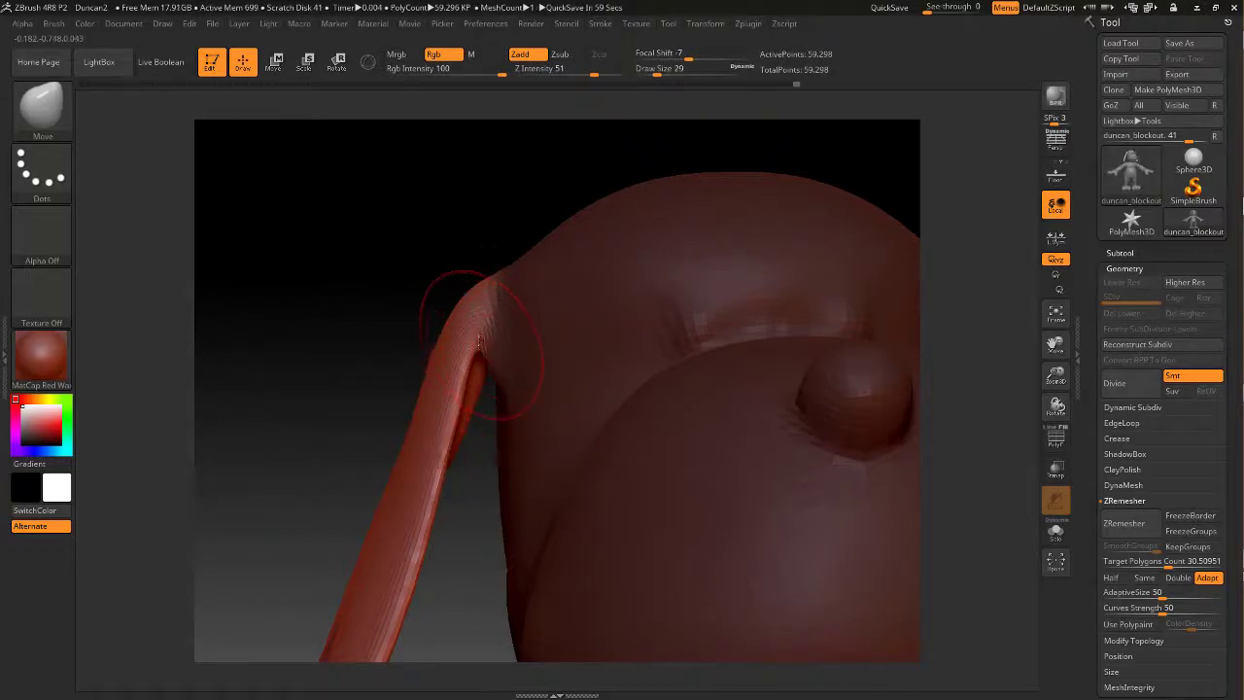
mouse_move(412, 258)
left_mouse_down()
mouse_move(553, 252)
mouse_move(570, 233)
mouse_move(586, 250)
mouse_move(541, 282)
left_mouse_up()
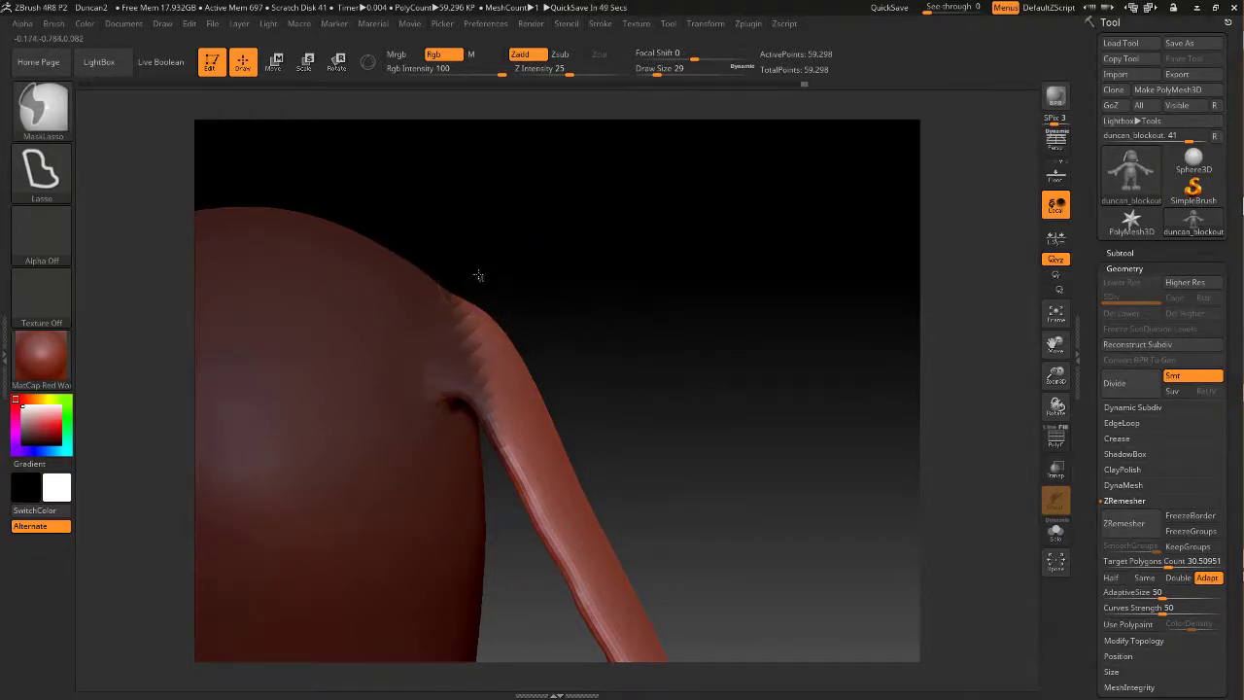
mouse_move(501, 453)
left_mouse_down("ctrl")
mouse_move(602, 321)
mouse_move(564, 238)
mouse_move(468, 316)
left_mouse_up("ctrl")
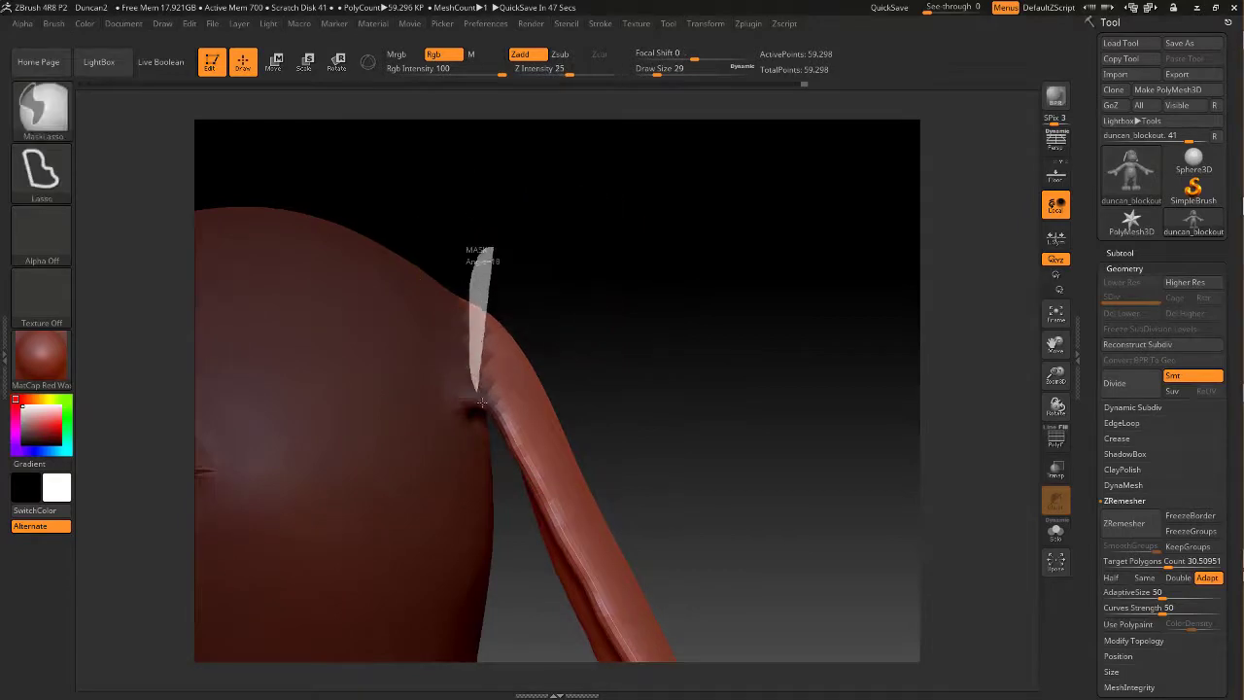
left_click_drag(557, 458, 613, 321, "ctrl")
Smooth the inner base of the ear, invert the mask, and smooth the head surface beside the ear
mouse_move(628, 264)
left_mouse_down()
mouse_move(521, 236)
mouse_move(497, 211)
mouse_move(479, 243)
mouse_move(456, 236)
left_mouse_up()
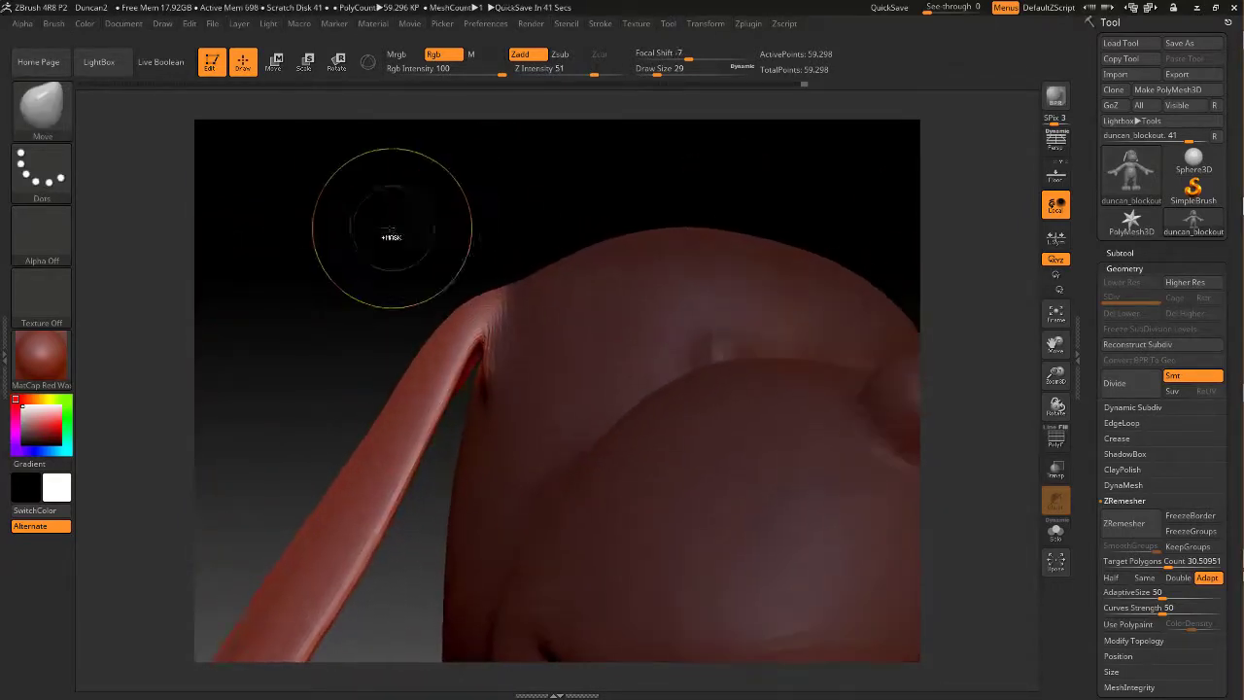
left_click_drag(492, 342, 488, 377, "shift")
mouse_move(469, 239)
left_mouse_down()
mouse_move(599, 229)
mouse_move(585, 231)
left_mouse_up()
left_click_drag(586, 243, 477, 247)
left_click(481, 210, "ctrl")
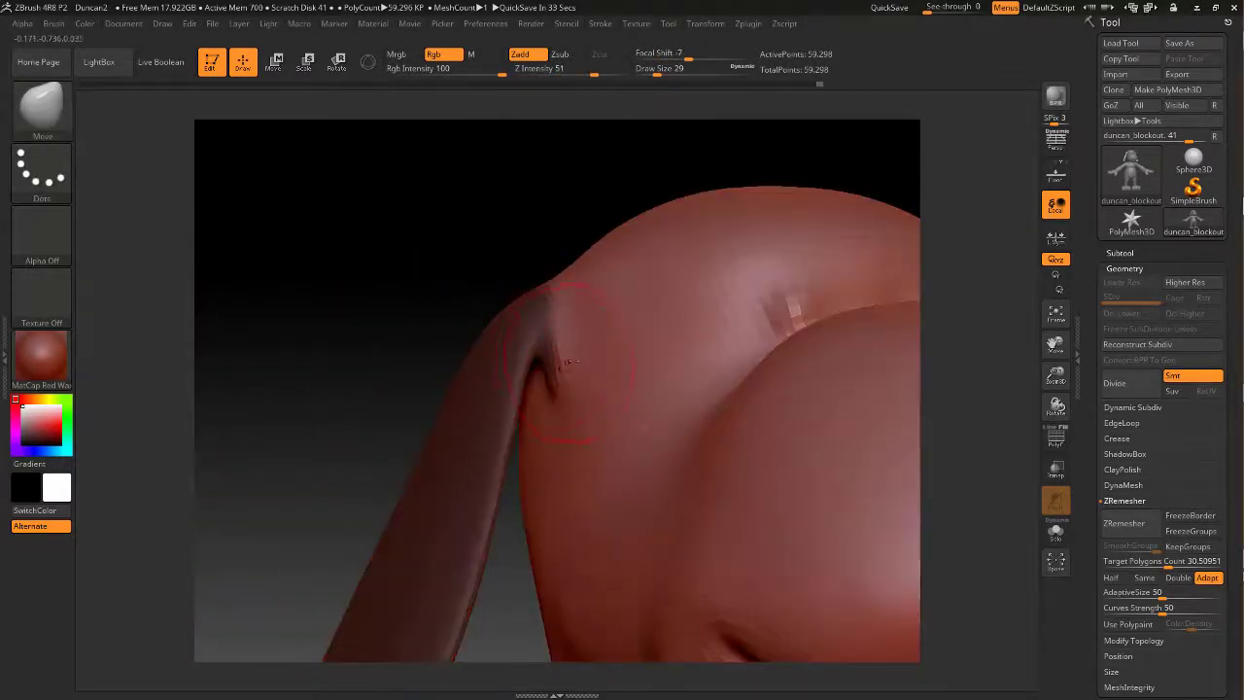
key("shift")
Set the draw size to 14 and change the masking brush from MaskLasso to MaskPen
mouse_move(542, 190)
left_mouse_down()
mouse_move(533, 223)
mouse_move(466, 205)
mouse_move(473, 225)
mouse_move(446, 217)
mouse_move(583, 211)
mouse_move(652, 264)
mouse_move(630, 242)
mouse_move(622, 294)
left_mouse_up()
key("space")
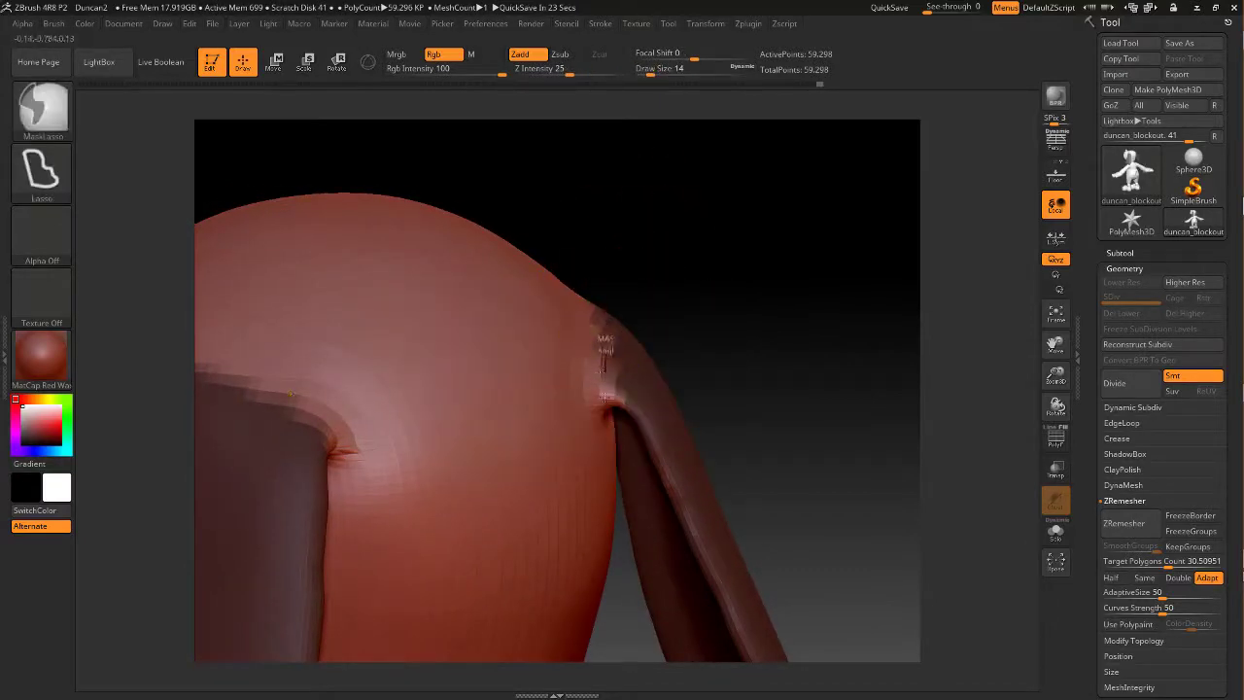
left_click_drag(603, 371, 653, 352, "ctrl")
key("ctrl+z")
left_click(64, 112, "ctrl")
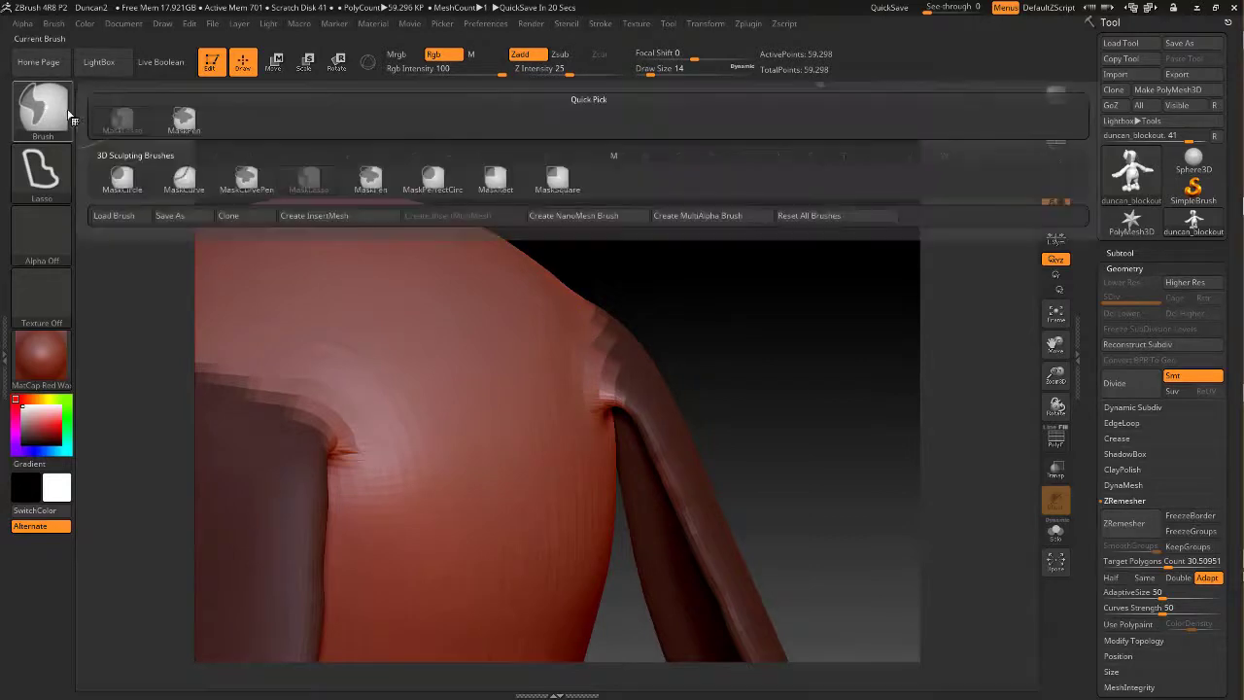
key("ctrl")
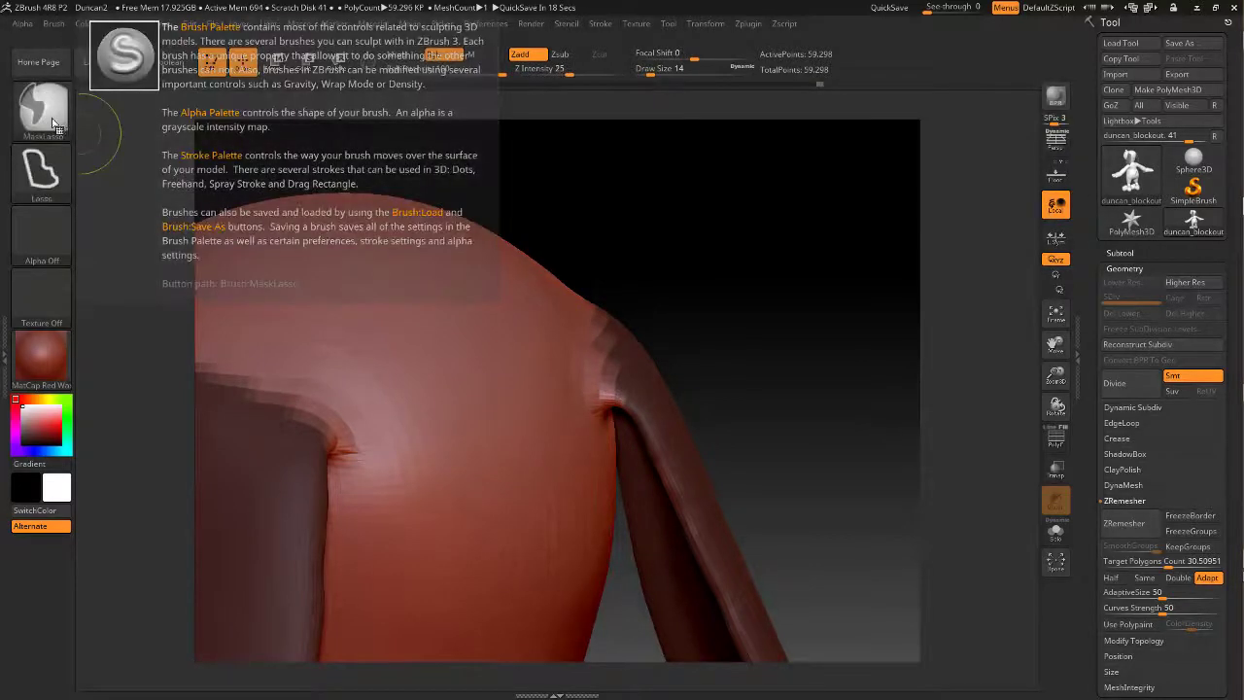
left_click(55, 125)
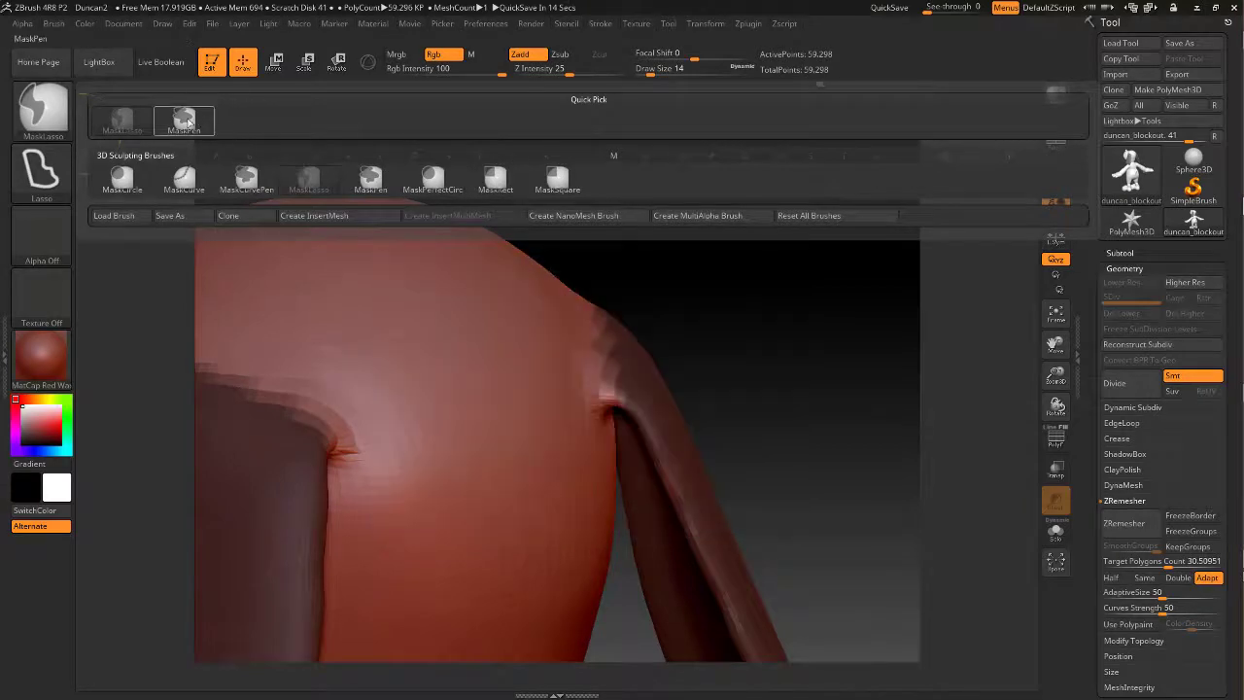
left_click(183, 124, "ctrl")
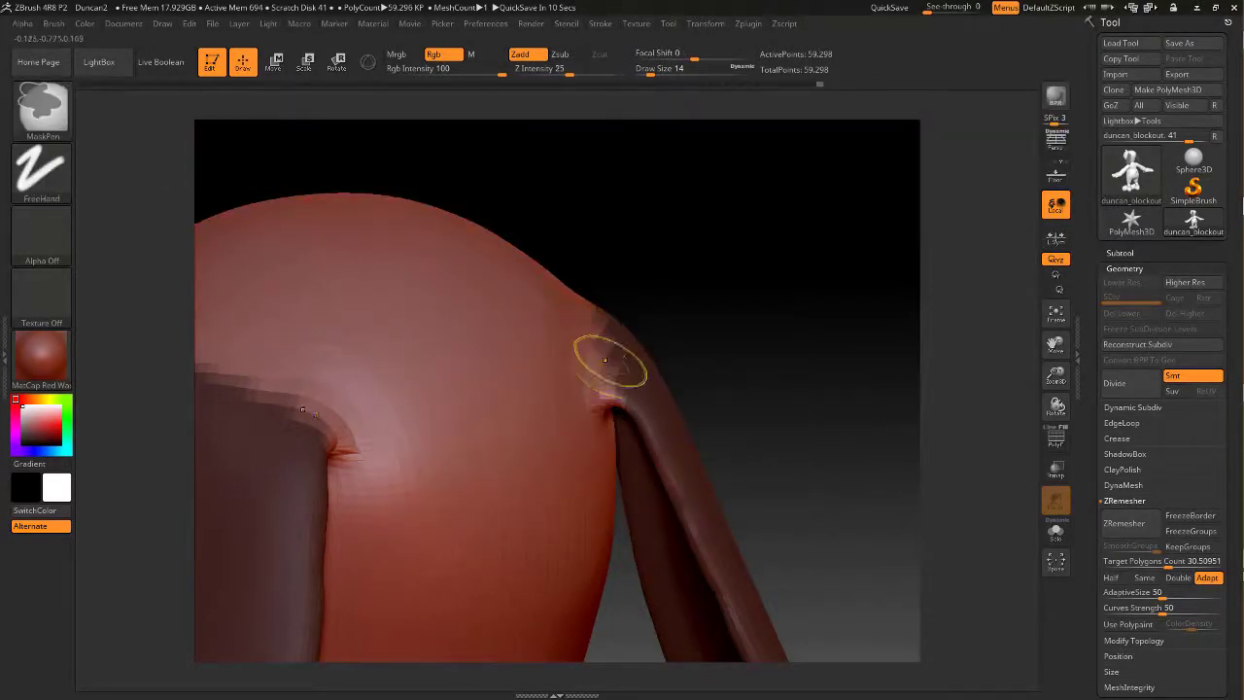
Paint the mask over the back of the ear base with MaskPen to clean up its edge against the head
mouse_move(608, 367)
left_mouse_down("ctrl")
mouse_move(532, 272)
mouse_move(505, 423)
mouse_move(522, 360)
left_mouse_up("ctrl")
key("ctrl+z")
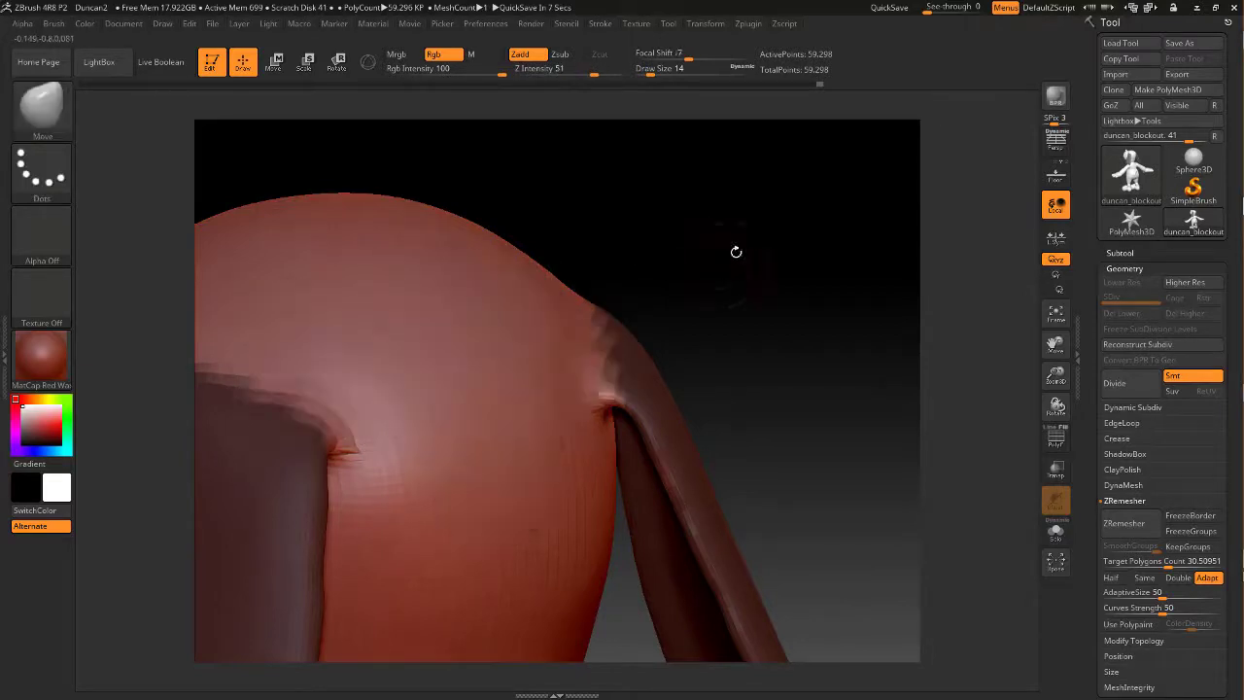
mouse_move(736, 253)
left_mouse_down()
mouse_move(641, 330)
mouse_move(617, 397)
left_mouse_up()
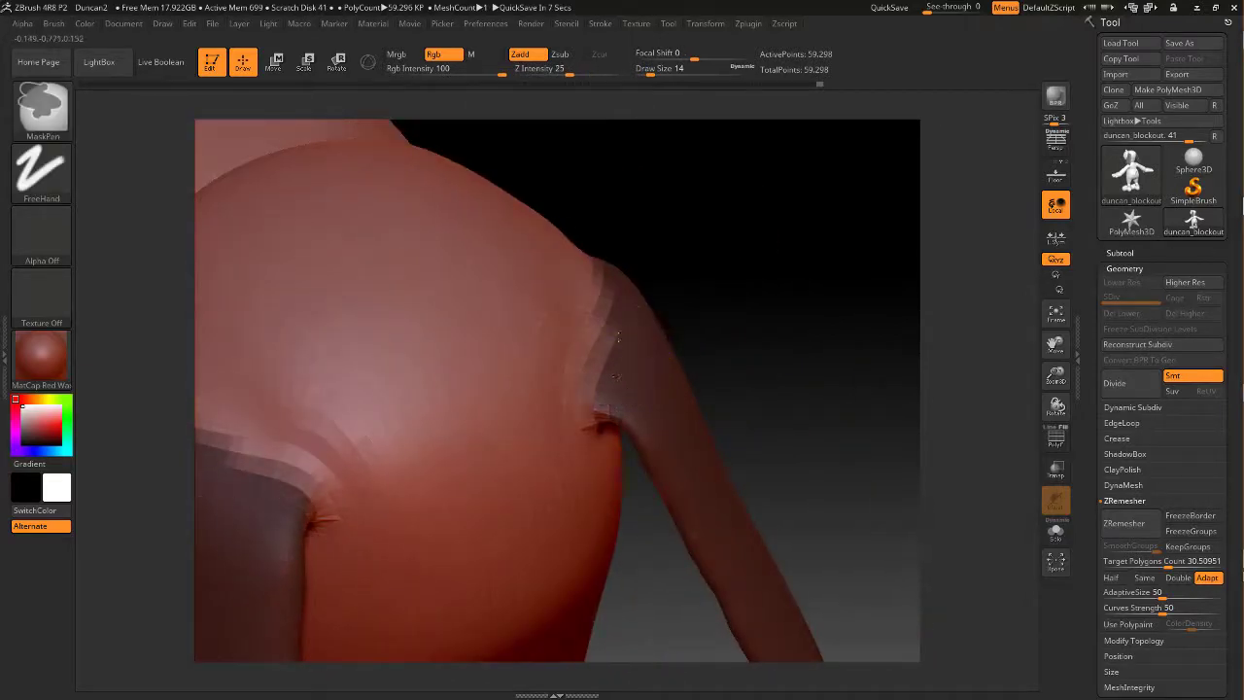
mouse_move(626, 309)
left_mouse_down("ctrl")
mouse_move(596, 319)
mouse_move(583, 396)
mouse_move(603, 399)
left_mouse_up("ctrl")
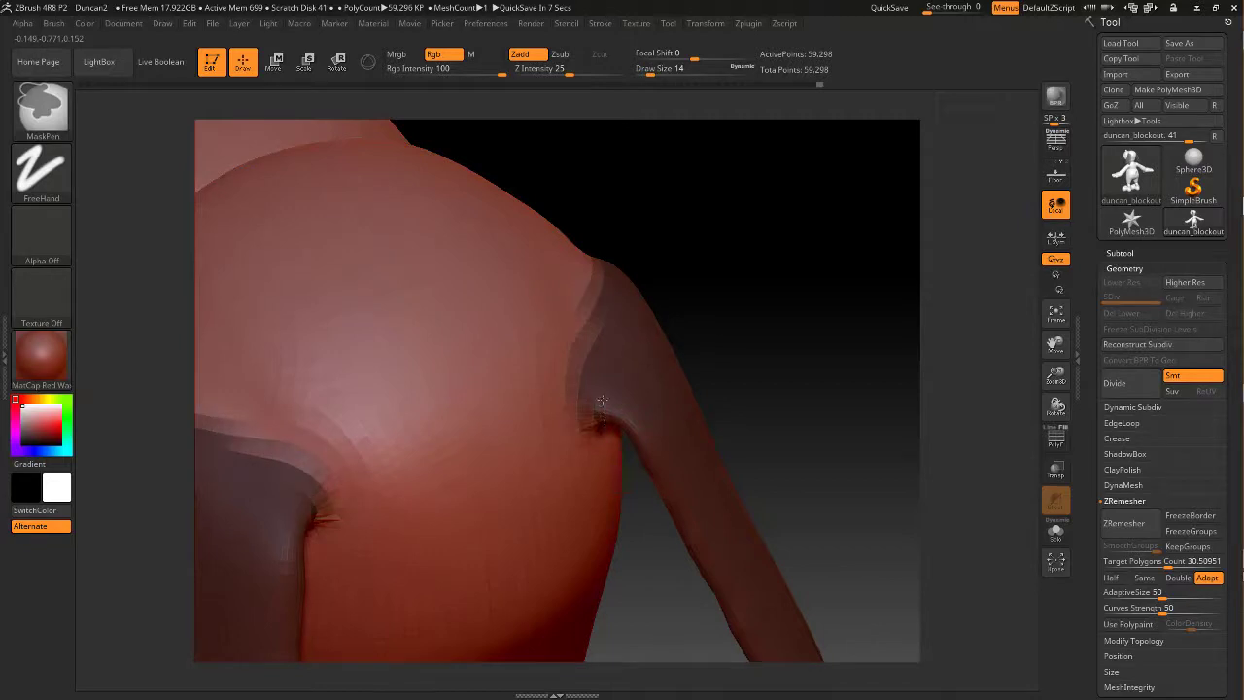
Extend the painted mask around the front and outer side of the ear base along the seam with the head
left_click_drag(733, 322, 650, 273)
mouse_move(553, 275)
left_mouse_down()
mouse_move(552, 259)
mouse_move(554, 282)
left_mouse_up()
left_click_drag(599, 470, 583, 494, "ctrl")
left_click_drag(641, 250, 644, 239)
key("ctrl")
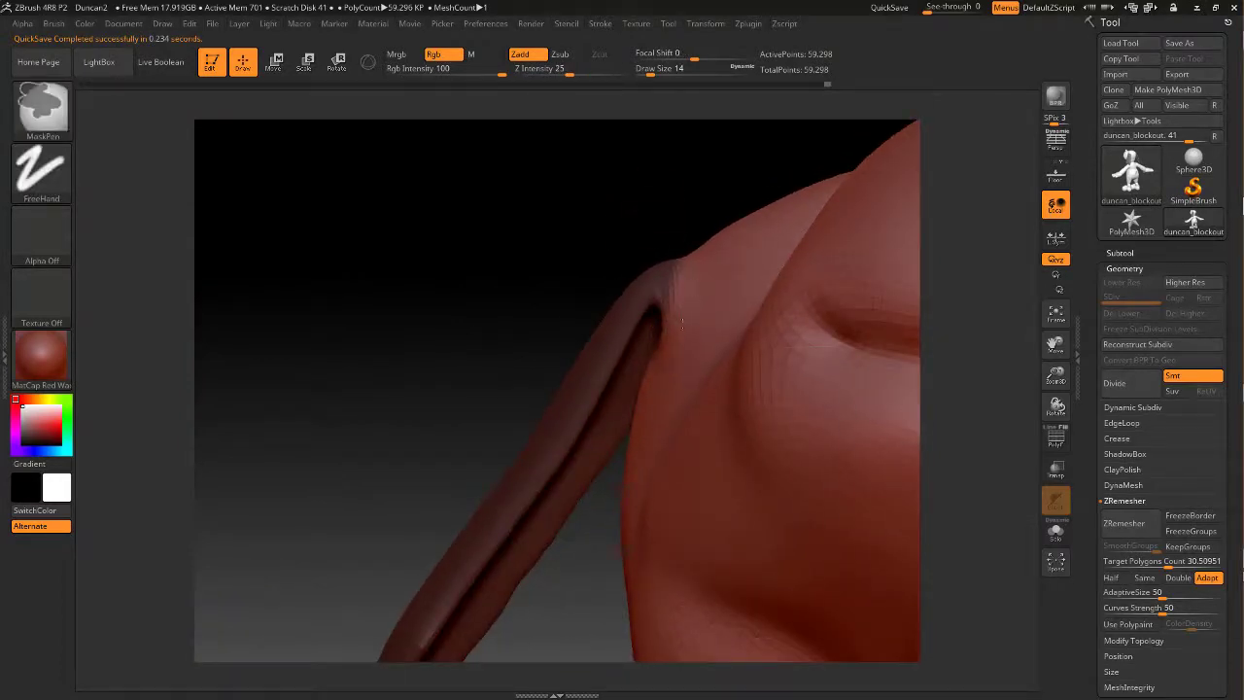
mouse_move(664, 195)
left_mouse_down()
mouse_move(674, 178)
mouse_move(649, 254)
mouse_move(591, 313)
left_mouse_up()
key("ctrl")
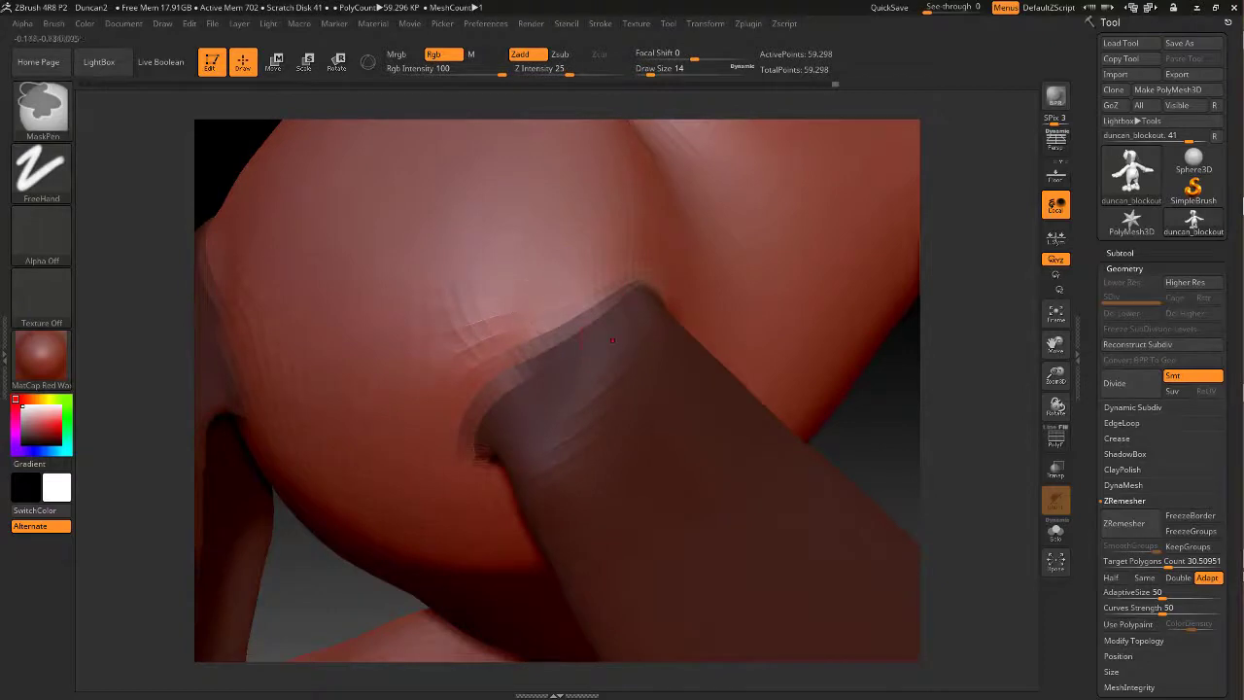
Invert the mask so only the ears are editable and set the Move brush's draw size to 25
left_click(899, 415, "ctrl")
left_click_drag(897, 403, 754, 451, "alt")
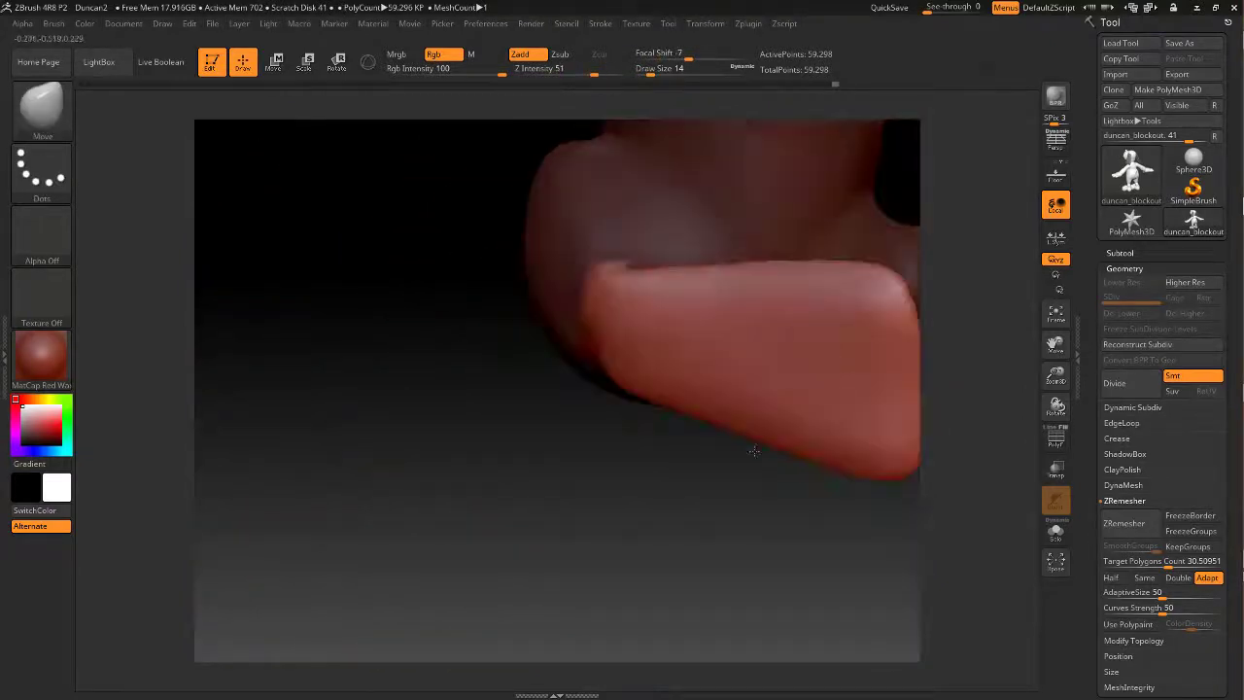
mouse_move(555, 548)
left_mouse_down()
mouse_move(761, 317)
mouse_move(728, 263)
mouse_move(741, 292)
left_mouse_up()
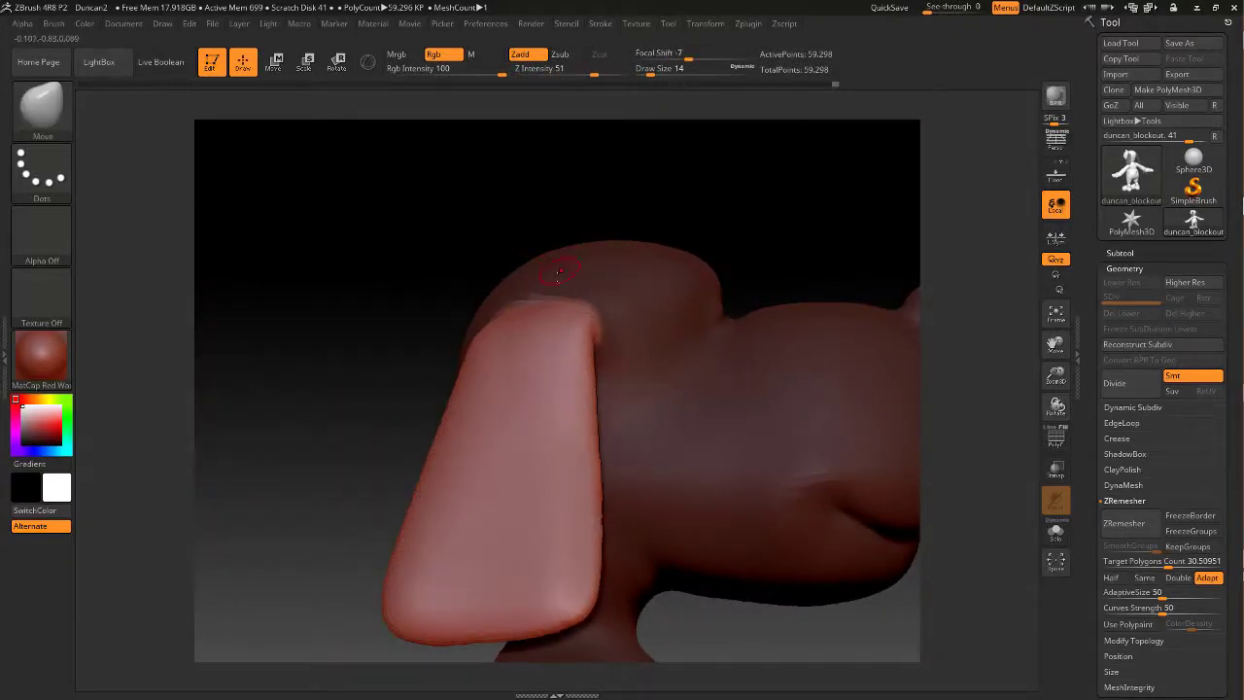
key("space")
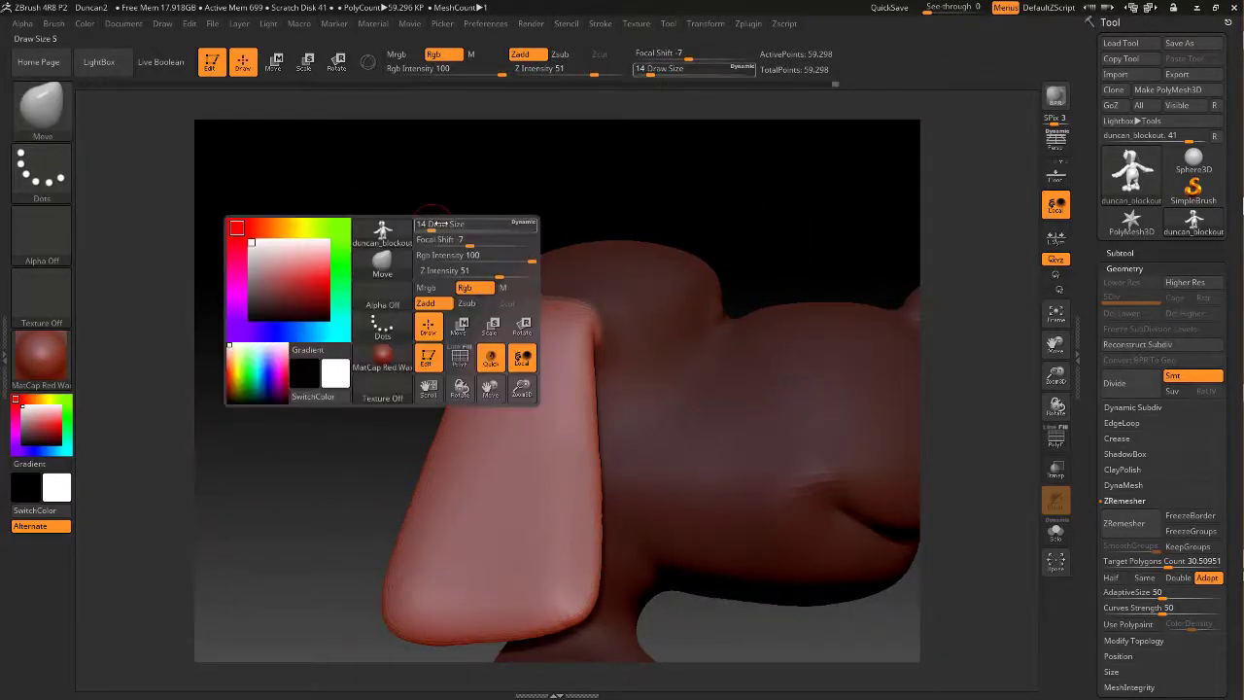
left_click_drag(429, 226, 438, 223)
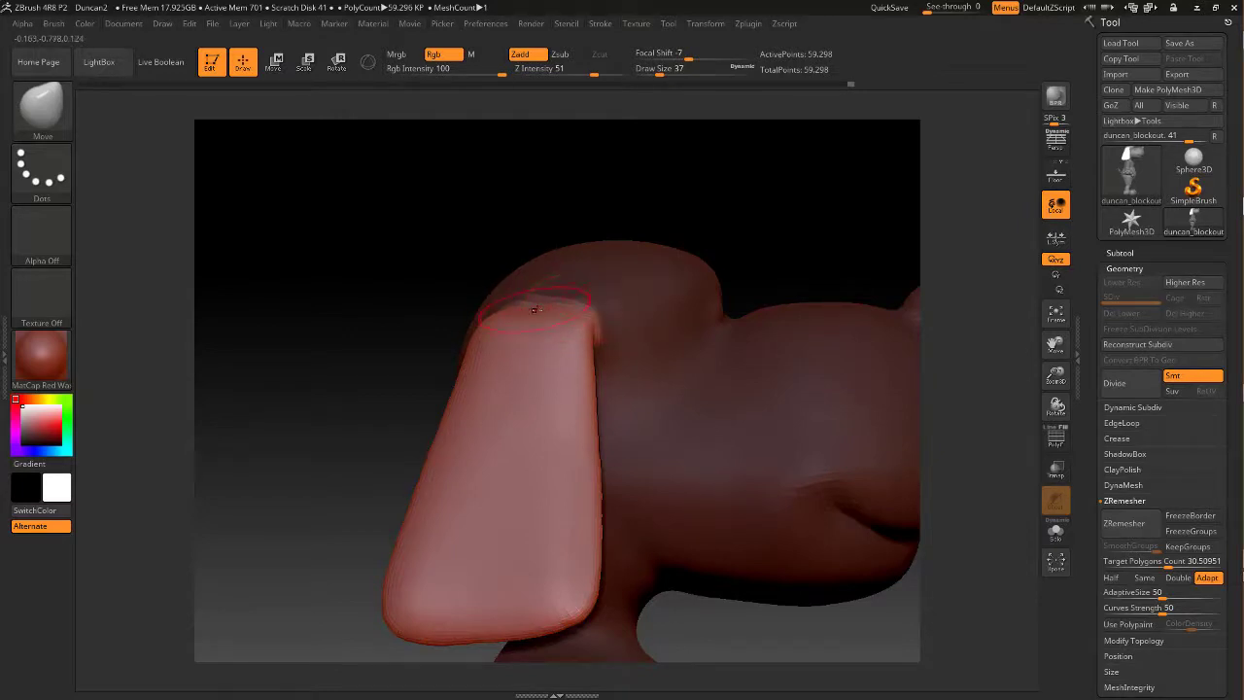
key("space")
left_click_drag(550, 301, 545, 302)
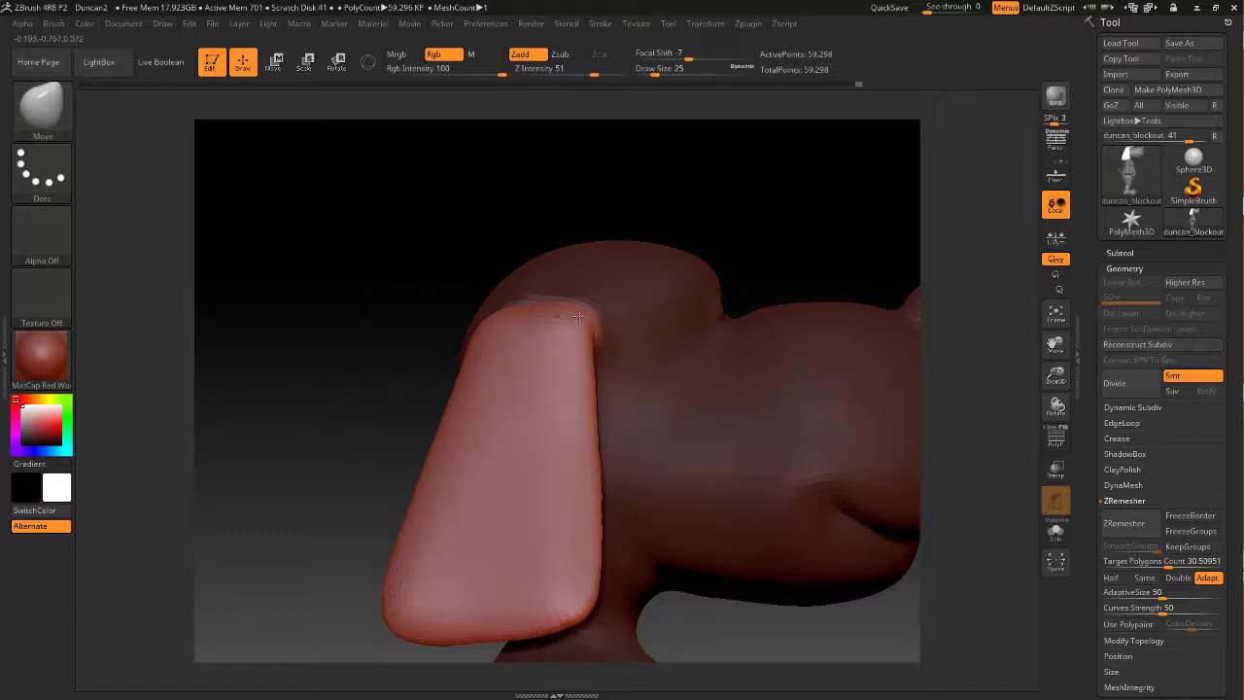
Draw a Transpose line from the ear's base to its tip in the back view and try moving the ears
left_click_drag(487, 256, 592, 220)
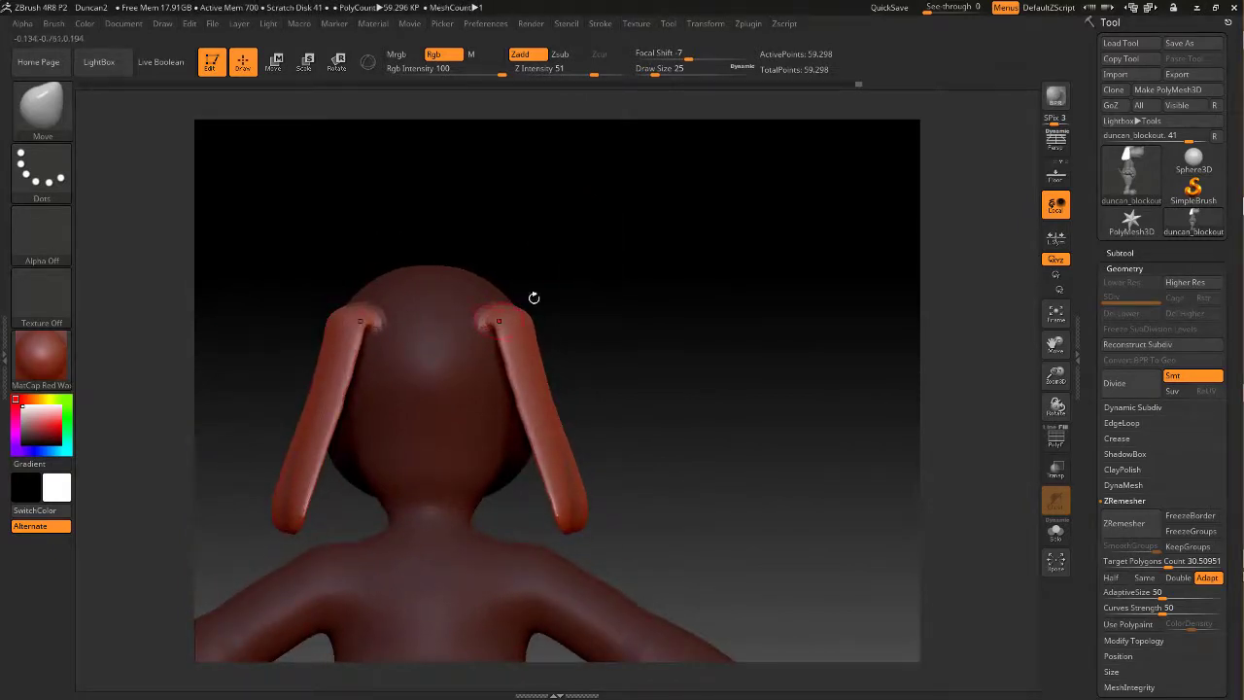
left_click_drag(638, 298, 628, 259)
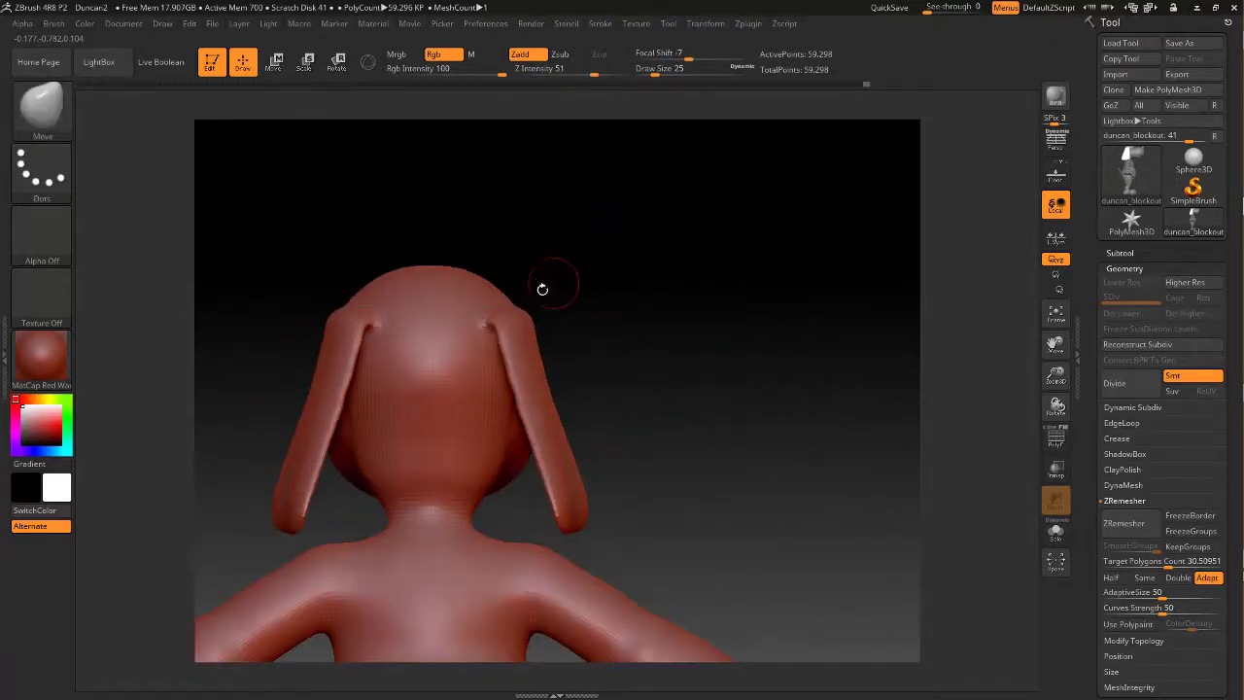
left_click(564, 260, "ctrl")
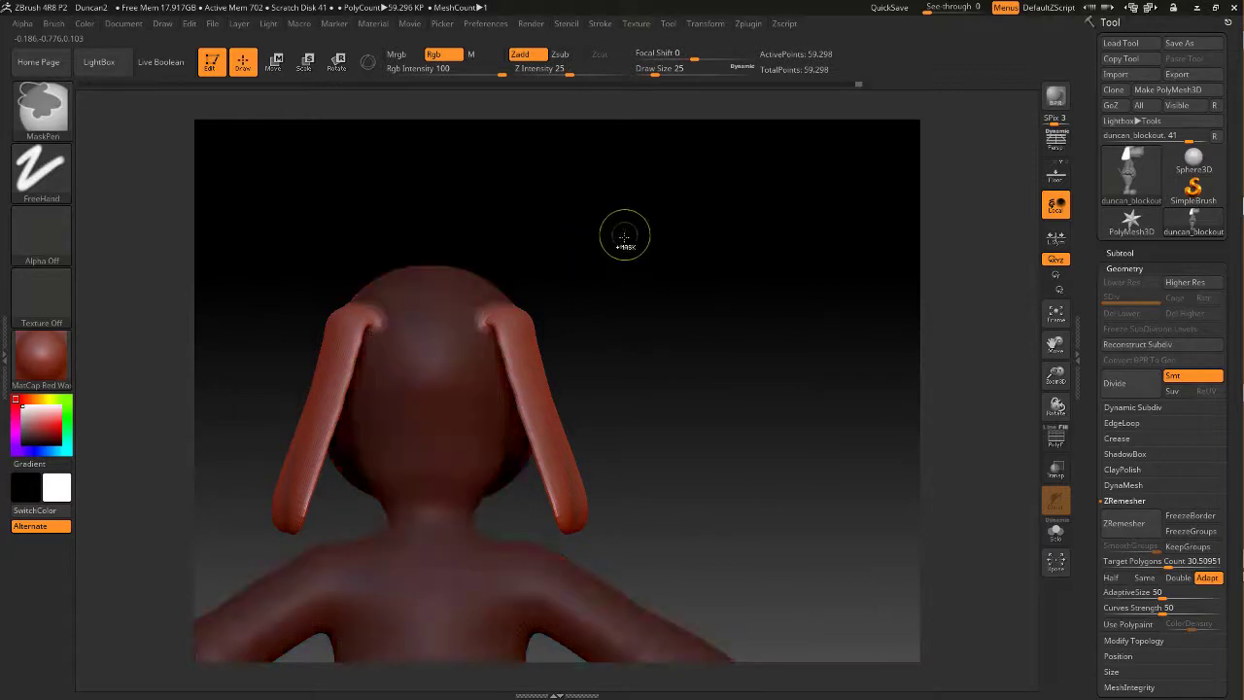
left_click(274, 64)
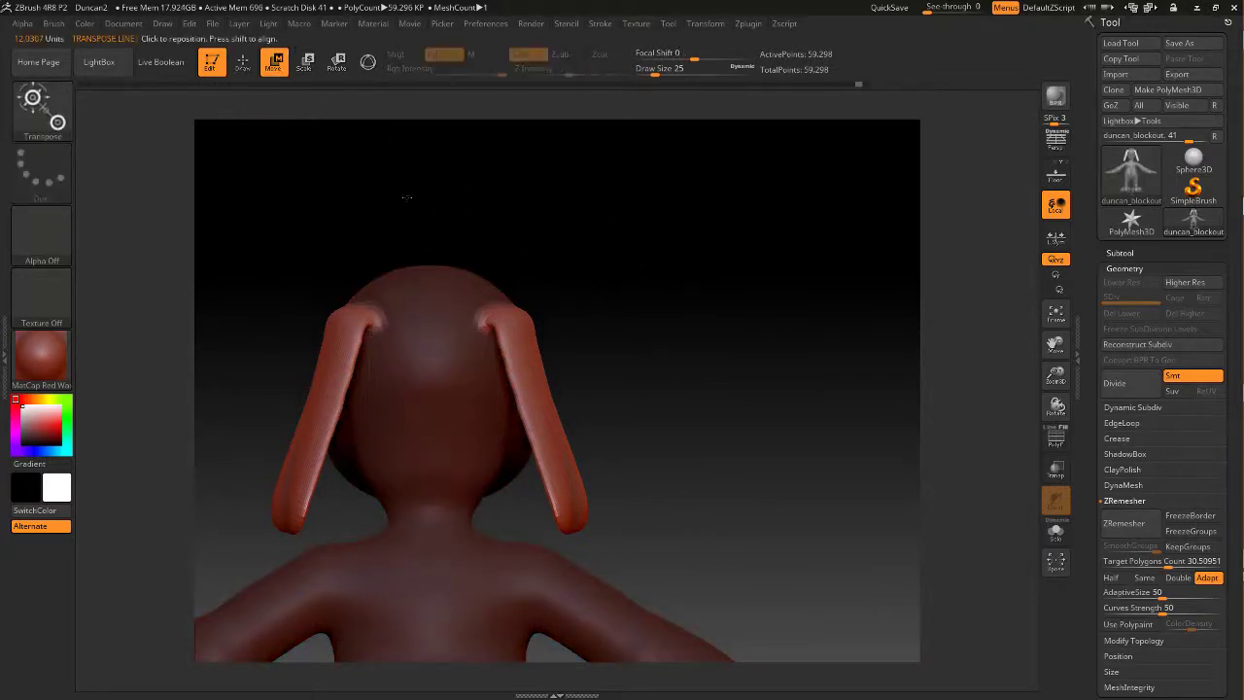
left_click_drag(589, 266, 665, 259, "alt")
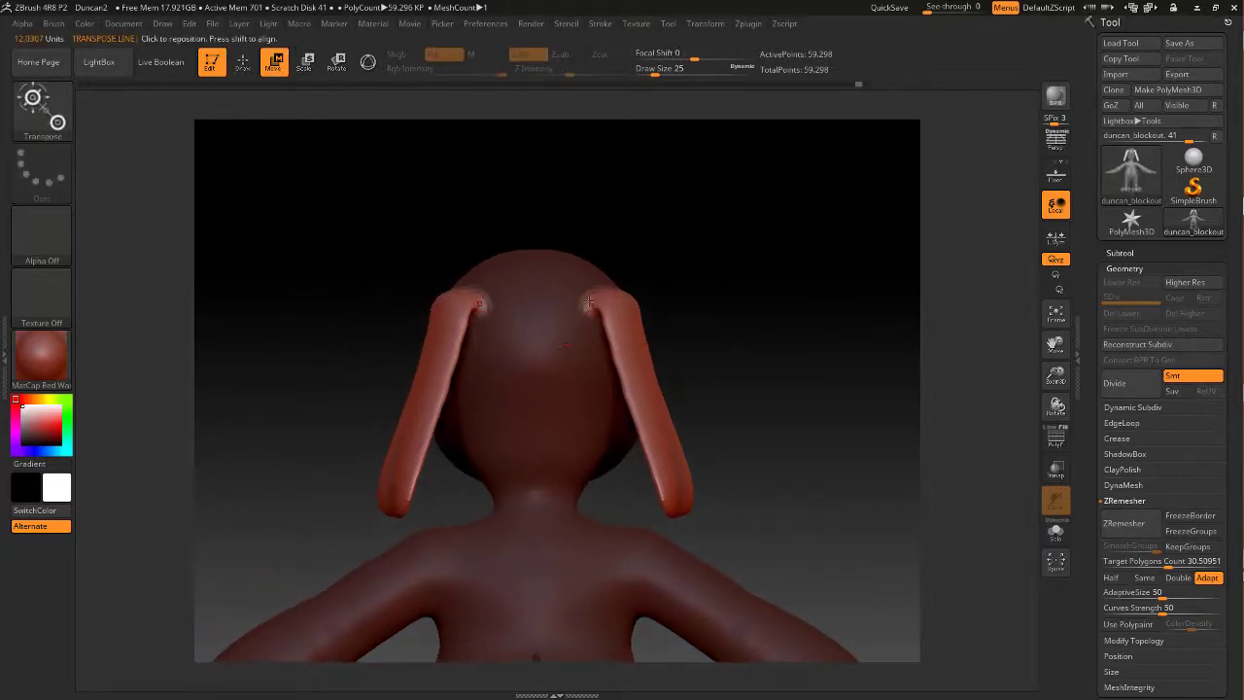
left_click_drag(588, 302, 672, 497)
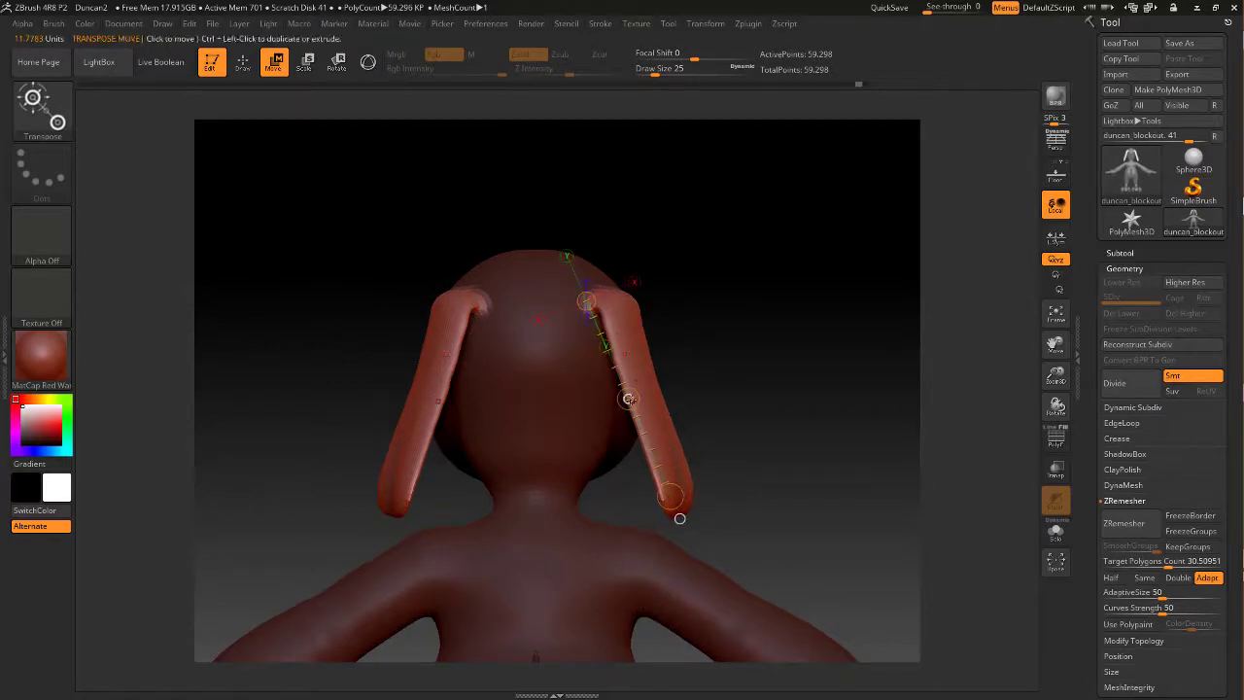
left_click_drag(627, 399, 638, 399)
key("ctrl+z")
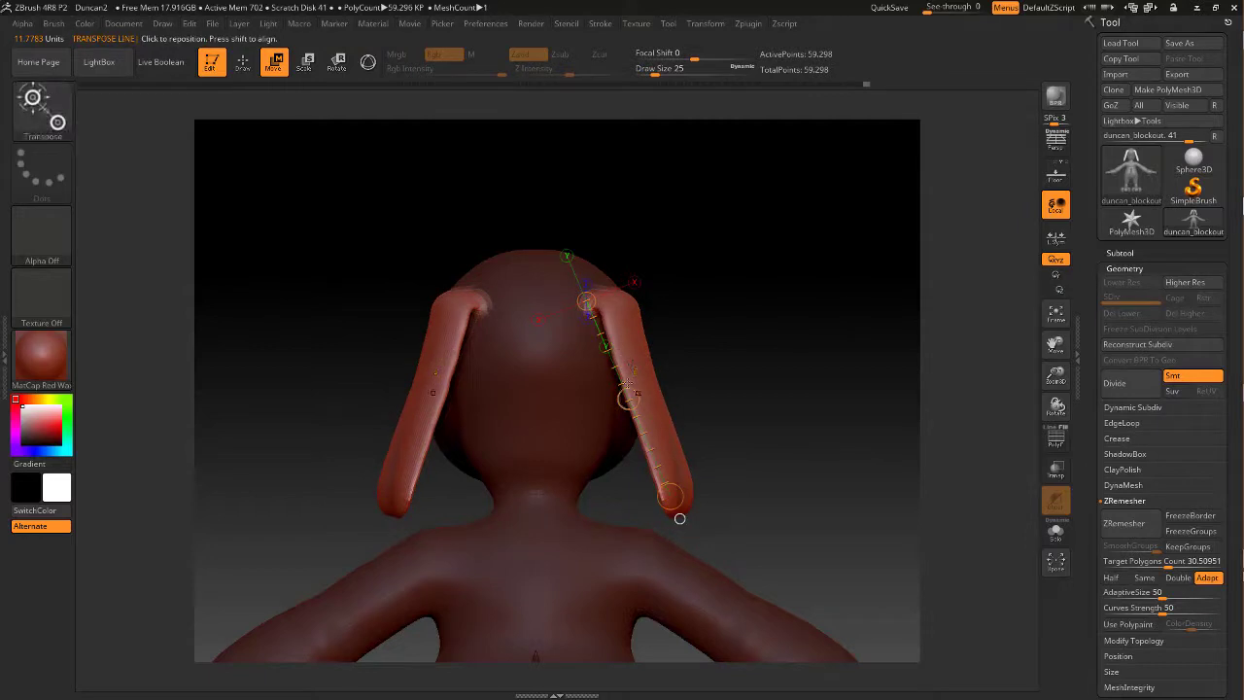
Twist the ears about the Transpose line with Rotate, and shift them slightly outward from the head with Move
left_click(337, 61)
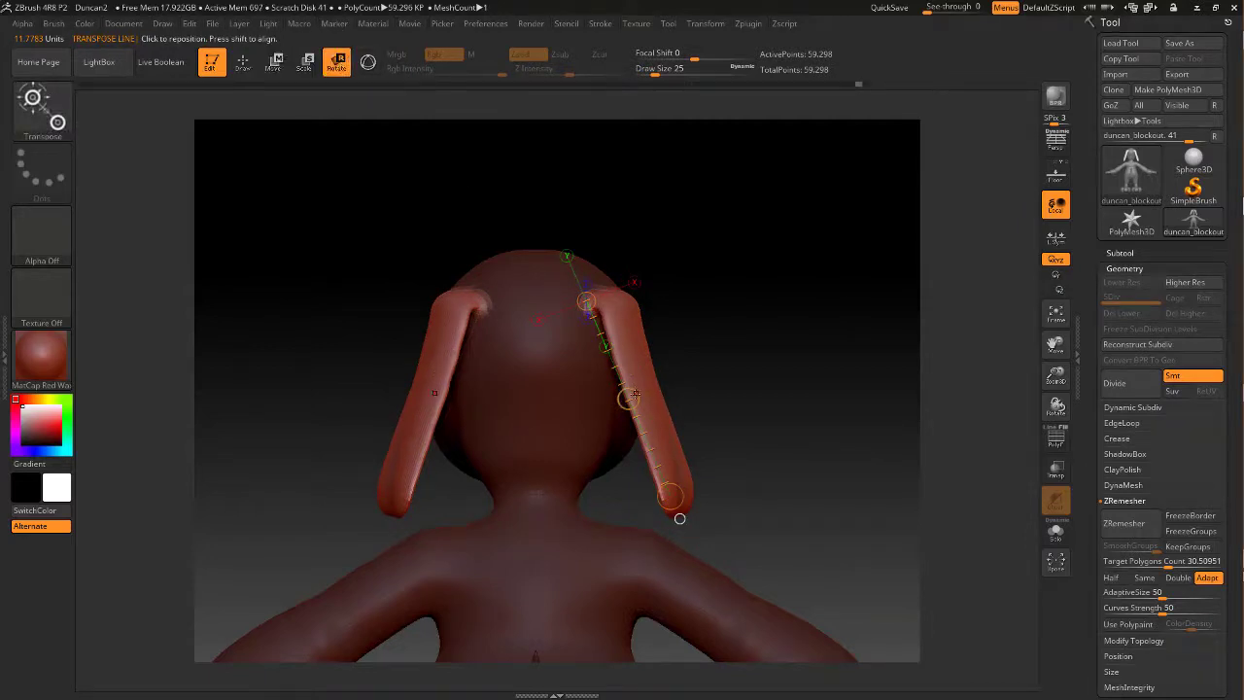
left_click_drag(629, 397, 481, 390)
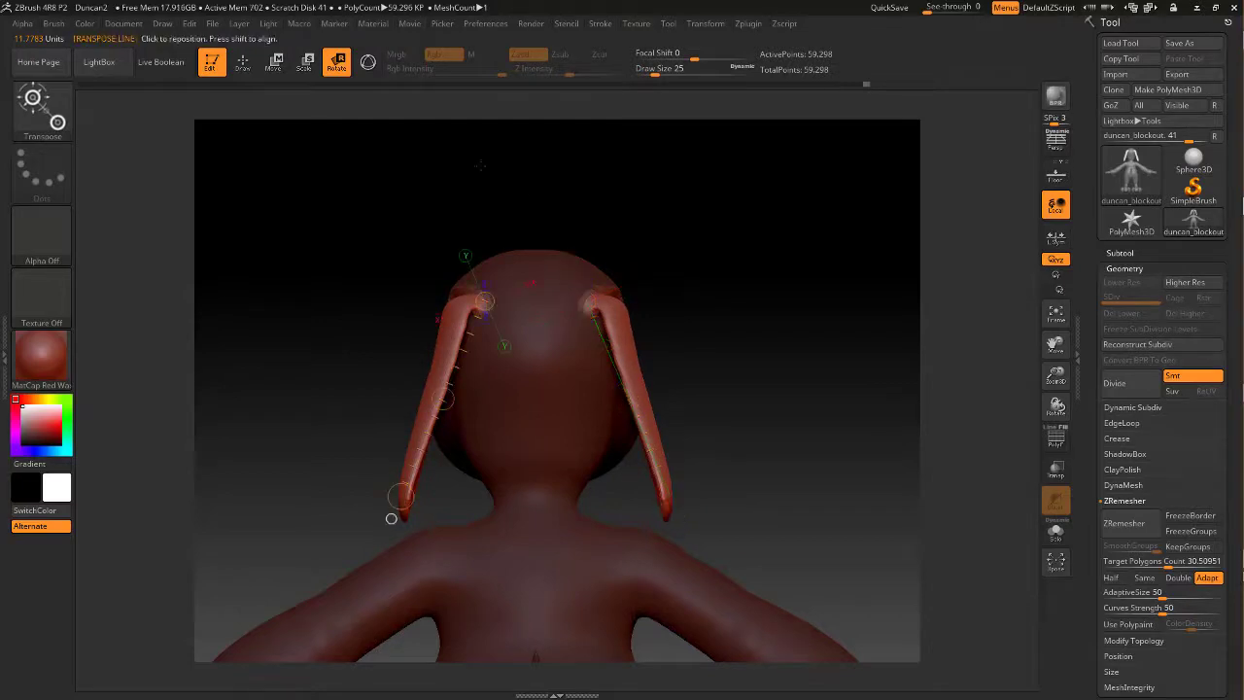
key("w")
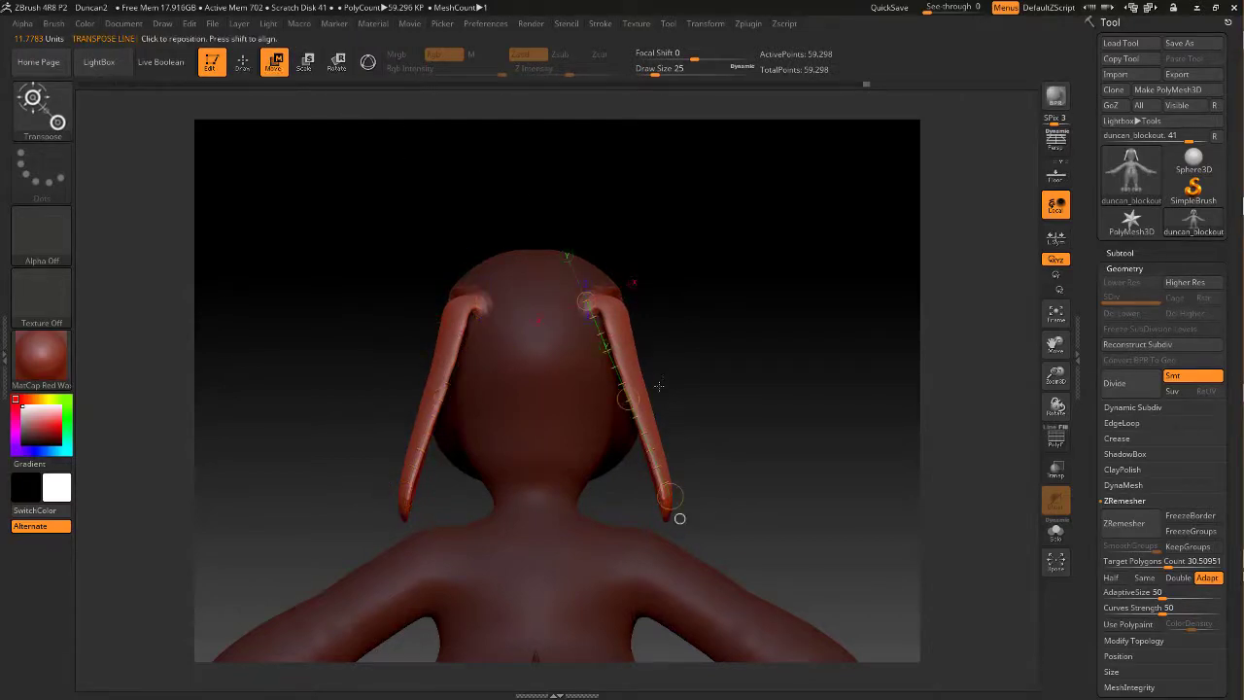
left_click_drag(628, 399, 644, 392)
left_click_drag(679, 518, 512, 518)
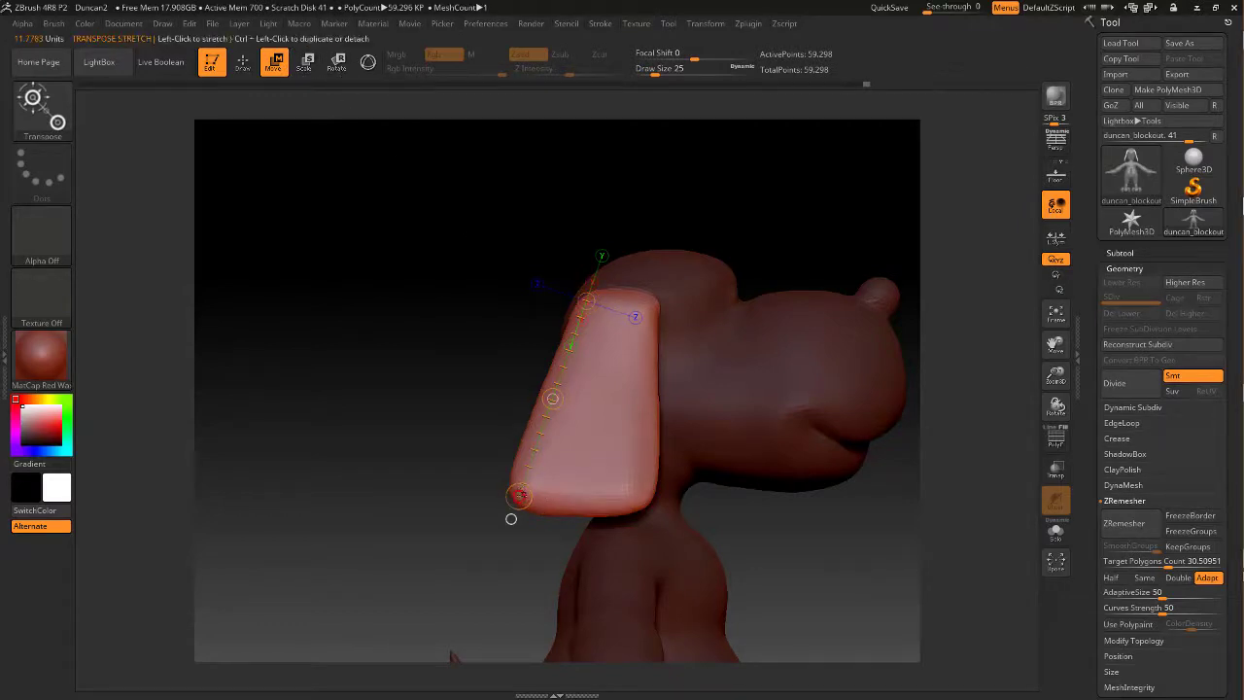
Swing the lower end of the ears slightly forward in the side view and clear the mask
mouse_move(519, 496)
left_mouse_down()
mouse_move(536, 501)
mouse_move(494, 486)
mouse_move(529, 485)
mouse_move(514, 490)
mouse_move(538, 504)
left_mouse_up()
key("ctrl+z")
left_click(337, 61)
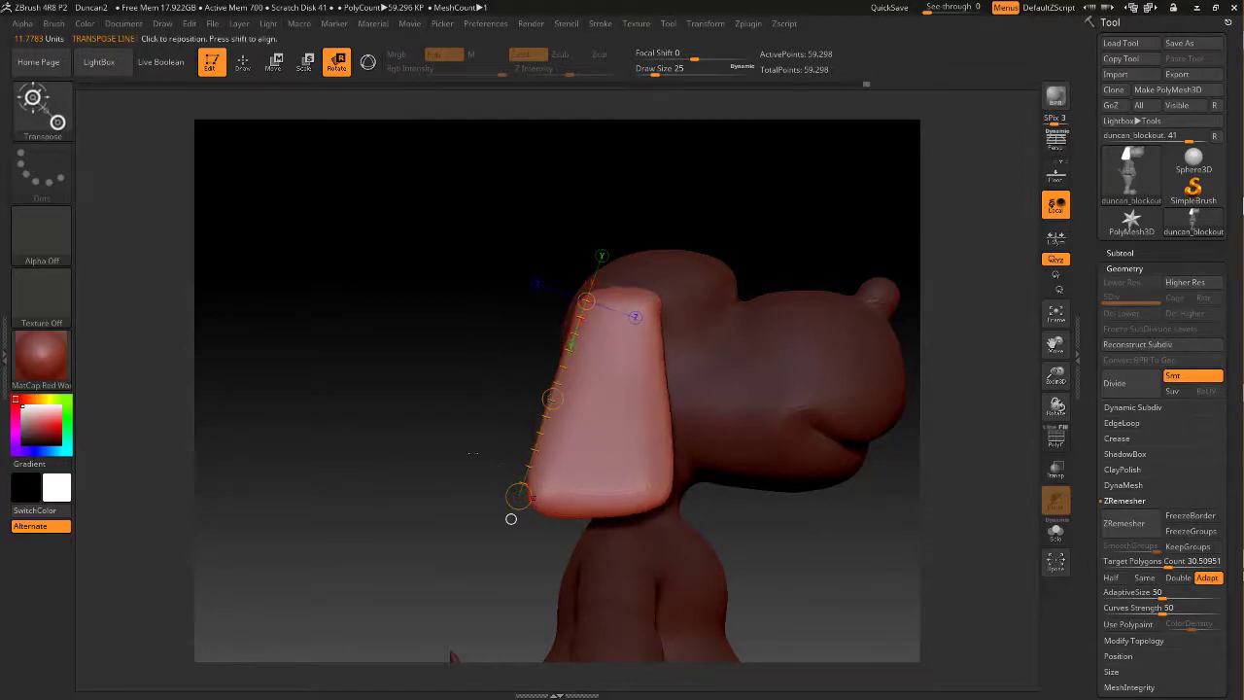
left_click_drag(374, 457, 467, 444)
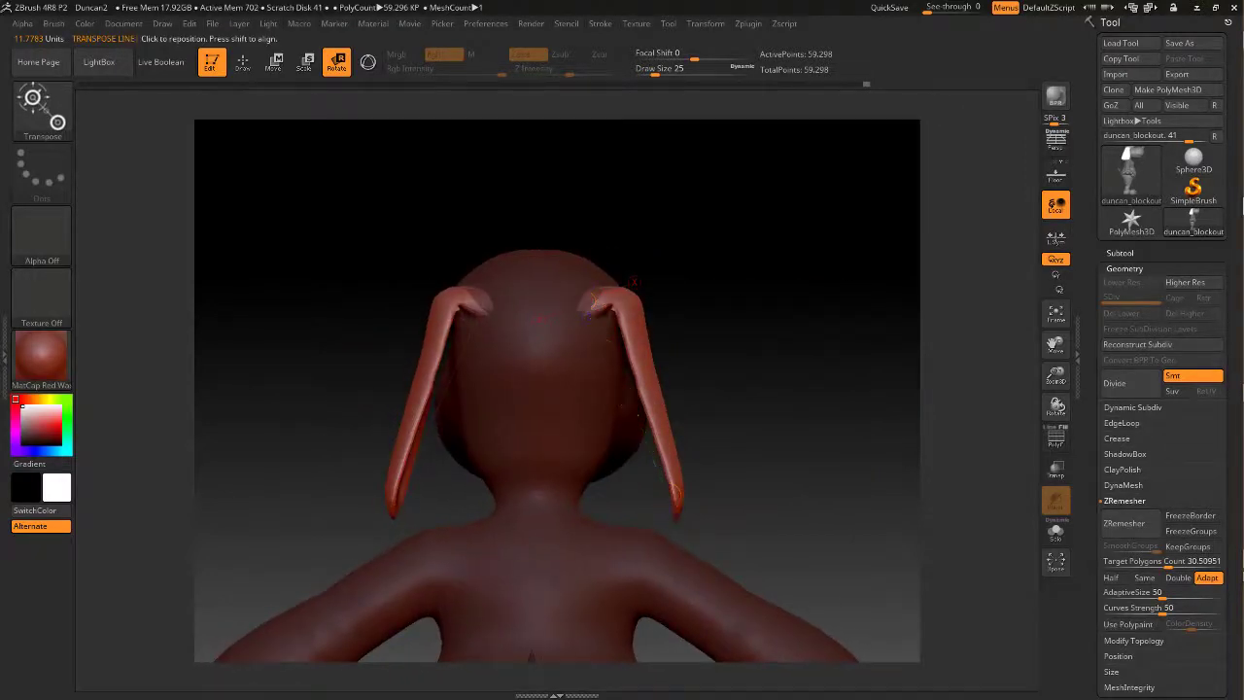
left_click_drag(743, 234, 733, 278, "alt")
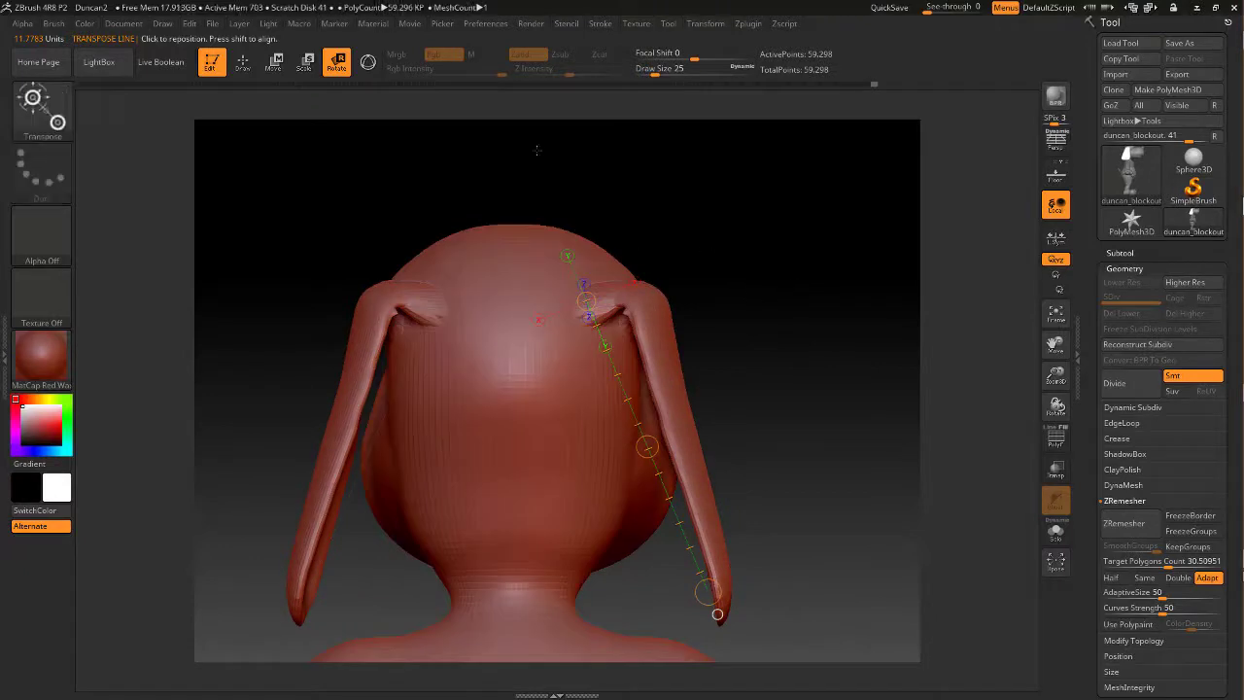
Return to Draw mode and smooth the creased surface at the back and top of the ear bases
left_click(243, 62)
key("shift")
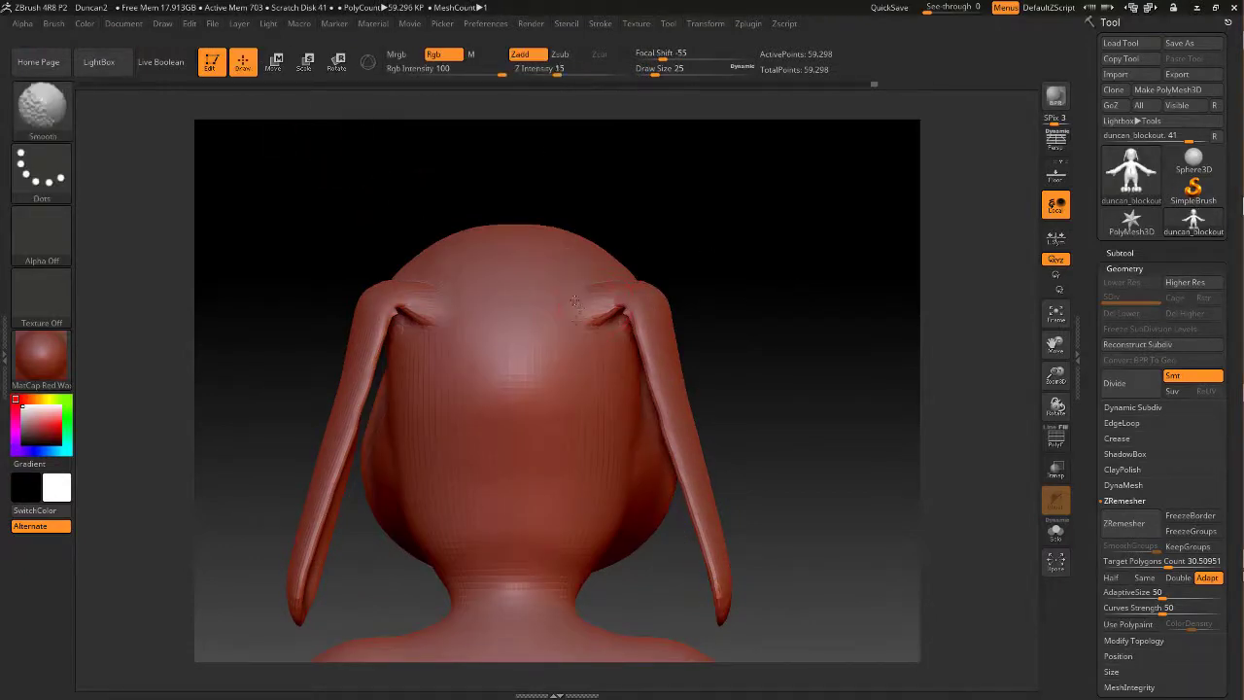
mouse_move(736, 242)
left_mouse_down("alt")
mouse_move(814, 247)
mouse_move(813, 201)
mouse_move(822, 181)
mouse_move(837, 189)
left_mouse_up("alt")
key("shift")
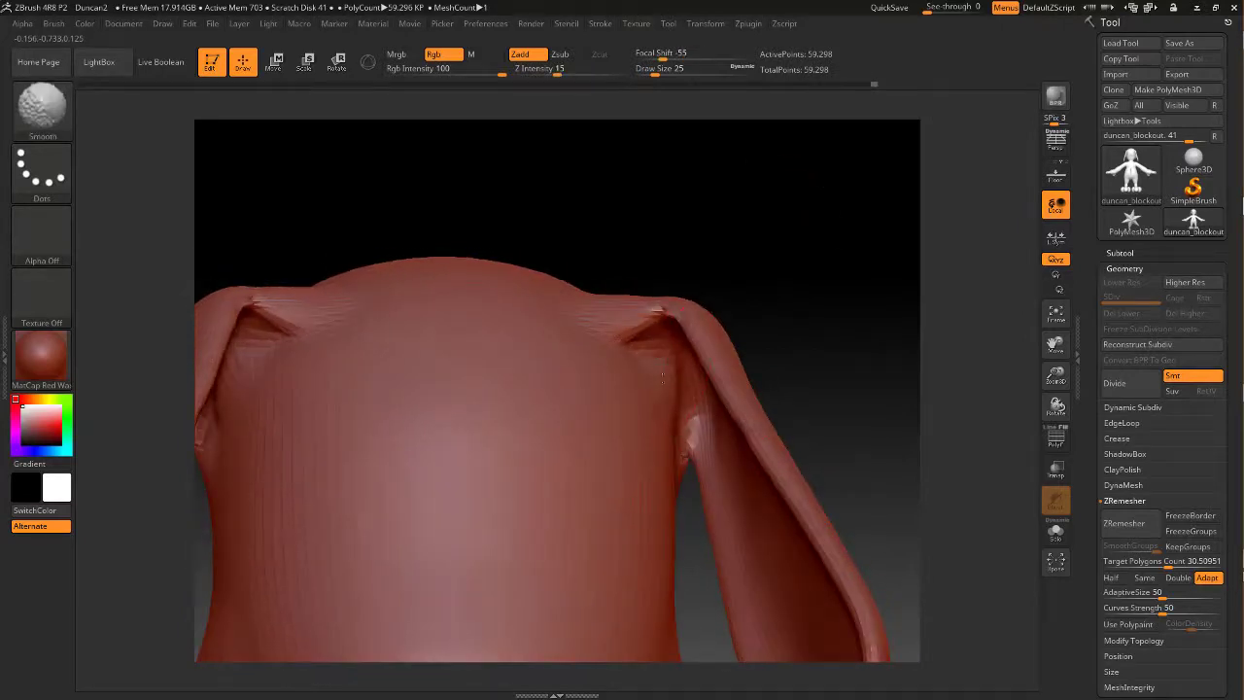
left_click_drag(632, 336, 668, 311, "shift")
mouse_move(686, 235)
left_mouse_down()
mouse_move(674, 348)
mouse_move(593, 362)
mouse_move(665, 353)
left_mouse_up()
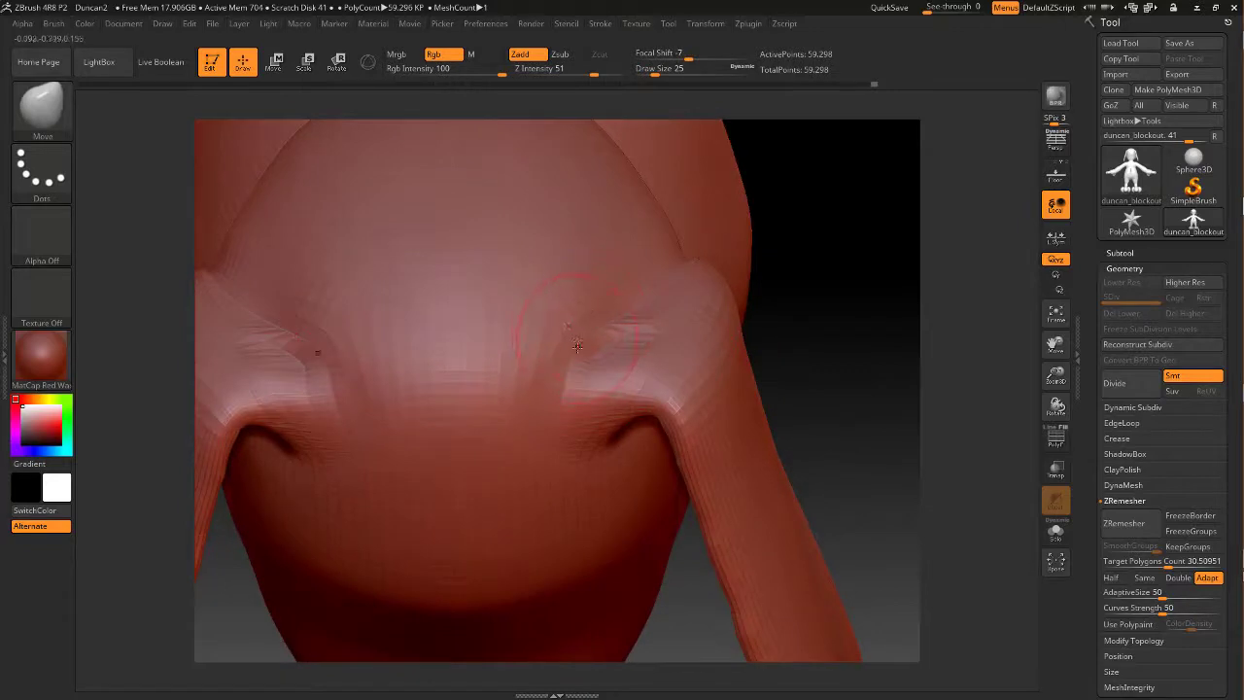
left_click_drag(577, 346, 571, 326, "shift")
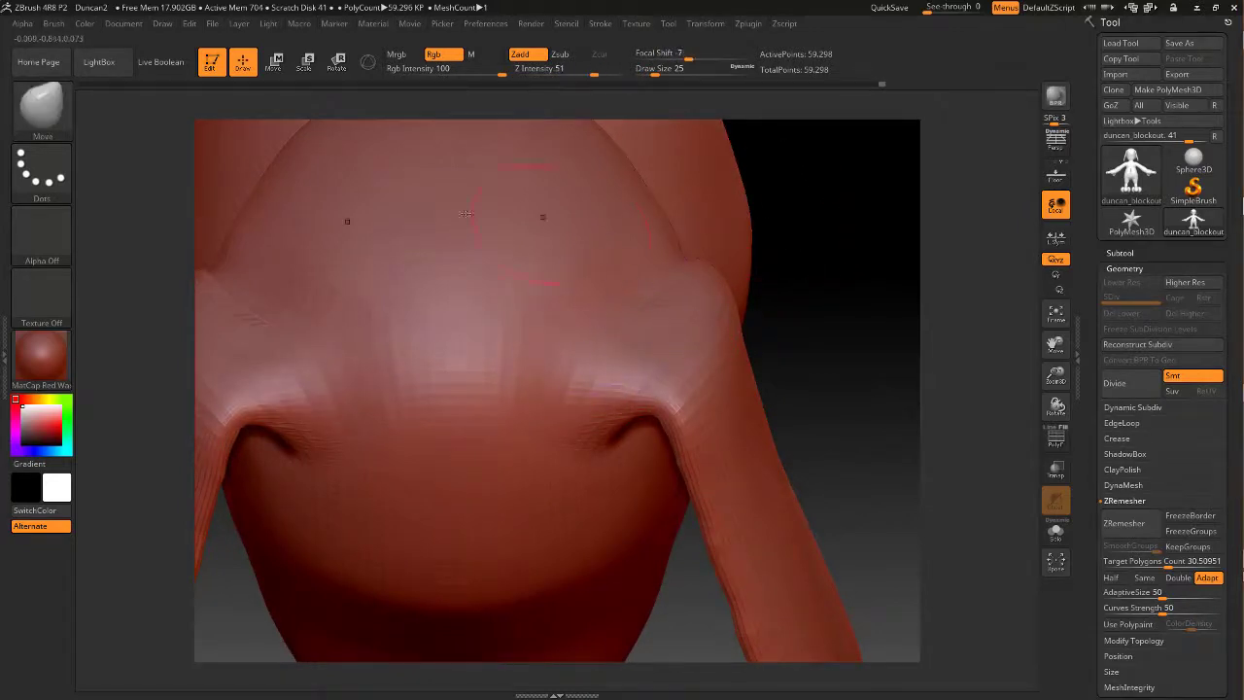
Set the draw size to 44 and smooth the front of the ear base where it joins the head
left_click(56, 117)
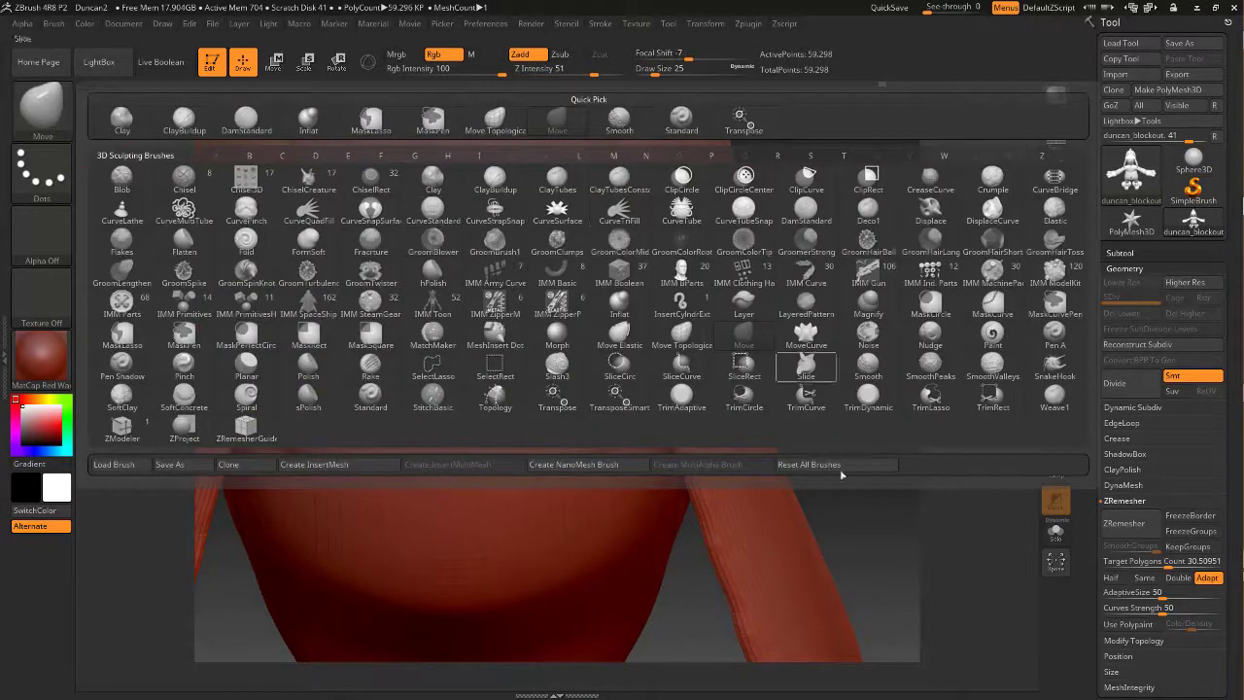
key("space")
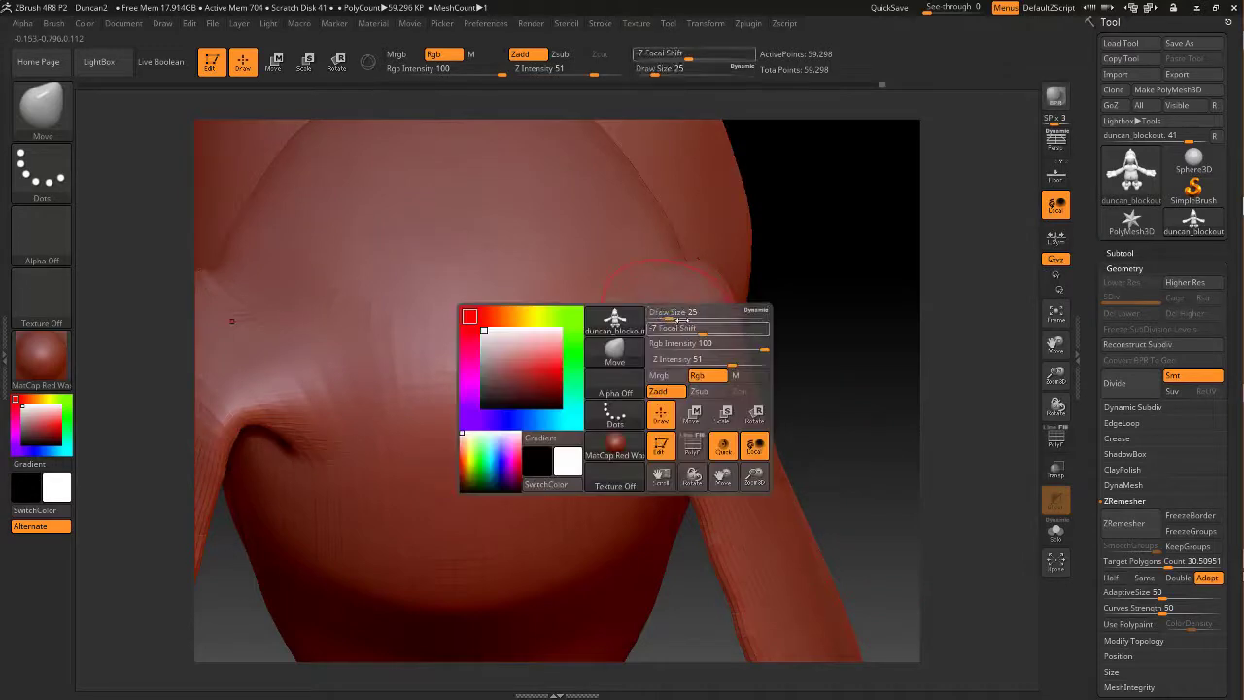
key("space")
left_click_drag(557, 313, 562, 313)
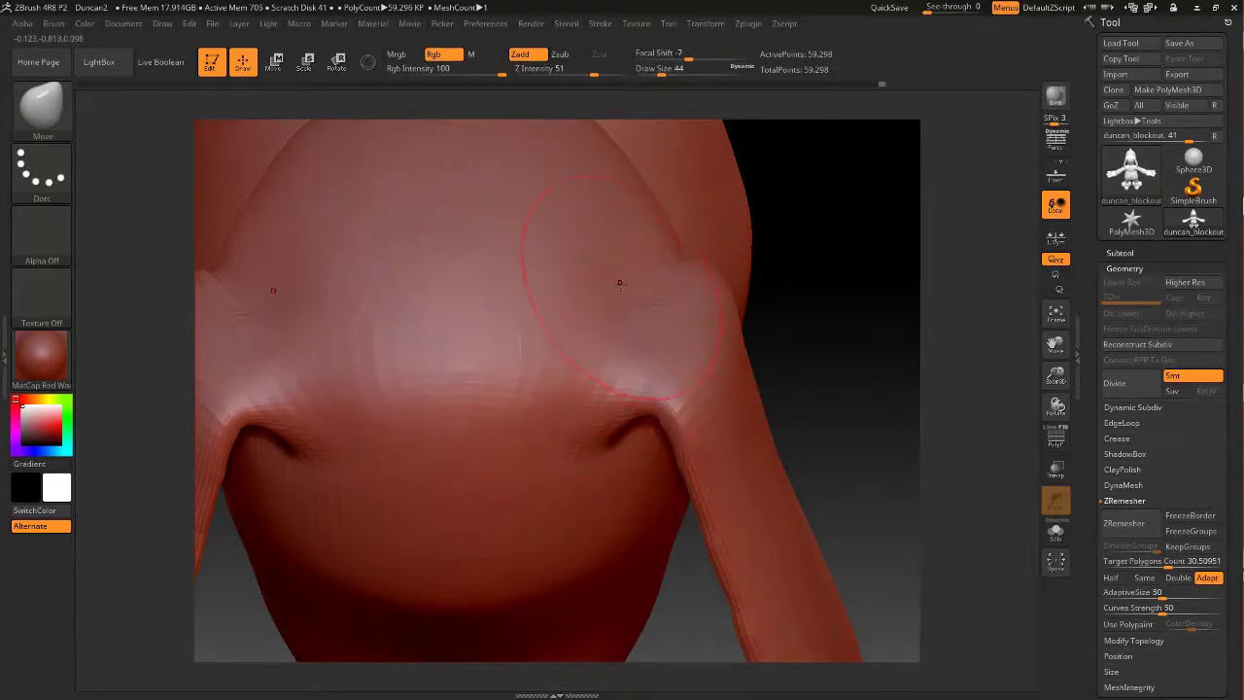
mouse_move(844, 285)
left_mouse_down()
mouse_move(844, 259)
mouse_move(803, 211)
mouse_move(773, 255)
left_mouse_up()
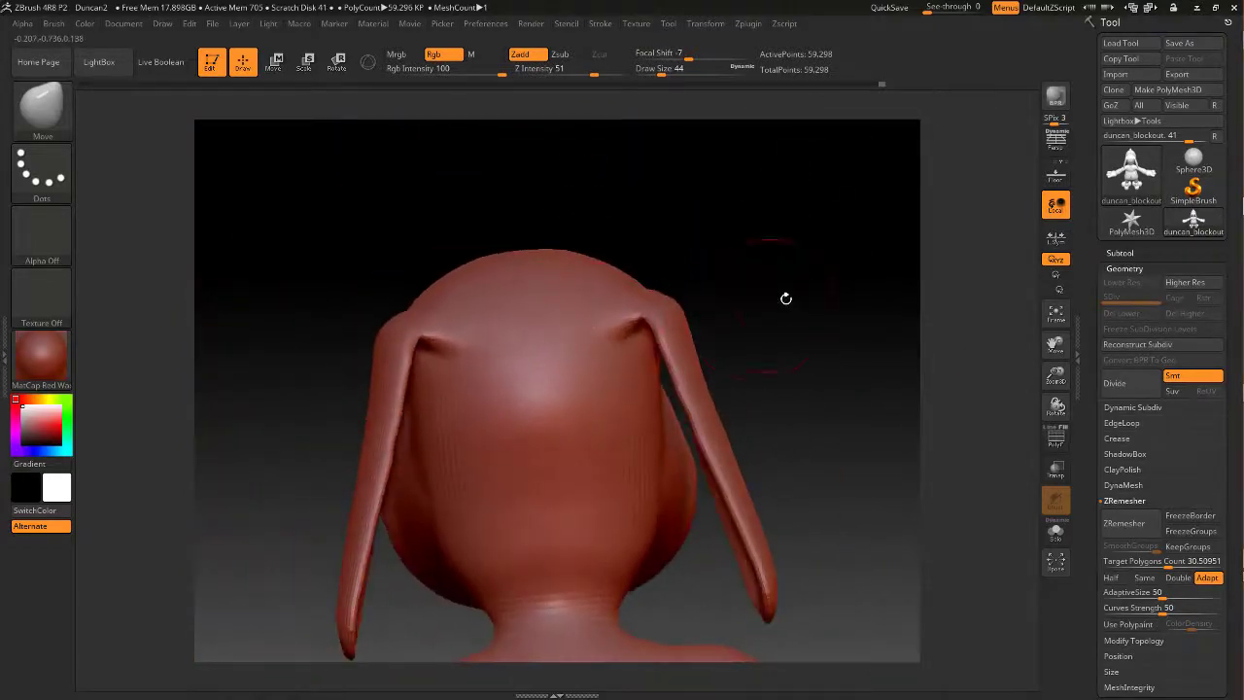
mouse_move(785, 298)
left_mouse_down("alt")
mouse_move(822, 281)
mouse_move(745, 262)
left_mouse_up("alt")
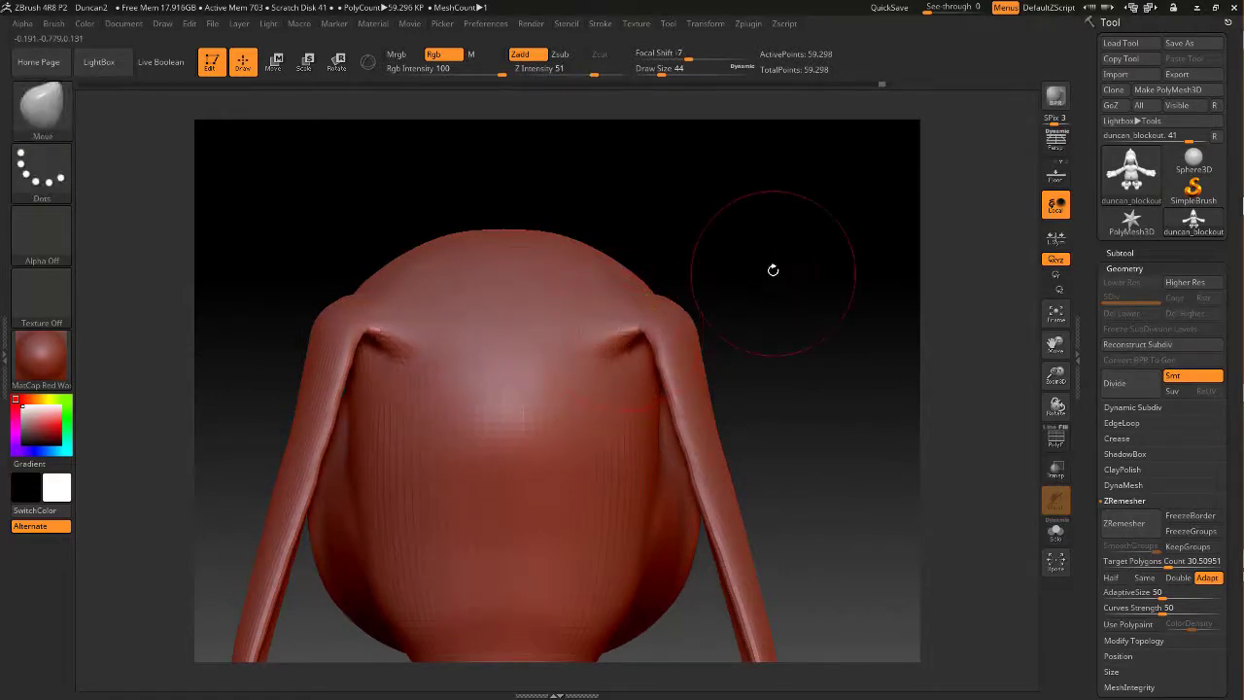
mouse_move(772, 269)
left_mouse_down("alt")
mouse_move(772, 282)
mouse_move(711, 234)
mouse_move(703, 256)
left_mouse_up("alt")
left_click_drag(697, 311, 707, 375, "shift")
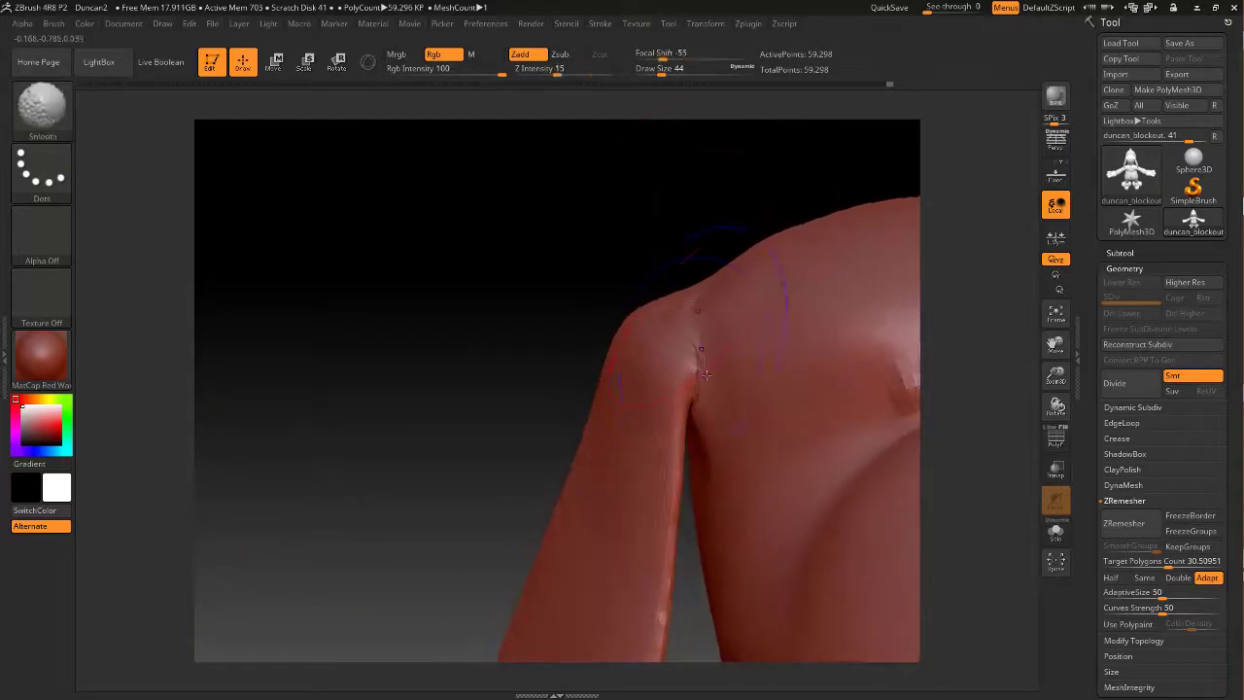
Carve a crease along the join between the ear base and the head with the DamStandard brush
left_click_drag(643, 254, 672, 287)
left_click(43, 107)
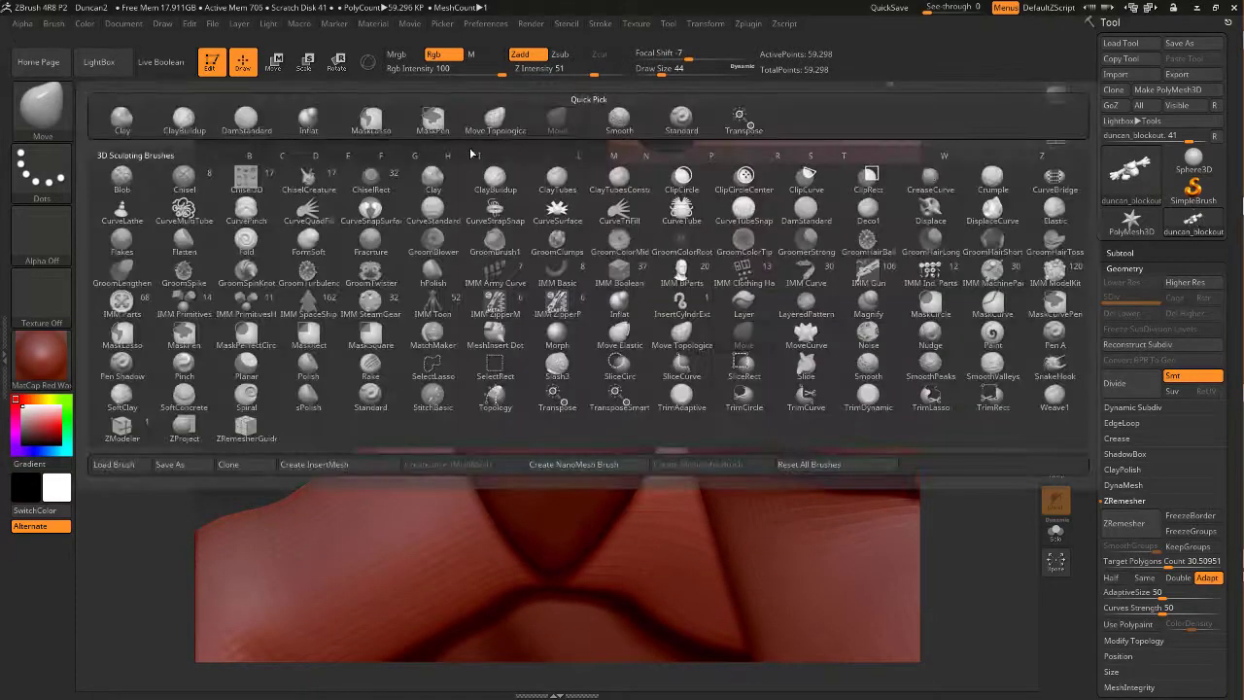
left_click(246, 118)
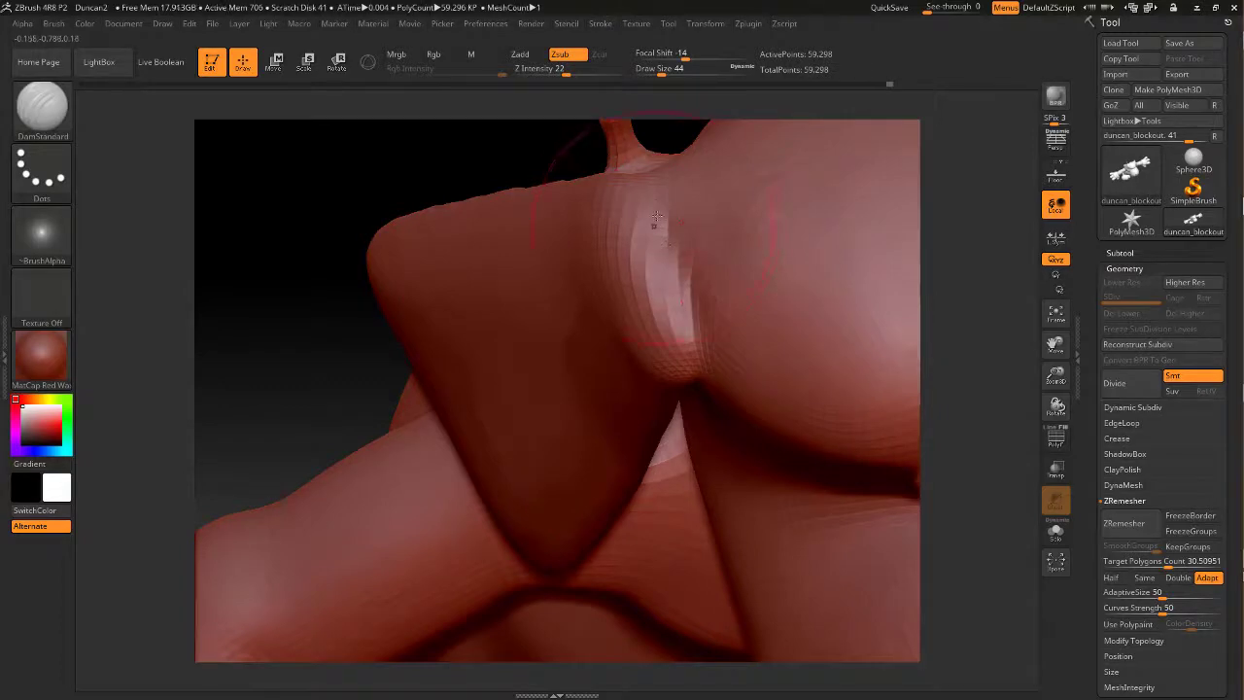
left_click_drag(395, 168, 439, 260)
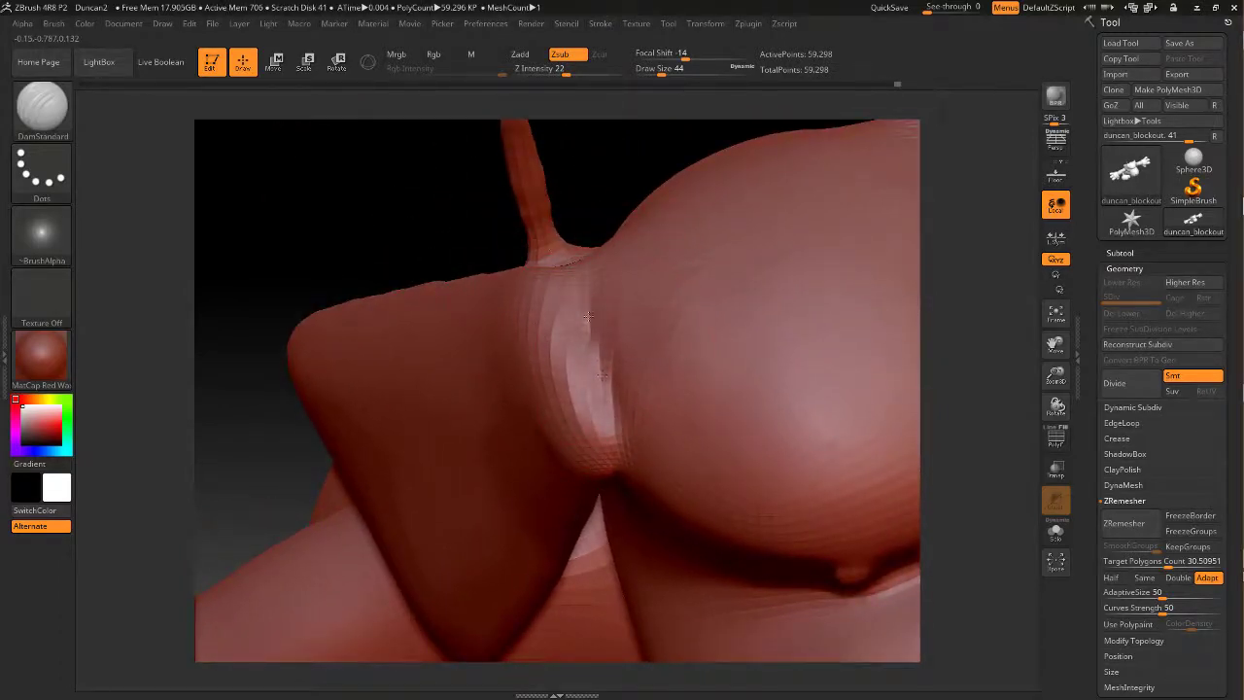
left_click_drag(635, 191, 581, 338)
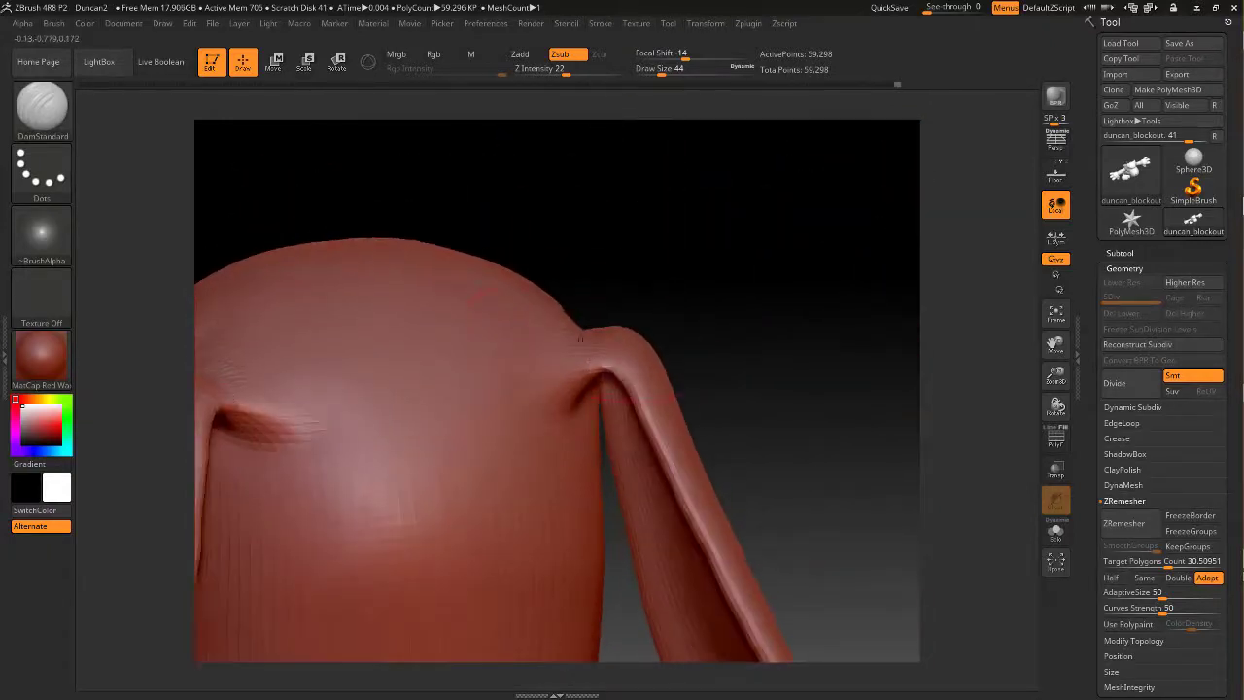
left_click_drag(633, 231, 600, 350)
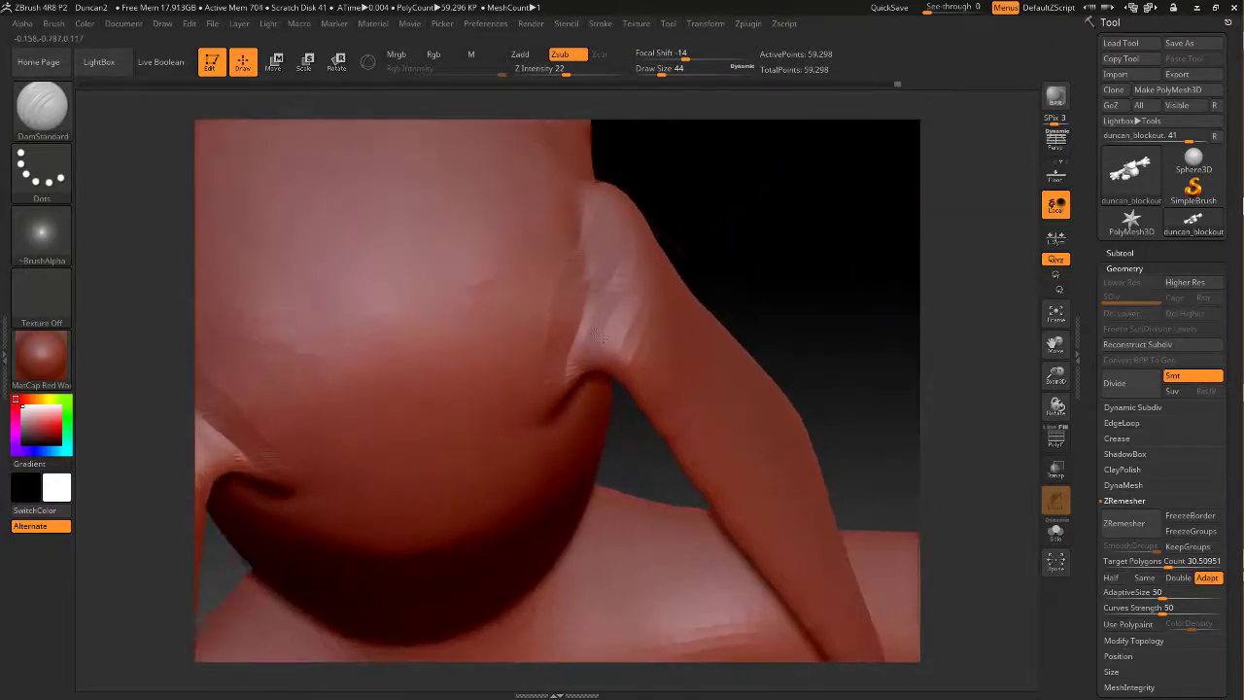
Smooth the crease where the ear joins the side of the head
mouse_move(759, 253)
left_mouse_down()
mouse_move(755, 139)
mouse_move(728, 242)
mouse_move(673, 301)
mouse_move(686, 376)
left_mouse_up()
key("shift")
key("shift")
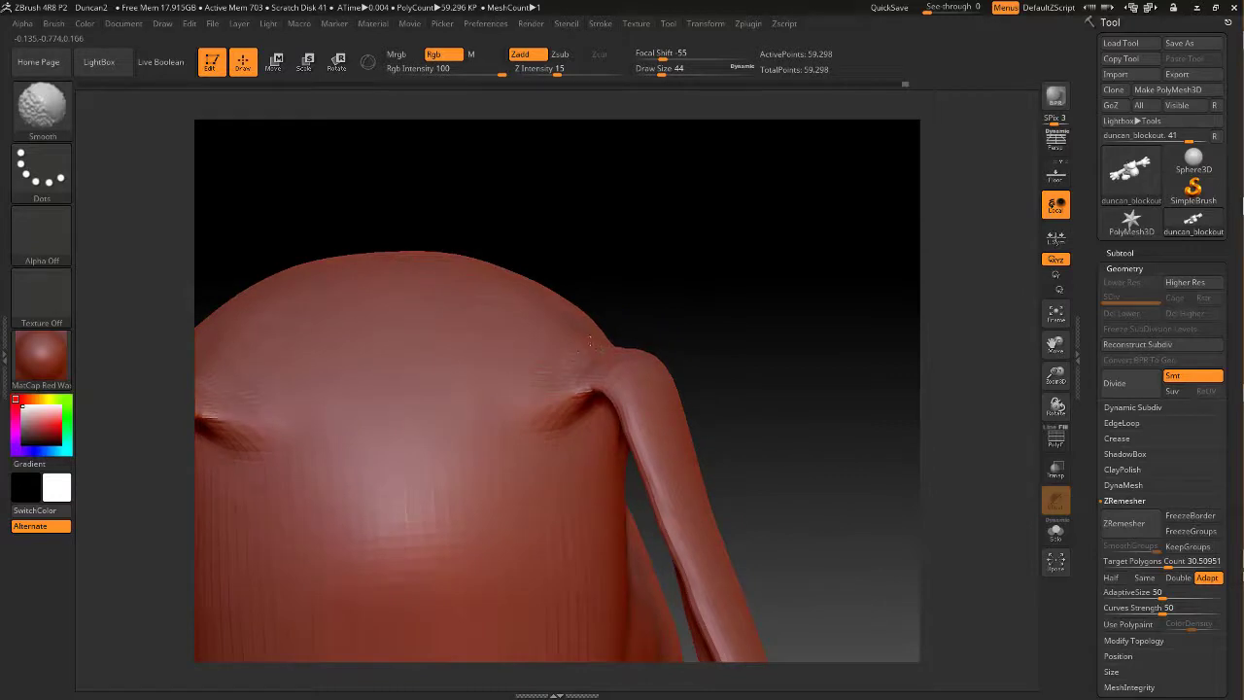
mouse_move(724, 292)
left_mouse_down()
mouse_move(579, 325)
mouse_move(564, 345)
mouse_move(593, 354)
left_mouse_up()
key("shift")
left_click_drag(587, 414, 604, 371, "shift")
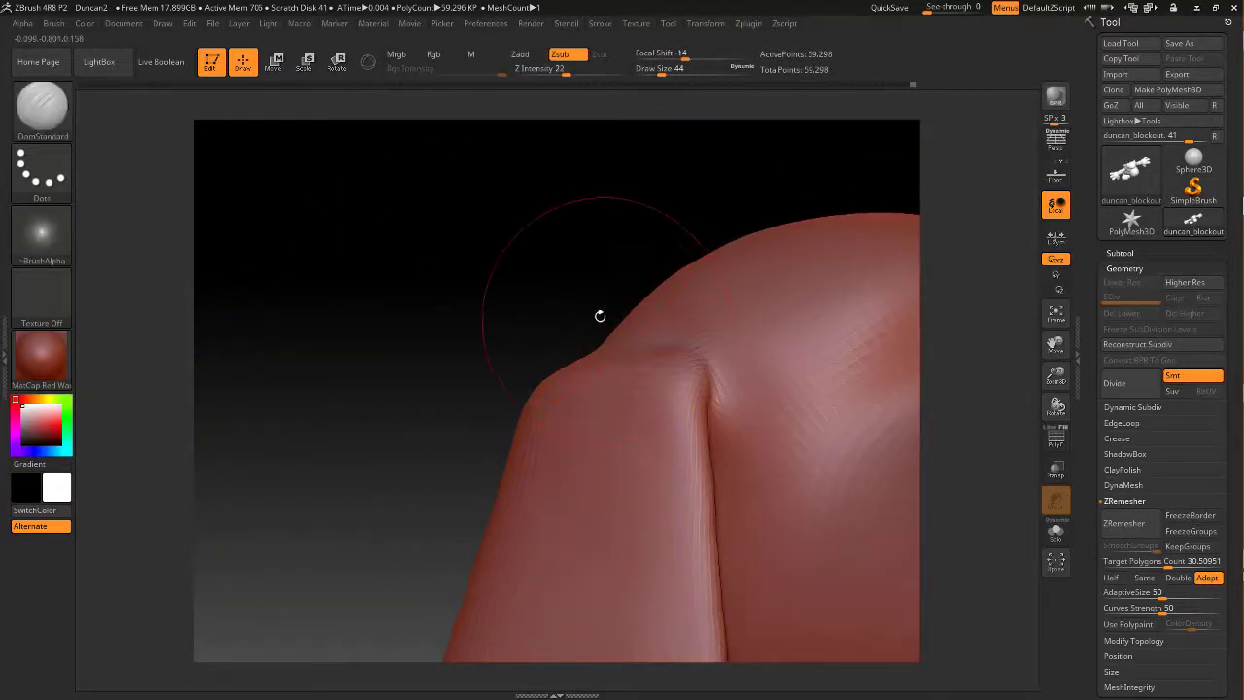
Set the DamStandard draw size to 22 and carve creases across the two eye areas above the muzzle
left_click_drag(496, 282, 447, 275)
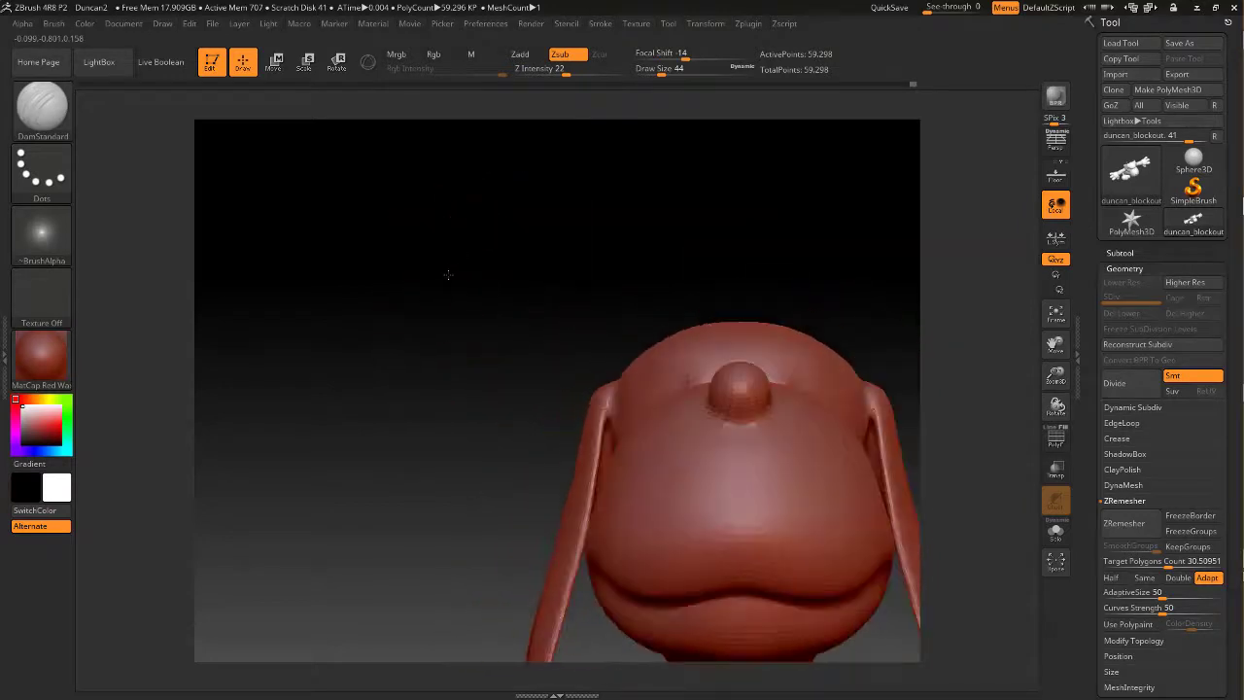
right_click_drag(457, 302, 533, 262)
mouse_move(859, 282)
left_mouse_down()
mouse_move(869, 320)
mouse_move(813, 302)
mouse_move(855, 374)
left_mouse_up()
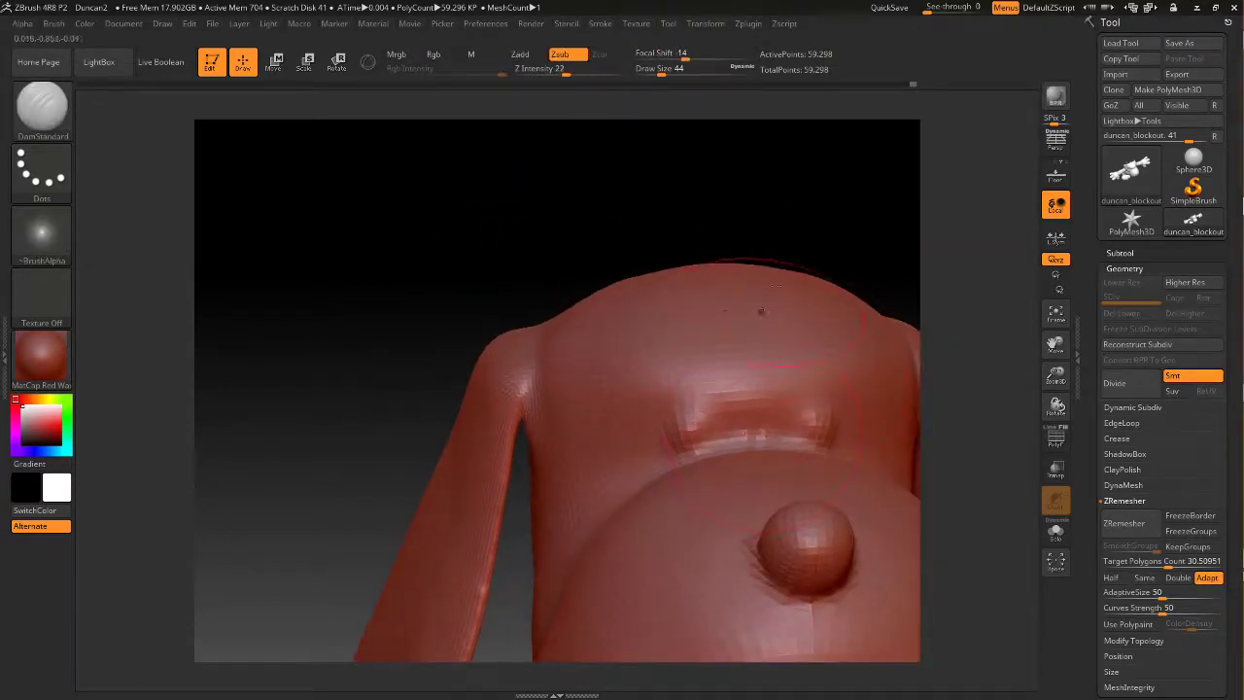
mouse_move(817, 207)
left_mouse_down()
mouse_move(857, 216)
mouse_move(775, 214)
mouse_move(768, 267)
mouse_move(815, 255)
mouse_move(799, 250)
left_mouse_up()
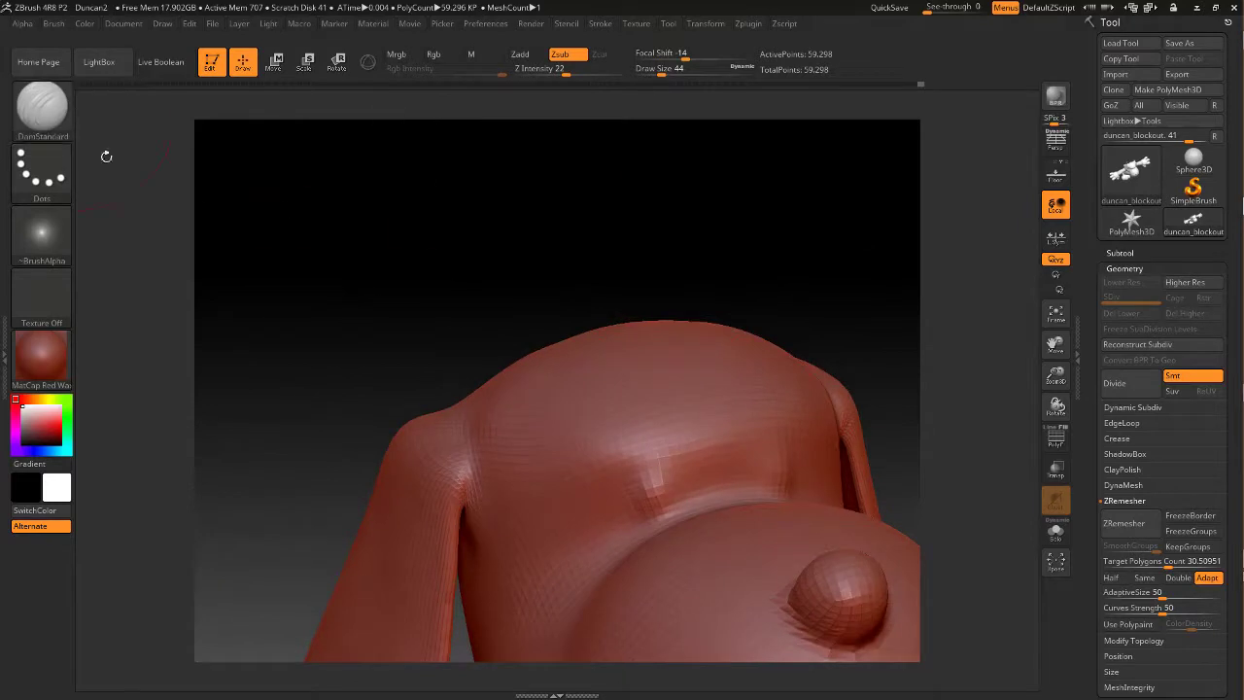
key("space")
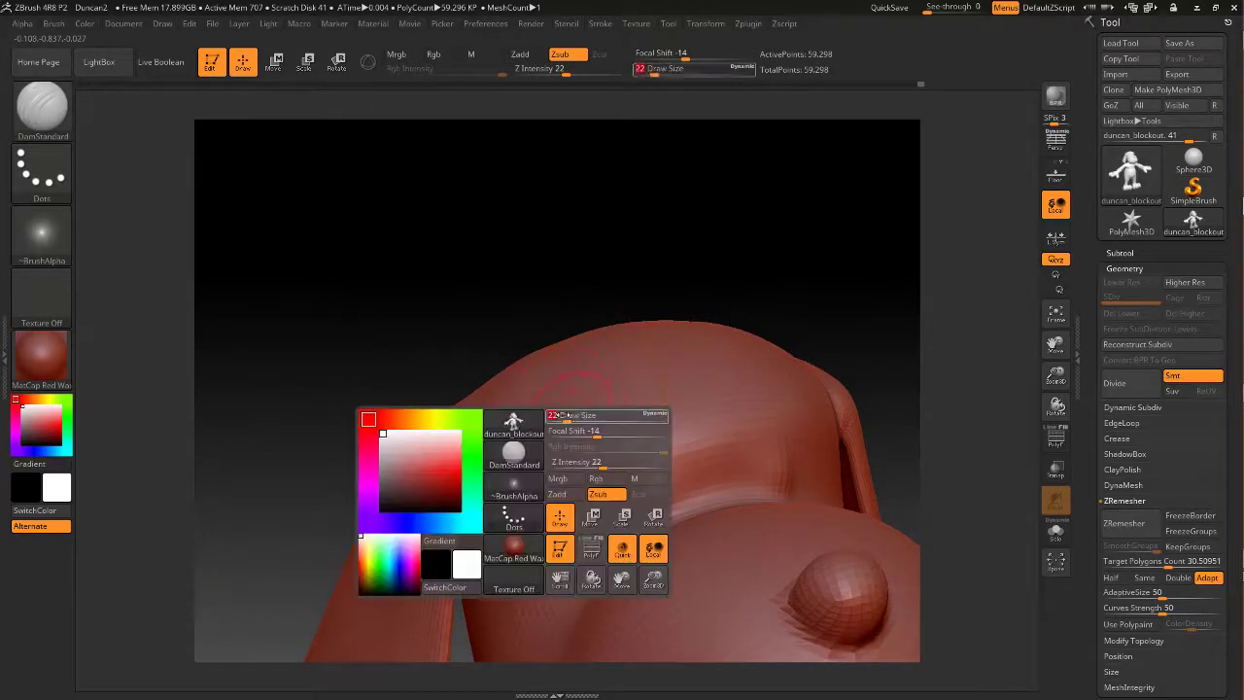
left_click(571, 421)
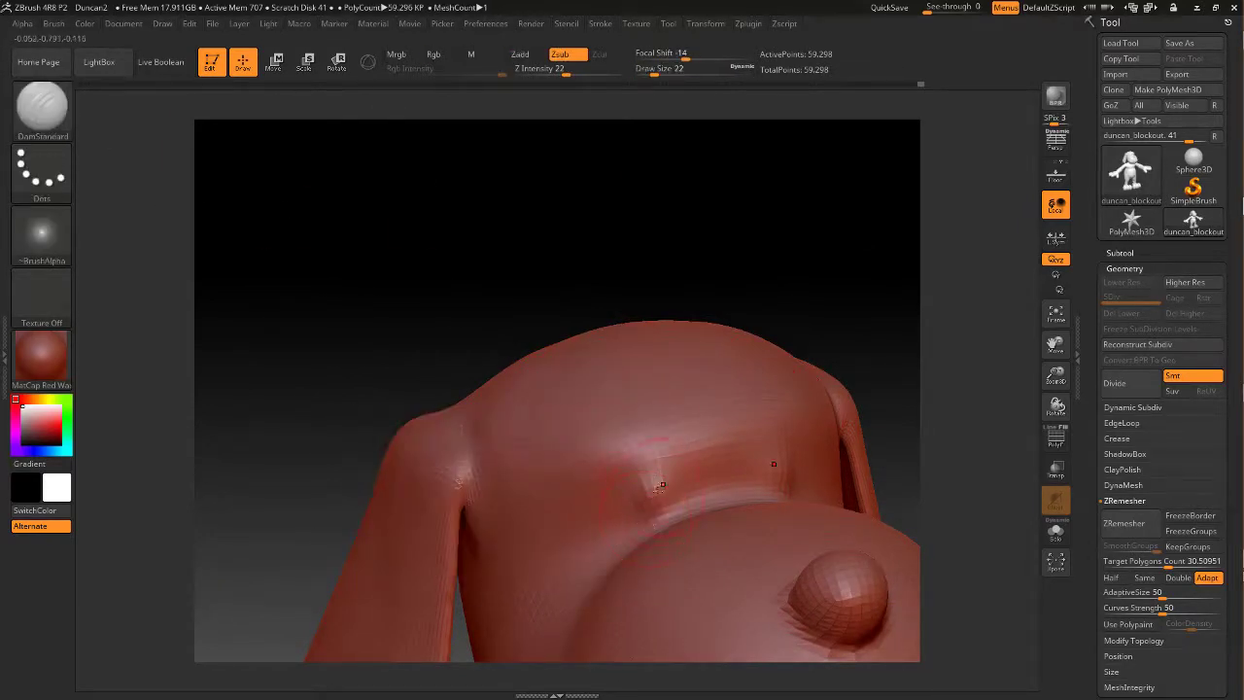
mouse_move(731, 277)
left_mouse_down()
mouse_move(741, 272)
mouse_move(700, 227)
mouse_move(797, 255)
left_mouse_up()
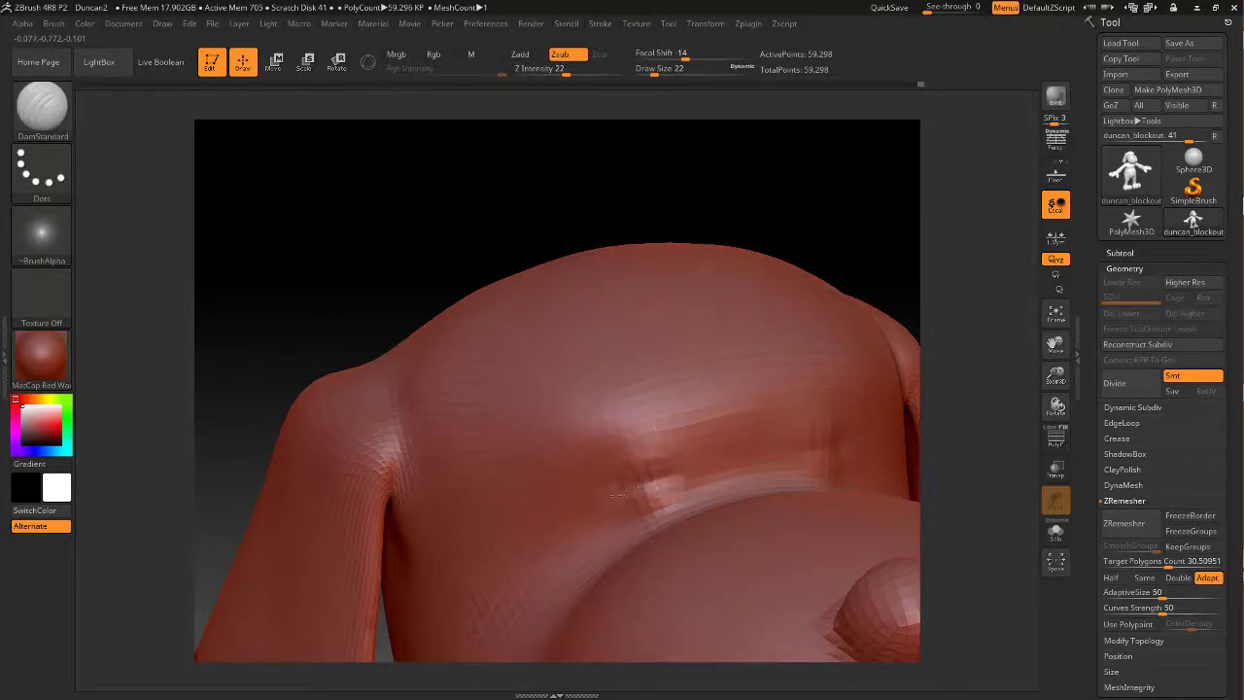
mouse_move(819, 202)
left_mouse_down()
mouse_move(847, 185)
mouse_move(817, 208)
left_mouse_up()
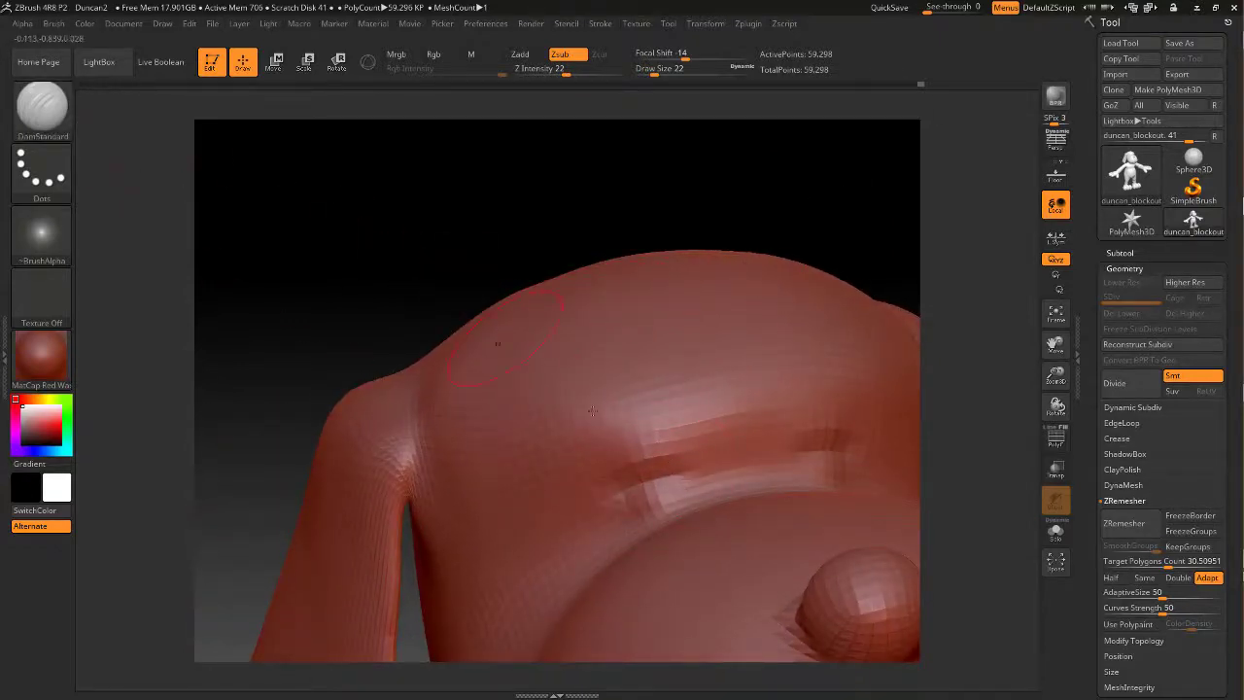
Mask both eye areas above the muzzle and invert the mask so only those areas remain editable
left_click_drag(659, 500, 641, 475, "ctrl")
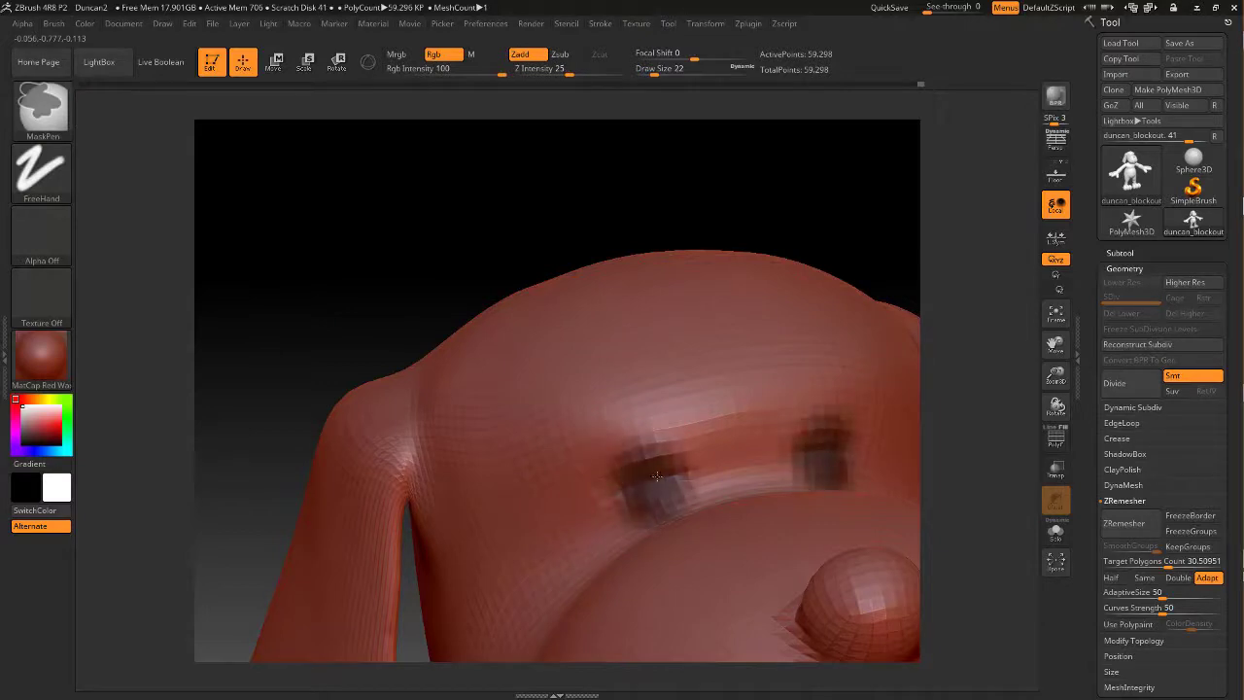
left_click(789, 183, "ctrl")
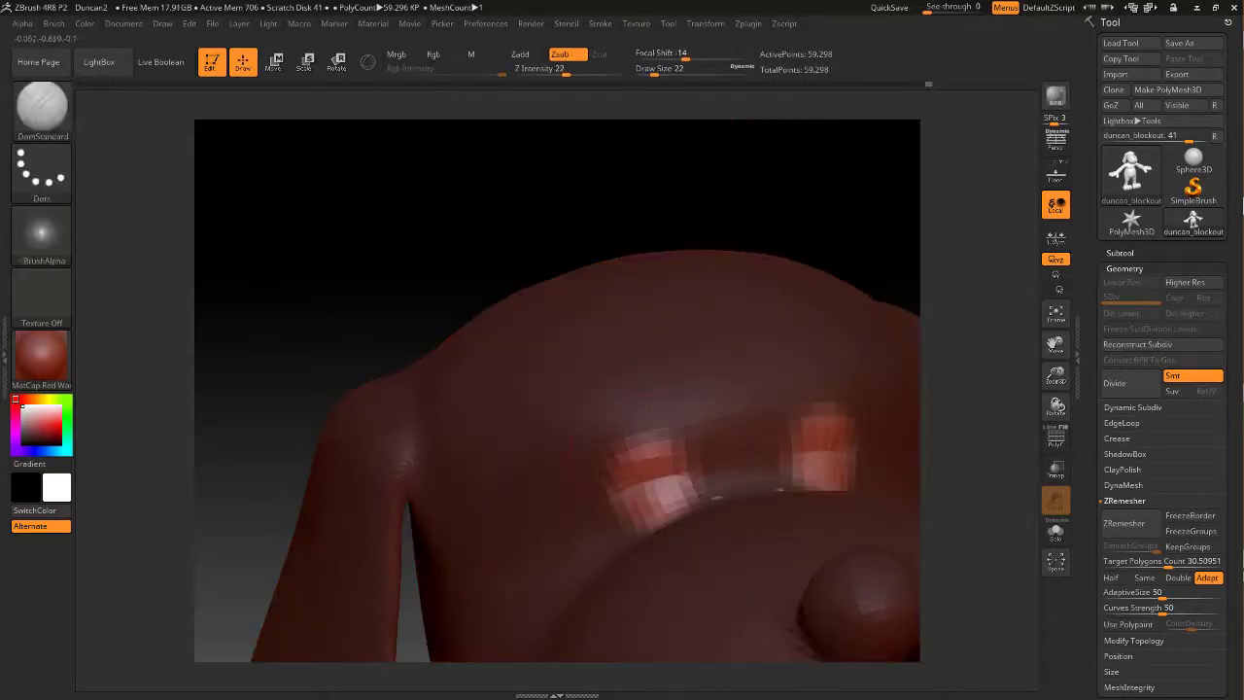
Choose the Move brush and set its draw size to 41
left_click(41, 107)
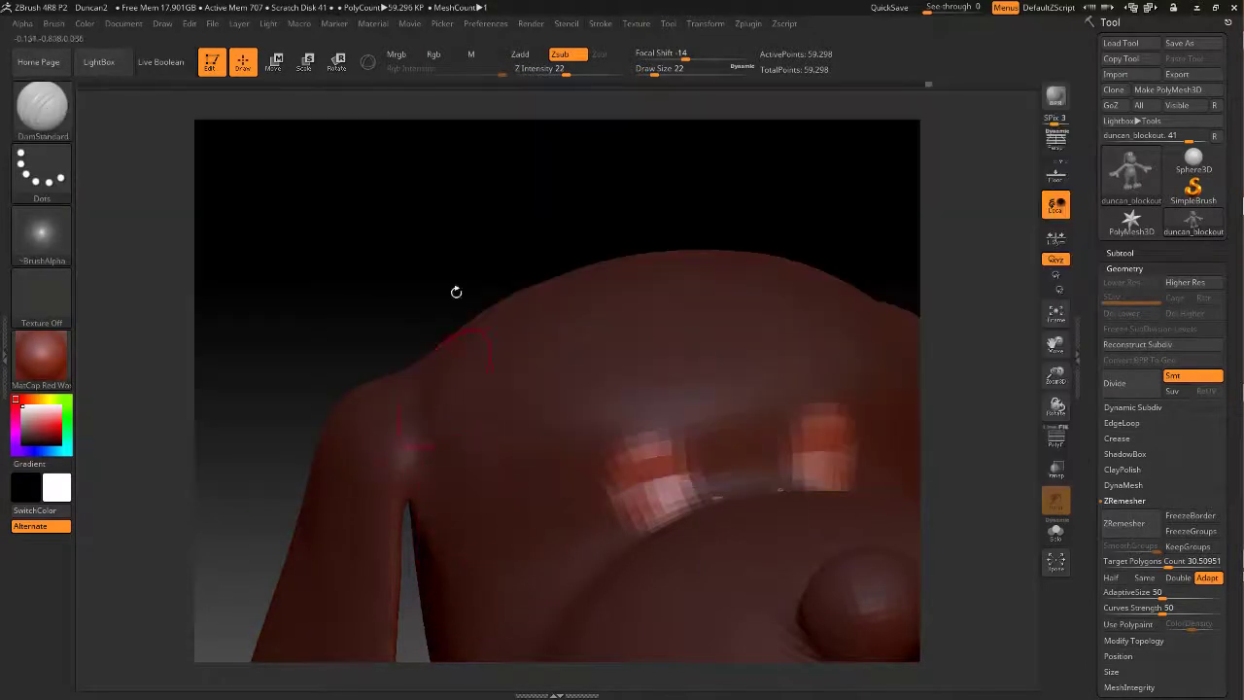
mouse_move(456, 291)
left_mouse_down()
mouse_move(471, 213)
mouse_move(436, 214)
left_mouse_up()
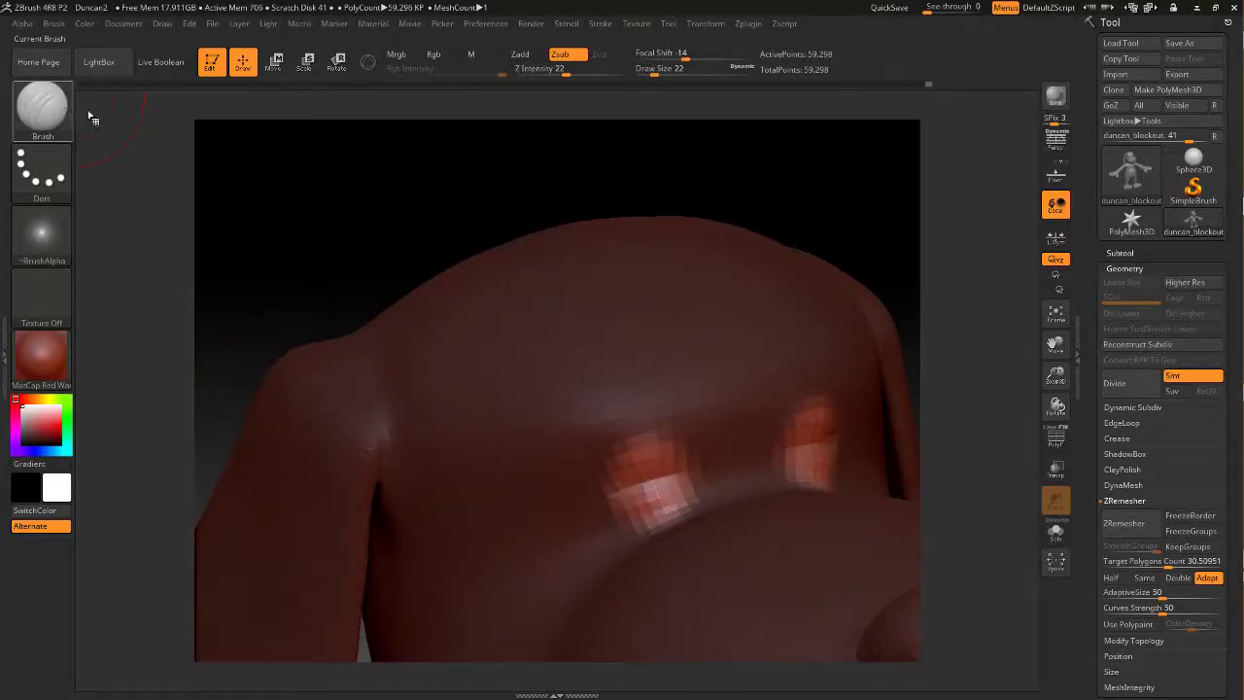
left_click(49, 109)
left_click(554, 122)
key("space")
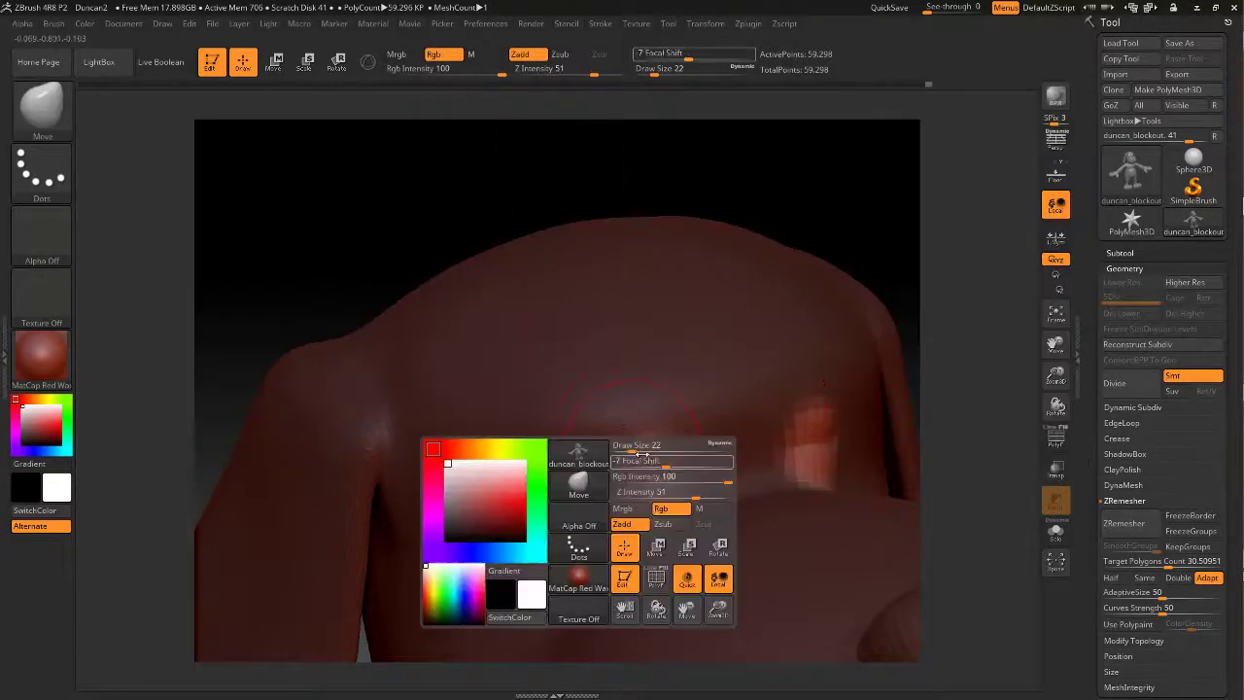
left_click_drag(636, 449, 661, 482)
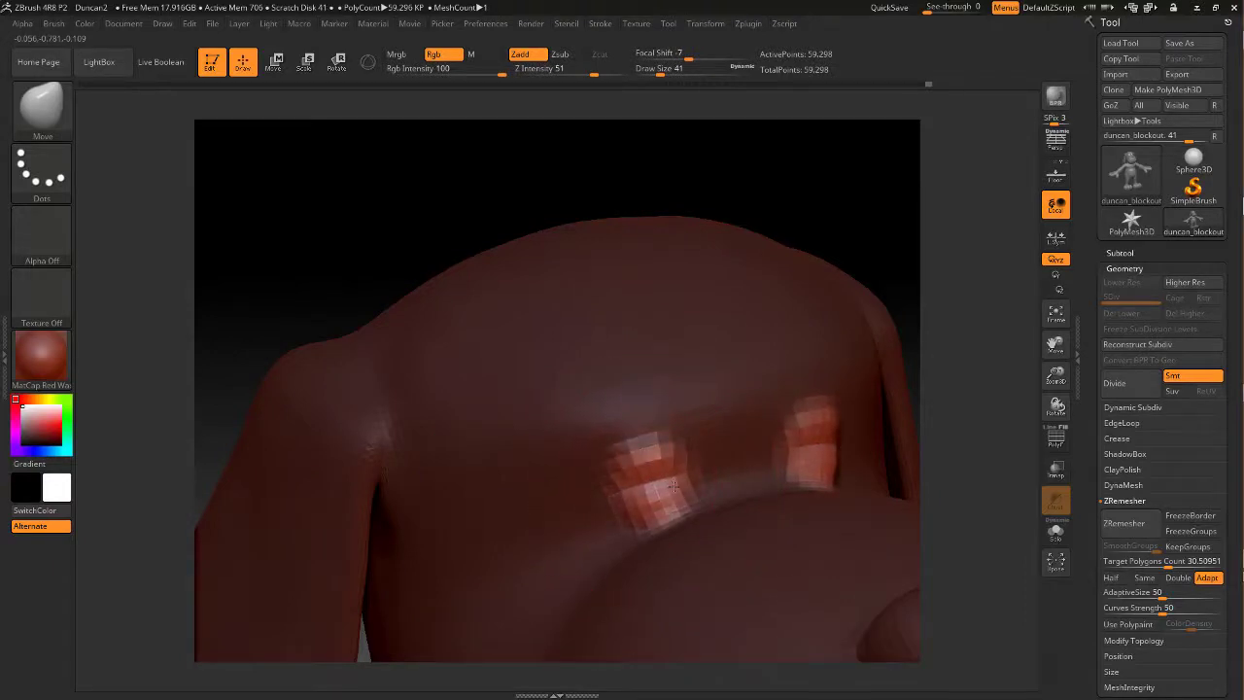
Pull the unmasked eye areas outward from a side view and clear the mask
left_click_drag(777, 163, 861, 171)
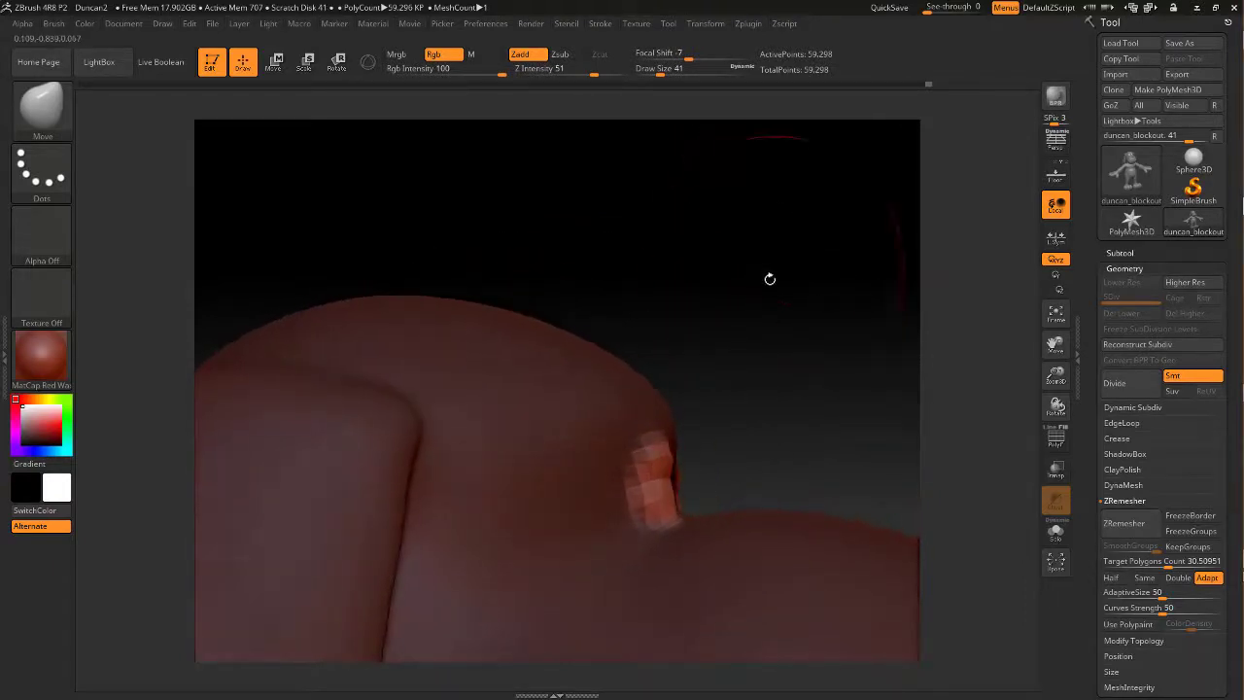
mouse_move(806, 325)
left_mouse_down()
mouse_move(783, 361)
mouse_move(783, 317)
left_mouse_up()
left_click_drag(783, 234, 810, 290, "ctrl")
left_click_drag(808, 282, 750, 378)
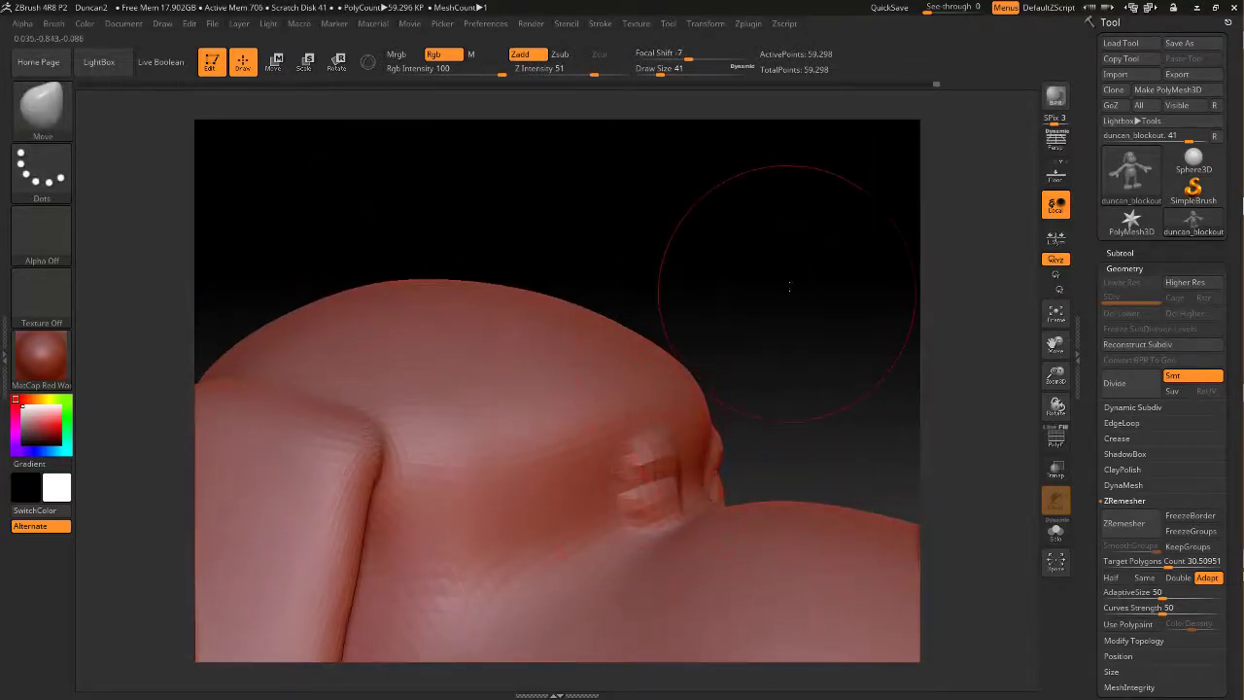
Set the draw size to 16 and smooth the upper edges of the eye bulges
left_click_drag(788, 285, 721, 277)
key("space")
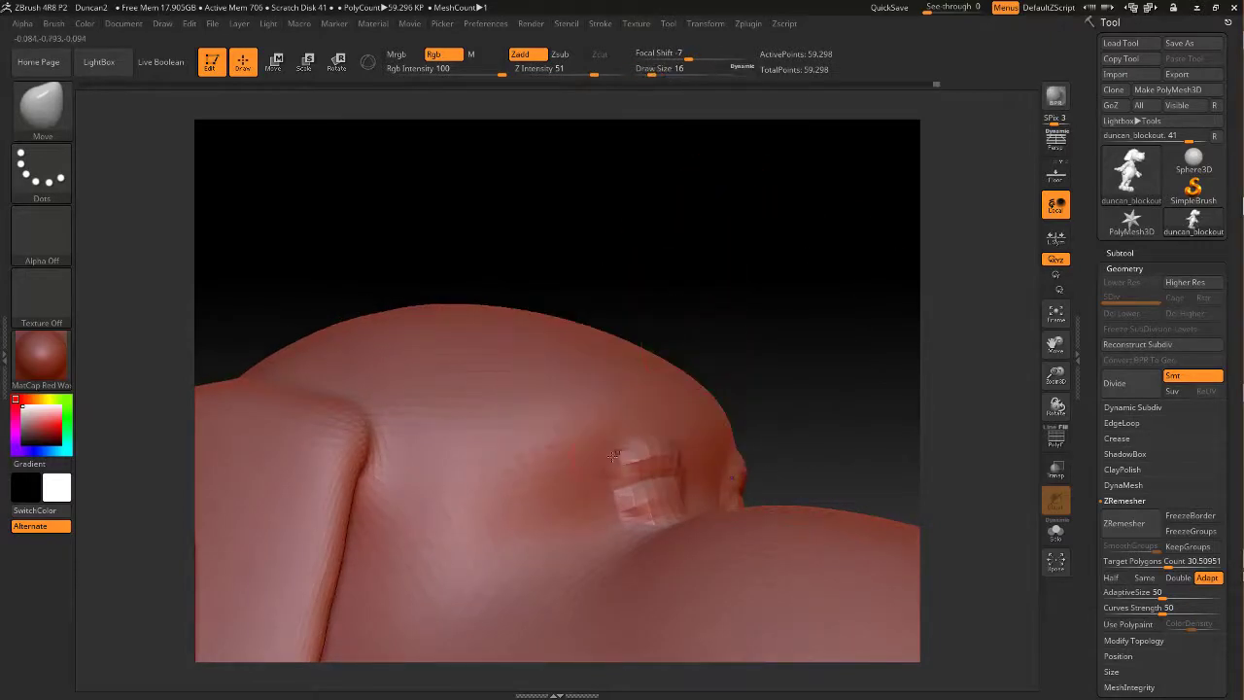
left_click_drag(620, 441, 632, 447, "shift")
left_click_drag(802, 336, 749, 333)
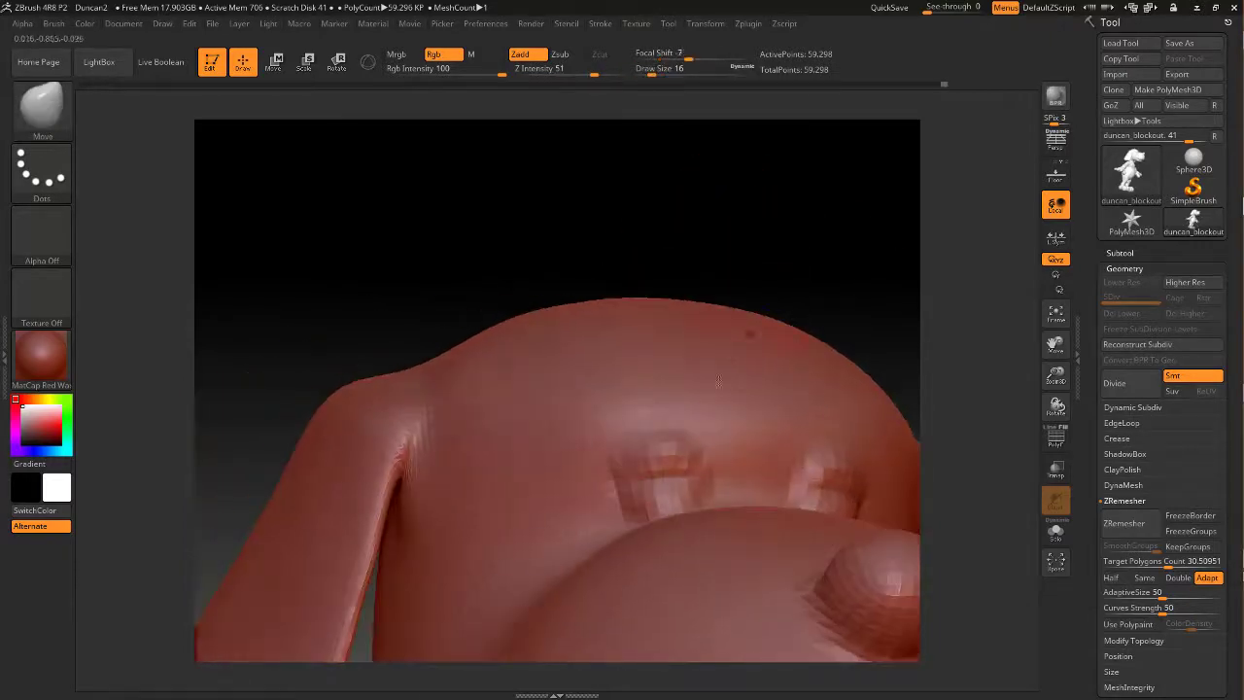
left_click_drag(653, 447, 704, 444, "shift")
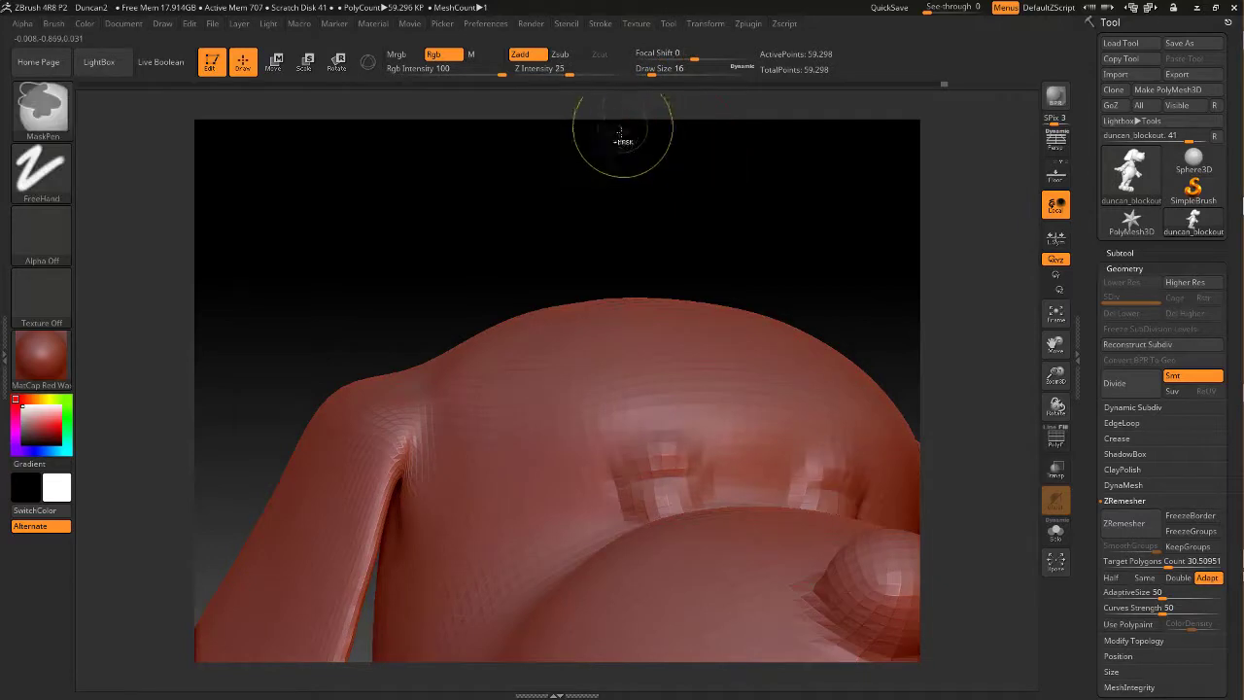
Set the Smooth brush's Z intensity to 5 and gently soften the eye bulges and their outer edges
left_click_drag(587, 74, 573, 75)
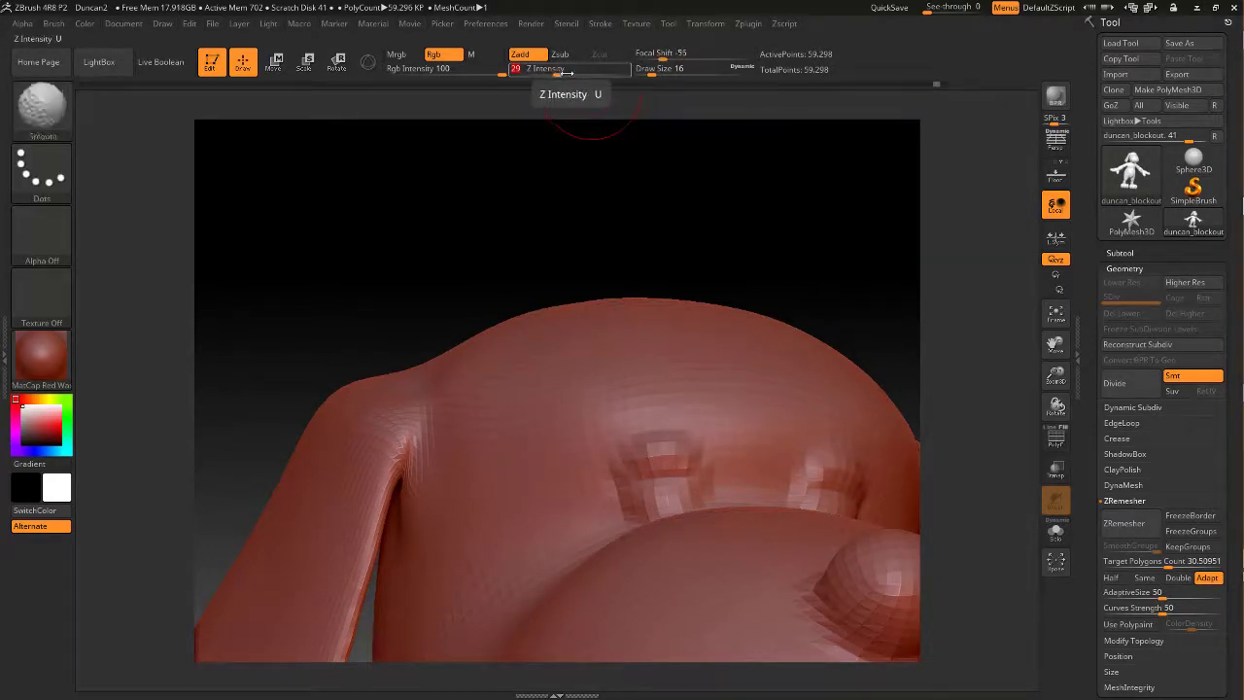
left_click_drag(553, 74, 540, 74, "shift")
left_click_drag(660, 435, 650, 444, "shift")
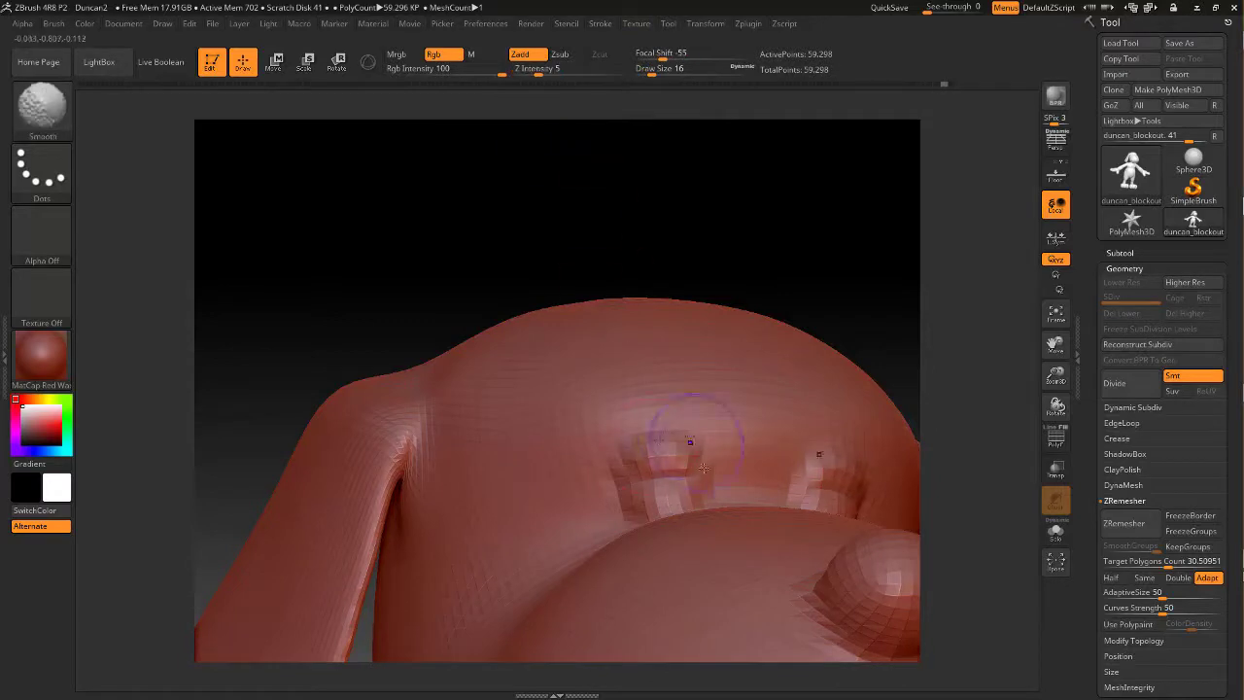
left_click_drag(670, 493, 672, 484, "shift")
left_click_drag(650, 234, 743, 243)
mouse_move(602, 478)
left_mouse_down("shift")
mouse_move(566, 497)
mouse_move(605, 474)
mouse_move(540, 473)
left_mouse_up("shift")
Set the Move brush's draw size to 18 and shape the brow above the eyes, smoothing it lightly
left_click_drag(689, 194, 550, 197)
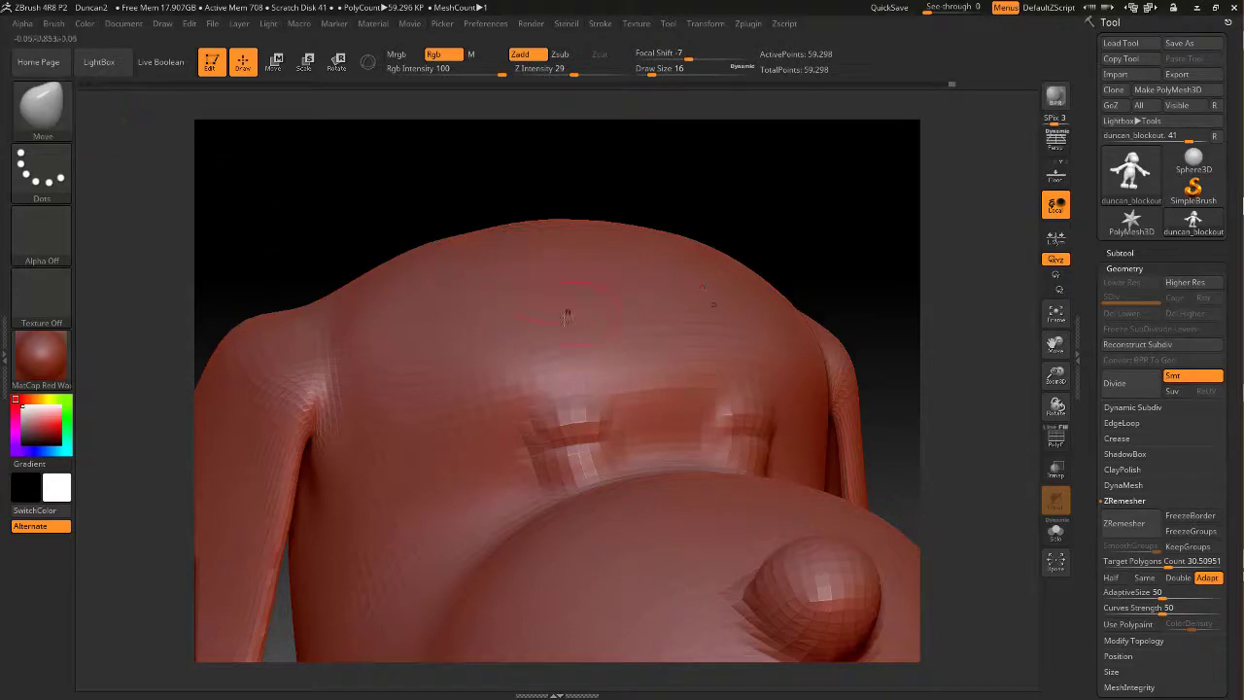
key("space")
left_click_drag(529, 331, 536, 331)
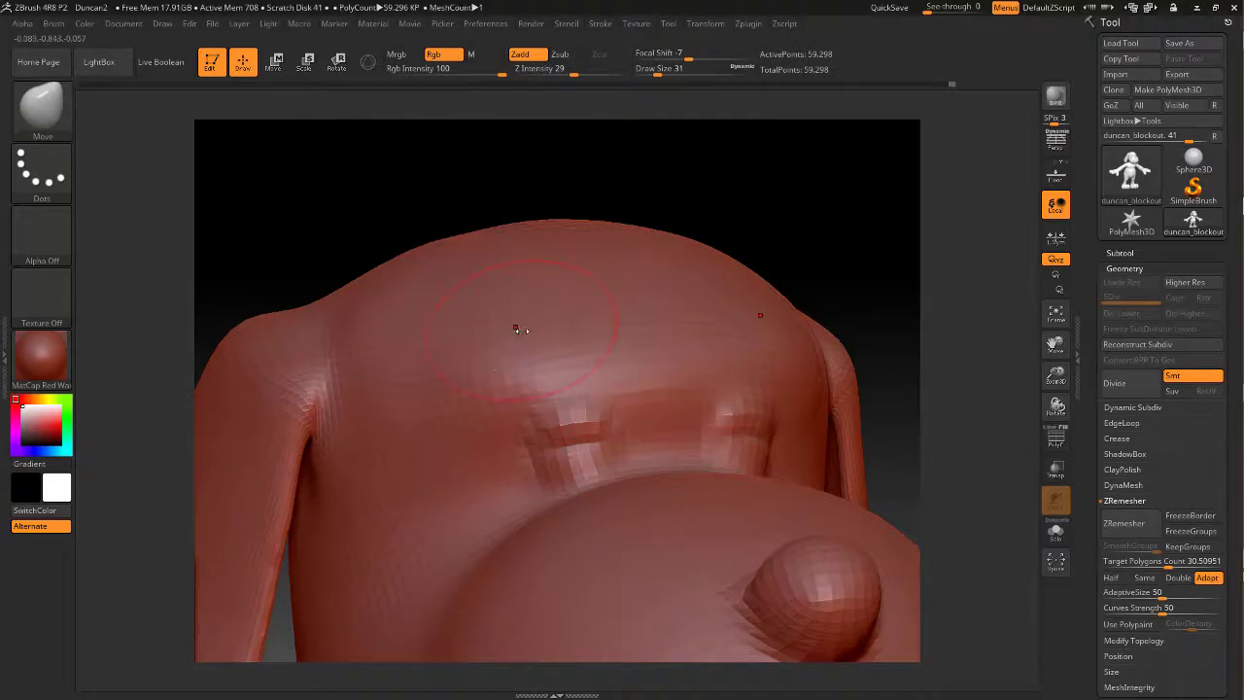
key("space")
left_click_drag(518, 330, 511, 331)
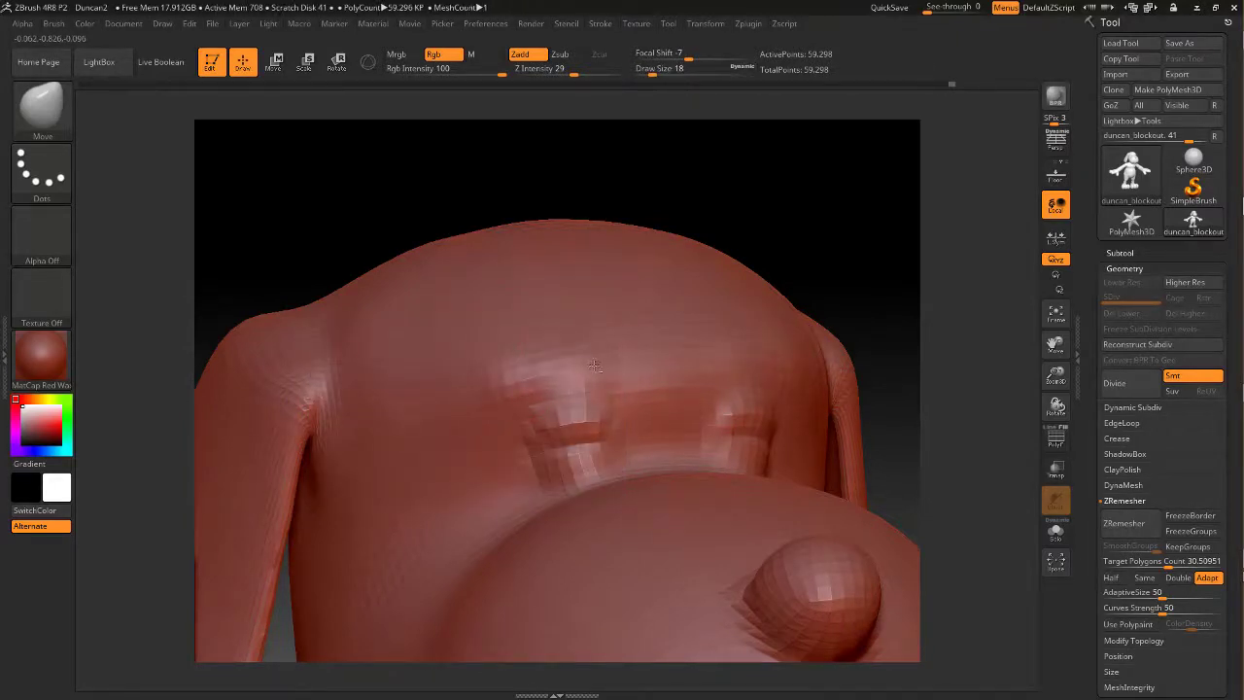
left_click_drag(792, 182, 820, 182)
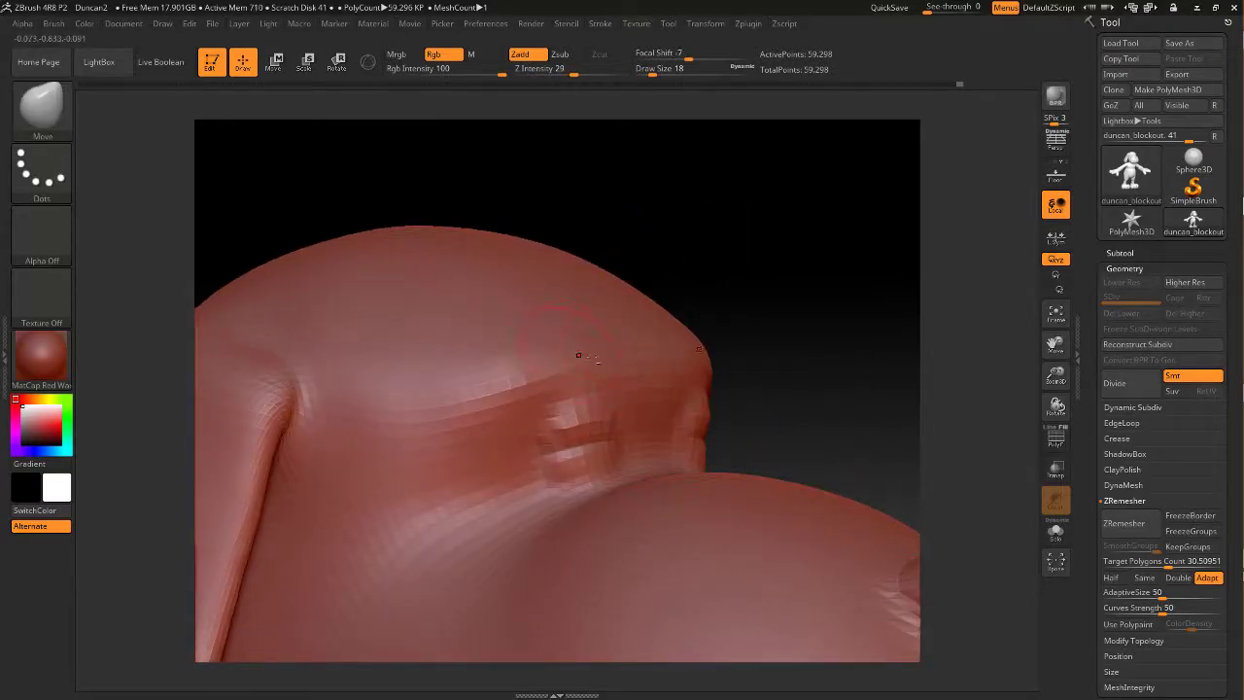
key("shift")
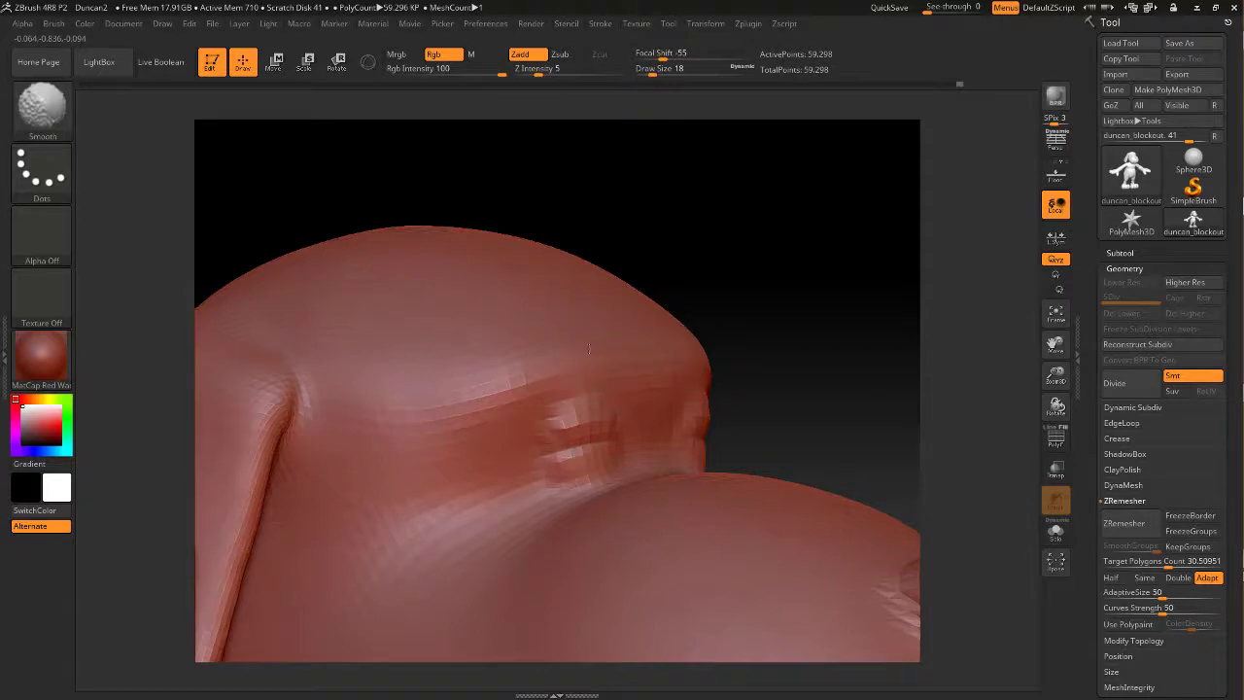
Choose the Standard brush and build up a raised brow ridge above the eye
key("b")
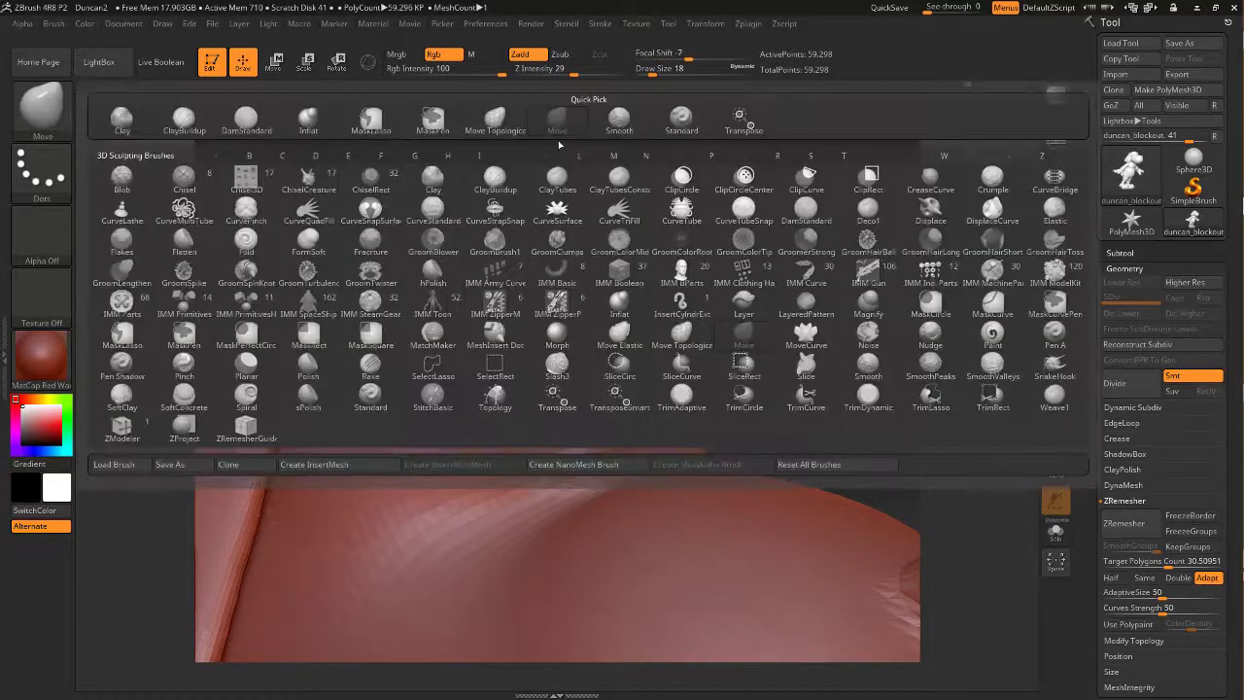
left_click(681, 121)
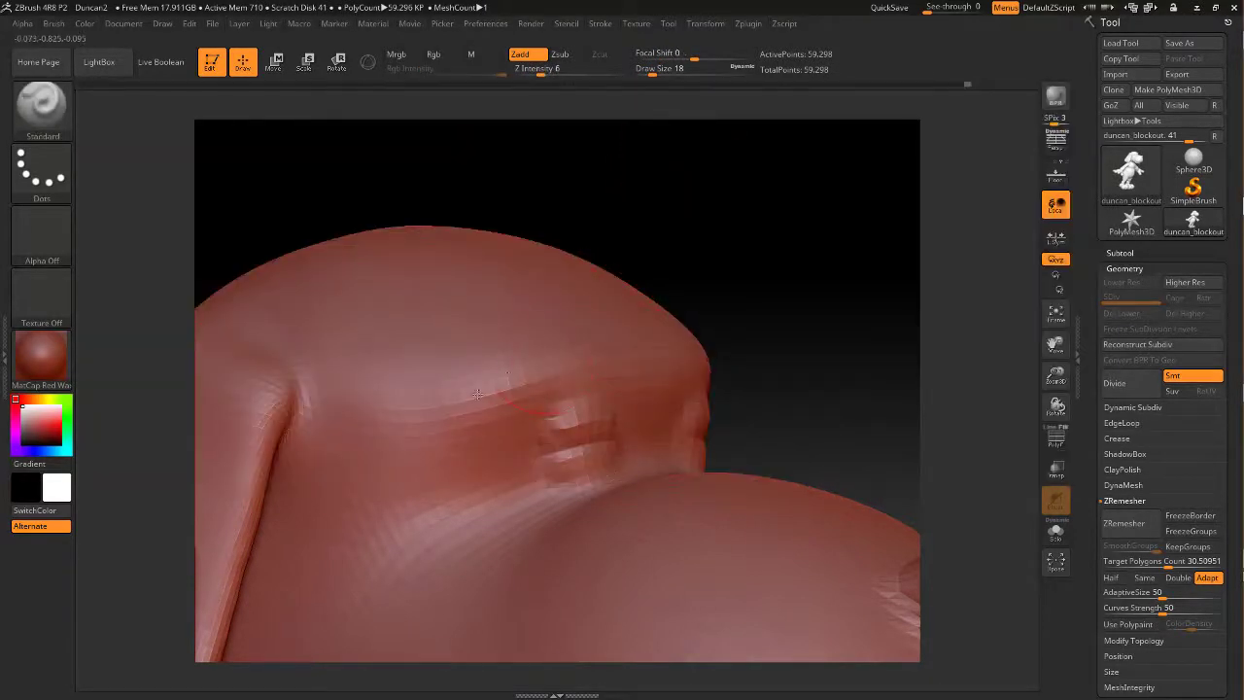
left_click_drag(477, 393, 604, 381)
left_click_drag(525, 379, 586, 370)
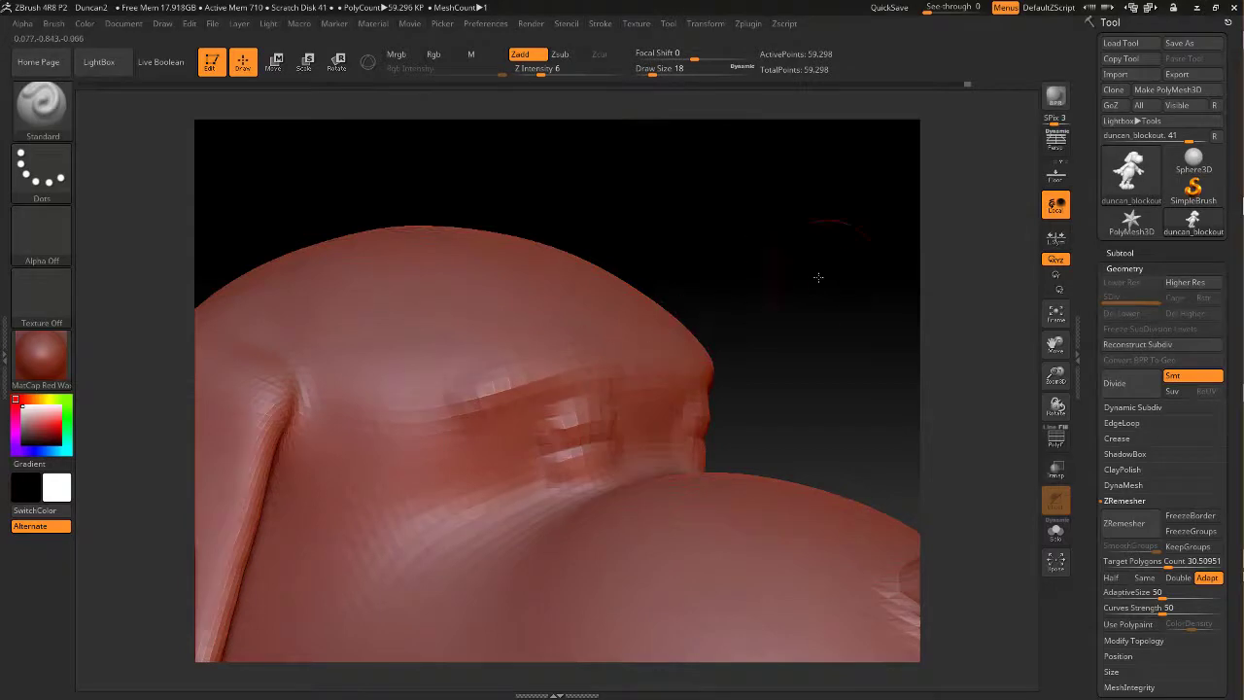
Extend the brow ridge toward the center of the face between the eyes and lightly smooth it
left_click_drag(818, 277, 714, 284)
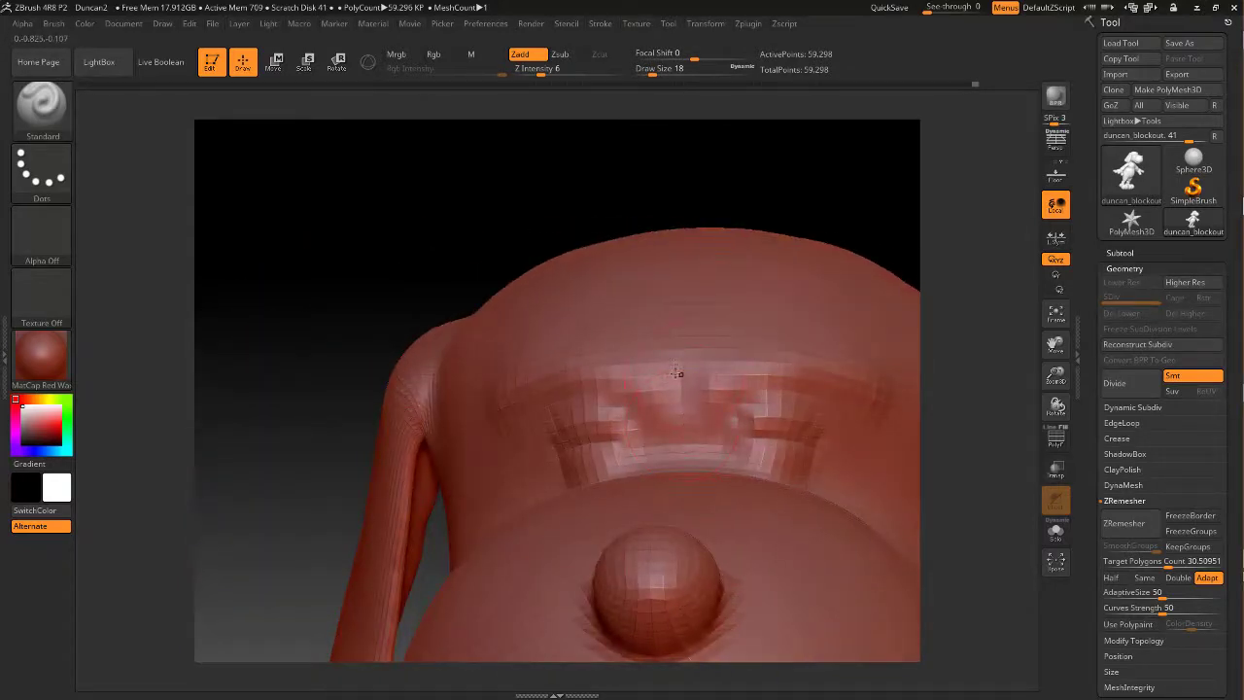
mouse_move(614, 385)
left_mouse_down()
mouse_move(665, 400)
mouse_move(673, 418)
left_mouse_up()
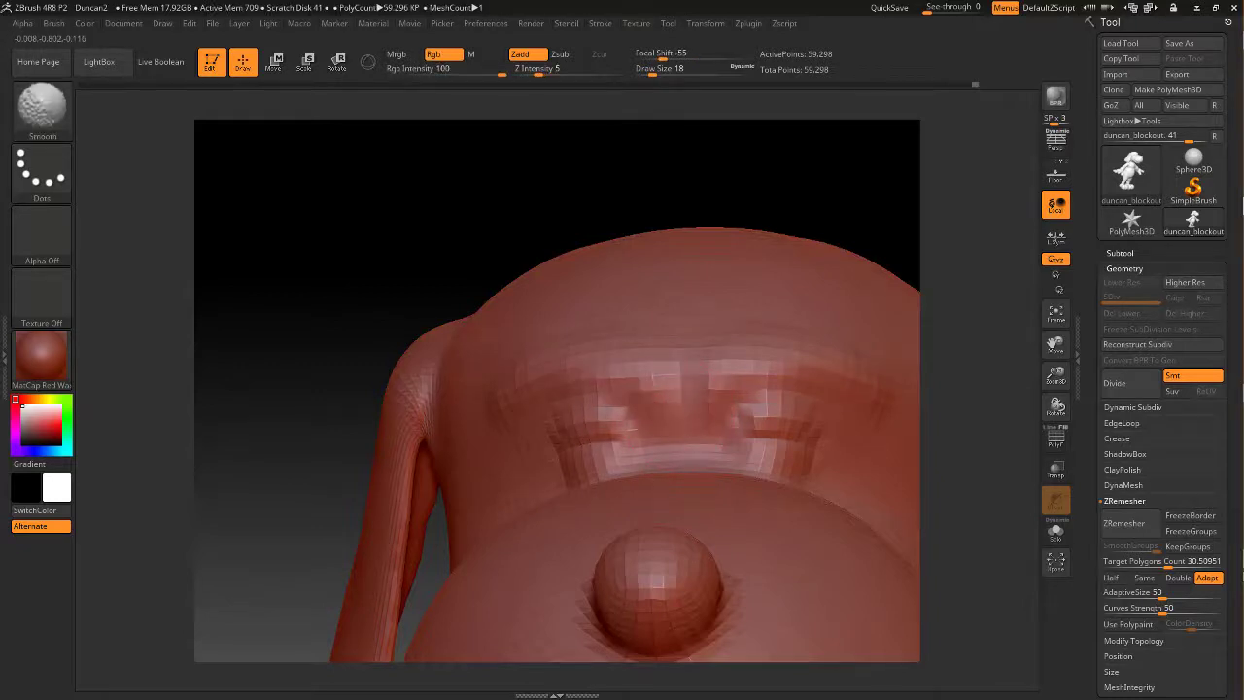
left_click_drag(747, 223, 815, 231)
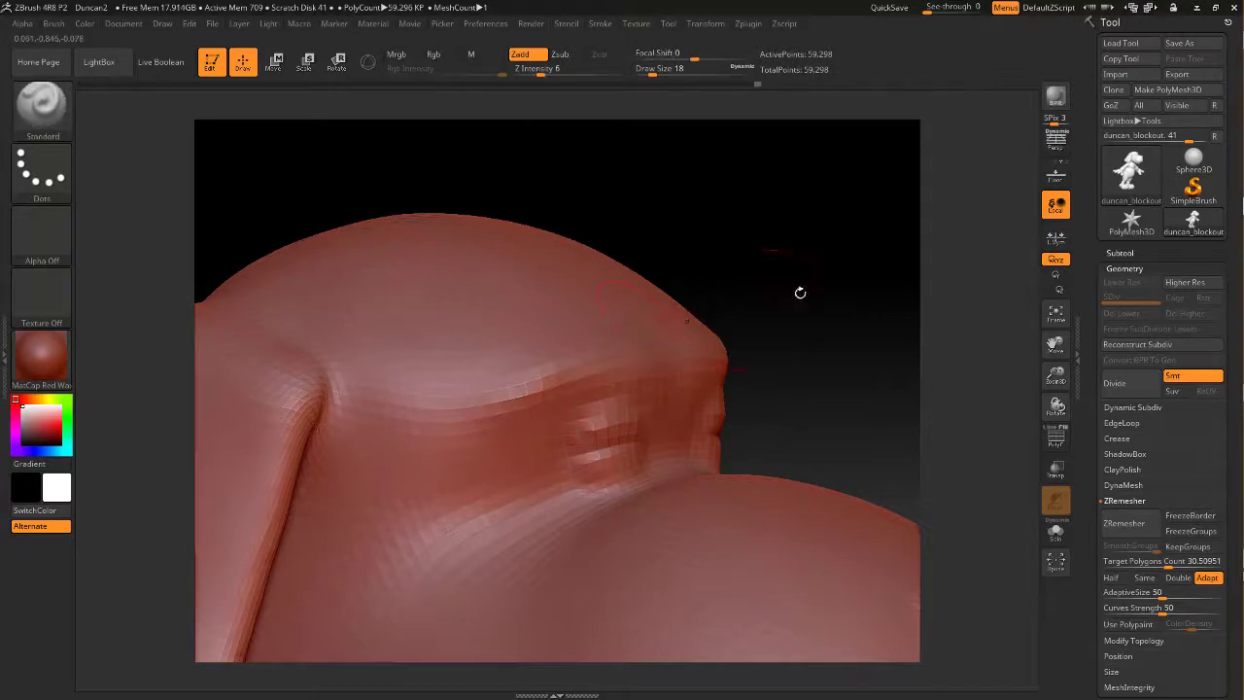
Undo the last brush stroke around the eye
left_click_drag(800, 291, 816, 285)
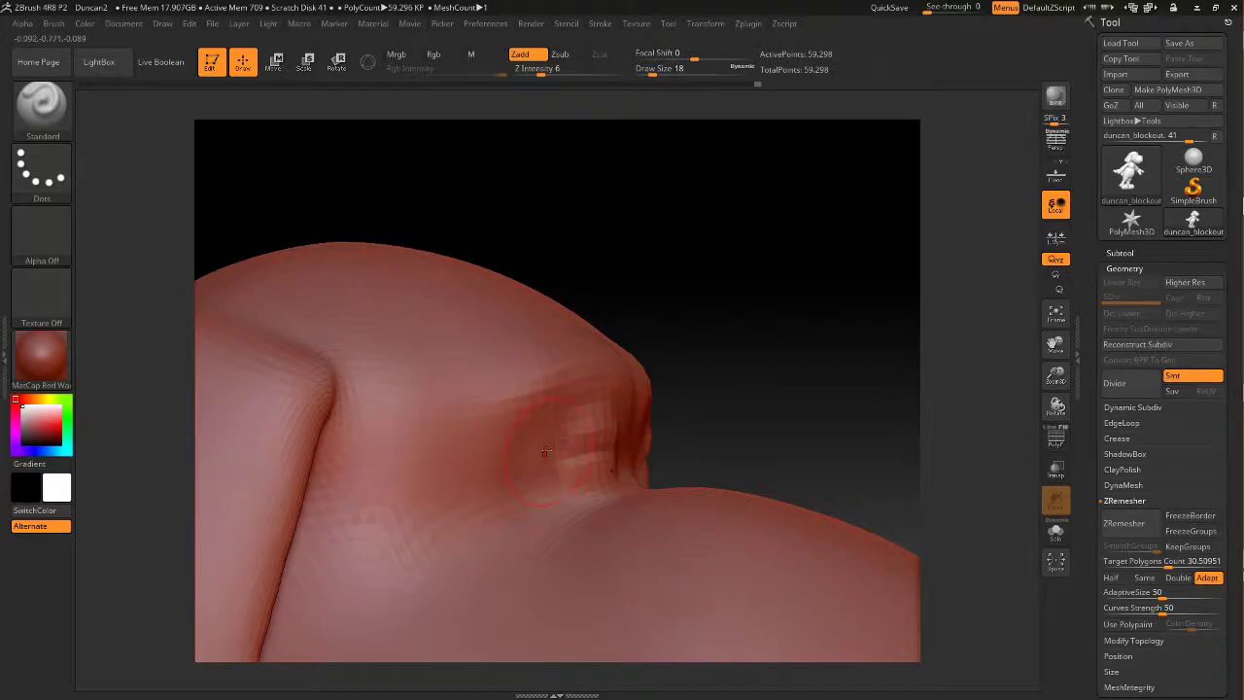
key("ctrl+z")
left_click_drag(702, 351, 583, 364)
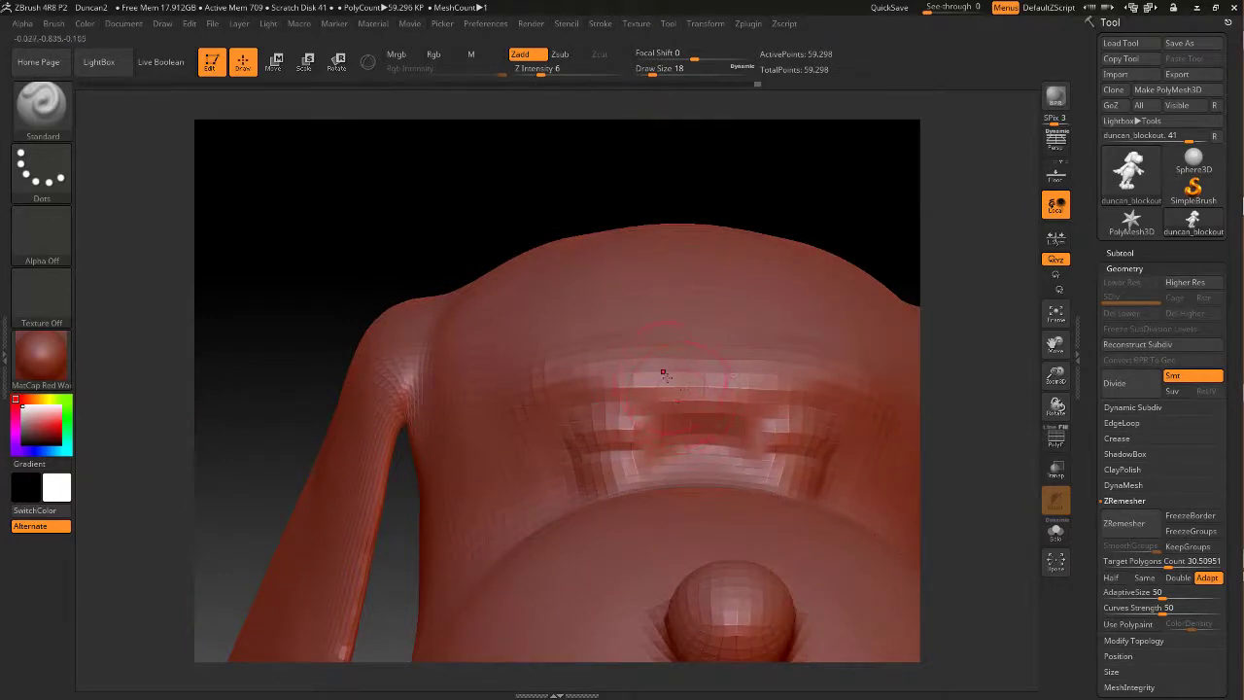
Smooth the area between the eyes, then set the draw size to 29 and soften the outer part of the brow
key("shift")
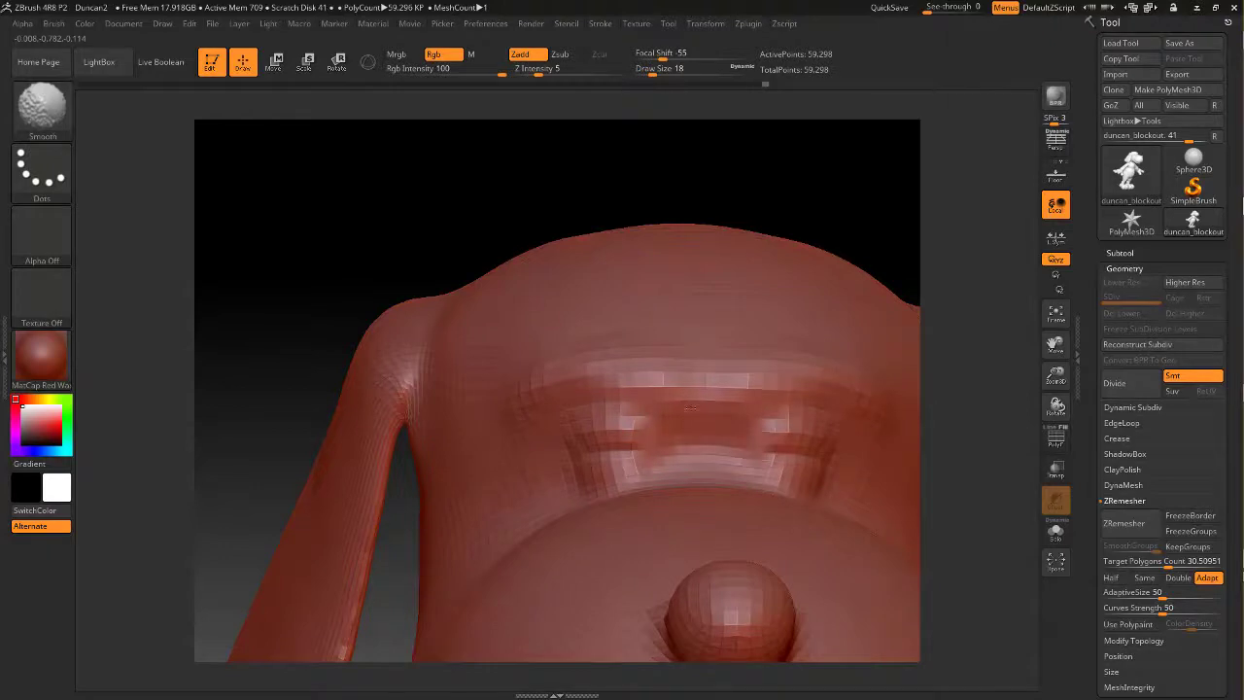
left_click_drag(843, 218, 875, 221)
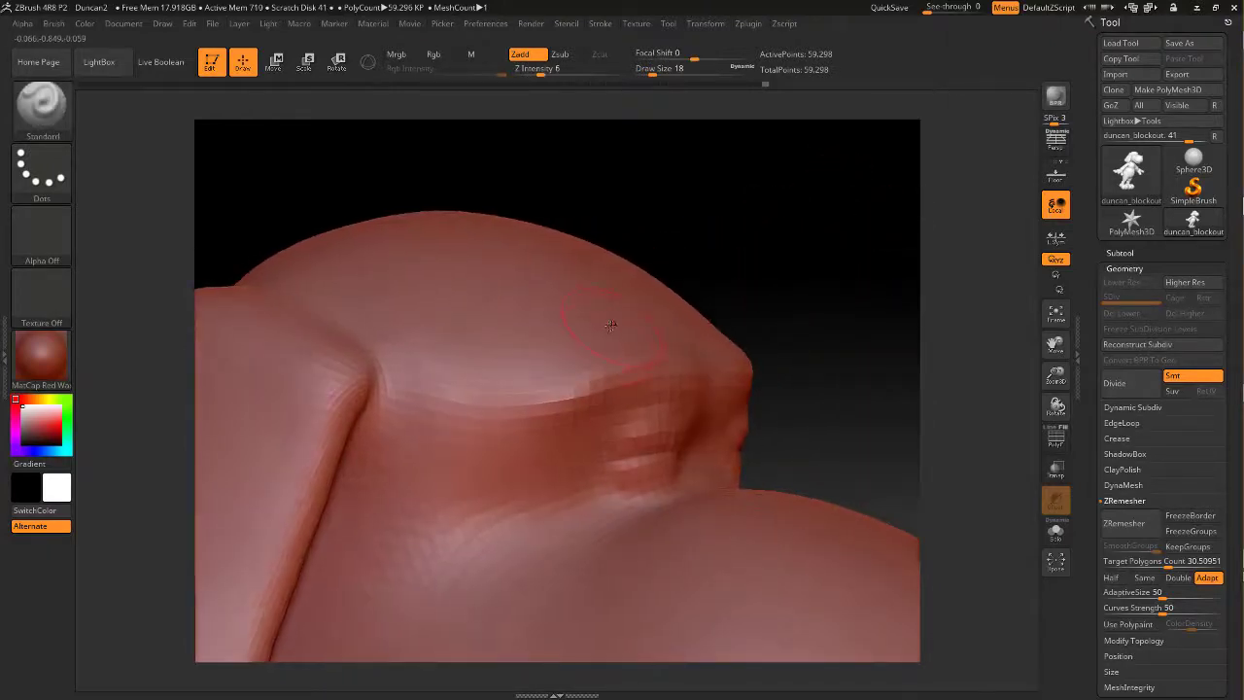
key("space")
mouse_move(611, 326)
left_mouse_down()
mouse_move(566, 392)
mouse_move(591, 372)
left_mouse_up()
left_click_drag(784, 261, 884, 280)
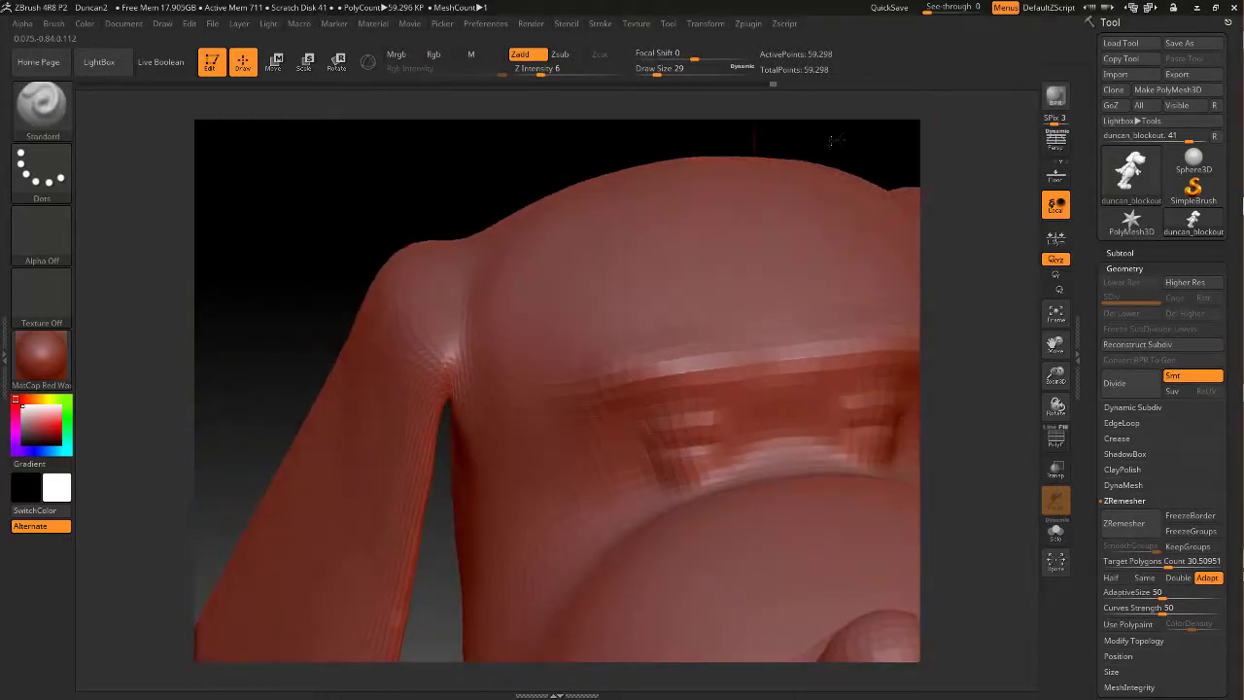
Set the draw size to 16 and lightly smooth the center of the brow and the bridge between the eyes
mouse_move(944, 152)
left_mouse_down("alt")
mouse_move(786, 141)
mouse_move(691, 236)
mouse_move(656, 239)
left_mouse_up("alt")
key("space")
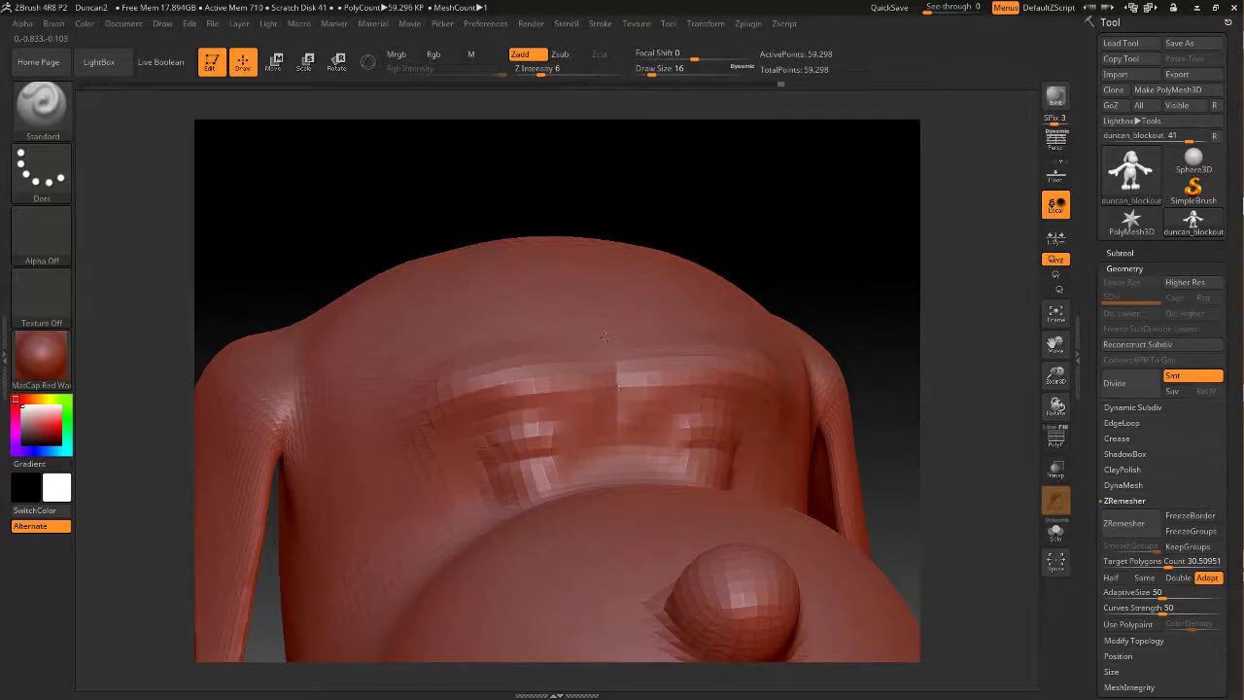
key("shift")
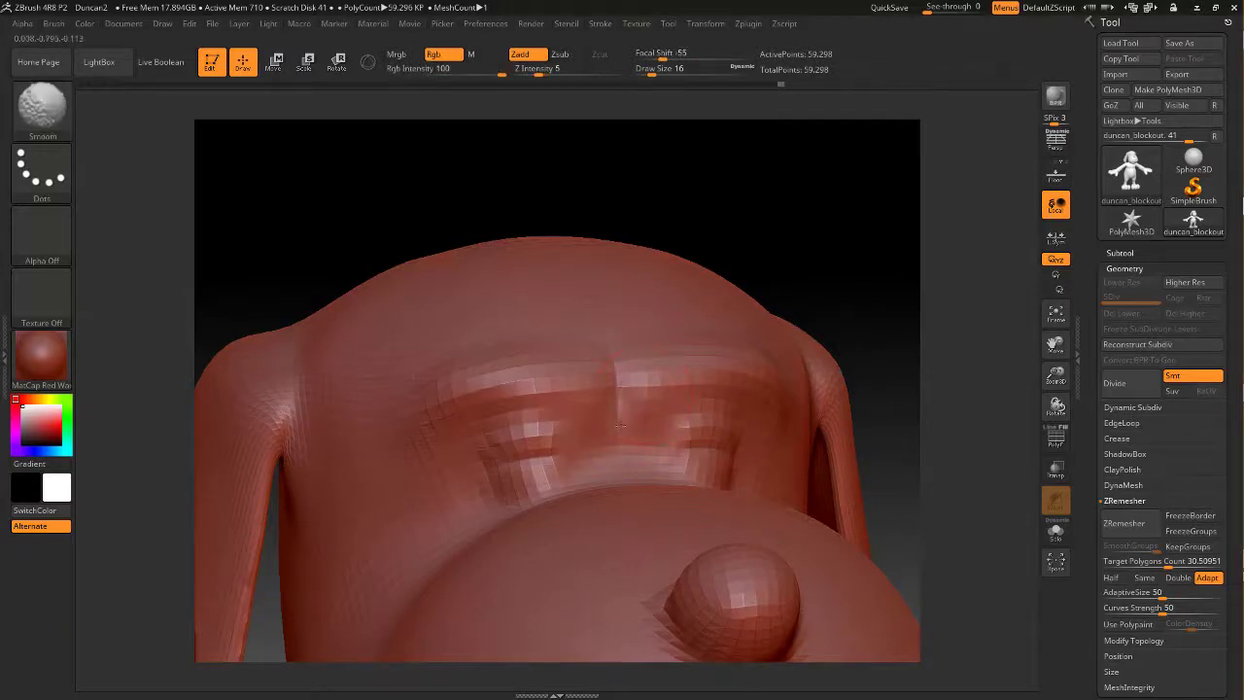
left_click_drag(620, 424, 618, 422, "shift")
key("shift")
Set the draw size to 31 and smooth the surface around the outer side of the eye
mouse_move(786, 247)
left_mouse_down()
mouse_move(835, 235)
mouse_move(848, 216)
mouse_move(817, 199)
left_mouse_up()
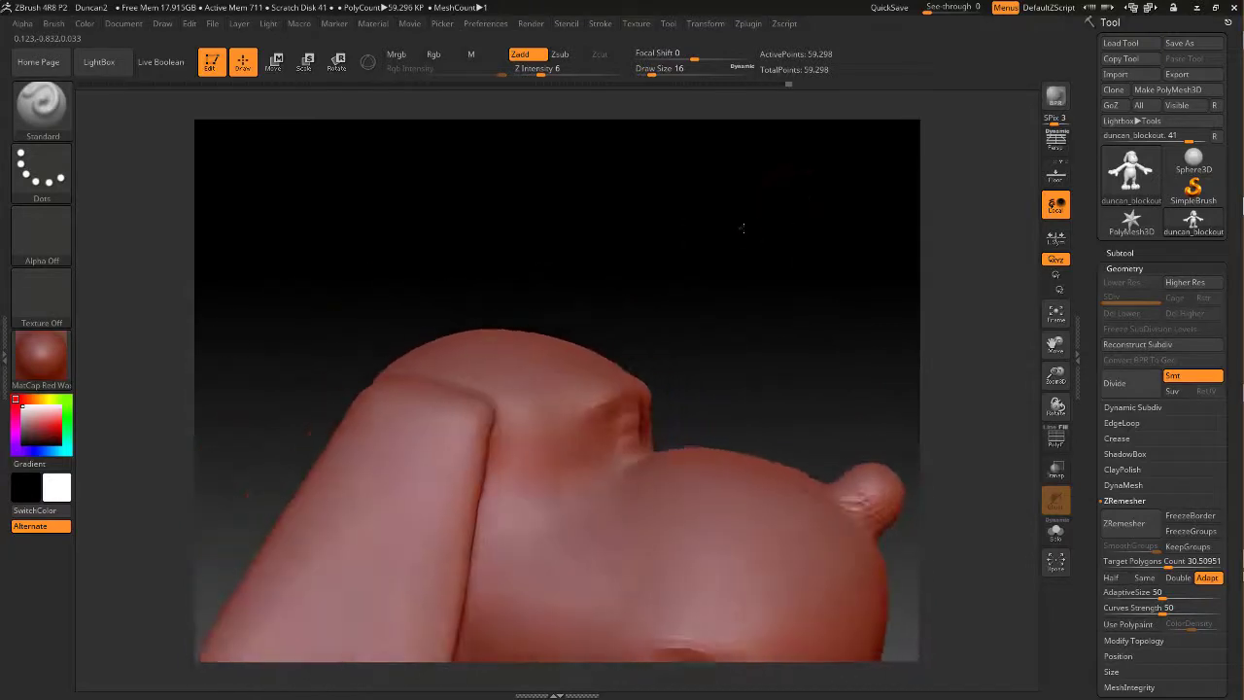
mouse_move(742, 227)
left_mouse_down()
mouse_move(742, 269)
mouse_move(769, 236)
mouse_move(774, 249)
mouse_move(725, 251)
mouse_move(755, 194)
mouse_move(735, 194)
mouse_move(785, 180)
mouse_move(774, 211)
mouse_move(786, 222)
mouse_move(782, 202)
left_mouse_up()
key("space")
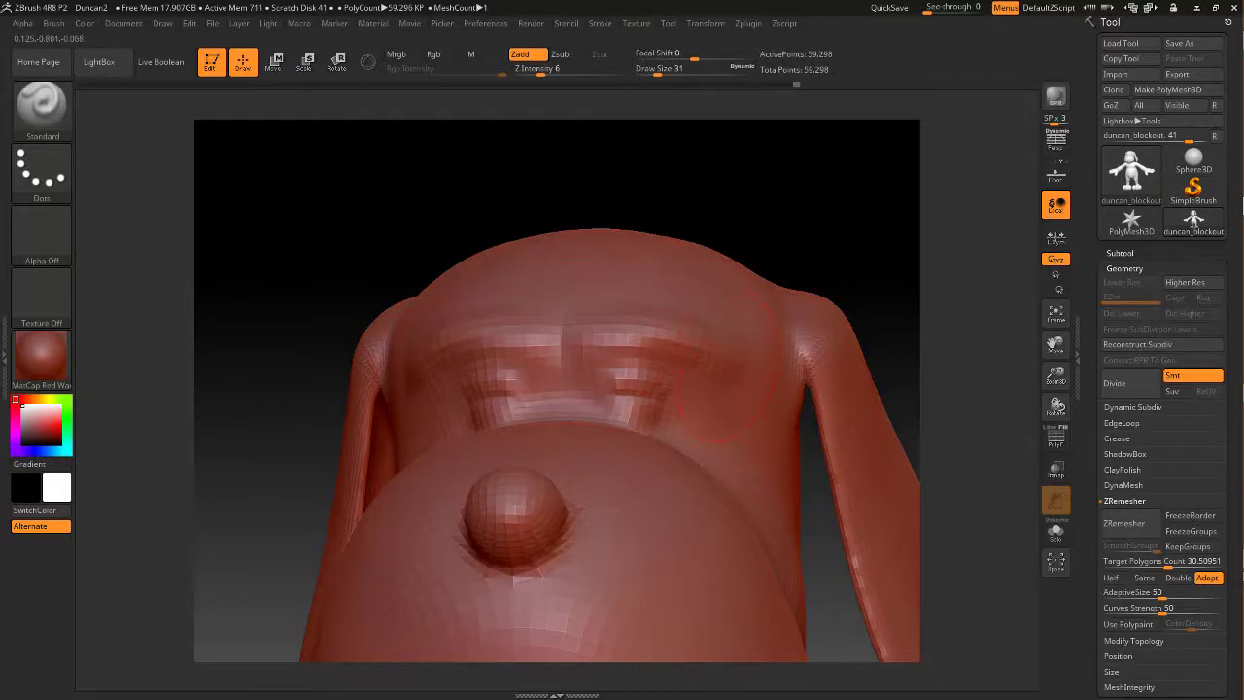
key("shift")
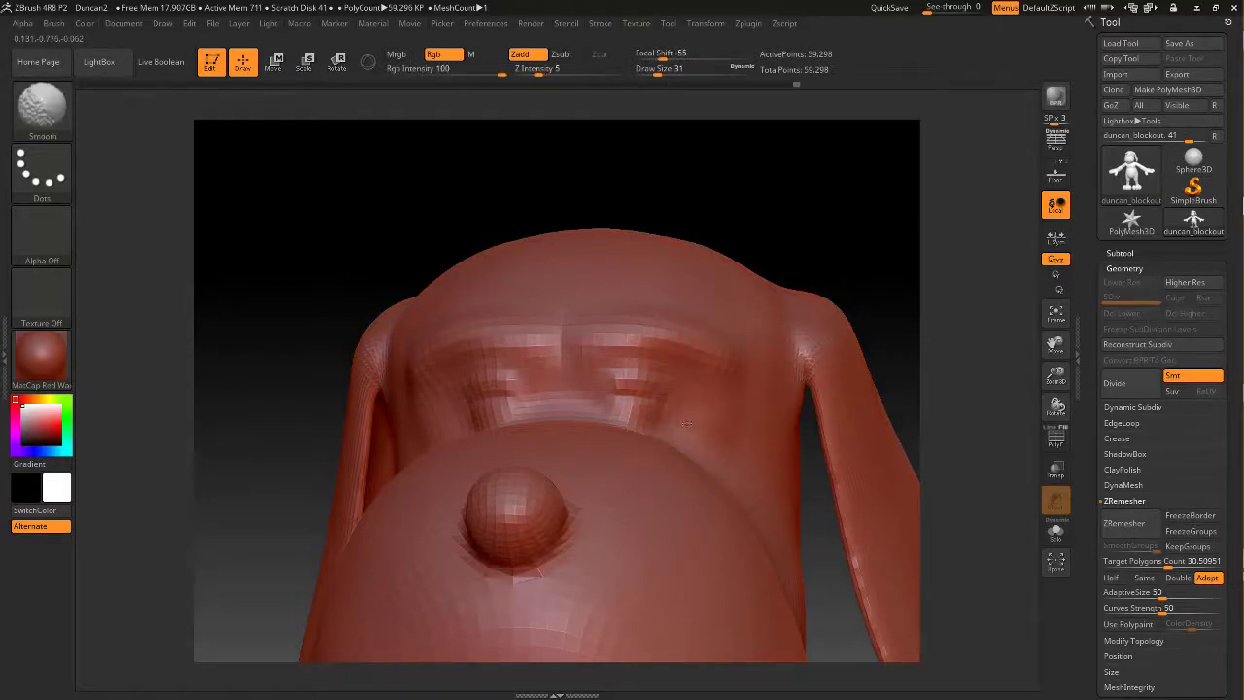
left_click_drag(813, 200, 849, 189)
key("shift")
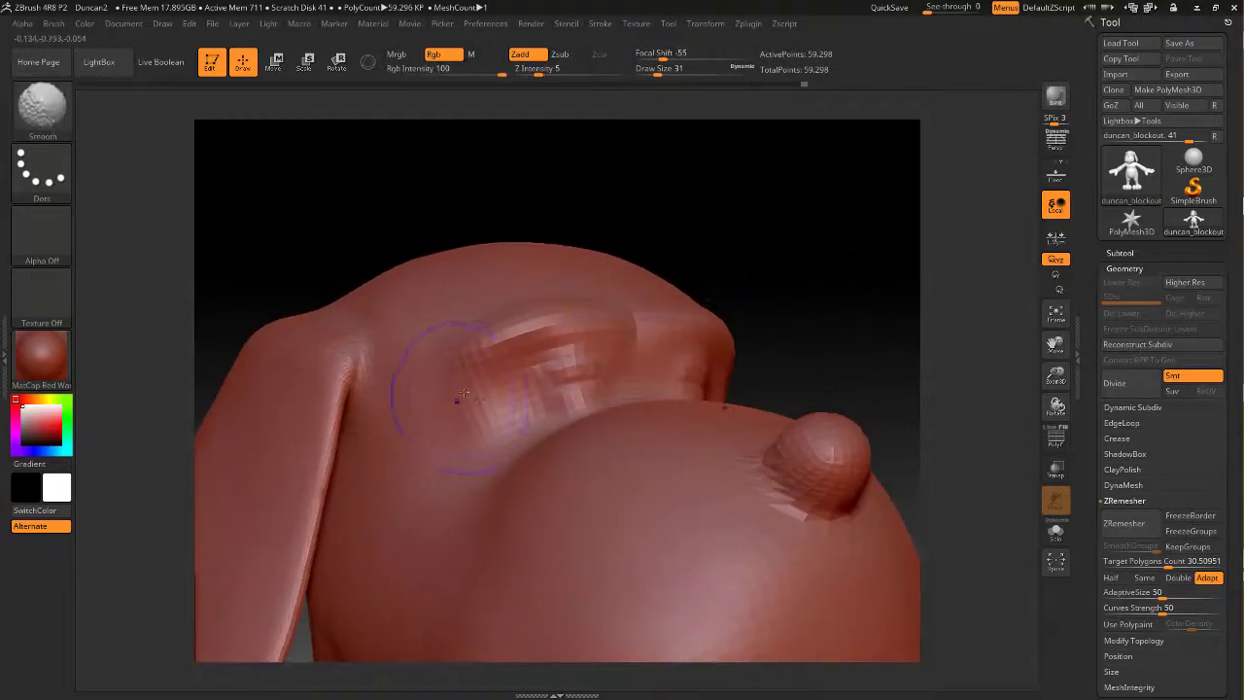
mouse_move(758, 211)
left_mouse_down()
mouse_move(811, 217)
mouse_move(856, 256)
mouse_move(716, 219)
mouse_move(573, 341)
left_mouse_up()
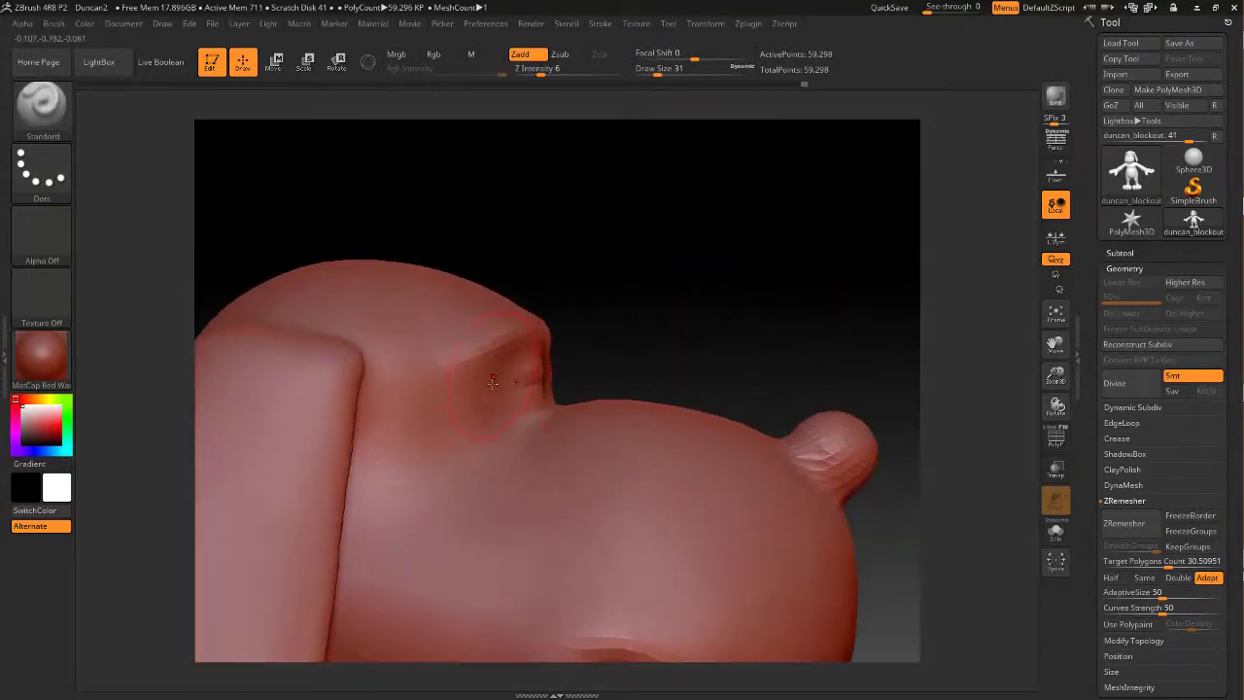
Set the draw size to 44 and smooth the side of the head between the eye and the ear
key("s")
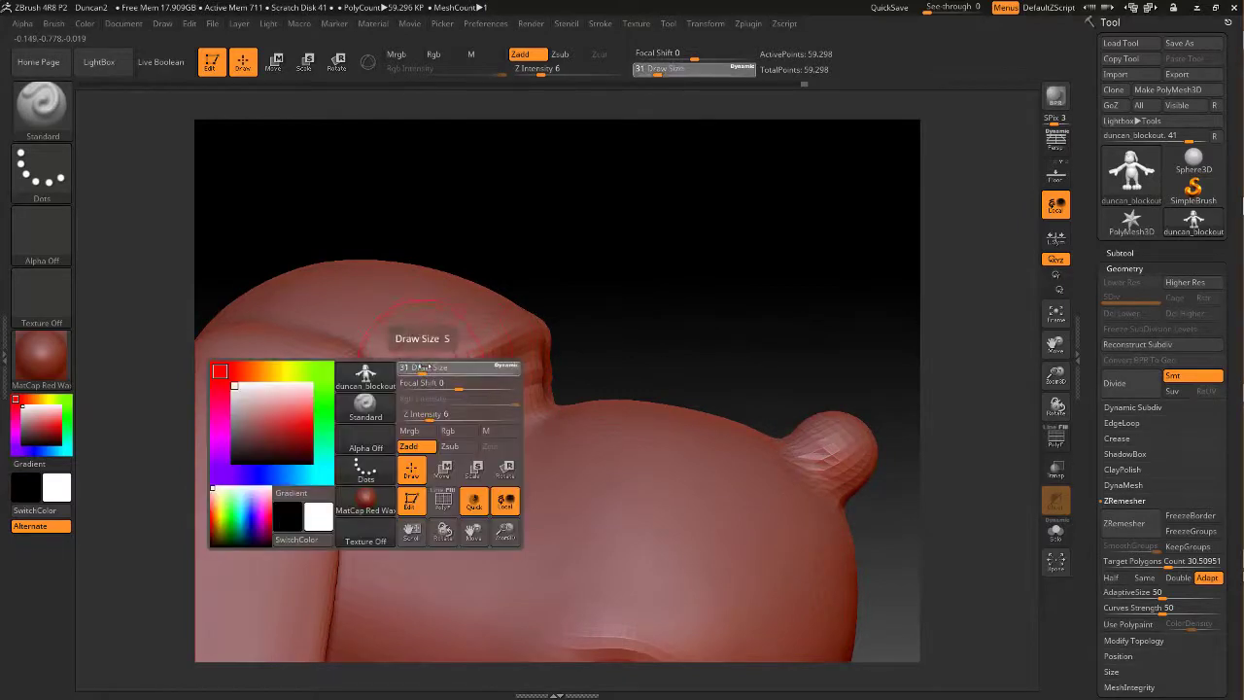
left_click_drag(422, 367, 428, 368)
key("shift")
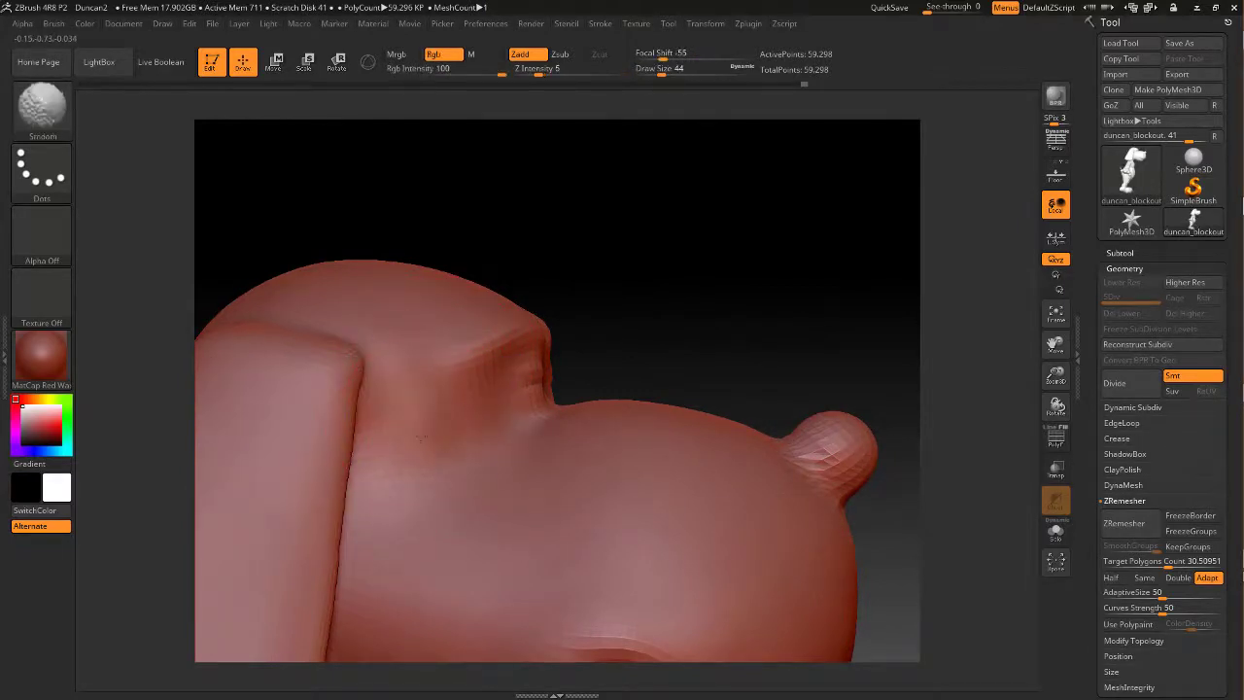
left_click_drag(488, 431, 476, 427, "shift")
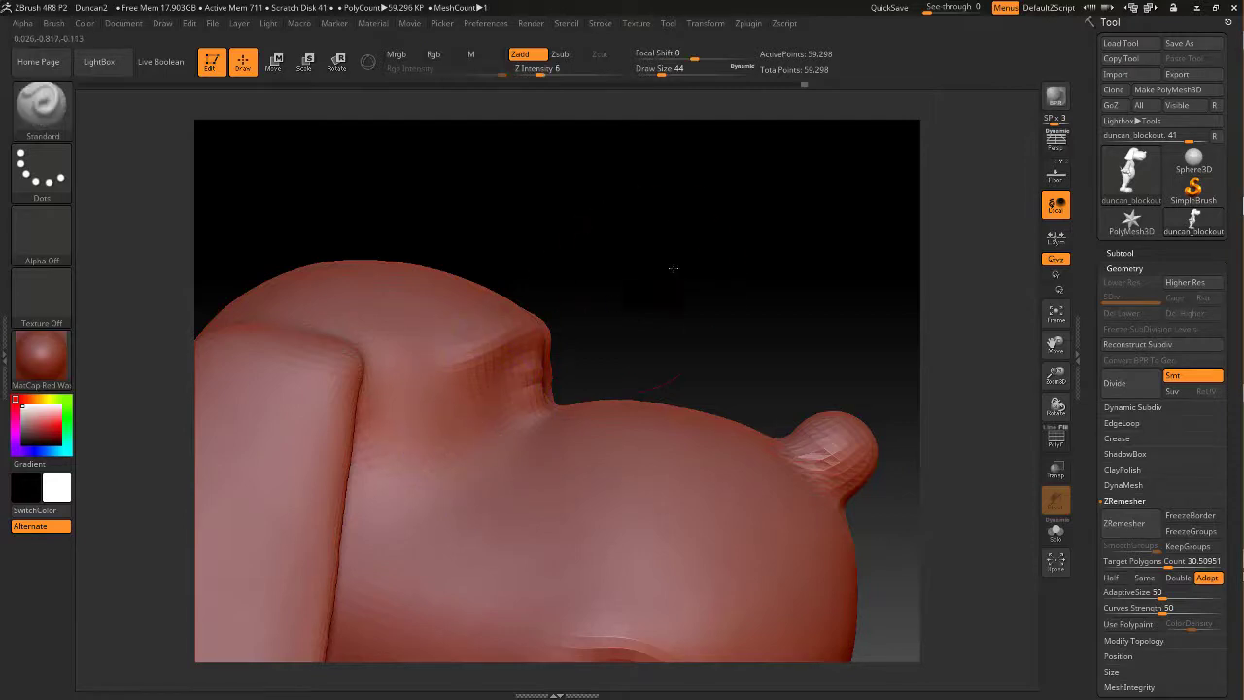
Set the draw size to 22 and smooth the top of the forehead behind the brow ridge
mouse_move(671, 269)
left_mouse_down()
mouse_move(696, 272)
mouse_move(656, 278)
mouse_move(649, 173)
mouse_move(656, 184)
left_mouse_up()
key("shift")
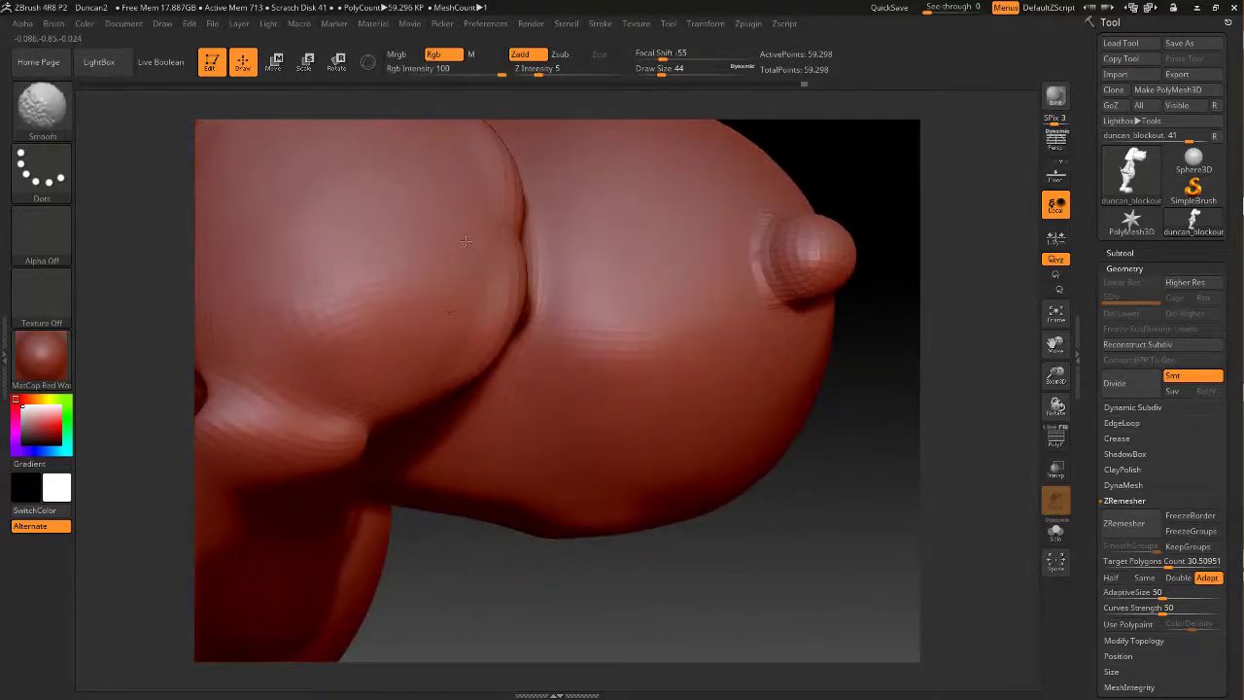
left_click_drag(628, 552, 657, 617, "alt")
key("space")
left_click_drag(519, 330, 513, 329)
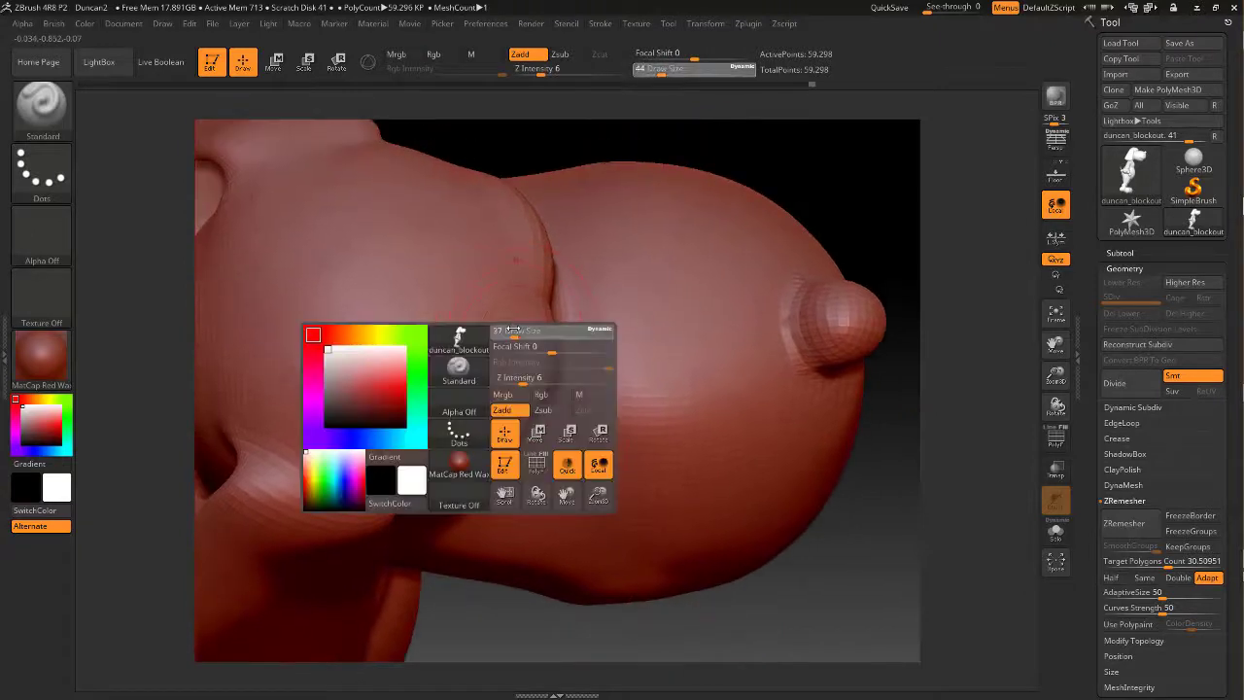
key("shift")
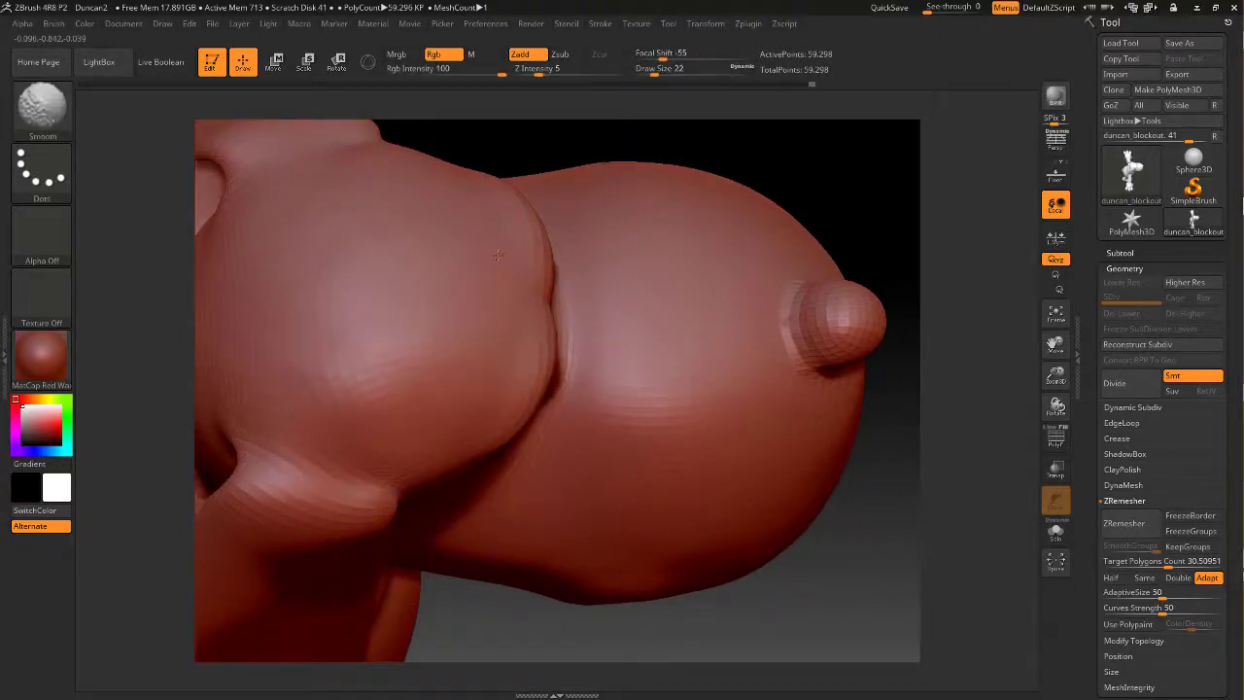
Choose the Move brush, set its draw size to 23 and undo the last stroke near the base of the ear
left_click_drag(851, 596, 813, 529)
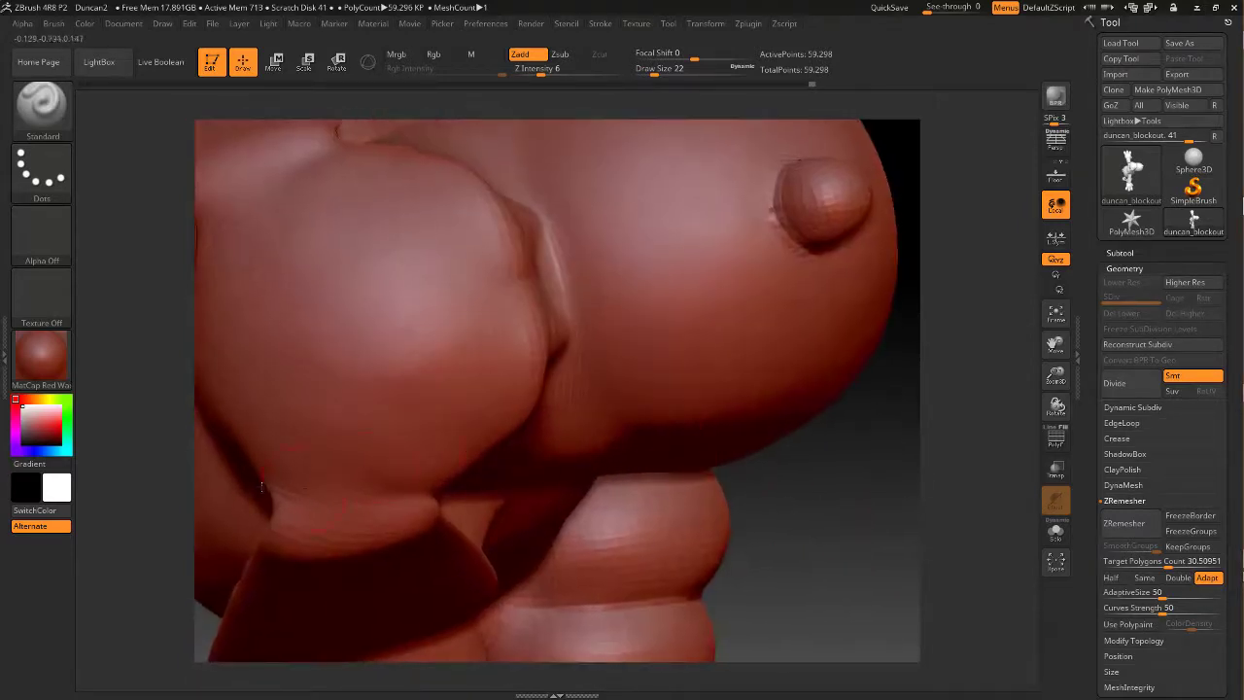
mouse_move(206, 634)
left_mouse_down()
mouse_move(356, 574)
mouse_move(298, 578)
left_mouse_up()
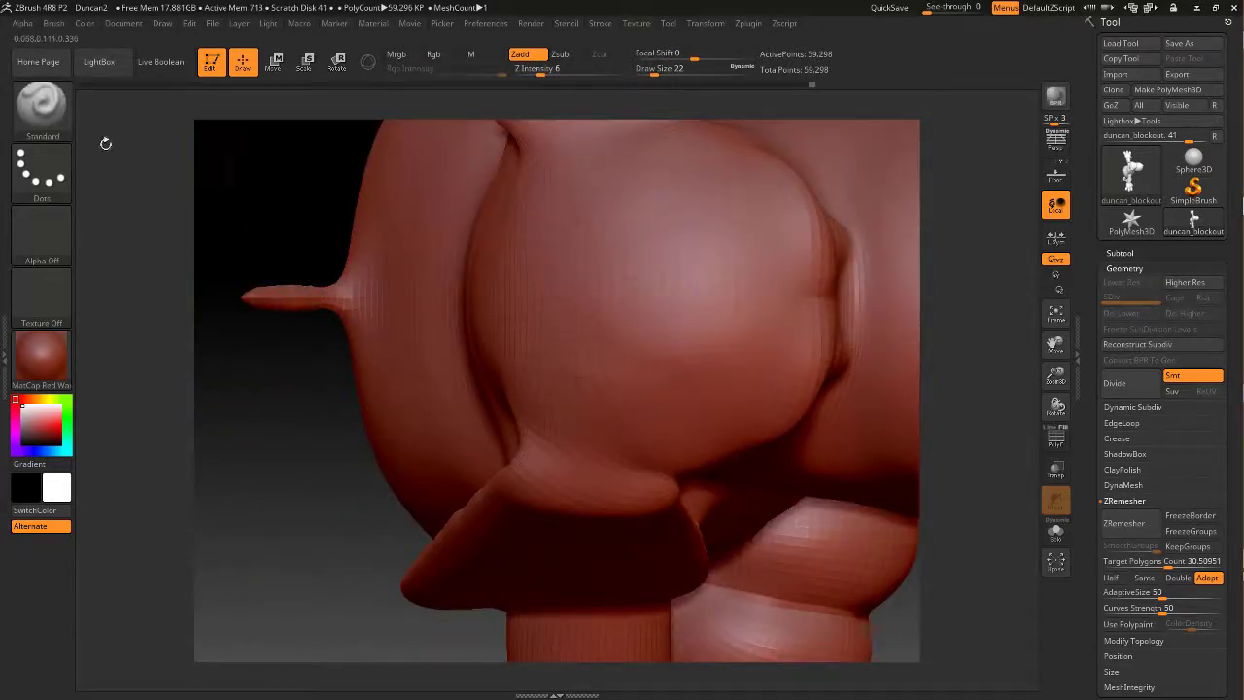
left_click(42, 105)
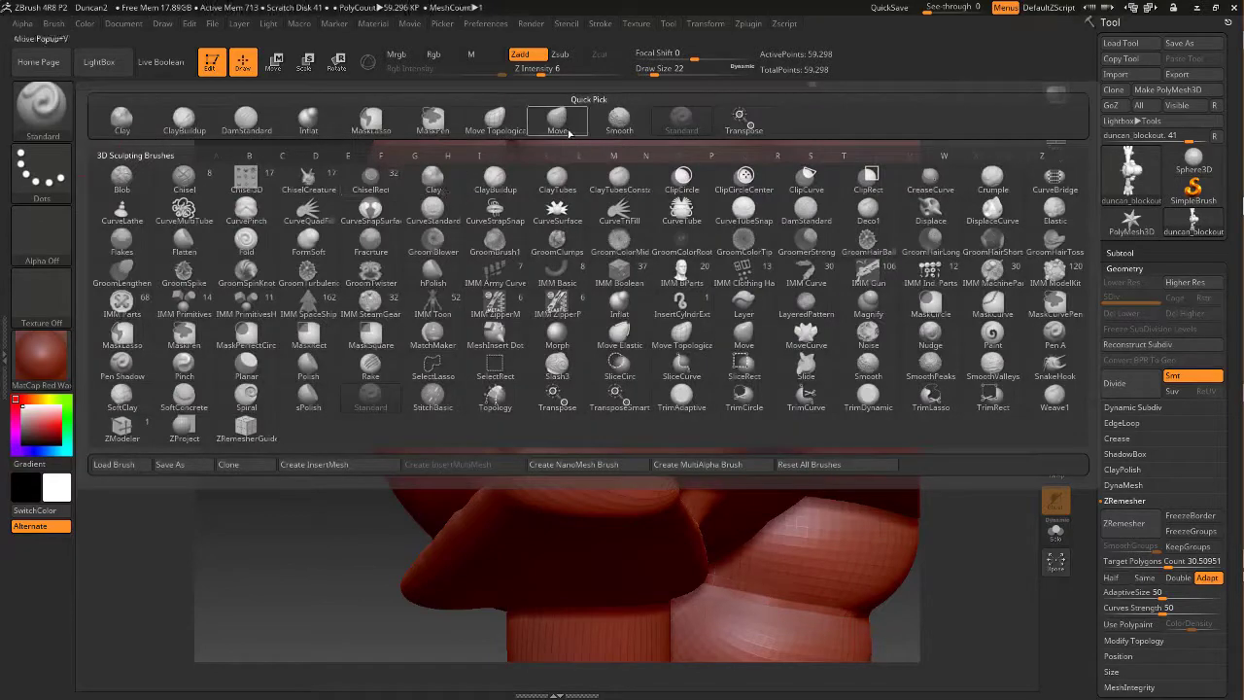
left_click(569, 124)
key("space")
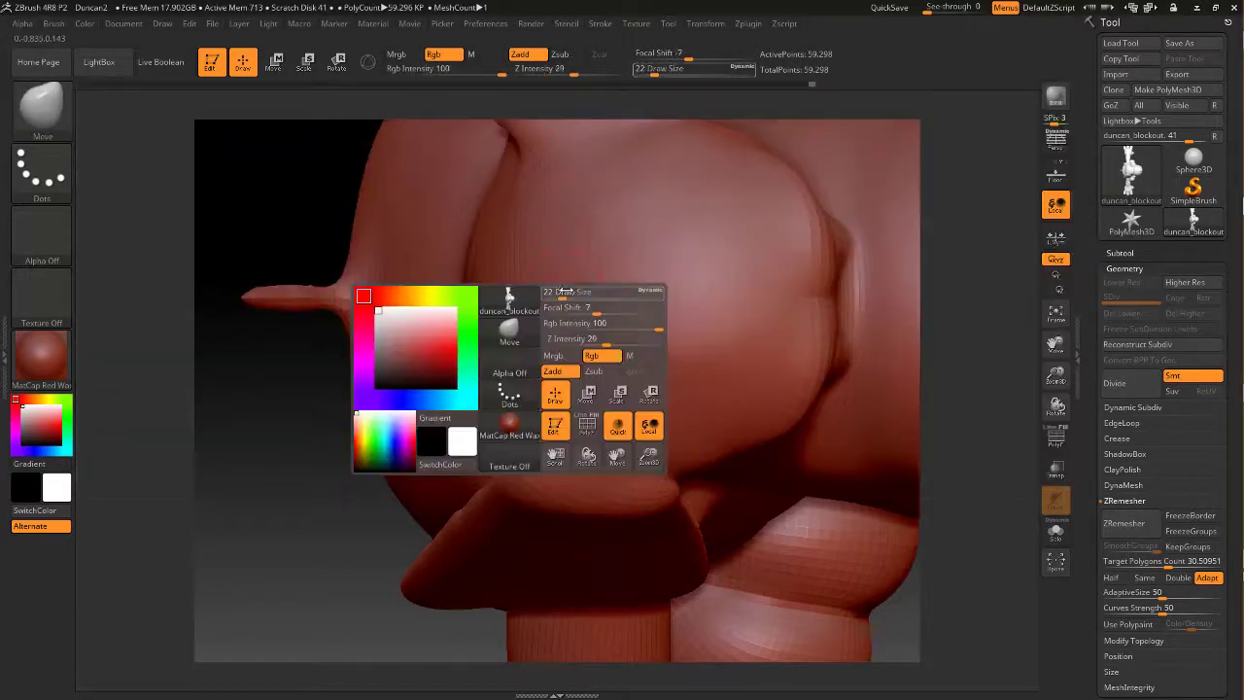
left_click(570, 295)
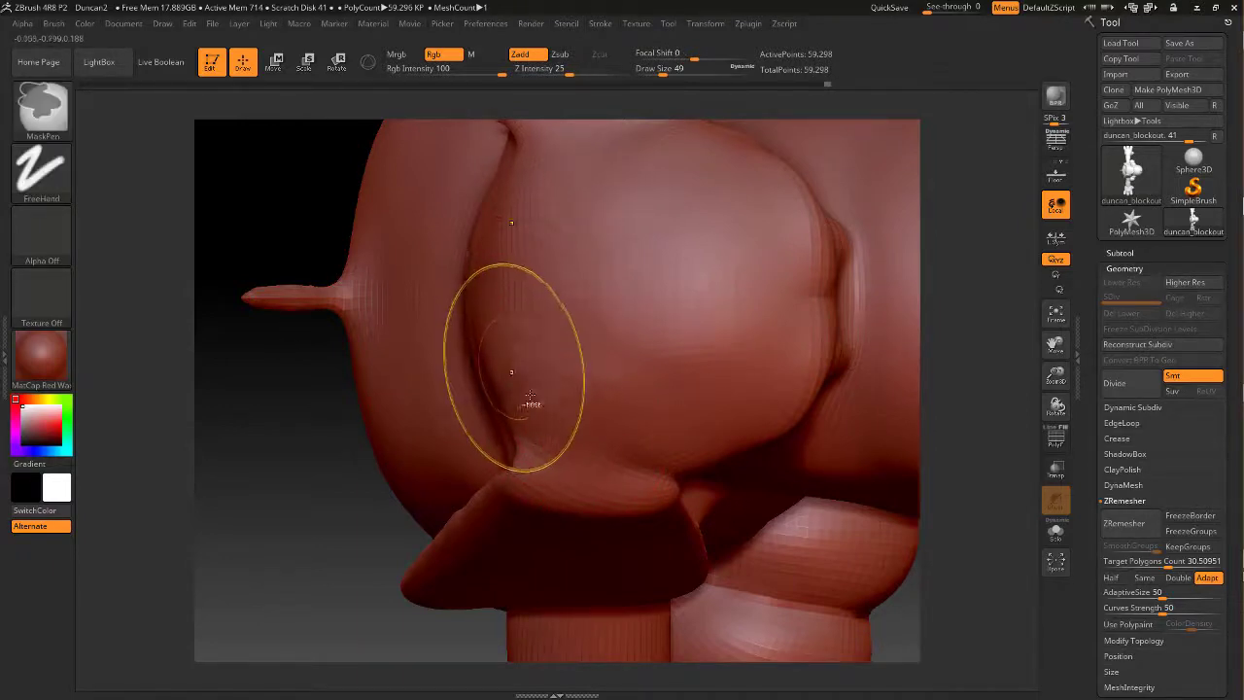
key("space")
left_click(506, 447)
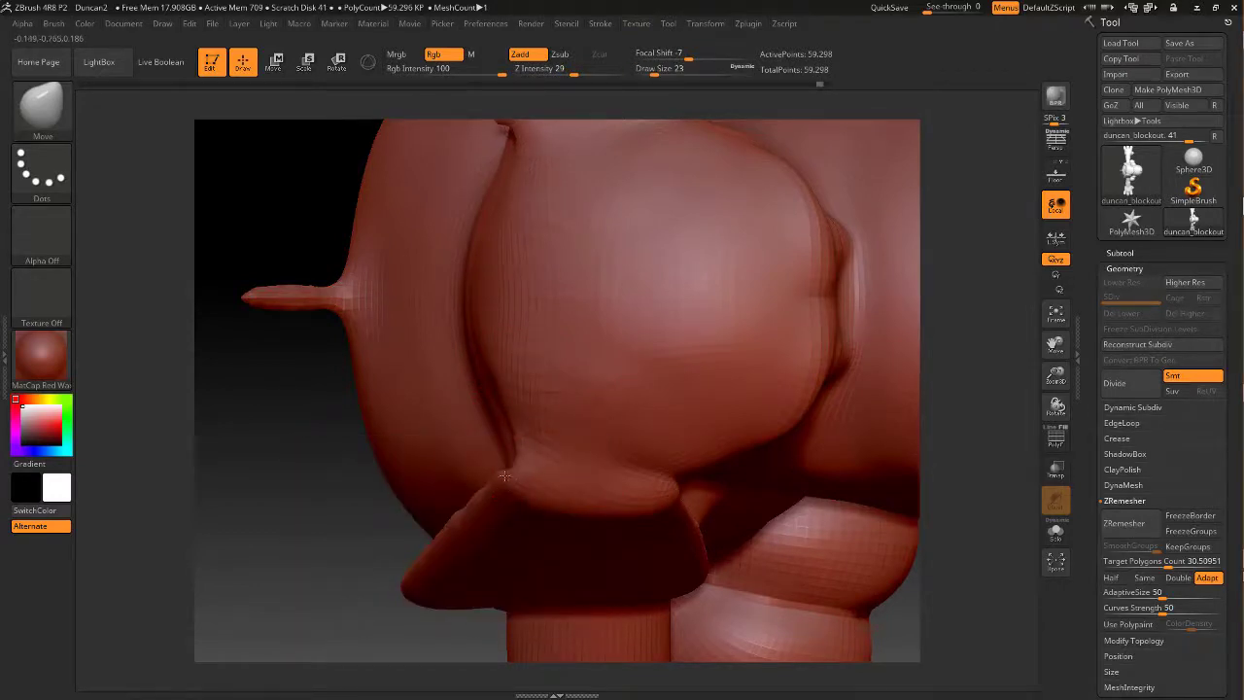
key("ctrl+z")
Smooth the joint where the ear meets the back of the head
mouse_move(298, 499)
left_mouse_down()
mouse_move(524, 389)
mouse_move(597, 242)
mouse_move(699, 253)
left_mouse_up()
left_click_drag(497, 465, 500, 443, "shift")
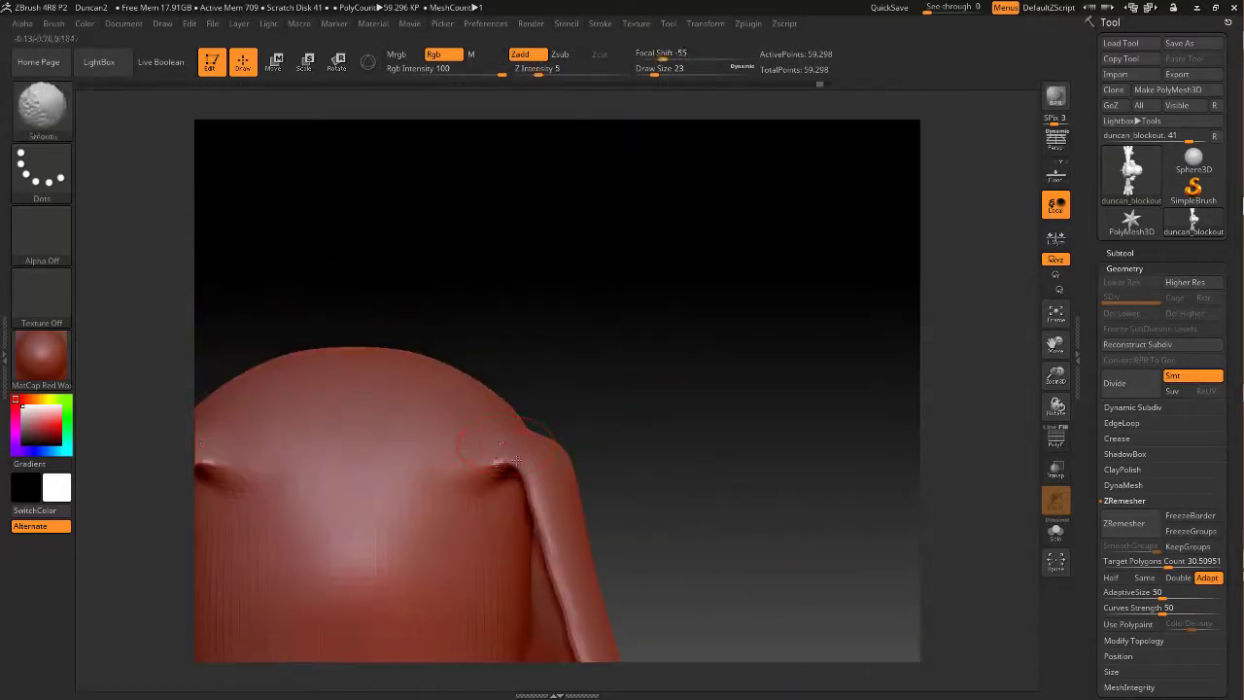
mouse_move(619, 321)
left_mouse_down()
mouse_move(515, 301)
mouse_move(467, 340)
mouse_move(477, 384)
left_mouse_up()
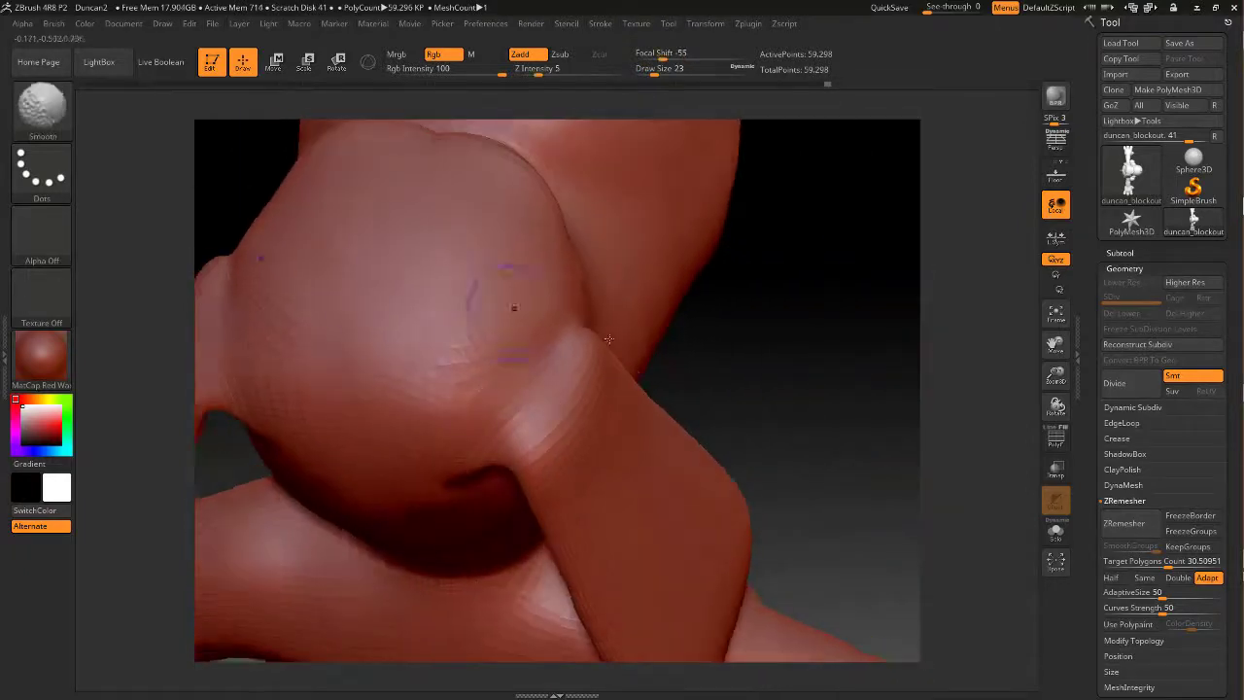
mouse_move(763, 340)
left_mouse_down()
mouse_move(747, 256)
mouse_move(753, 190)
mouse_move(743, 296)
mouse_move(781, 233)
mouse_move(727, 169)
mouse_move(753, 190)
mouse_move(761, 200)
mouse_move(730, 214)
mouse_move(698, 275)
mouse_move(680, 255)
mouse_move(705, 330)
mouse_move(768, 200)
mouse_move(826, 153)
left_mouse_up()
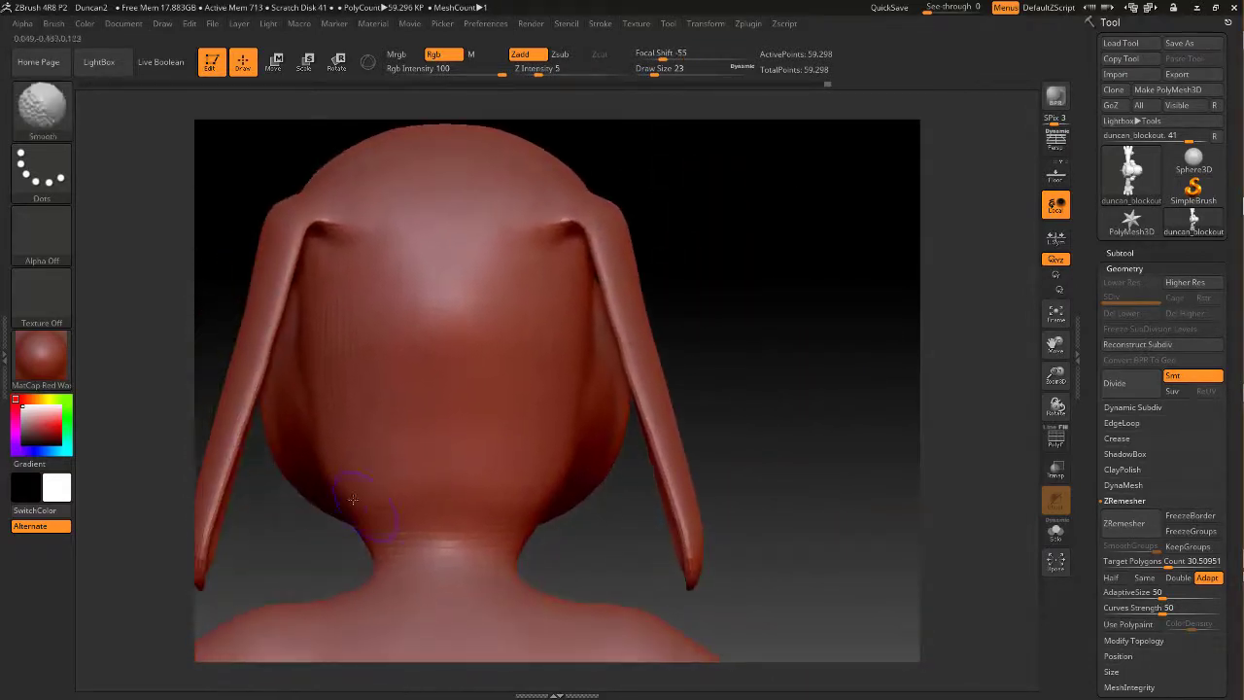
Set the Move brush's draw size to 101 and turn on perspective distortion for viewing the head
key("space")
left_click_drag(439, 436, 457, 439)
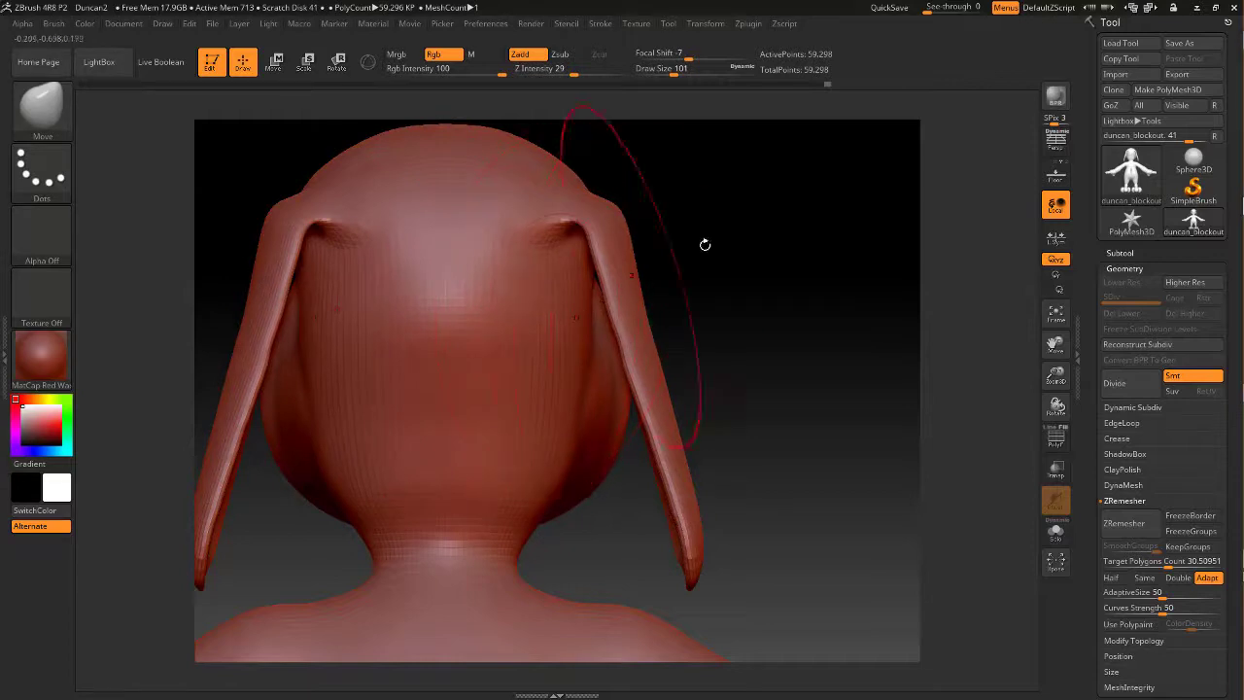
left_click_drag(704, 244, 480, 133)
left_click(1064, 143)
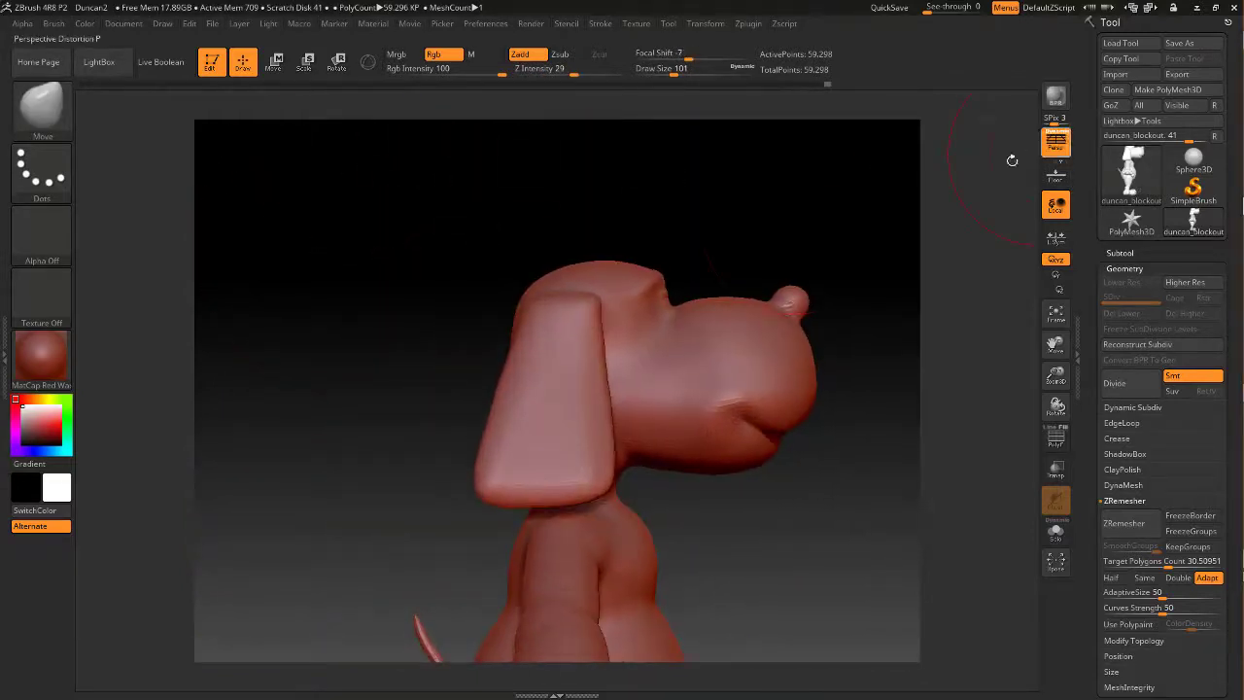
left_click_drag(797, 204, 605, 476)
Mask the muzzle and front of the face with a blurred edge and adjust the lower back of the head with the Move brush
left_click_drag(815, 498, 604, 175, "ctrl")
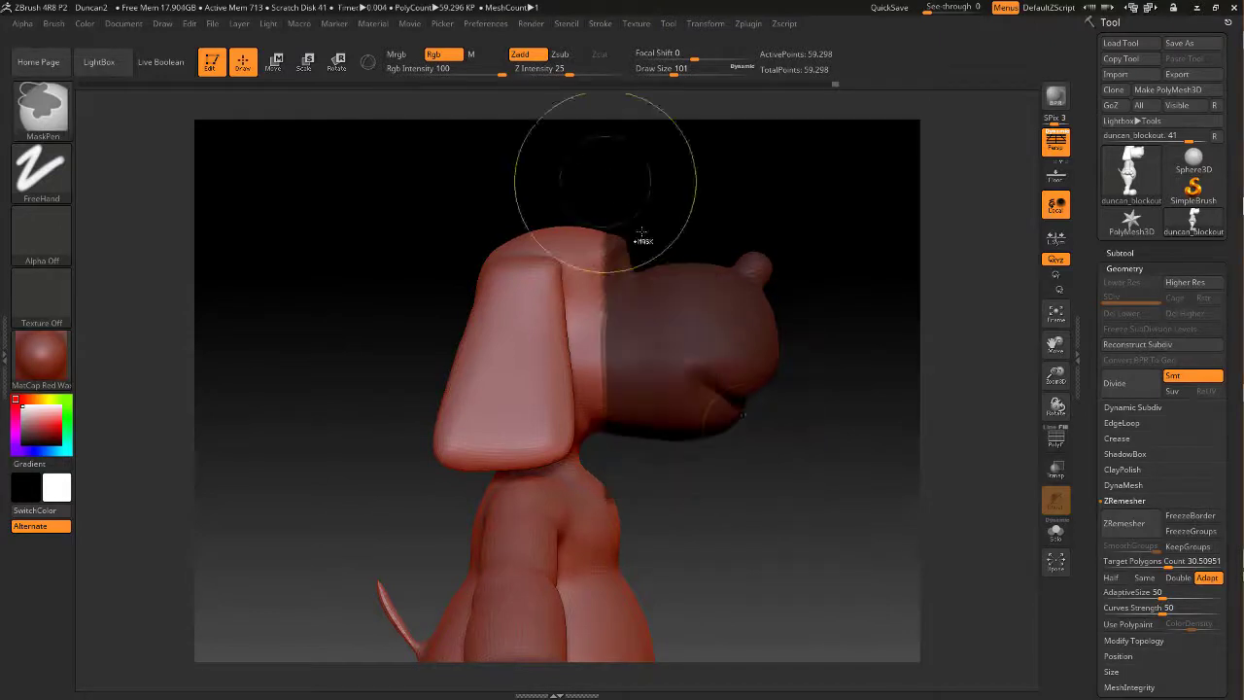
left_click(670, 382, "ctrl")
left_click(667, 377, "ctrl")
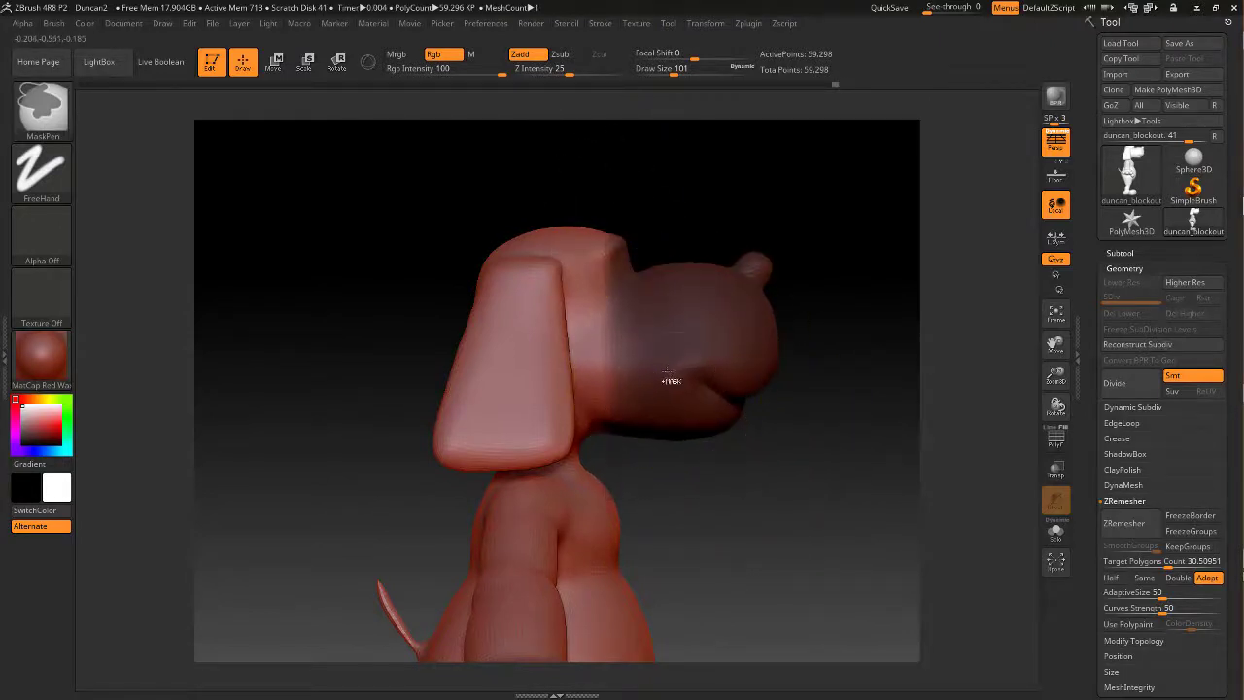
left_click_drag(781, 503, 879, 494)
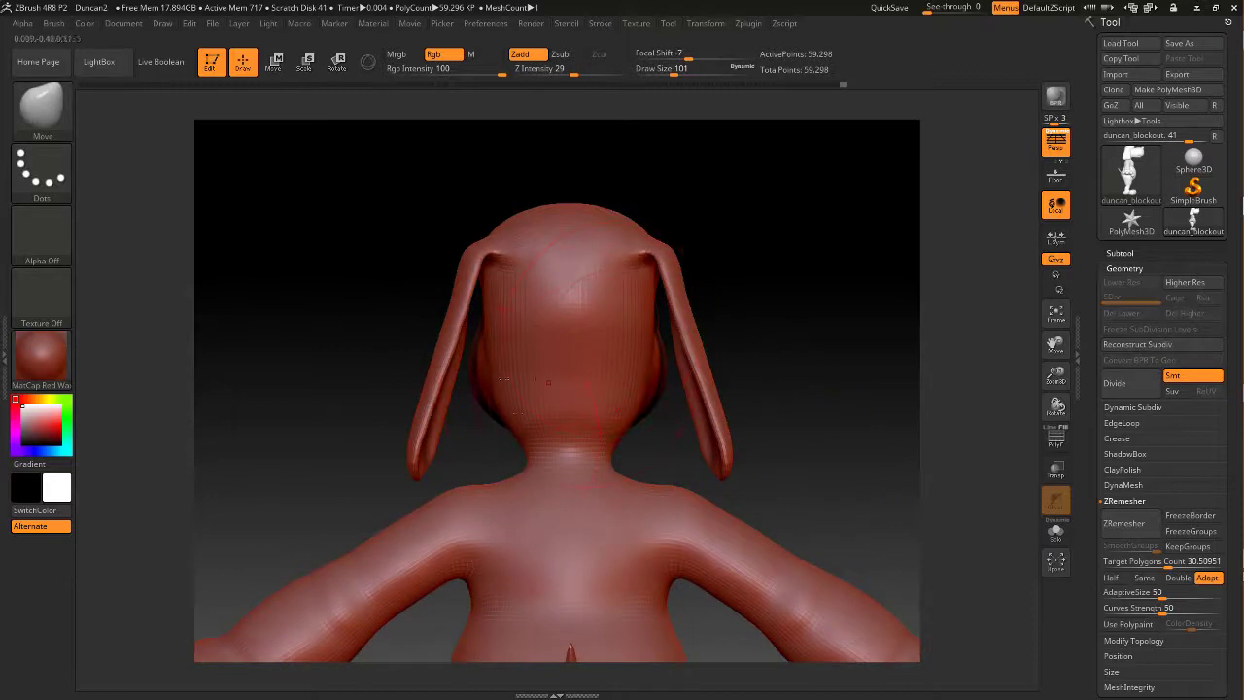
mouse_move(528, 417)
left_mouse_down()
mouse_move(544, 416)
mouse_move(519, 416)
left_mouse_up()
Mask the whole body below the neck and blur the mask's edge
left_click_drag(841, 430, 814, 317, "alt")
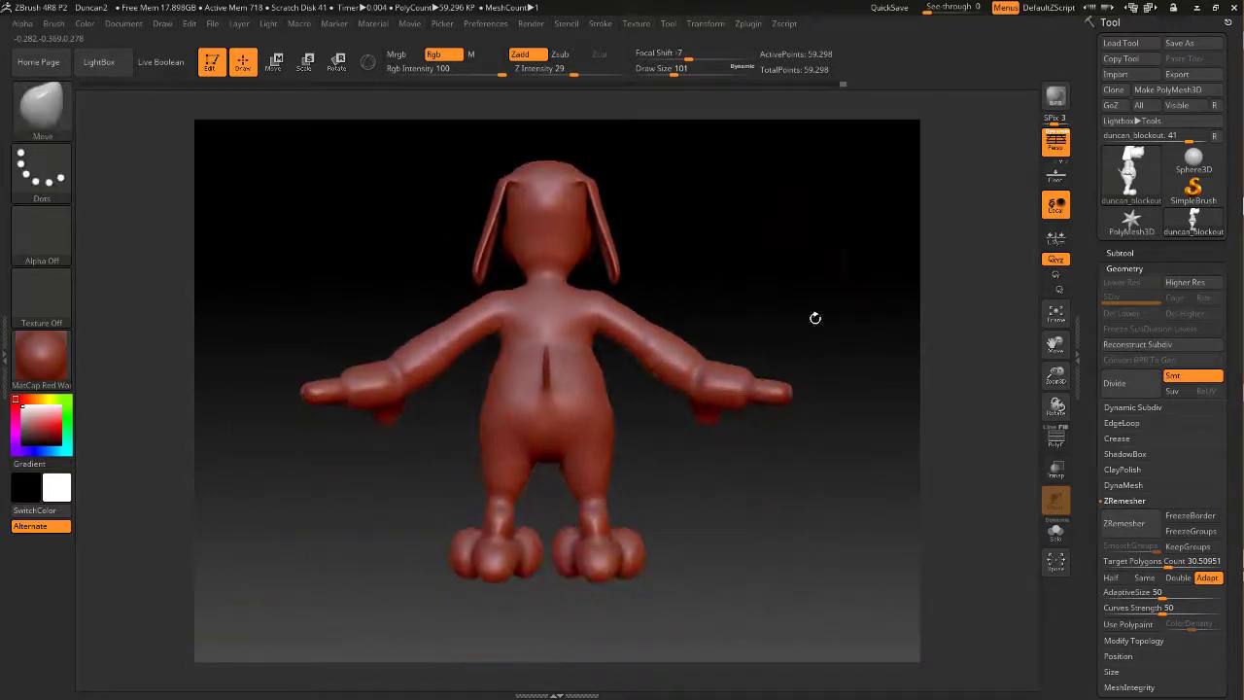
left_click_drag(865, 611, 225, 286, "ctrl")
left_click_drag(752, 253, 815, 458, "alt")
left_click(658, 400, "ctrl")
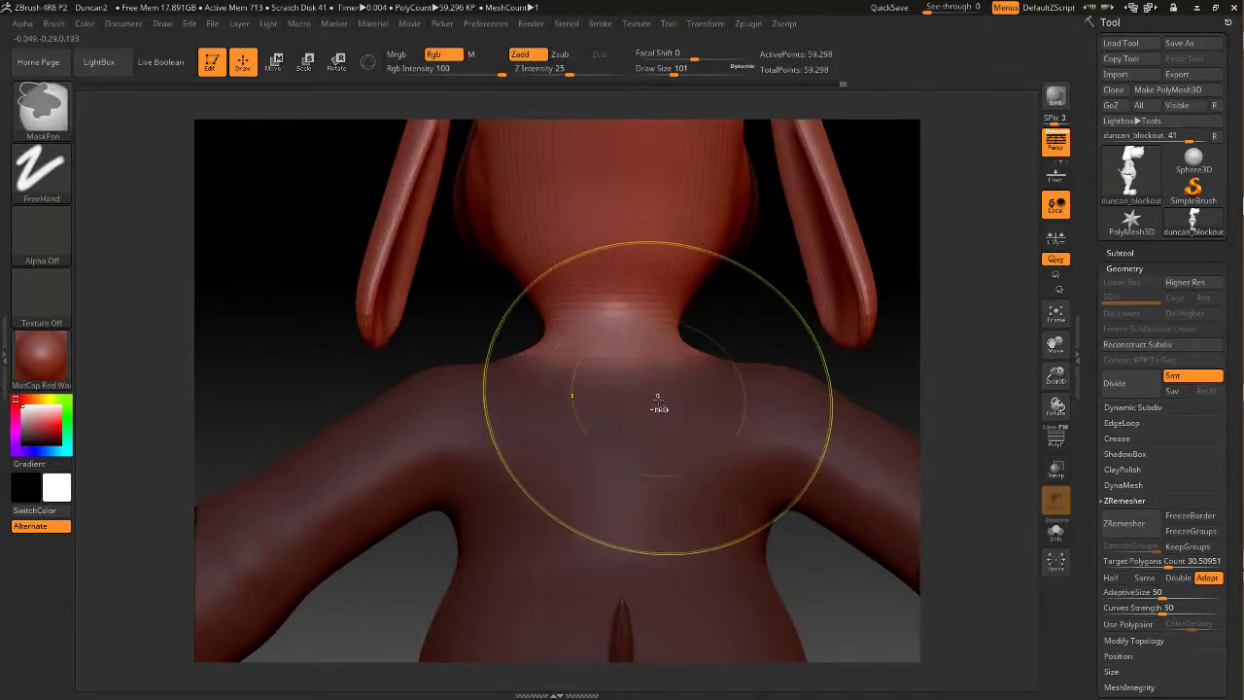
left_click(658, 399, "ctrl")
Set the Move brush's draw size to 68 and shape the lower back of the head above the neck
left_click_drag(749, 300, 701, 450, "alt")
right_click_drag(637, 336, 630, 331)
key("space")
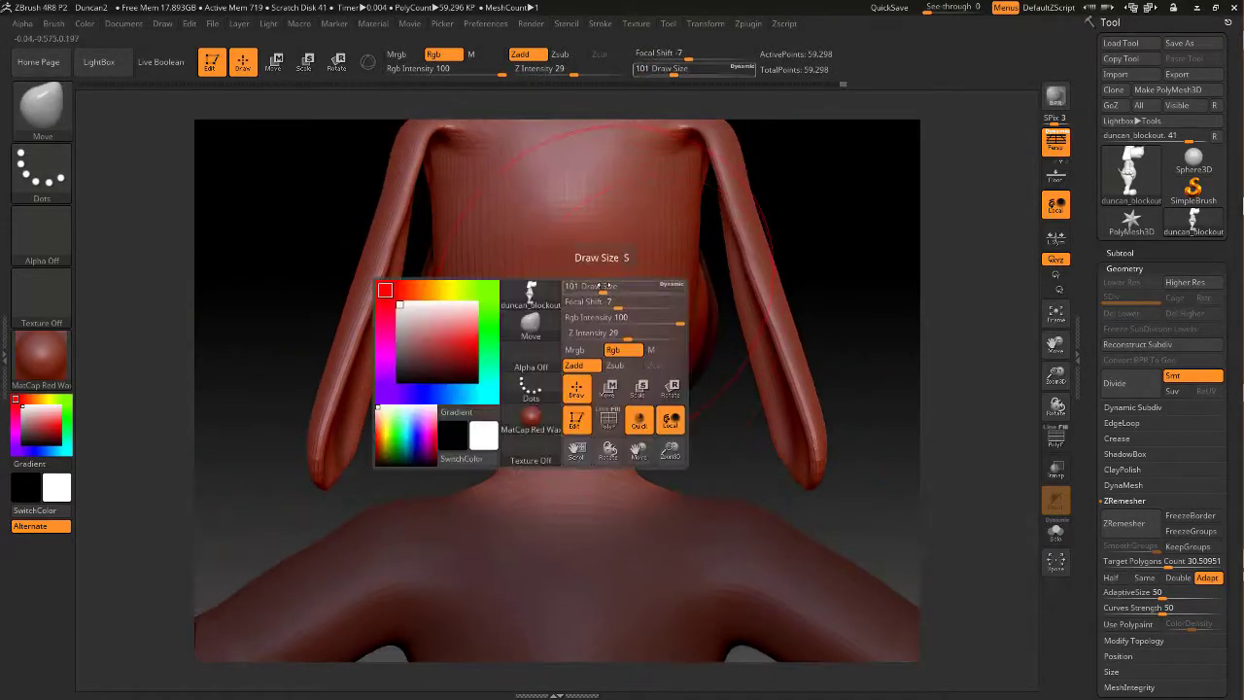
left_click(594, 289)
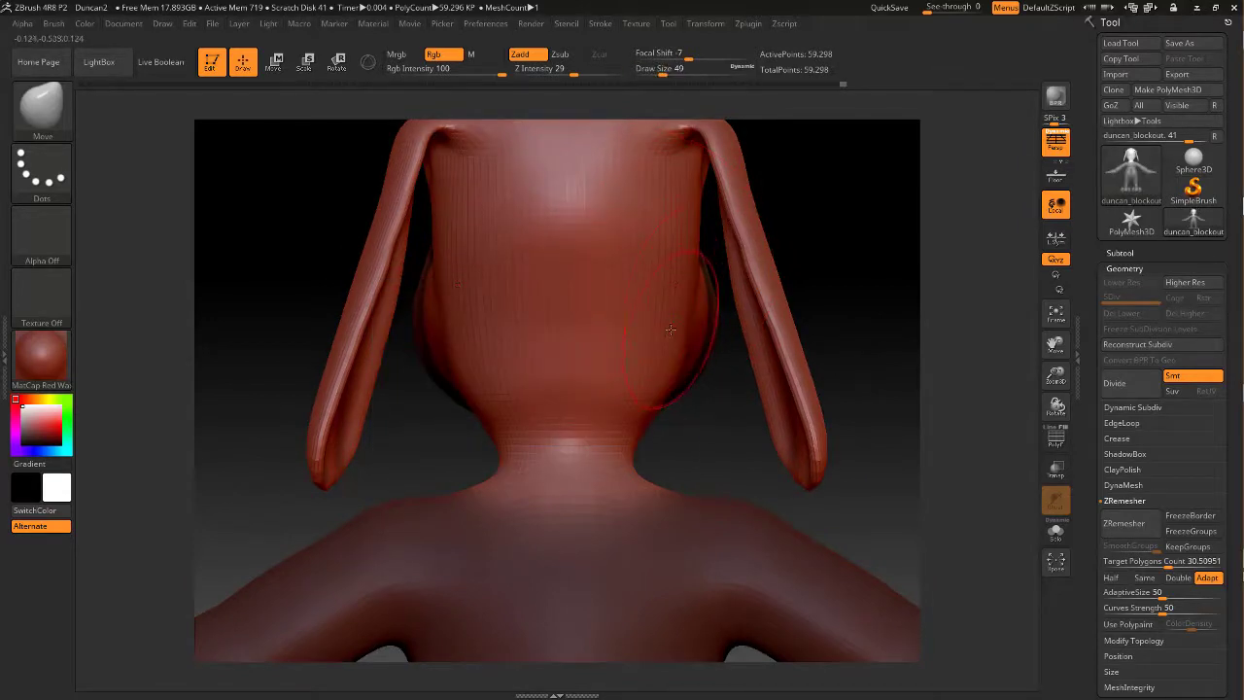
key("space")
left_click(666, 302)
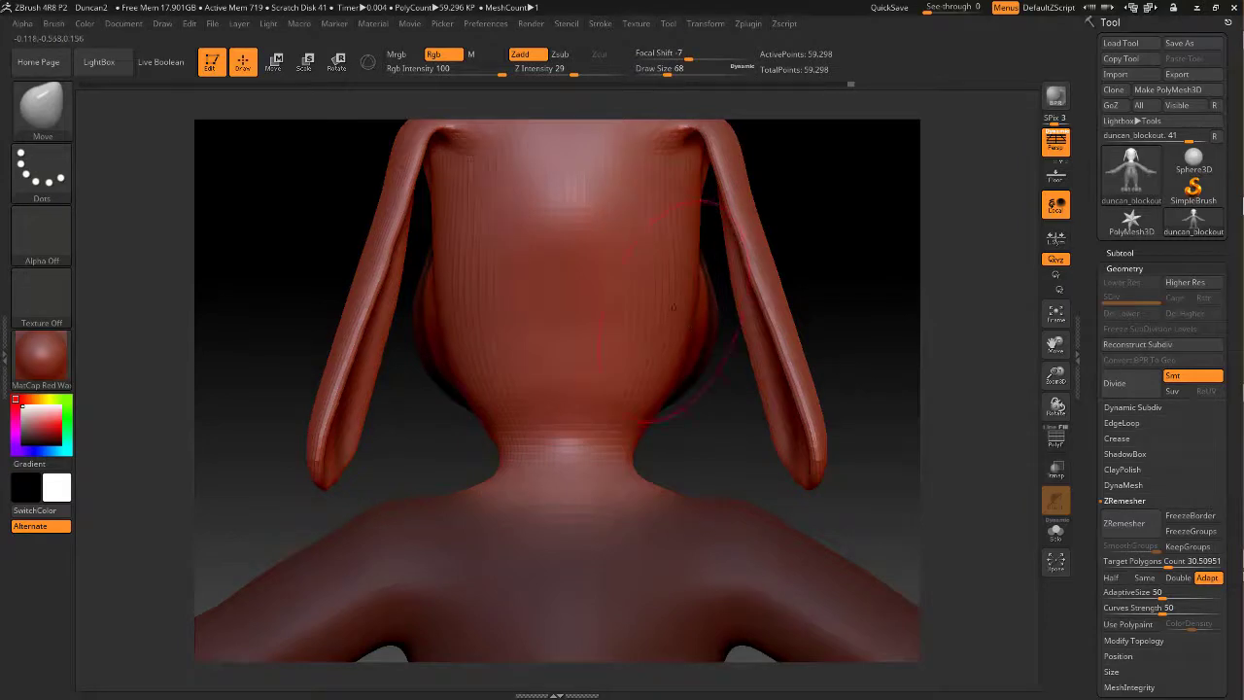
Switch the masking brush to MaskLasso and mask both ears and the shoulders below the neck
left_click_drag(452, 224, 505, 217)
mouse_move(865, 217)
right_mouse_down("ctrl")
mouse_move(860, 169)
mouse_move(685, 158)
right_mouse_up("ctrl")
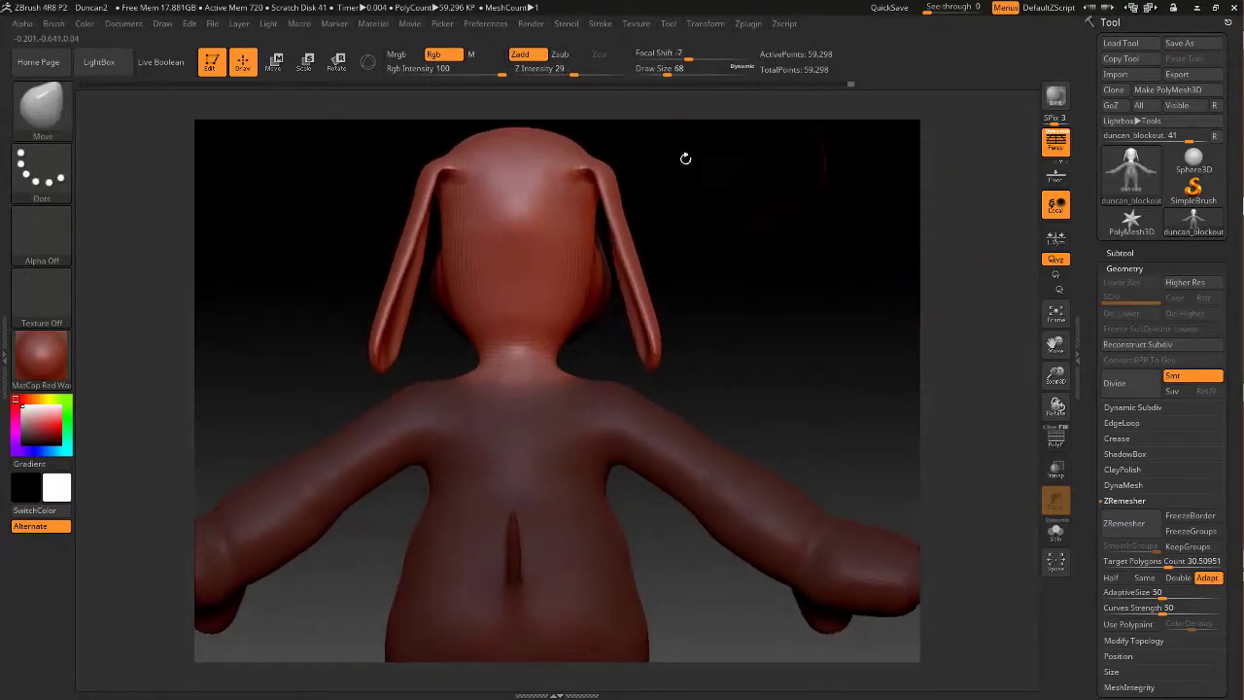
left_click(44, 109, "ctrl")
left_click(313, 181, "ctrl")
right_click_drag(752, 231, 763, 297, "alt")
mouse_move(764, 297)
left_mouse_down("ctrl")
mouse_move(744, 405)
mouse_move(651, 435)
mouse_move(616, 376)
mouse_move(598, 202)
left_mouse_up("ctrl")
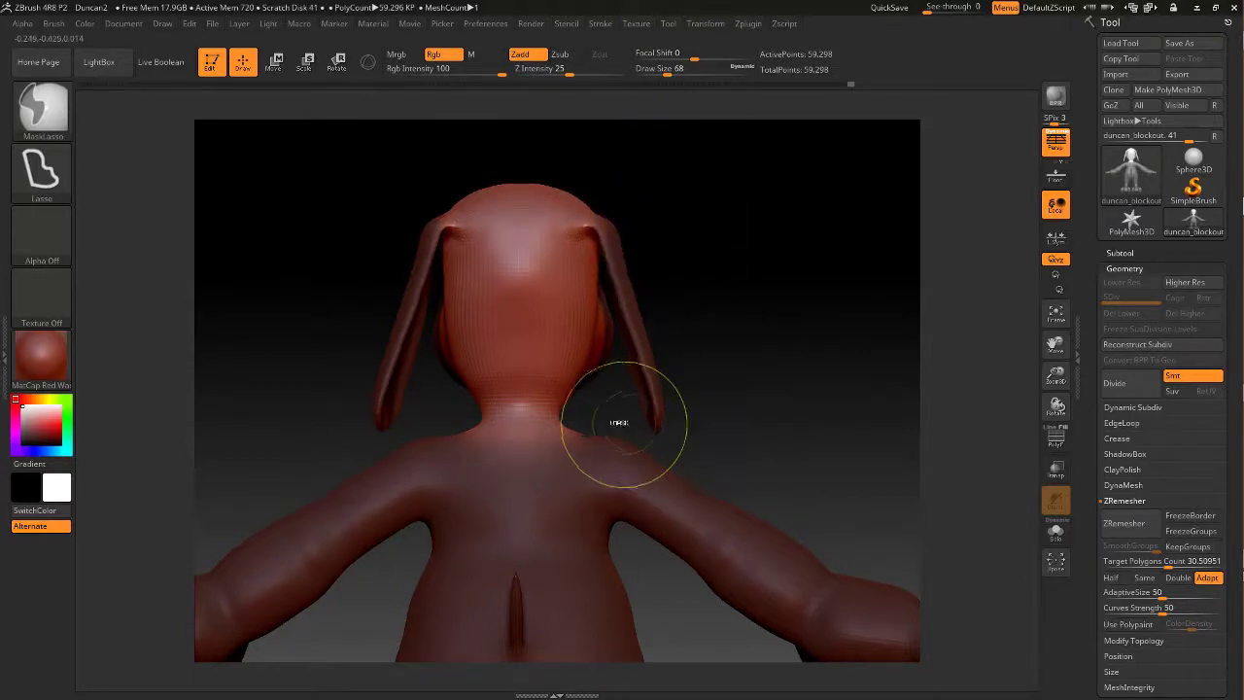
mouse_move(573, 433)
left_mouse_down("ctrl")
mouse_move(403, 435)
mouse_move(620, 456)
left_mouse_up("ctrl")
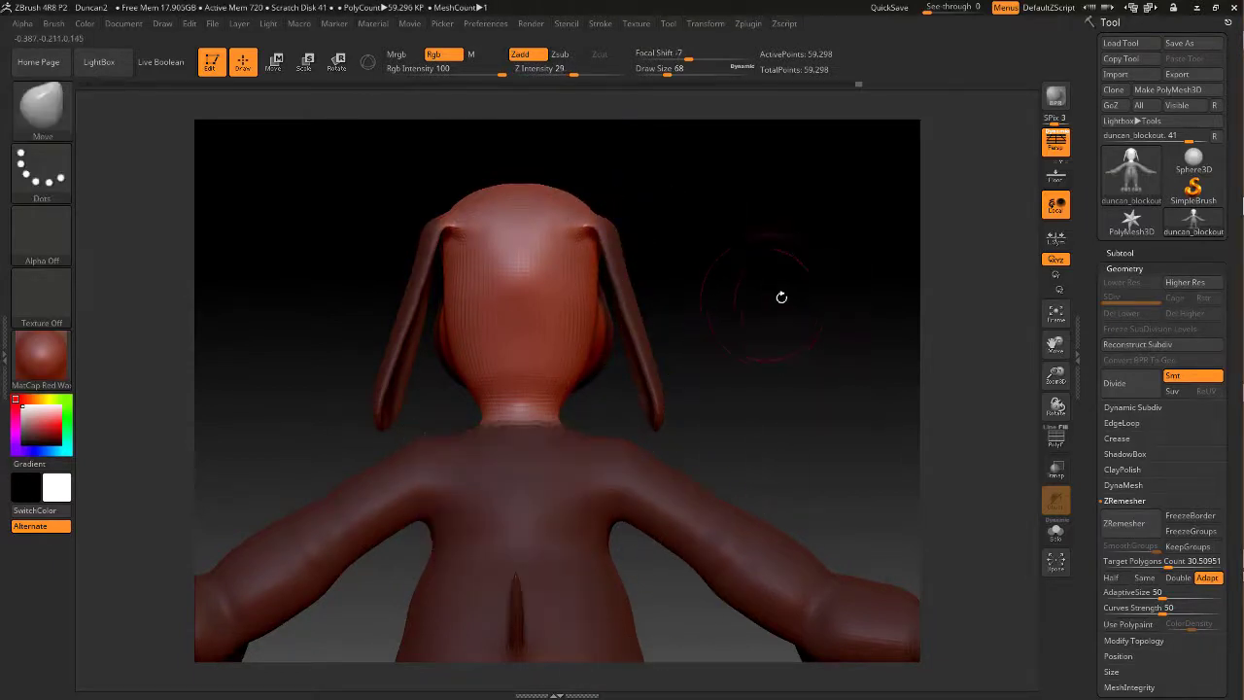
Mask the muzzle and front of the face from the side and blur the mask's edge
left_click_drag(781, 294, 716, 307)
mouse_move(815, 194)
left_mouse_down("alt")
mouse_move(739, 189)
mouse_move(701, 255)
mouse_move(864, 278)
mouse_move(847, 219)
left_mouse_up("alt")
mouse_move(736, 192)
left_mouse_down("ctrl")
mouse_move(701, 227)
mouse_move(826, 351)
mouse_move(828, 261)
mouse_move(684, 220)
mouse_move(785, 412)
left_mouse_up("ctrl")
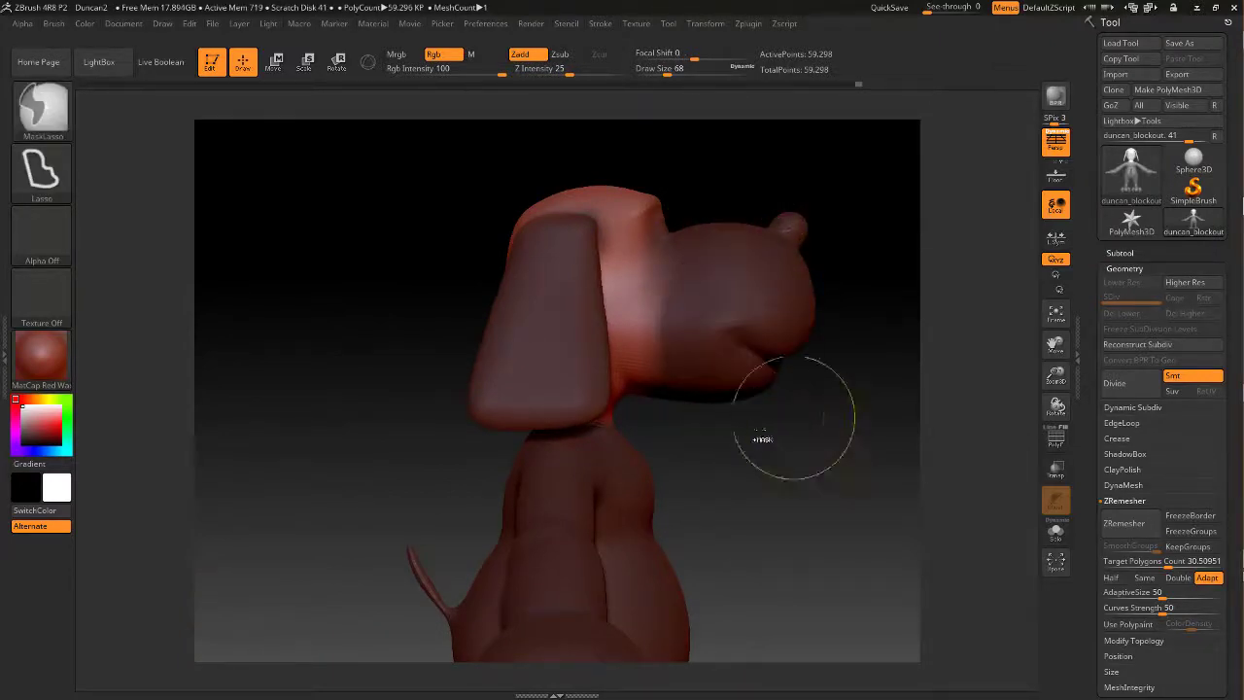
left_click_drag(707, 470, 802, 476)
left_click(471, 306, "ctrl")
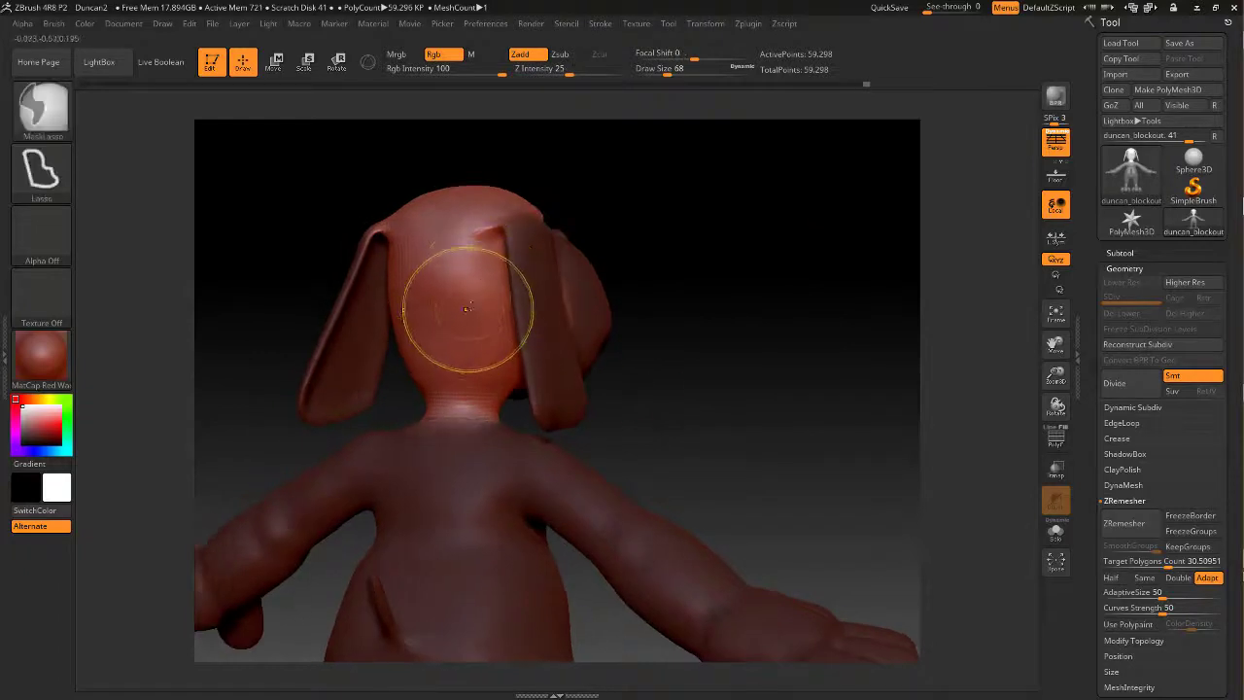
Set the Move brush's draw size to 71 and taper the back of the head toward the neck, smoothing the sides
left_click_drag(724, 248, 702, 236, "shift")
left_click_drag(626, 191, 692, 259, "alt")
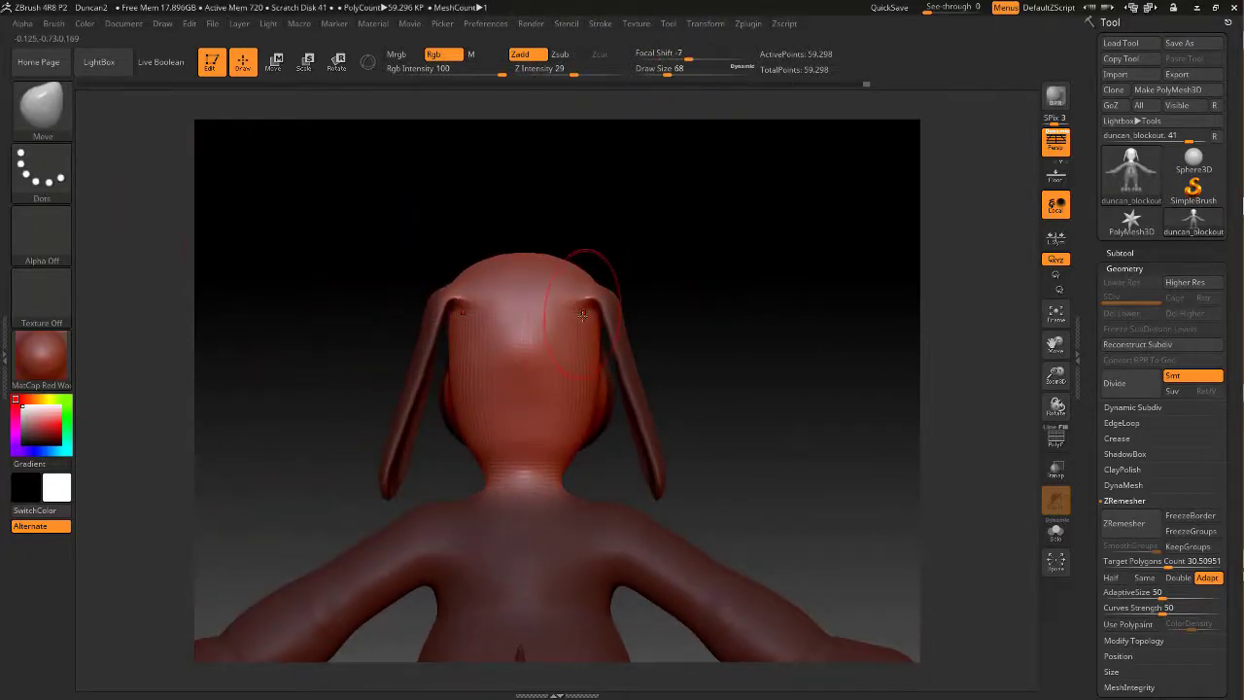
left_click_drag(696, 255, 697, 286, "alt")
key("space")
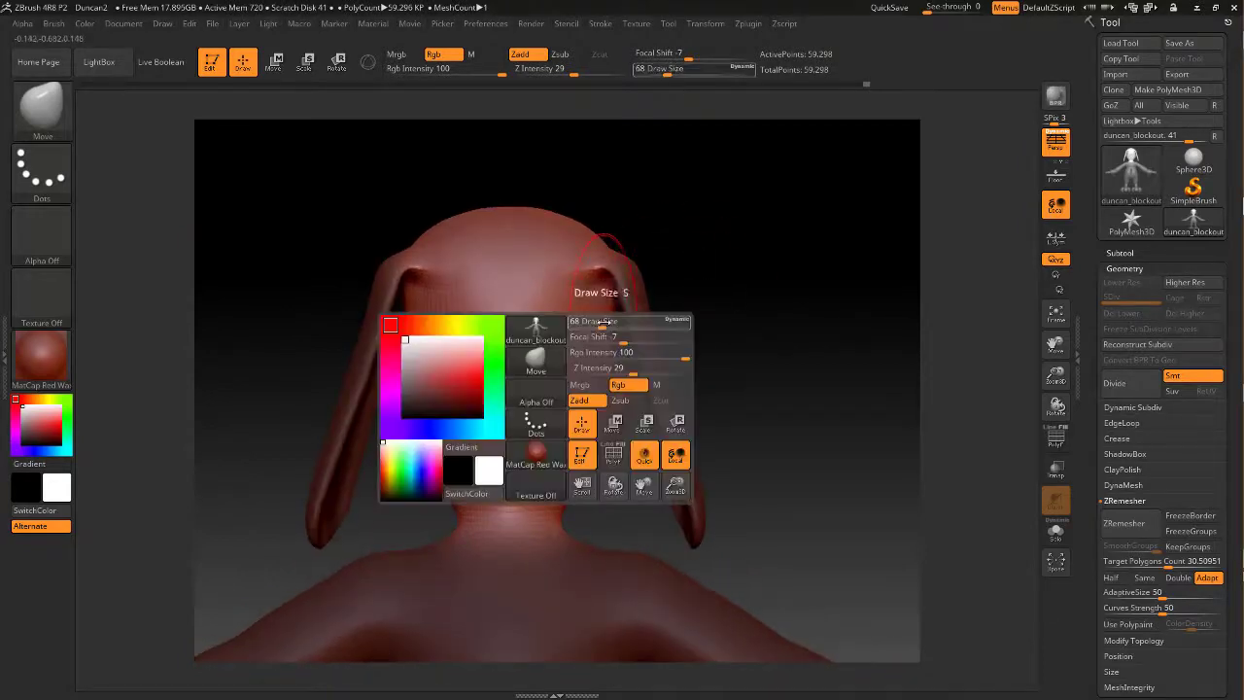
mouse_move(600, 322)
left_mouse_down()
mouse_move(612, 323)
mouse_move(586, 335)
mouse_move(634, 324)
left_mouse_up()
key("space")
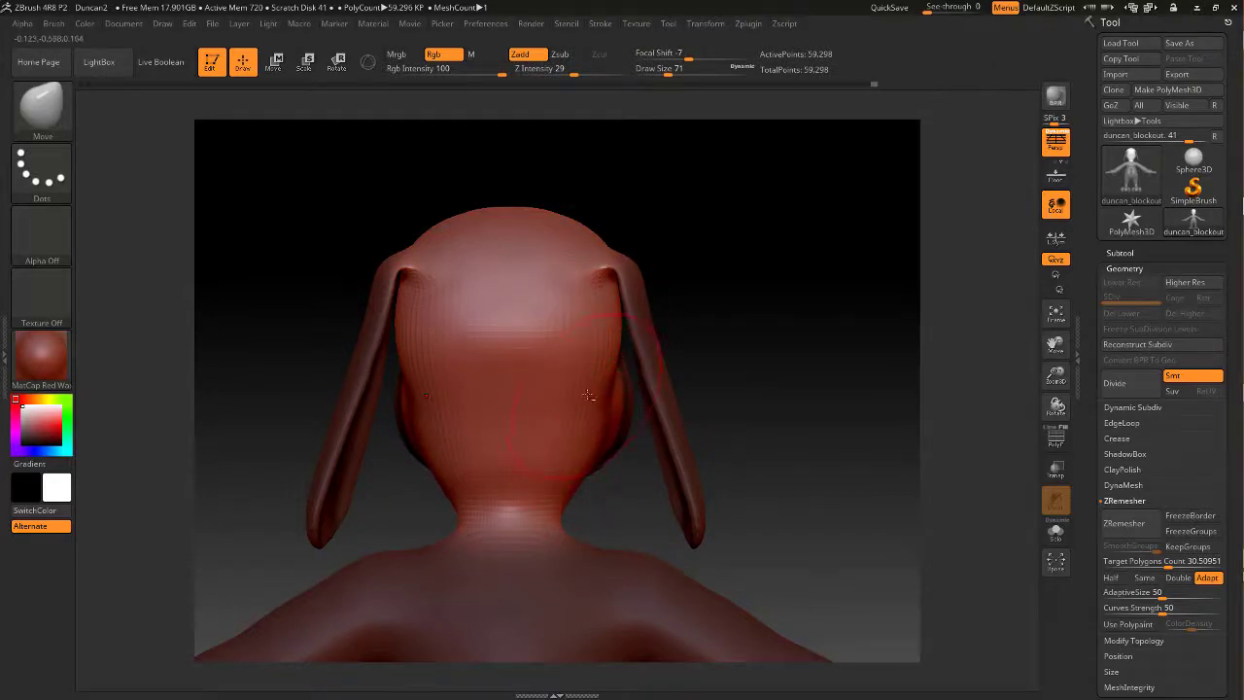
left_click_drag(578, 456, 565, 480, "shift")
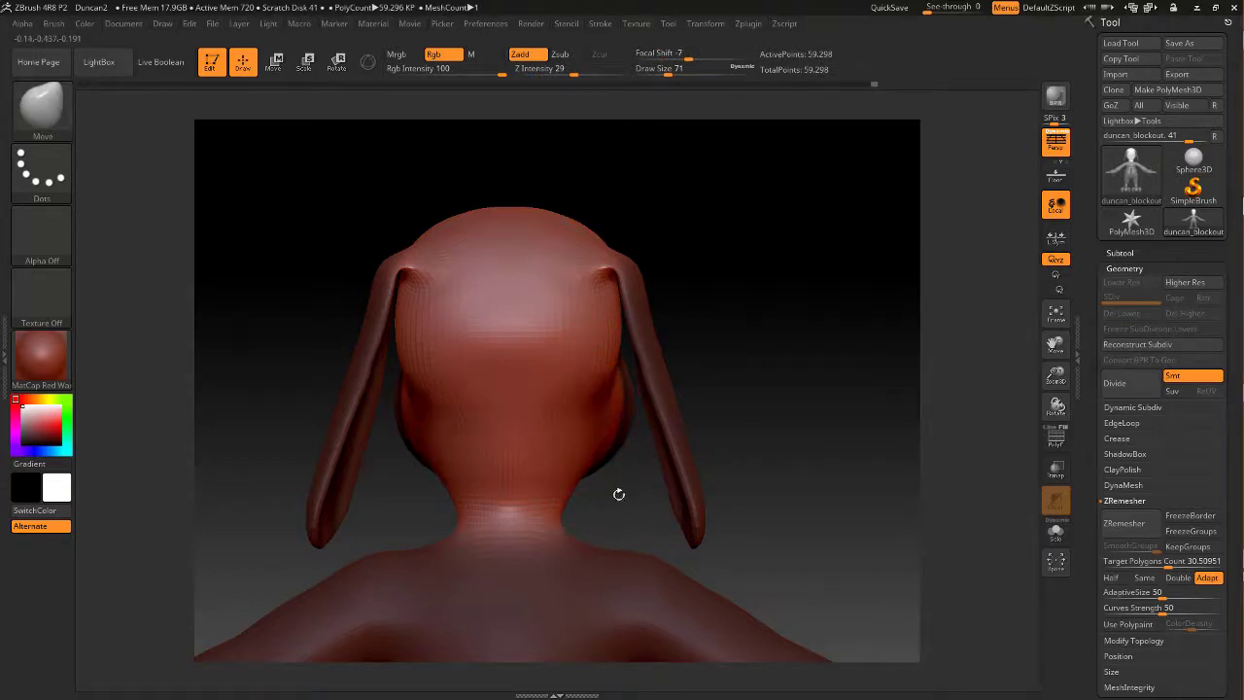
mouse_move(619, 494)
left_mouse_down()
mouse_move(447, 491)
mouse_move(554, 501)
left_mouse_up()
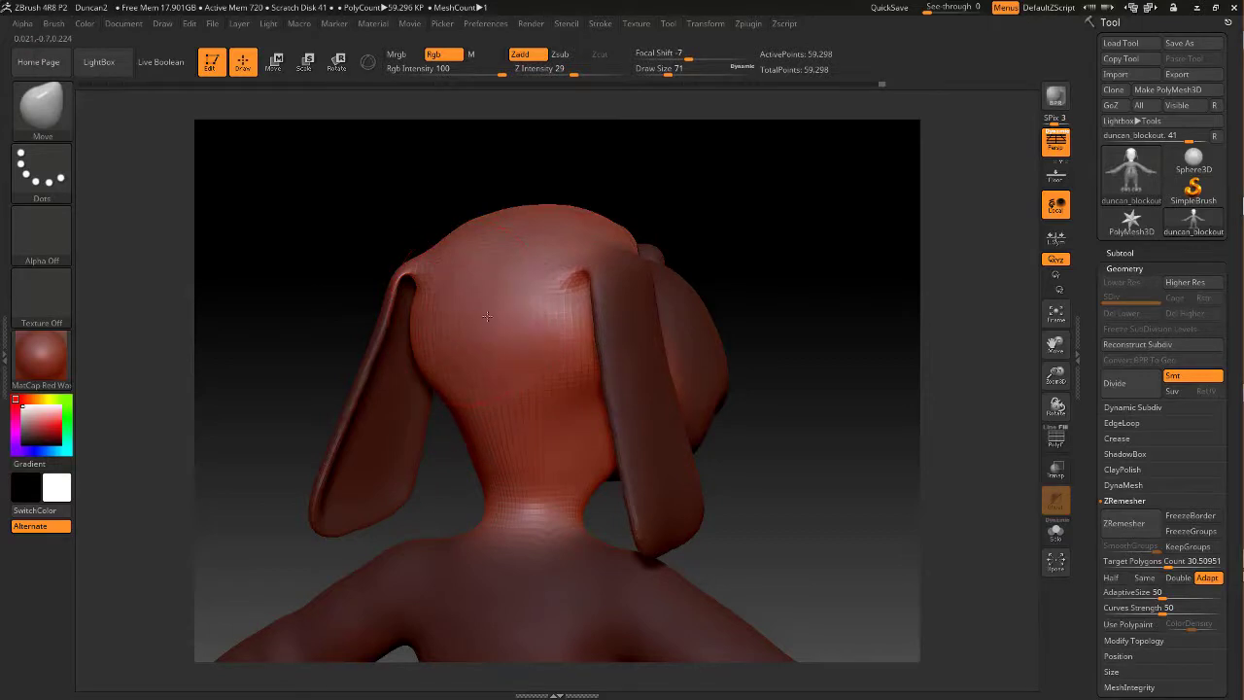
mouse_move(803, 278)
left_mouse_down()
mouse_move(719, 355)
mouse_move(646, 296)
mouse_move(796, 282)
left_mouse_up()
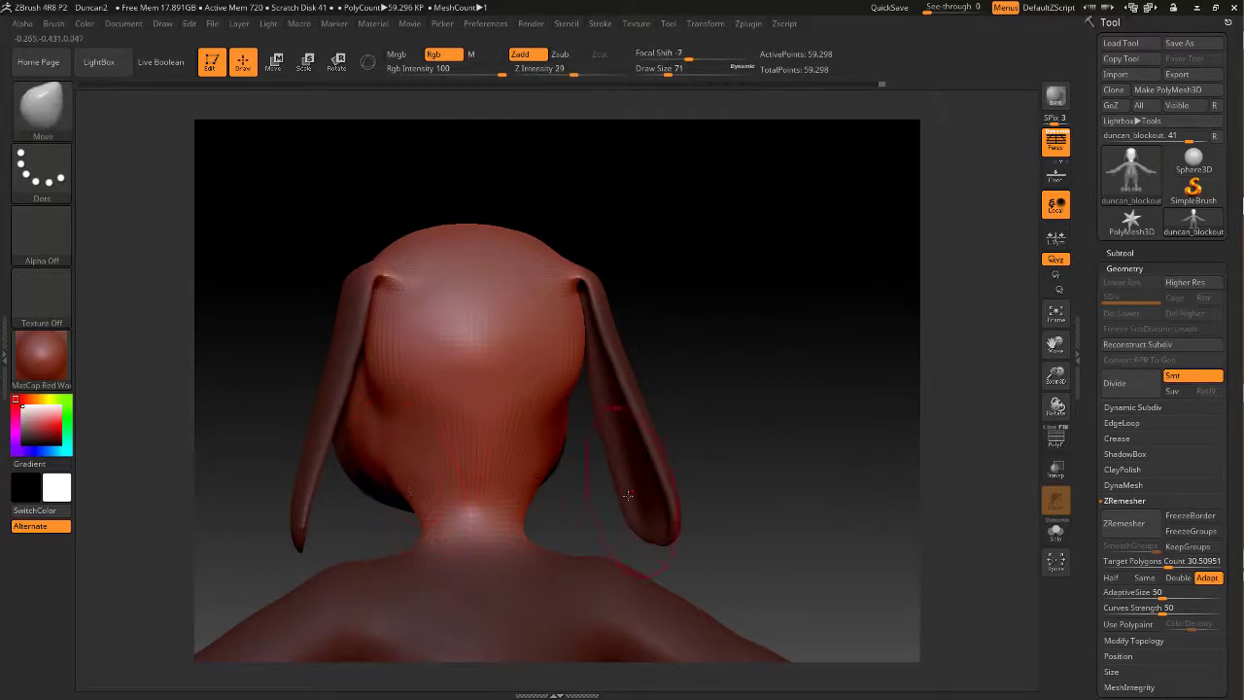
mouse_move(742, 376)
left_mouse_down()
mouse_move(693, 266)
mouse_move(621, 252)
mouse_move(573, 262)
left_mouse_up()
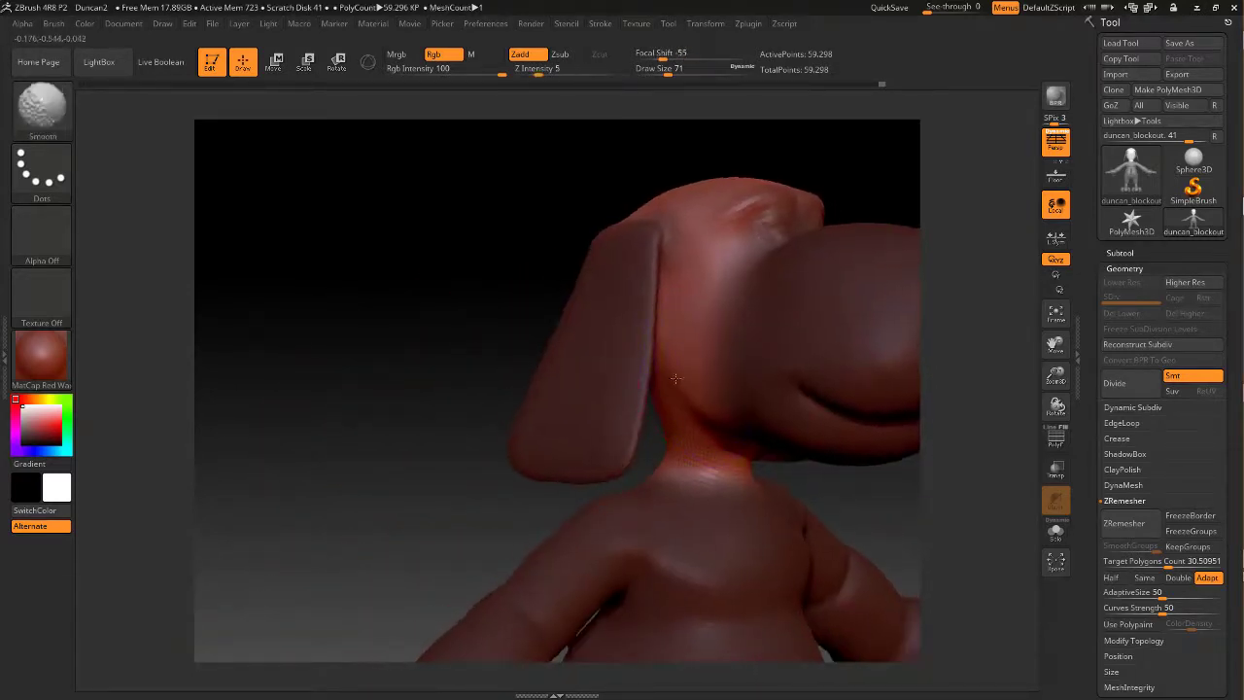
Set the Smooth brush's Z intensity to 17 and draw size to 62, and smooth the back of the head
left_click(561, 70, "shift")
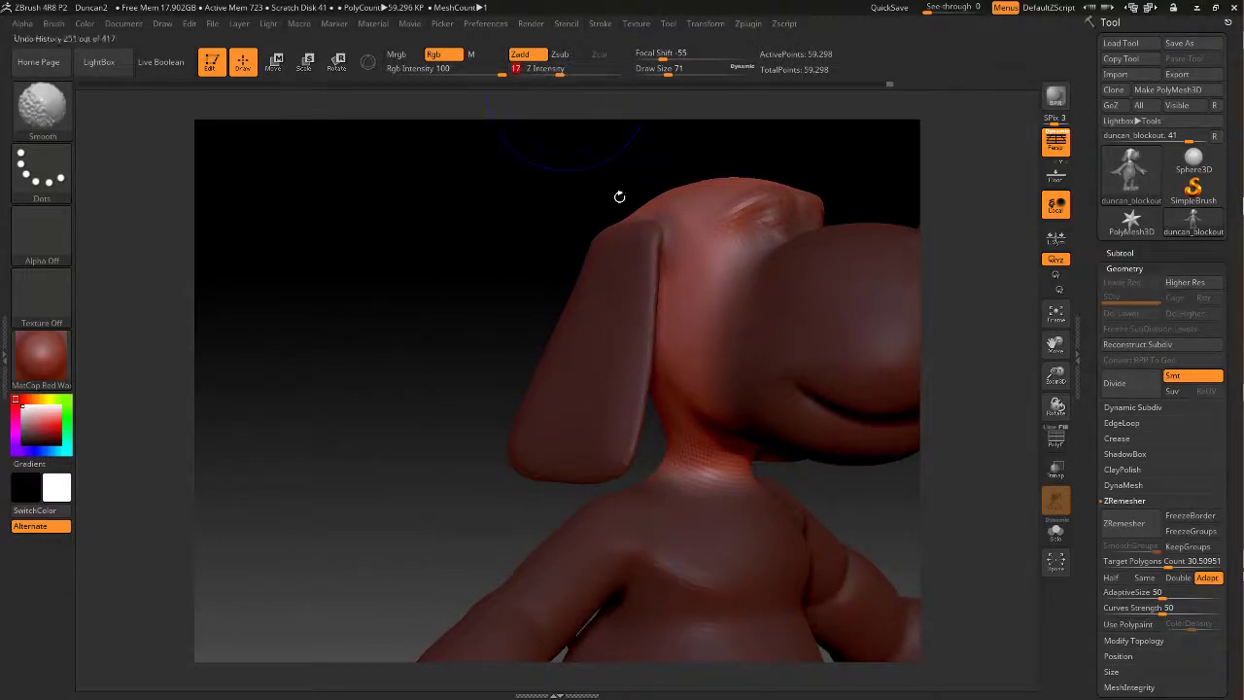
left_click_drag(417, 316, 605, 325)
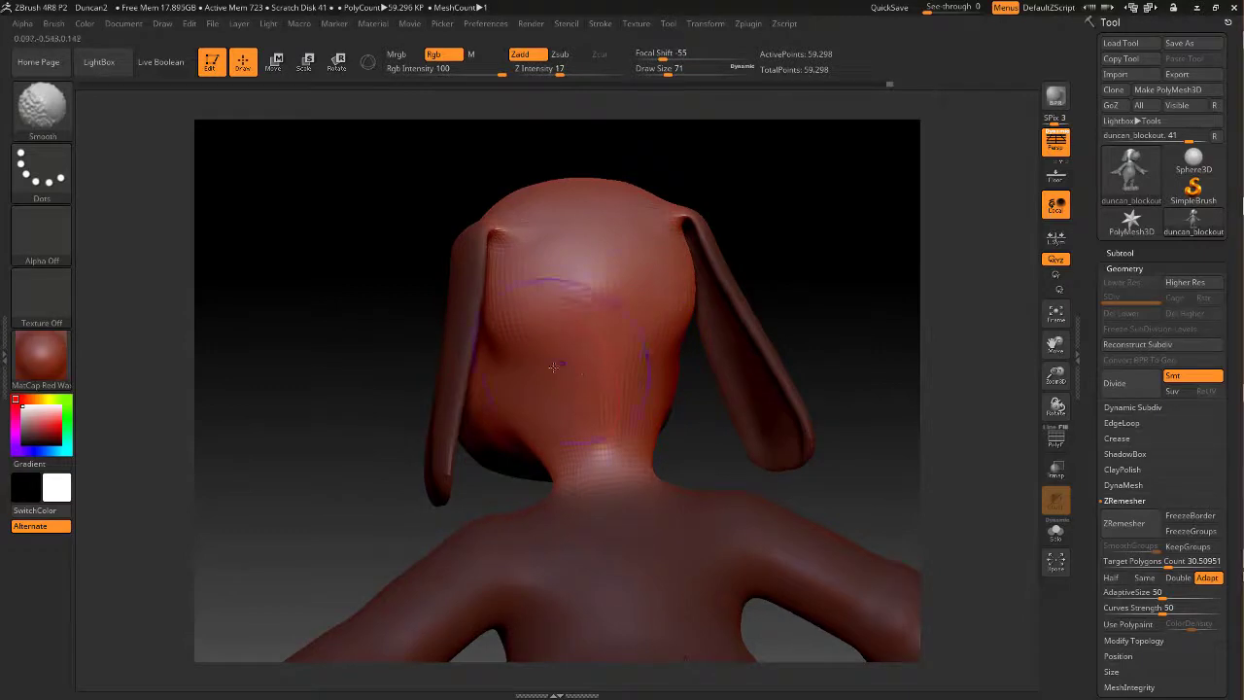
key("space")
left_click_drag(543, 341, 538, 341)
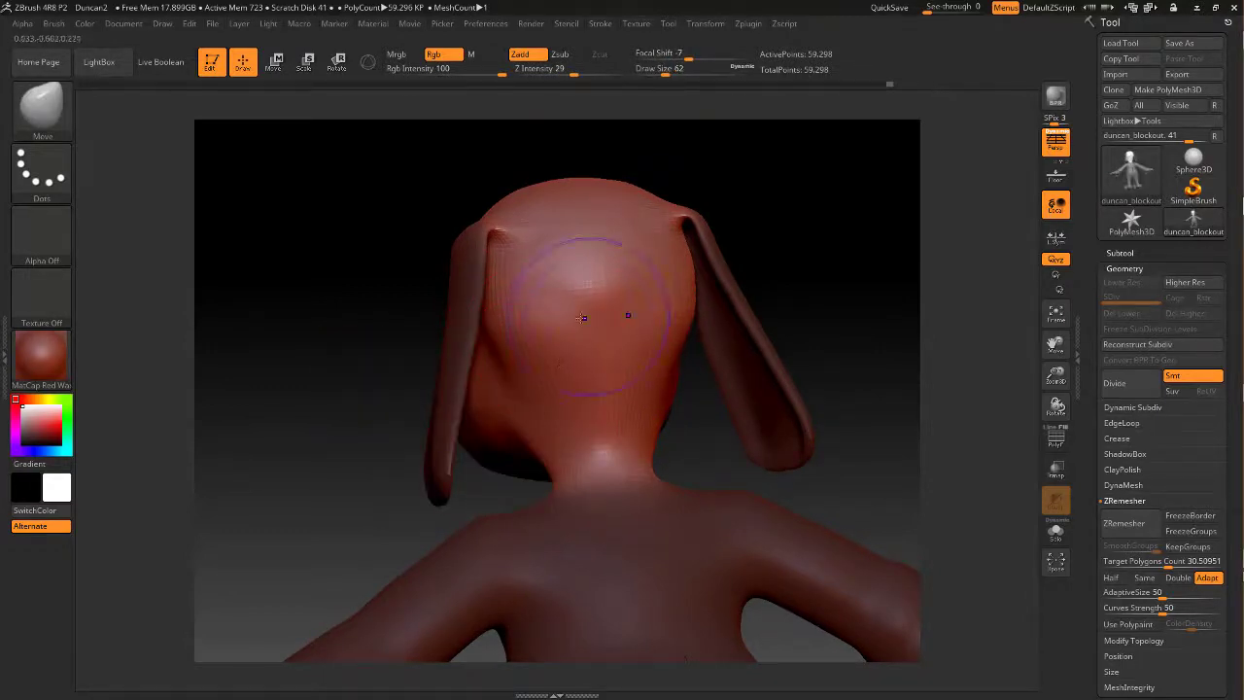
key("shift")
left_click_drag(576, 326, 573, 352, "shift")
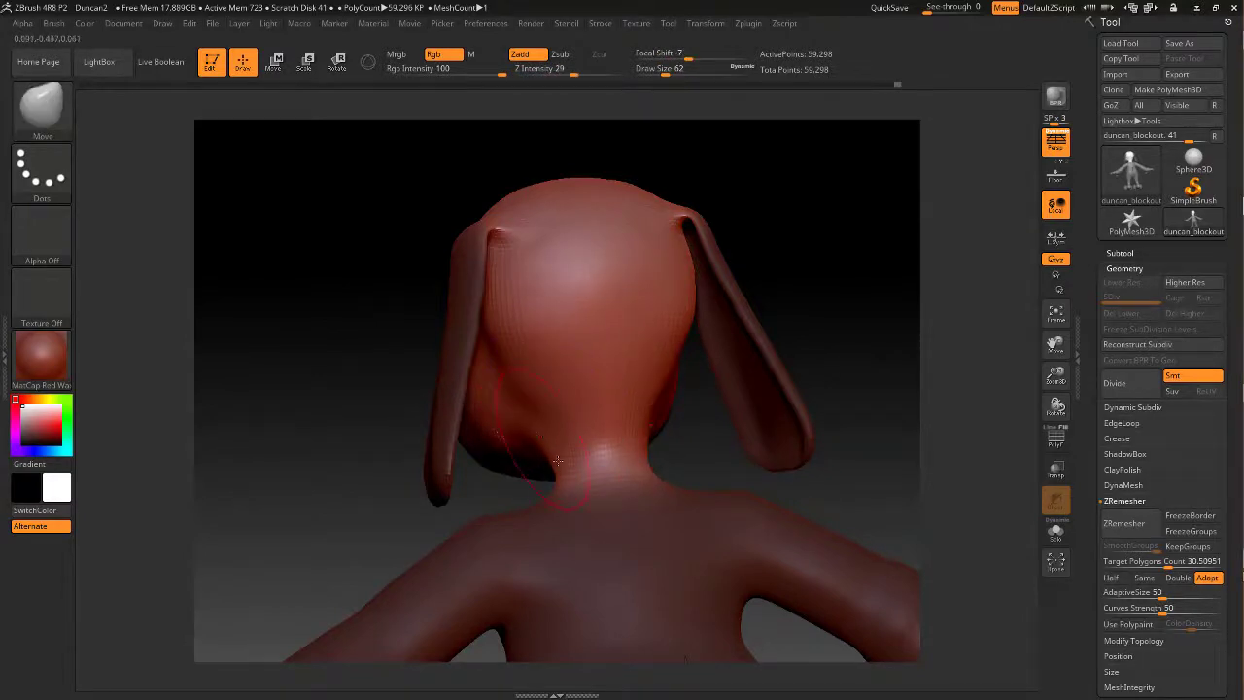
Refine the rounded contour of the back of the head and its taper into the neck with the Move brush
key("shift")
mouse_move(676, 450)
left_mouse_down()
mouse_move(573, 447)
mouse_move(656, 444)
left_mouse_up()
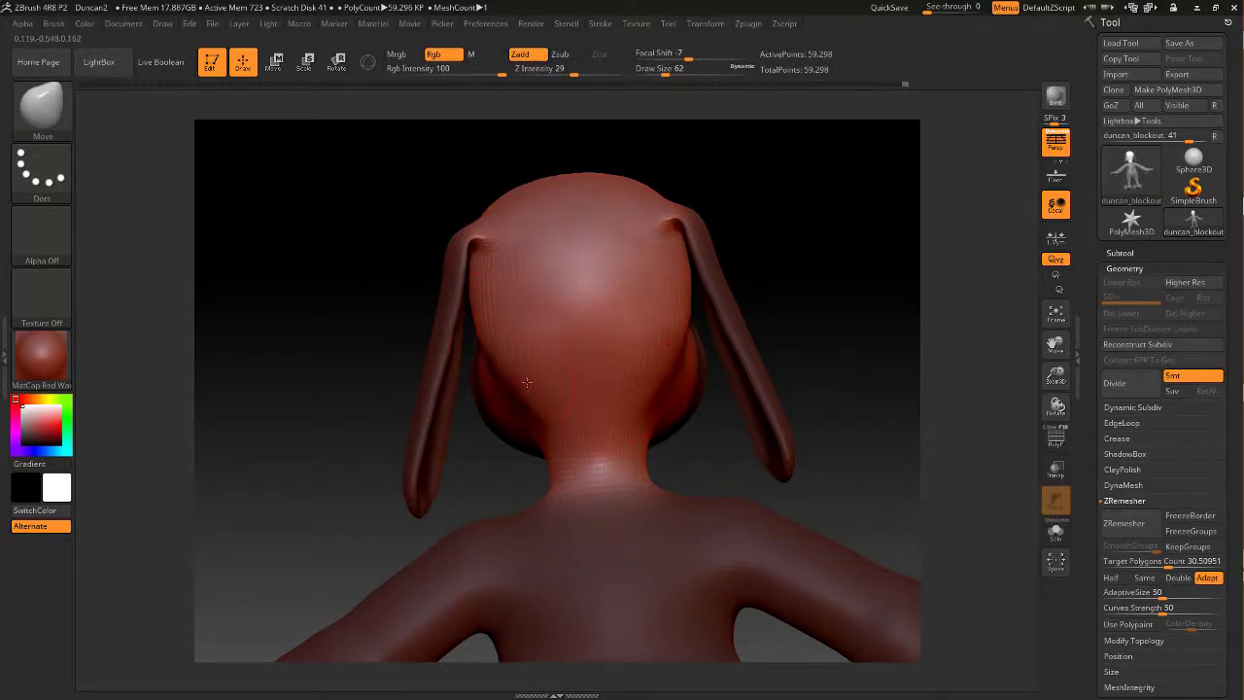
left_click_drag(592, 374, 601, 372)
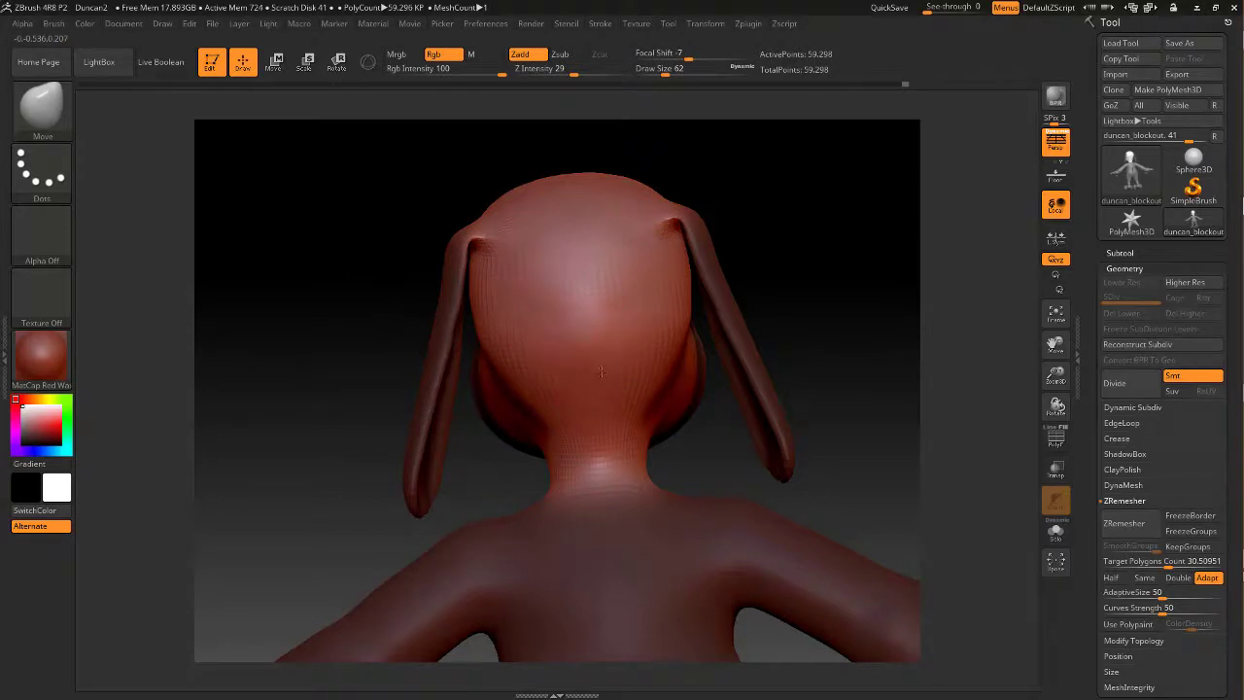
key("shift")
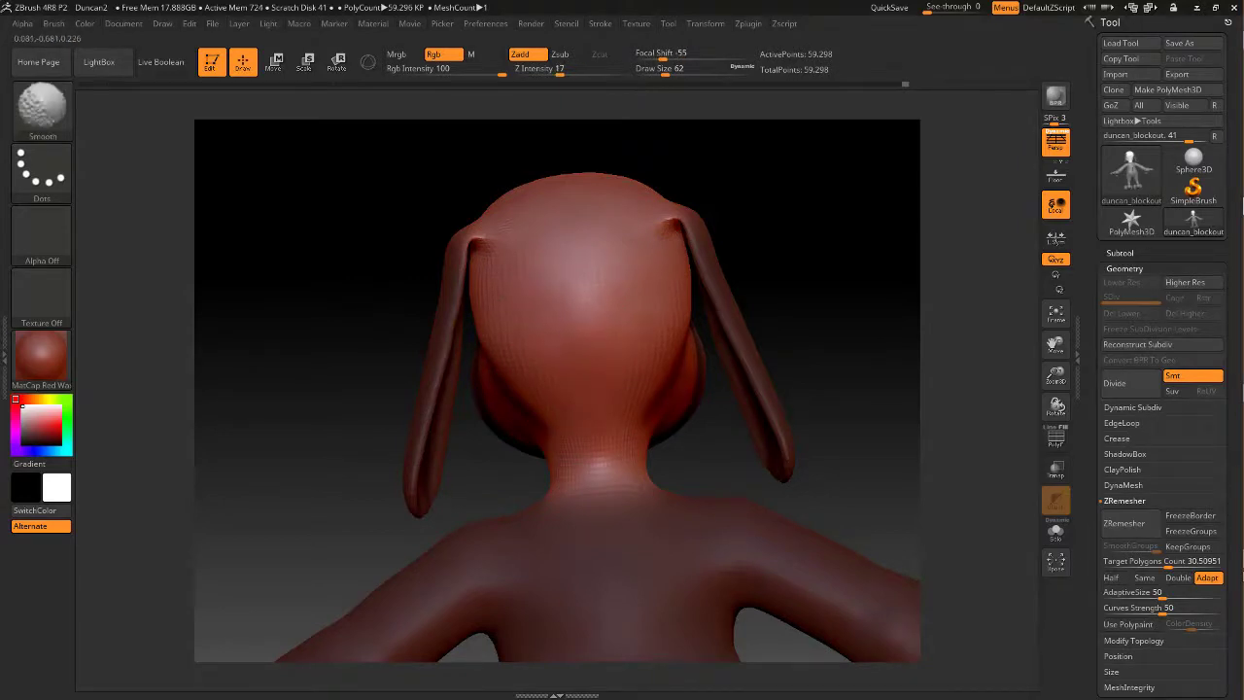
mouse_move(789, 220)
left_mouse_down()
mouse_move(821, 220)
mouse_move(849, 178)
mouse_move(877, 178)
mouse_move(830, 223)
mouse_move(846, 233)
mouse_move(785, 229)
left_mouse_up()
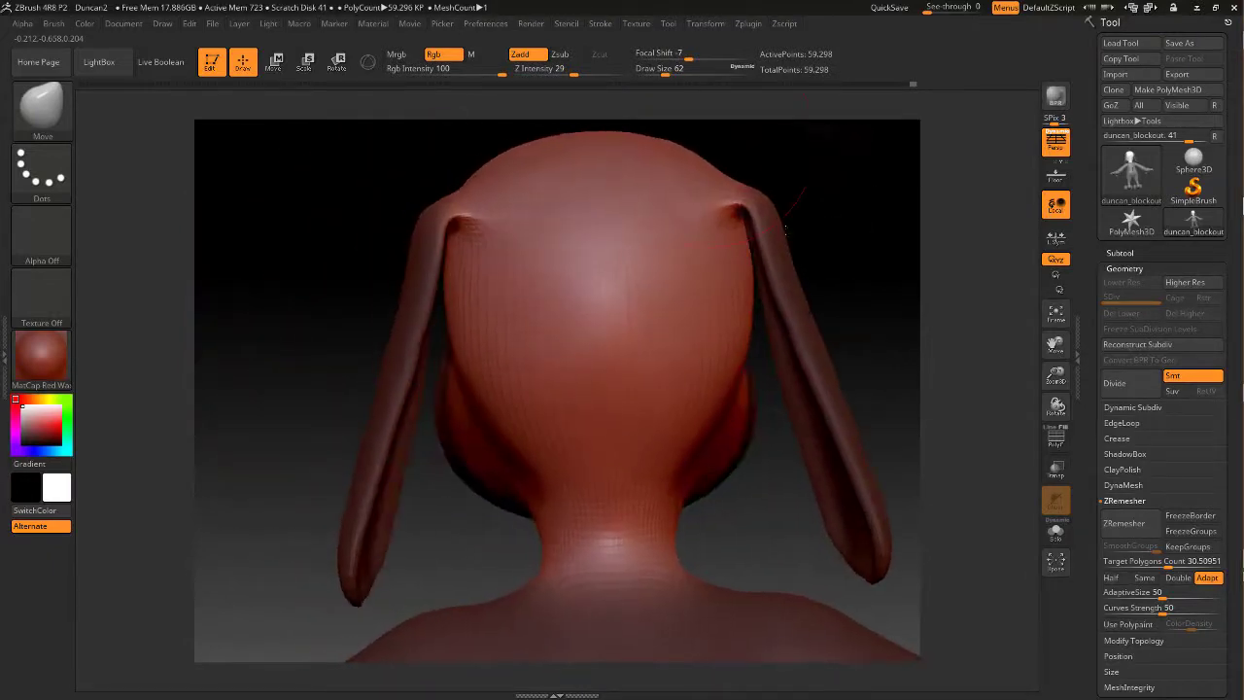
left_click_drag(871, 253, 828, 151, "alt")
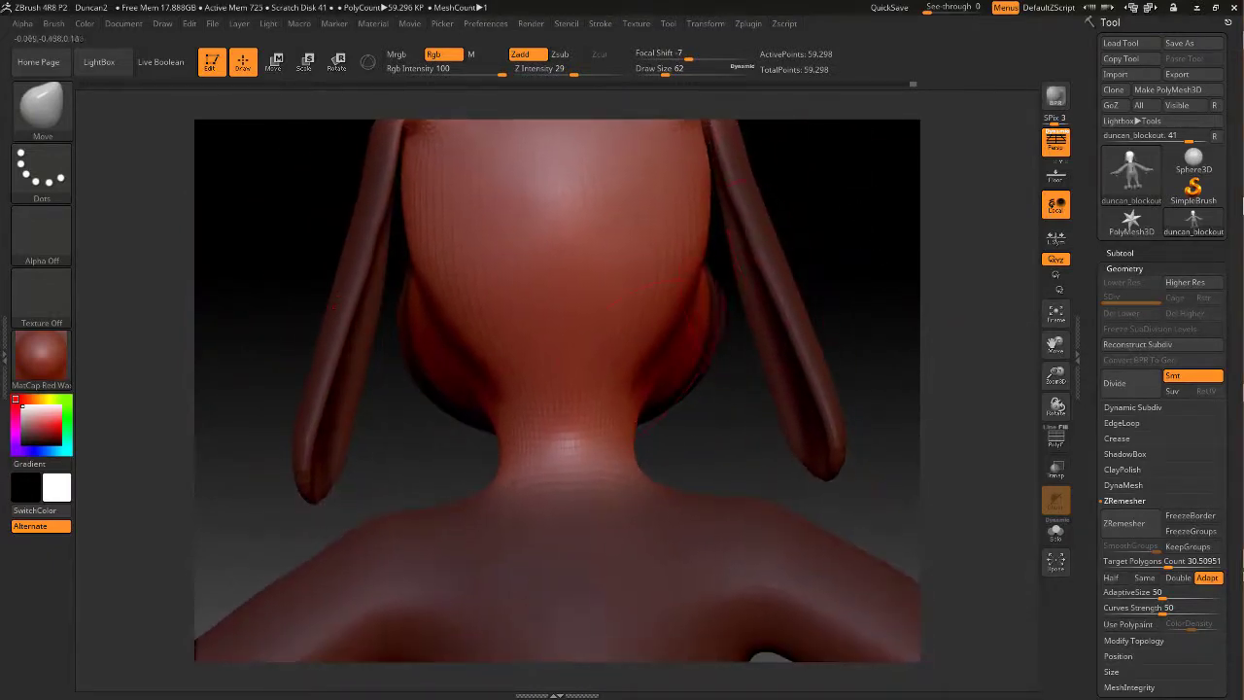
left_click_drag(842, 196, 855, 192)
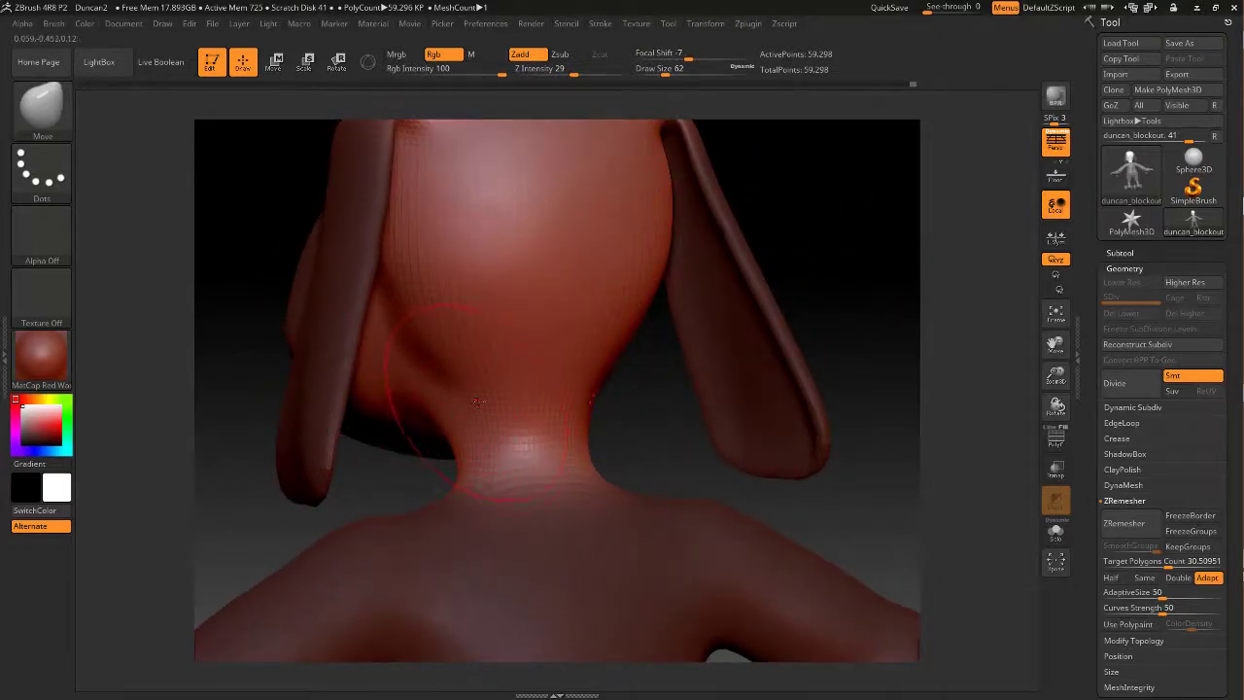
Shape the neck and its transition into the head with the Move brush and smooth it
mouse_move(647, 414)
left_mouse_down()
mouse_move(554, 410)
mouse_move(647, 412)
mouse_move(544, 403)
mouse_move(458, 371)
left_mouse_up()
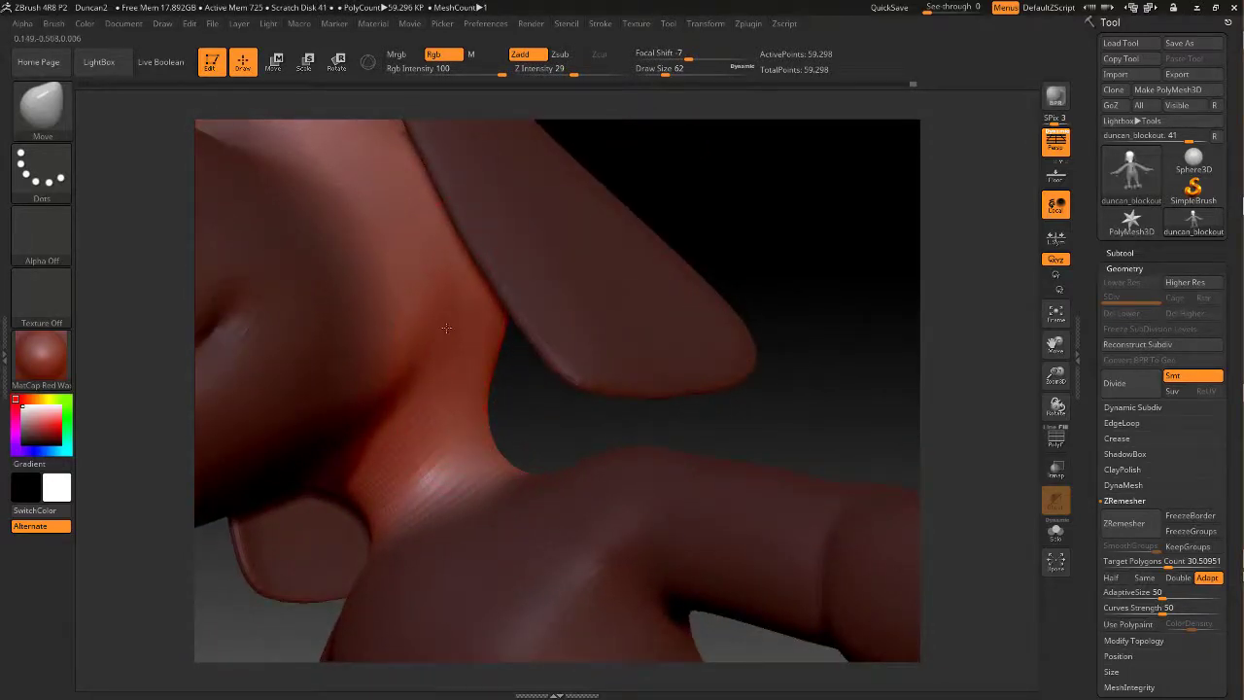
mouse_move(751, 211)
left_mouse_down()
mouse_move(731, 379)
mouse_move(714, 403)
mouse_move(734, 412)
mouse_move(686, 214)
mouse_move(710, 230)
mouse_move(711, 254)
left_mouse_up()
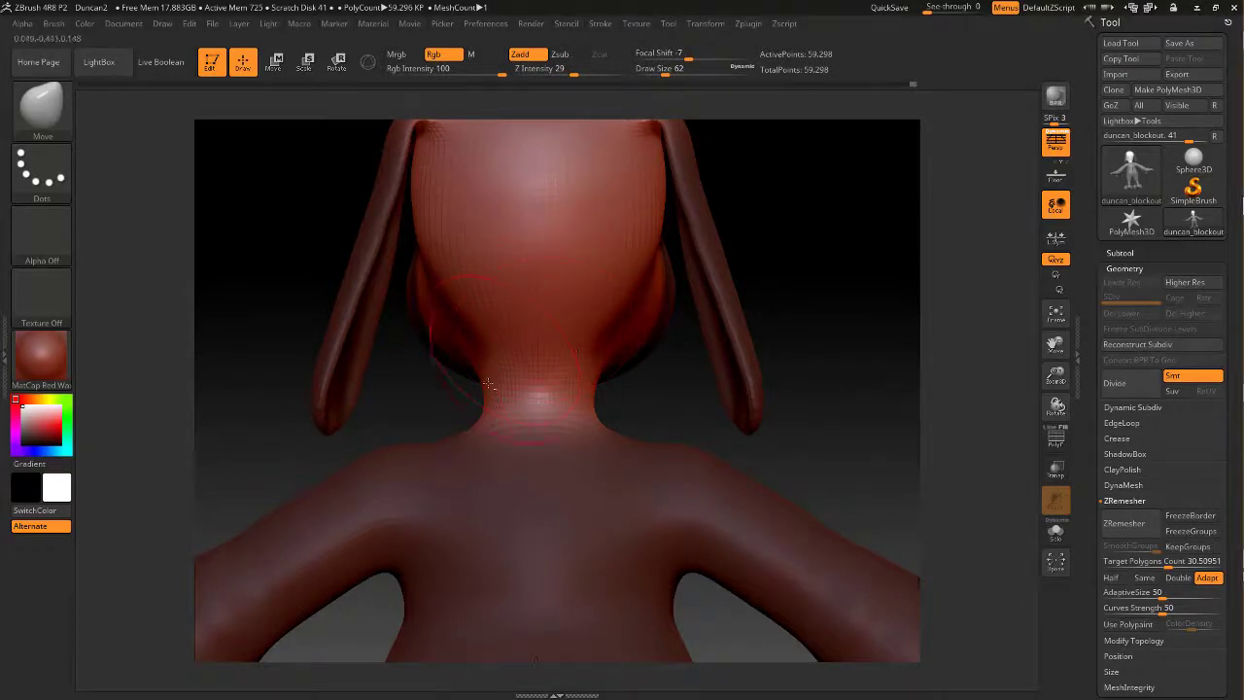
key("shift")
left_click_drag(495, 387, 550, 414, "shift")
left_click_drag(652, 365, 638, 427, "alt")
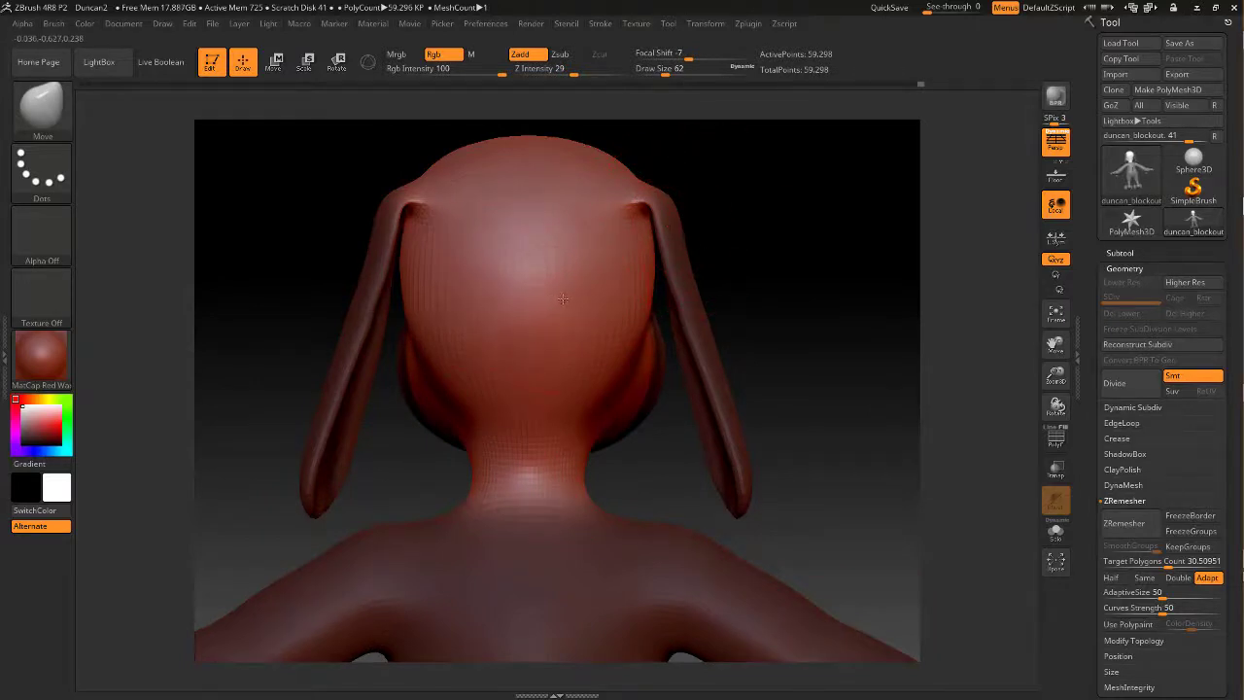
mouse_move(727, 188)
left_mouse_down()
mouse_move(660, 208)
mouse_move(735, 193)
mouse_move(727, 201)
left_mouse_up()
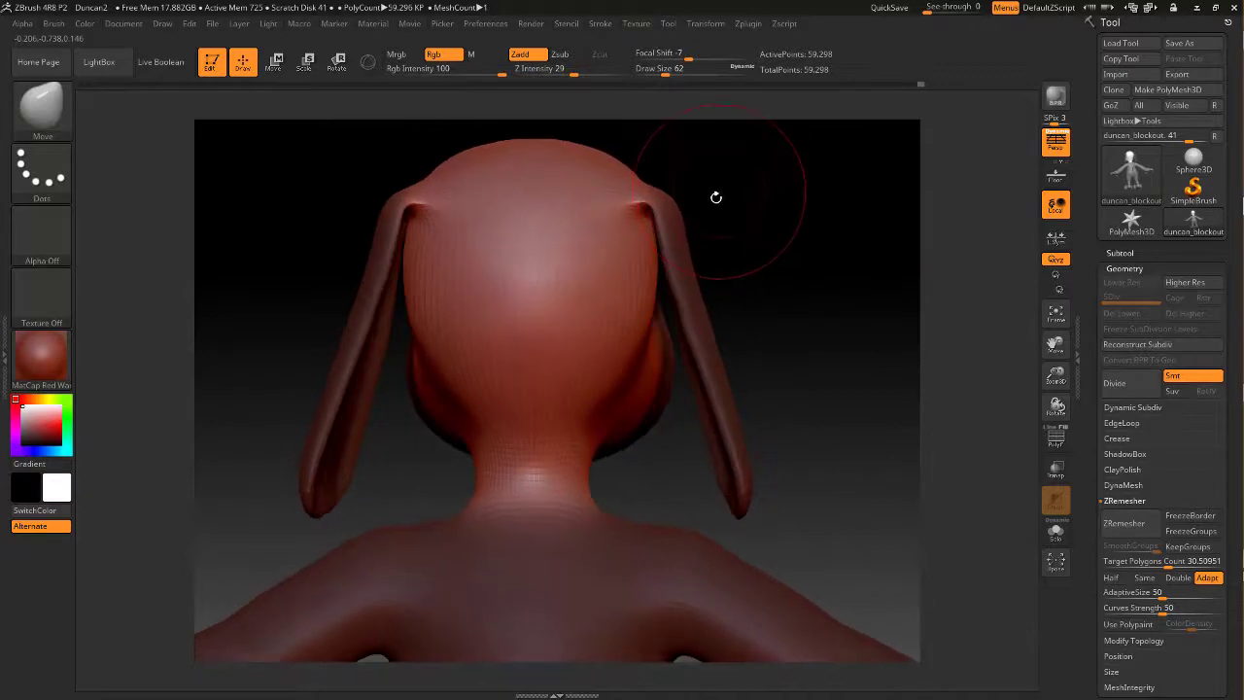
Clear the mask and smooth the lower end of the ear
mouse_move(804, 346)
left_mouse_down()
mouse_move(785, 275)
mouse_move(807, 355)
mouse_move(846, 280)
mouse_move(806, 275)
mouse_move(788, 288)
mouse_move(696, 273)
mouse_move(780, 283)
mouse_move(388, 348)
mouse_move(356, 325)
mouse_move(439, 392)
mouse_move(416, 350)
left_mouse_up()
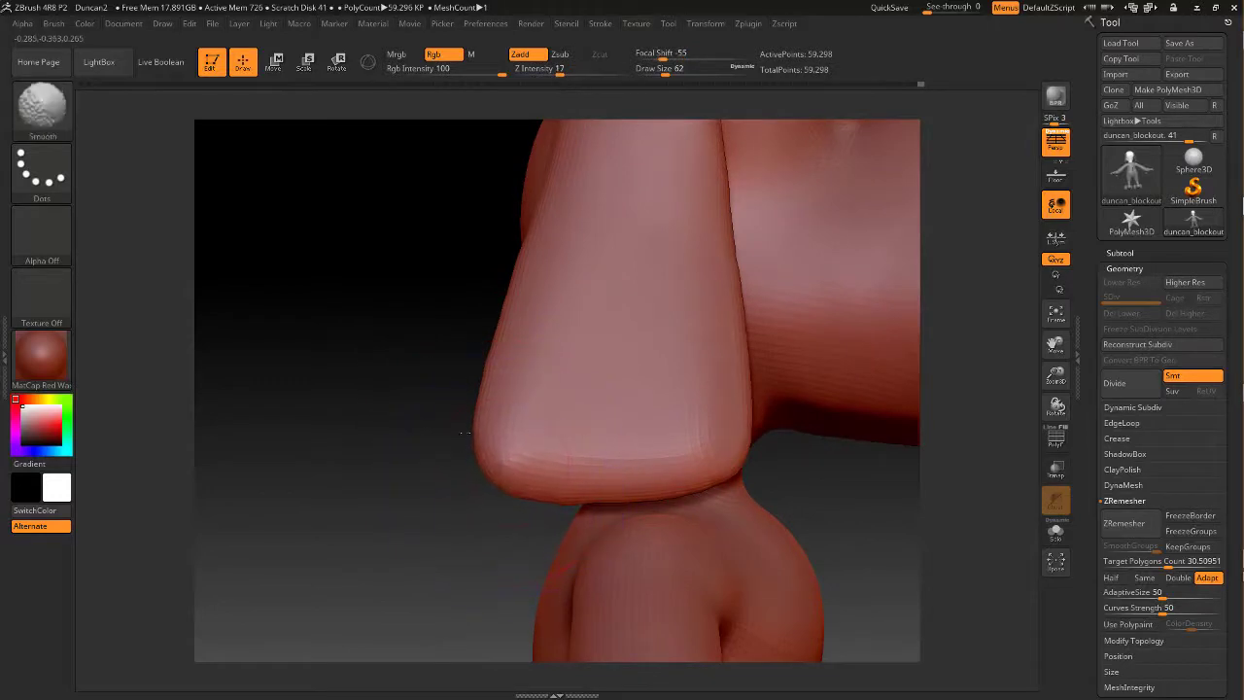
left_click_drag(573, 535, 495, 535)
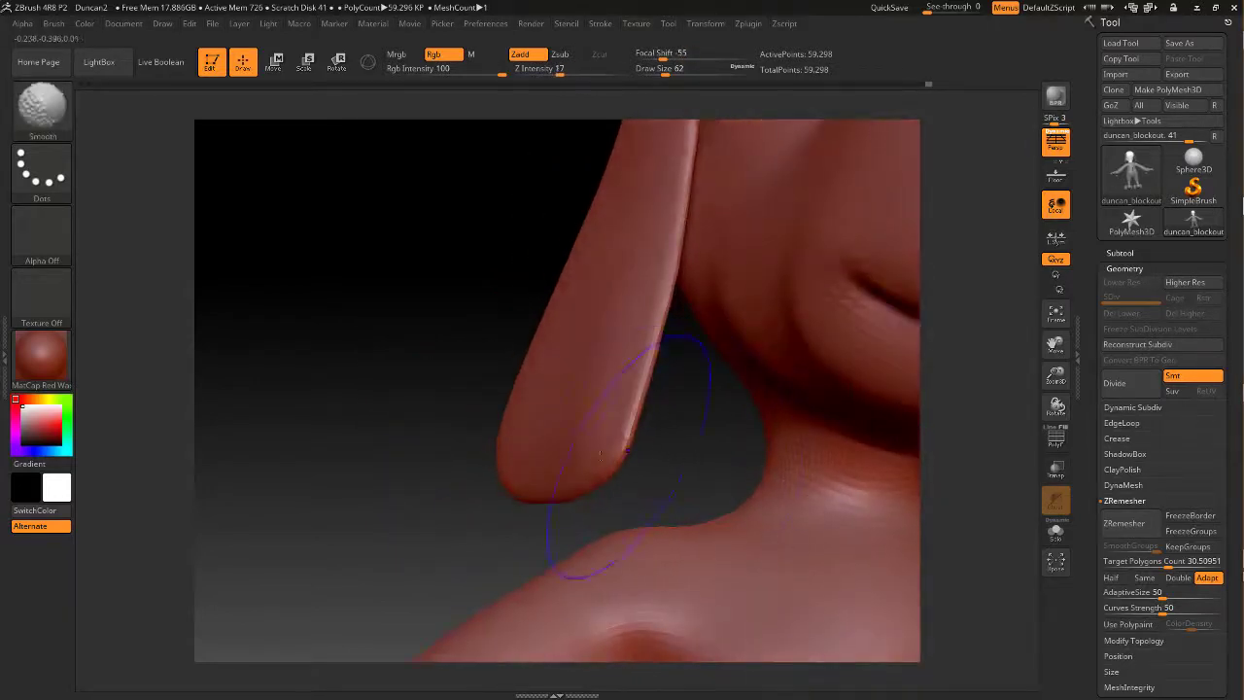
left_click_drag(421, 355, 571, 394)
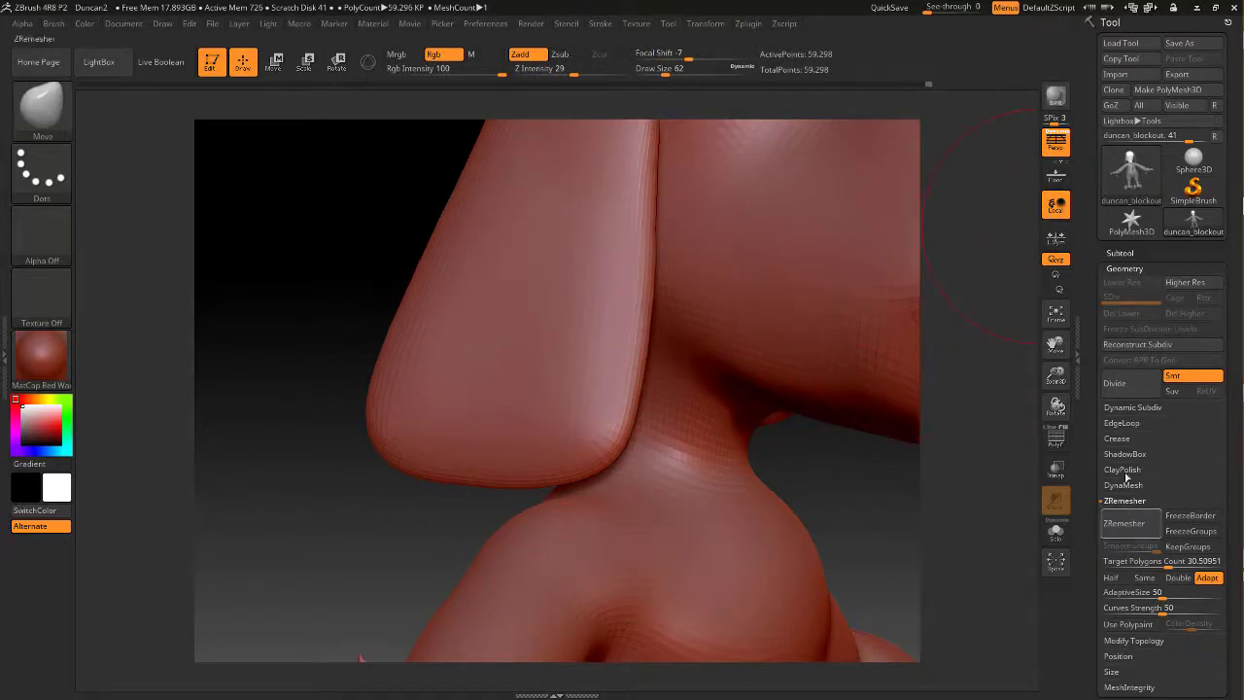
mouse_move(331, 290)
left_mouse_down()
mouse_move(336, 266)
mouse_move(385, 272)
mouse_move(392, 246)
mouse_move(322, 242)
mouse_move(320, 230)
left_mouse_up()
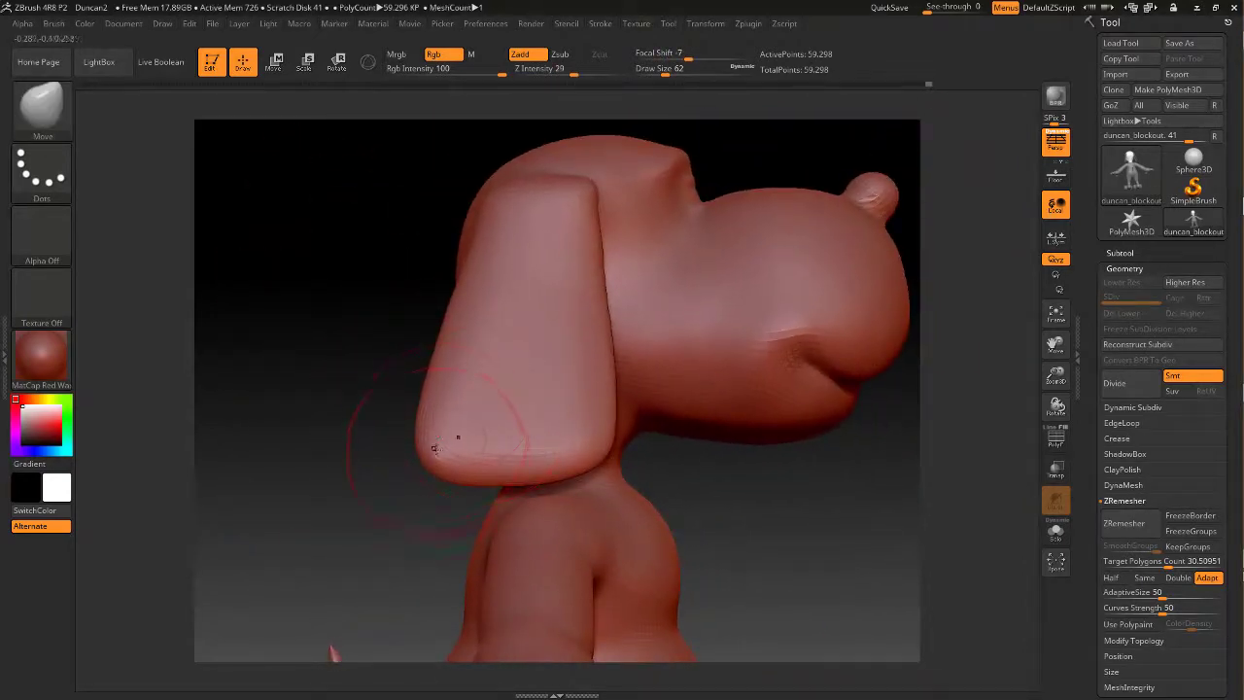
Round the lower rear corner of the ear with the Move brush and smooth the ear's outline
left_click_drag(444, 449, 503, 393)
left_click_drag(444, 433, 429, 391, "shift")
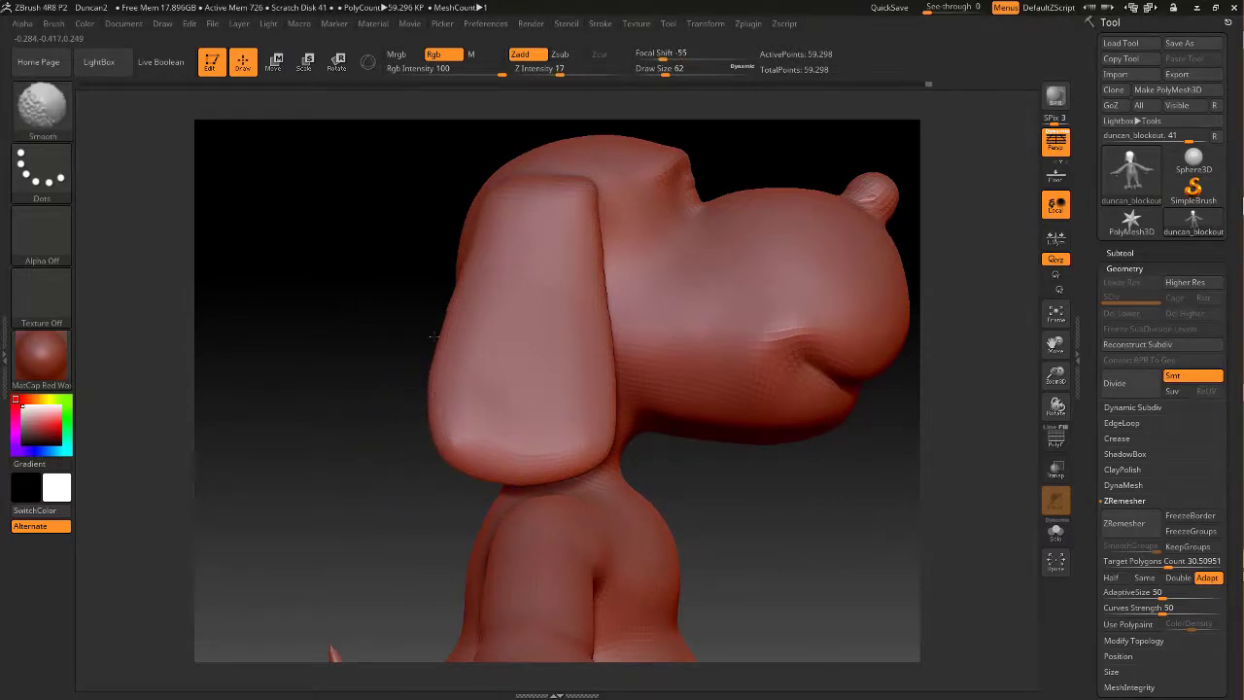
left_click_drag(455, 279, 447, 269, "shift")
mouse_move(451, 417)
left_mouse_down("shift")
mouse_move(439, 439)
mouse_move(449, 447)
left_mouse_up("shift")
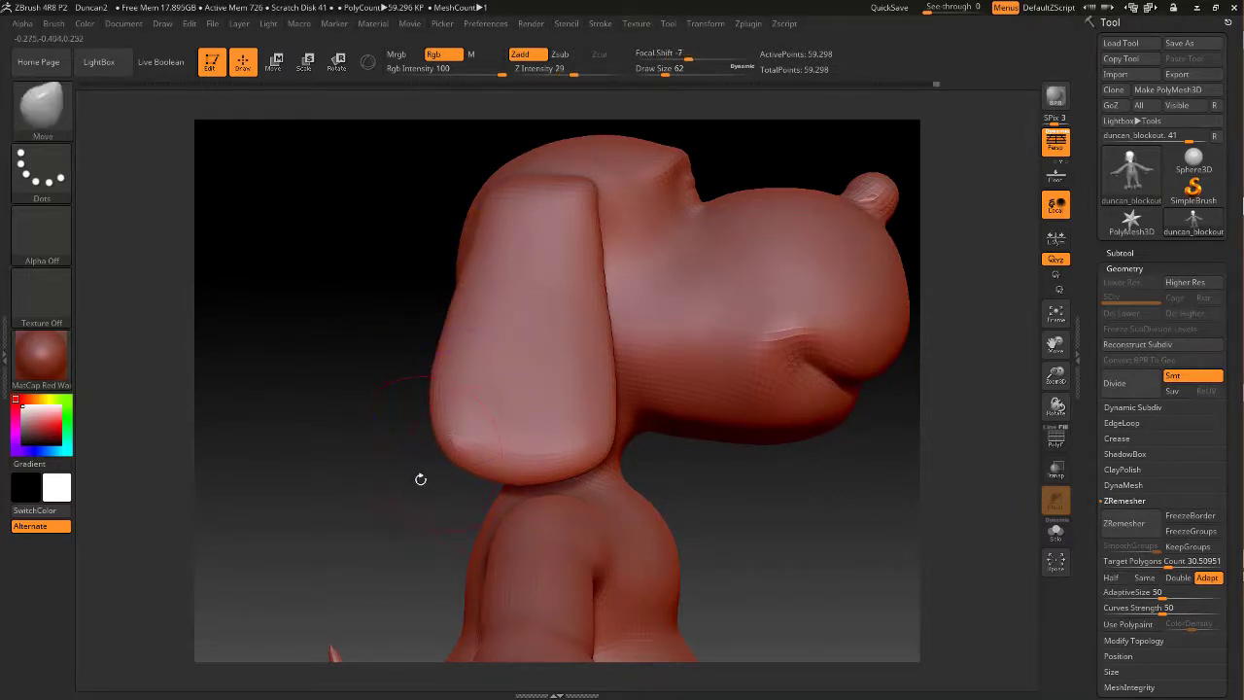
left_click_drag(592, 429, 581, 441, "shift")
left_click_drag(471, 429, 486, 429, "shift")
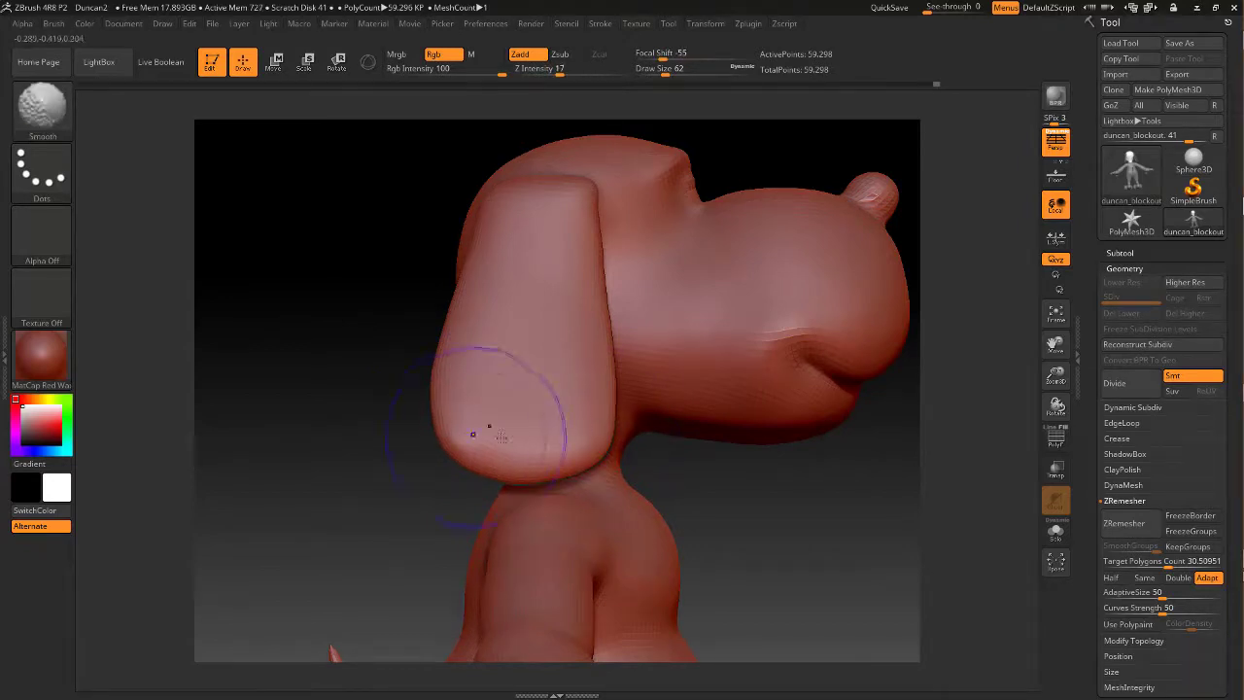
Smooth the joint where the ear meets the back of the head with a draw size of 12
mouse_move(786, 503)
left_mouse_down()
mouse_move(810, 542)
mouse_move(828, 495)
left_mouse_up()
left_click_drag(654, 237, 761, 392, "alt")
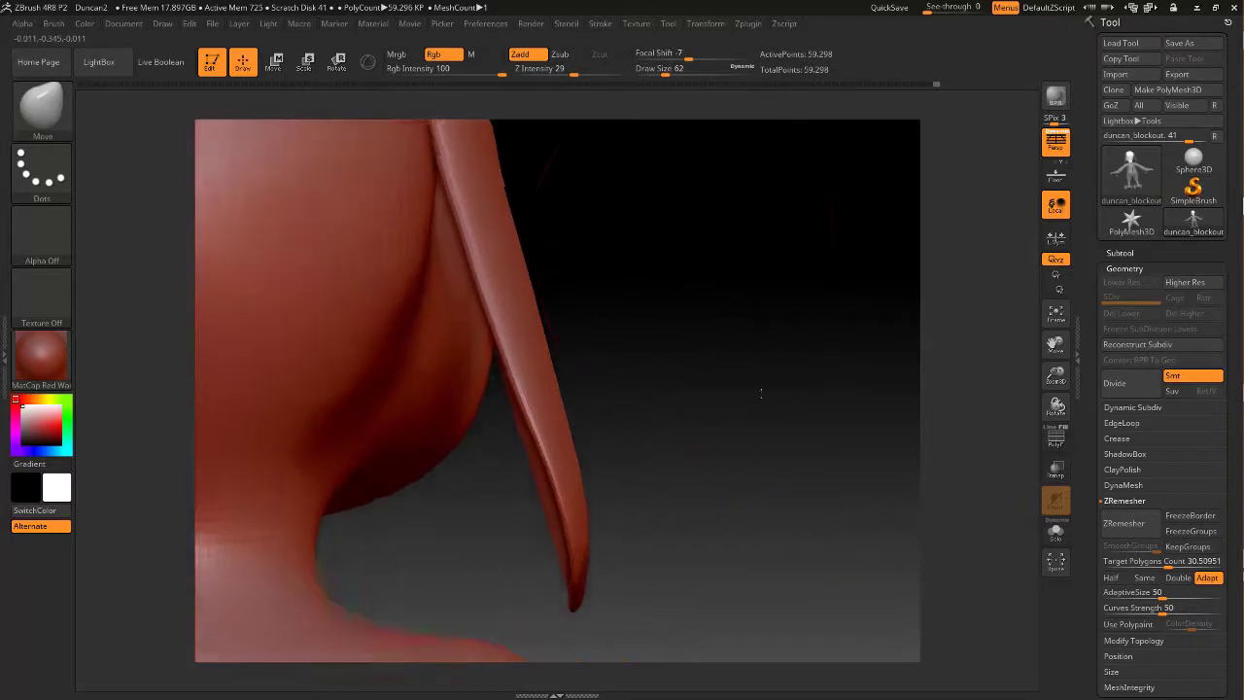
left_click_drag(731, 195, 746, 398, "alt")
key("space")
left_click_drag(666, 268, 637, 262)
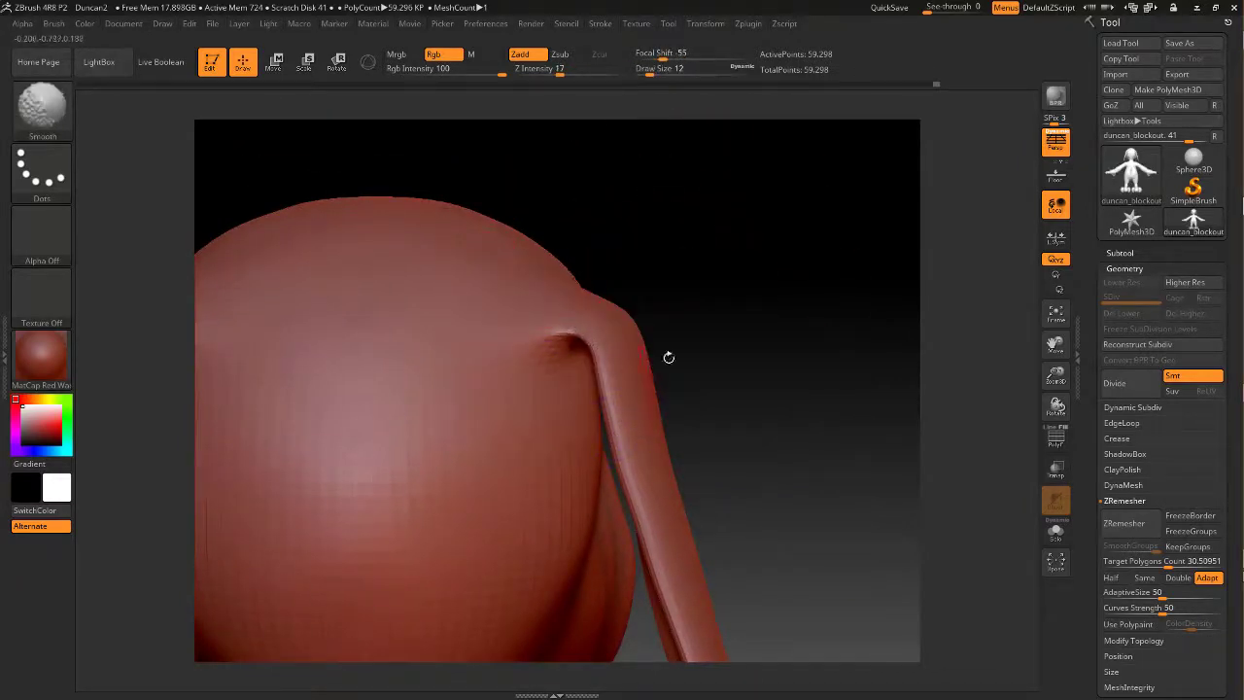
mouse_move(769, 283)
left_mouse_down("alt")
mouse_move(739, 261)
mouse_move(777, 289)
mouse_move(766, 243)
mouse_move(739, 230)
mouse_move(680, 258)
left_mouse_up("alt")
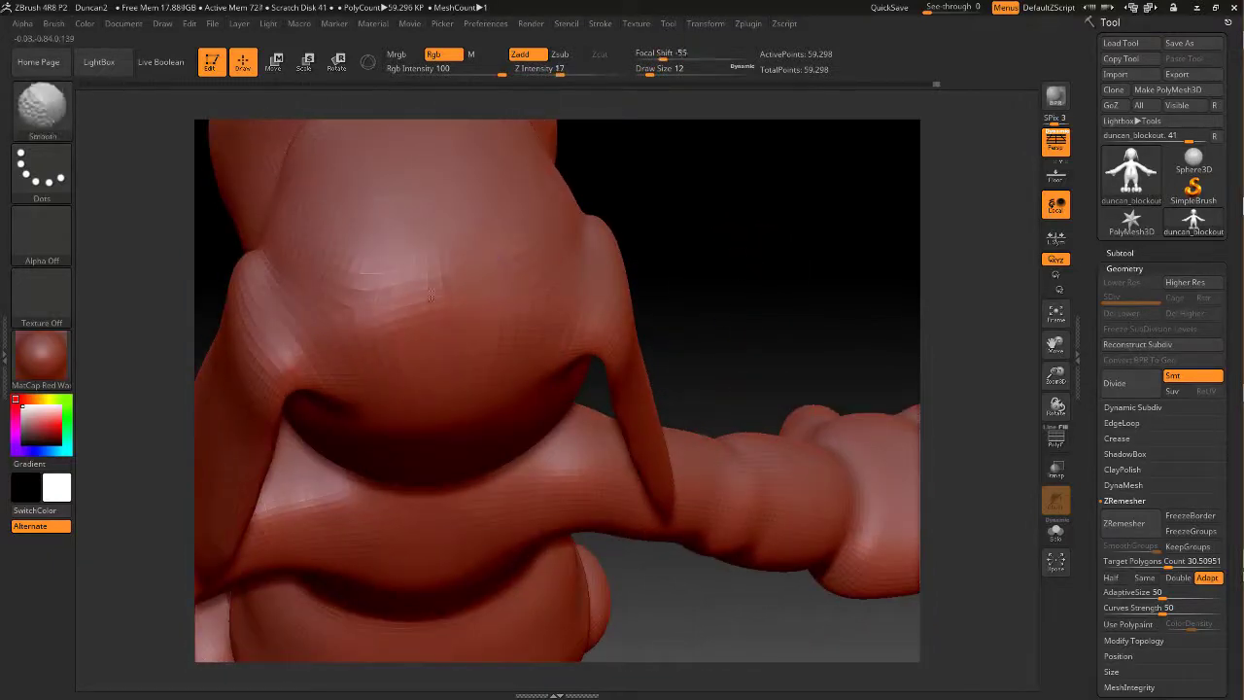
Smooth the uneven surface on top of the head with a draw size of 39
key("space")
left_click(487, 267)
left_click_drag(709, 157, 682, 234, "alt")
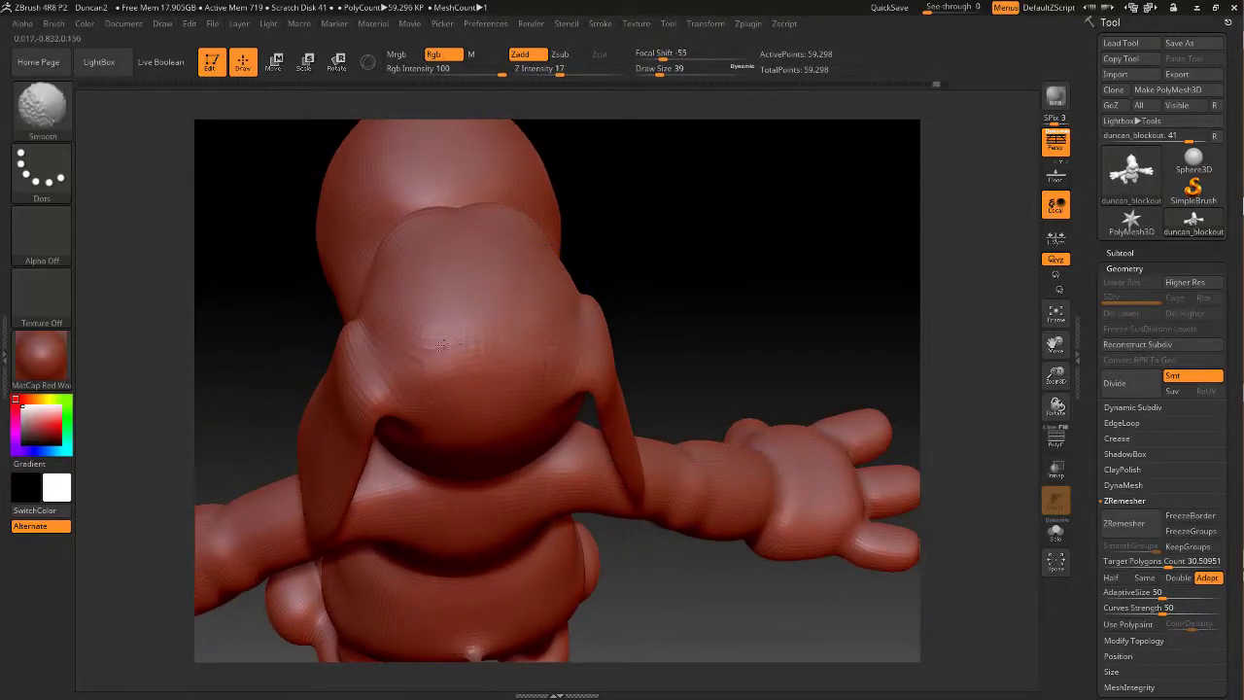
left_click_drag(442, 345, 453, 340, "shift")
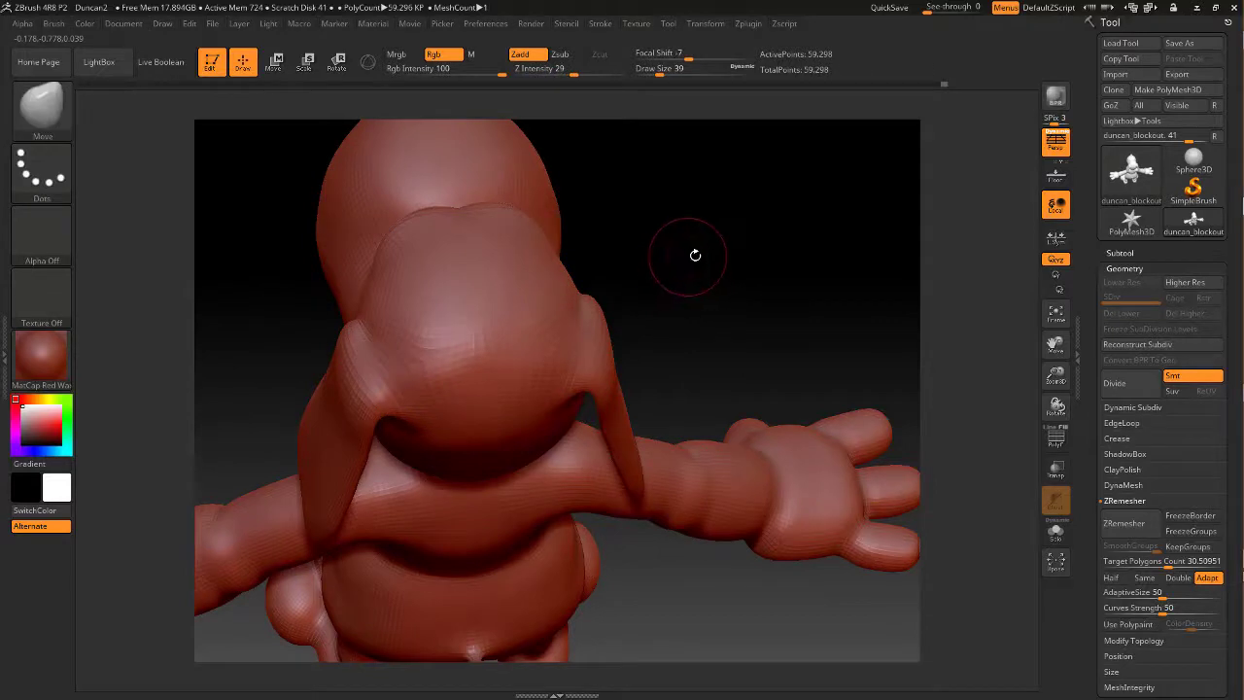
Soften the top and back of the head with a draw size of 59 and the Smooth brush's Z Intensity at 7
mouse_move(693, 255)
left_mouse_down("alt")
mouse_move(674, 211)
mouse_move(606, 238)
left_mouse_up("alt")
key("space")
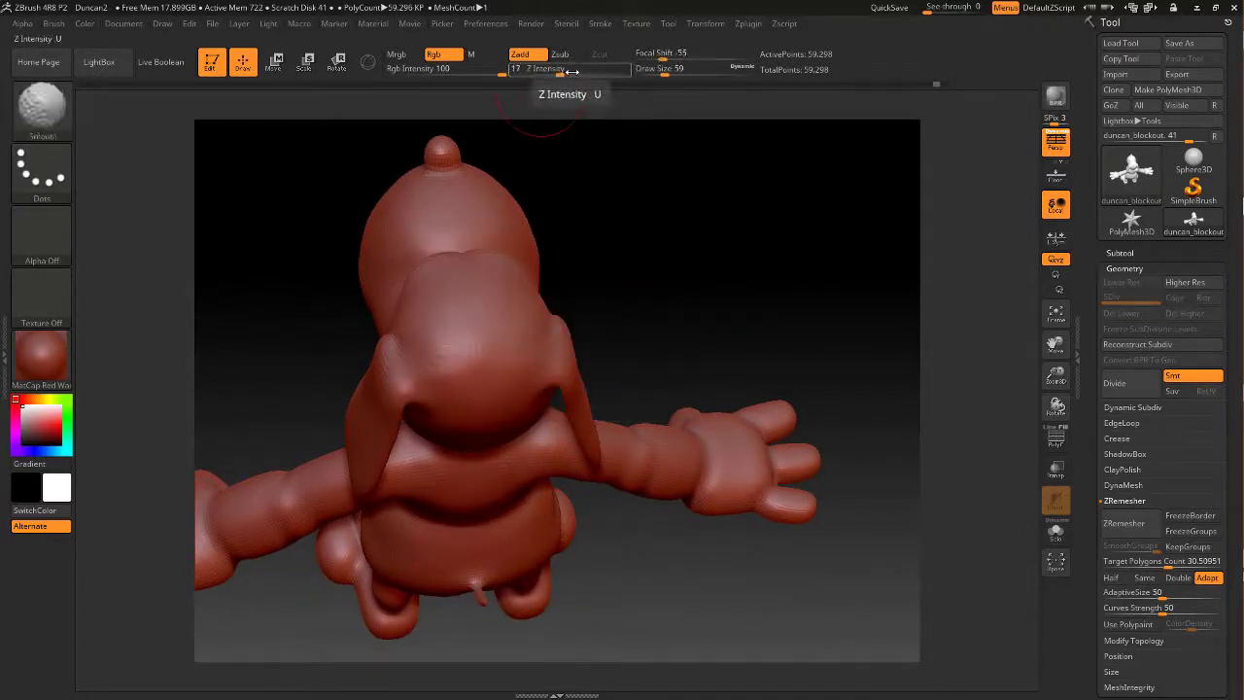
left_click_drag(560, 73, 543, 74, "shift")
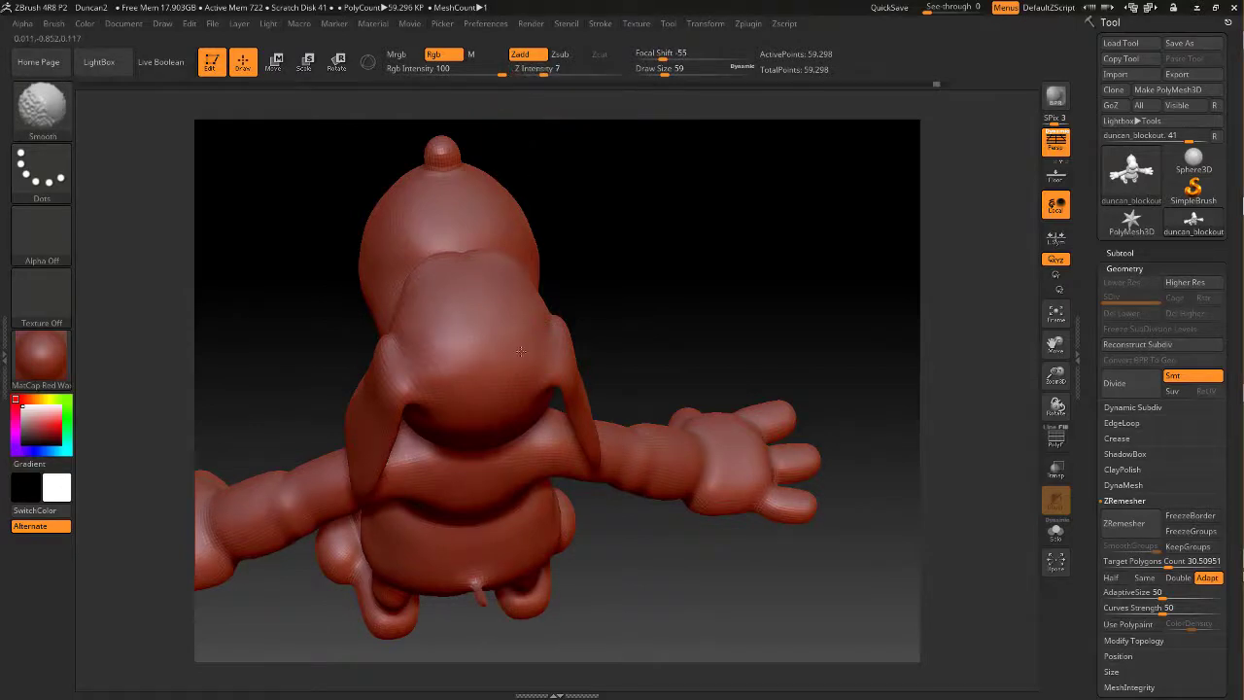
mouse_move(630, 344)
left_mouse_down()
mouse_move(672, 287)
mouse_move(646, 318)
left_mouse_up()
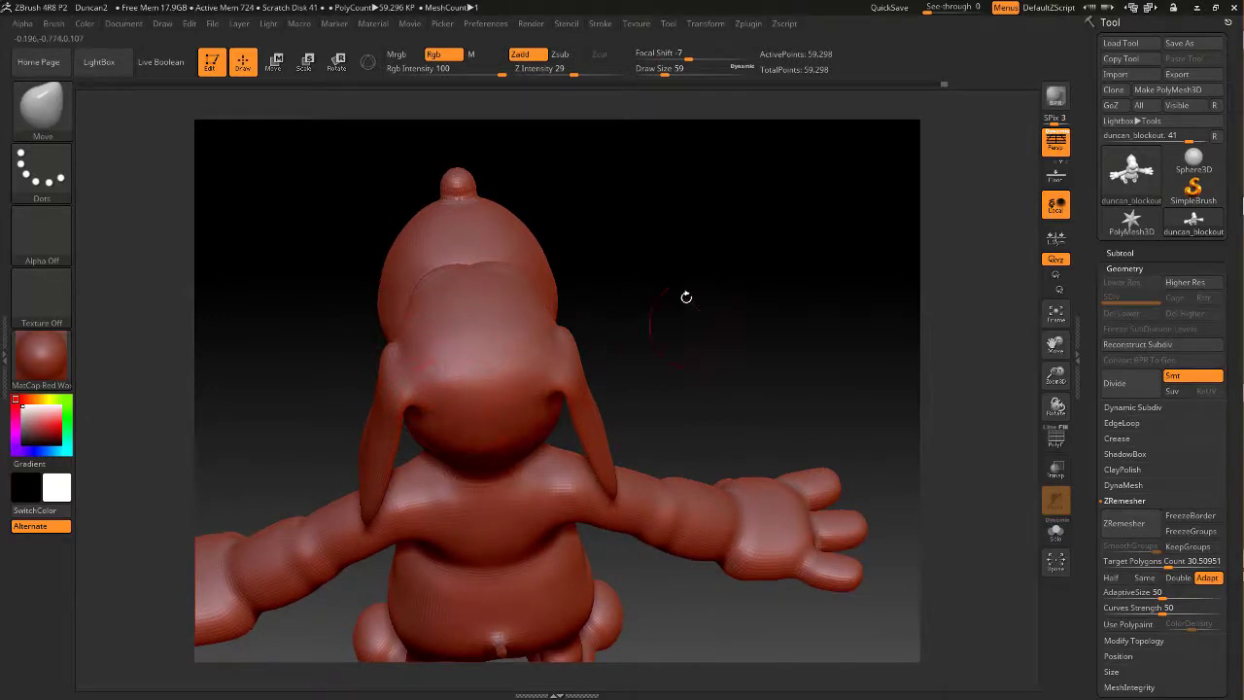
left_click_drag(686, 298, 681, 203)
left_click_drag(628, 297, 606, 326, "alt")
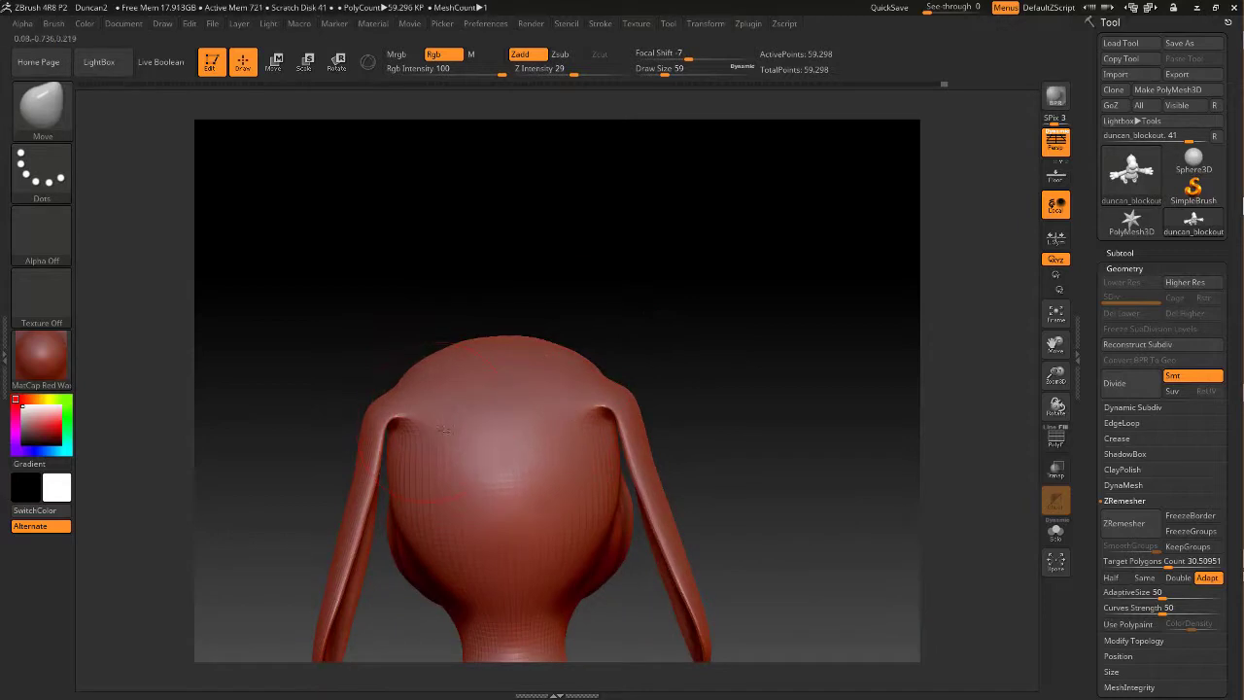
key("shift")
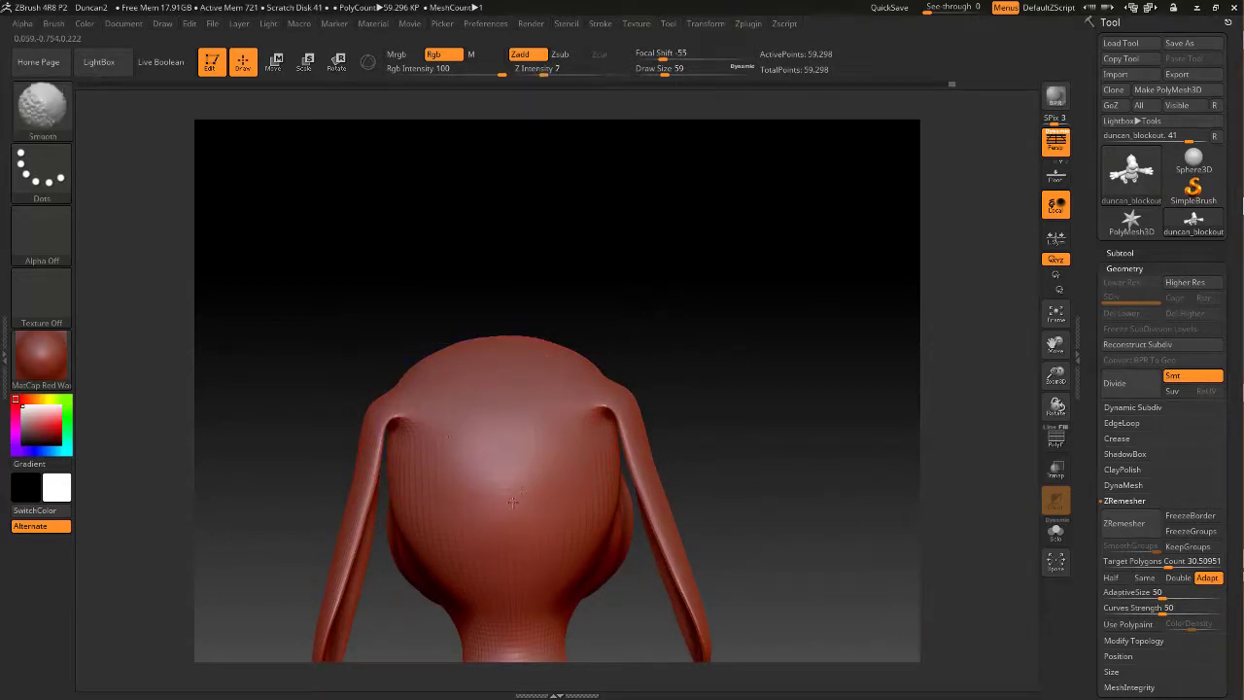
Lightly smooth the forearm, the wrist and the base of the thumb
mouse_move(681, 278)
left_mouse_down()
mouse_move(647, 266)
mouse_move(655, 281)
mouse_move(712, 258)
mouse_move(597, 184)
left_mouse_up()
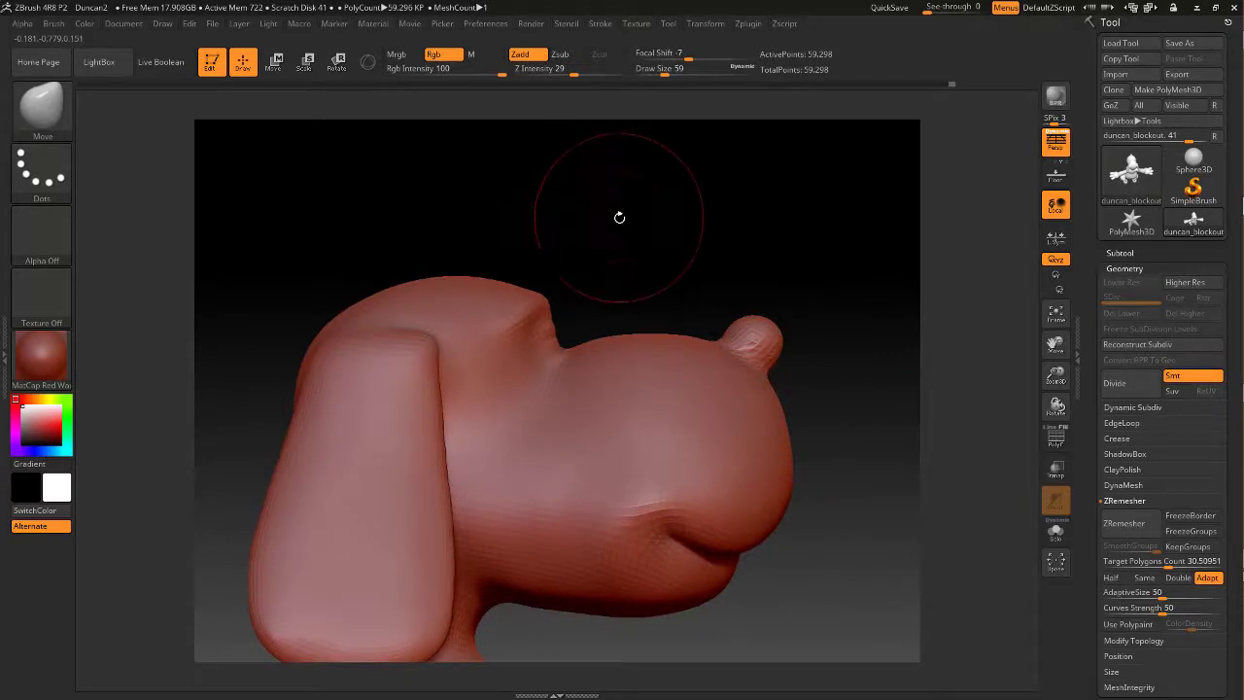
left_click_drag(690, 197, 719, 148, "alt")
left_click_drag(802, 163, 751, 180)
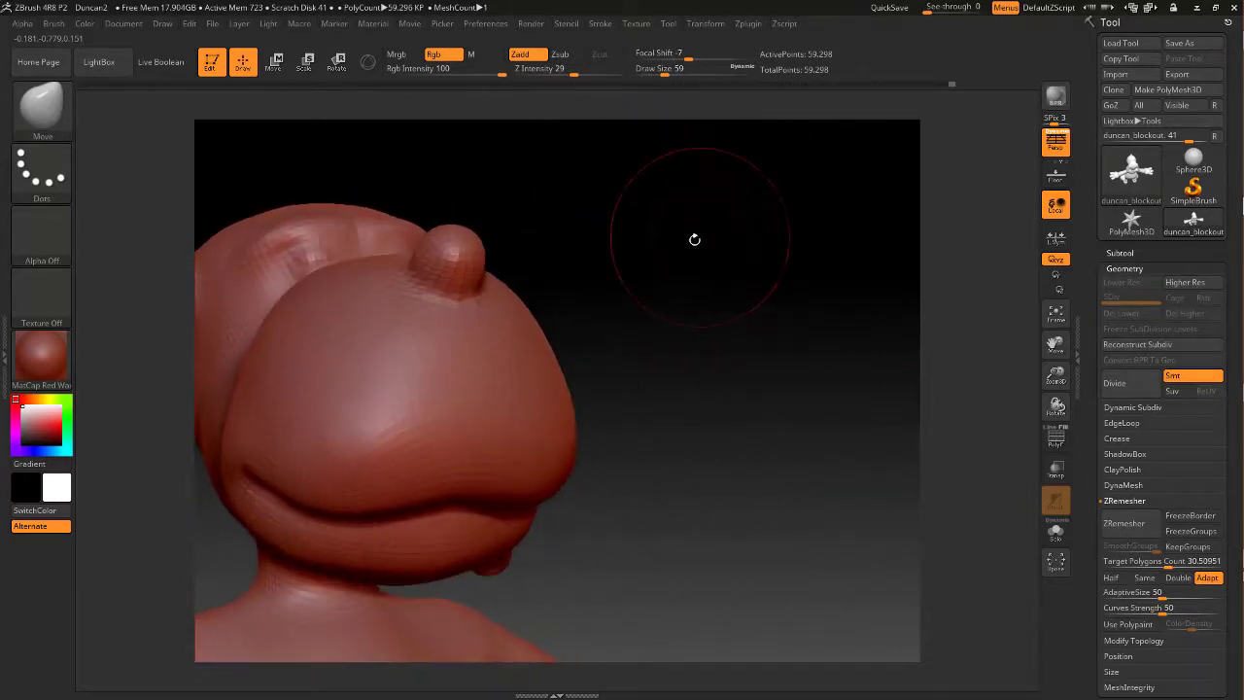
mouse_move(713, 239)
left_mouse_down()
mouse_move(744, 208)
mouse_move(713, 217)
mouse_move(739, 281)
mouse_move(760, 232)
mouse_move(760, 244)
mouse_move(709, 262)
mouse_move(745, 229)
left_mouse_up()
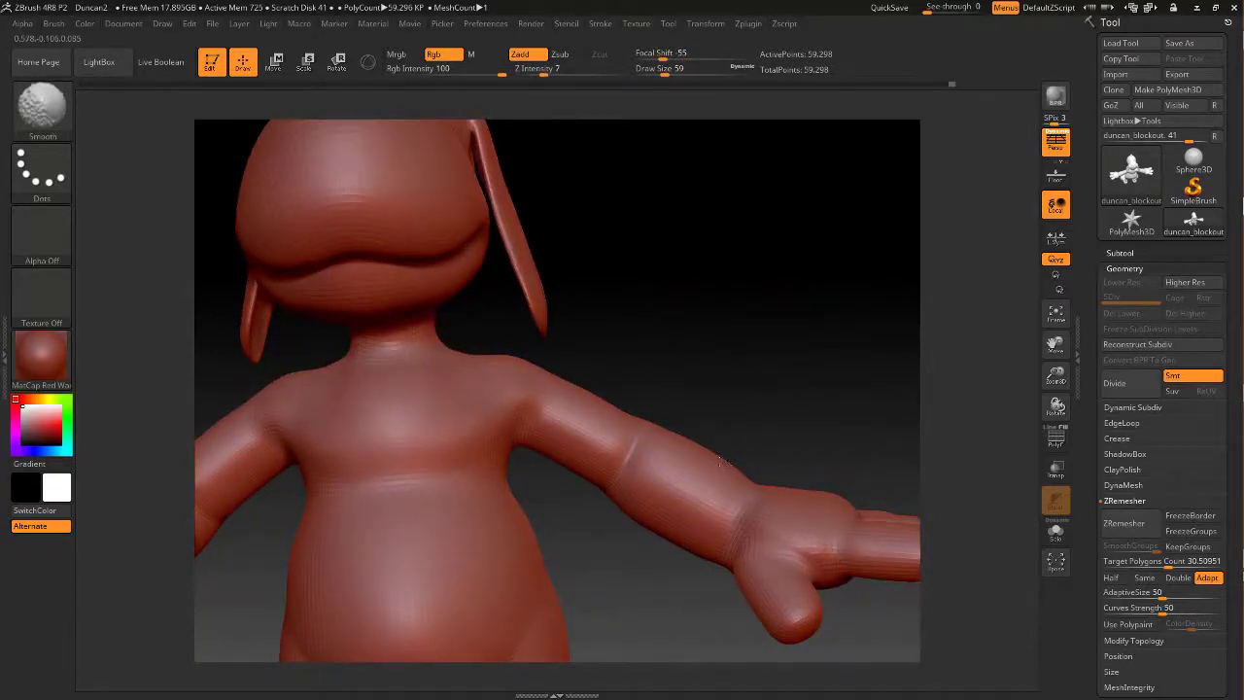
left_click_drag(741, 358, 725, 431)
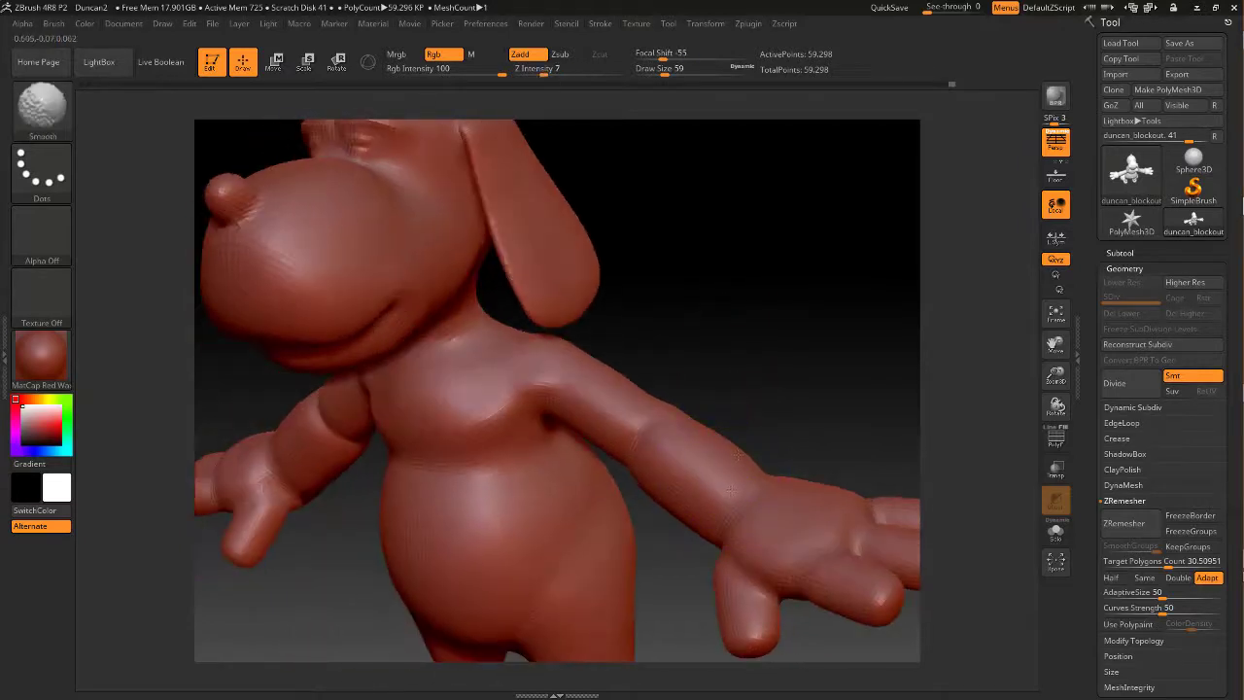
left_click_drag(719, 254, 759, 335)
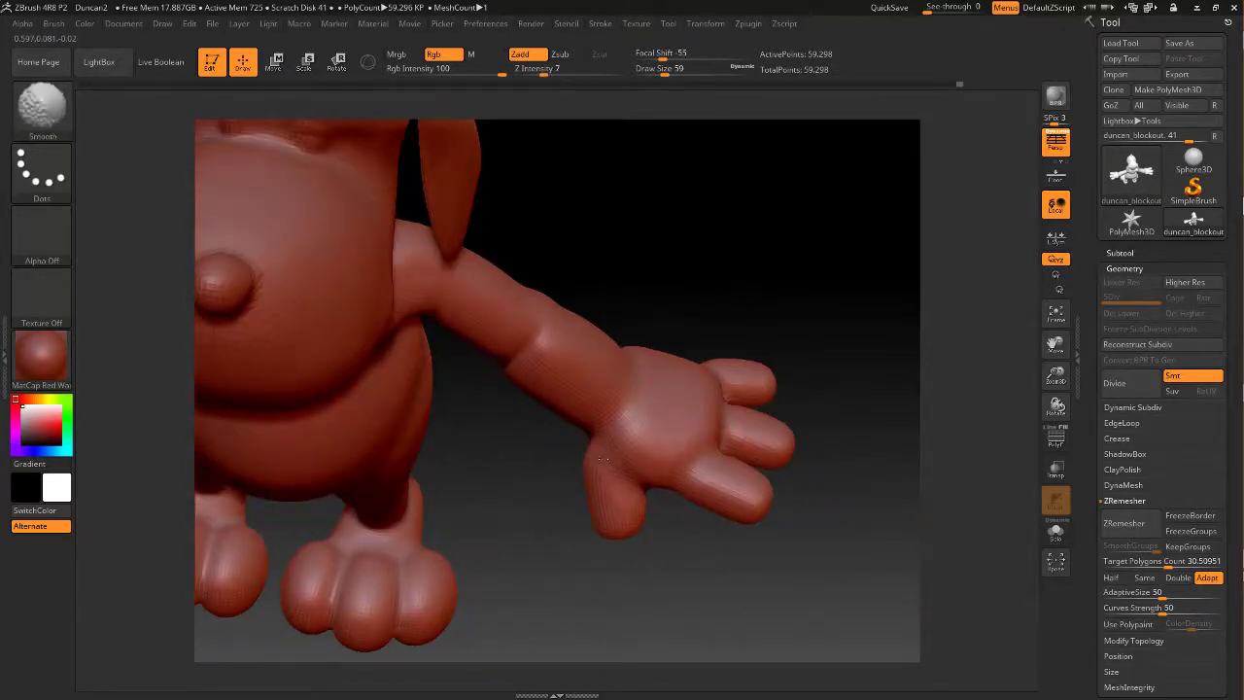
left_click_drag(707, 539, 748, 326)
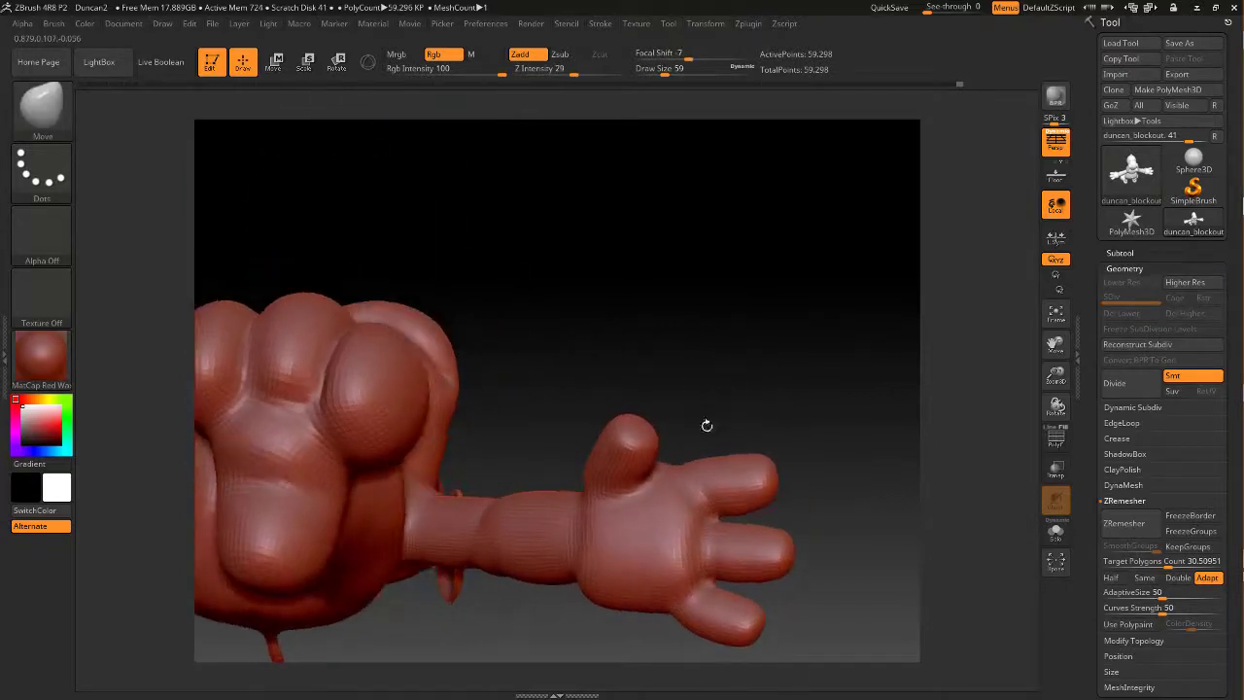
Mask the whole hand except the web between the index and middle fingers, refining the unmasked area with the lasso mask
mouse_move(757, 402)
left_mouse_down("alt")
mouse_move(683, 325)
mouse_move(781, 347)
mouse_move(797, 384)
left_mouse_up("alt")
left_click_drag(764, 309, 596, 330)
key("ctrl")
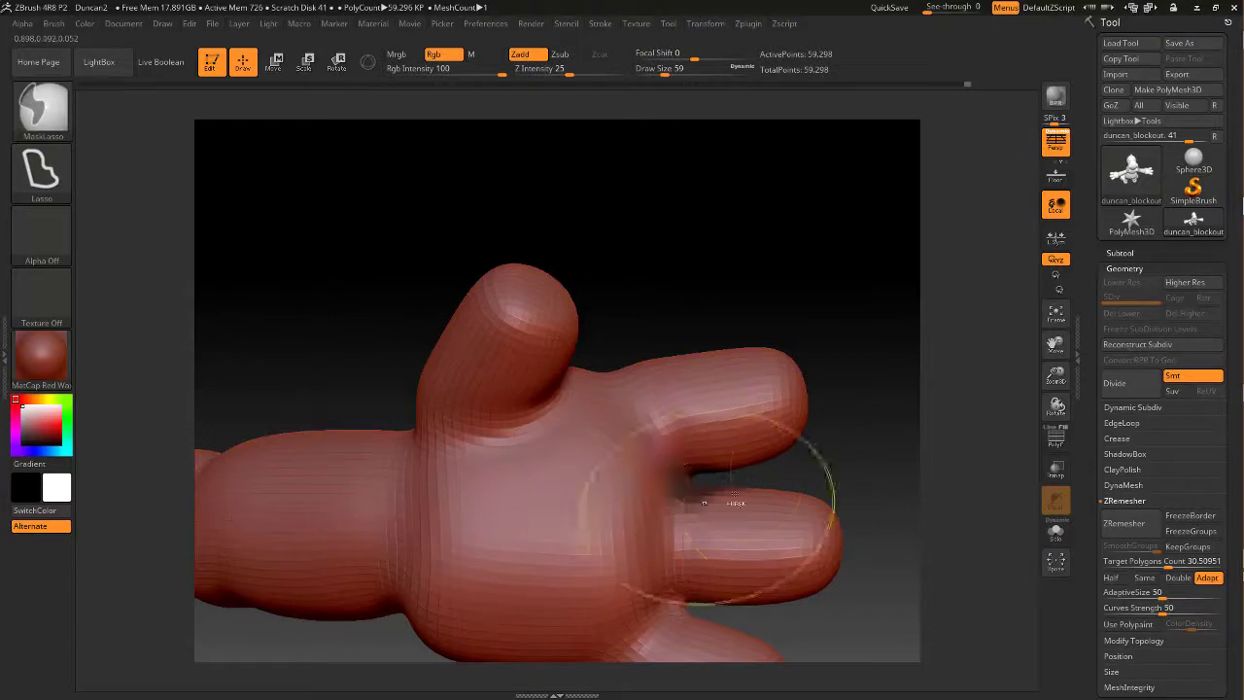
left_click_drag(873, 400, 902, 483, "ctrl")
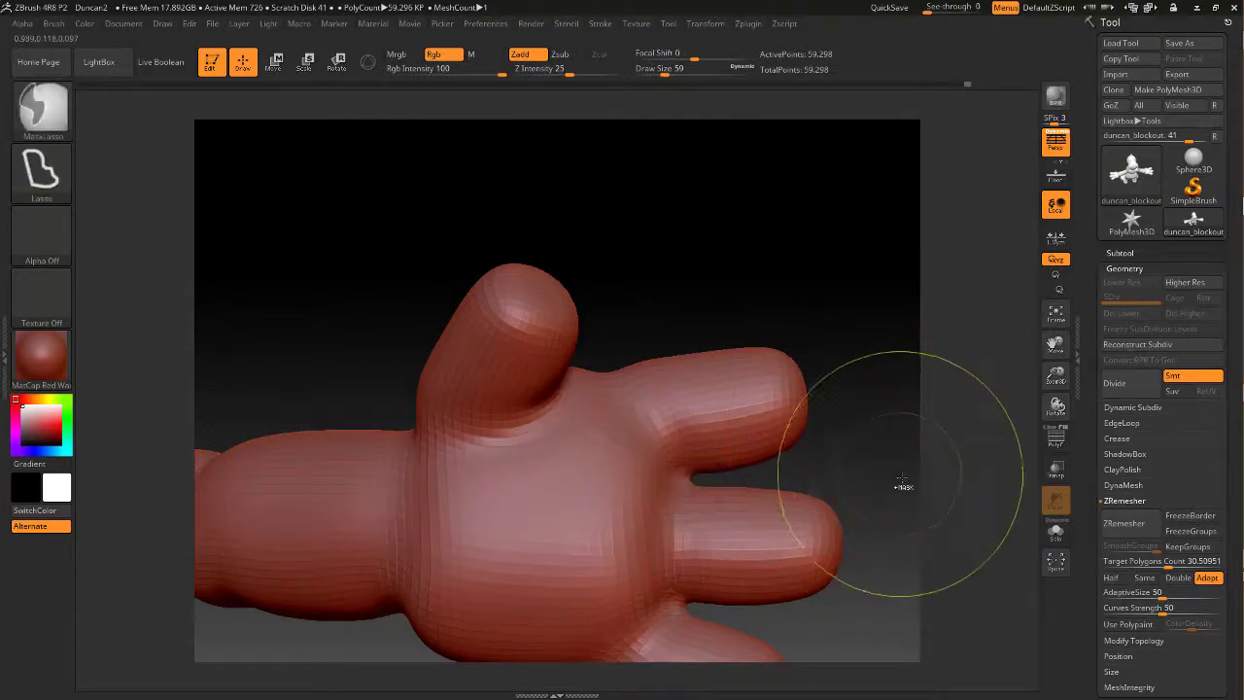
key("ctrl+z")
left_click(879, 397, "ctrl")
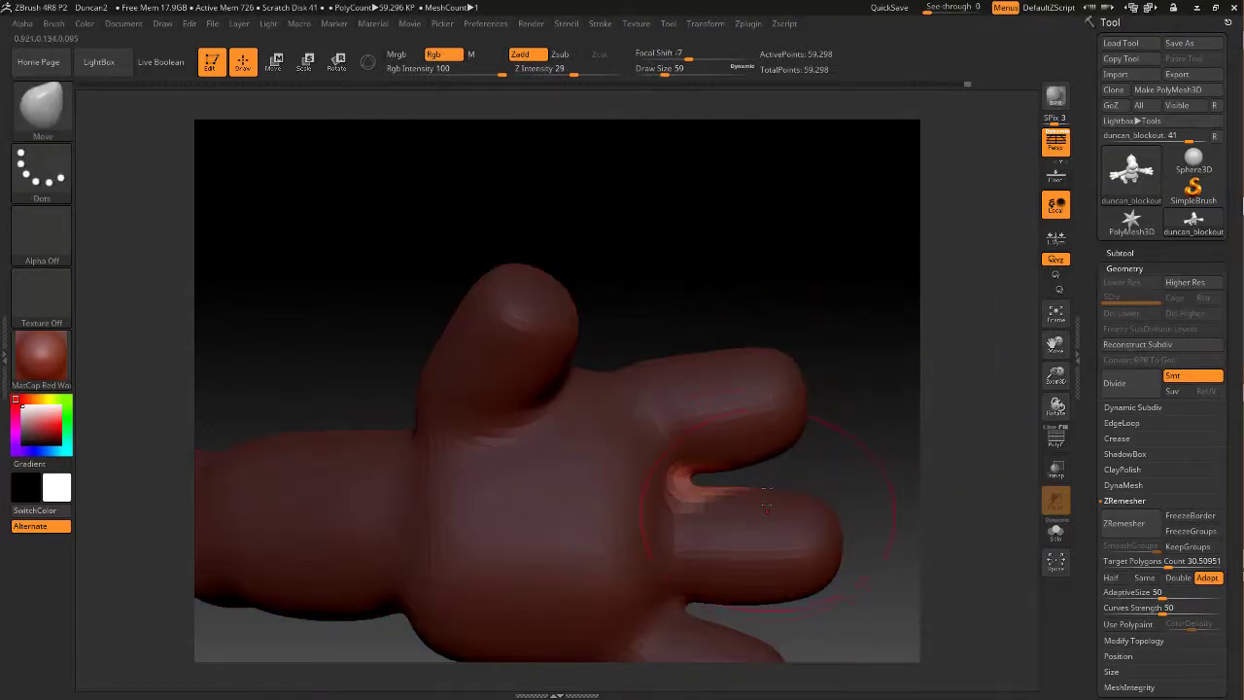
key("ctrl")
left_click_drag(699, 481, 781, 474, "ctrl")
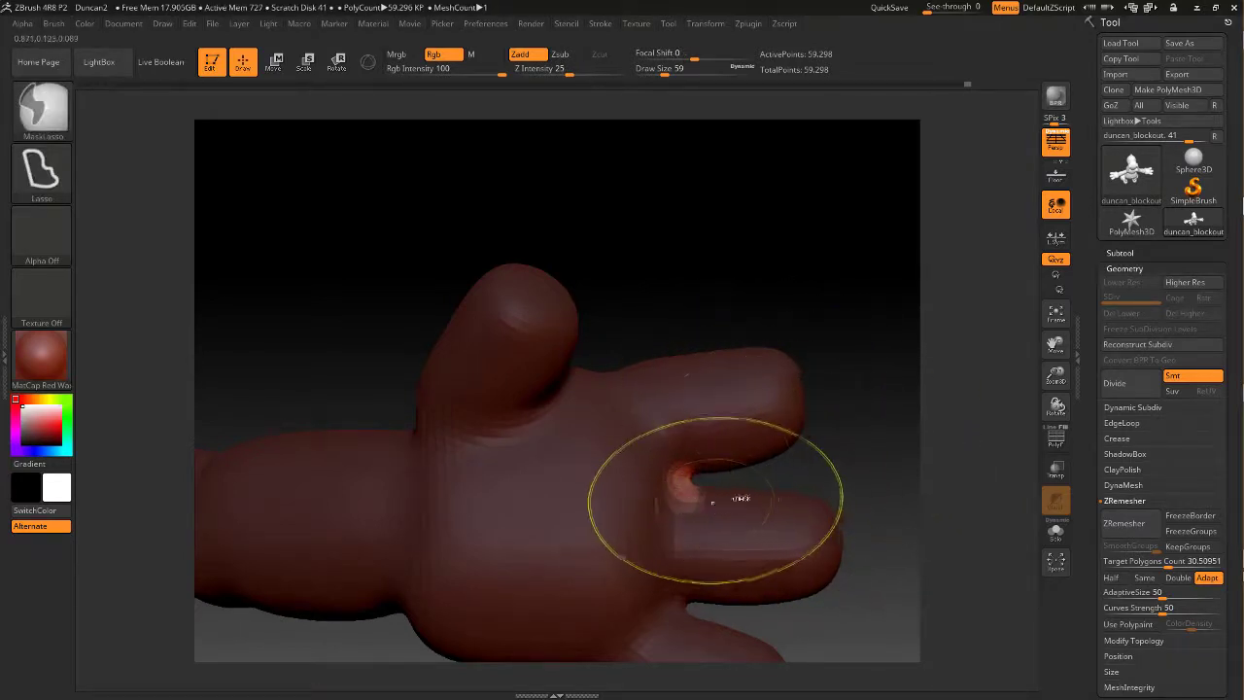
left_click_drag(678, 508, 727, 530, "ctrl")
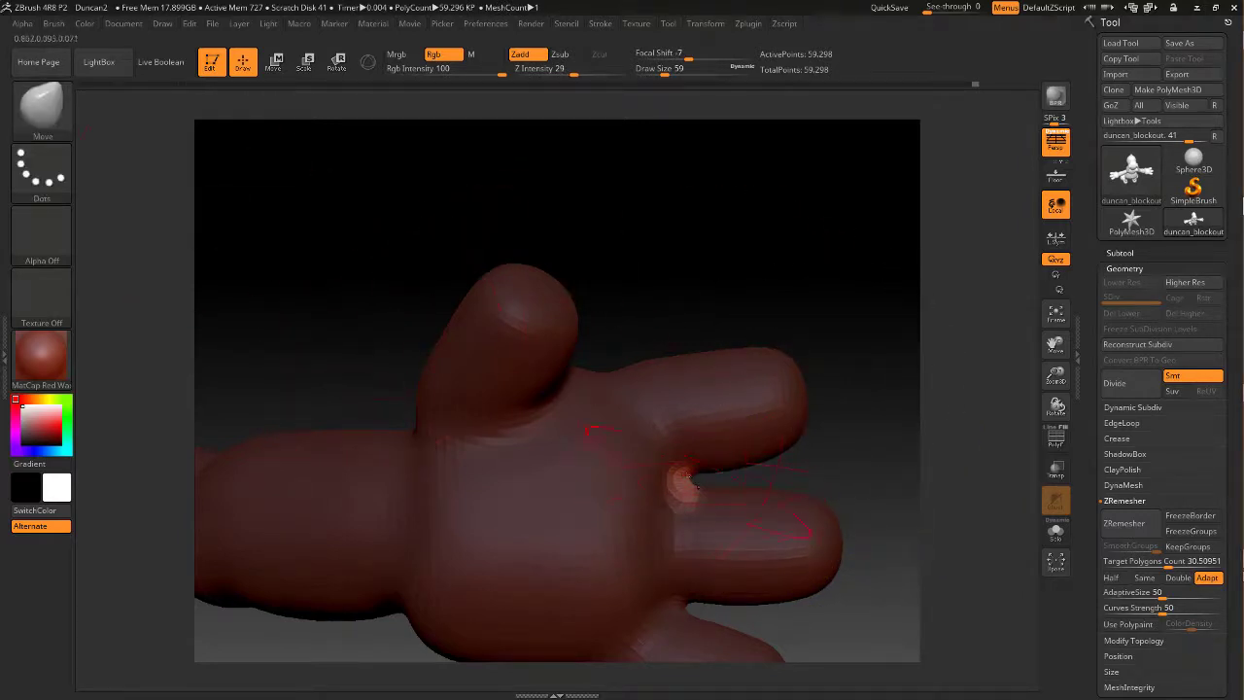
Reshape the unmasked web between the index and middle fingers with the Move brush and clear the mask
left_click_drag(858, 421, 868, 408, "shift")
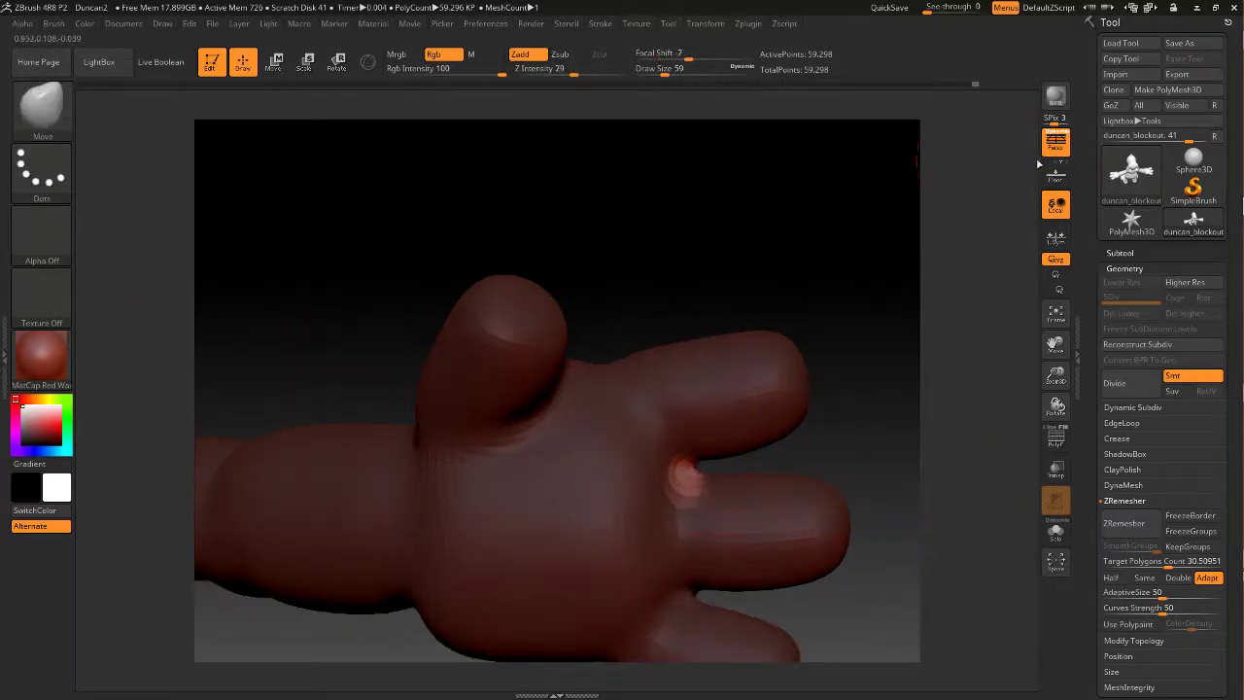
mouse_move(813, 459)
left_mouse_down()
mouse_move(847, 412)
mouse_move(812, 455)
left_mouse_up()
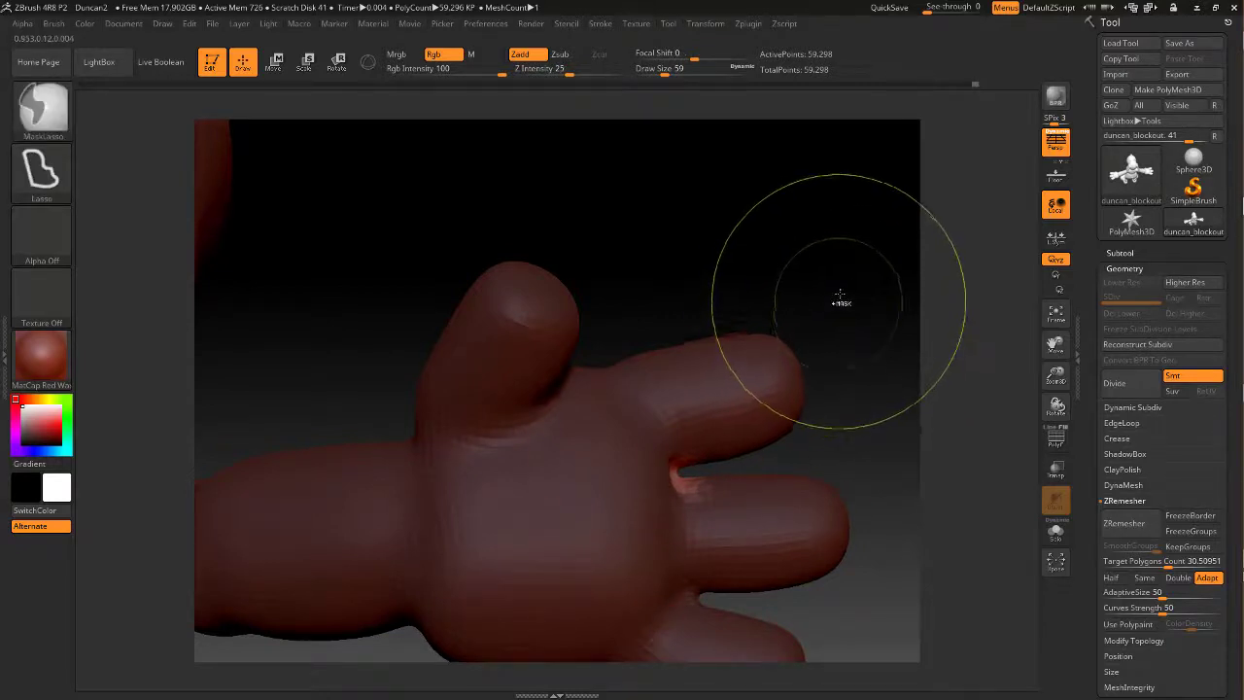
mouse_move(842, 295)
left_mouse_down()
mouse_move(868, 411)
mouse_move(738, 406)
mouse_move(785, 401)
mouse_move(767, 404)
left_mouse_up()
Smooth the web between the index and middle fingers from both sides of the hand with a draw size of 12
key("space")
left_click_drag(689, 421, 674, 421)
left_click_drag(669, 473, 659, 469, "shift")
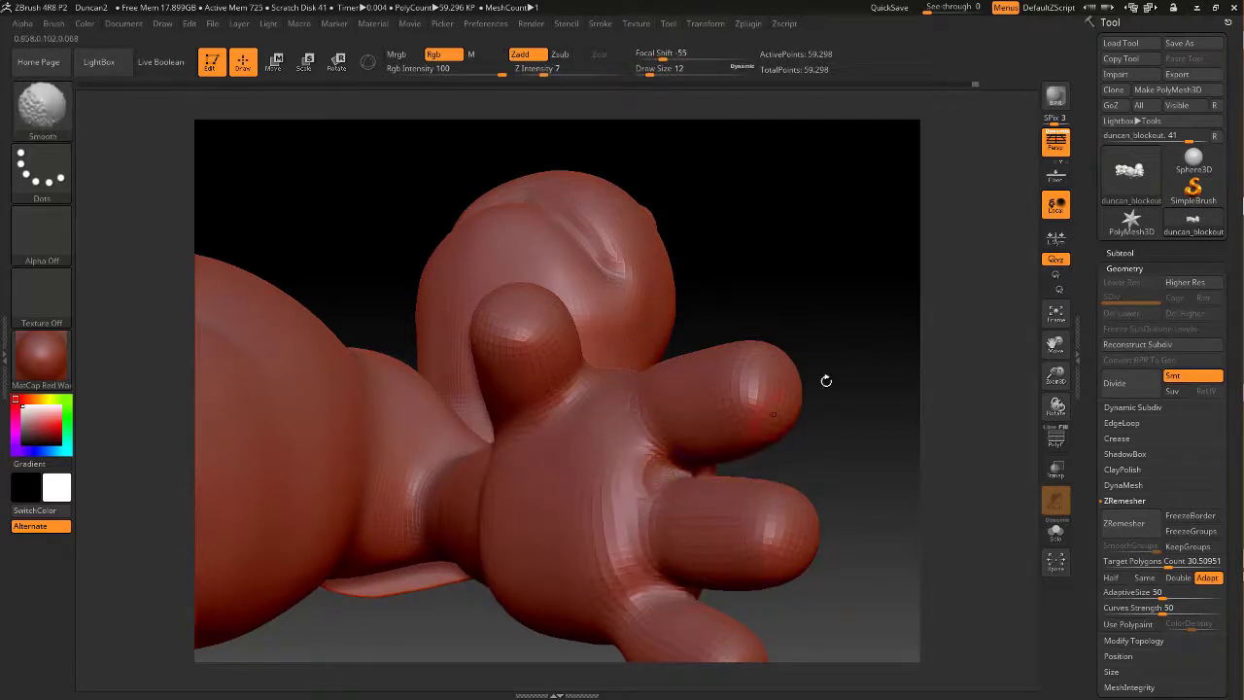
left_click_drag(825, 381, 649, 393)
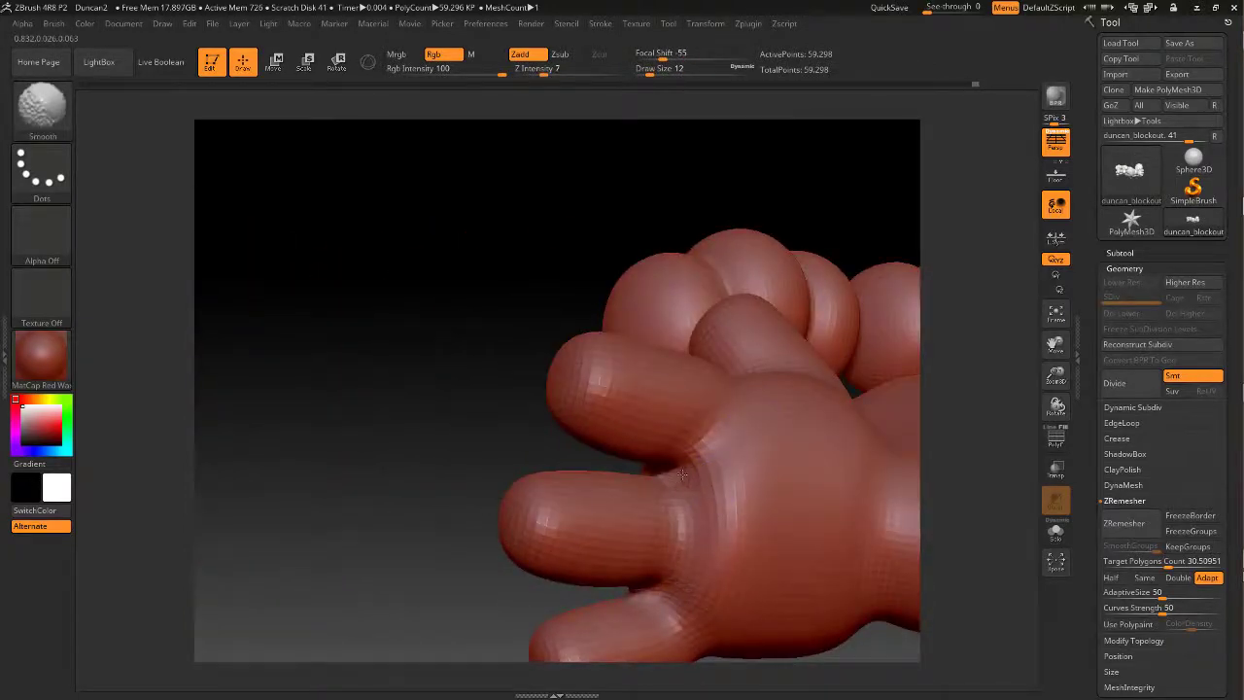
left_click_drag(480, 433, 661, 430)
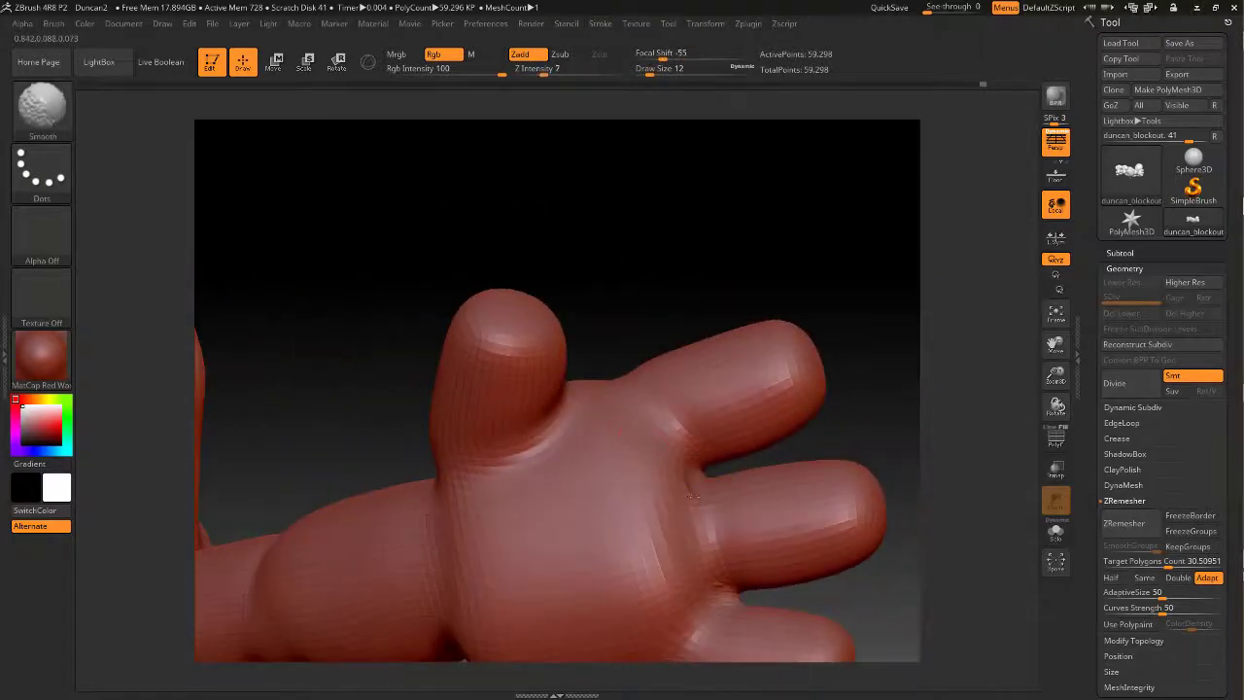
mouse_move(861, 357)
left_mouse_down()
mouse_move(855, 317)
mouse_move(833, 321)
left_mouse_up()
Mask the hand except the web between the middle and outermost fingers, trimming the unmasked area with the lasso mask
left_click_drag(843, 244, 849, 183, "alt")
left_click_drag(872, 270, 894, 263, "shift")
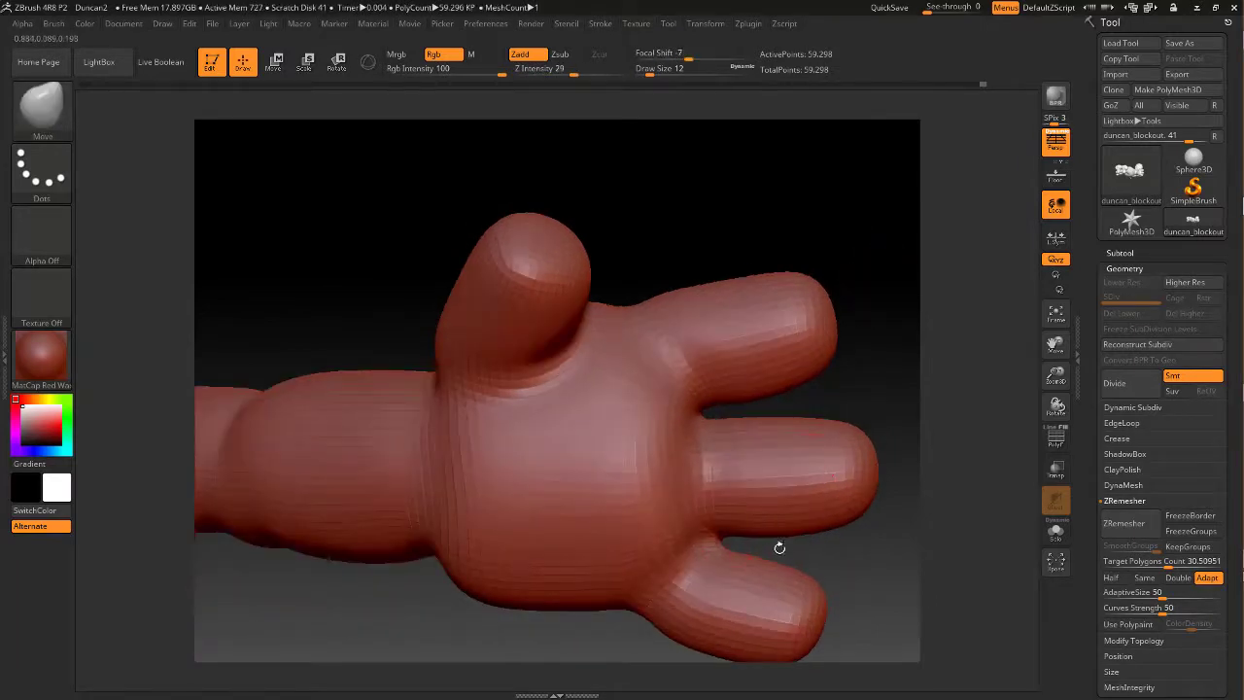
mouse_move(793, 546)
left_mouse_down("ctrl")
mouse_move(697, 526)
mouse_move(739, 555)
mouse_move(798, 562)
left_mouse_up("ctrl")
left_click(860, 558, "ctrl")
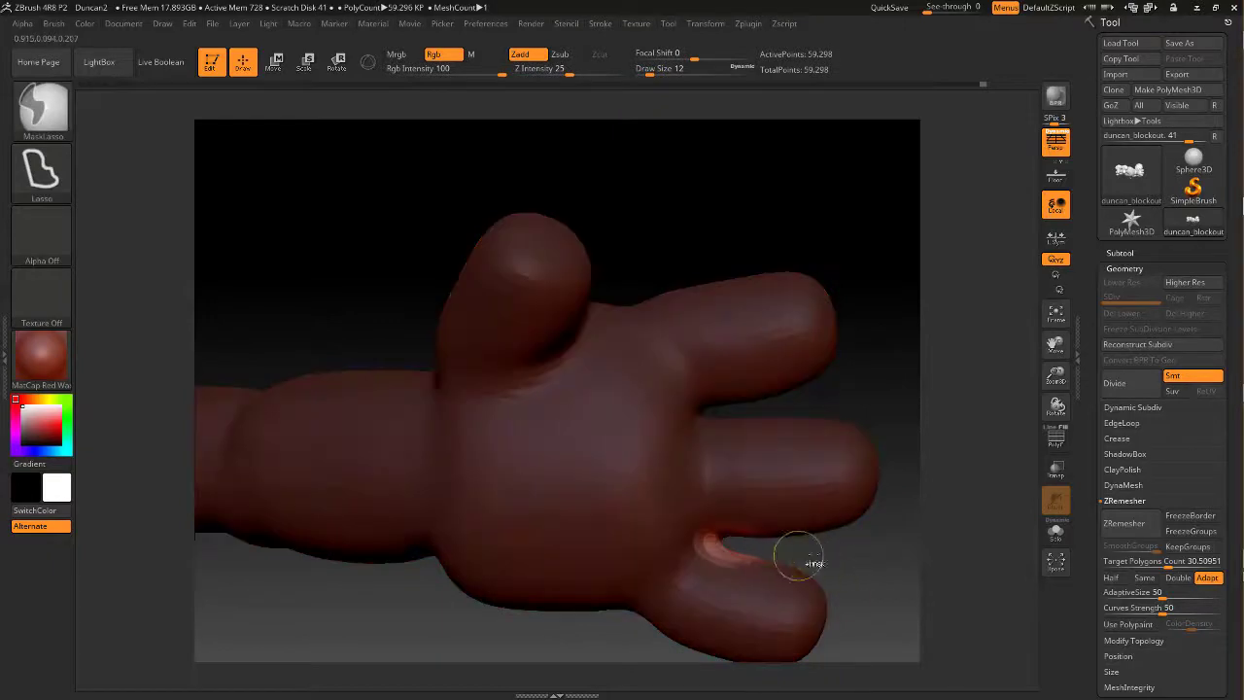
mouse_move(735, 547)
left_mouse_down("ctrl")
mouse_move(824, 597)
mouse_move(849, 519)
left_mouse_up("ctrl")
Reshape the web between the middle and outermost fingers with the Move brush at draw size 20 and clear the mask
key("space")
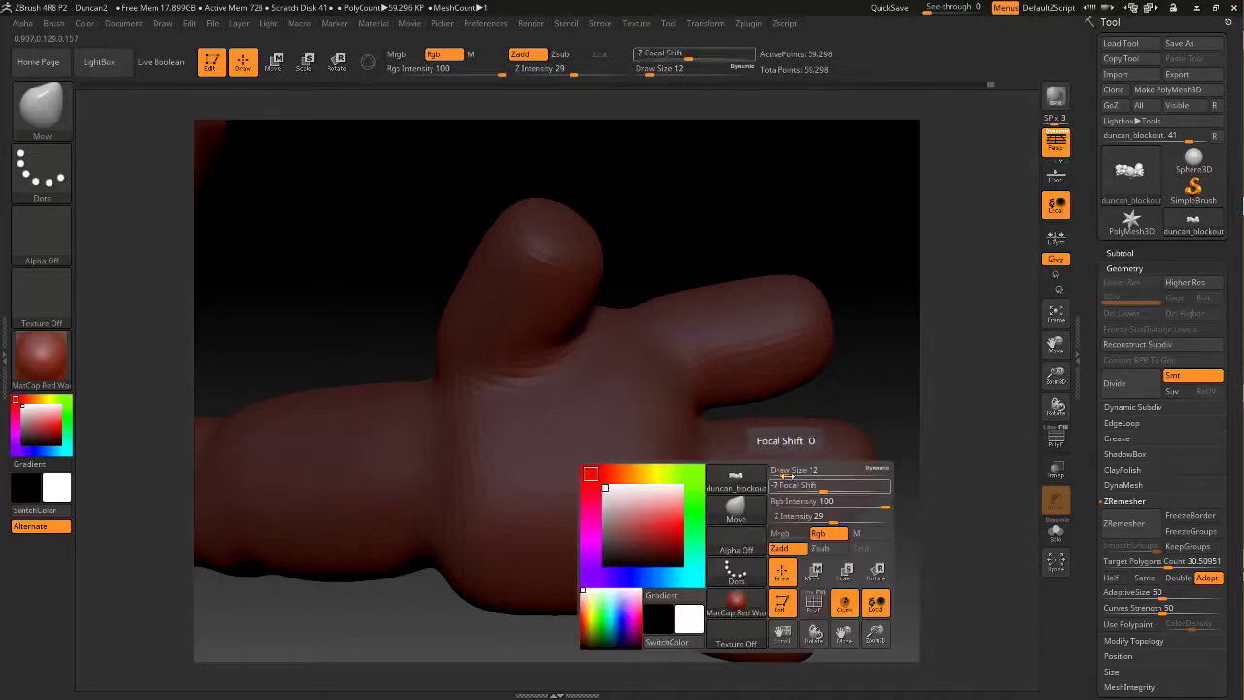
left_click_drag(786, 476, 790, 476)
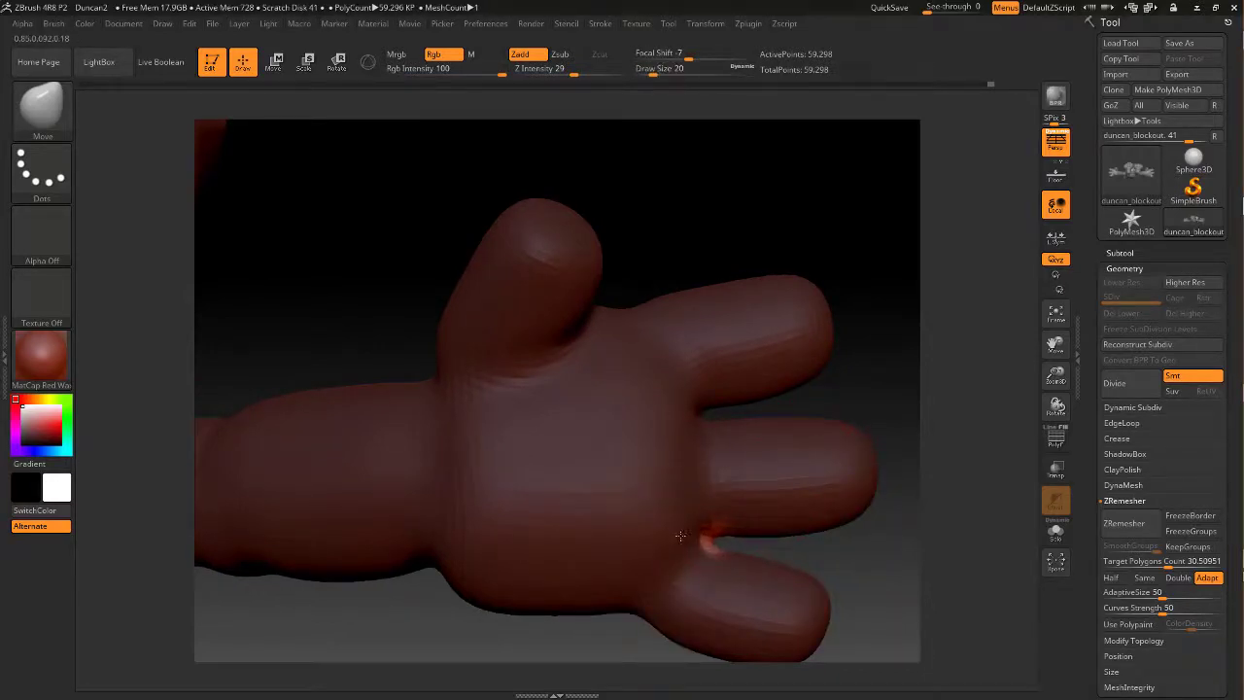
left_click_drag(861, 580, 726, 540, "ctrl")
Smooth the web between the middle and outermost fingers from several angles
key("space")
key("shift")
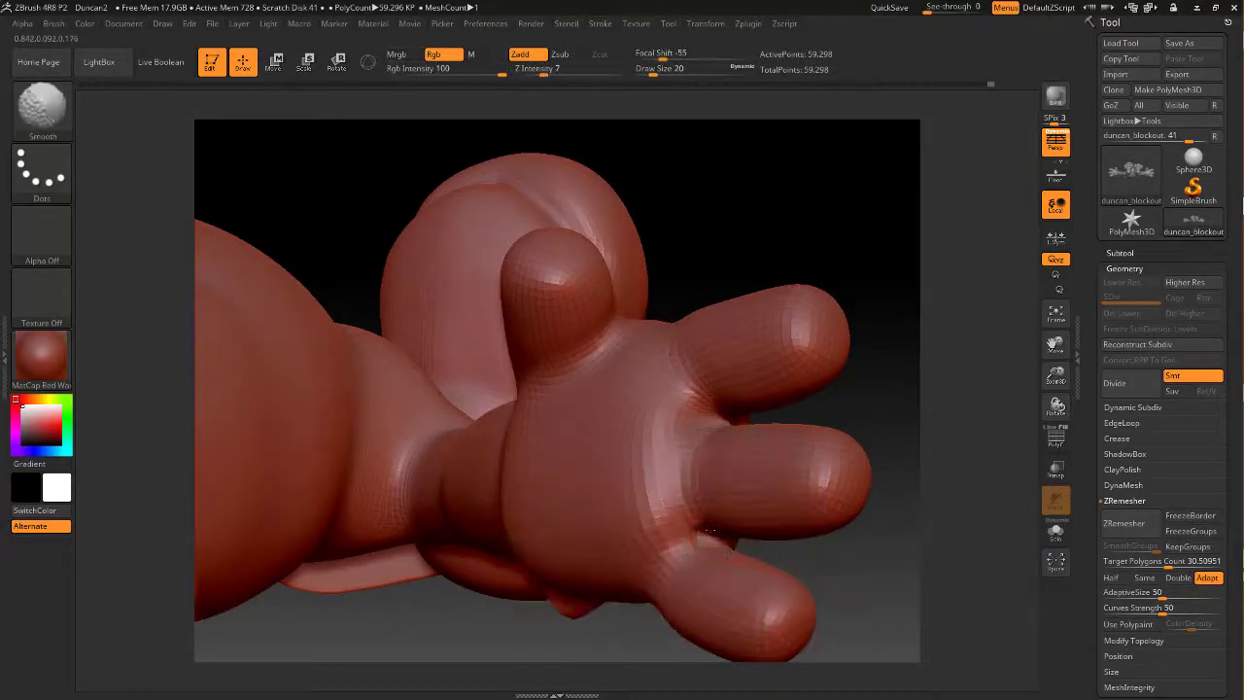
left_click_drag(768, 551, 729, 540)
key("shift")
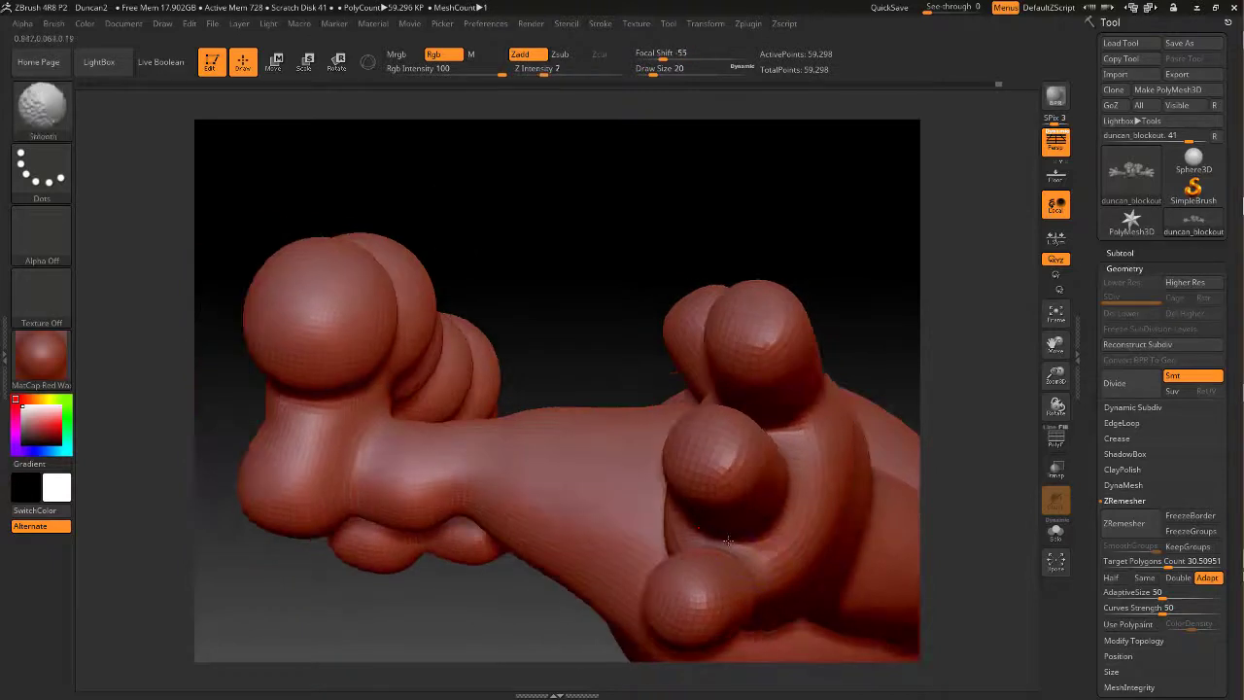
mouse_move(597, 278)
left_mouse_down()
mouse_move(623, 343)
mouse_move(769, 228)
mouse_move(721, 254)
left_mouse_up()
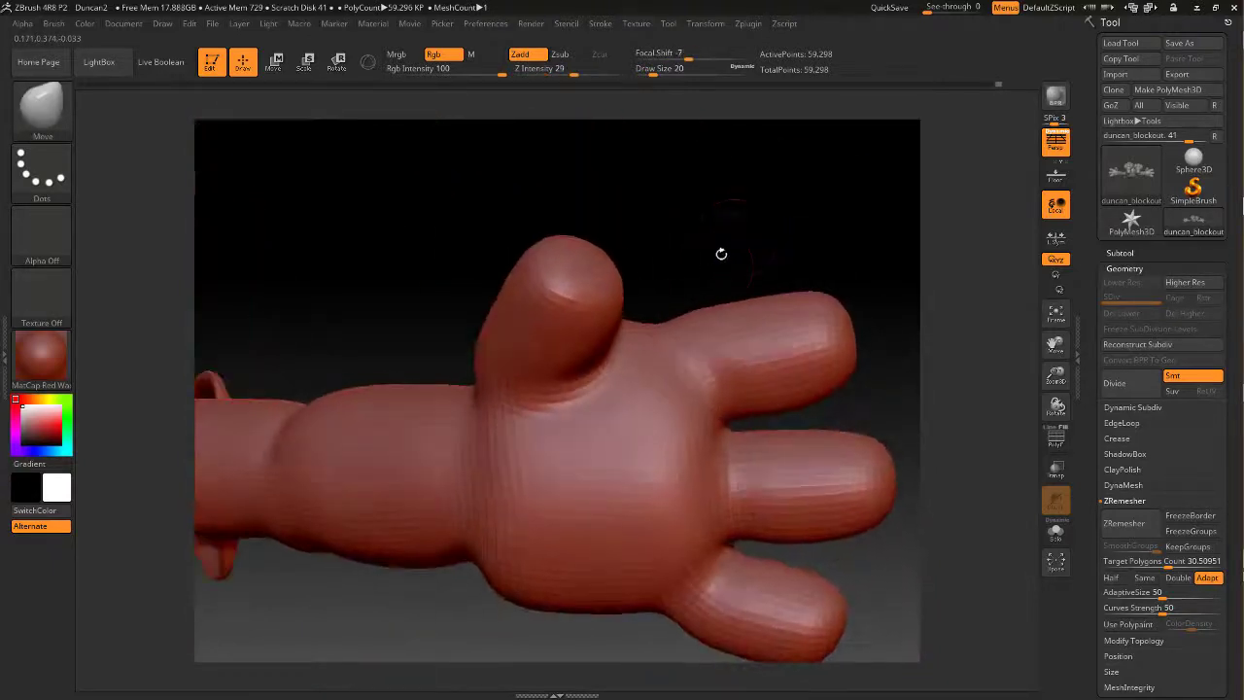
Try to carve a diagonal crease across the palm with the DamStandard brush at draw size 20
key("b")
key("d")
key("s")
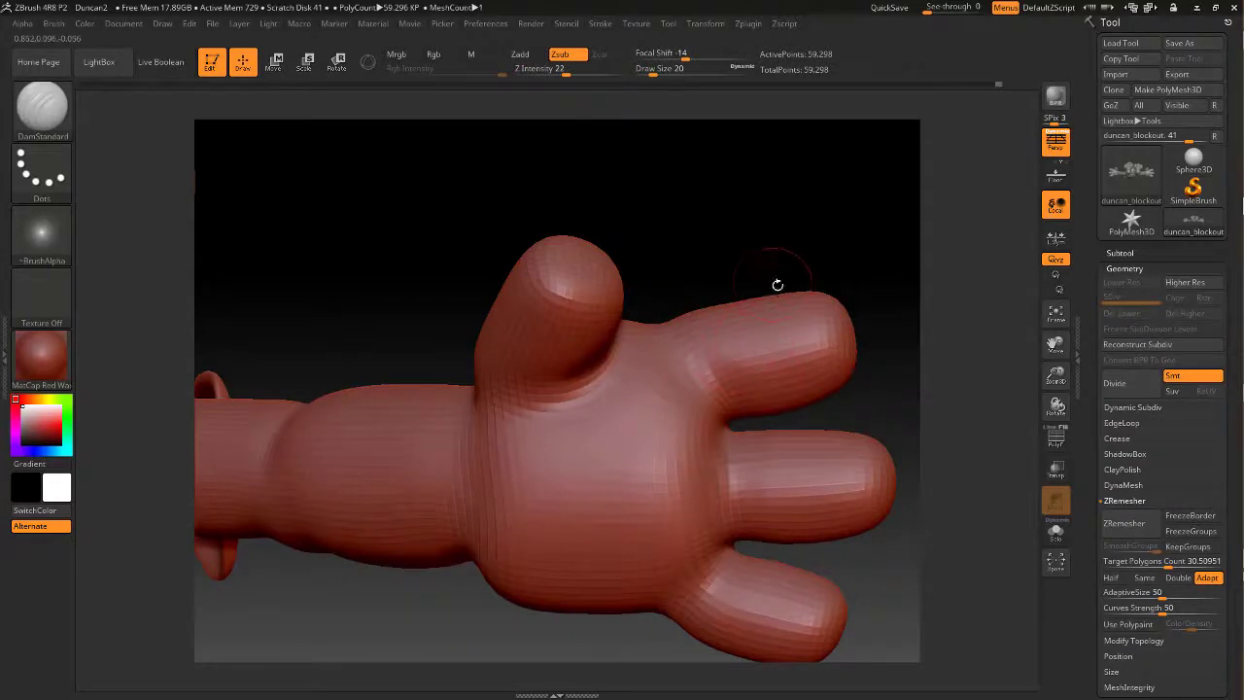
left_click_drag(778, 284, 774, 256)
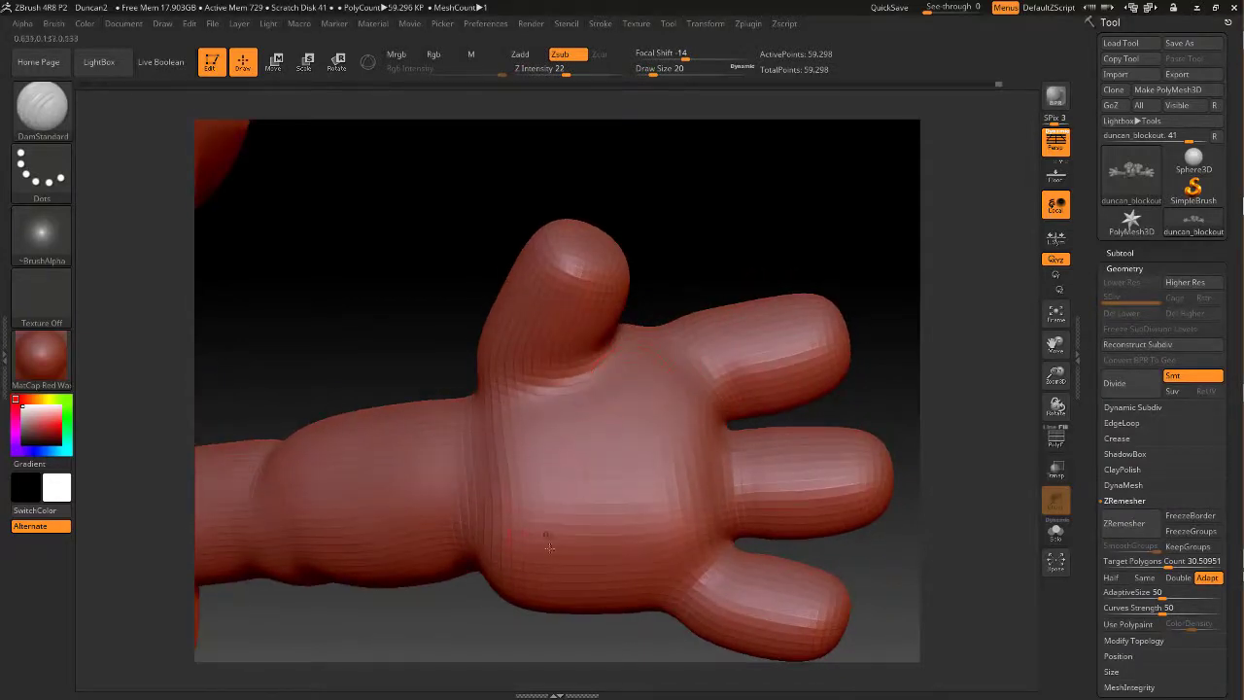
key("shift")
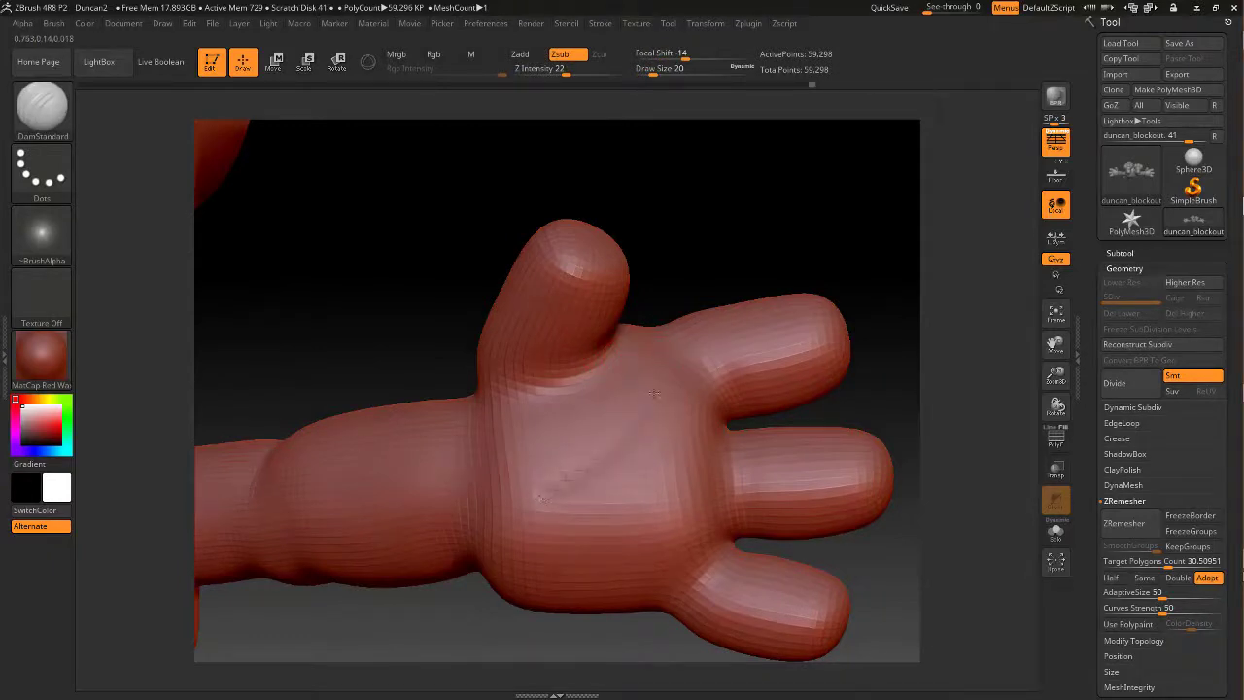
mouse_move(599, 456)
left_mouse_down("shift")
mouse_move(550, 488)
mouse_move(620, 440)
left_mouse_up("shift")
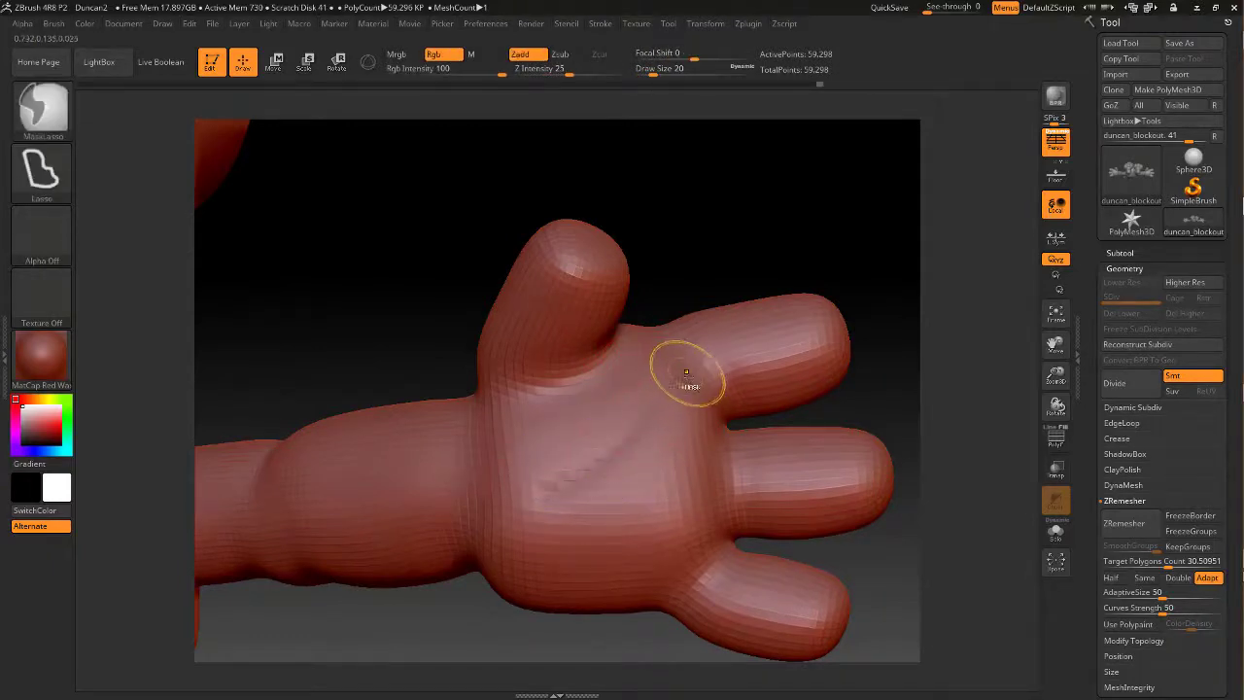
key("ctrl+z")
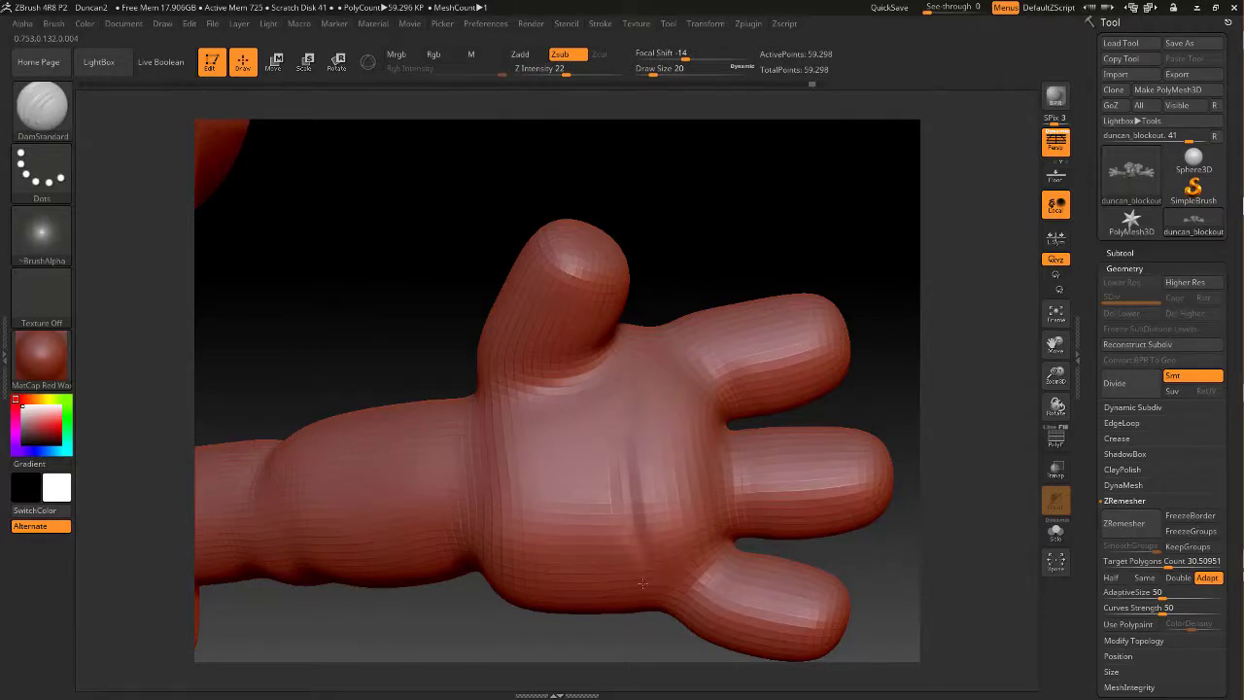
Try to carve a crease running across the palm behind the finger bases, and undo it
left_click_drag(650, 659, 634, 501)
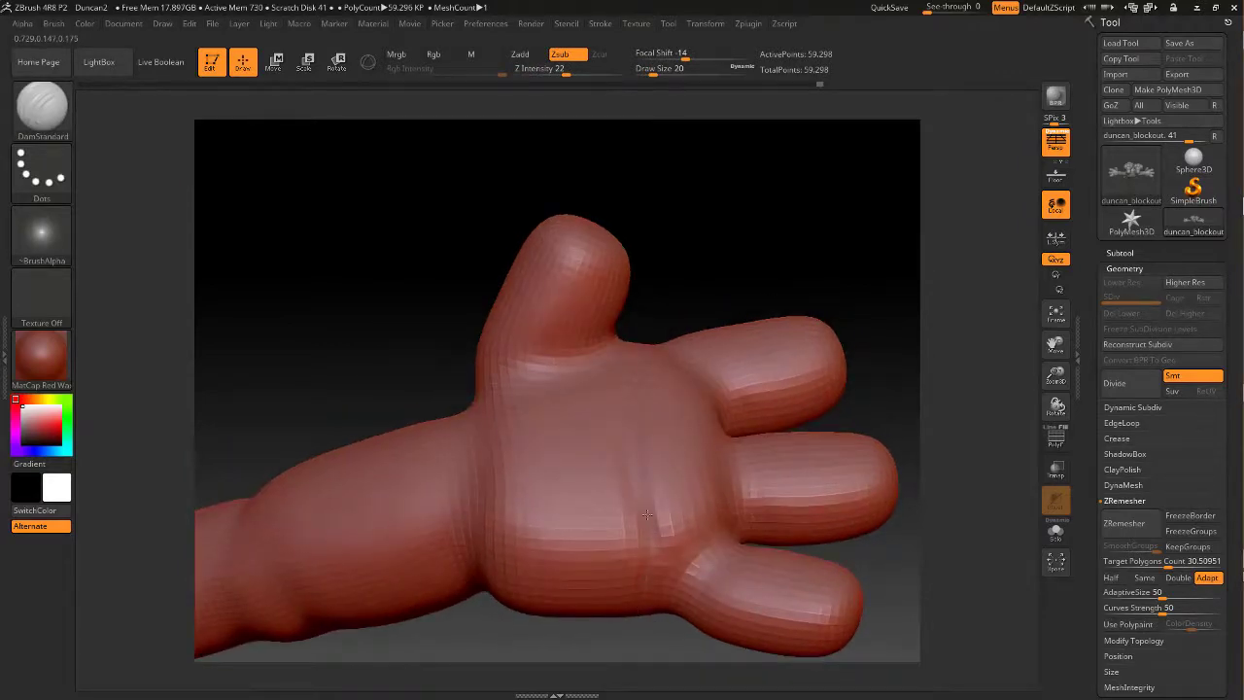
left_click_drag(767, 260, 746, 296)
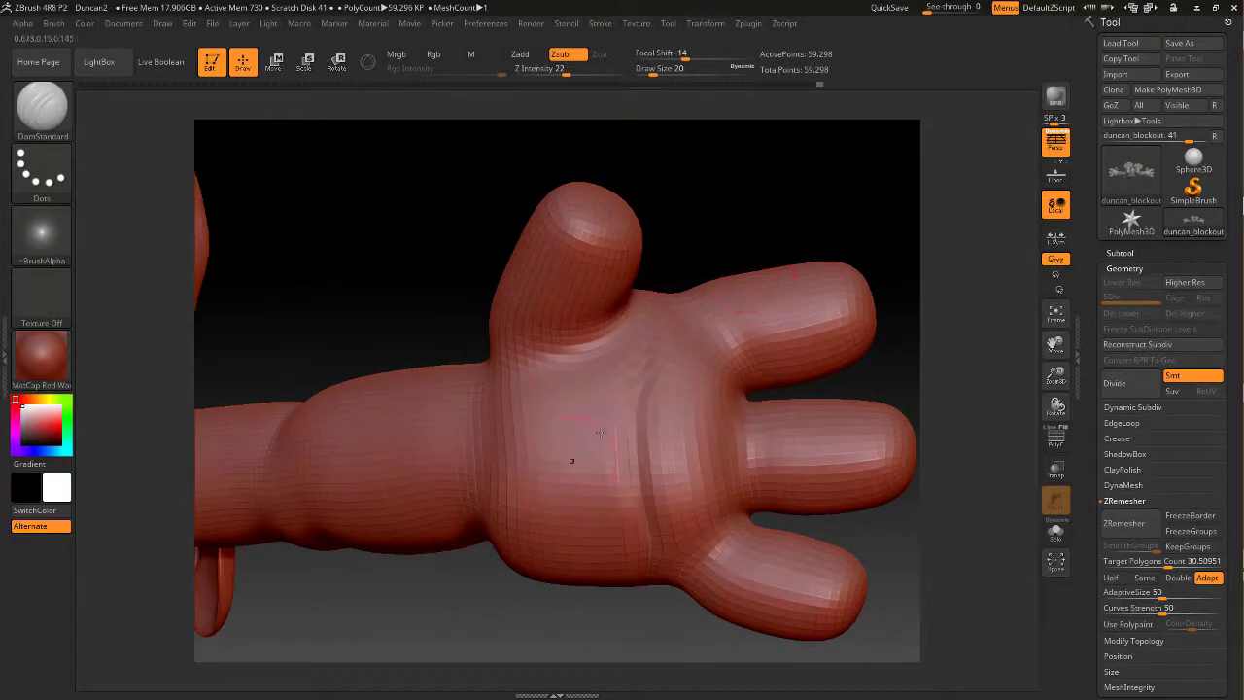
key("ctrl+z")
key("ctrl+z")
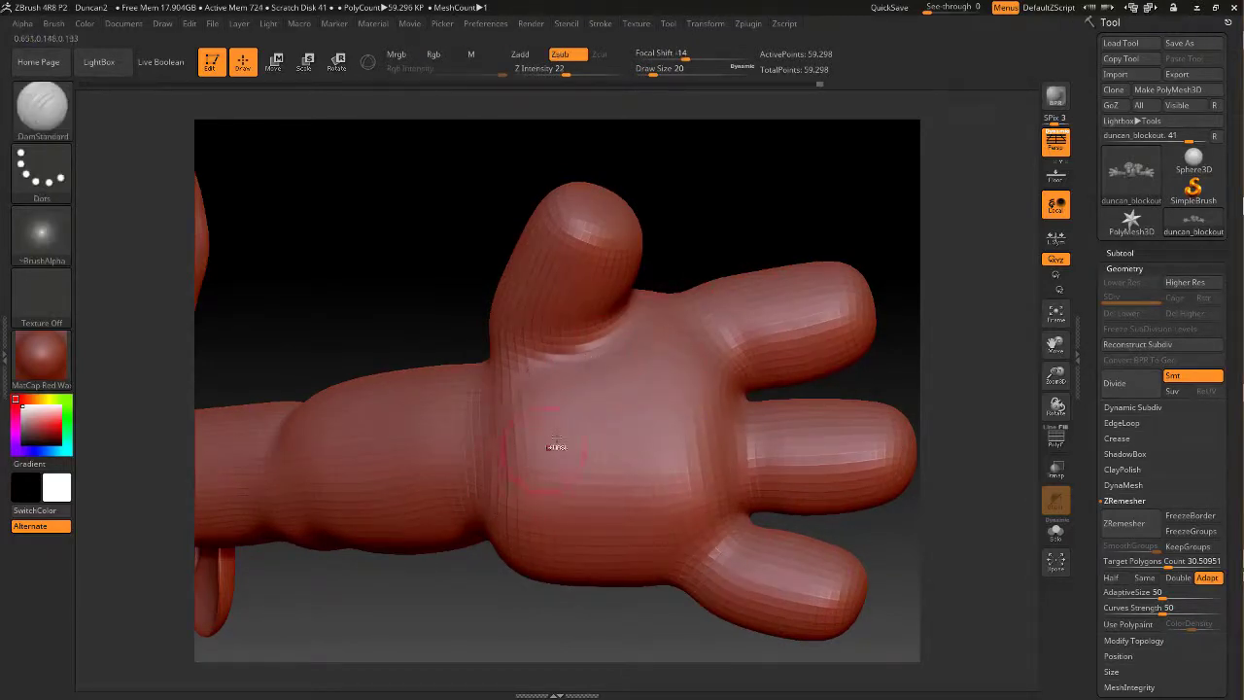
key("ctrl+z")
Try to carve a curved DamStandard crease along the palm's edge near the finger bases
left_click_drag(571, 637, 594, 622)
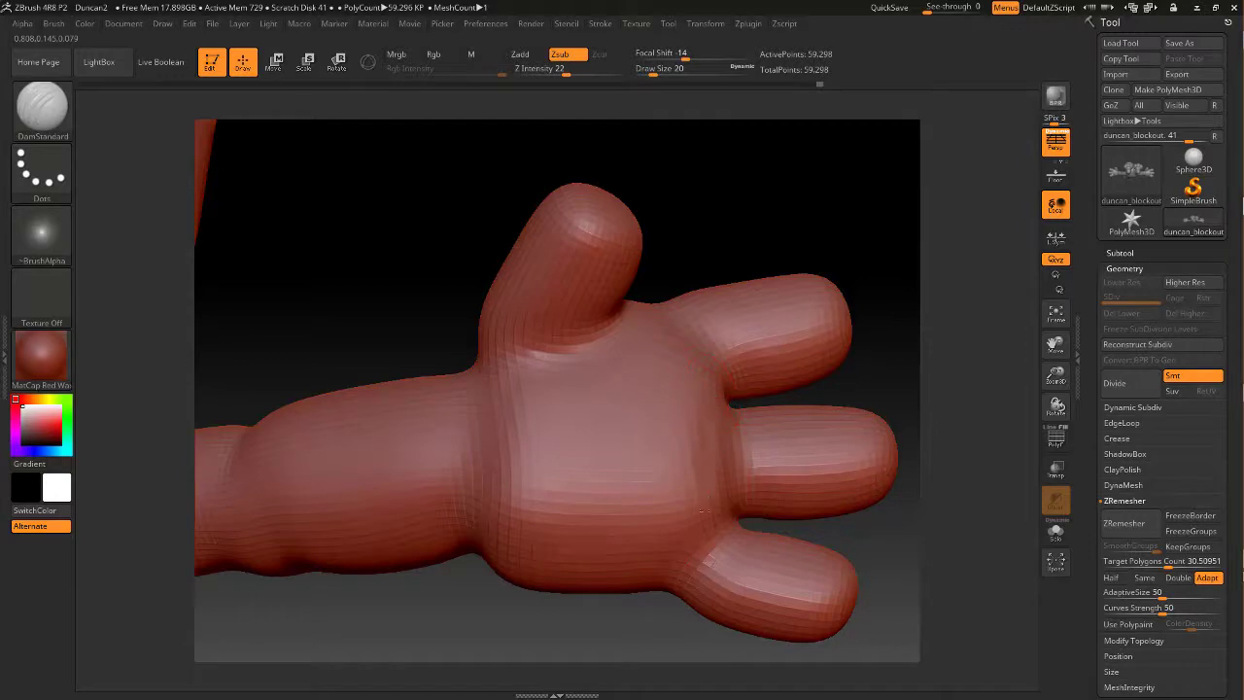
key("ctrl+z")
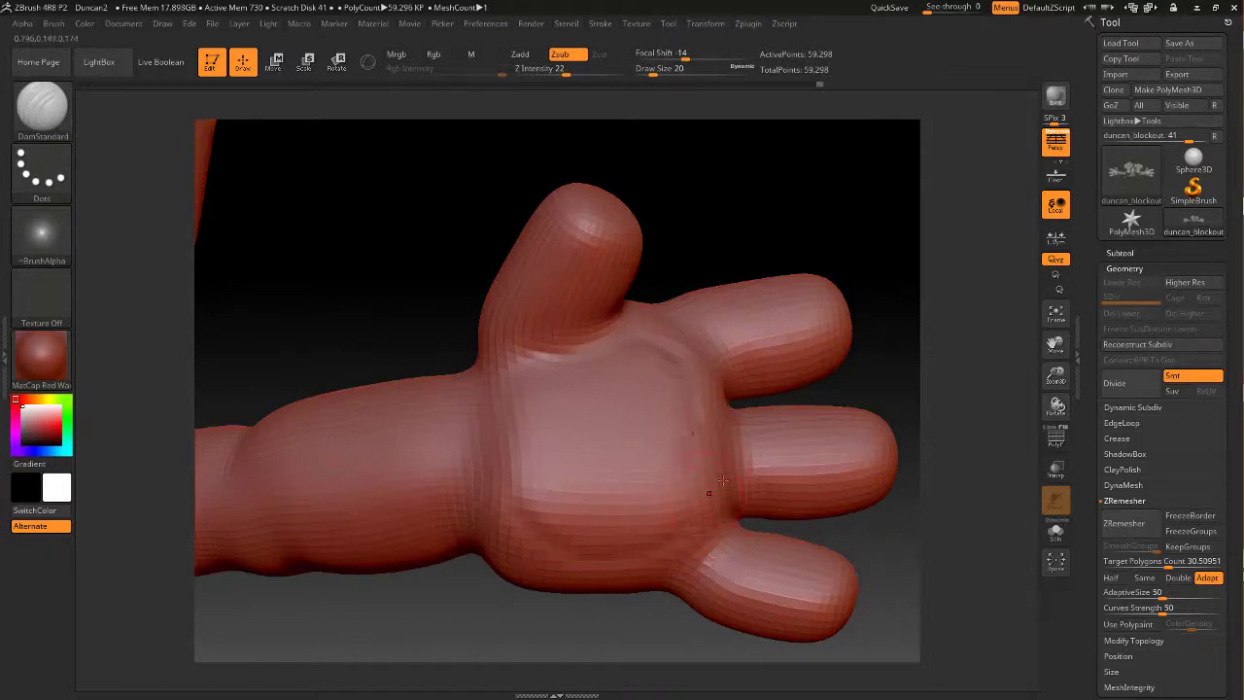
left_click_drag(797, 214, 740, 233)
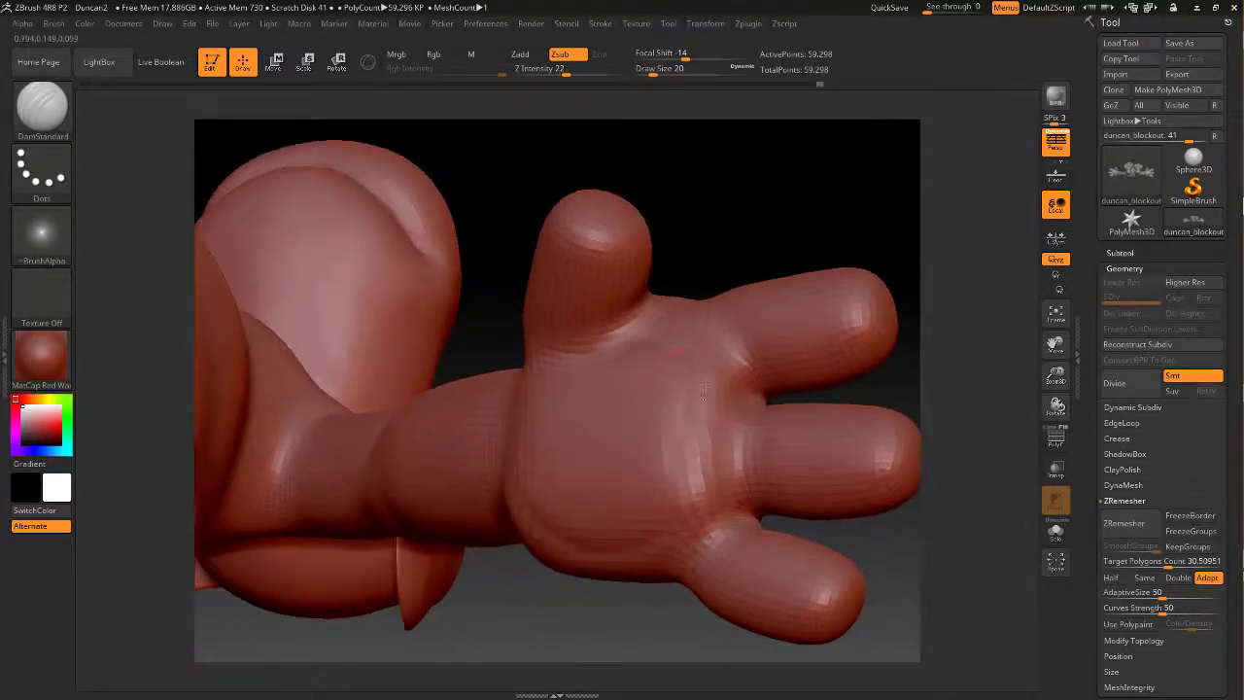
left_click_drag(769, 380, 780, 365, "shift")
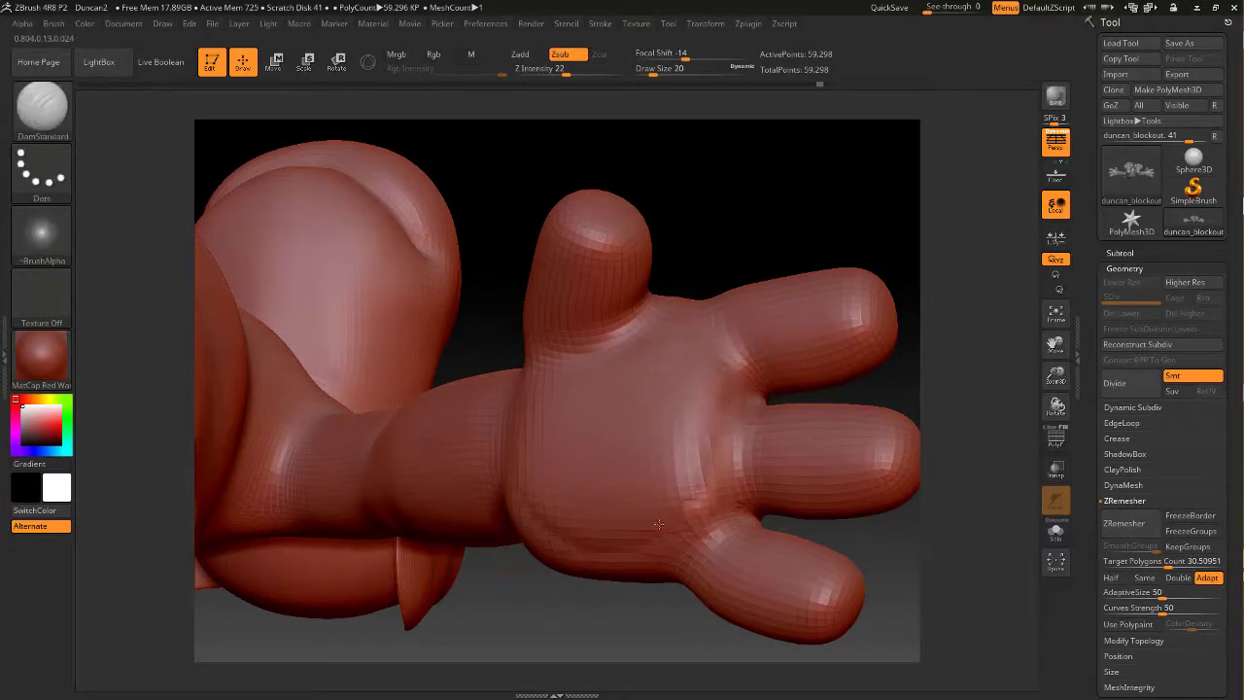
left_click_drag(659, 523, 722, 404)
Try a joint crease across the index finger and undo it
left_click_drag(696, 279, 799, 309)
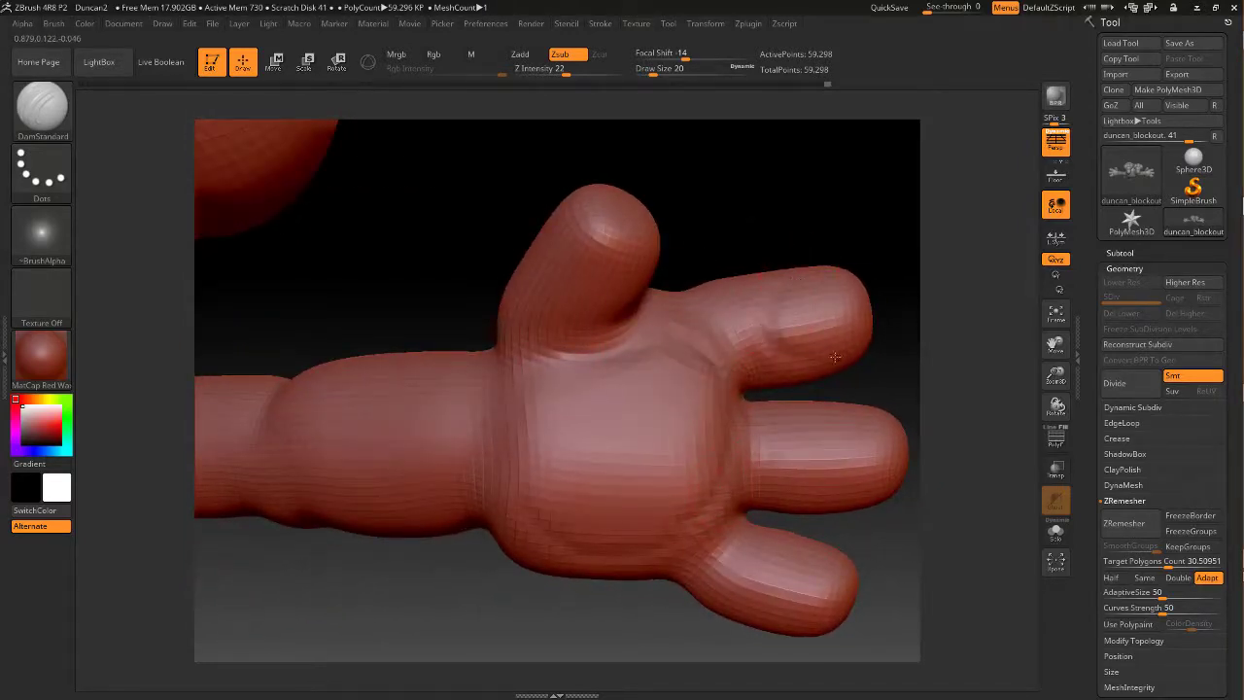
mouse_move(872, 228)
left_mouse_down()
mouse_move(864, 185)
mouse_move(883, 214)
left_mouse_up()
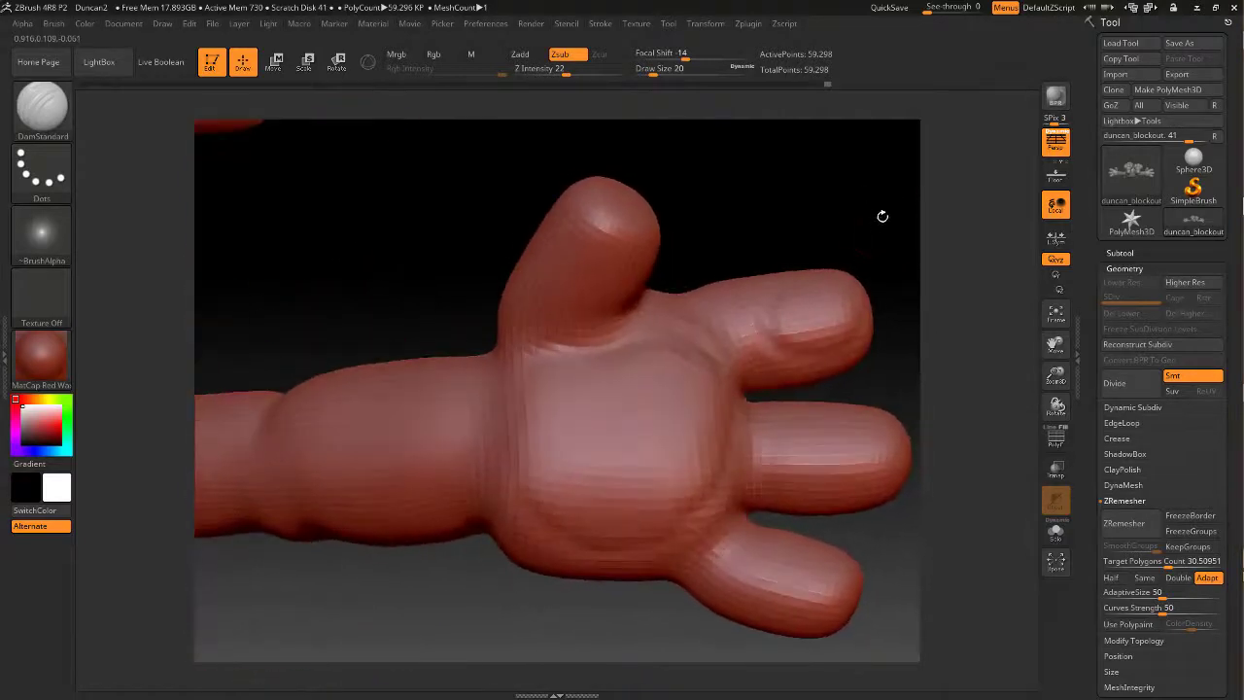
key("ctrl+z")
Try to extend the palm crease into an outline around the palm pad towards the thumb and wrist
mouse_move(812, 197)
left_mouse_down()
mouse_move(819, 175)
mouse_move(752, 291)
left_mouse_up()
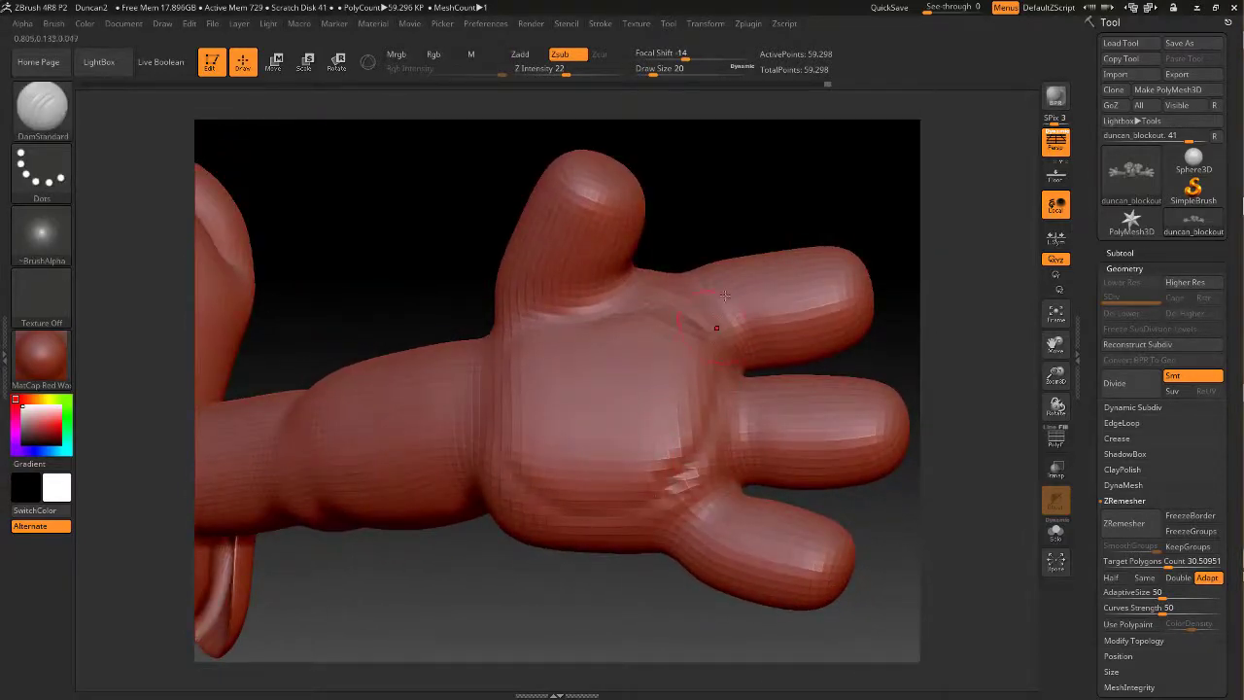
mouse_move(812, 181)
left_mouse_down()
mouse_move(838, 165)
mouse_move(825, 167)
left_mouse_up()
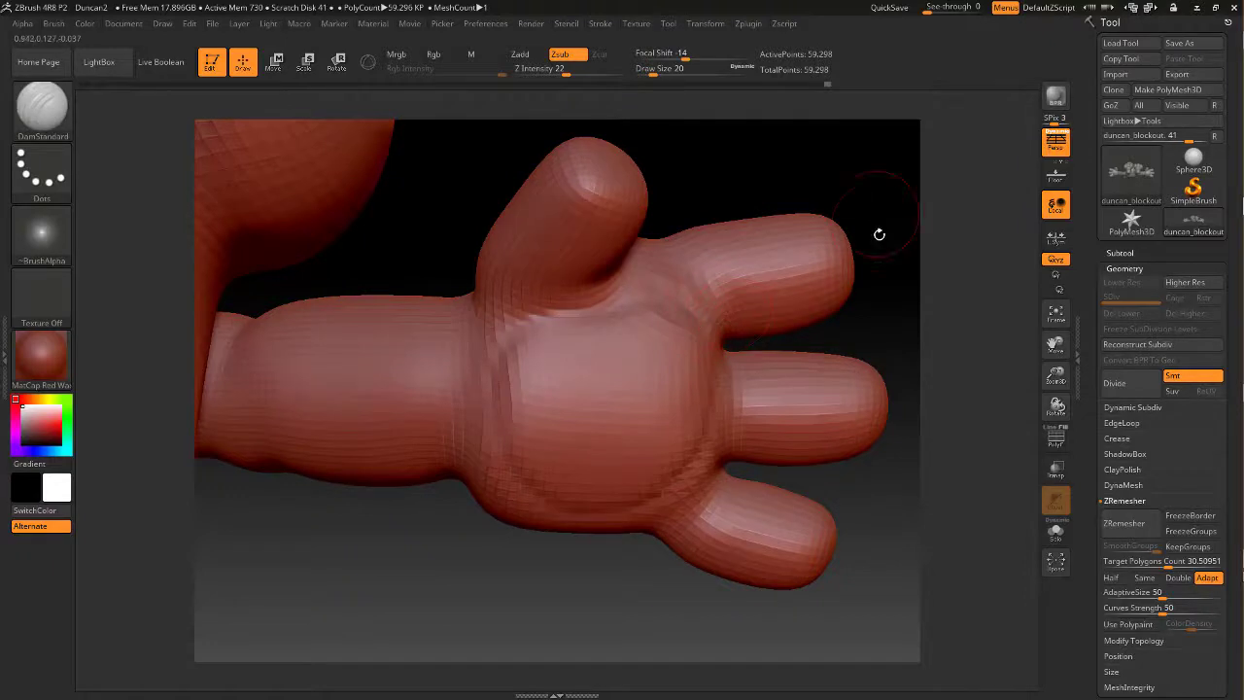
left_click_drag(878, 235, 891, 292)
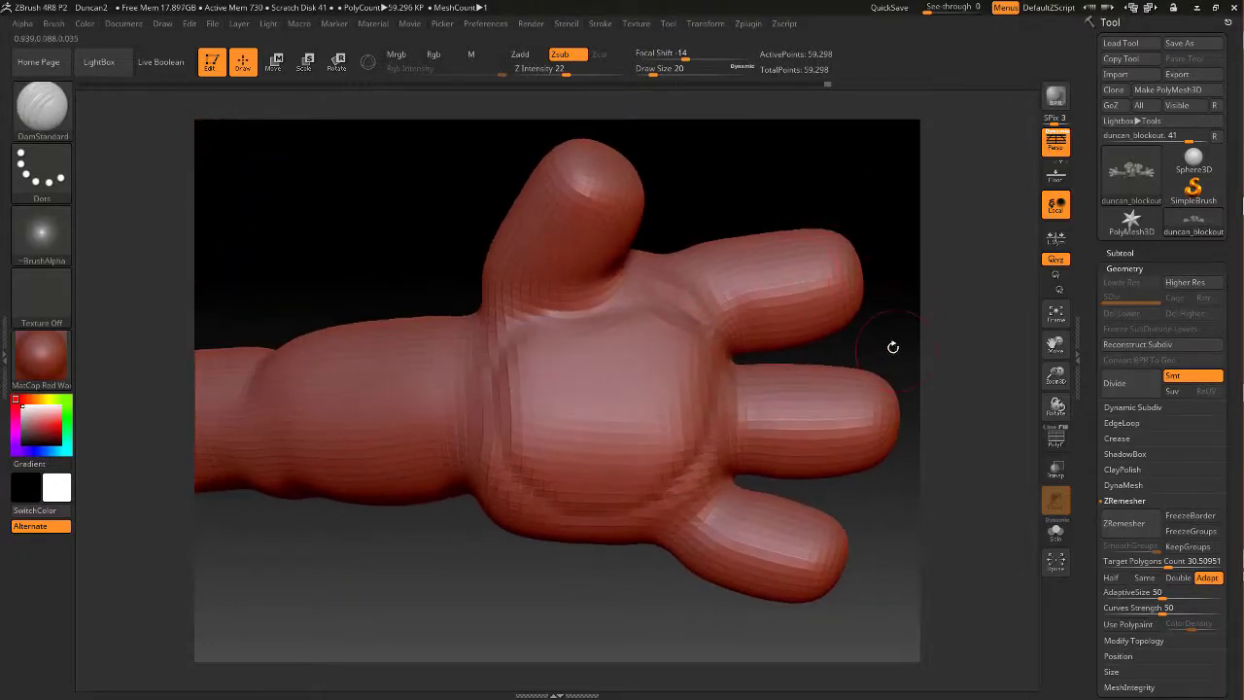
left_click_drag(892, 347, 850, 325)
key("ctrl")
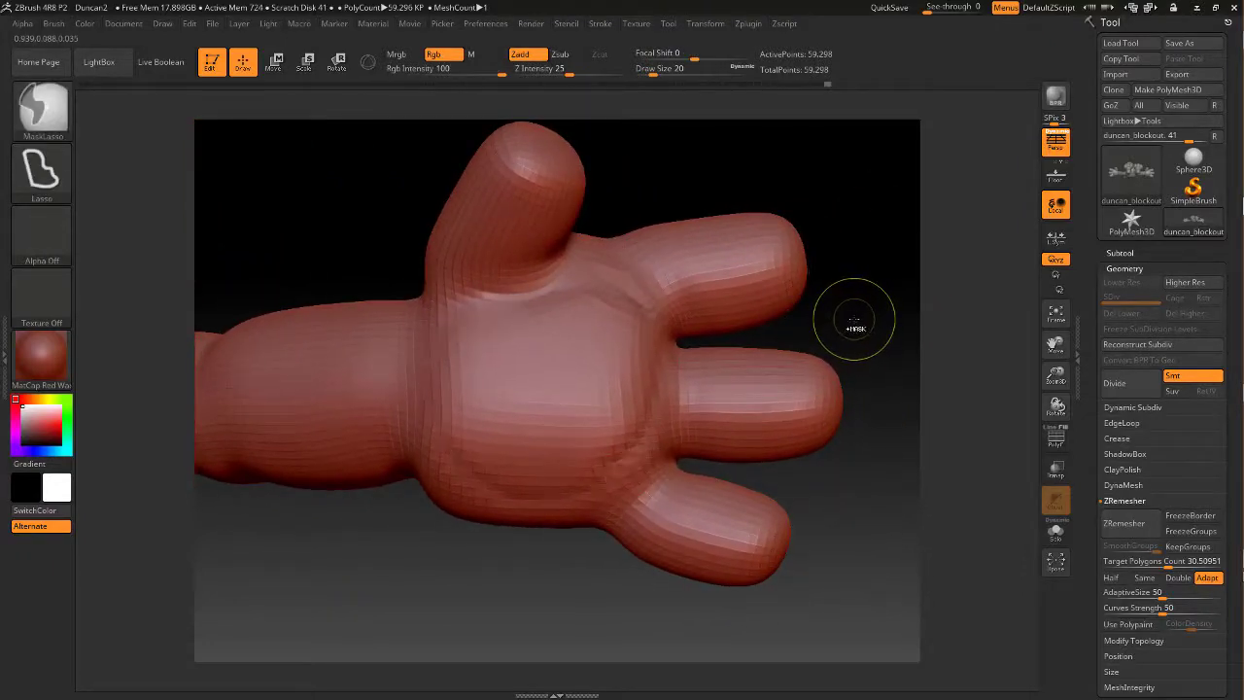
Undo all the crease strokes carved around the palm
key("ctrl+z")
key("ctrl+z")
key("ctrl+z")
key("ctrl+z")
key("ctrl+z")
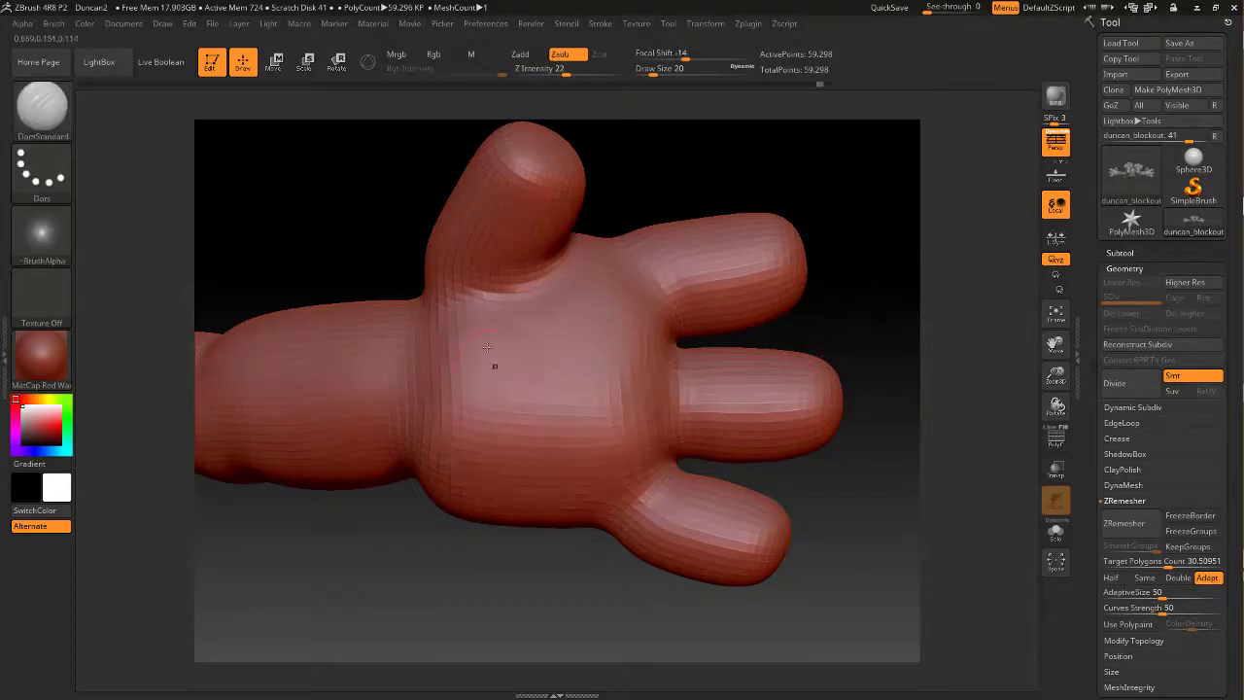
Mask the palm pad with a lasso mask outlining it between the thumb, wrist and finger bases
key("shift")
mouse_move(646, 184)
left_mouse_down()
mouse_move(641, 204)
mouse_move(662, 149)
left_mouse_up()
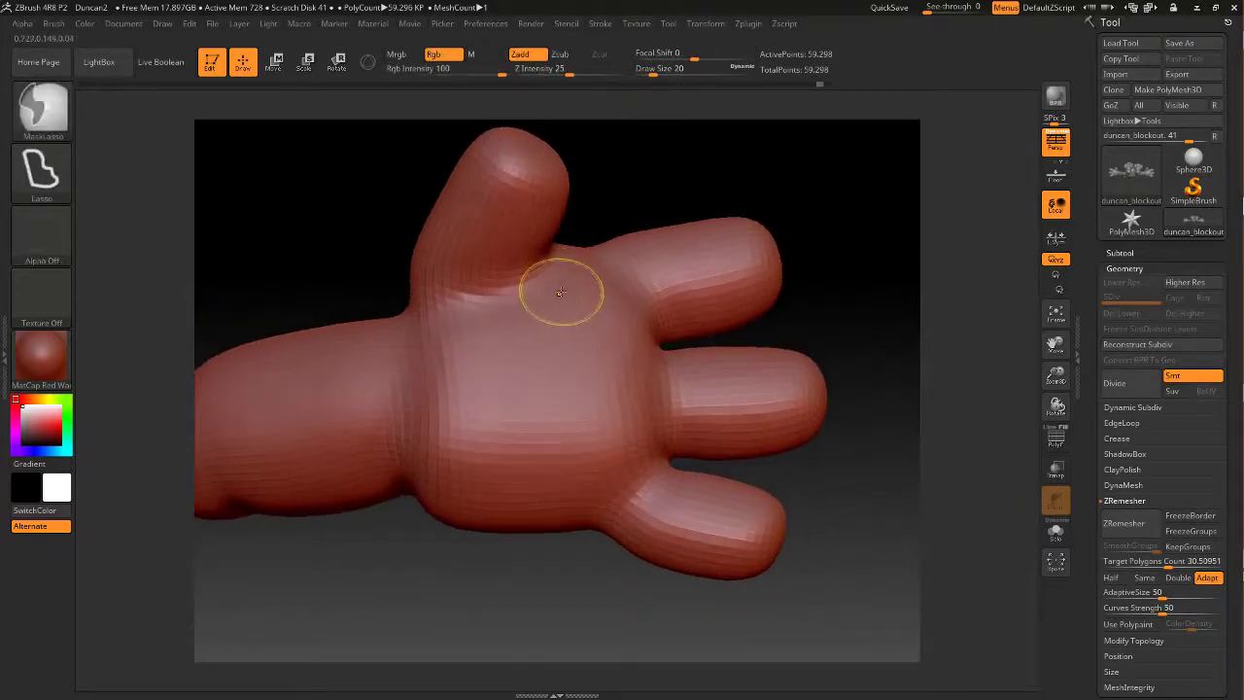
mouse_move(560, 292)
left_mouse_down("ctrl")
mouse_move(491, 319)
mouse_move(428, 390)
mouse_move(434, 447)
mouse_move(507, 492)
mouse_move(597, 486)
mouse_move(643, 408)
mouse_move(634, 342)
left_mouse_up("ctrl")
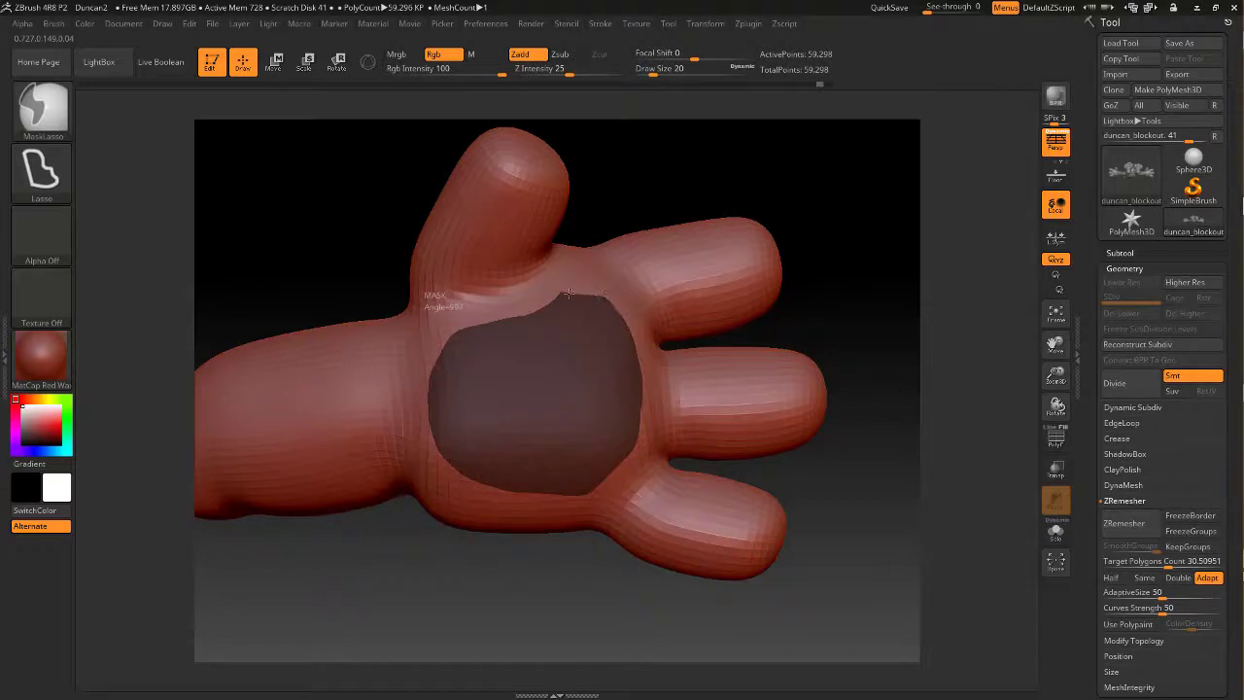
mouse_move(569, 292)
left_mouse_down("ctrl")
mouse_move(579, 286)
mouse_move(575, 335)
left_mouse_up("ctrl")
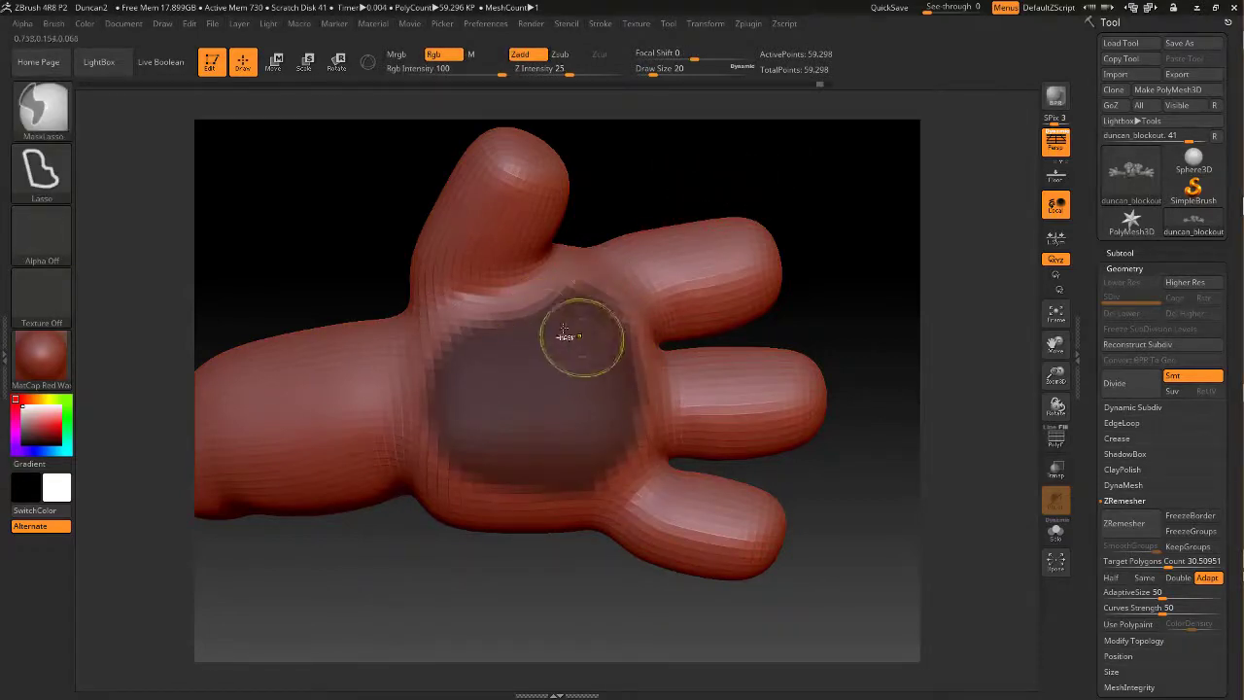
Trim the mask from the back of the hand and invert it, leaving only the palm pad unmasked
mouse_move(768, 175)
left_mouse_down()
mouse_move(806, 457)
mouse_move(794, 460)
mouse_move(761, 213)
left_mouse_up()
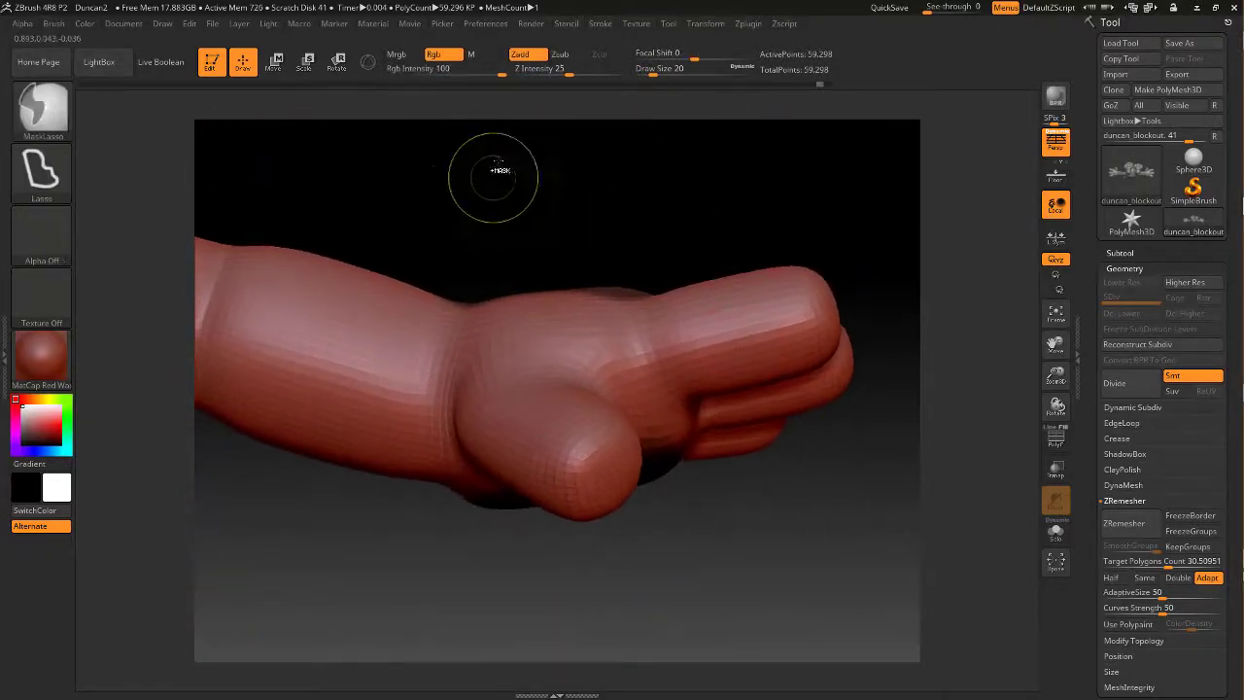
mouse_move(495, 160)
left_mouse_down("ctrl")
mouse_move(402, 186)
mouse_move(405, 311)
mouse_move(667, 358)
mouse_move(791, 172)
mouse_move(745, 159)
left_mouse_up("ctrl")
mouse_move(758, 175)
left_mouse_down()
mouse_move(729, 369)
mouse_move(712, 100)
mouse_move(735, 216)
mouse_move(707, 153)
left_mouse_up()
left_click(731, 204, "ctrl")
Work over the unmasked palm pad with the Standard brush at draw size 31 and smooth its surface
left_click(42, 107)
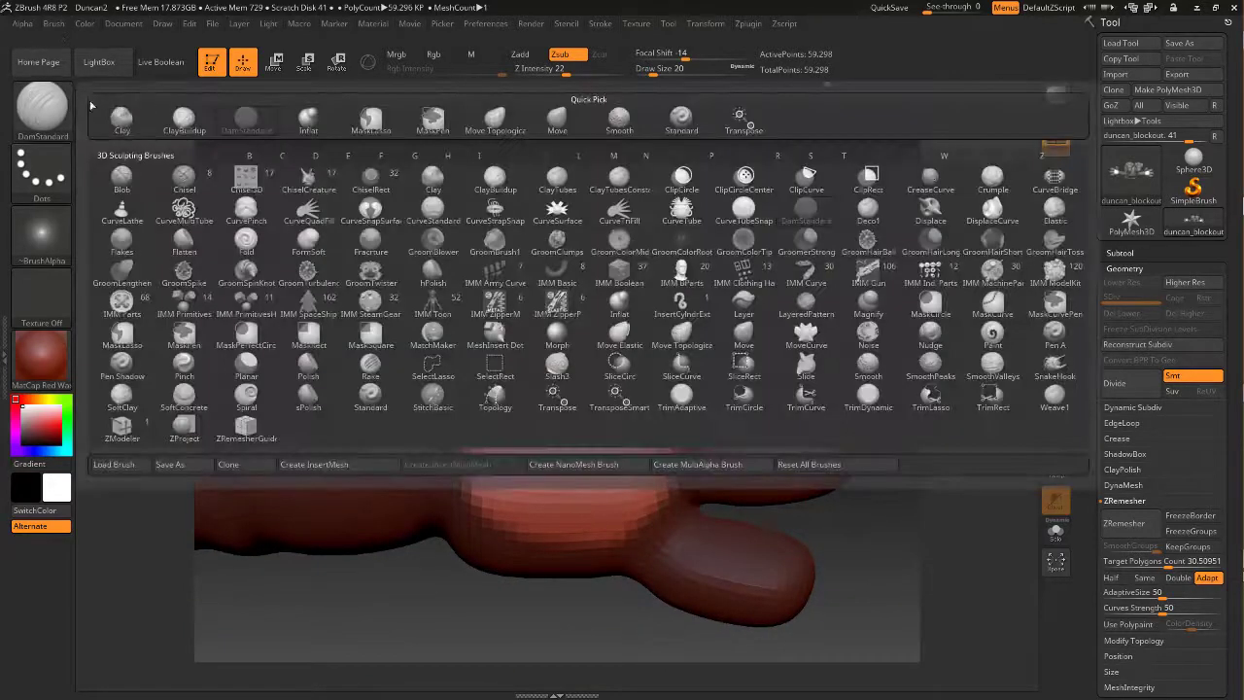
left_click(683, 117)
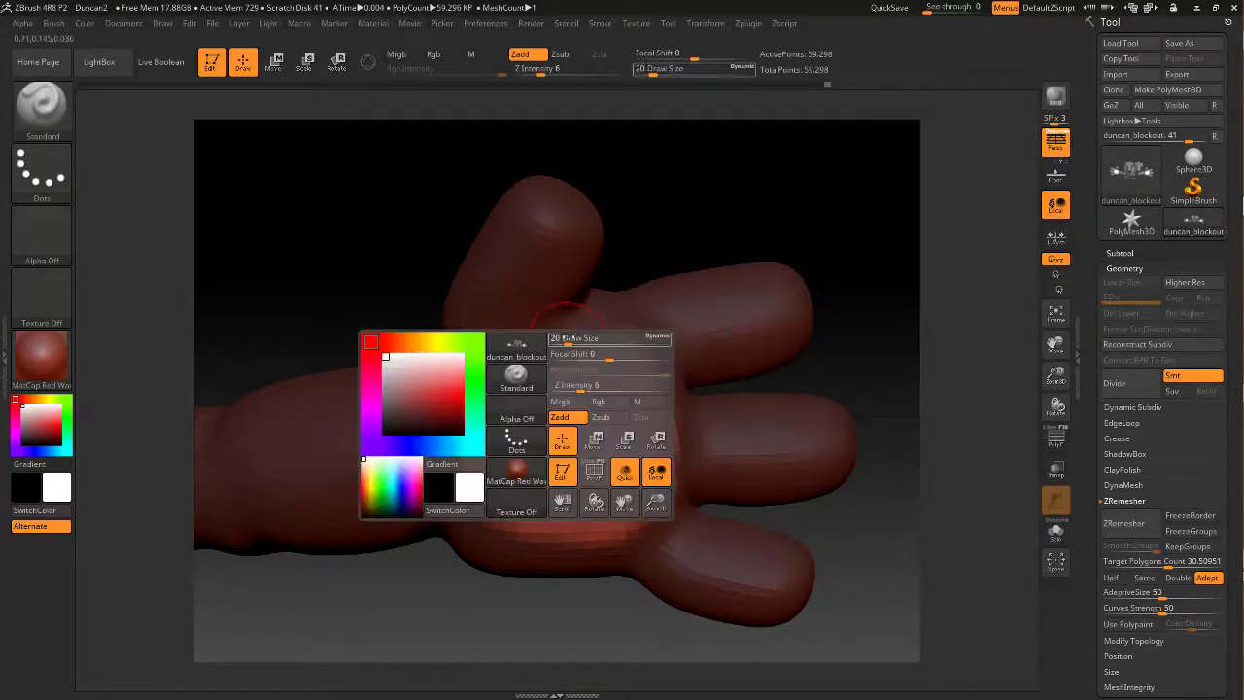
key("space")
mouse_move(487, 410)
left_mouse_down()
mouse_move(501, 498)
mouse_move(519, 409)
left_mouse_up()
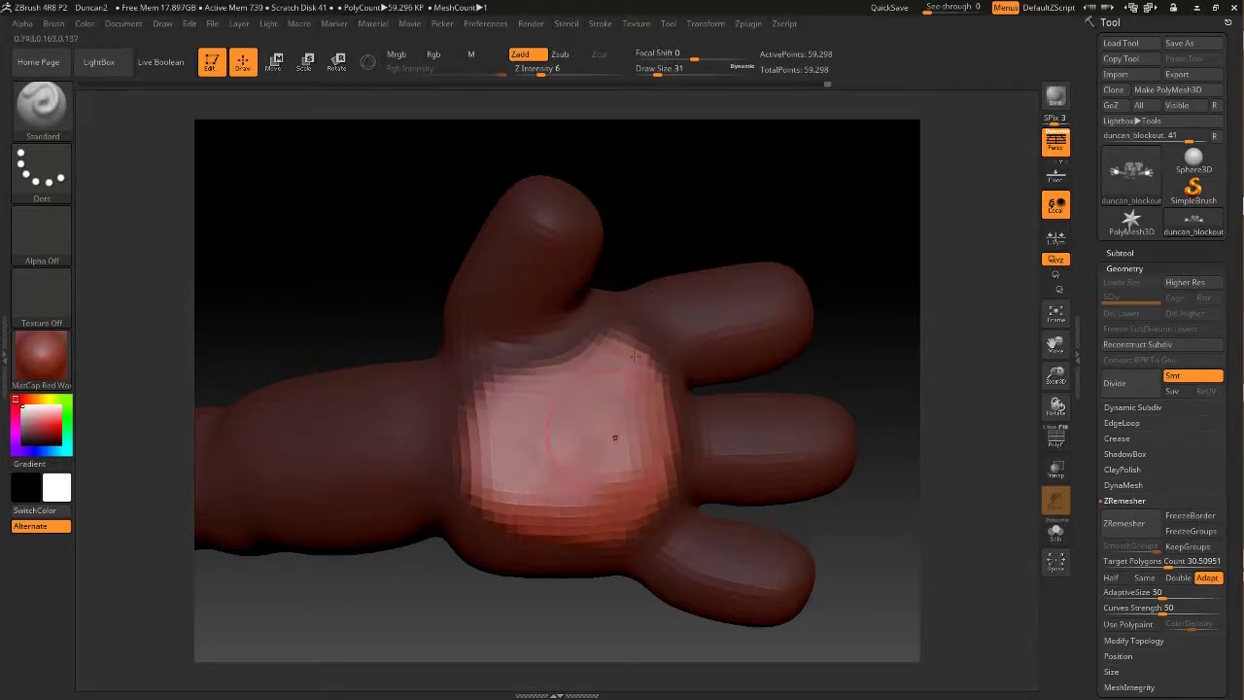
left_click_drag(635, 357, 574, 471, "shift")
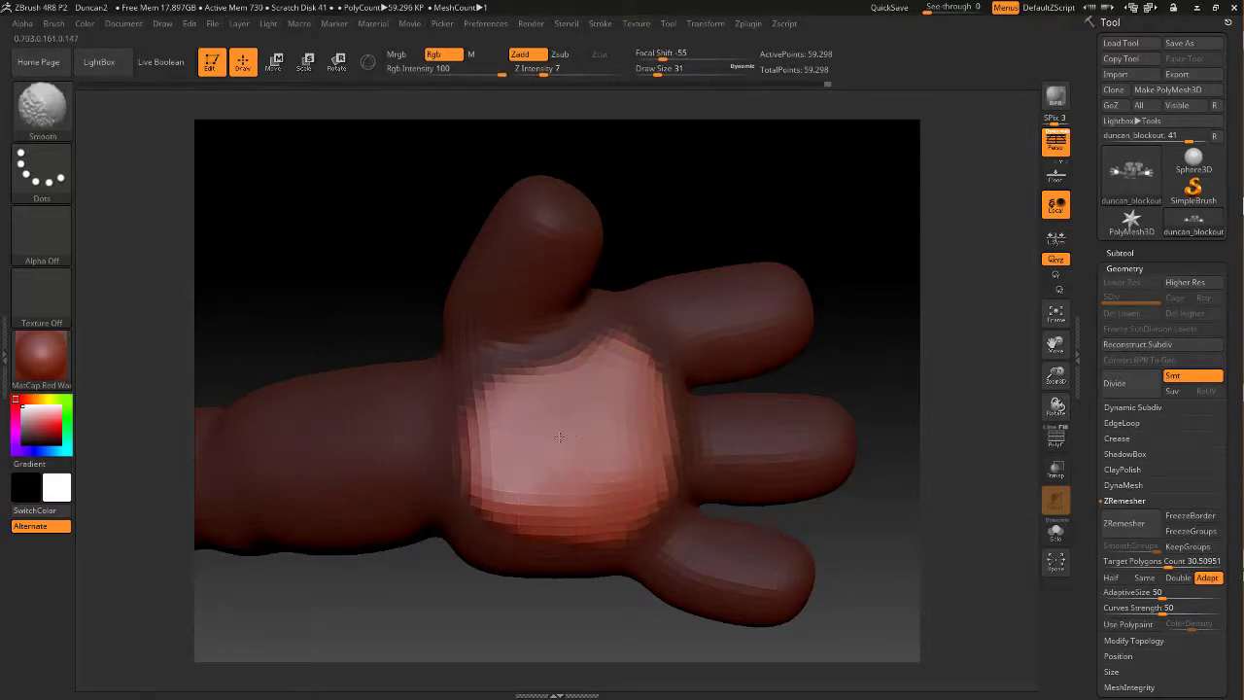
mouse_move(736, 213)
left_mouse_down()
mouse_move(792, 155)
mouse_move(685, 146)
mouse_move(714, 236)
mouse_move(701, 255)
mouse_move(680, 233)
left_mouse_up()
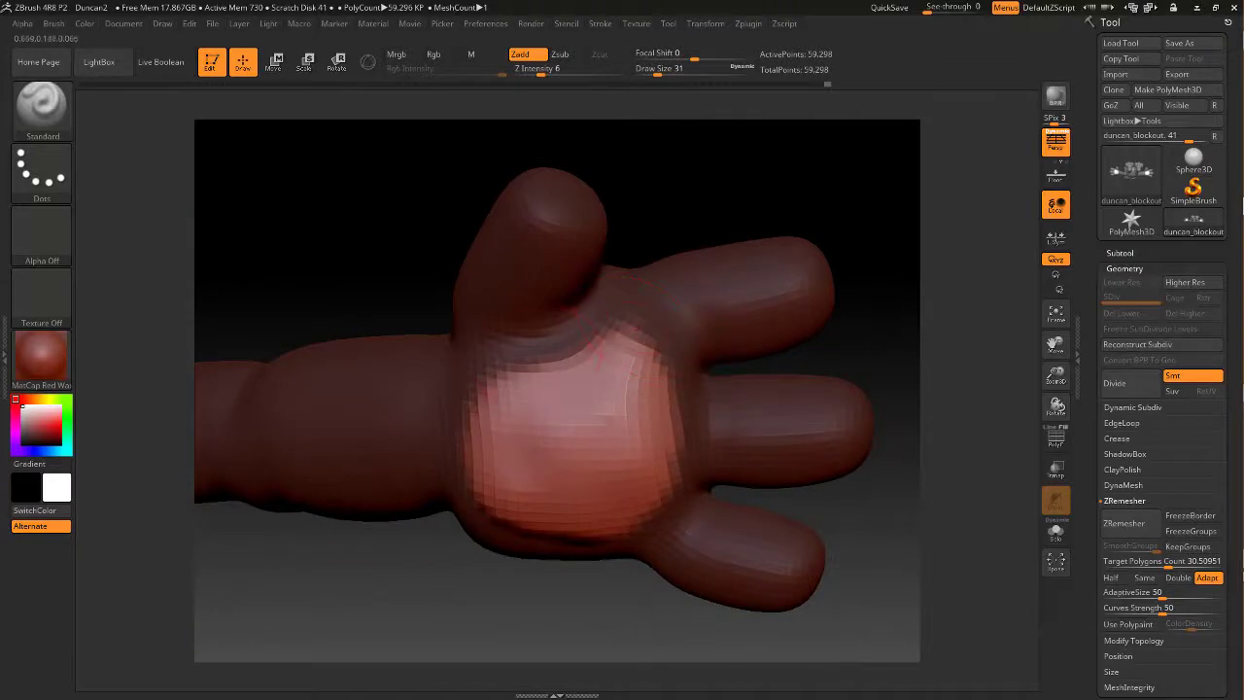
mouse_move(601, 454)
left_mouse_down("shift")
mouse_move(538, 446)
mouse_move(532, 471)
left_mouse_up("shift")
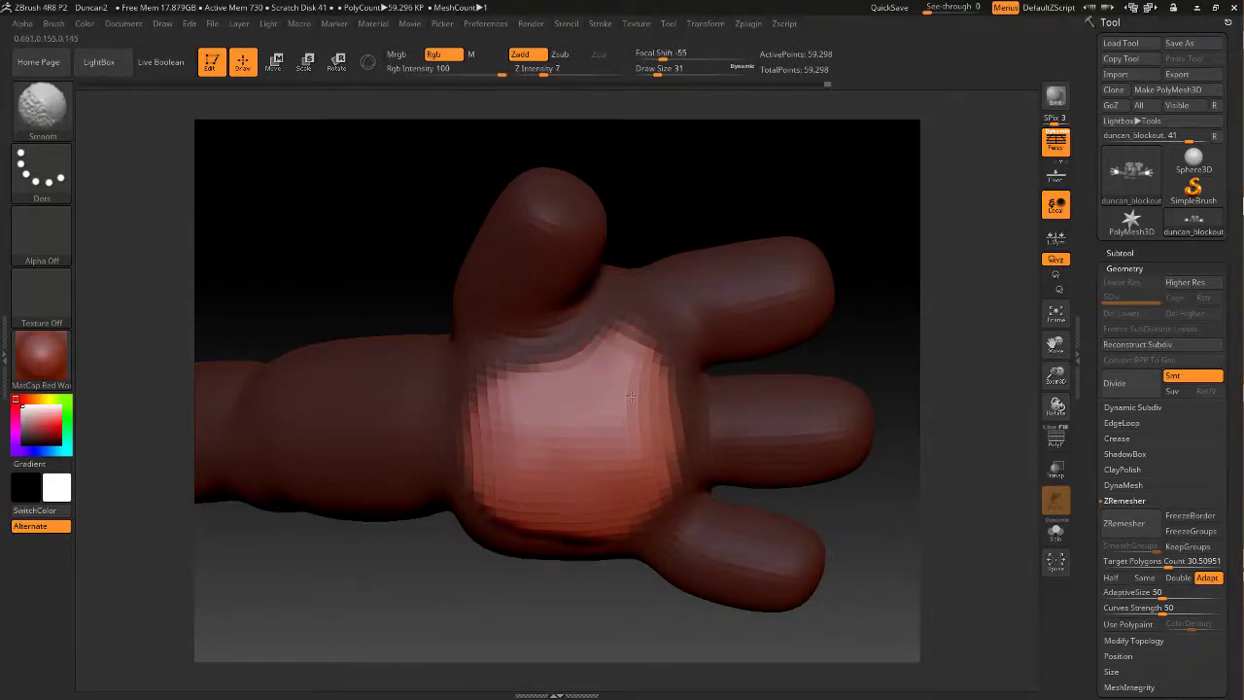
left_click_drag(631, 397, 624, 380, "shift")
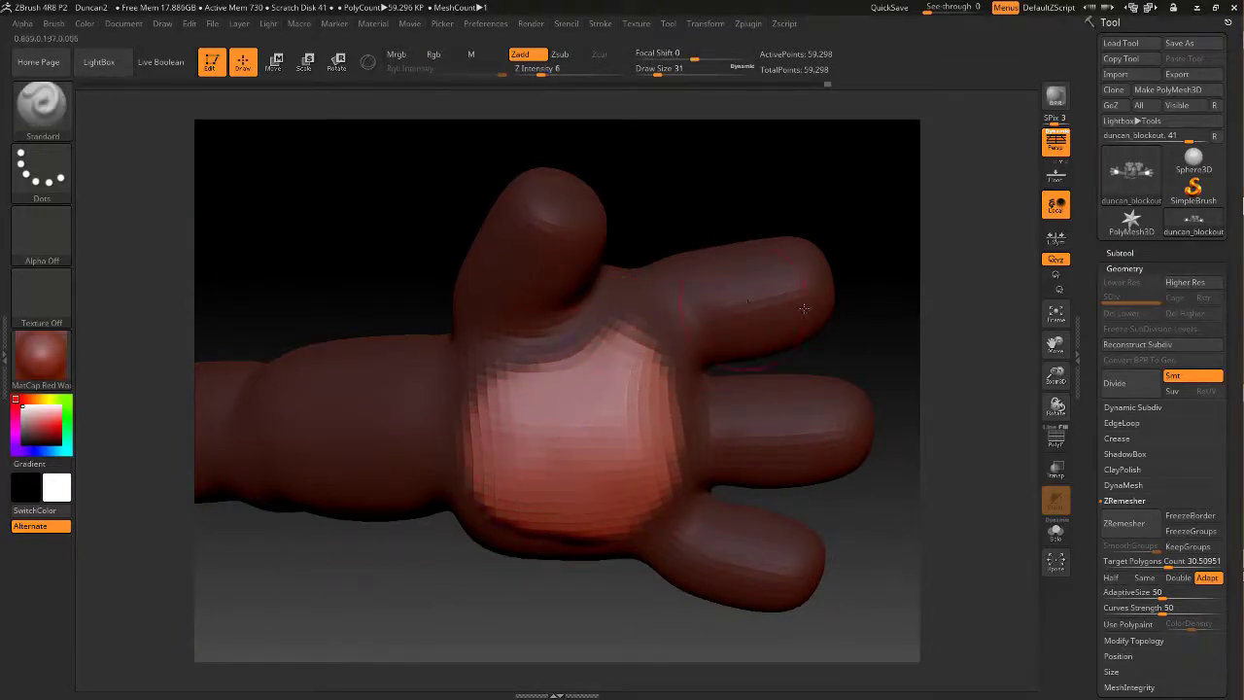
Raise the unmasked palm pad with the Inflate deformation
left_click_drag(1135, 266, 1135, 263)
left_click(1127, 267)
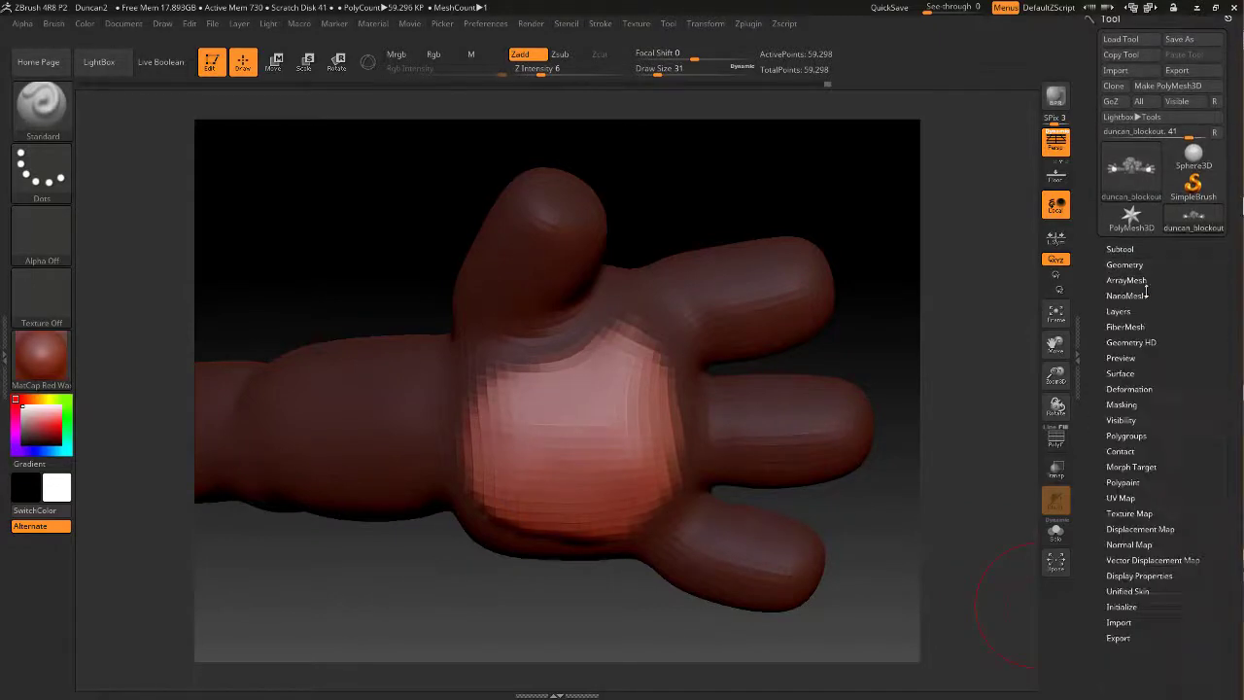
left_click(1139, 393)
left_click_drag(1232, 607, 1170, 481)
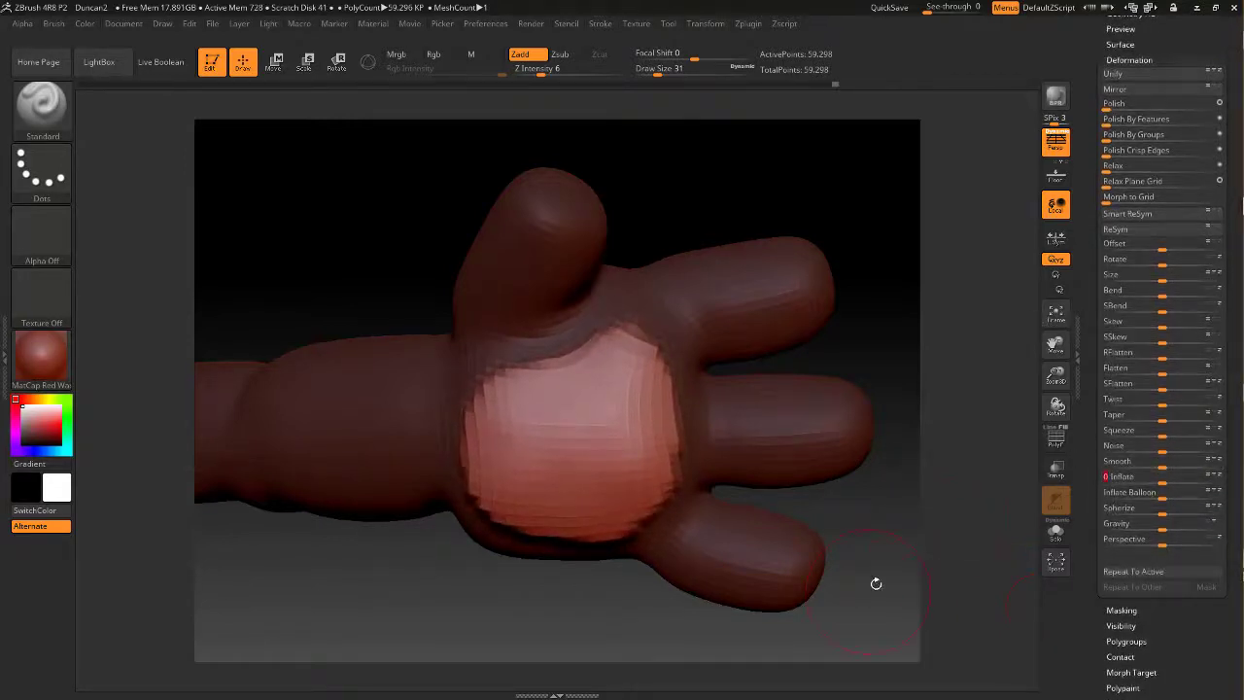
Smooth the edges of the raised palm pad and clear the mask from the model
left_click_drag(876, 584, 868, 471)
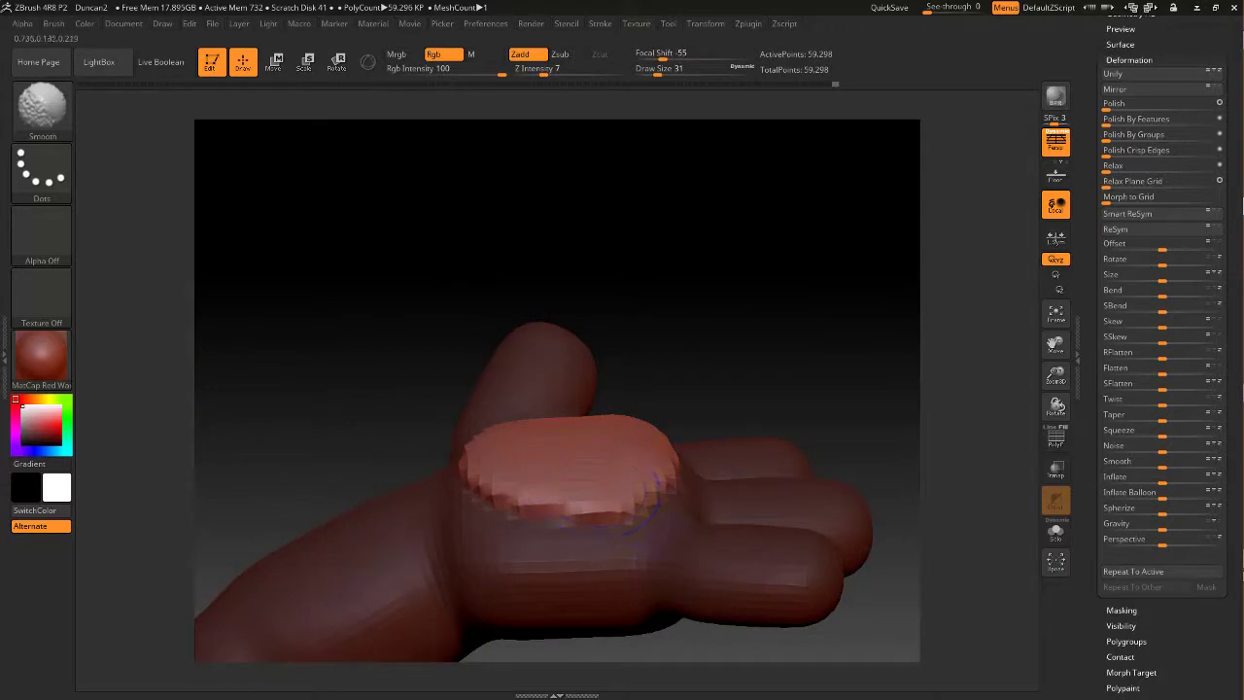
mouse_move(745, 356)
left_mouse_down()
mouse_move(741, 375)
mouse_move(676, 416)
left_mouse_up()
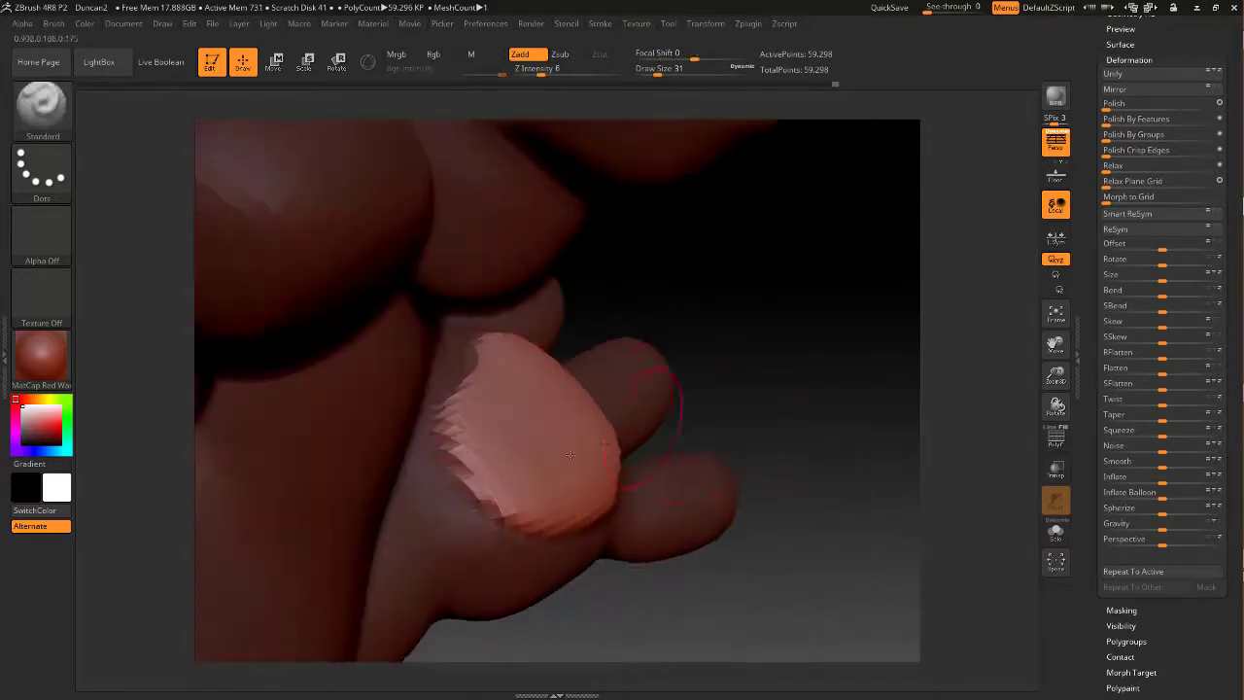
left_click_drag(822, 294, 775, 352)
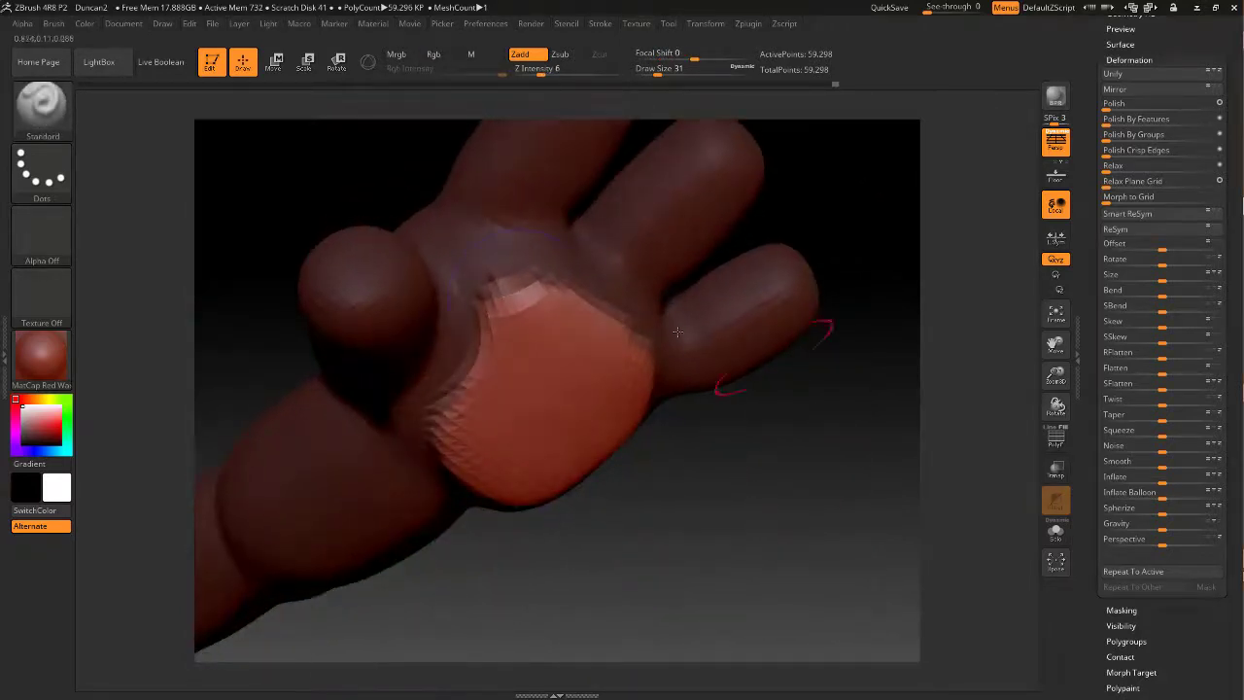
left_click_drag(717, 514, 735, 434)
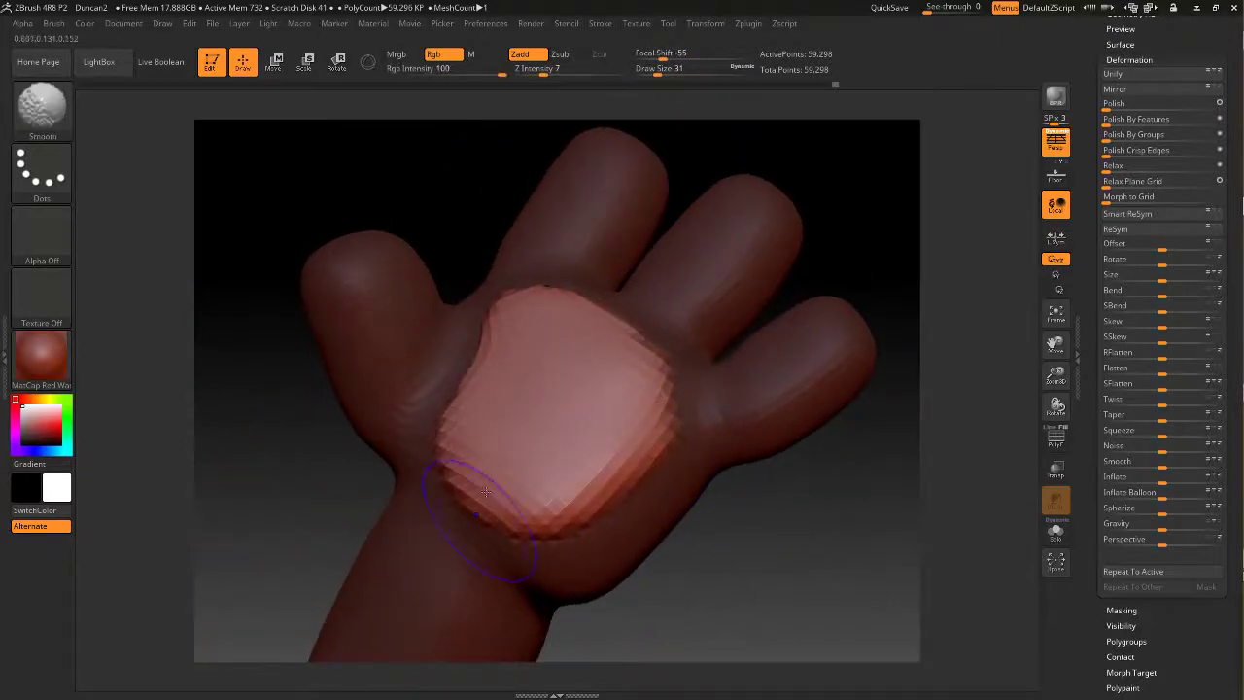
left_click_drag(861, 206, 909, 257, "ctrl")
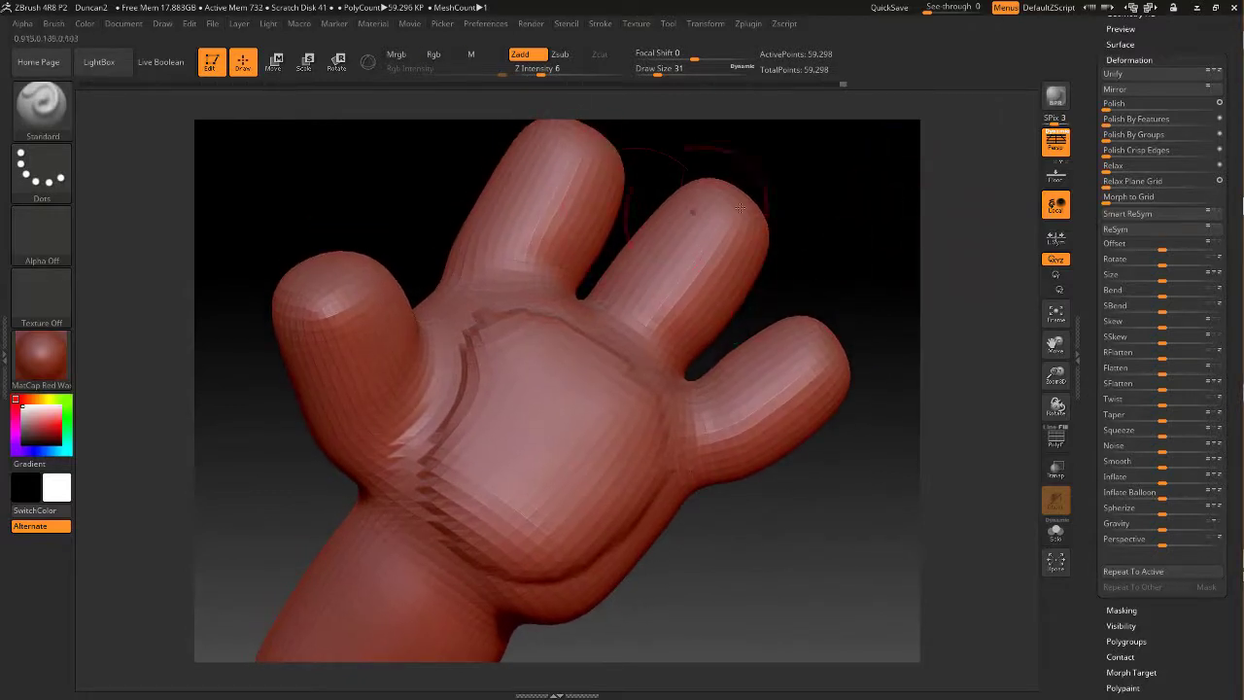
Mask an elongated oval pad on the palm side of each of the three fingers with the MaskLasso brush
mouse_move(827, 172)
left_mouse_down()
mouse_move(858, 213)
mouse_move(836, 169)
mouse_move(831, 196)
left_mouse_up()
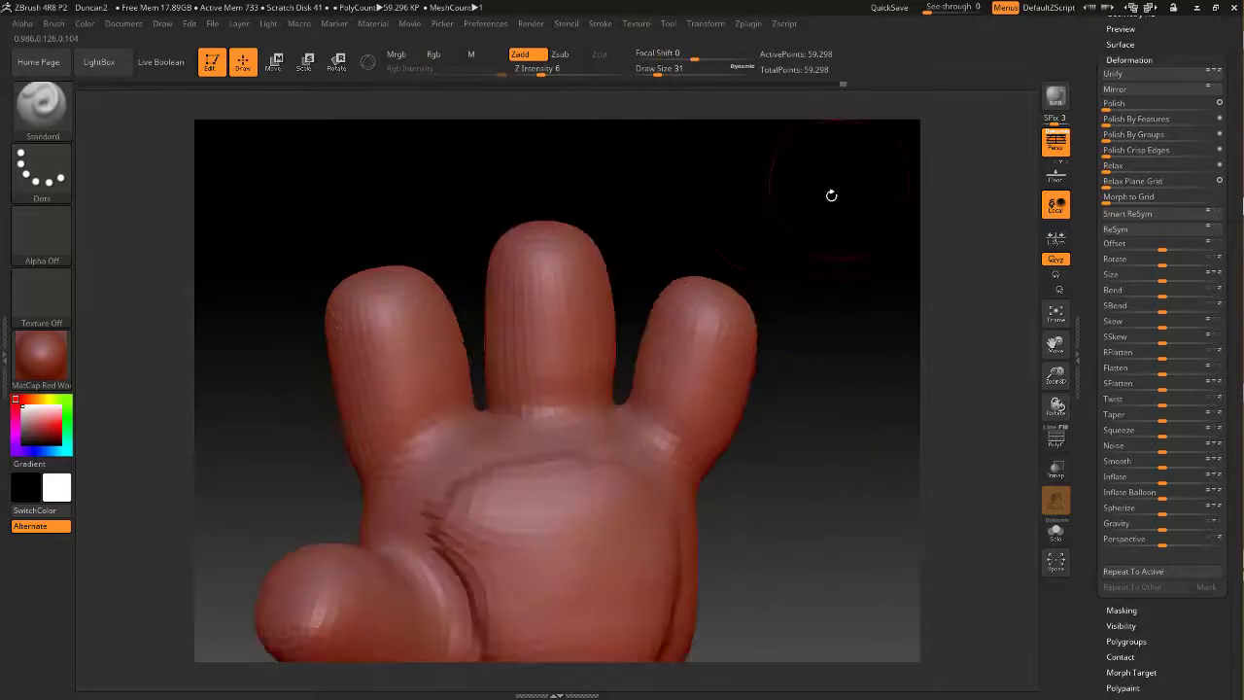
mouse_move(545, 248)
left_mouse_down("ctrl")
mouse_move(532, 252)
mouse_move(514, 320)
mouse_move(521, 362)
mouse_move(576, 374)
mouse_move(600, 282)
mouse_move(564, 246)
left_mouse_up("ctrl")
left_click_drag(630, 218, 616, 218, "ctrl")
mouse_move(532, 249)
left_mouse_down("ctrl")
mouse_move(511, 279)
mouse_move(535, 370)
mouse_move(599, 350)
mouse_move(589, 265)
mouse_move(542, 243)
left_mouse_up("ctrl")
mouse_move(380, 296)
left_mouse_down("ctrl")
mouse_move(351, 363)
mouse_move(384, 426)
mouse_move(432, 413)
mouse_move(449, 350)
mouse_move(414, 302)
mouse_move(389, 295)
left_mouse_up("ctrl")
mouse_move(685, 299)
left_mouse_down("ctrl")
mouse_move(660, 367)
mouse_move(690, 422)
mouse_move(745, 384)
mouse_move(743, 320)
mouse_move(724, 290)
left_mouse_up("ctrl")
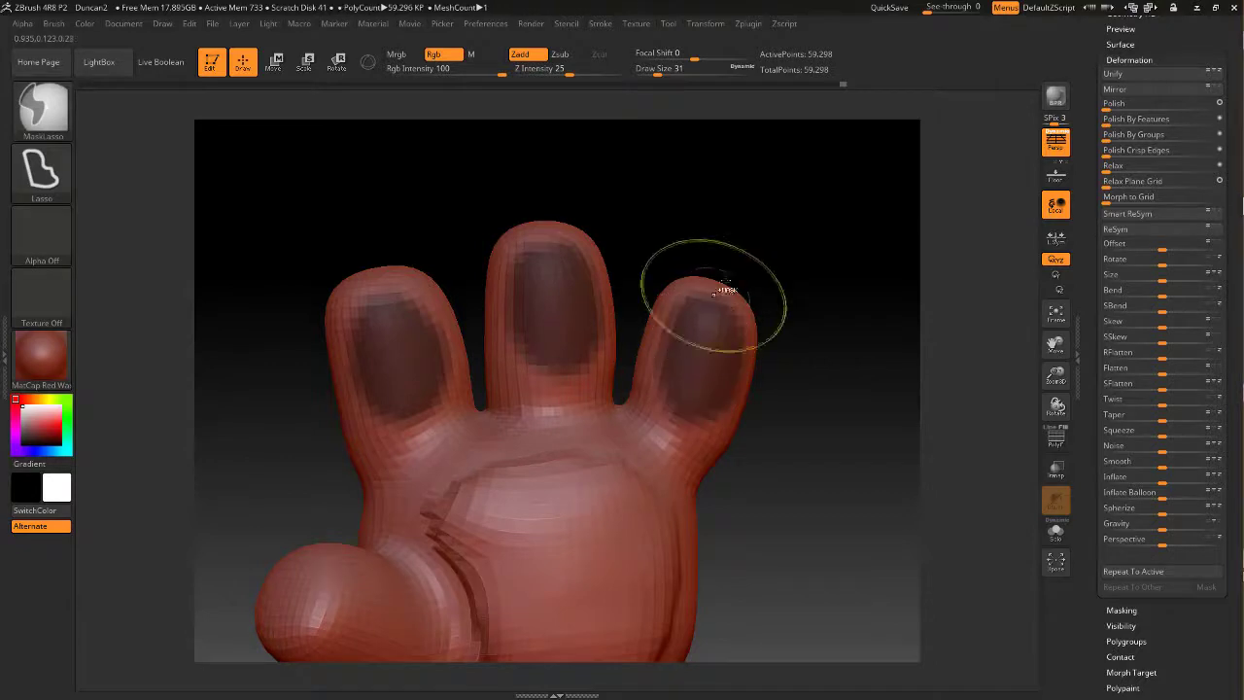
Mask an oval pad on the inner side of the thumb with the MaskLasso brush
left_click_drag(722, 211, 695, 242)
left_click_drag(461, 330, 494, 209)
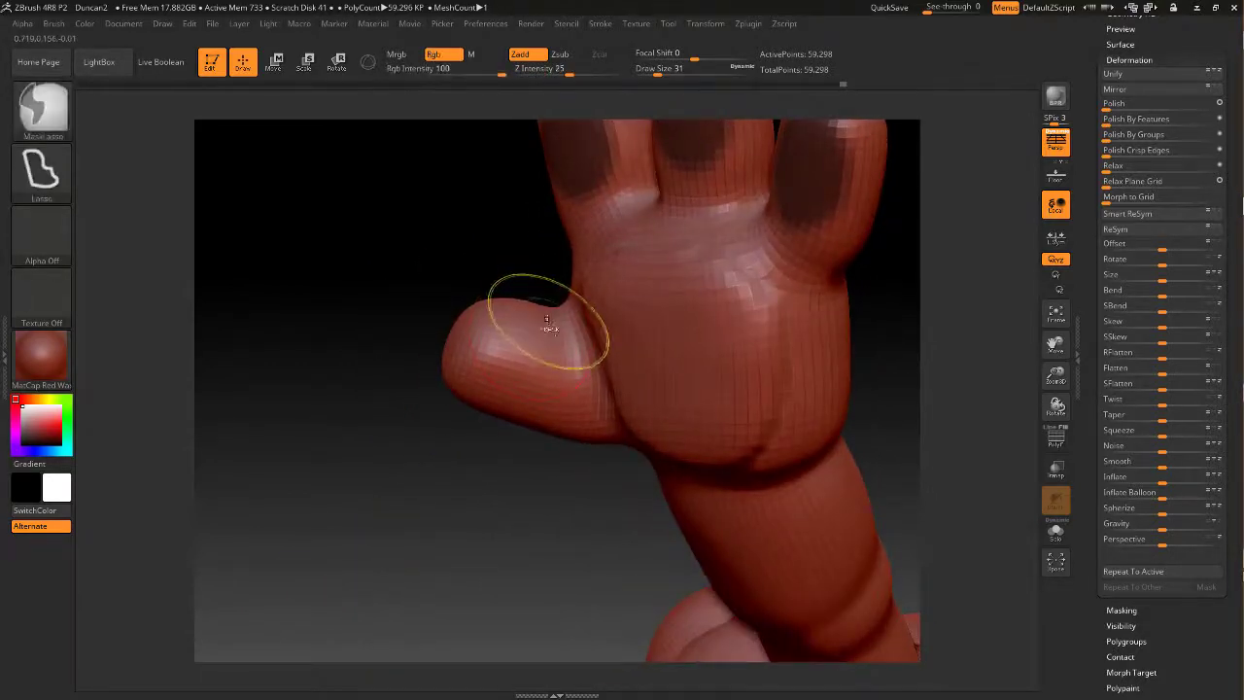
mouse_move(547, 321)
left_mouse_down("ctrl")
mouse_move(563, 357)
mouse_move(533, 403)
mouse_move(468, 336)
mouse_move(497, 308)
mouse_move(558, 344)
left_mouse_up("ctrl")
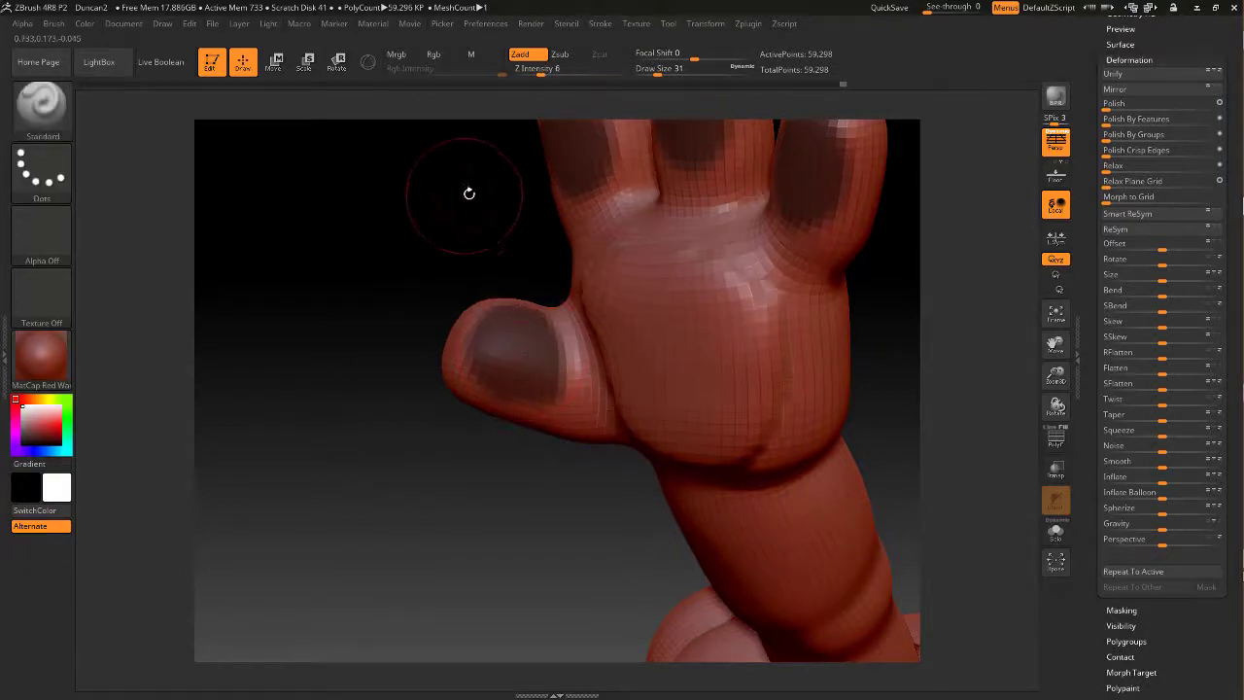
Trim the excess mask from the backs of the fingers and thumb and invert the mask, leaving only the finger and thumb pads unmasked
mouse_move(470, 194)
left_mouse_down()
mouse_move(592, 273)
mouse_move(584, 235)
left_mouse_up()
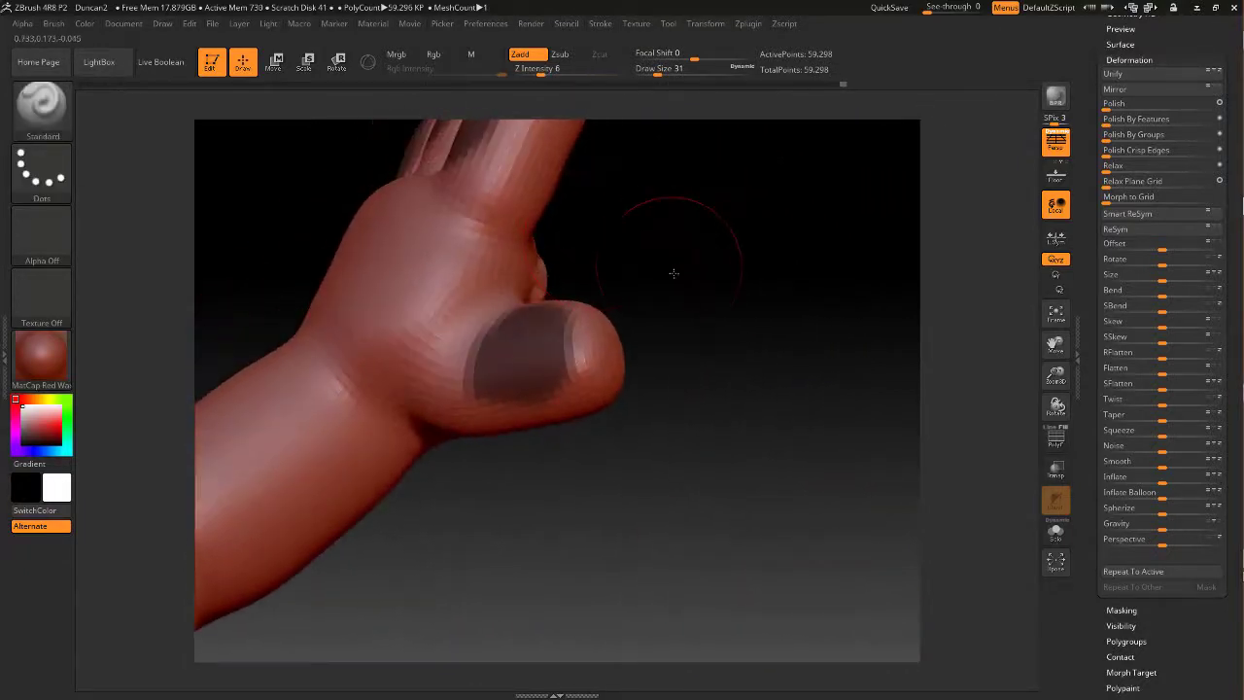
mouse_move(671, 273)
left_mouse_down("alt")
mouse_move(617, 190)
mouse_move(655, 258)
left_mouse_up("alt")
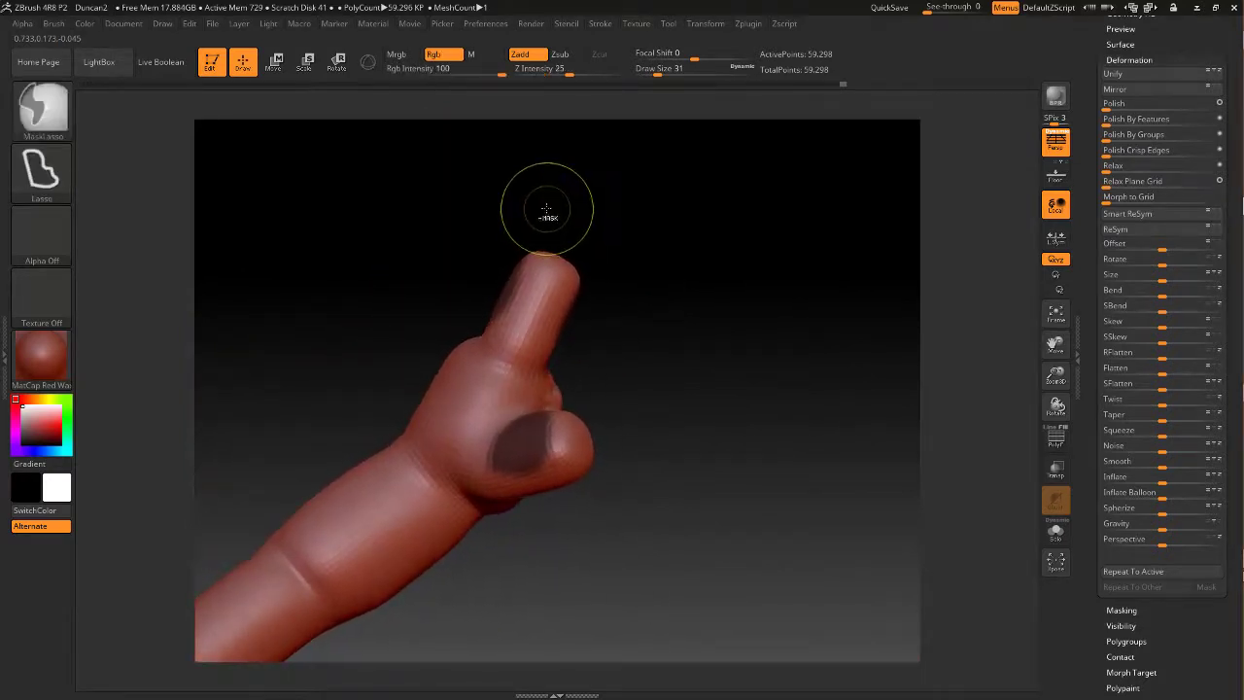
mouse_move(547, 204)
left_mouse_down("ctrl")
mouse_move(507, 345)
mouse_move(486, 220)
mouse_move(509, 210)
left_mouse_up("ctrl")
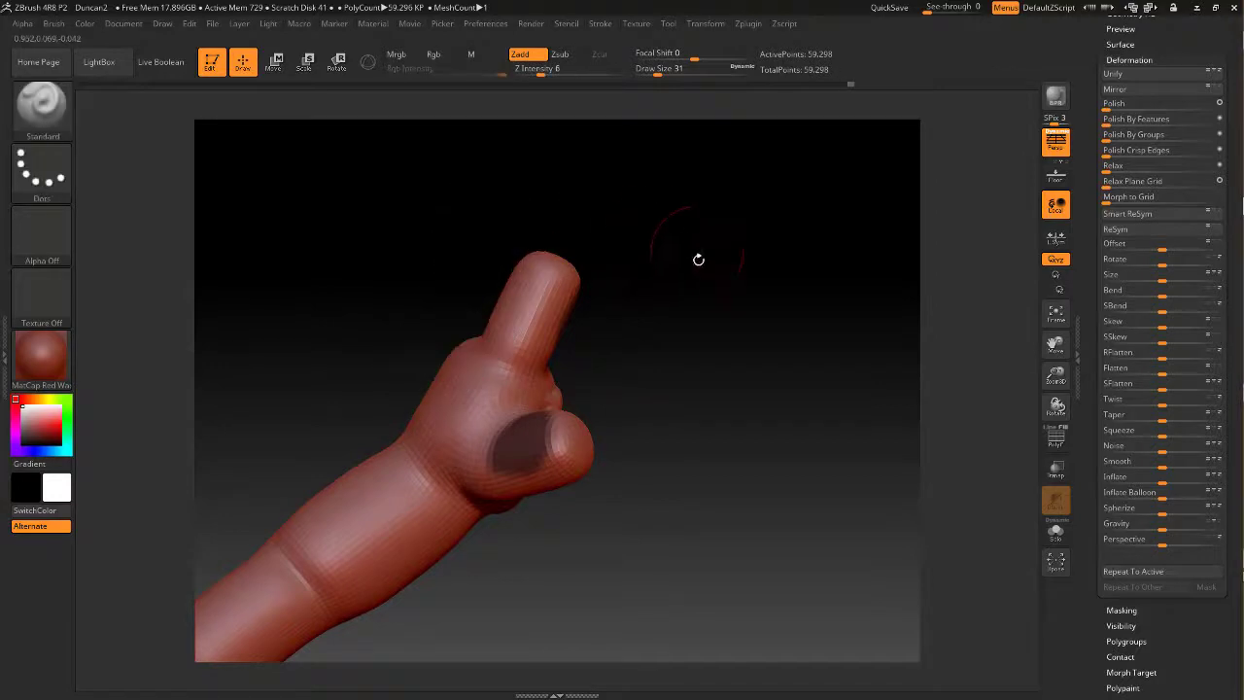
mouse_move(698, 259)
left_mouse_down()
mouse_move(668, 202)
mouse_move(679, 207)
mouse_move(667, 207)
left_mouse_up()
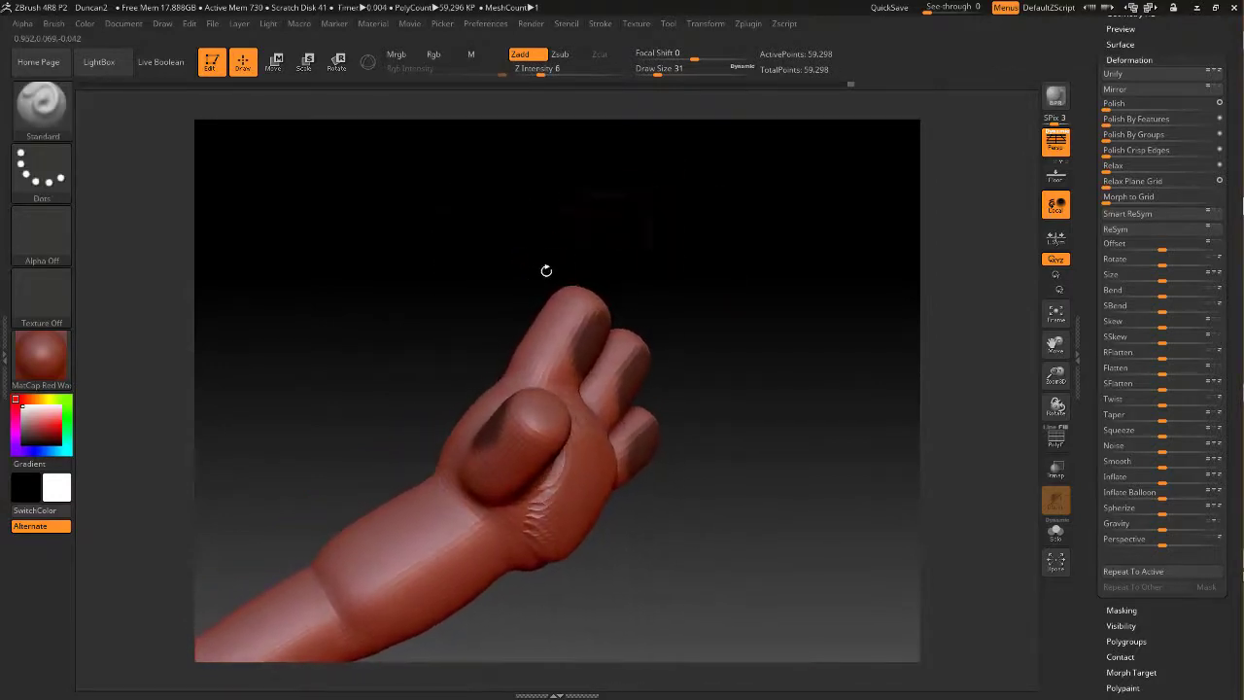
mouse_move(542, 389)
left_mouse_down("ctrl")
mouse_move(483, 479)
mouse_move(458, 291)
left_mouse_up("ctrl")
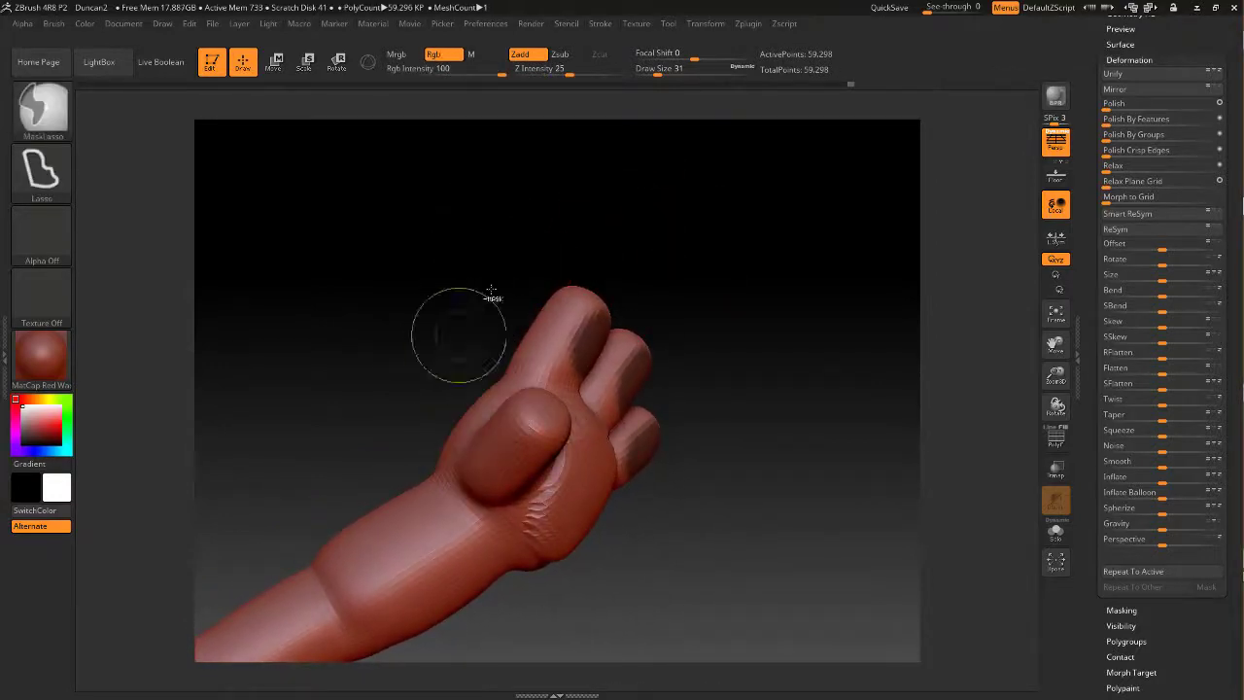
mouse_move(672, 215)
left_mouse_down()
mouse_move(743, 317)
mouse_move(535, 181)
mouse_move(609, 184)
mouse_move(640, 207)
mouse_move(722, 184)
mouse_move(698, 187)
mouse_move(845, 190)
mouse_move(740, 200)
left_mouse_up()
left_click(649, 208, "ctrl")
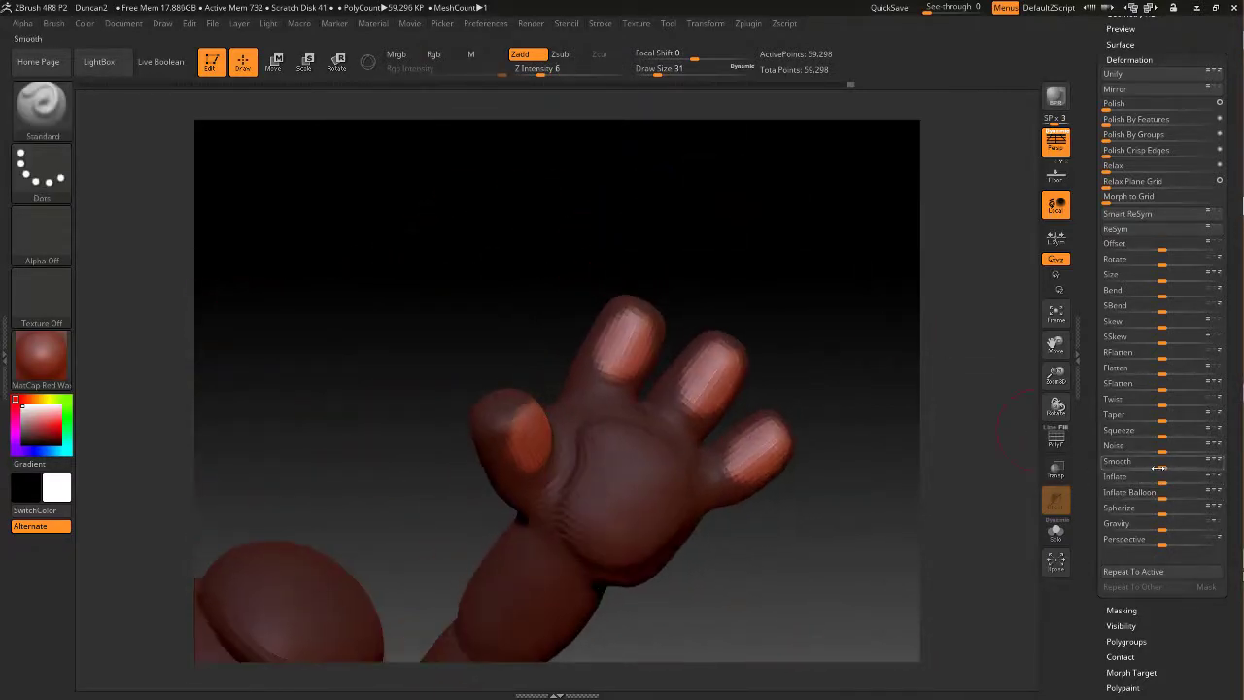
Try the Inflate deformation on the unmasked finger and thumb pads and undo it
left_click_drag(1163, 481, 1166, 480)
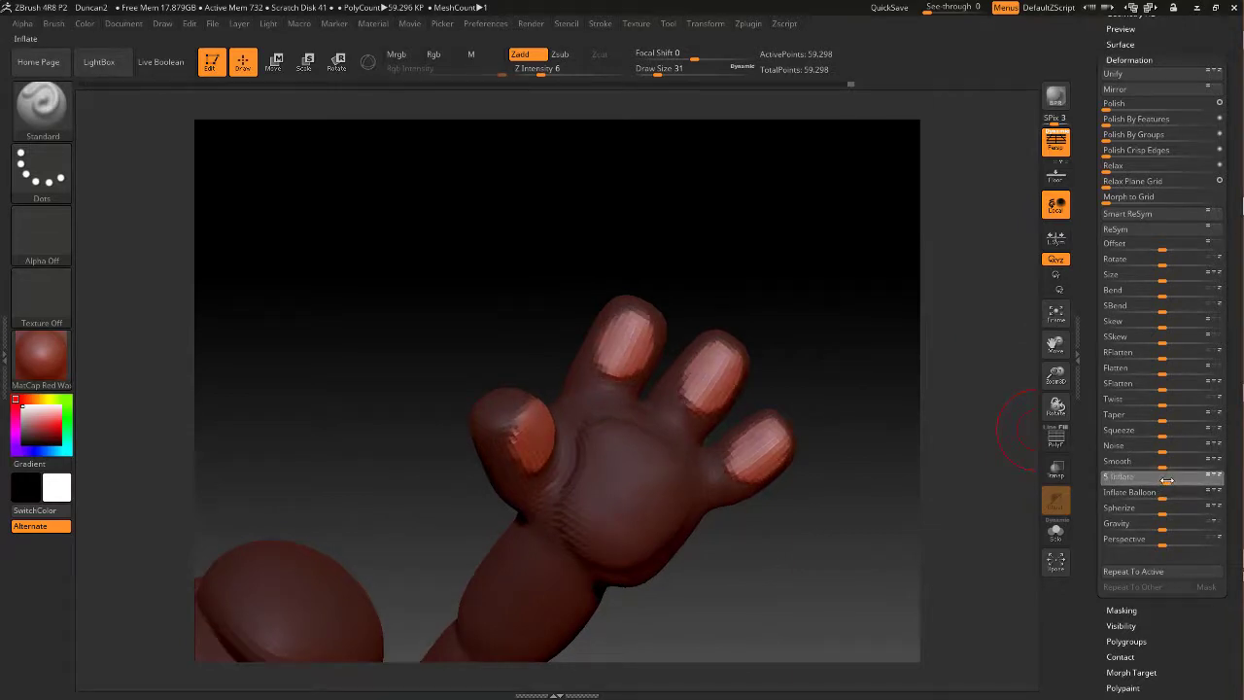
key("ctrl+z")
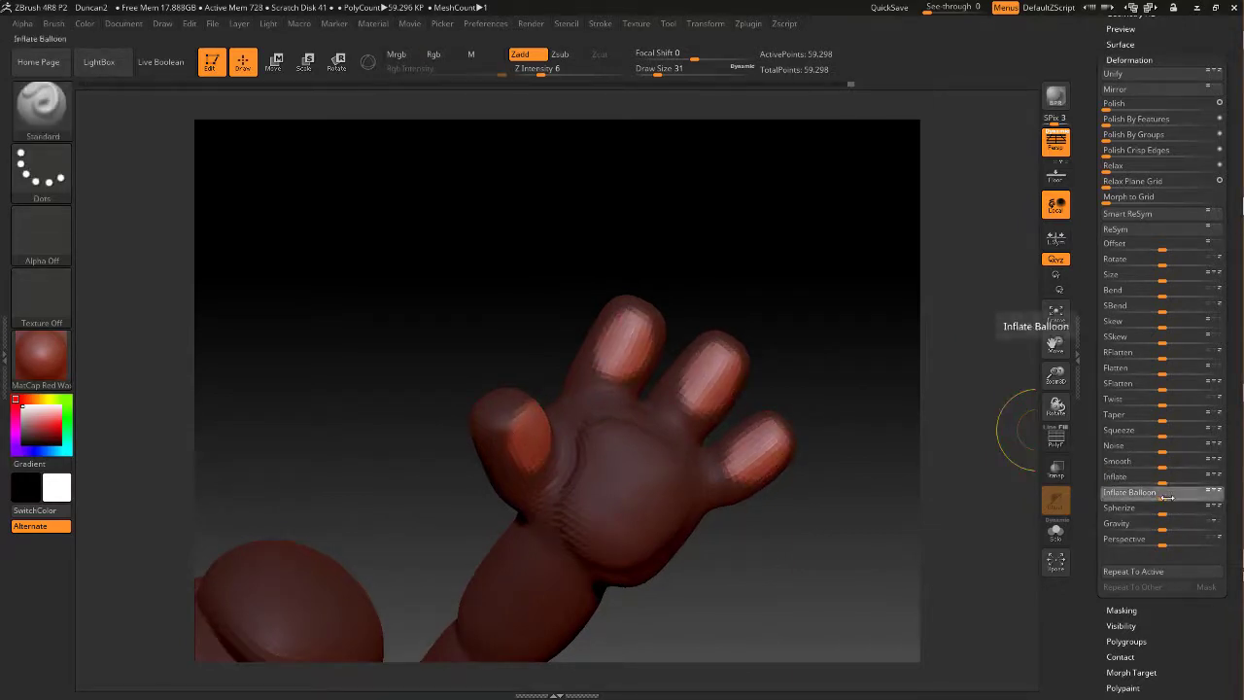
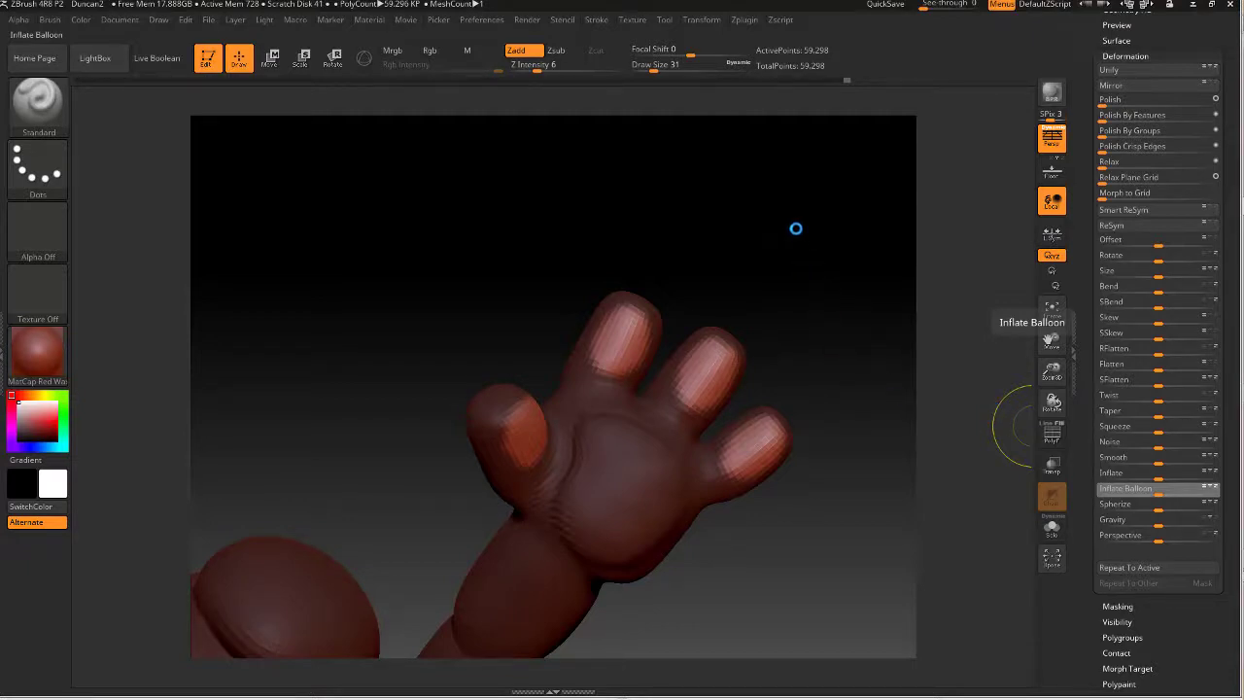
key("alt+Tab")
key("alt+Tab")
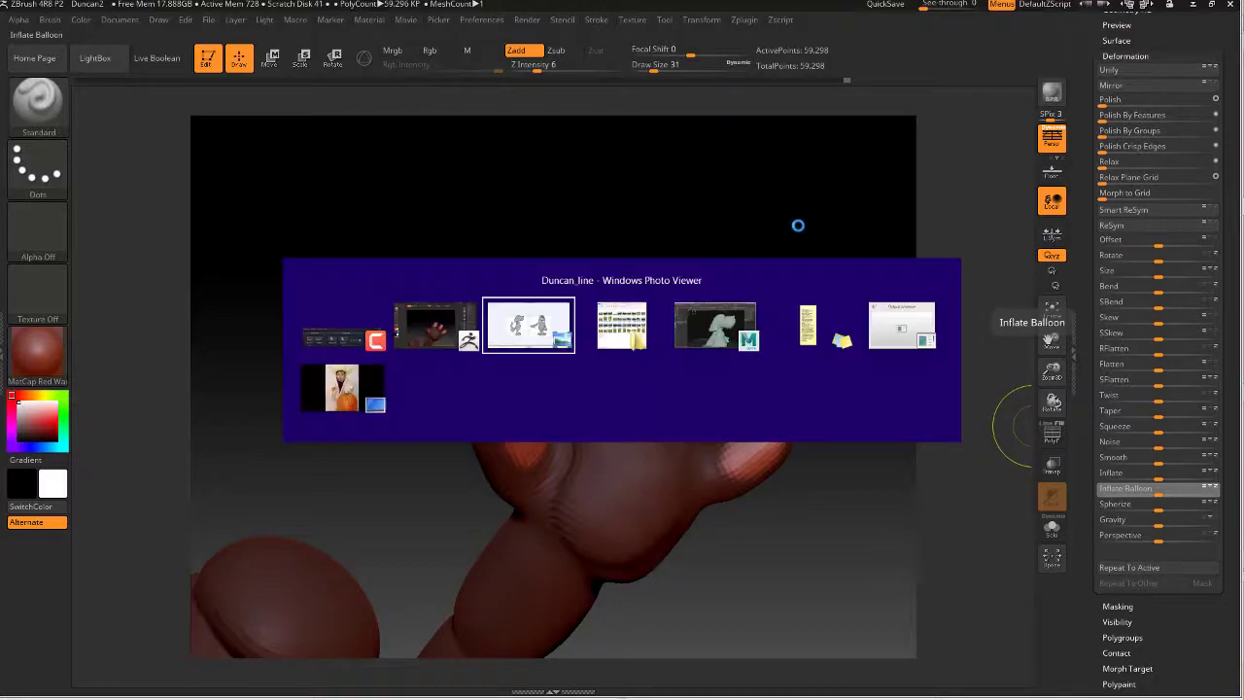
key("alt+Tab")
key("alt+Tab")
key("alt+Tab")
key("alt+Tab")
key("alt+Tab")
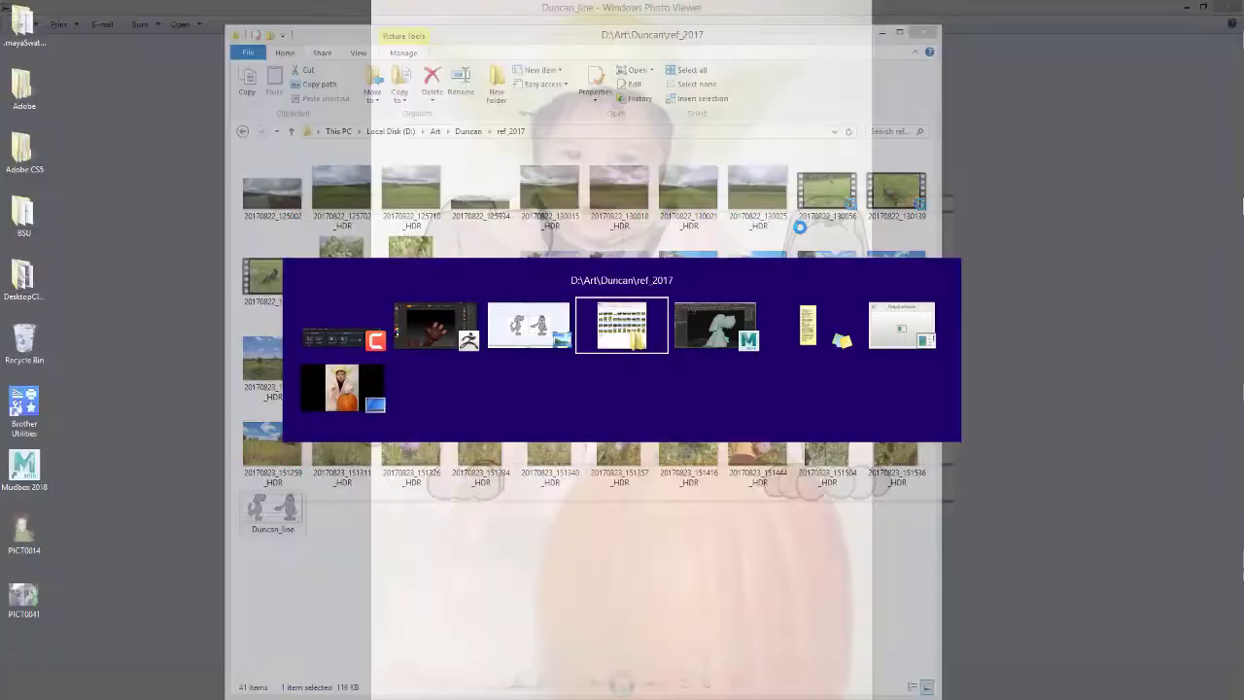
key("alt+Tab")
key("alt+Tab")
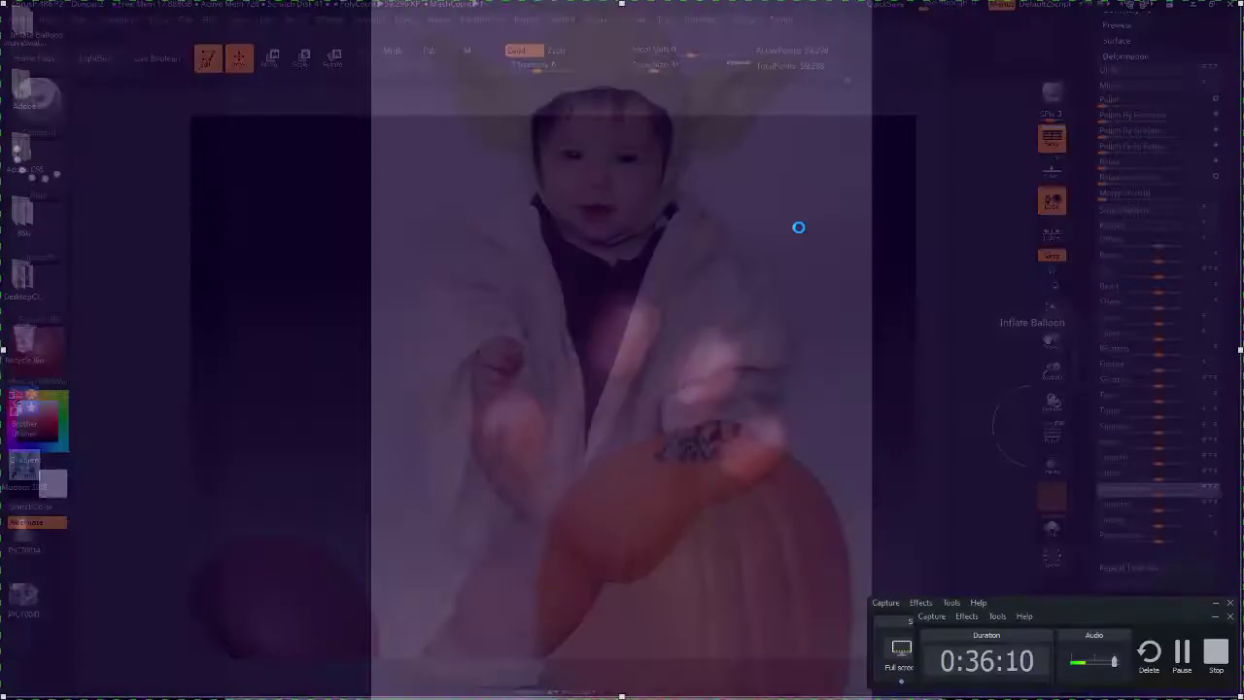
left_click(1177, 655)
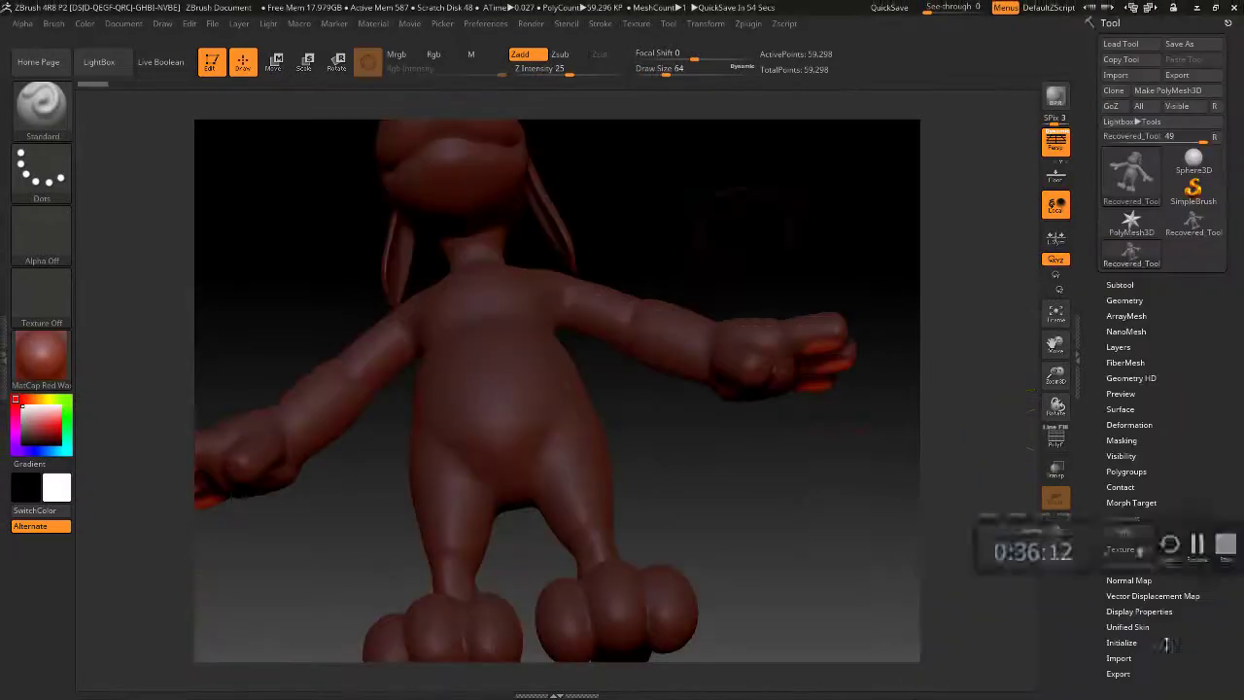
Raise the unmasked finger and thumb pads on the recovered model with the Inflate deformation
left_click_drag(827, 508, 911, 429)
left_click_drag(813, 422, 850, 573, "alt")
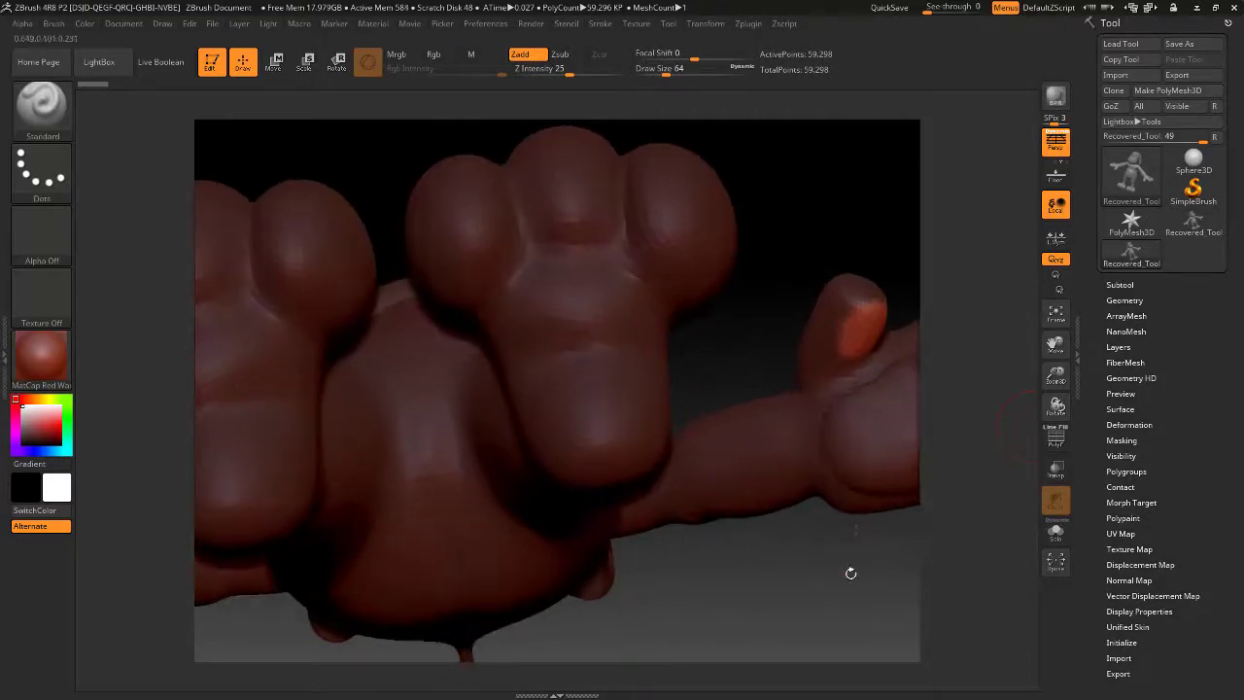
left_click_drag(650, 577, 1010, 396)
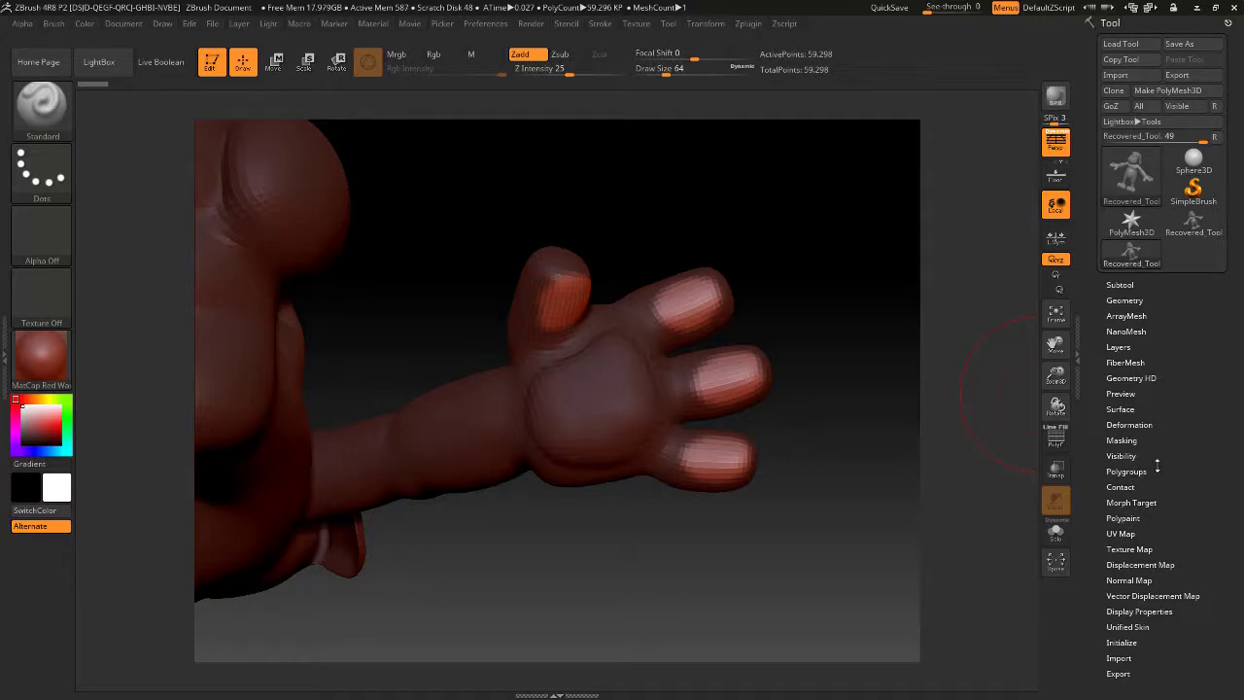
left_click(1138, 426)
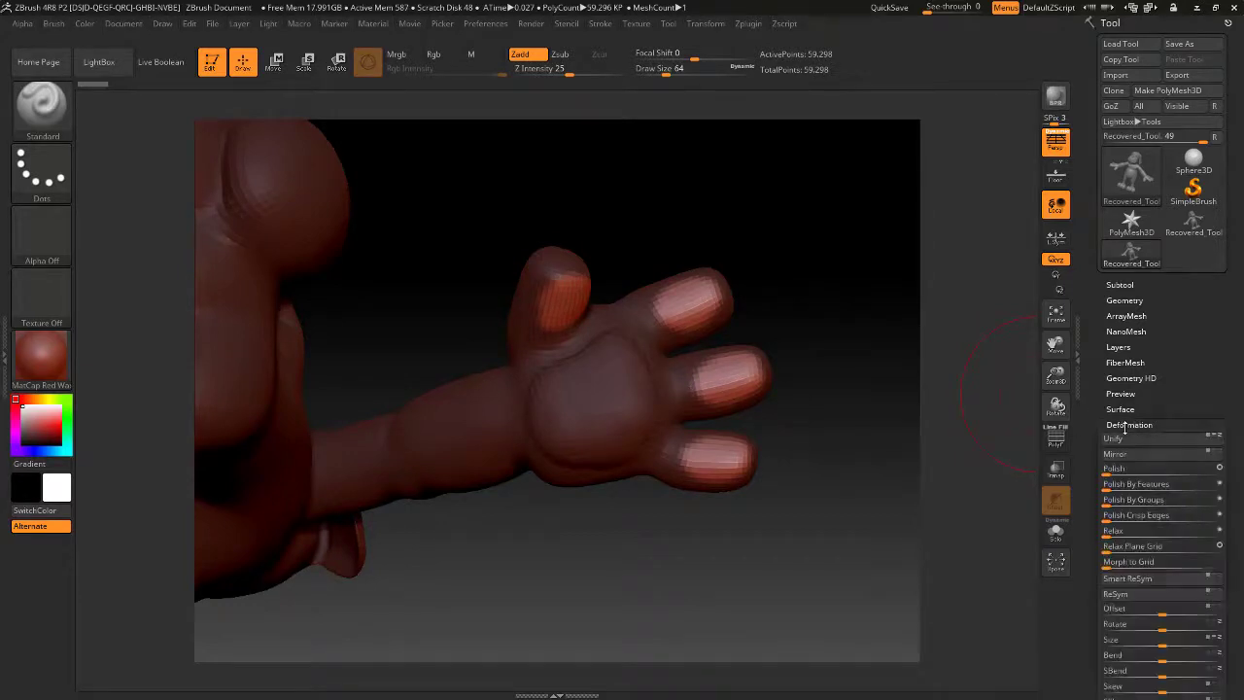
left_click_drag(1231, 373, 1234, 204)
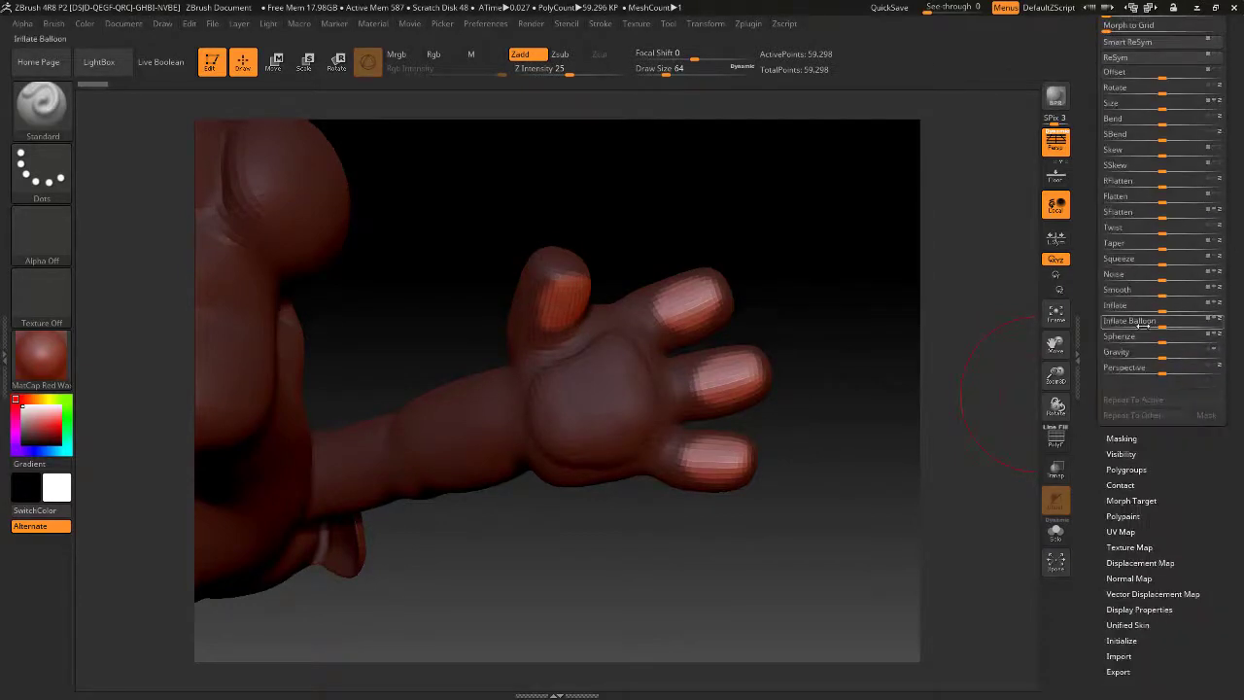
left_click_drag(877, 311, 801, 326)
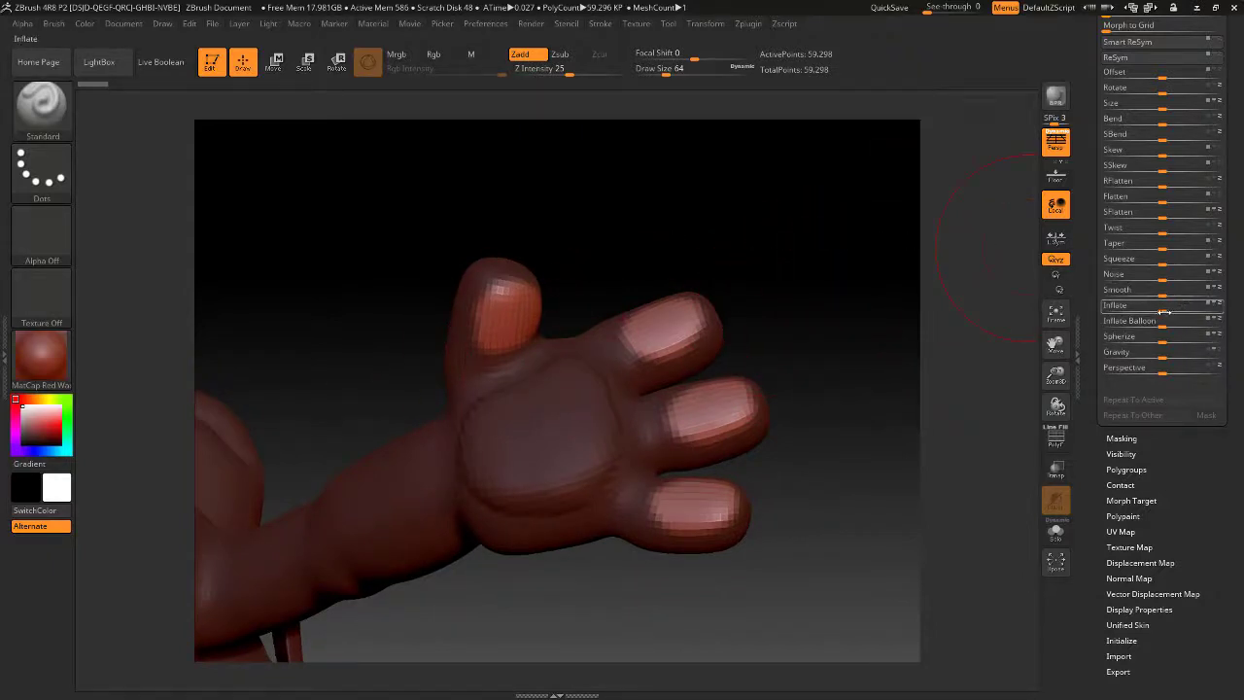
left_click_drag(1163, 311, 1170, 310)
Set the draw size to 25 and, after undoing a trial smoothing of the thumb pad, the Smooth brush's Z Intensity to 6
mouse_move(767, 278)
left_mouse_down()
mouse_move(752, 330)
mouse_move(761, 294)
left_mouse_up()
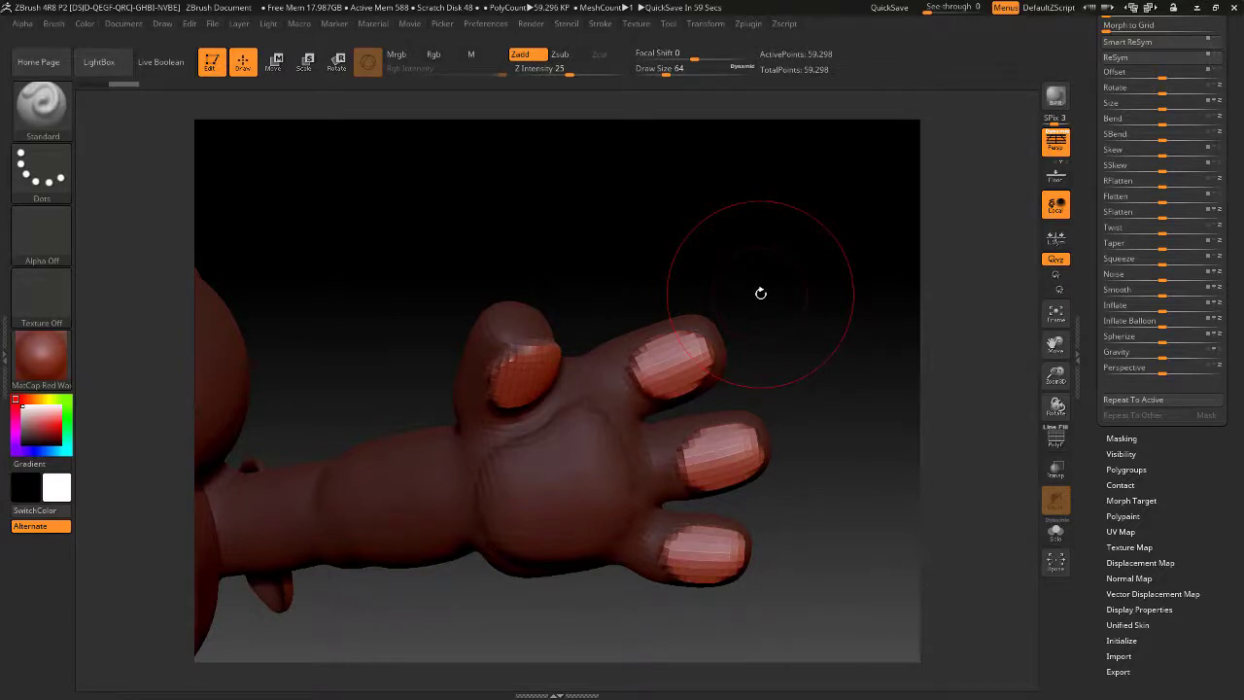
mouse_move(755, 243)
left_mouse_down()
mouse_move(770, 209)
mouse_move(774, 235)
mouse_move(782, 191)
mouse_move(765, 204)
left_mouse_up()
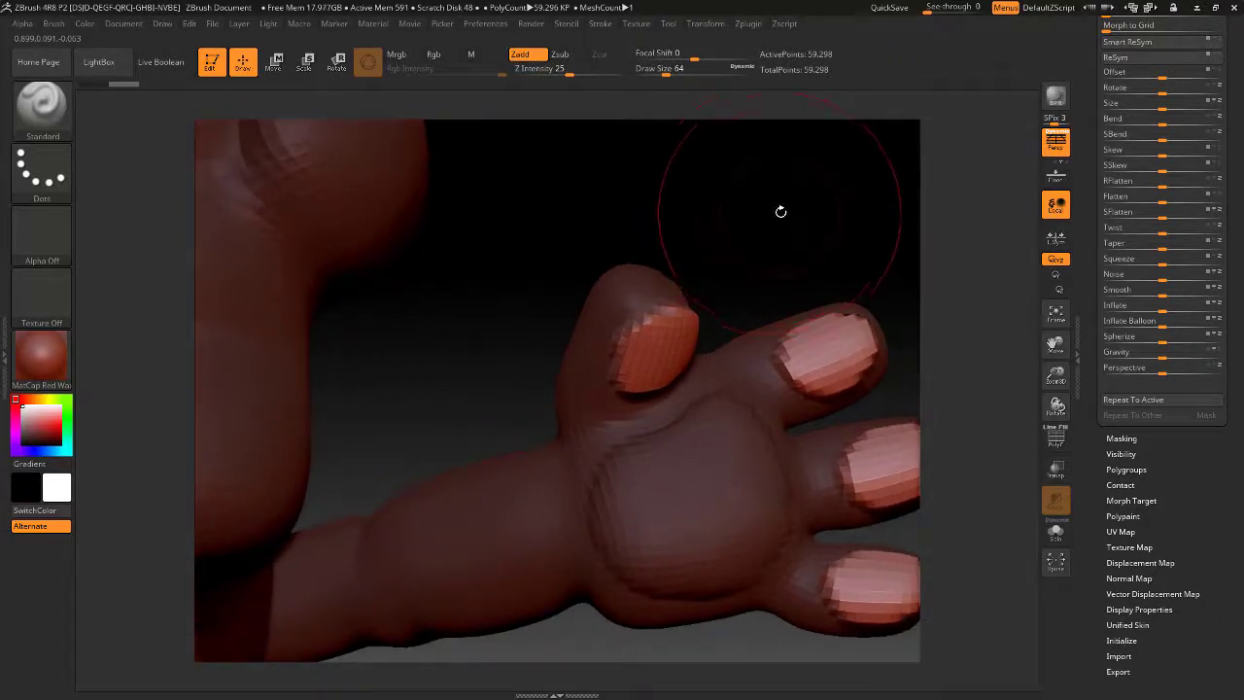
key("space")
left_click_drag(777, 210, 766, 210)
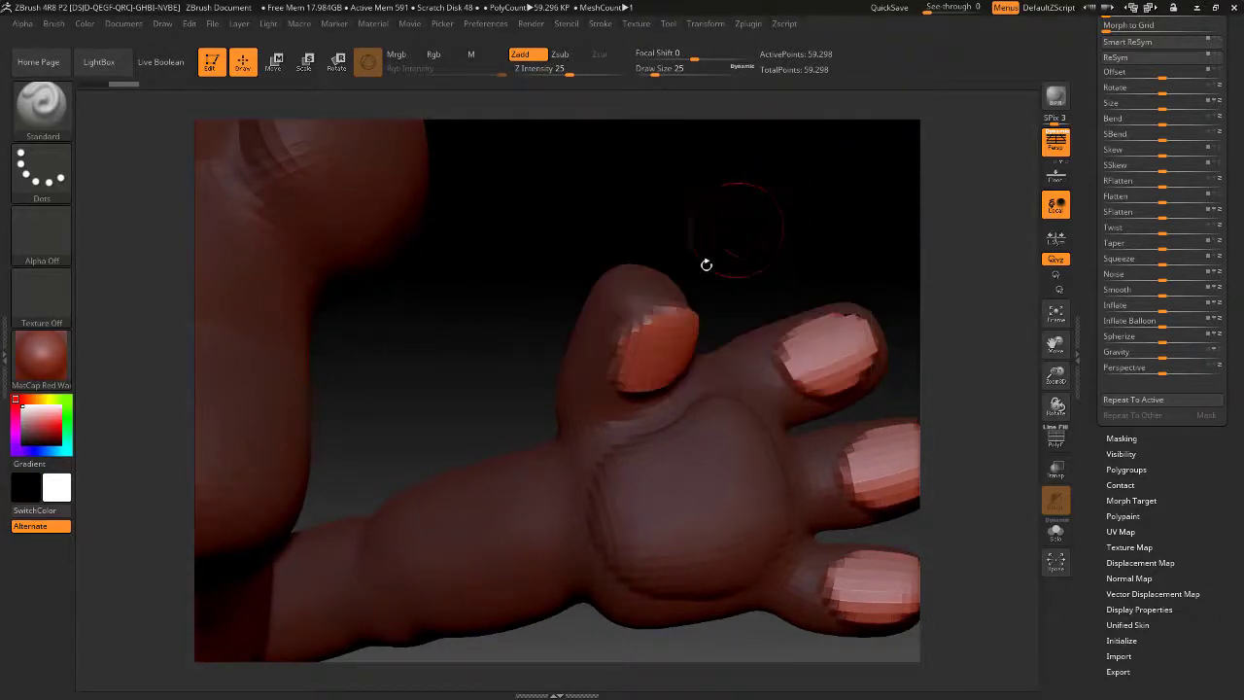
left_click_drag(619, 371, 641, 328, "shift")
key("ctrl+z")
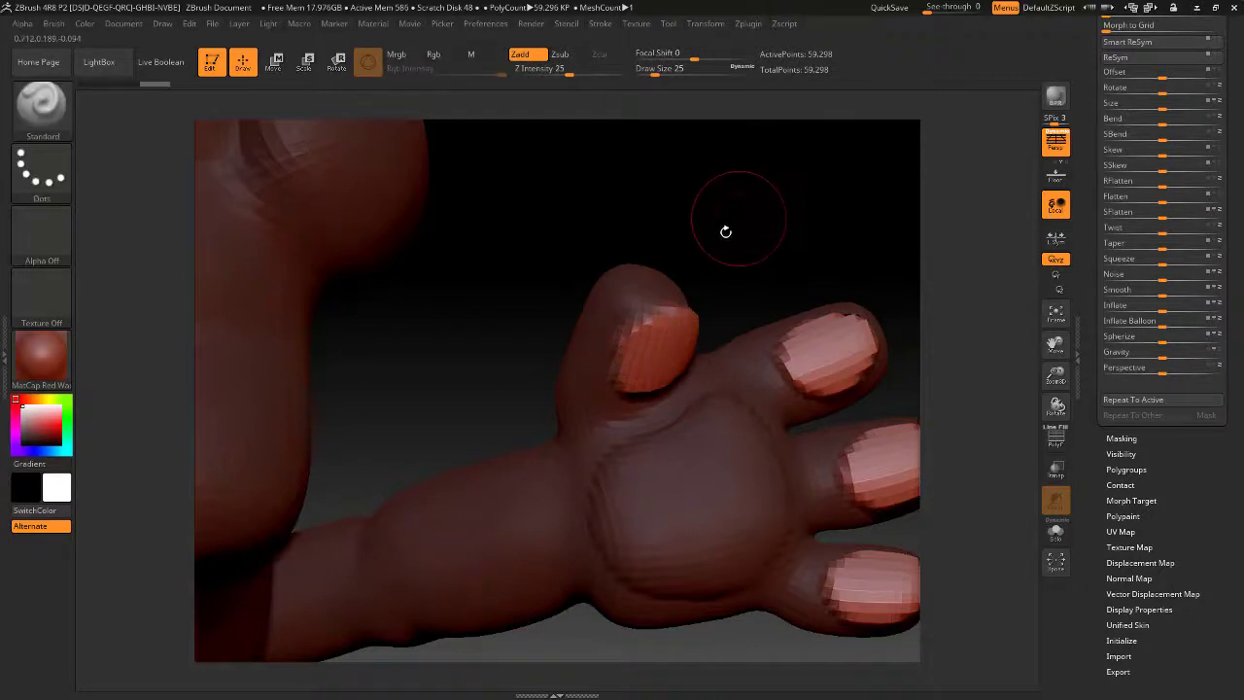
left_click_drag(571, 70, 555, 69, "shift")
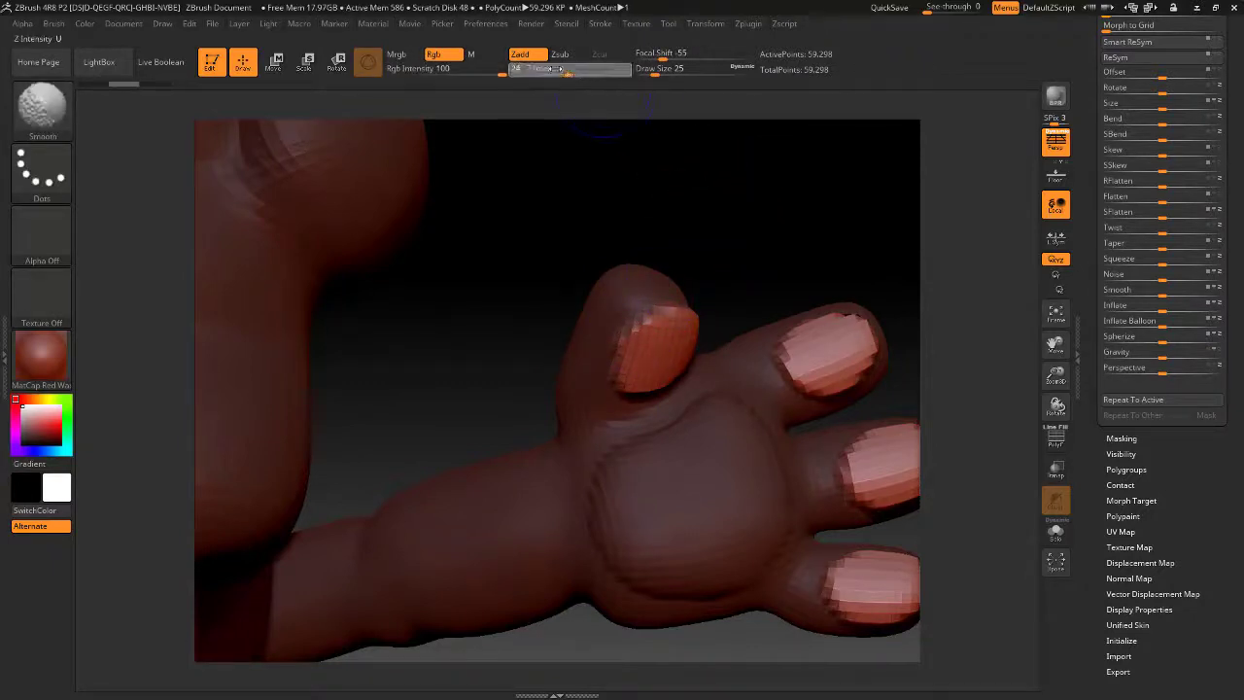
Smooth the jagged edge of the raised thumb pad with light Smooth brush strokes
left_click_drag(606, 369, 646, 318, "shift")
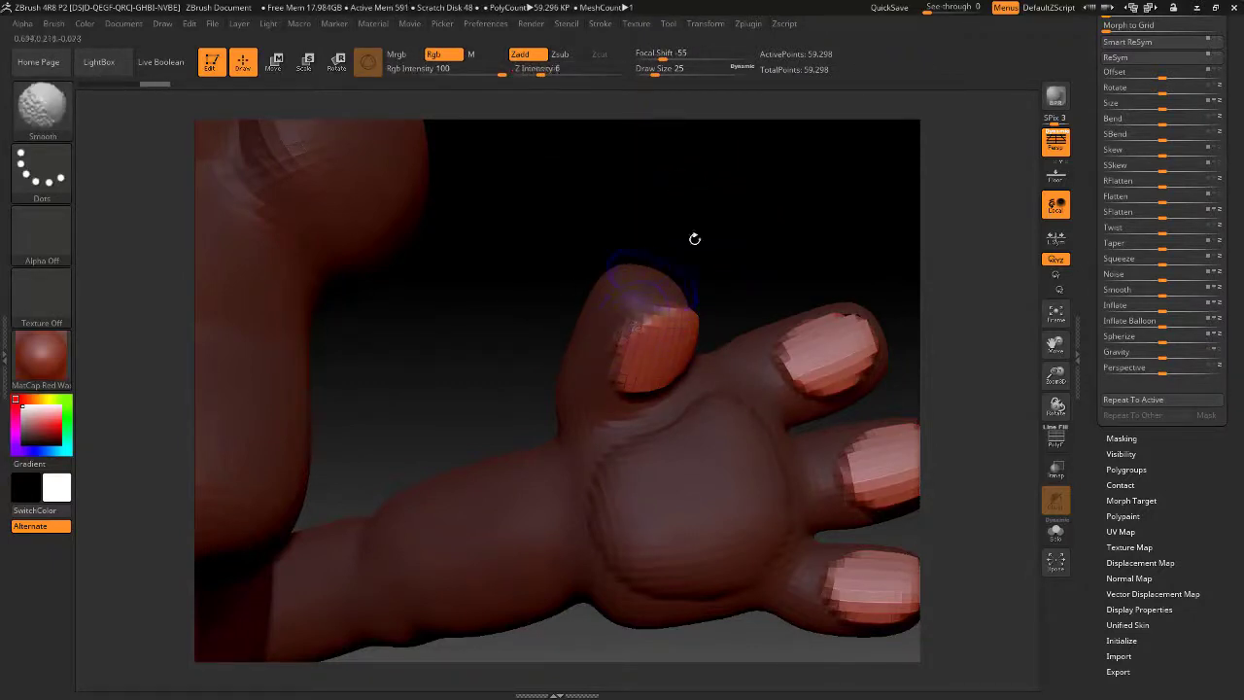
mouse_move(694, 239)
left_mouse_down()
mouse_move(674, 275)
mouse_move(688, 315)
left_mouse_up()
left_click_drag(730, 269, 736, 250)
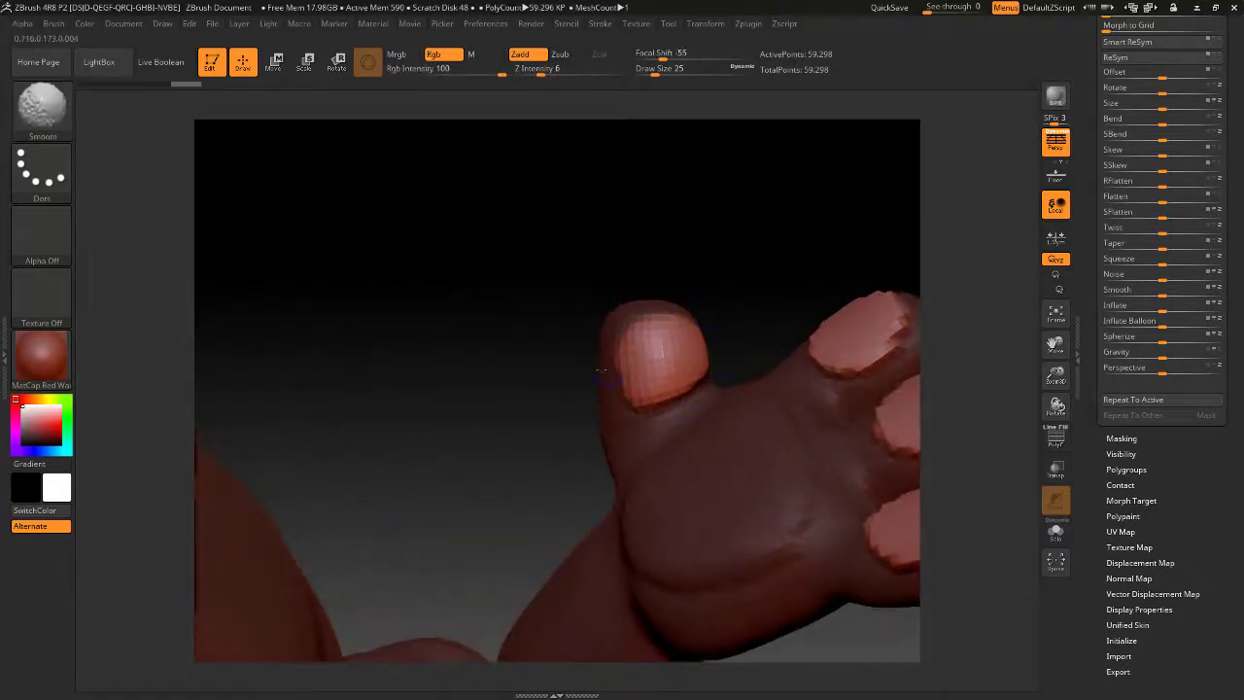
left_click_drag(600, 370, 627, 342, "shift")
mouse_move(764, 263)
left_mouse_down("alt")
mouse_move(670, 242)
mouse_move(698, 250)
left_mouse_up("alt")
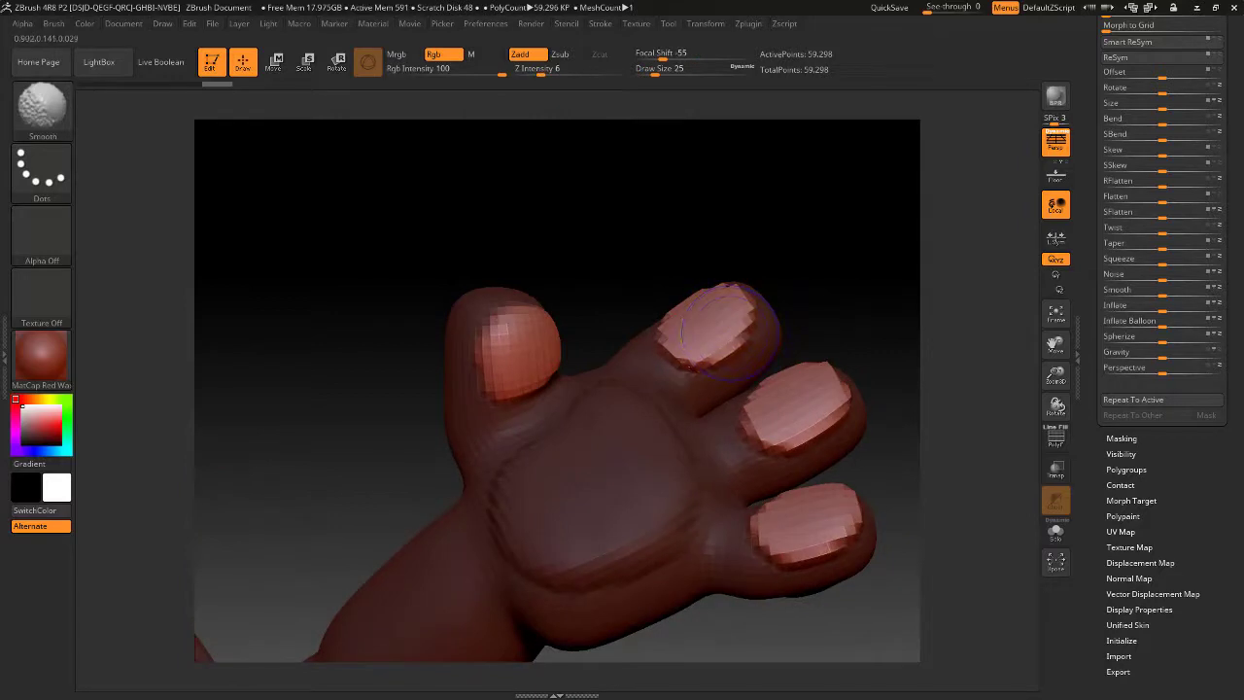
Smooth the jagged edges of the three raised finger pads with light Smooth brush strokes
left_click_drag(731, 332, 740, 309, "shift")
mouse_move(653, 247)
left_mouse_down()
mouse_move(730, 254)
mouse_move(694, 324)
left_mouse_up()
left_click_drag(793, 247, 713, 242)
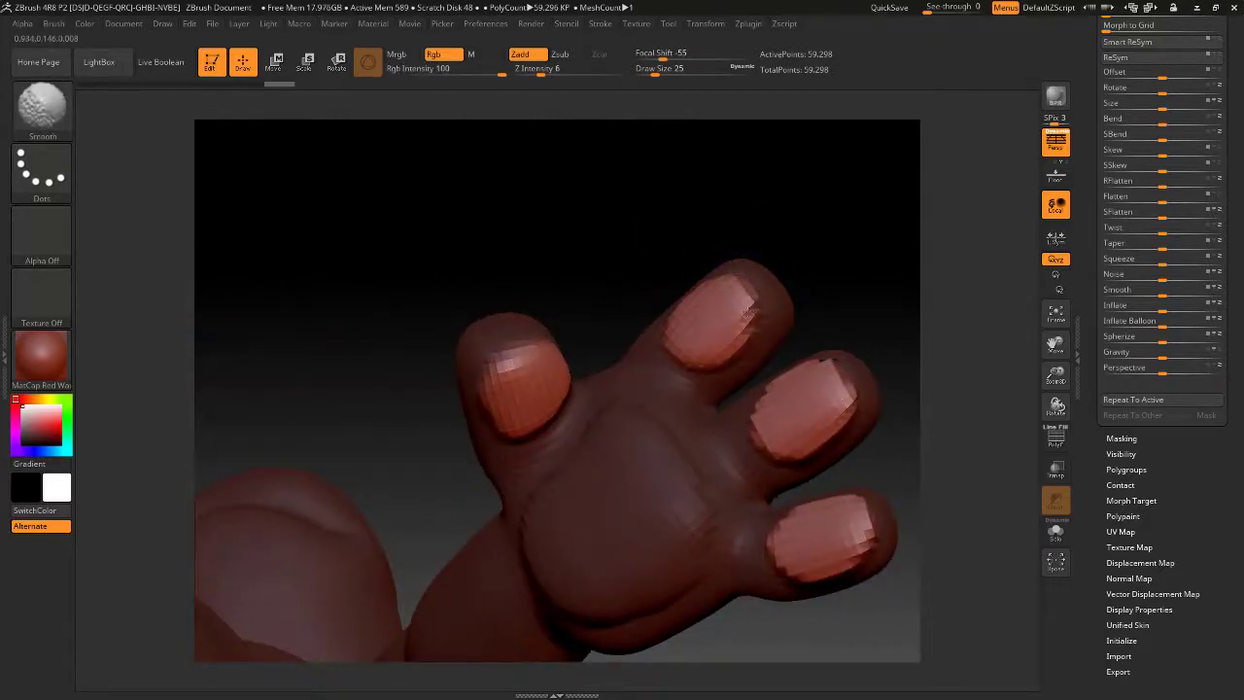
left_click_drag(784, 305, 741, 356)
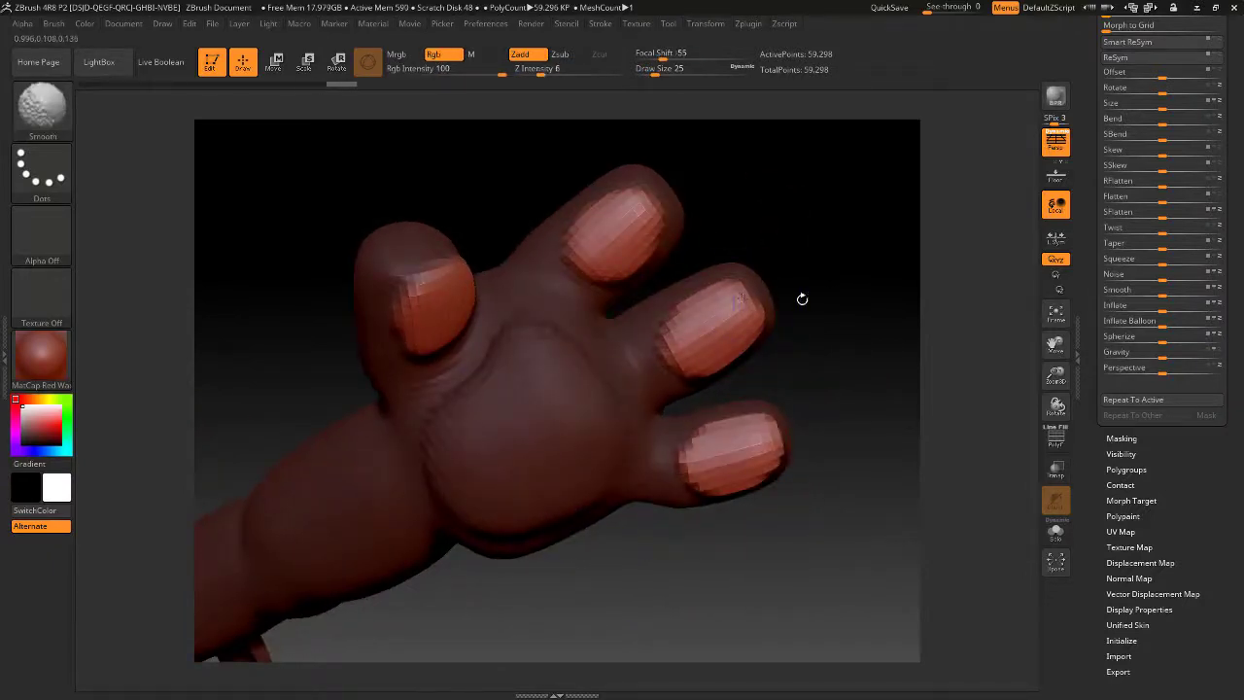
left_click_drag(801, 299, 834, 303)
left_click_drag(740, 325, 703, 364, "shift")
left_click_drag(806, 340, 780, 372)
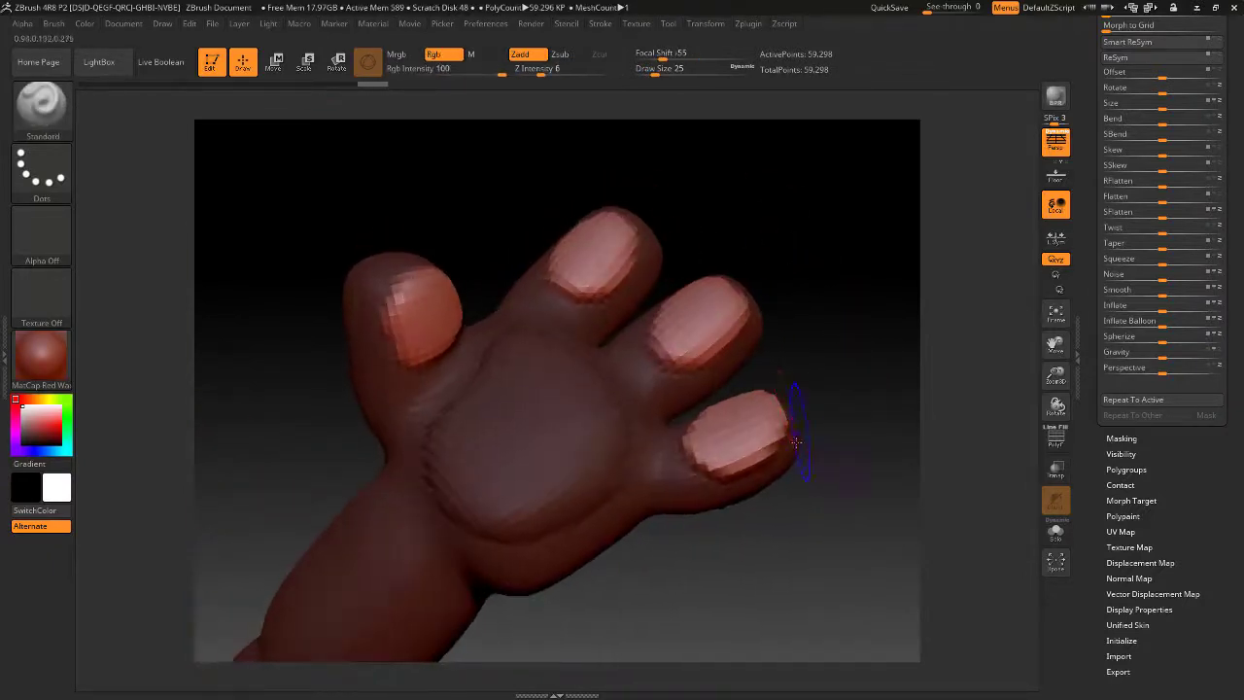
left_click_drag(774, 456, 718, 477, "shift")
left_click_drag(785, 353, 743, 391)
Clear the mask from the model and bring the body into a straight front view
left_click_drag(796, 220, 828, 238)
left_click_drag(825, 170, 771, 132, "ctrl")
left_click_drag(755, 195, 613, 401)
left_click_drag(685, 429, 722, 463, "shift")
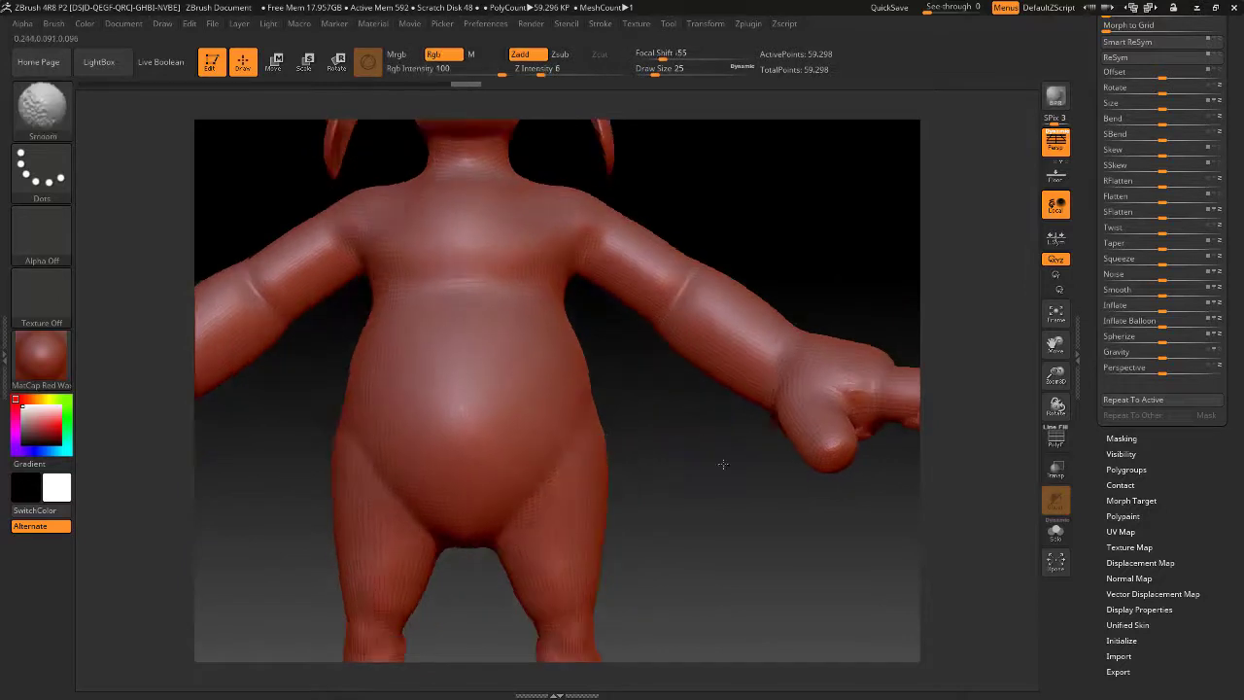
Adjust the forearm contour with the Move brush at a draw size of 68
left_click_drag(803, 188, 771, 180, "alt")
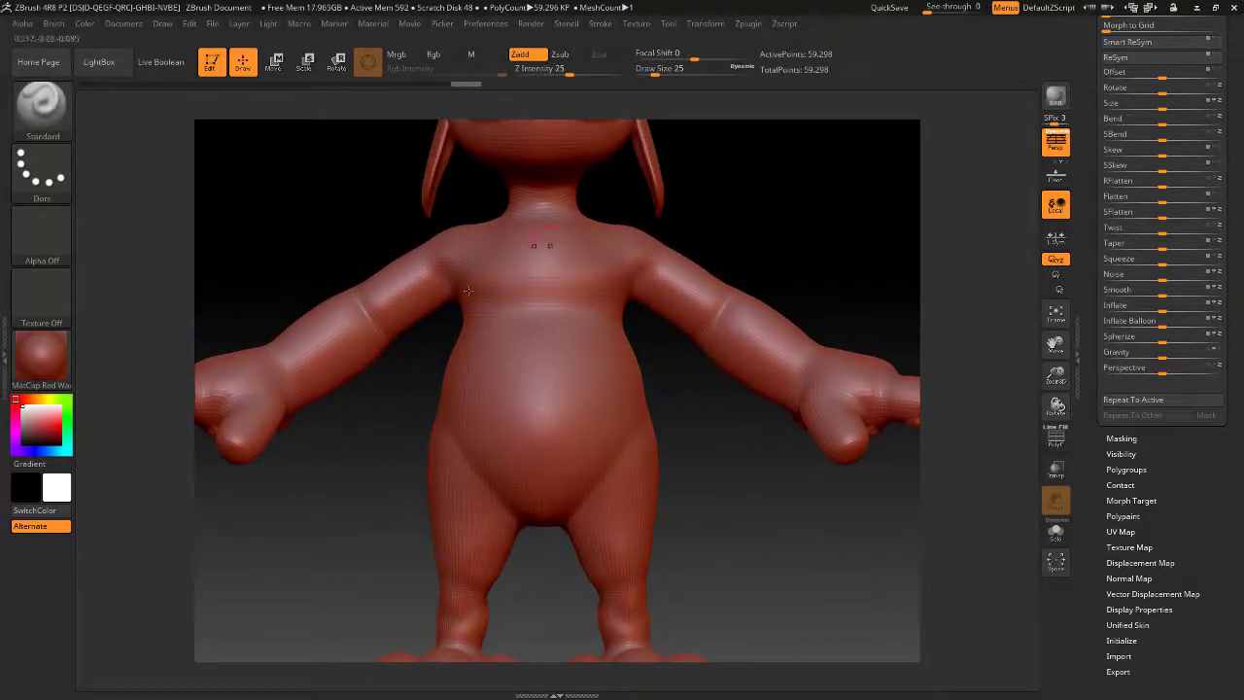
left_click_drag(353, 425, 424, 482, "alt")
mouse_move(480, 280)
left_mouse_down()
mouse_move(283, 425)
mouse_move(399, 322)
mouse_move(388, 313)
mouse_move(250, 341)
left_mouse_up()
left_click_drag(612, 306, 640, 199, "alt")
left_click_drag(584, 249, 574, 206, "alt")
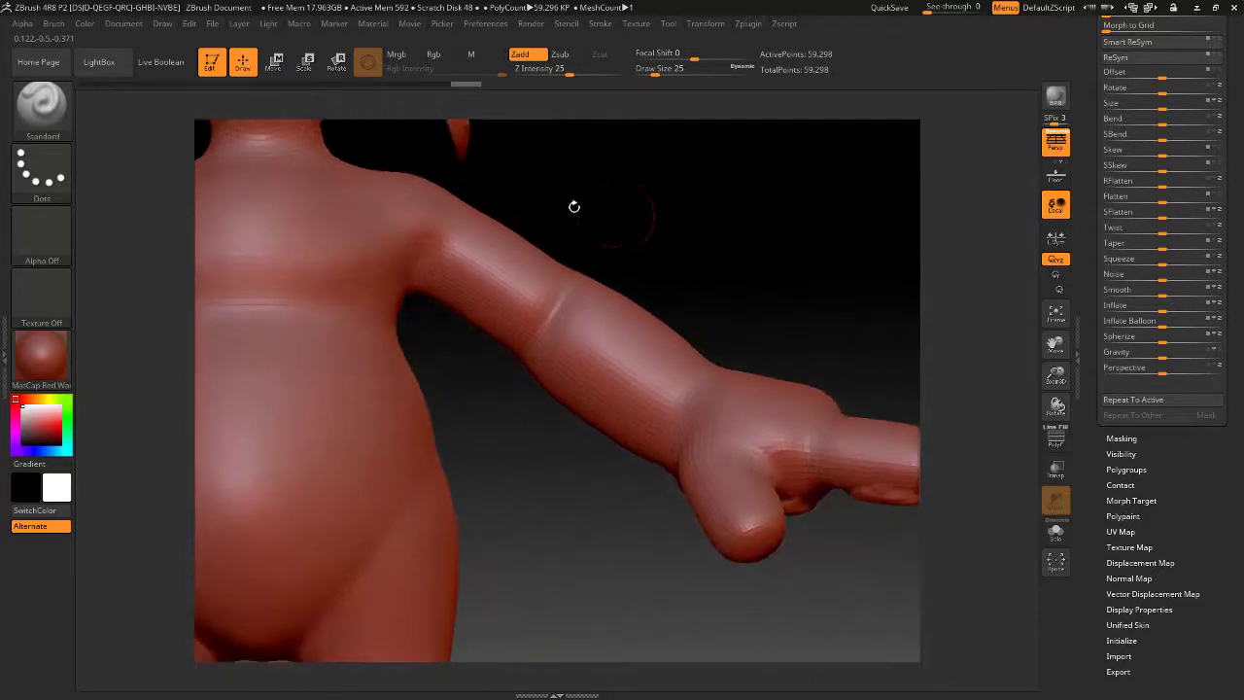
left_click(55, 136)
left_click(743, 336)
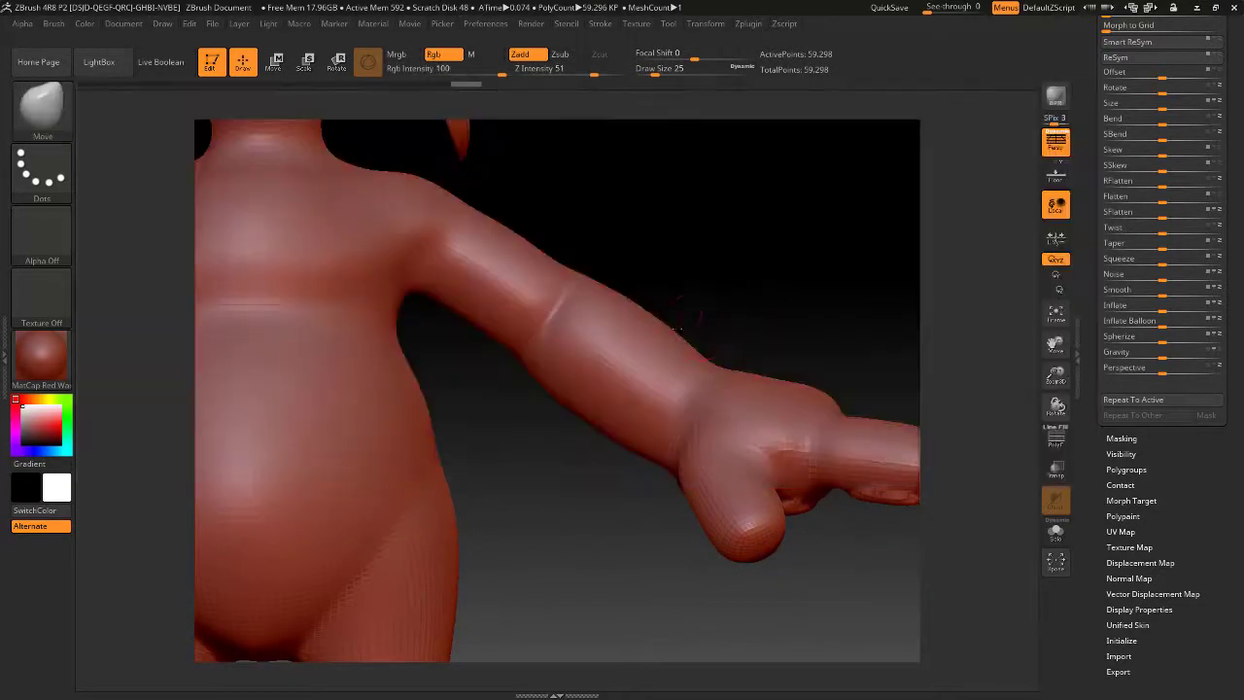
key("space")
left_click_drag(666, 299, 683, 299)
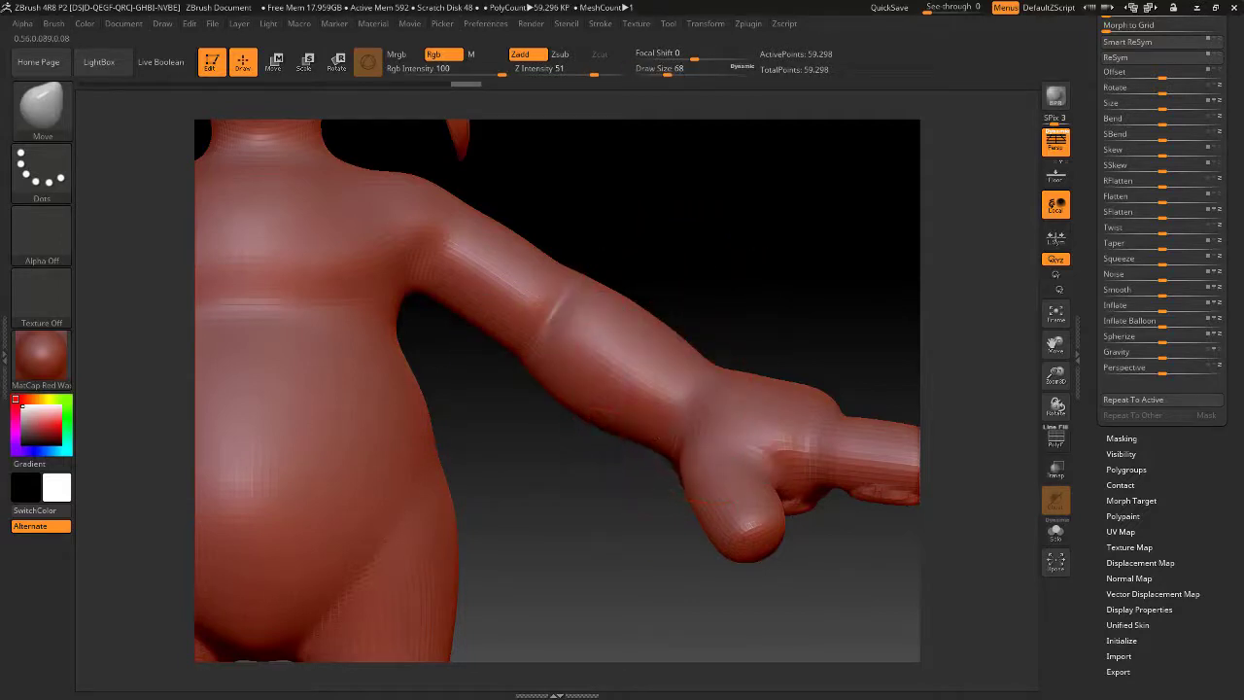
Refine the forearm shape from several sides with the Move brush and light smoothing
mouse_move(756, 264)
left_mouse_down()
mouse_move(764, 195)
mouse_move(743, 141)
mouse_move(622, 243)
mouse_move(535, 464)
mouse_move(637, 437)
mouse_move(634, 421)
left_mouse_up()
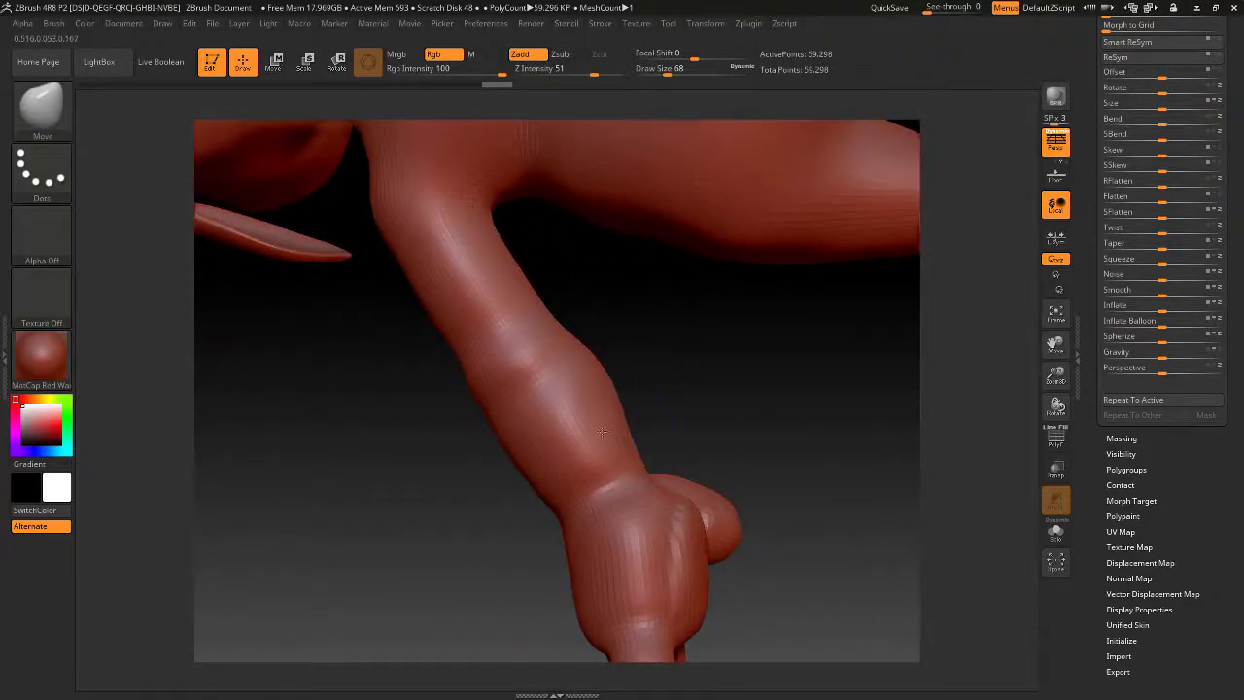
key("shift")
left_click_drag(671, 361, 607, 340)
mouse_move(752, 377)
left_mouse_down()
mouse_move(641, 374)
mouse_move(545, 398)
left_mouse_up()
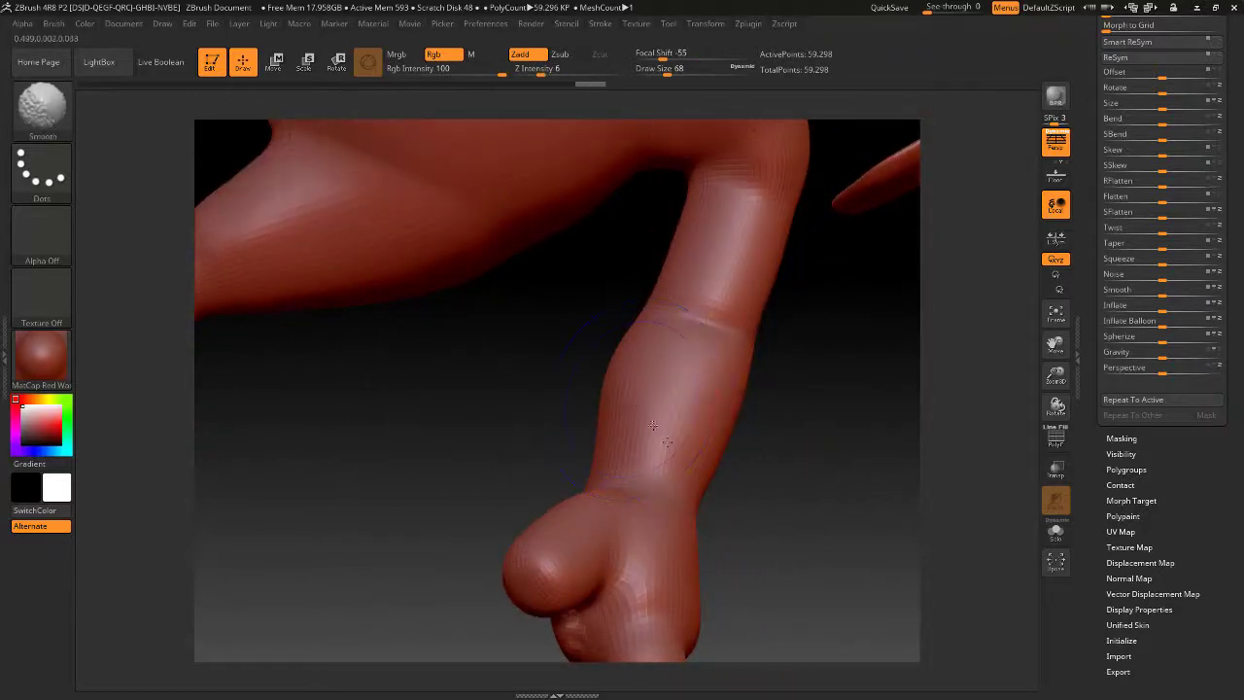
mouse_move(812, 439)
left_mouse_down()
mouse_move(794, 392)
mouse_move(861, 408)
mouse_move(861, 292)
mouse_move(842, 264)
mouse_move(798, 273)
left_mouse_up()
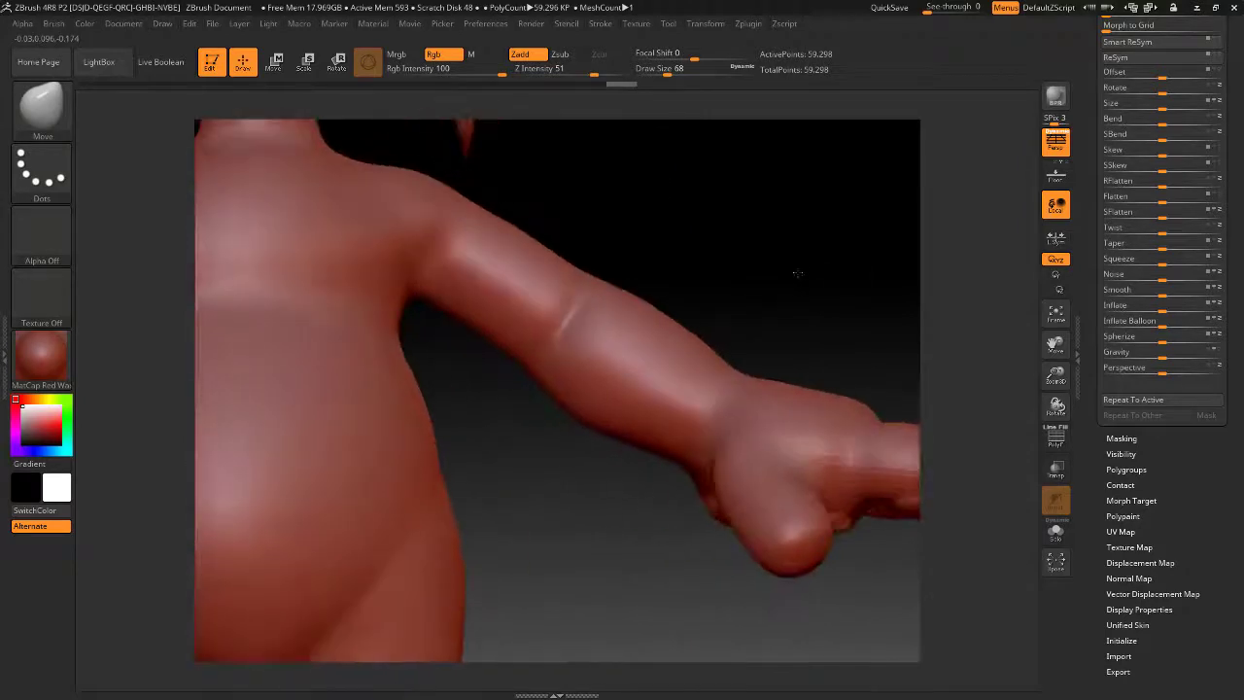
key("shift")
left_click_drag(713, 237, 666, 269)
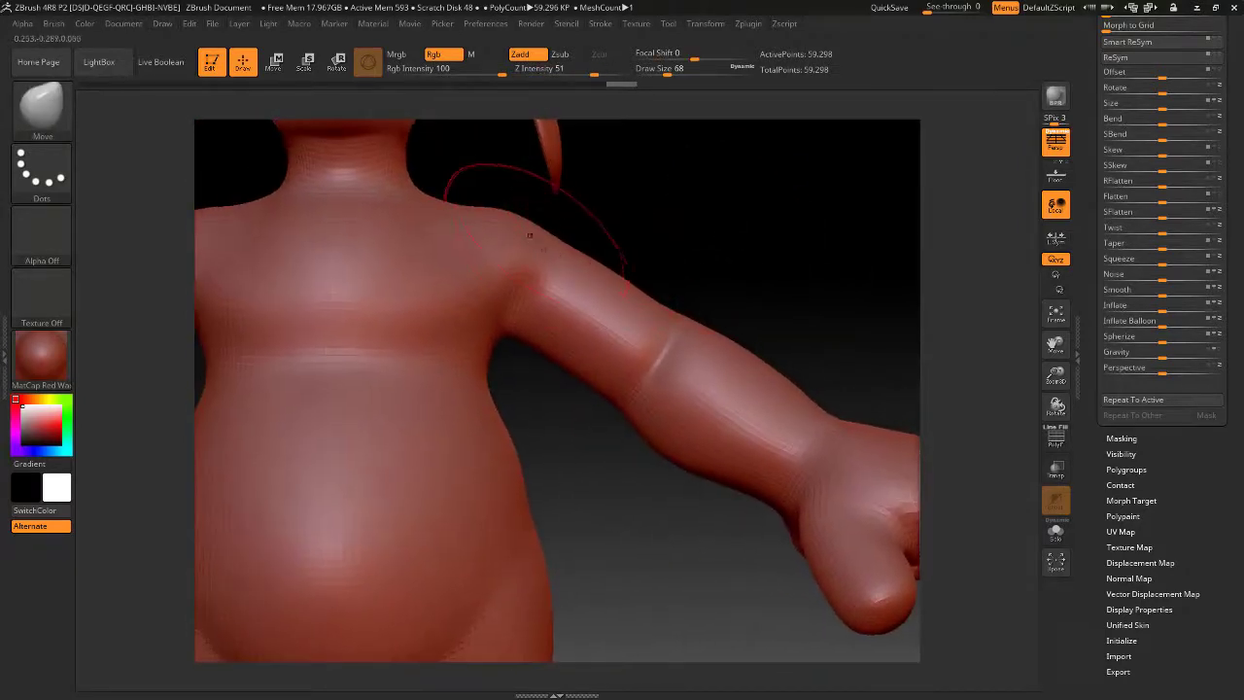
Set the draw size to 46 and soften the shoulder and upper back with the Smooth brush
key("space")
left_click_drag(472, 211, 475, 212)
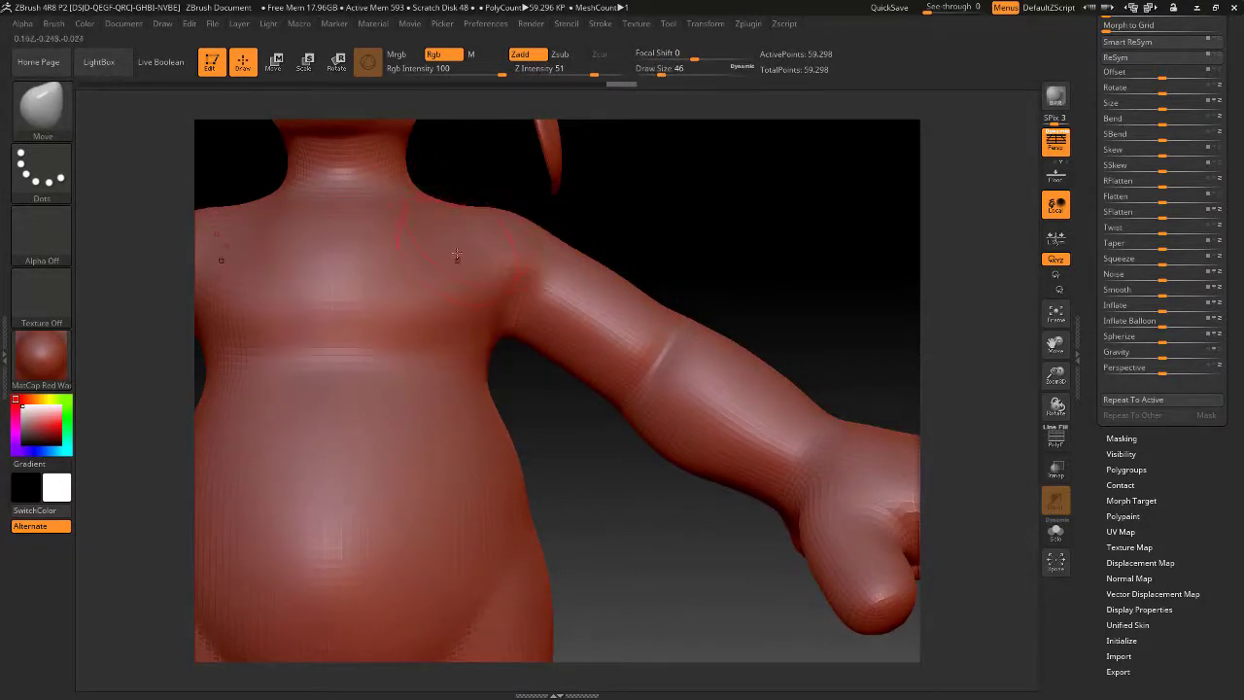
key("shift")
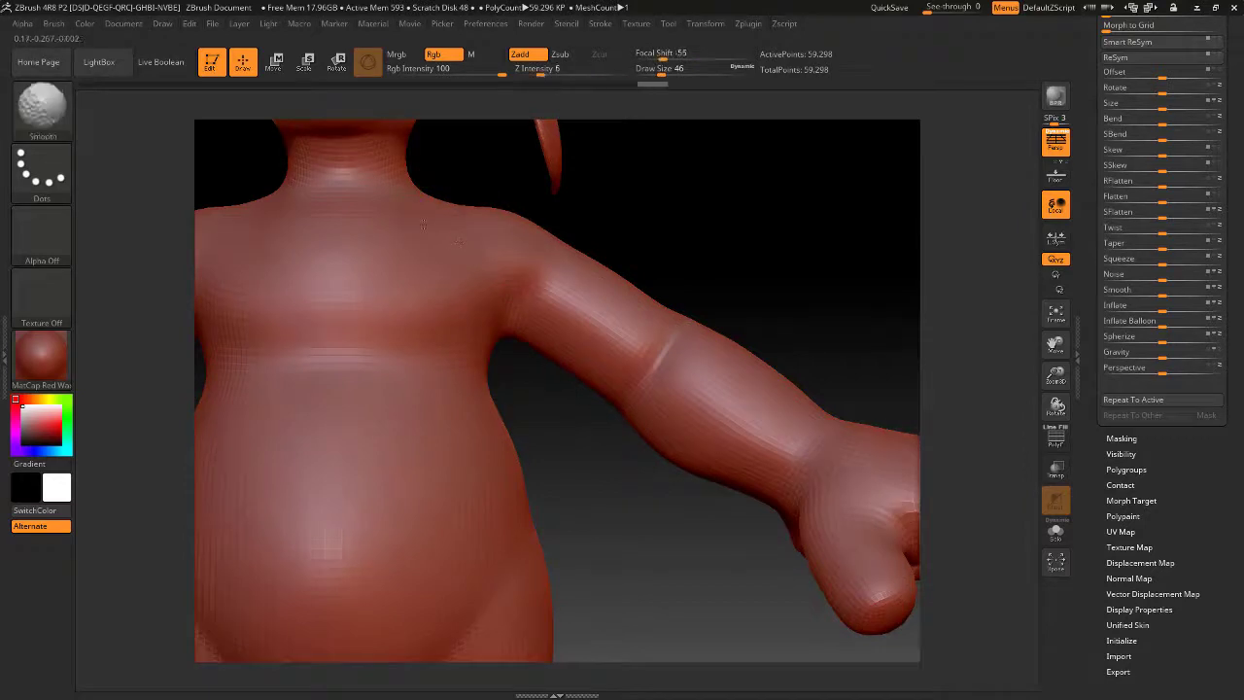
mouse_move(448, 181)
left_mouse_down("alt")
mouse_move(586, 269)
mouse_move(729, 291)
left_mouse_up("alt")
key("shift")
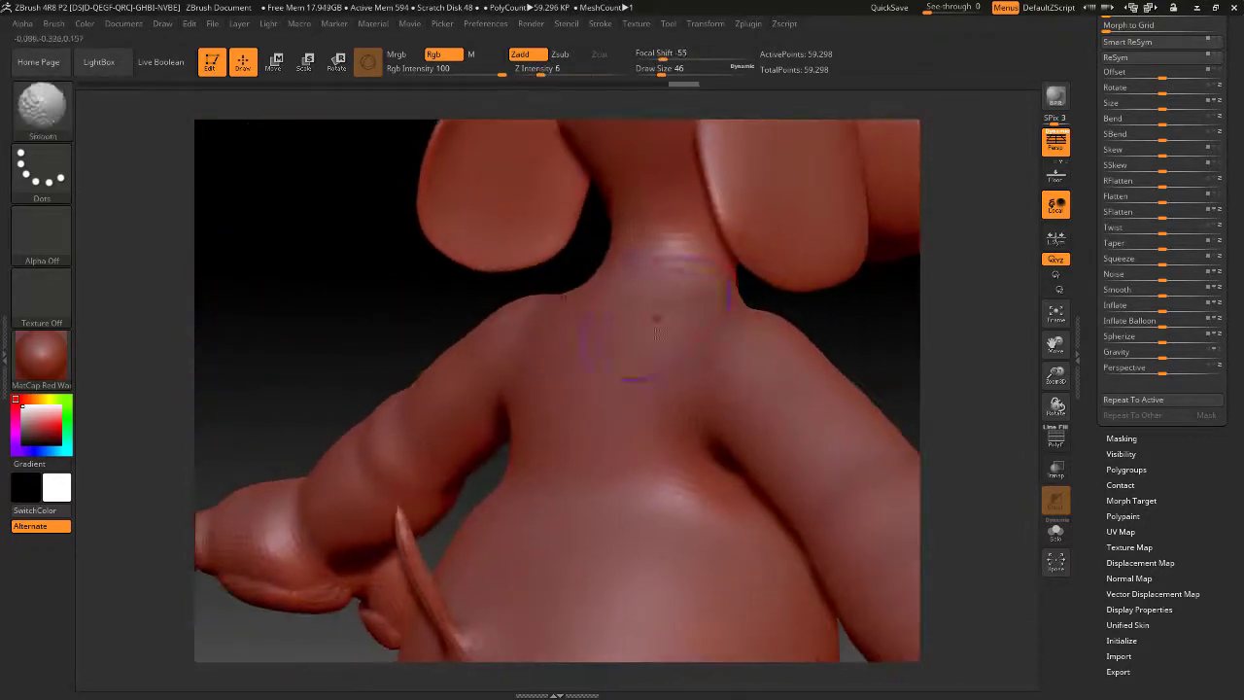
Thicken the thin tail along its length with the Inflat brush at Z Intensity 10
mouse_move(419, 236)
left_mouse_down("alt")
mouse_move(366, 252)
mouse_move(366, 242)
mouse_move(441, 297)
mouse_move(447, 250)
mouse_move(419, 214)
mouse_move(425, 222)
left_mouse_up("alt")
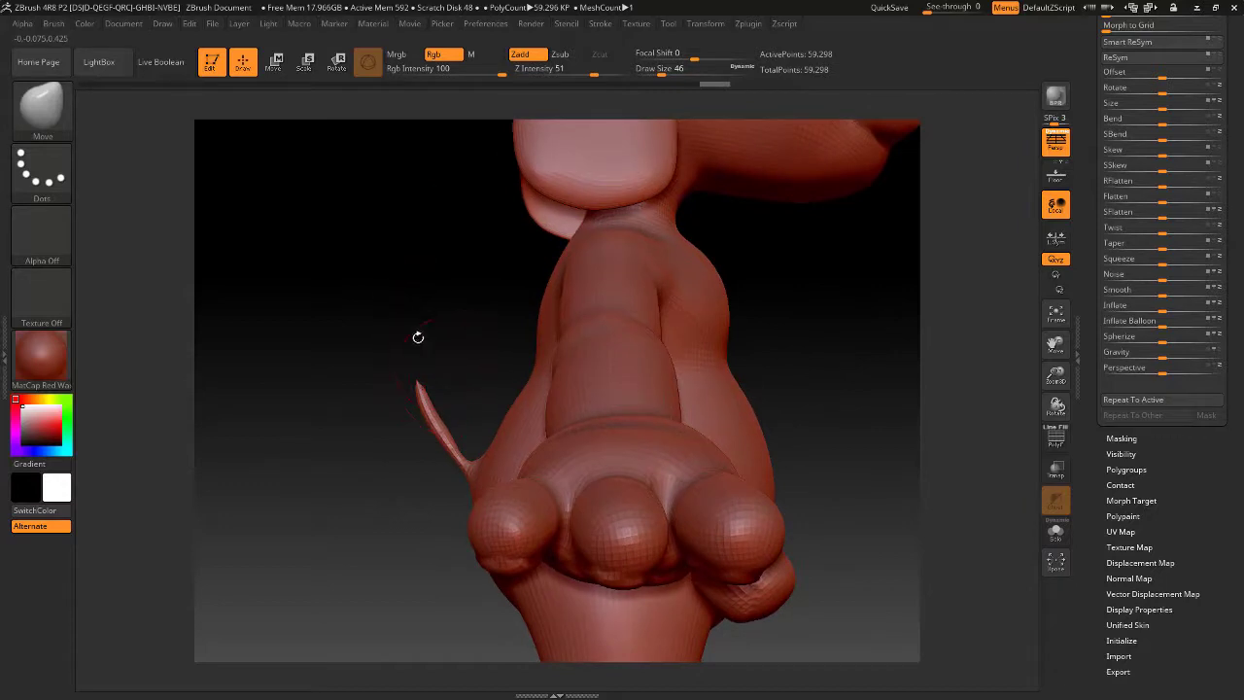
left_click_drag(309, 240, 287, 202, "alt")
left_click(42, 108)
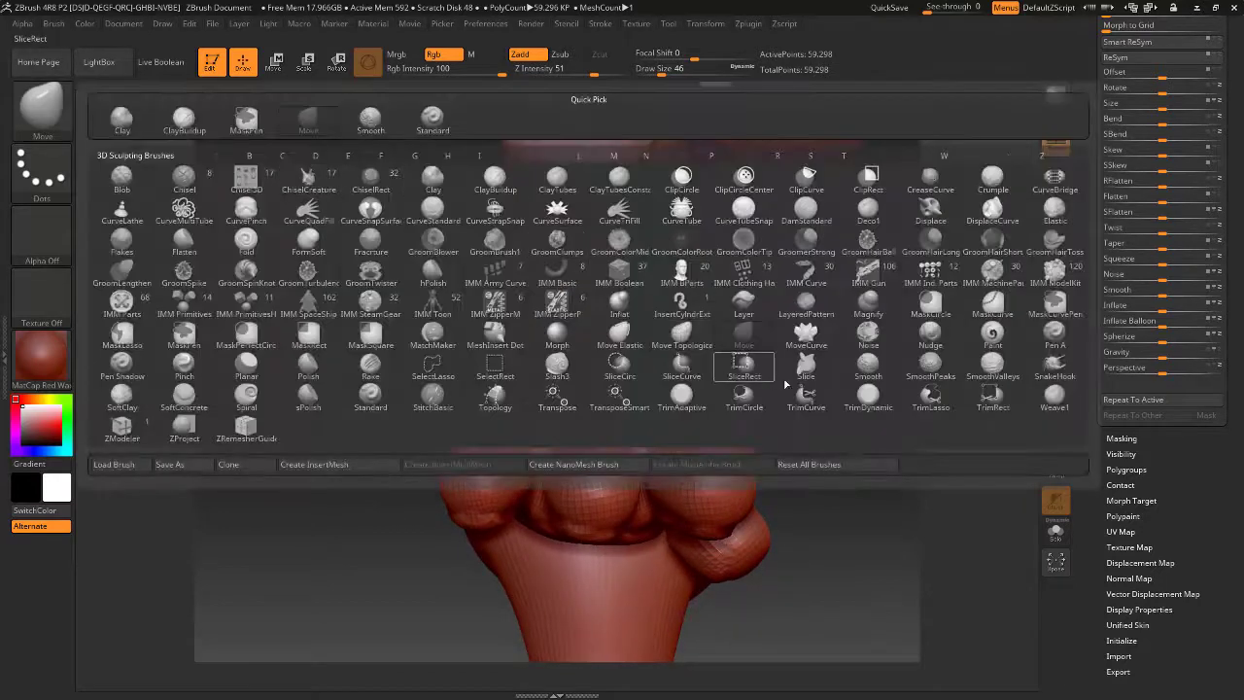
key("i")
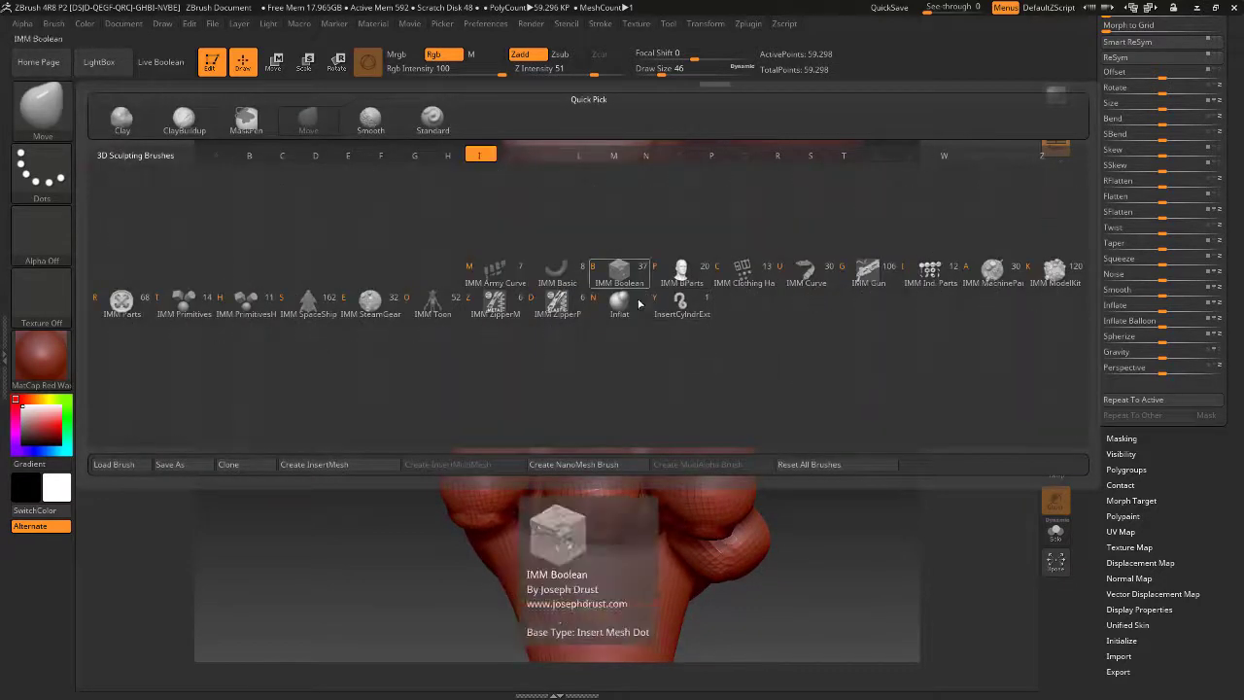
key("n")
mouse_move(428, 298)
left_mouse_down("alt")
mouse_move(358, 333)
mouse_move(439, 295)
left_mouse_up("alt")
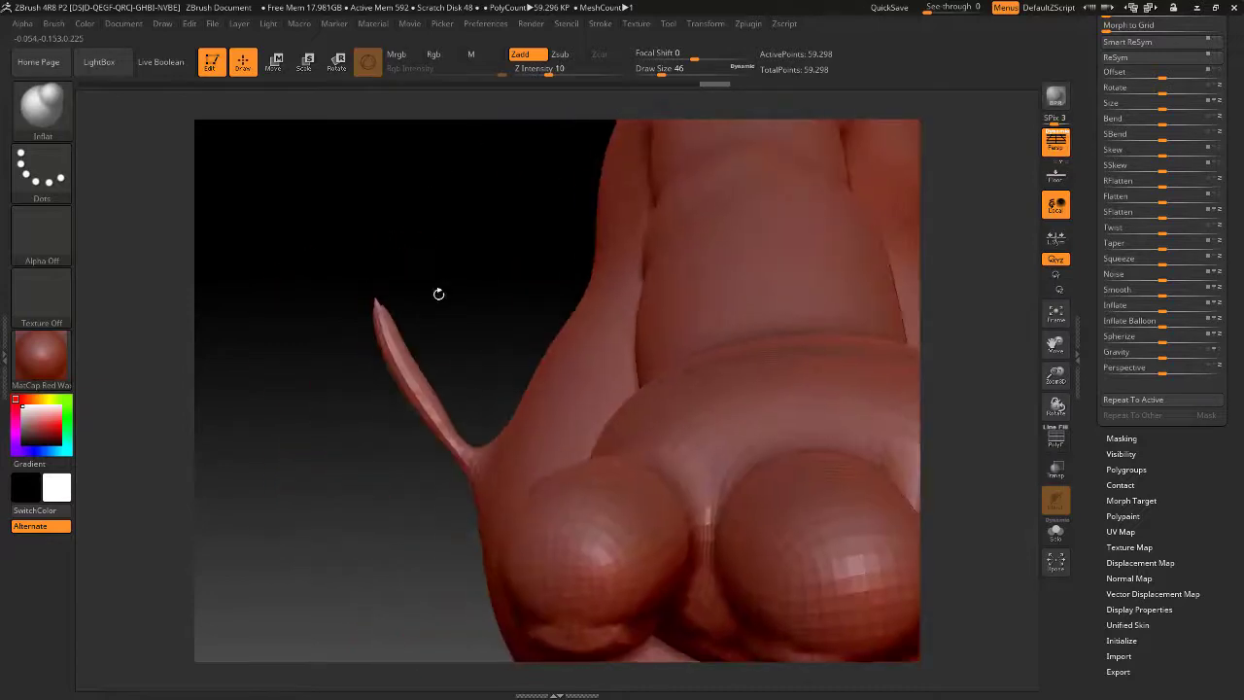
left_click_drag(476, 397, 461, 305)
left_click_drag(426, 256, 403, 122, "alt")
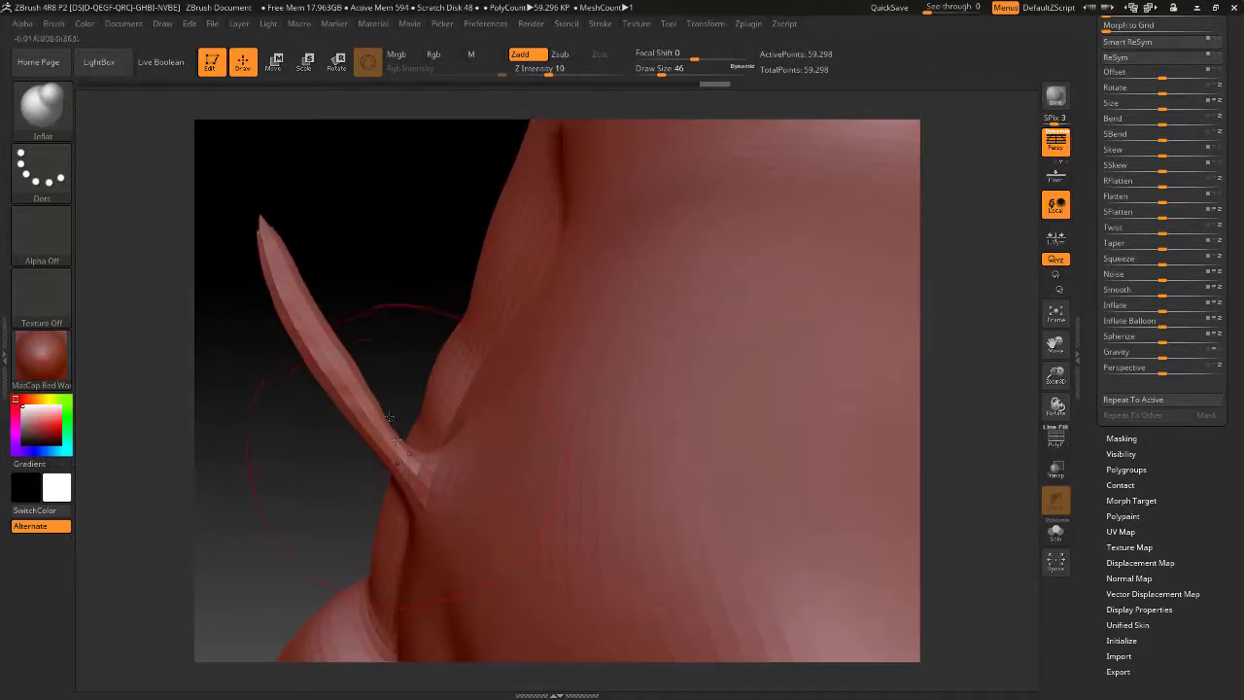
left_click_drag(385, 309, 396, 257)
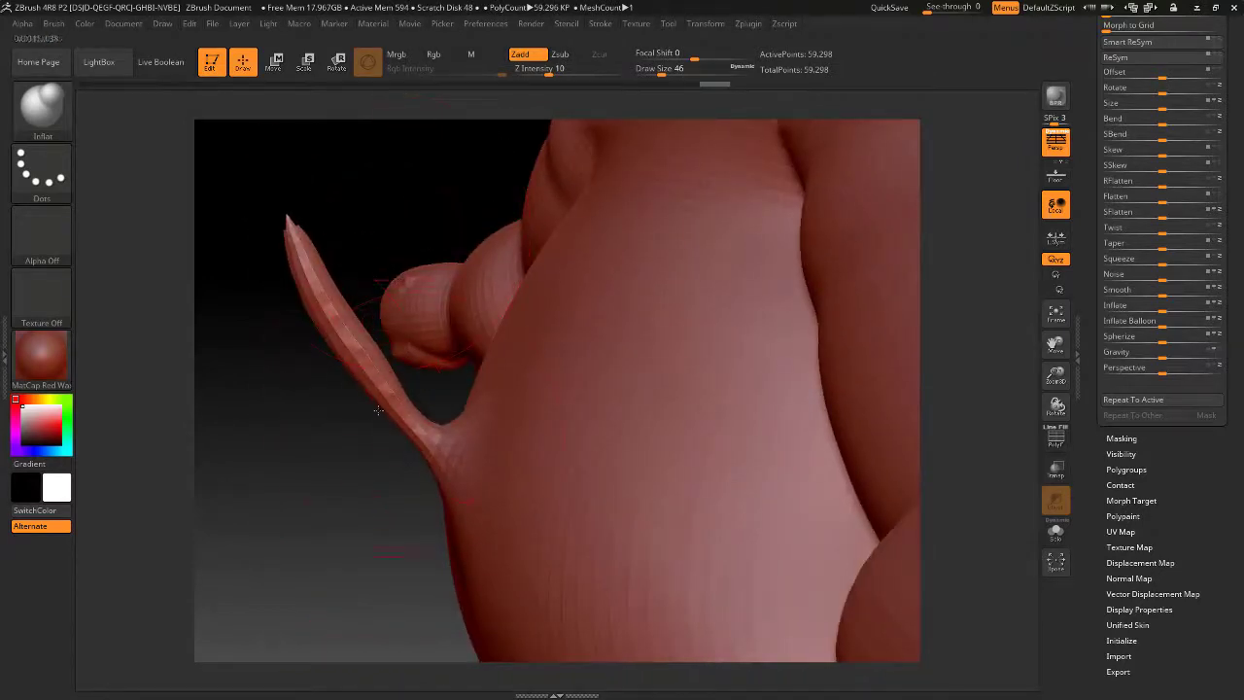
mouse_move(436, 437)
left_mouse_down()
mouse_move(420, 430)
mouse_move(396, 369)
mouse_move(406, 381)
mouse_move(289, 254)
mouse_move(313, 292)
left_mouse_up()
mouse_move(355, 436)
left_mouse_down()
mouse_move(379, 432)
mouse_move(344, 424)
left_mouse_up()
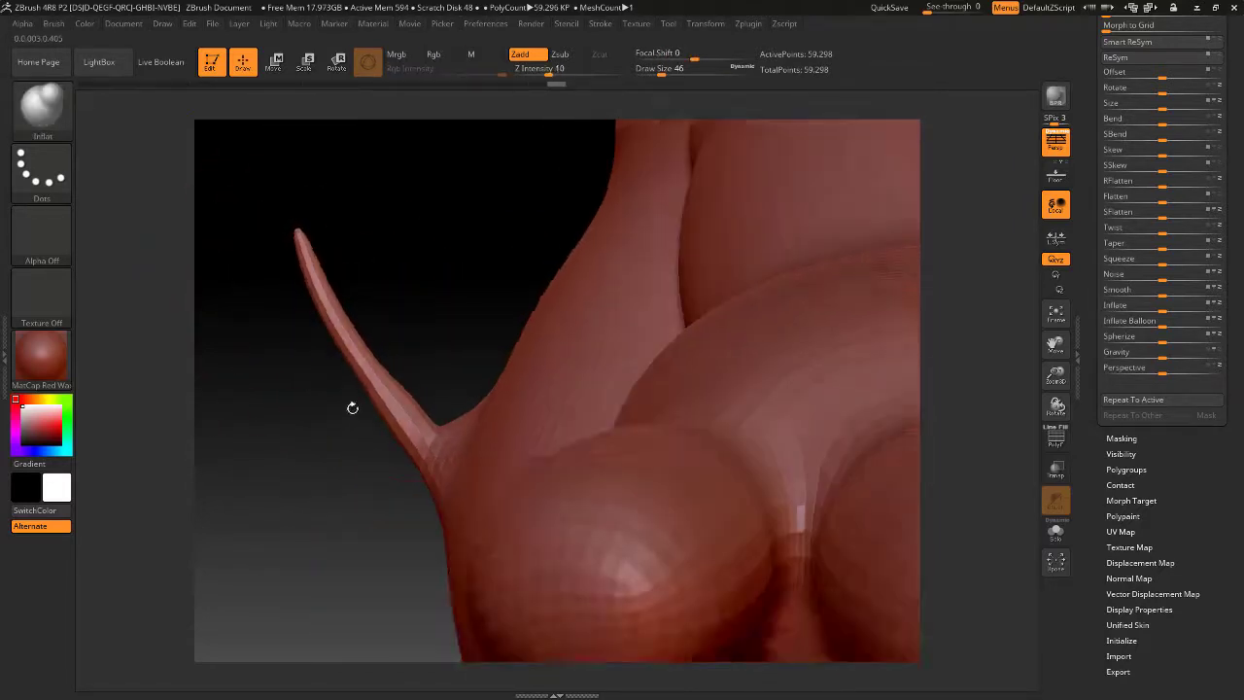
Isolate the tail with an inverted MaskLasso mask and thicken it with the Inflate deformation
mouse_move(328, 170)
left_mouse_down("ctrl")
mouse_move(255, 242)
mouse_move(383, 496)
mouse_move(433, 493)
left_mouse_up("ctrl")
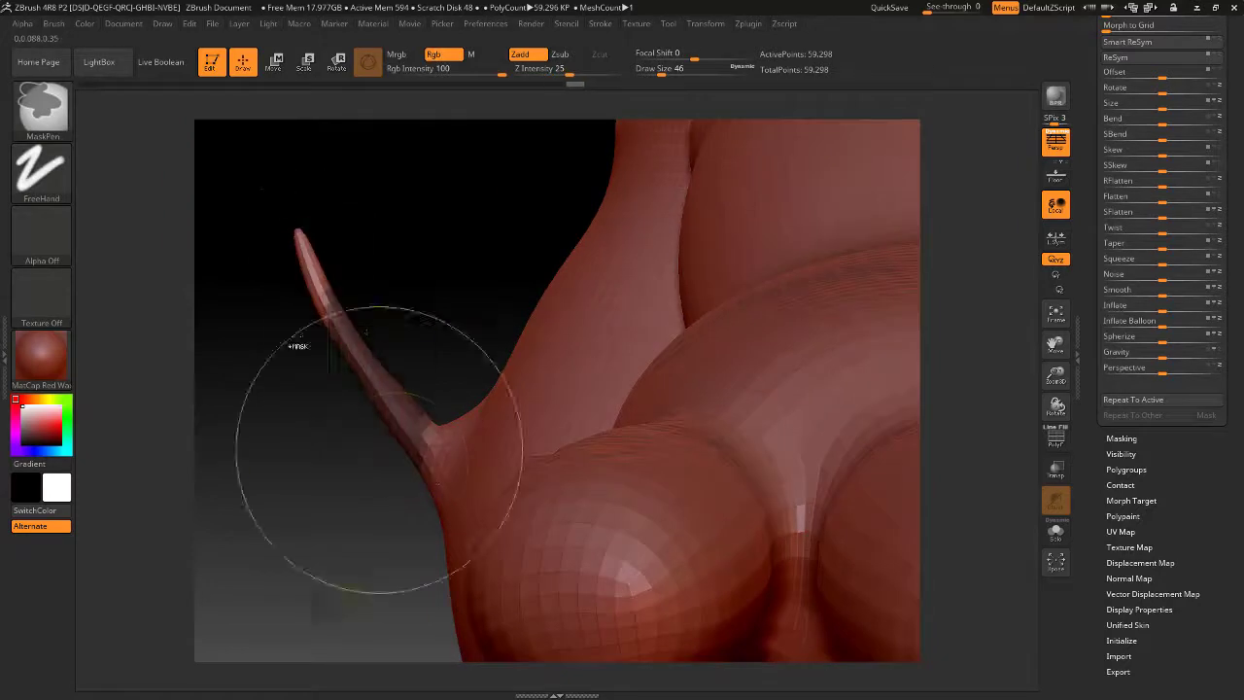
left_click_drag(256, 194, 339, 337, "ctrl")
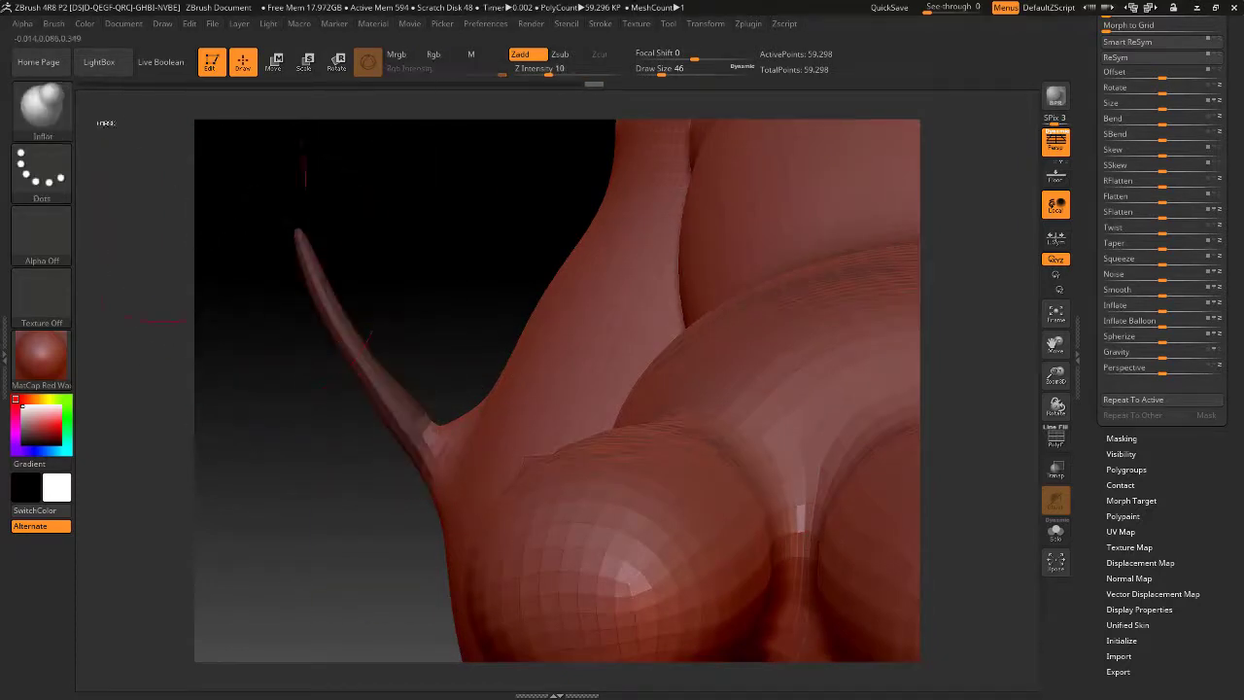
left_click(66, 121, "ctrl")
left_click(309, 177, "ctrl")
mouse_move(295, 224)
left_mouse_down("ctrl")
mouse_move(322, 459)
mouse_move(429, 515)
mouse_move(449, 484)
mouse_move(301, 224)
left_mouse_up("ctrl")
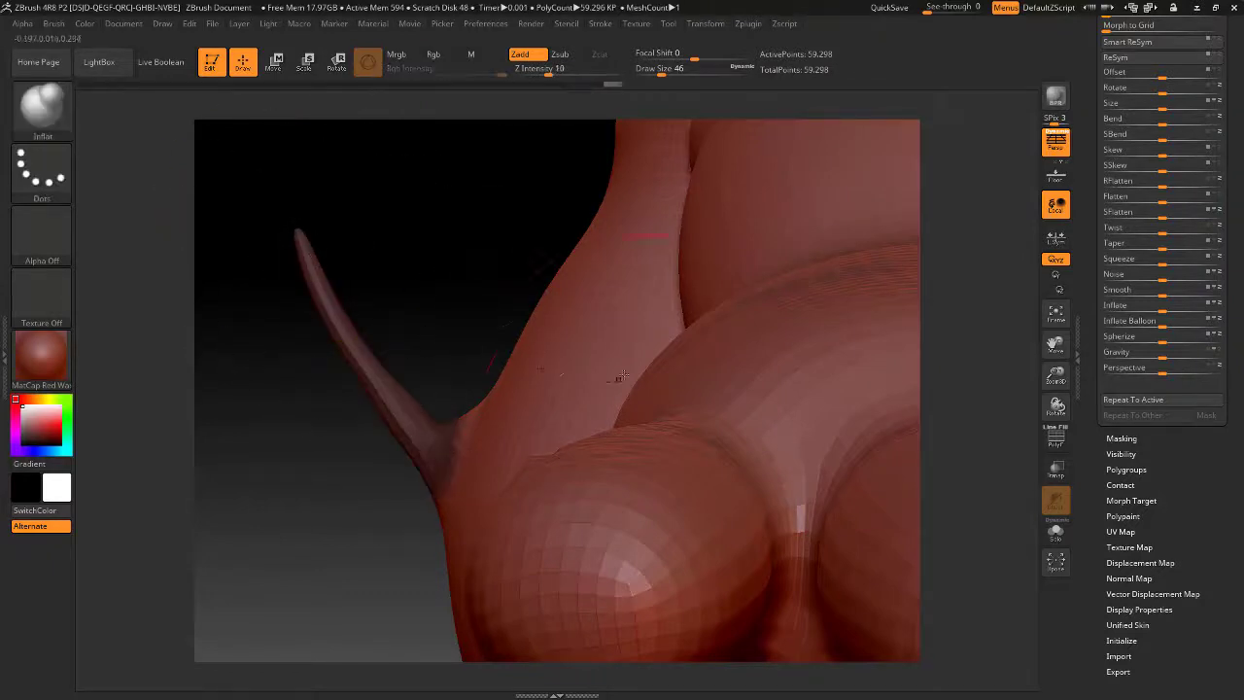
left_click(471, 220, "ctrl")
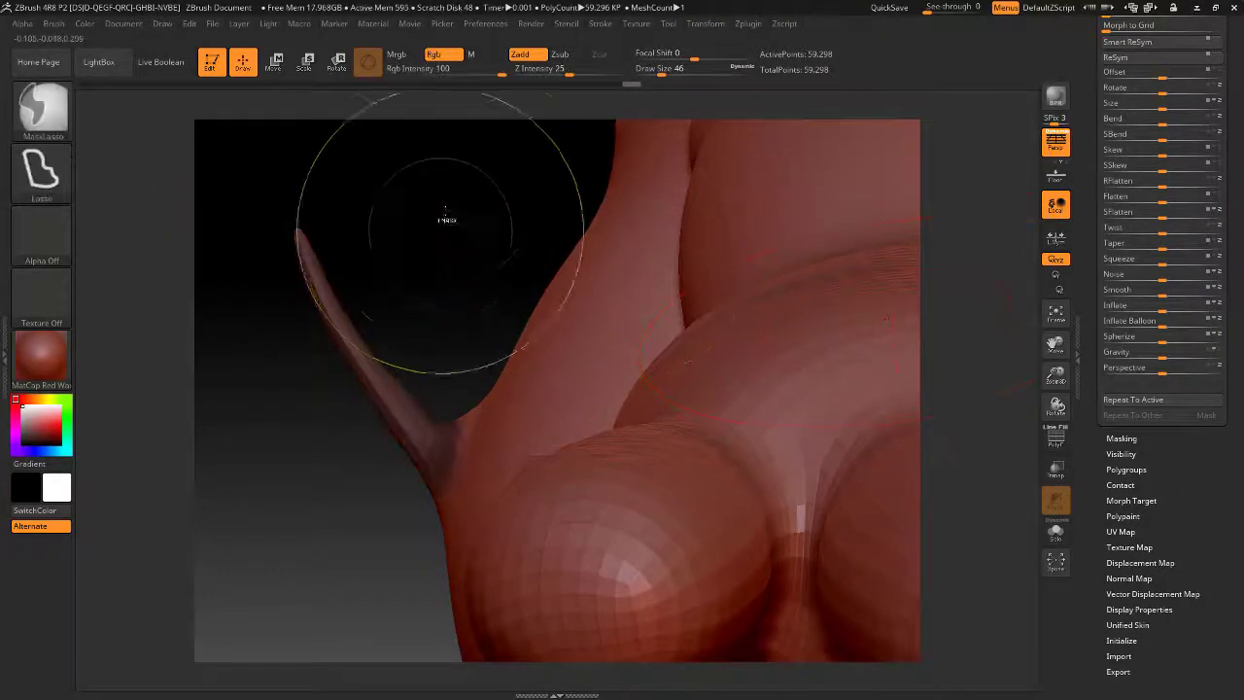
left_click(463, 216, "ctrl")
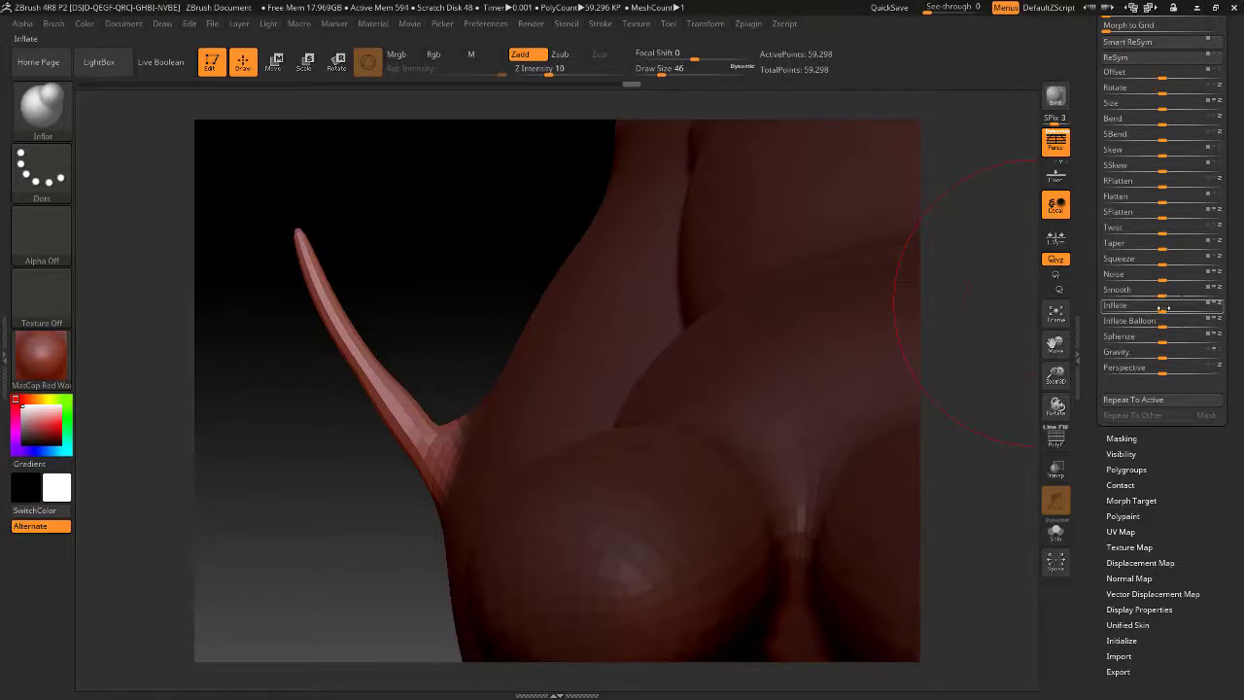
left_click_drag(1163, 308, 1162, 308)
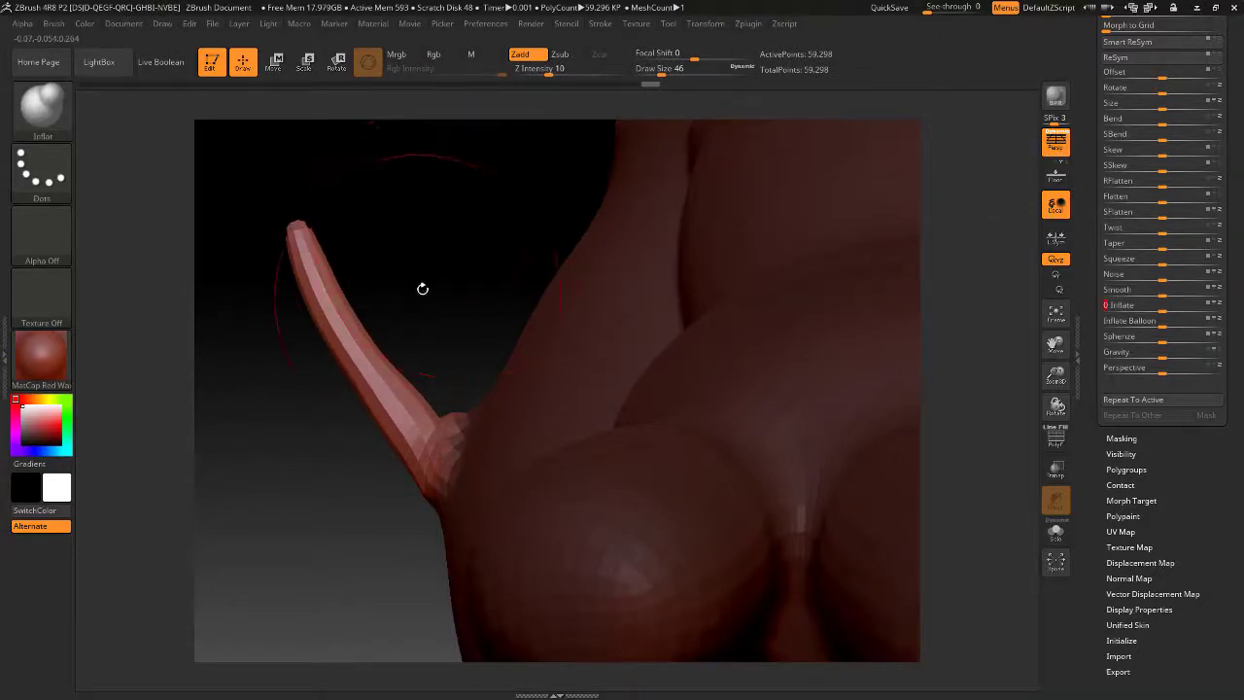
Undo the trial smoothing of the tail and set the Smooth brush's Z Intensity to 1
key("shift")
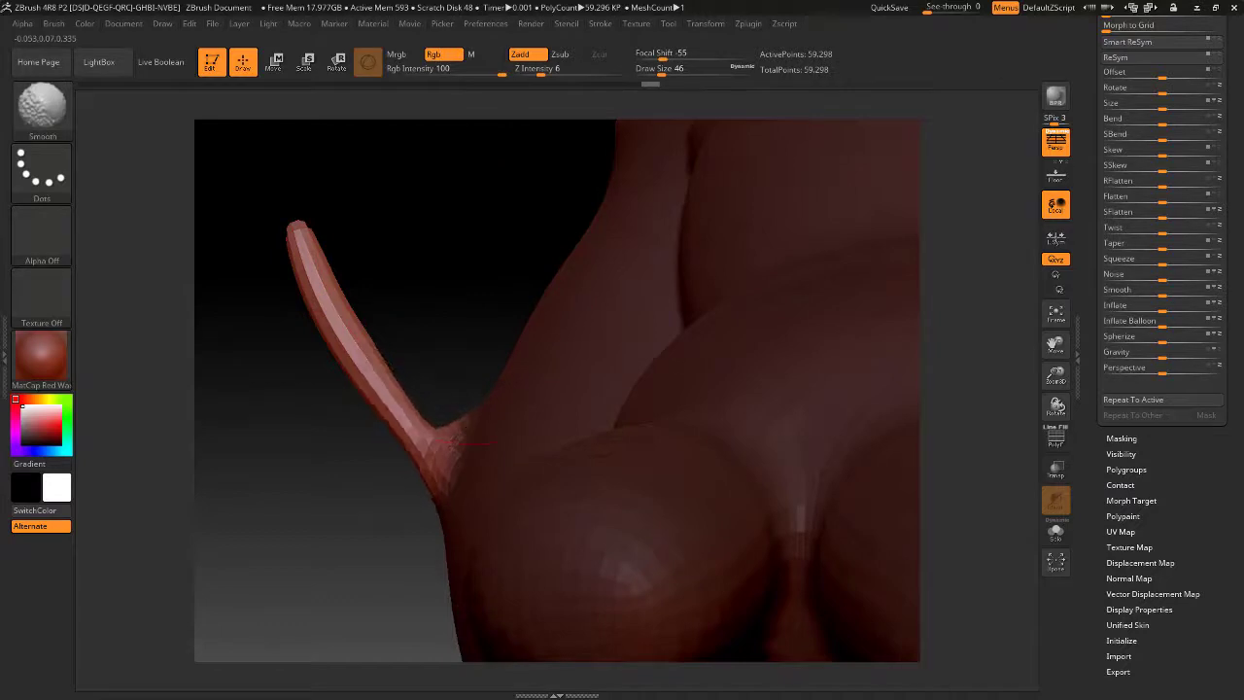
key("ctrl+z")
key("shift")
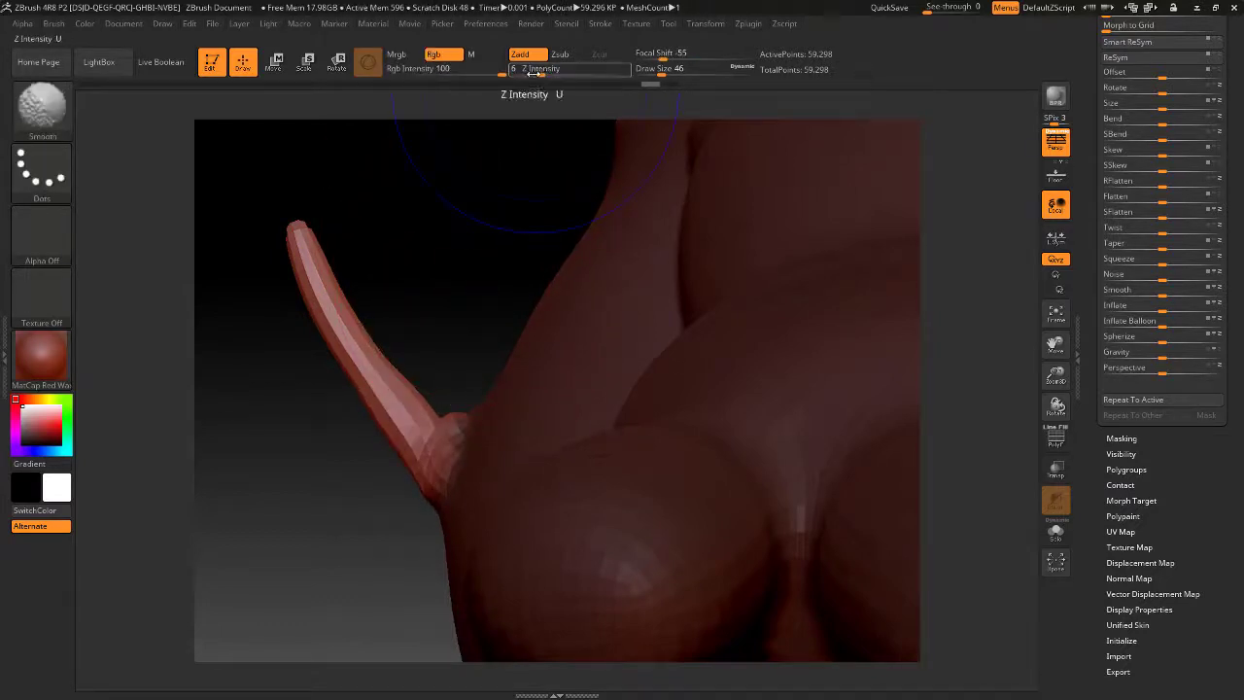
left_click_drag(529, 73, 527, 75)
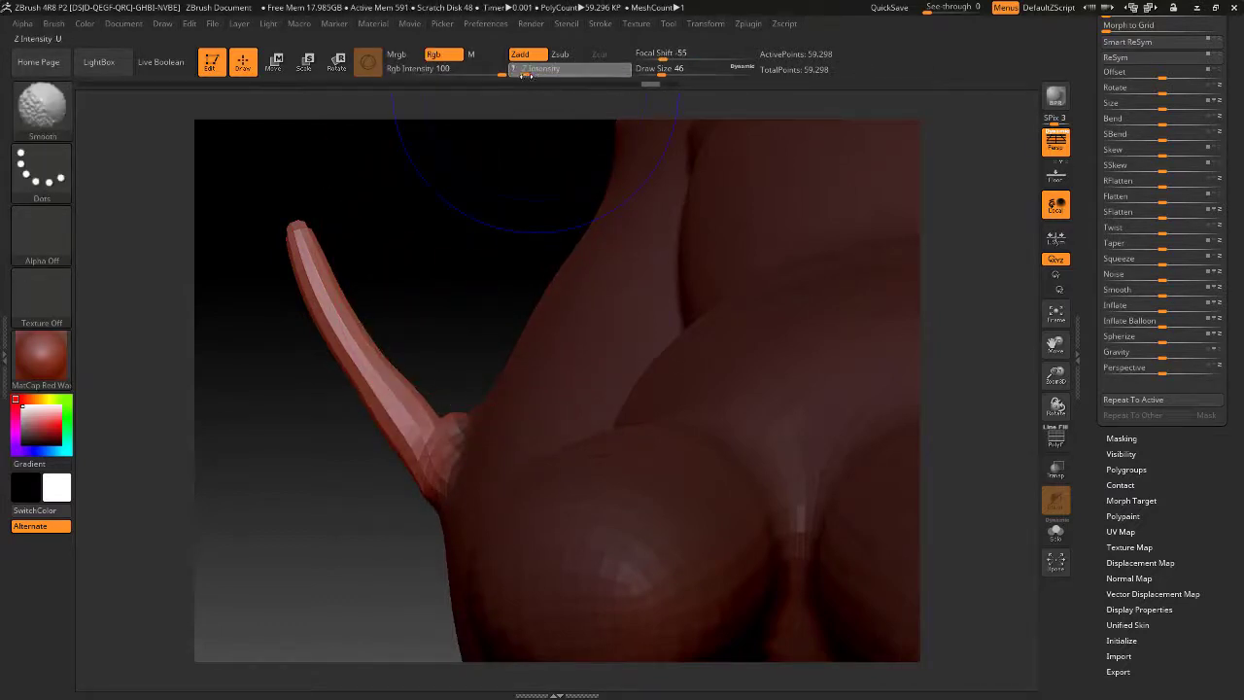
Build up the lower part of the unmasked tail with the Inflat brush and lightly smooth its base
left_click_drag(450, 300, 604, 319)
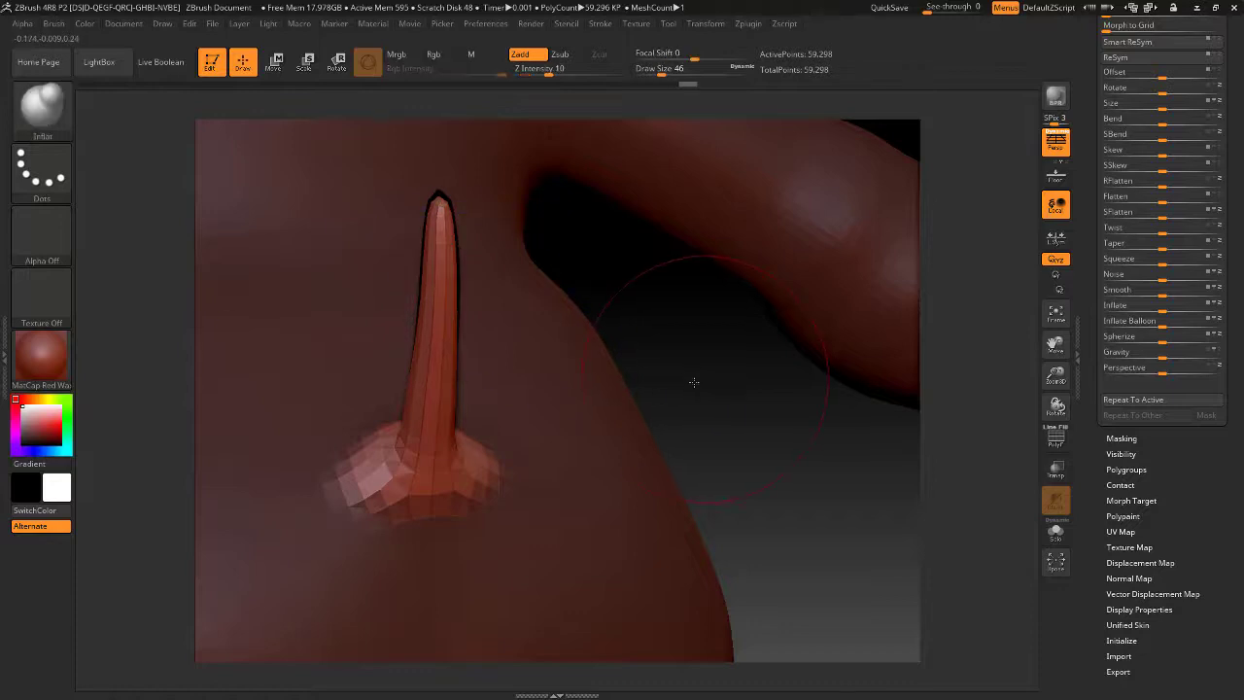
mouse_move(694, 380)
left_mouse_down()
mouse_move(292, 351)
mouse_move(290, 395)
left_mouse_up()
left_click_drag(325, 250, 334, 277)
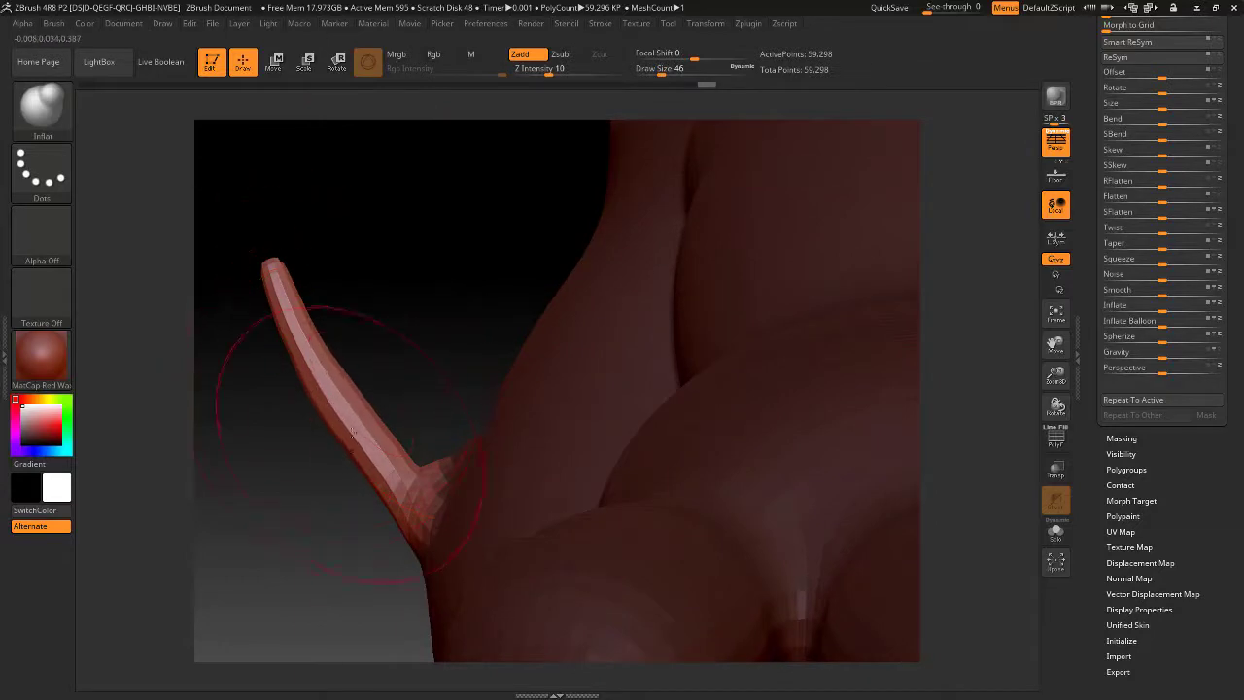
left_click_drag(359, 434, 395, 506)
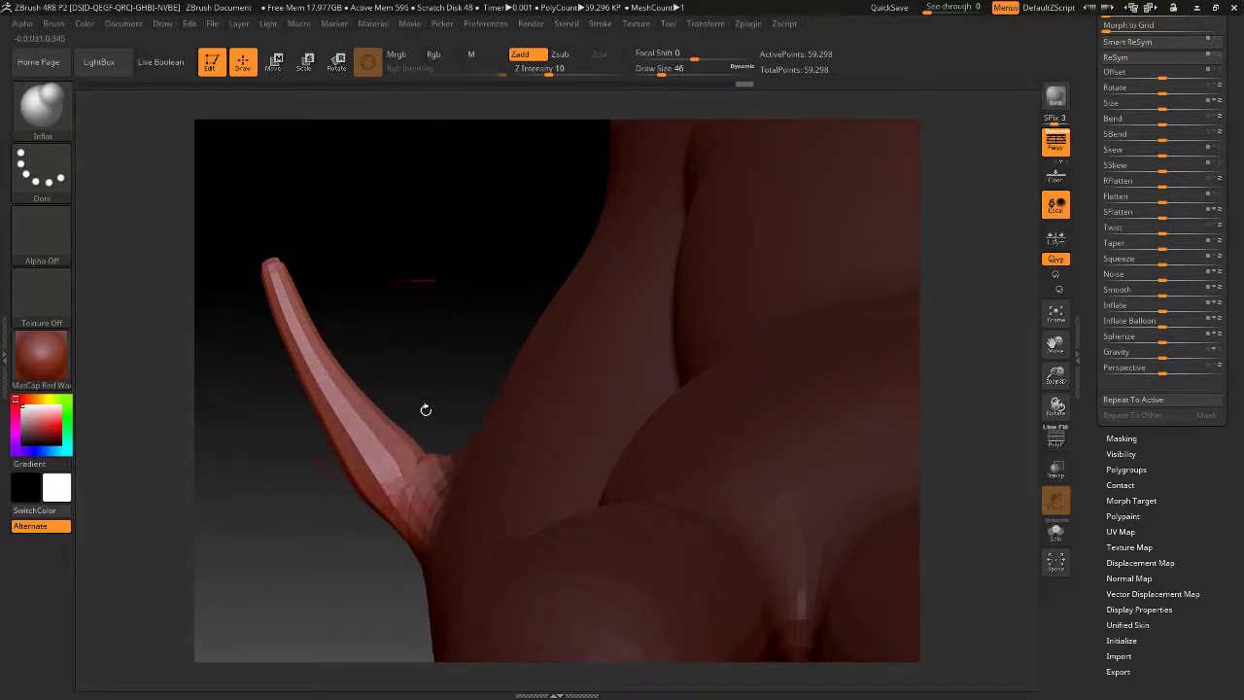
key("shift")
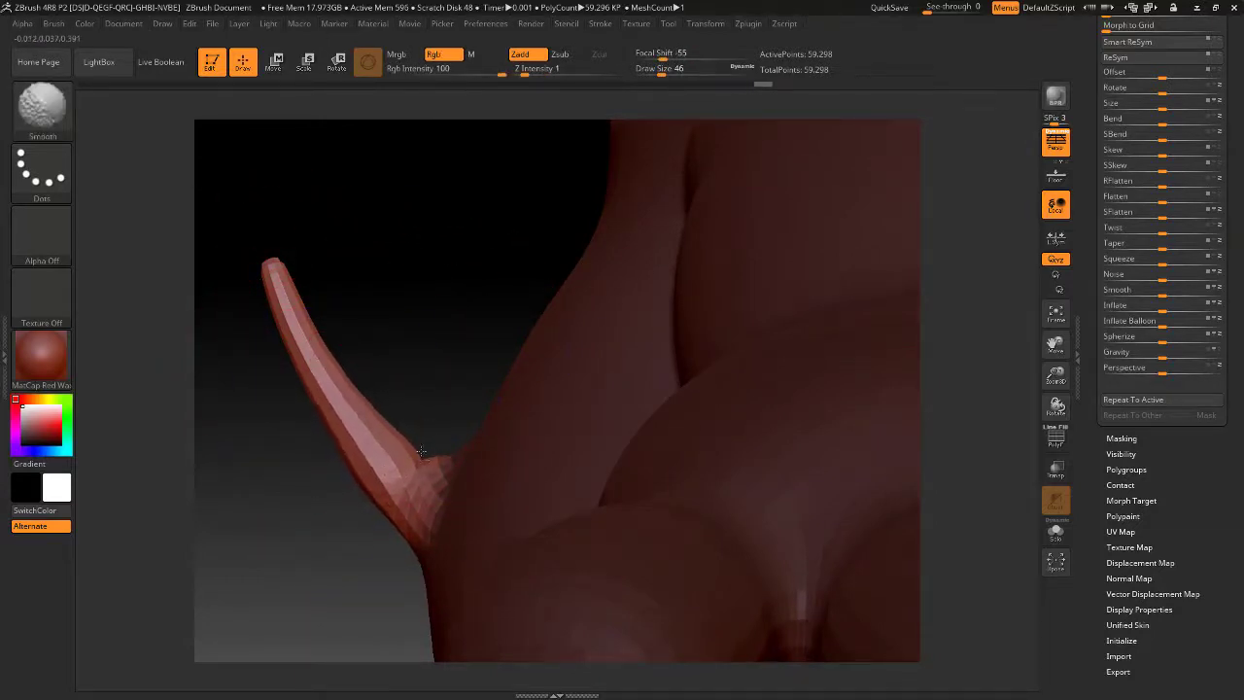
Clear the mask that isolates the tail so the whole body is editable
mouse_move(433, 333)
left_mouse_down()
mouse_move(503, 338)
mouse_move(418, 329)
mouse_move(385, 291)
mouse_move(405, 286)
mouse_move(370, 240)
mouse_move(377, 234)
mouse_move(347, 264)
mouse_move(295, 259)
left_mouse_up()
key("ctrl")
mouse_move(749, 183)
left_mouse_down("alt")
mouse_move(733, 203)
mouse_move(691, 200)
left_mouse_up("alt")
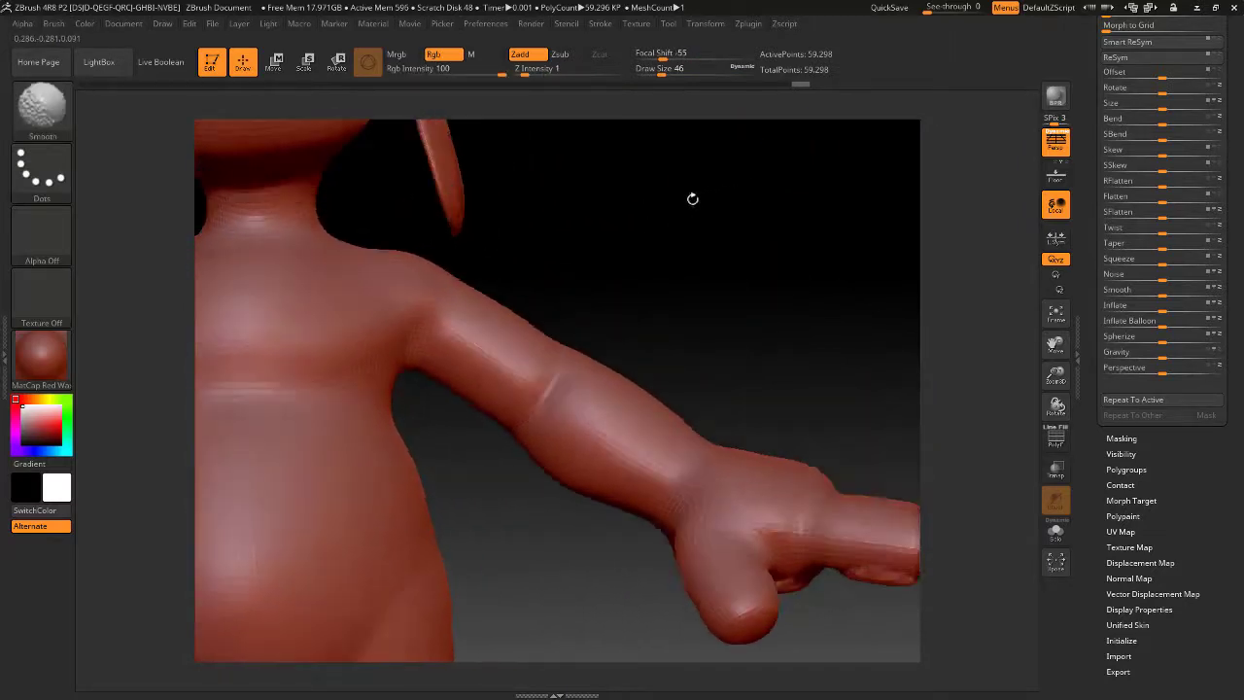
Adjust the elbow area of the arm with the Move brush, setting its Draw Size to 37
left_click(57, 115)
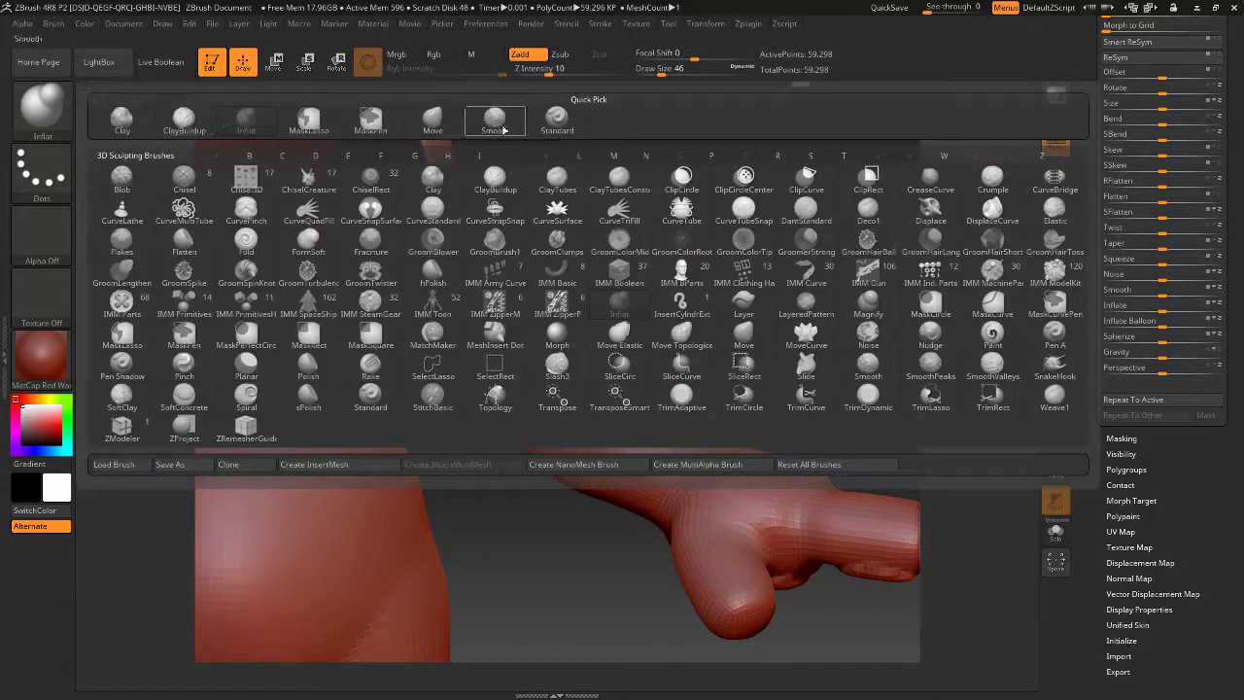
left_click(433, 125)
left_click_drag(551, 262, 722, 244)
mouse_move(648, 378)
left_mouse_down()
mouse_move(631, 324)
mouse_move(613, 325)
mouse_move(653, 372)
mouse_move(643, 376)
left_mouse_up()
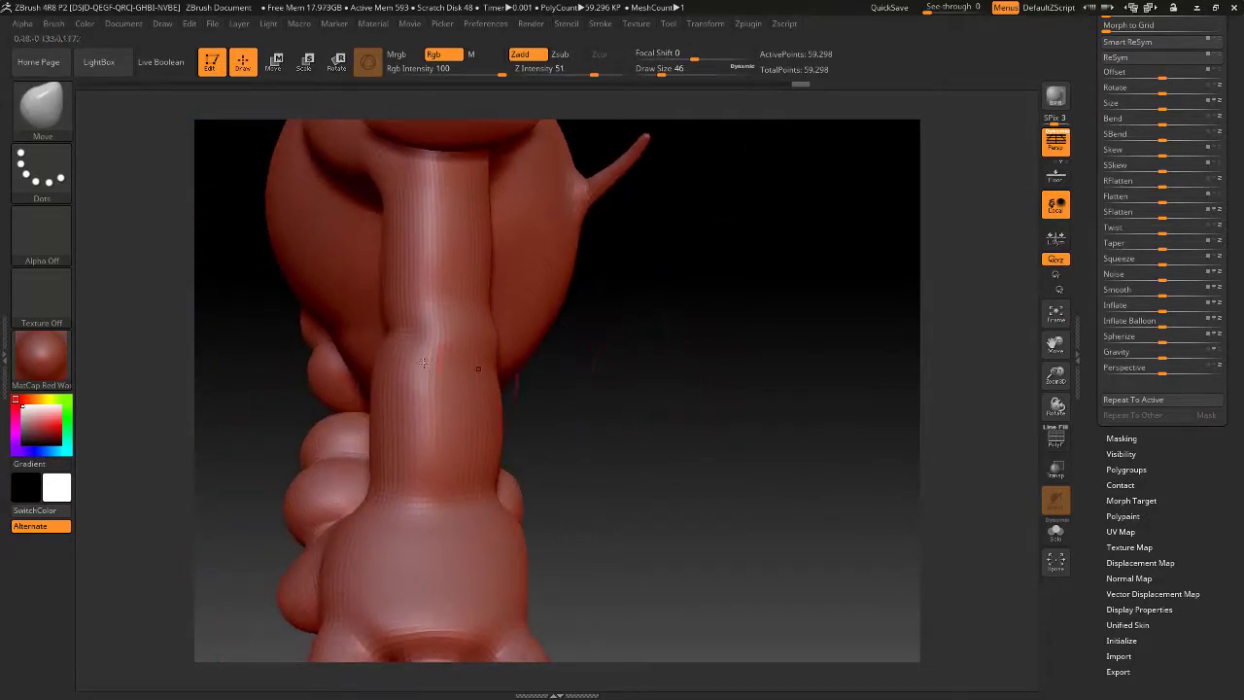
key("space")
left_click(504, 328)
key("space")
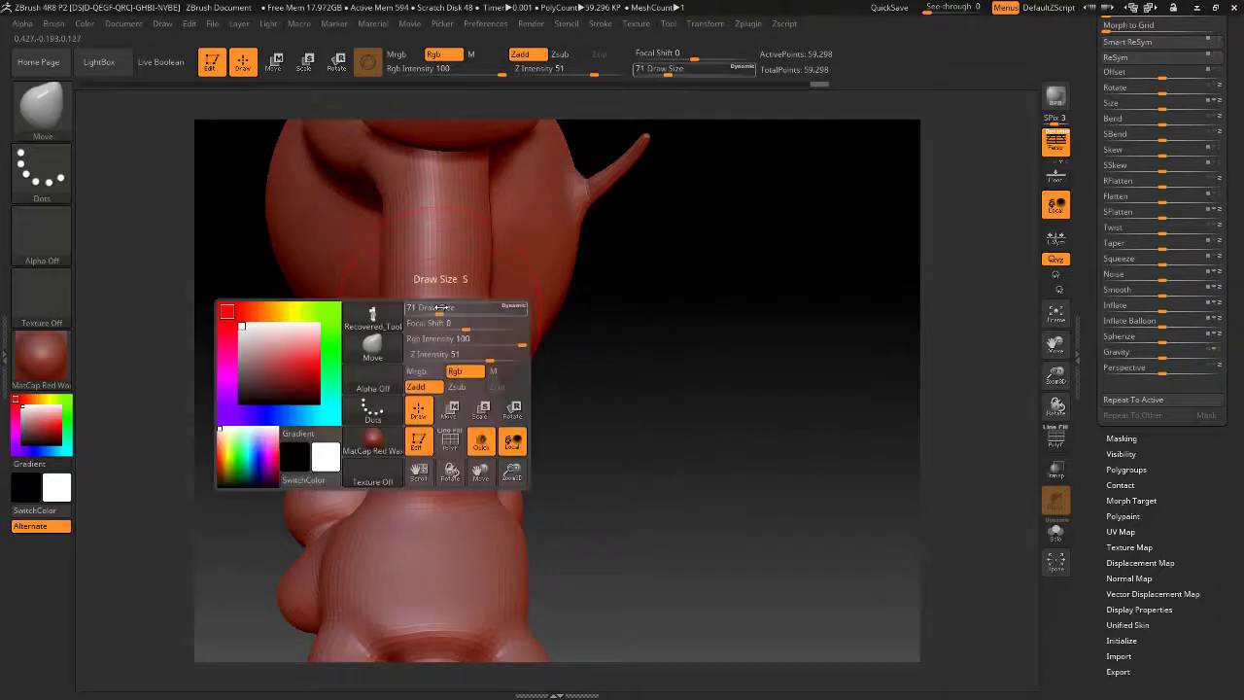
mouse_move(438, 311)
left_mouse_down()
mouse_move(450, 357)
mouse_move(431, 333)
left_mouse_up()
Set the Smooth brush's Z Intensity to 10 and soften the crease at the elbow
key("shift")
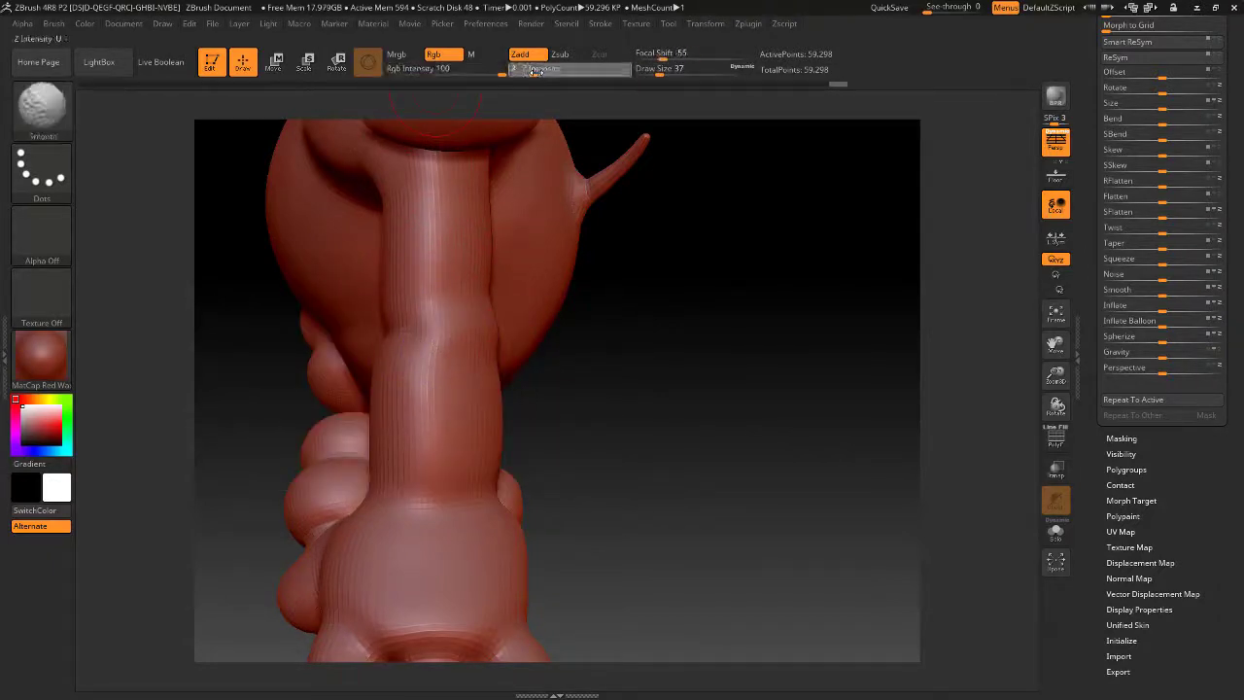
left_click(549, 70, "shift")
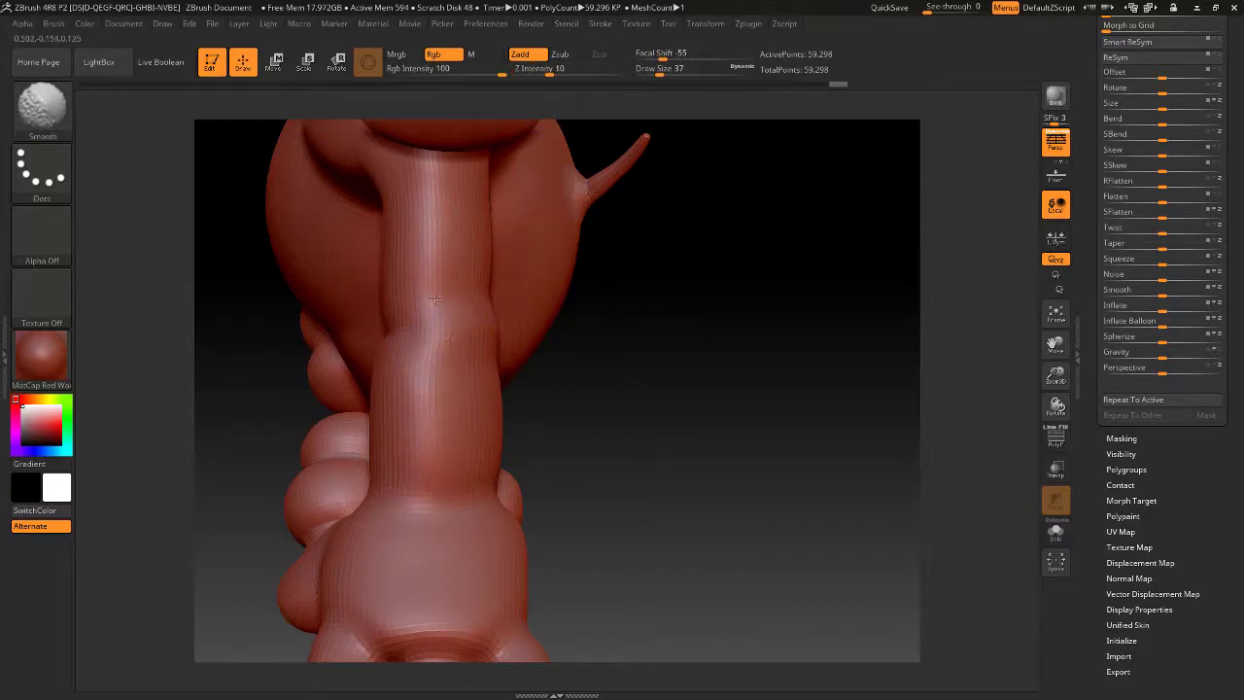
key("shift")
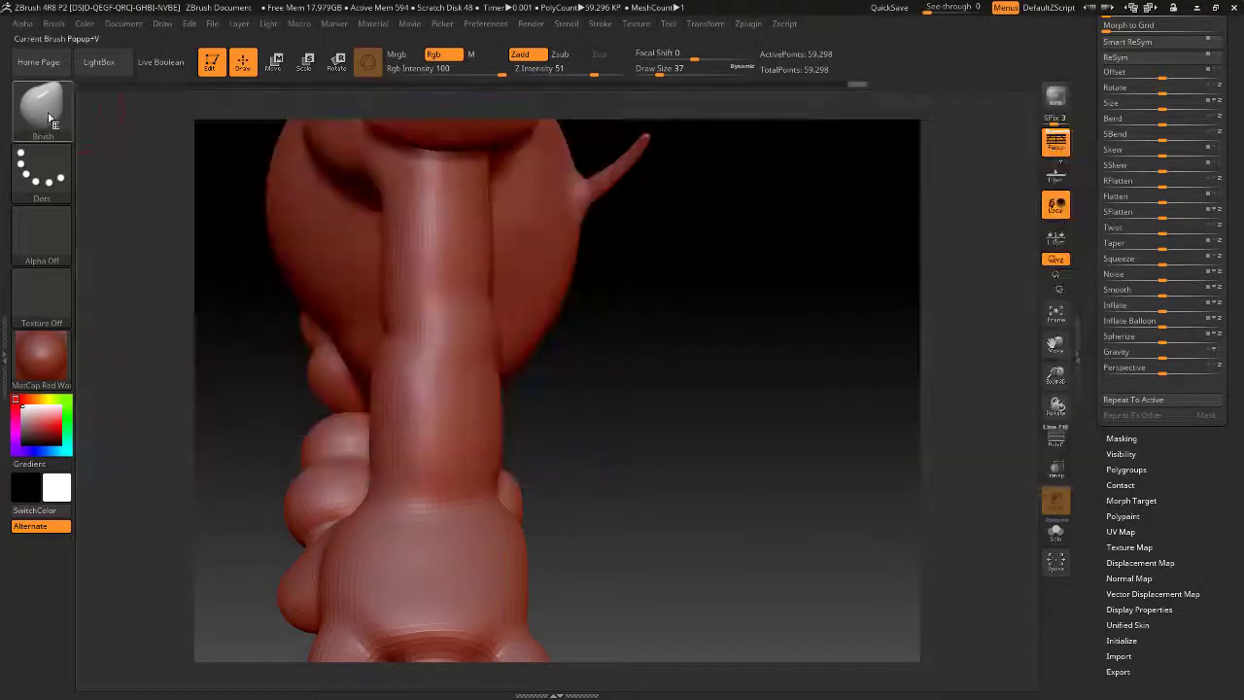
Build up the elbow with the Standard brush at Z Intensity 25 and smooth it into the forearm
left_click(55, 117)
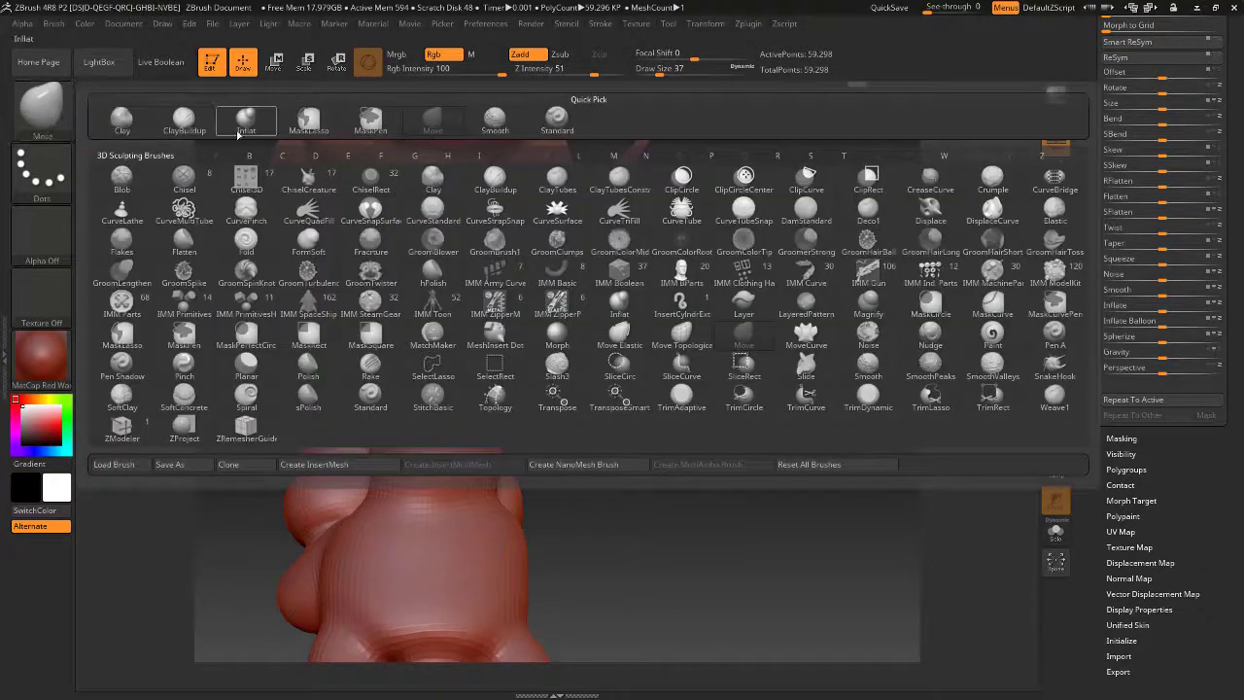
left_click(557, 119)
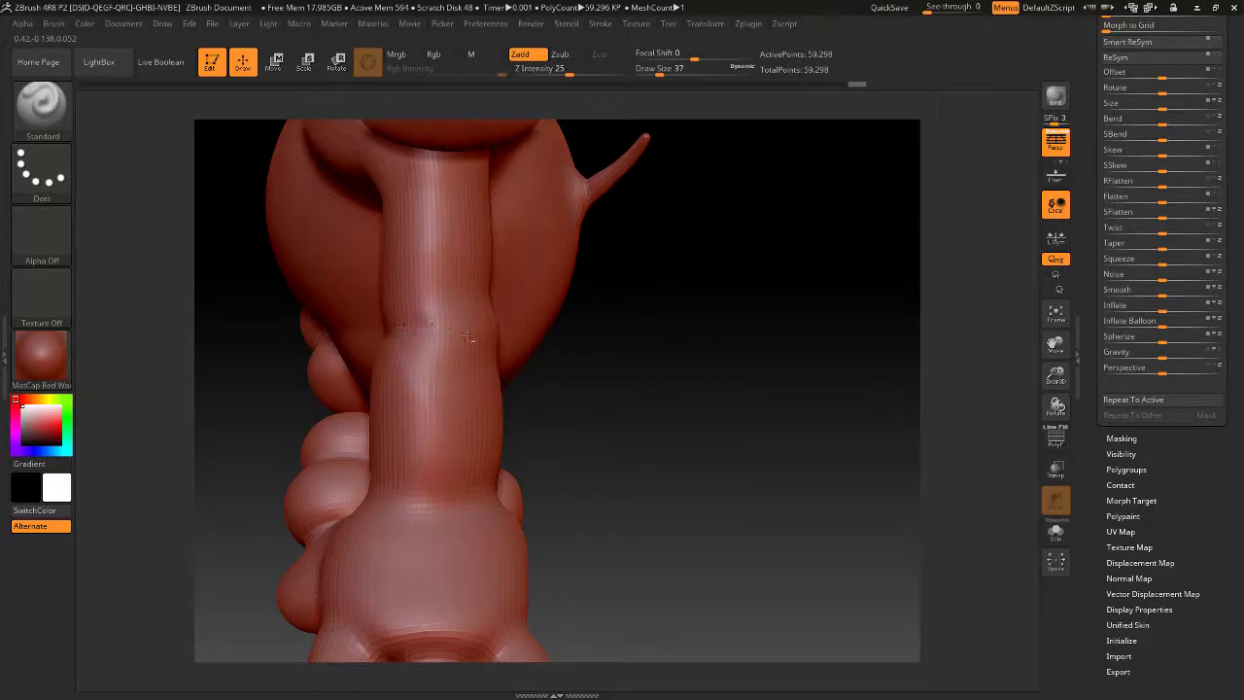
key("shift")
left_click_drag(444, 329, 429, 337, "shift")
key("shift")
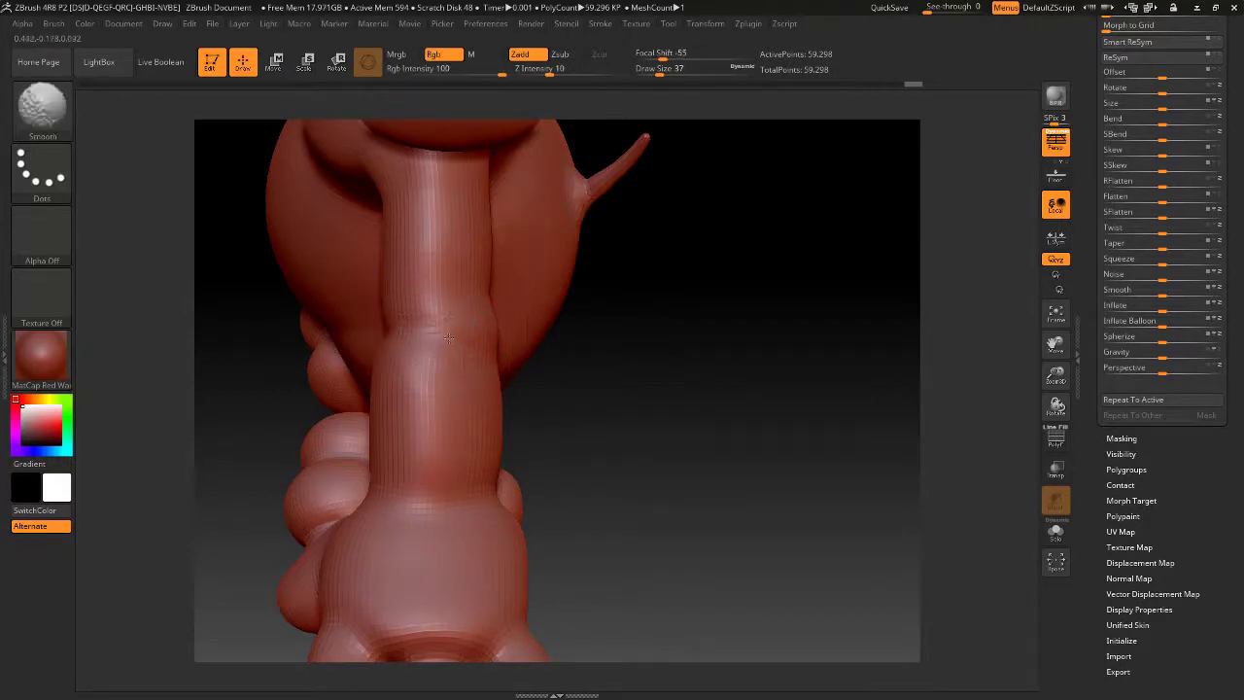
mouse_move(602, 422)
left_mouse_down()
mouse_move(655, 398)
mouse_move(599, 408)
mouse_move(529, 292)
mouse_move(577, 416)
mouse_move(613, 439)
mouse_move(622, 483)
left_mouse_up()
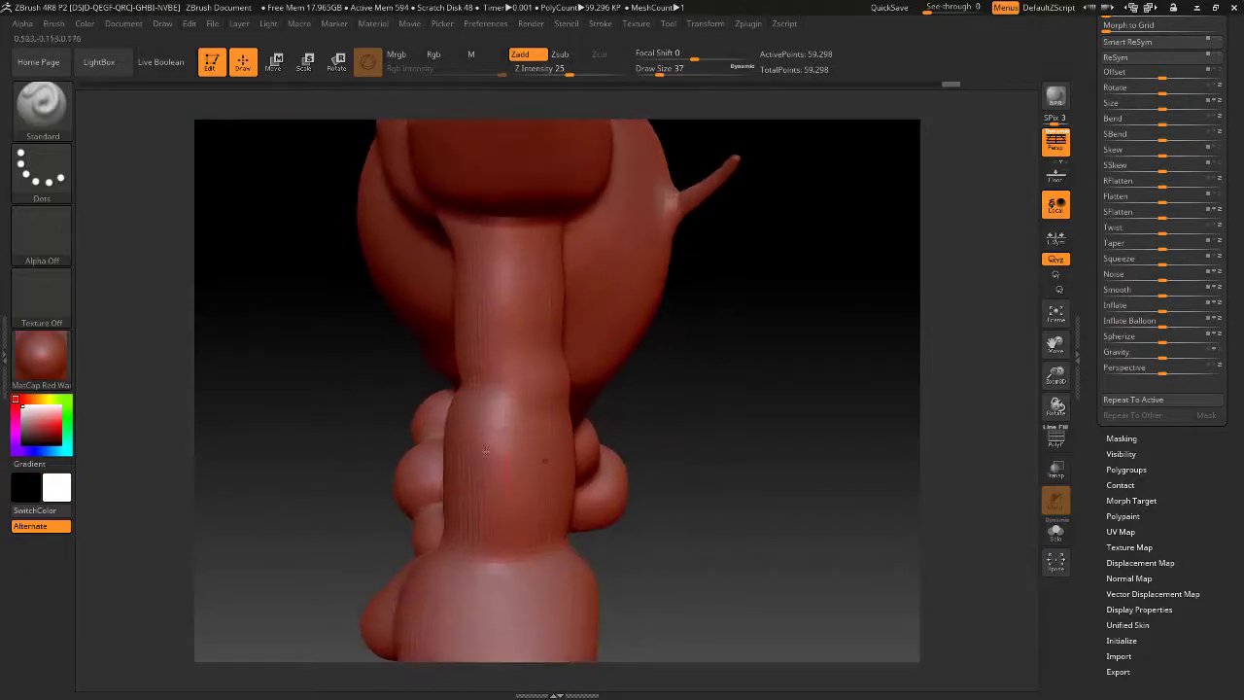
left_click_drag(501, 442, 499, 435, "shift")
Add volume to the back of the upper arm with the Standard brush at Draw Size 62
mouse_move(736, 454)
left_mouse_down()
mouse_move(764, 320)
mouse_move(741, 227)
mouse_move(710, 246)
mouse_move(672, 219)
mouse_move(448, 332)
left_mouse_up()
key("space")
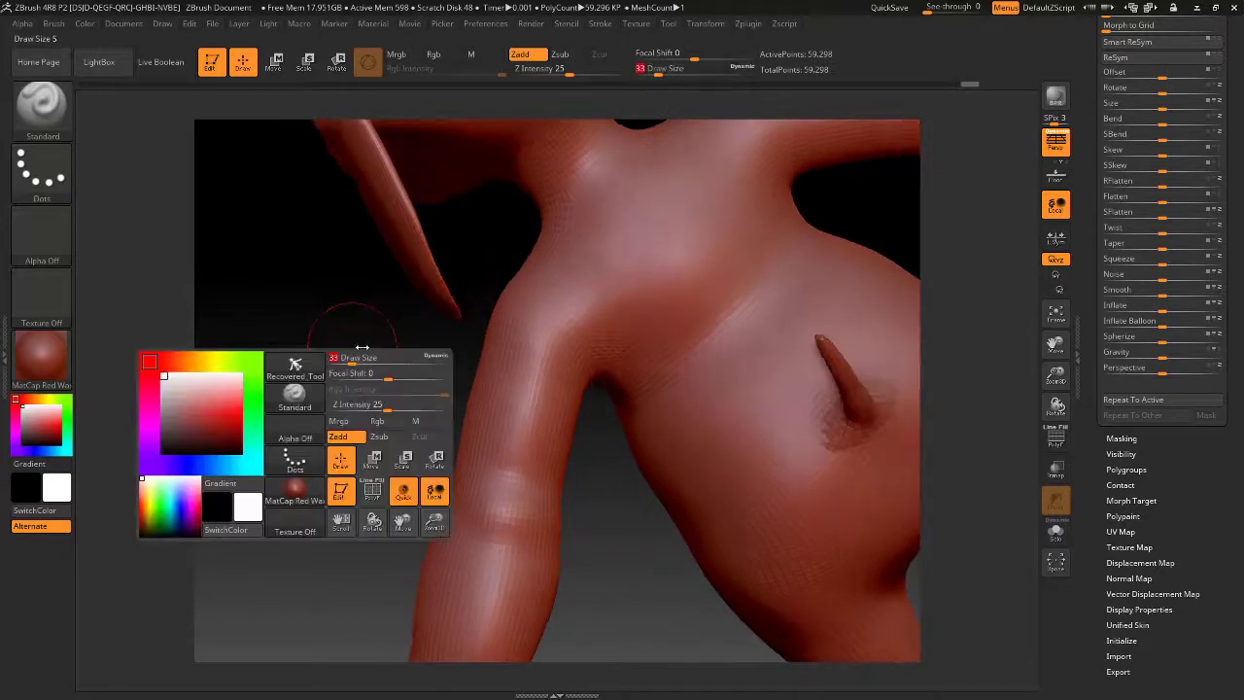
left_click_drag(352, 359, 355, 358)
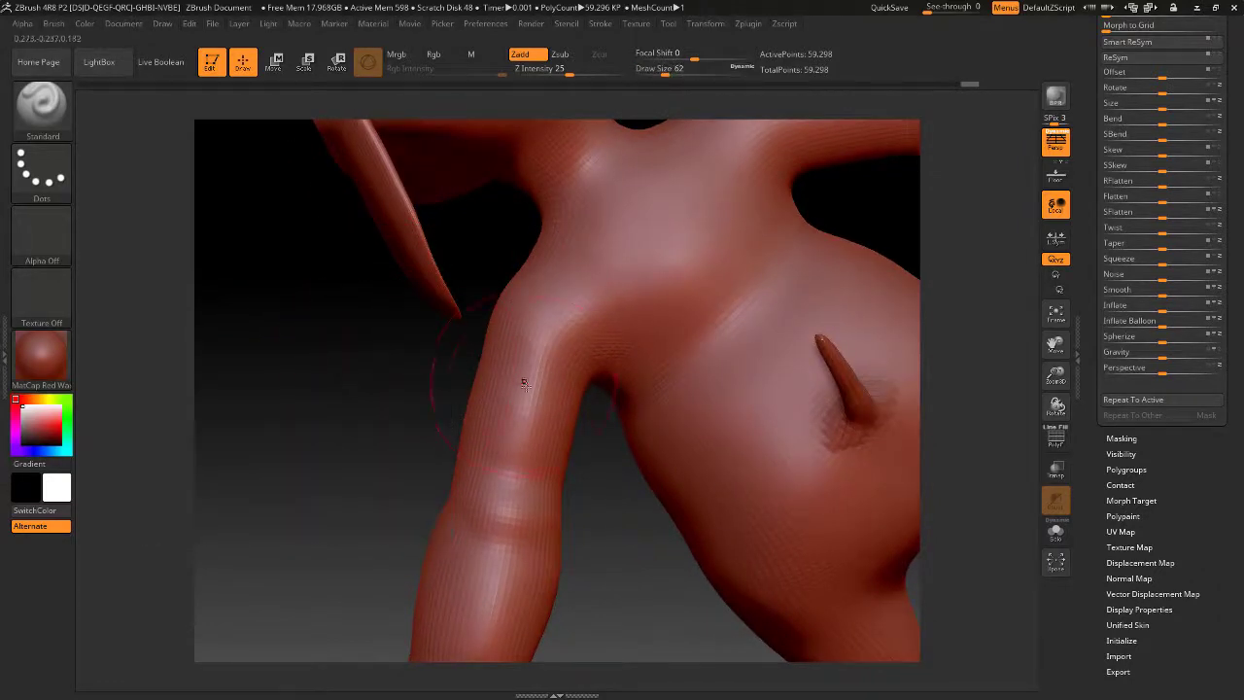
left_click_drag(513, 430, 495, 431)
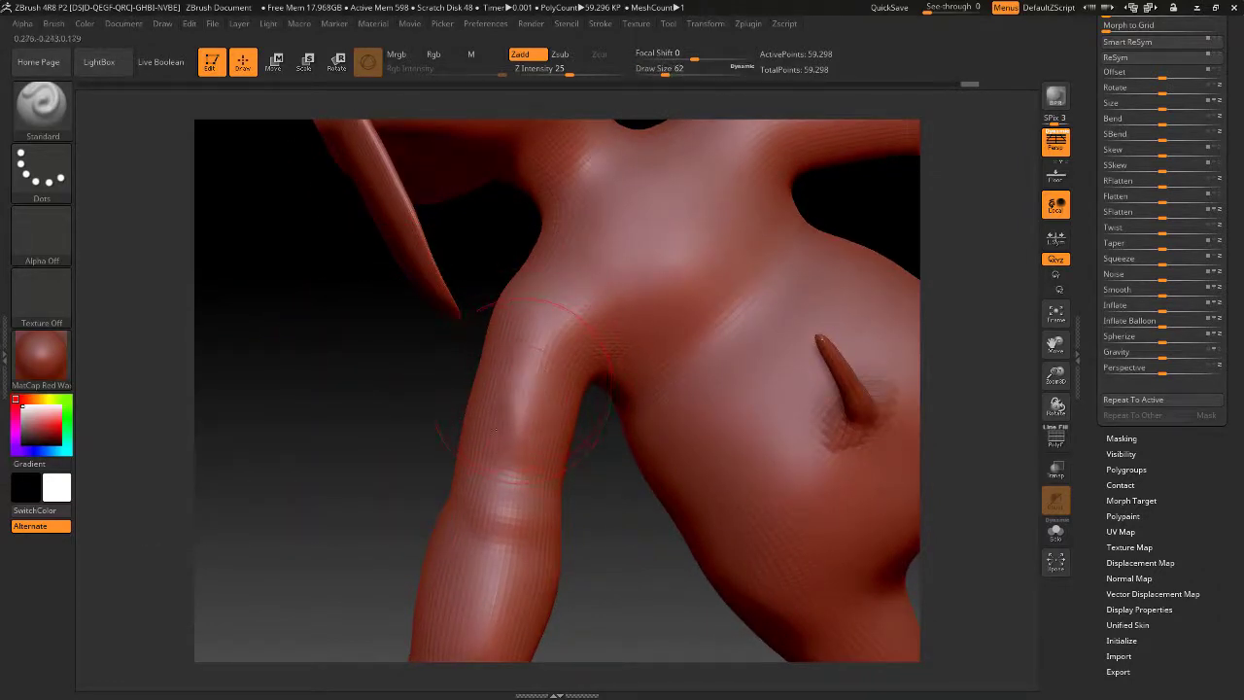
Set the Standard brush to Draw Size 87 and Z Intensity 9, then gently fill out and smooth the upper arm
key("space")
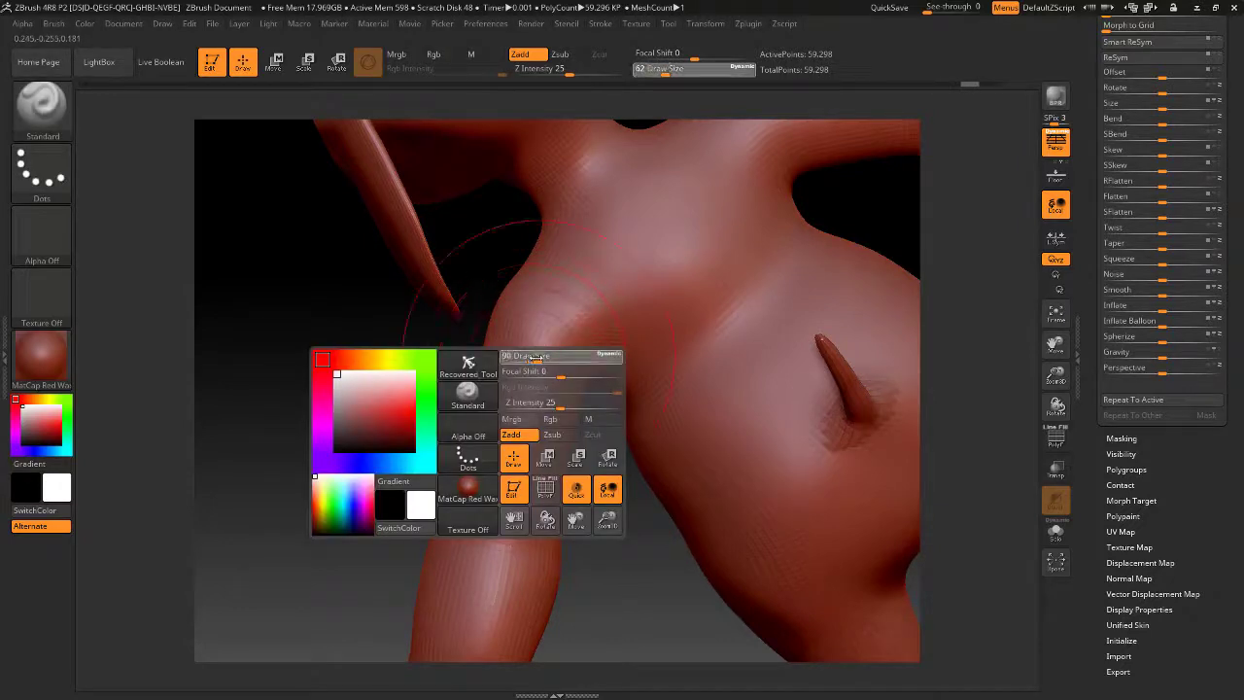
left_click(542, 401)
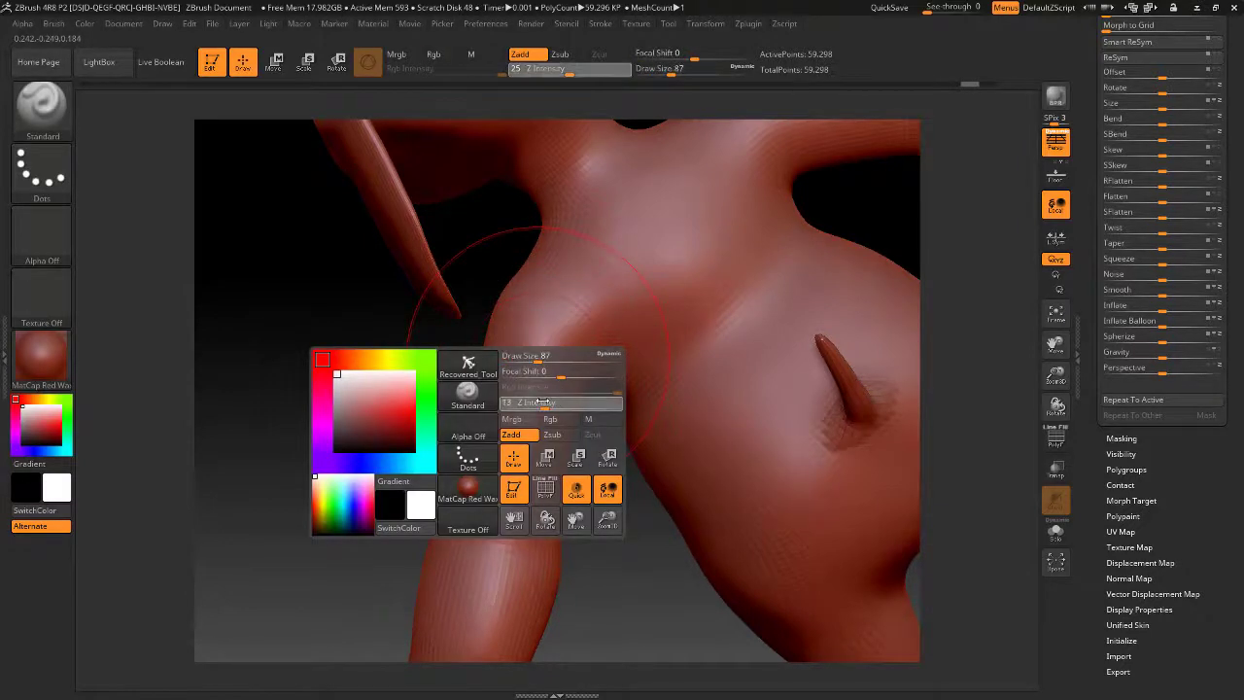
left_click_drag(541, 401, 536, 402)
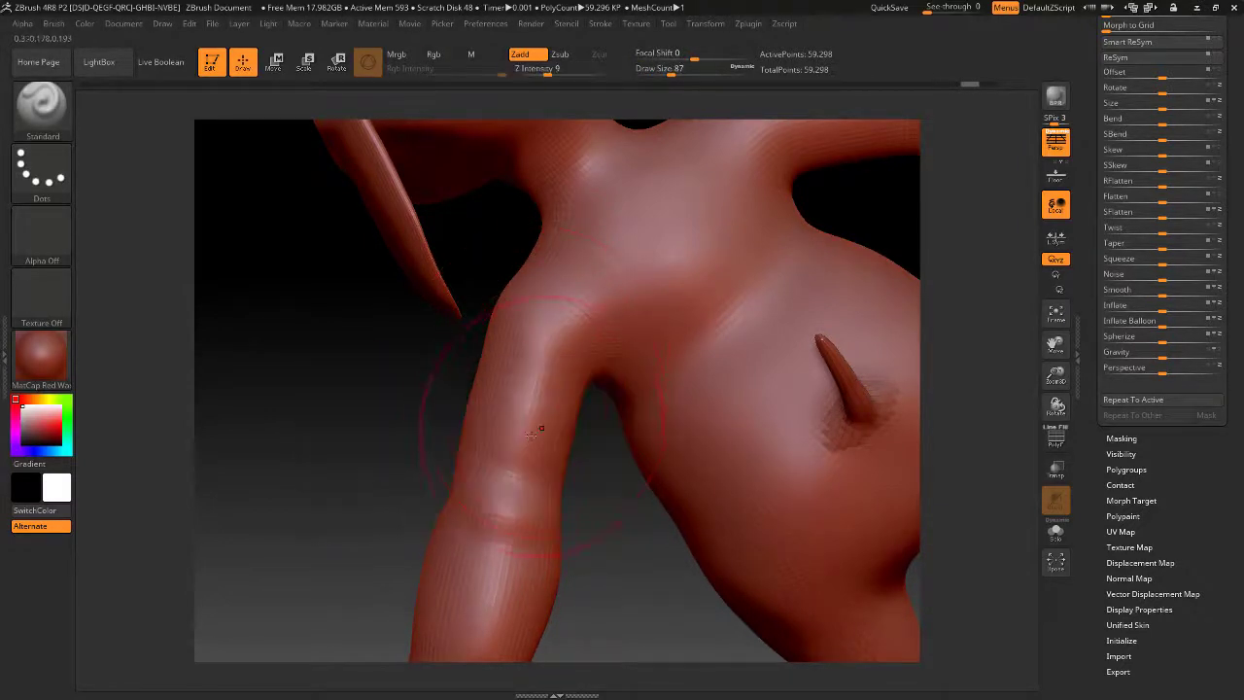
left_click(601, 26)
left_click(630, 252)
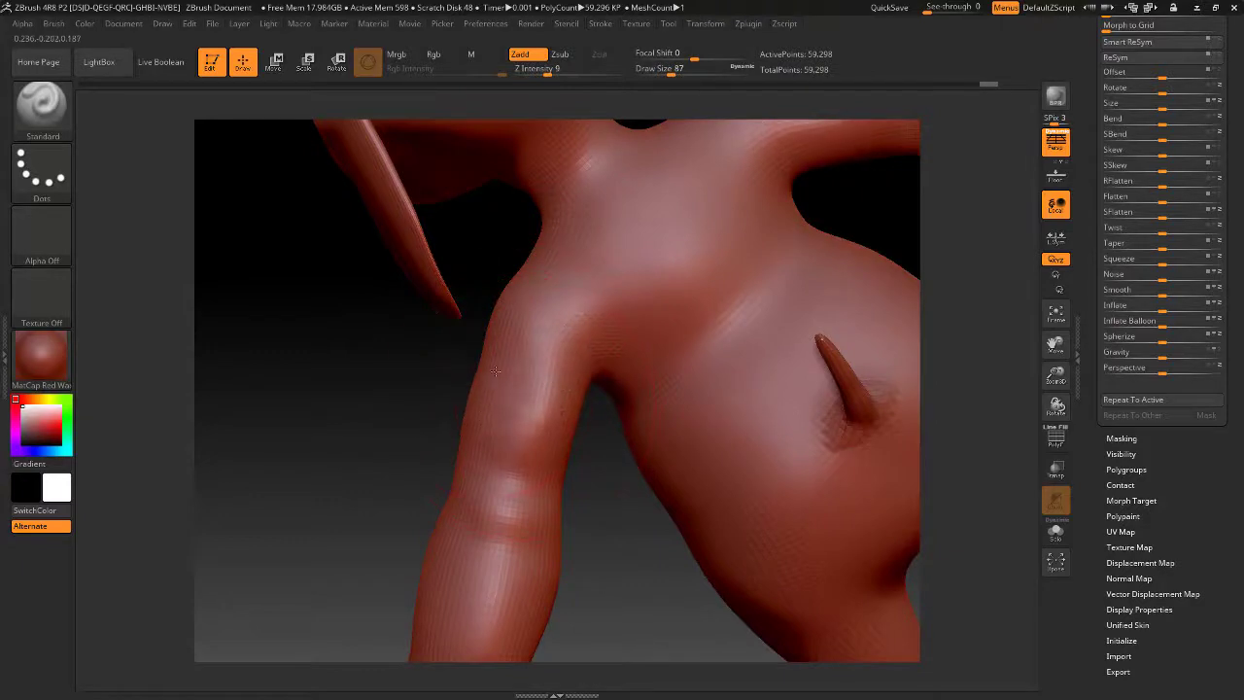
key("shift")
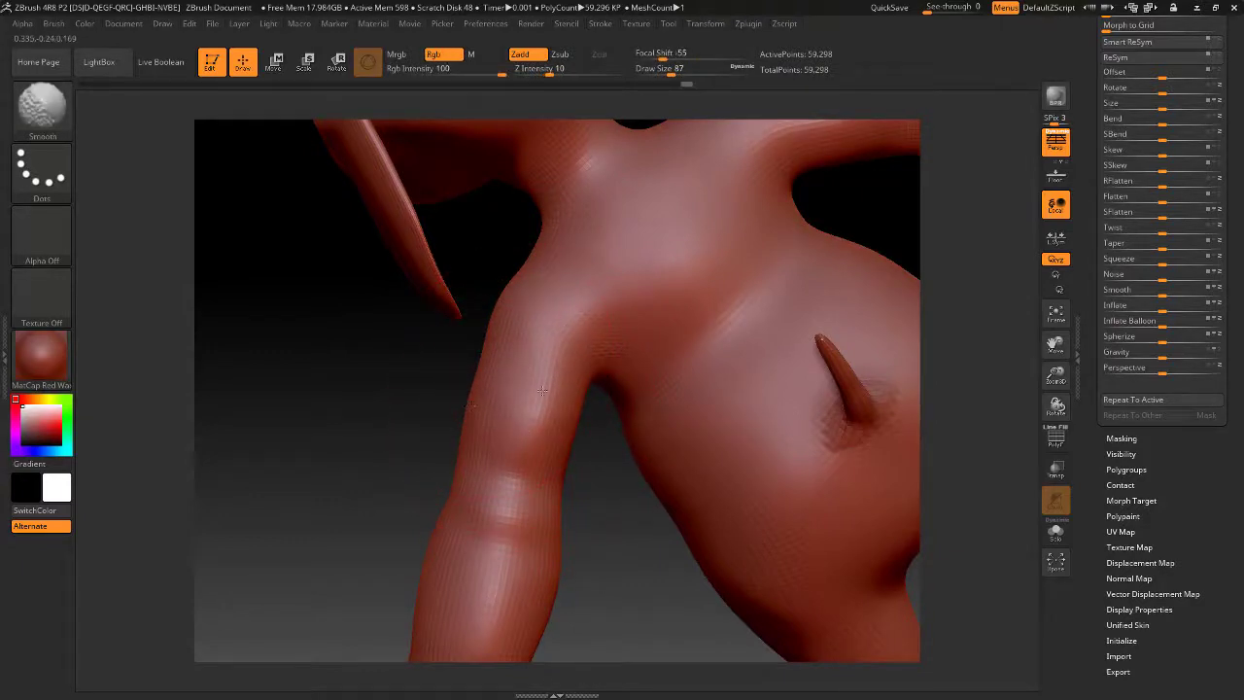
Refine the back of the upper arm near the armpit with the Standard brush at Draw Size 49 and smooth it
mouse_move(379, 418)
left_mouse_down()
mouse_move(524, 393)
mouse_move(445, 377)
left_mouse_up()
key("ctrl")
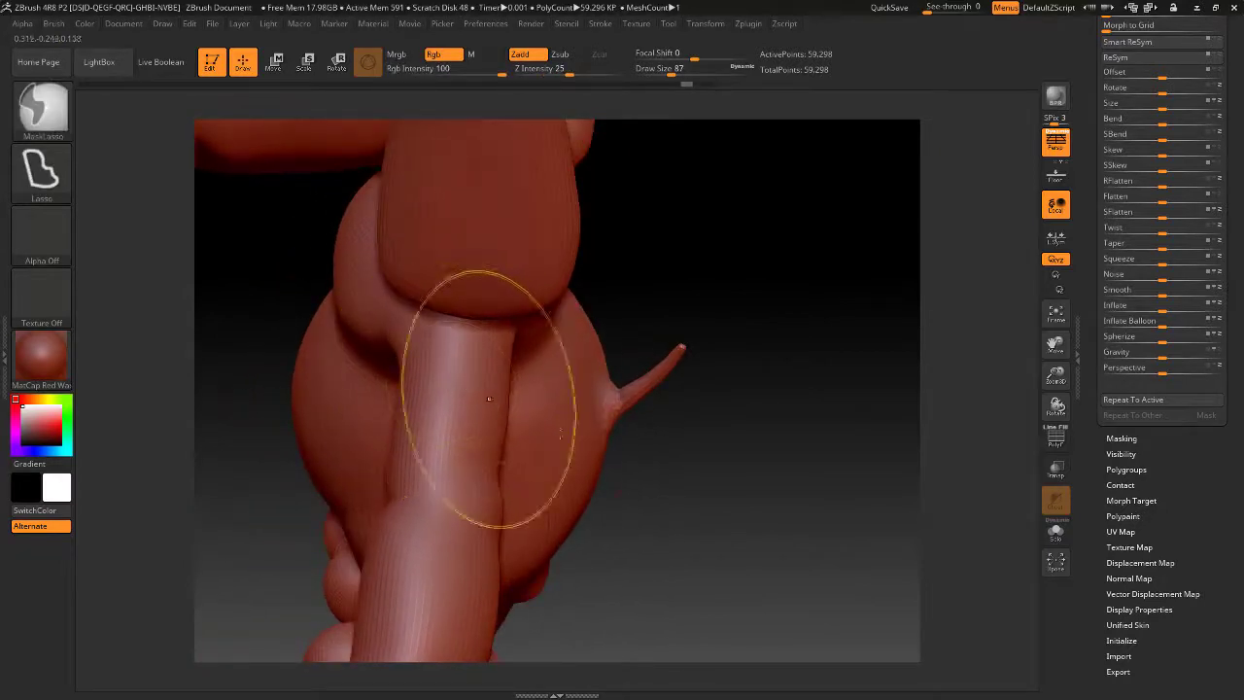
mouse_move(748, 428)
left_mouse_down()
mouse_move(638, 512)
mouse_move(611, 502)
left_mouse_up()
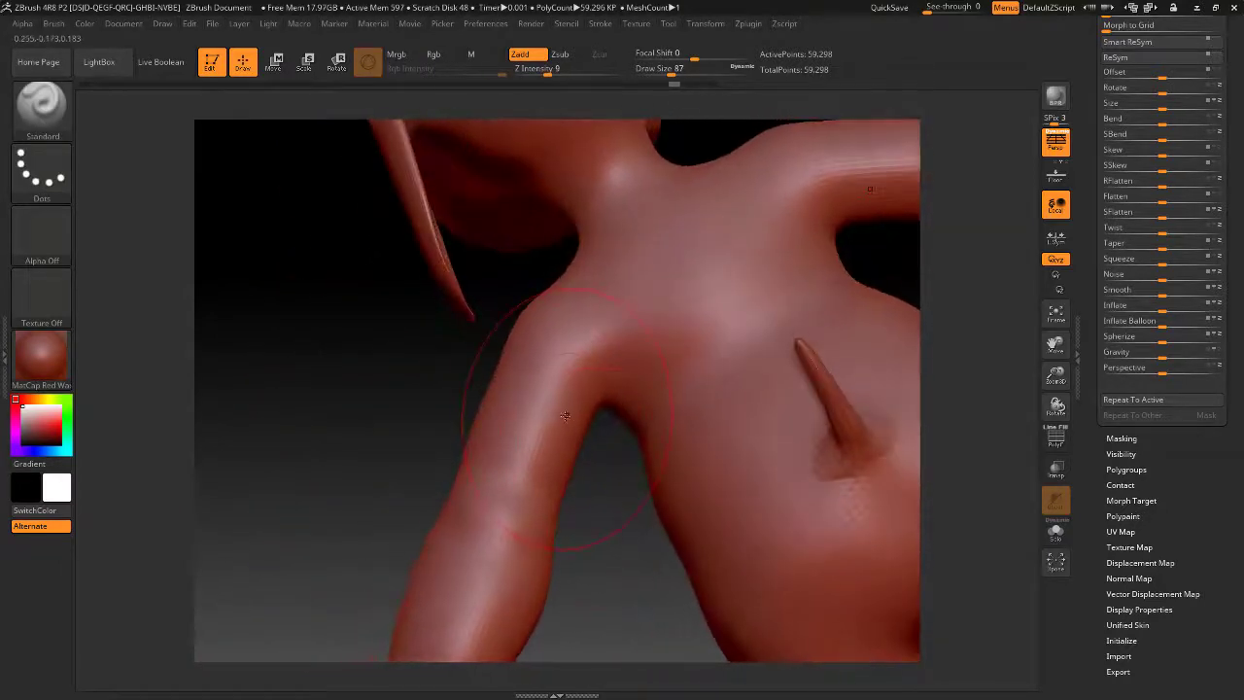
key("space")
left_click_drag(567, 409, 555, 408)
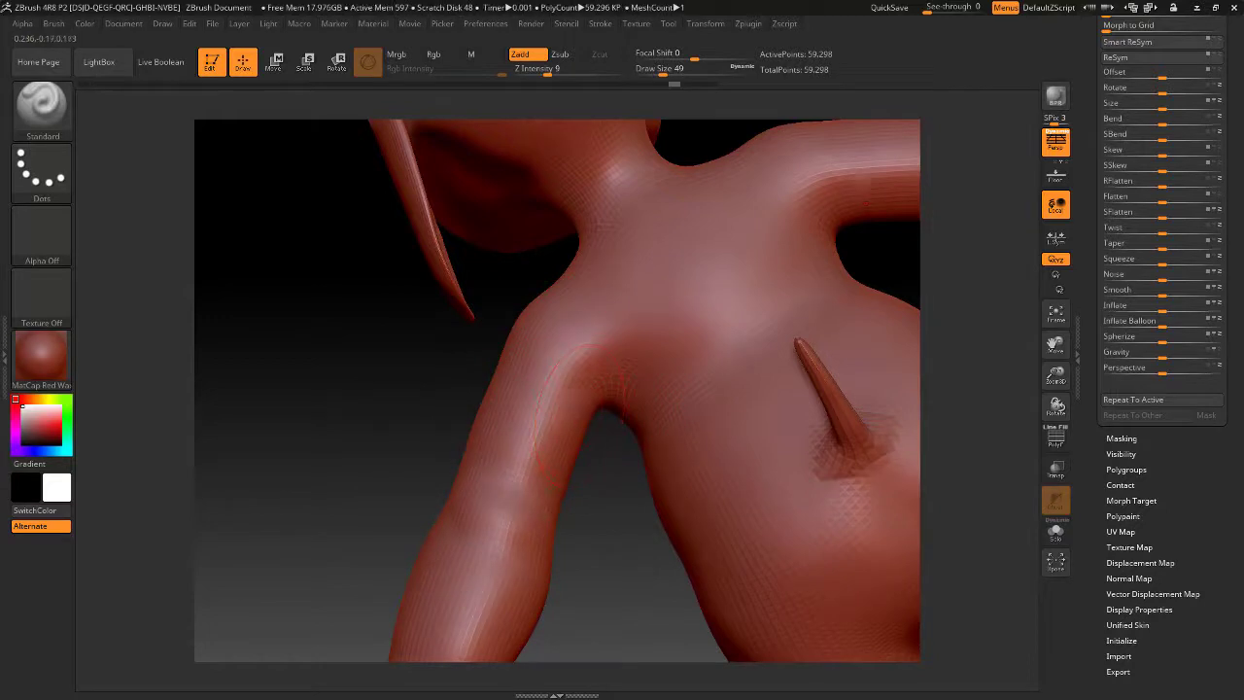
key("shift")
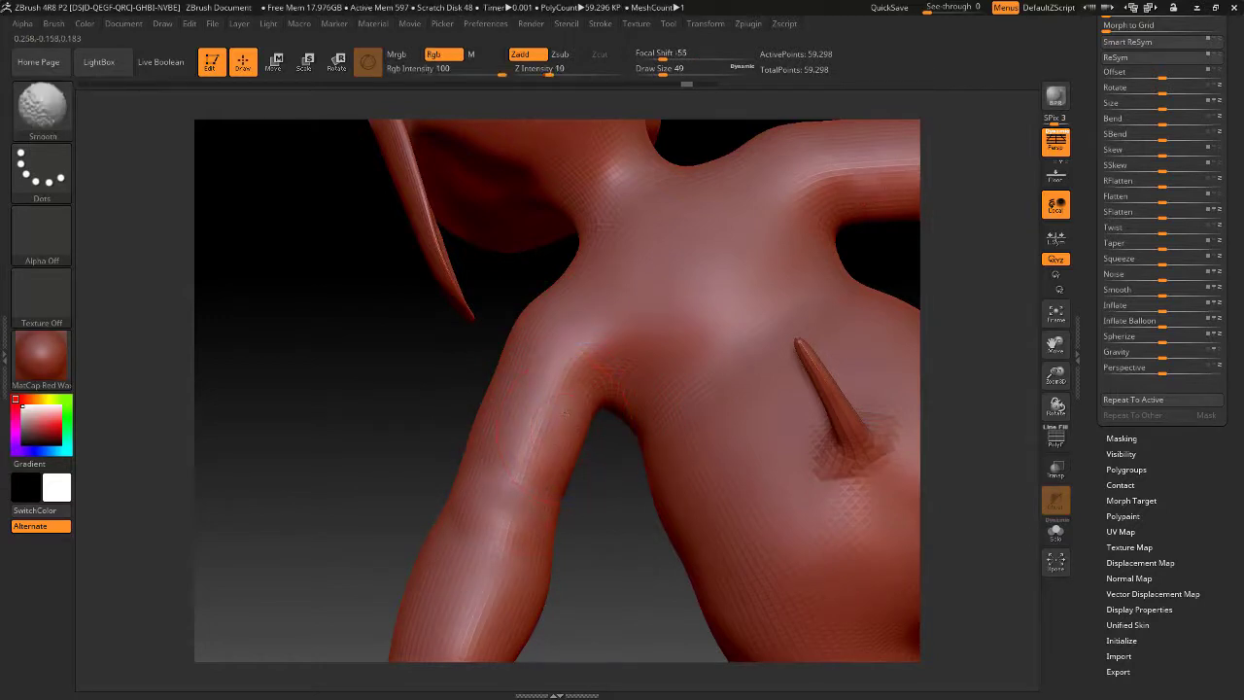
left_click_drag(564, 451, 570, 428, "shift")
mouse_move(610, 496)
left_mouse_down()
mouse_move(671, 506)
mouse_move(603, 493)
left_mouse_up()
key("shift")
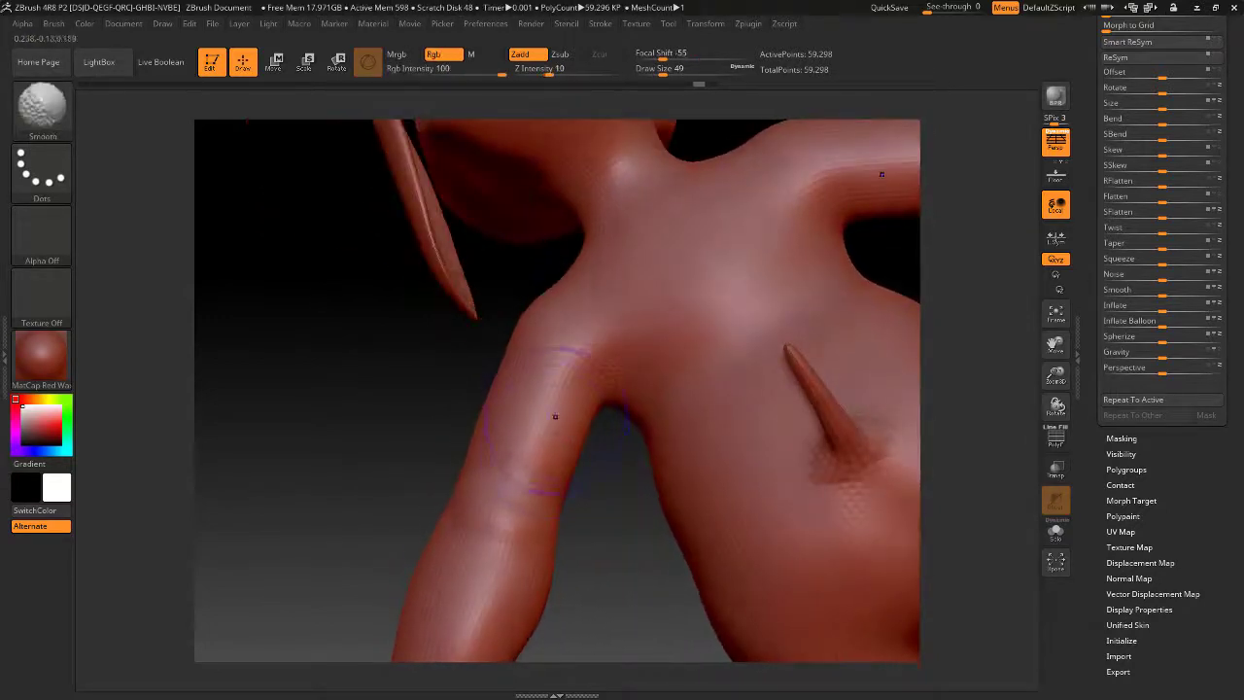
left_click_drag(507, 430, 494, 426, "shift")
Reshape the top of the shoulder from the front with the Move brush at Draw Size 56
mouse_move(399, 361)
left_mouse_down()
mouse_move(476, 335)
mouse_move(602, 326)
mouse_move(688, 189)
mouse_move(708, 190)
left_mouse_up()
mouse_move(628, 260)
left_mouse_down()
mouse_move(655, 280)
mouse_move(635, 283)
mouse_move(644, 278)
left_mouse_up()
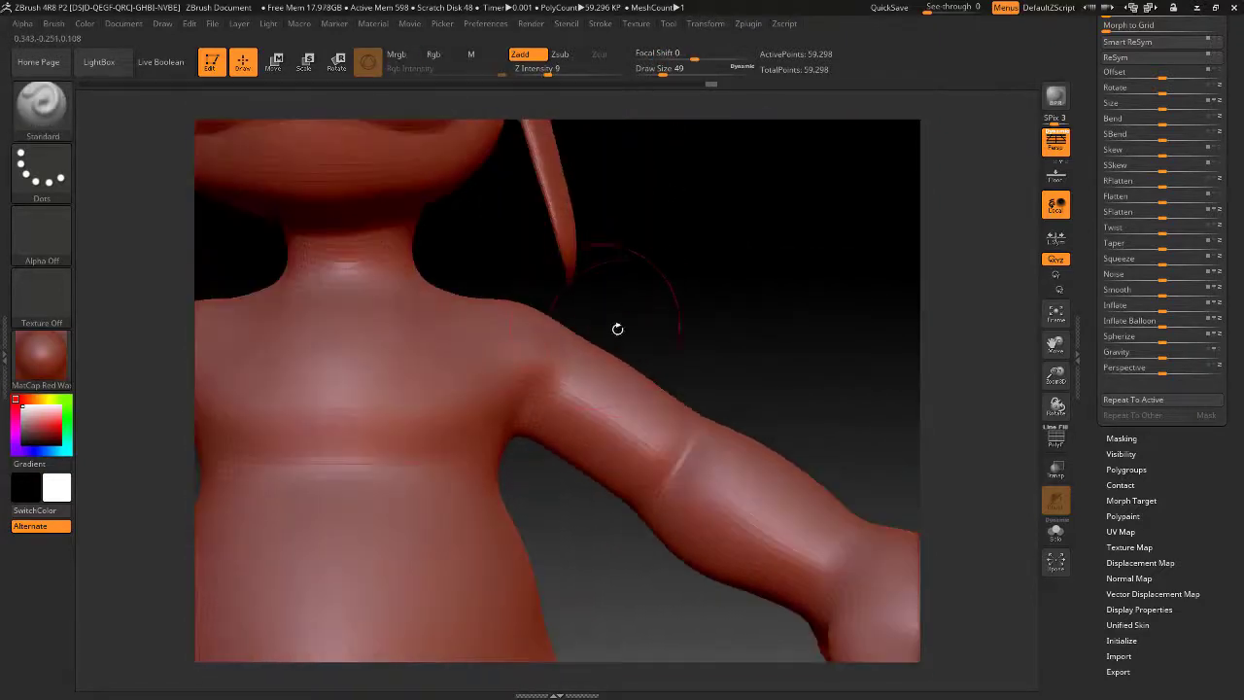
mouse_move(593, 333)
left_mouse_down()
mouse_move(628, 322)
mouse_move(579, 326)
left_mouse_up()
key("space")
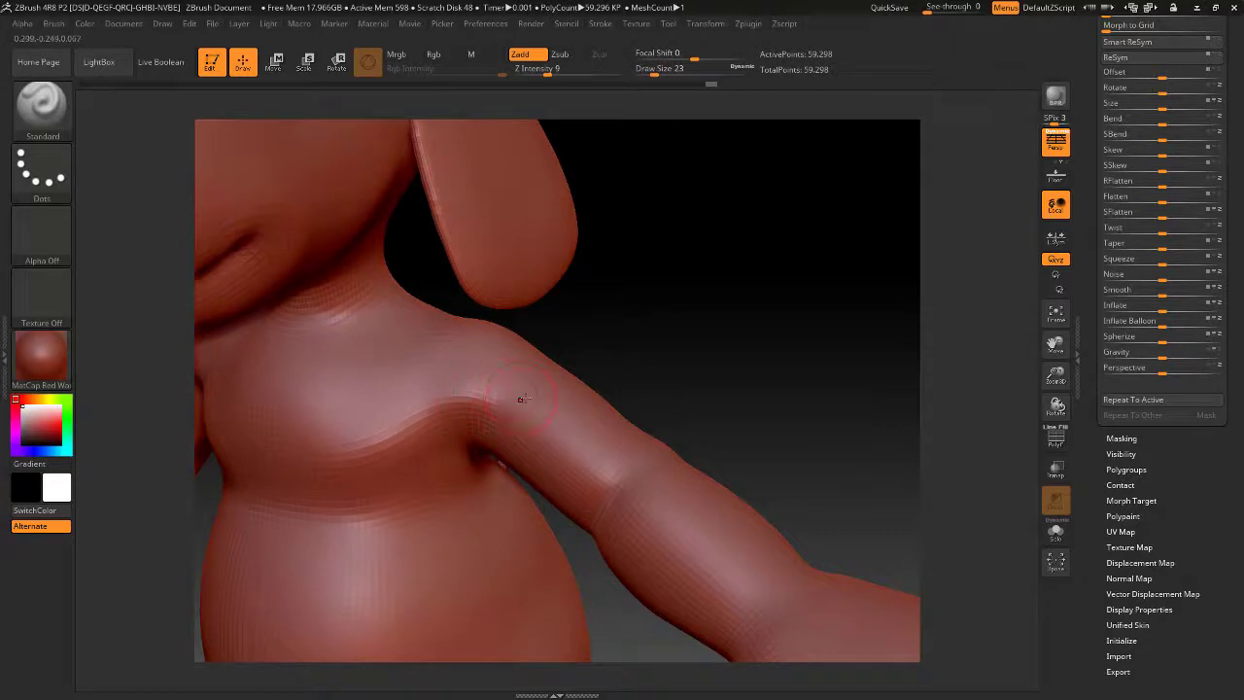
key("space")
left_click_drag(516, 342, 522, 342)
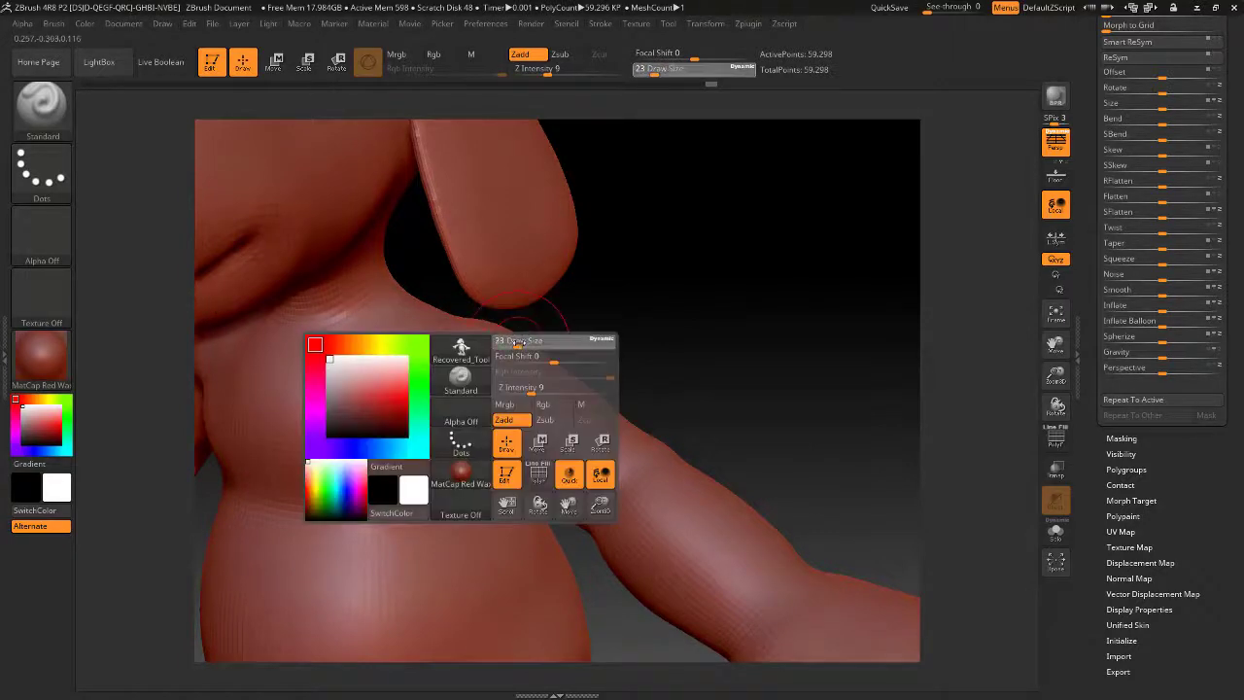
left_click(40, 105)
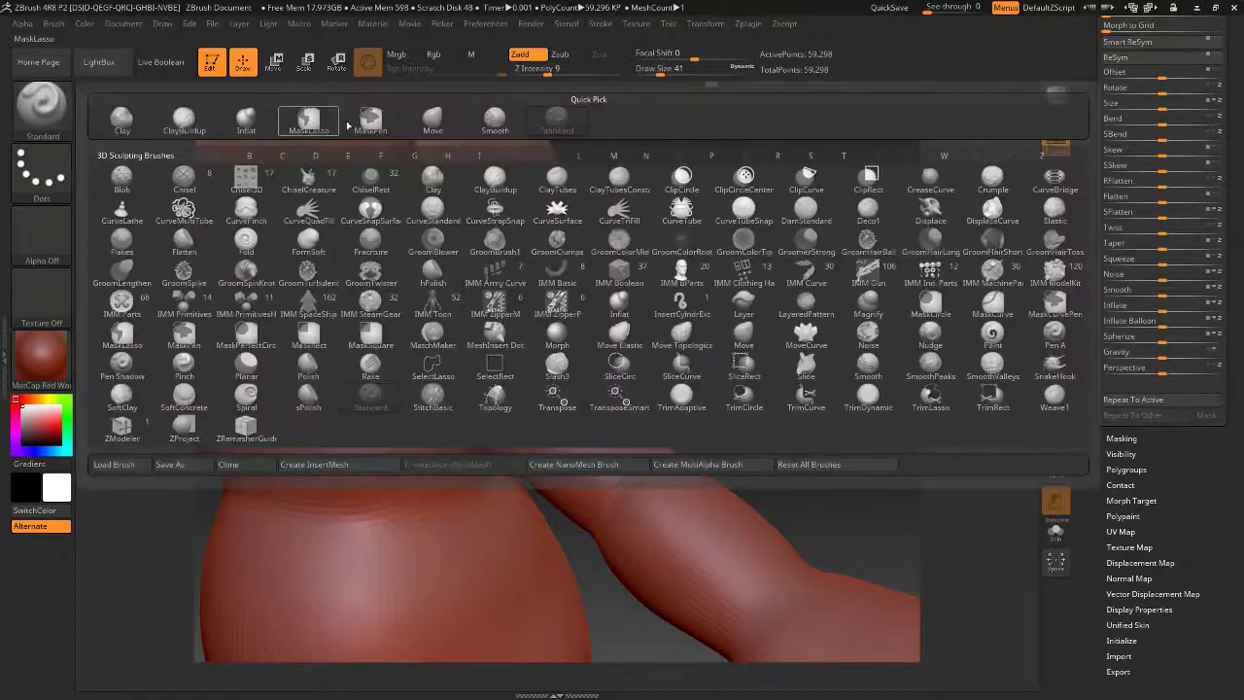
left_click(433, 118)
key("space")
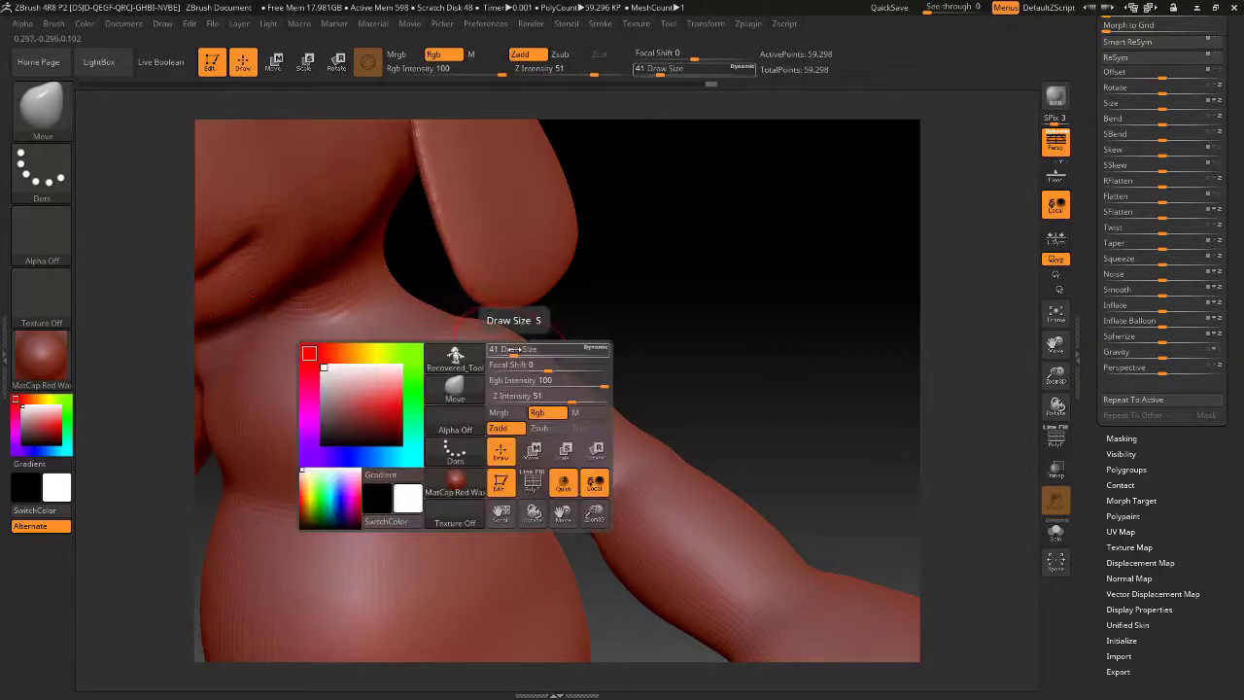
left_click_drag(514, 352, 525, 350)
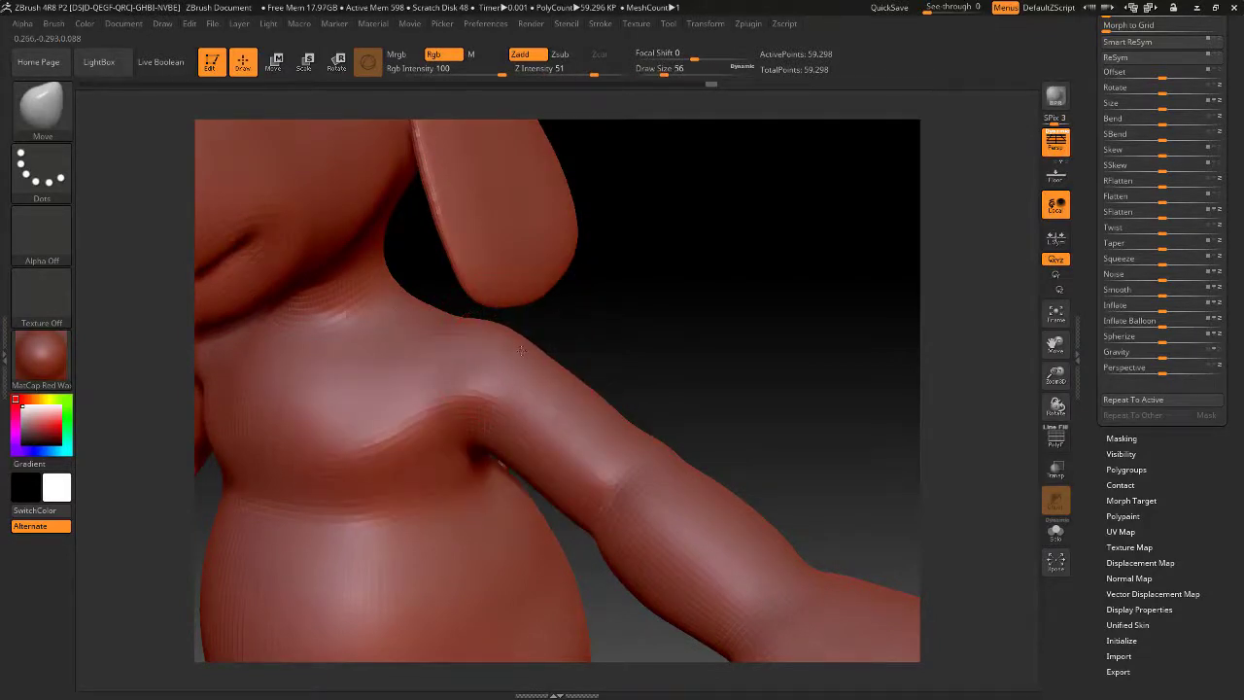
mouse_move(522, 350)
right_mouse_down()
mouse_move(452, 342)
mouse_move(527, 335)
right_mouse_up()
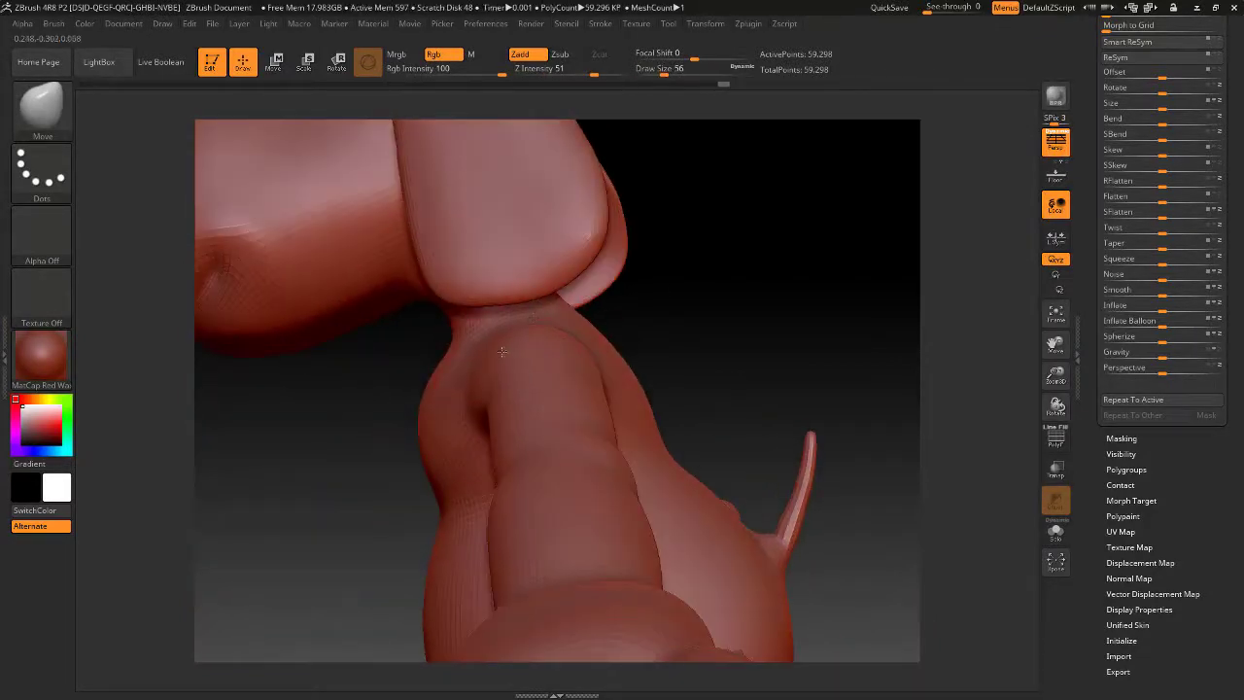
Undo the last Move brush adjustment around the shoulder
left_click_drag(672, 290, 736, 270)
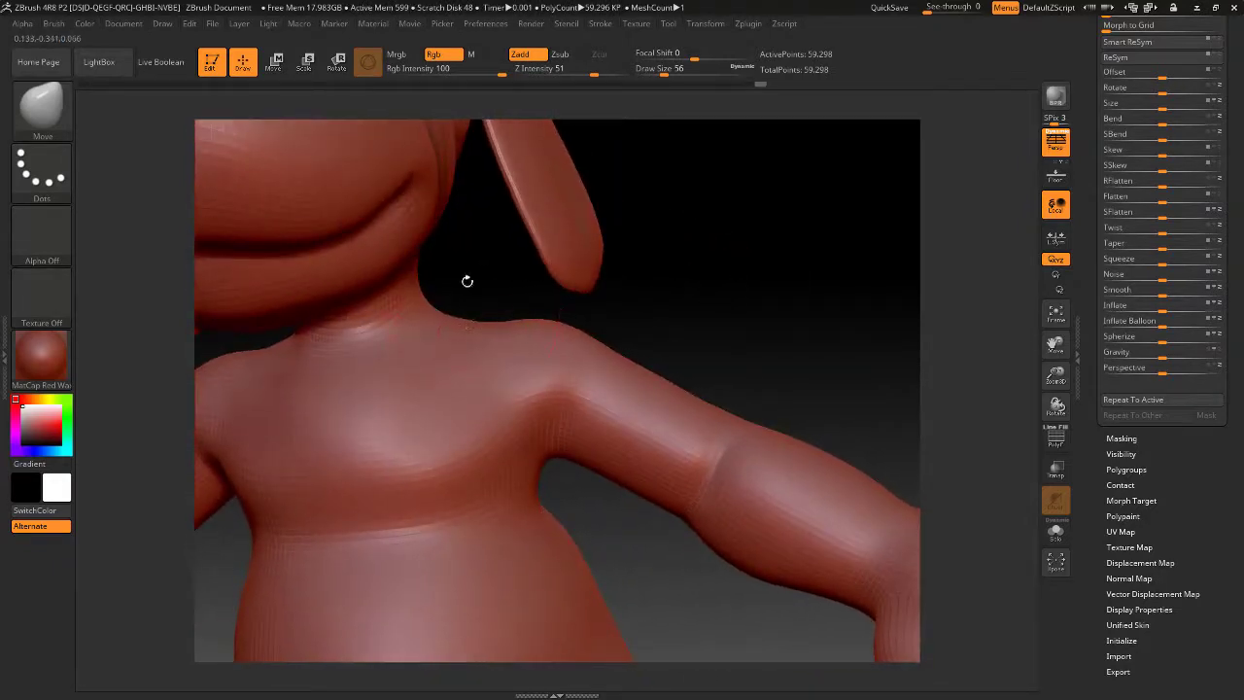
mouse_move(466, 281)
left_mouse_down()
mouse_move(477, 255)
mouse_move(450, 297)
mouse_move(463, 311)
mouse_move(465, 295)
mouse_move(451, 308)
mouse_move(478, 326)
left_mouse_up()
key("ctrl+z")
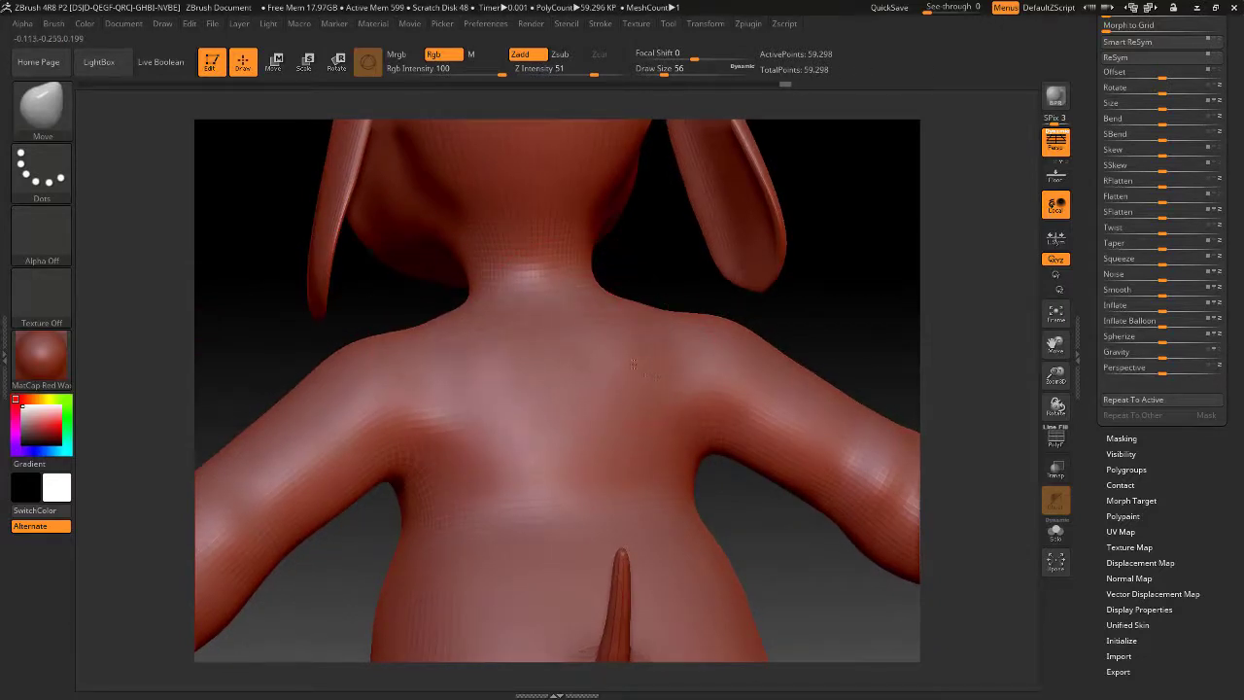
Switch to the DamStandard brush for sculpting the upper back and neck base
key("shift")
left_click_drag(658, 254, 680, 280)
left_click(42, 105)
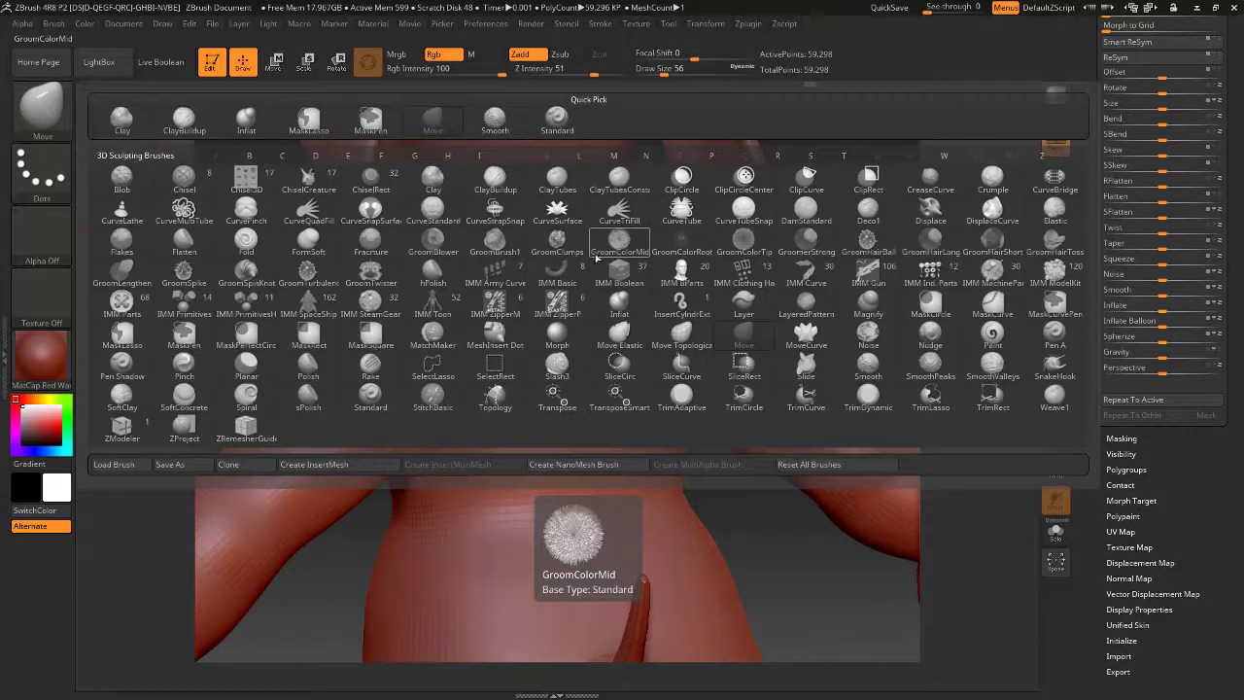
key("d")
key("s")
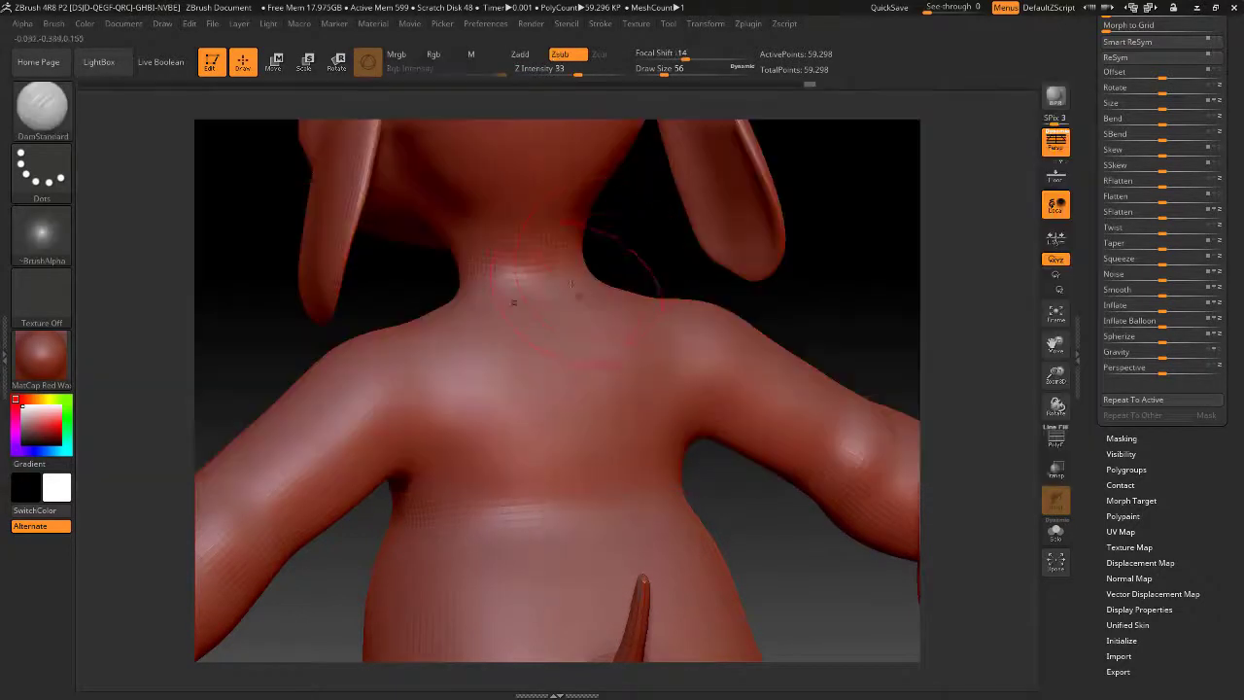
Carve a spine groove down the middle of the upper back with the DamStandard brush and soften it with smoothing
left_click_drag(632, 263, 561, 297)
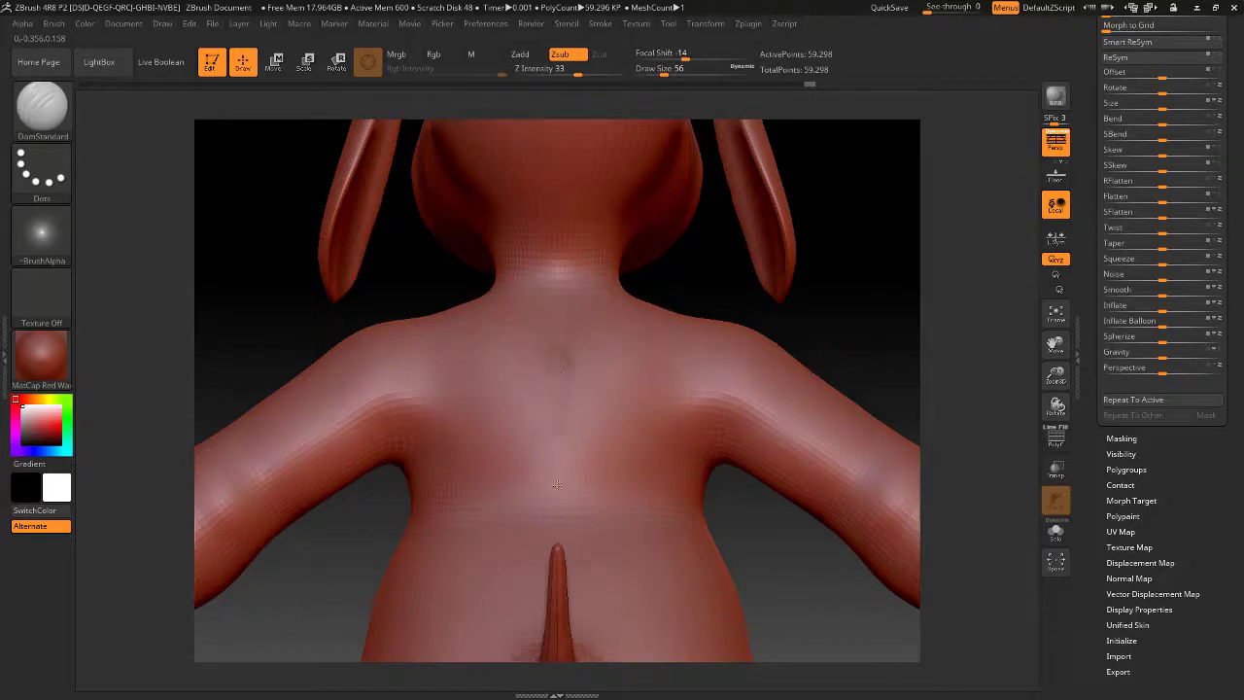
key("shift")
left_click_drag(582, 419, 569, 383, "shift")
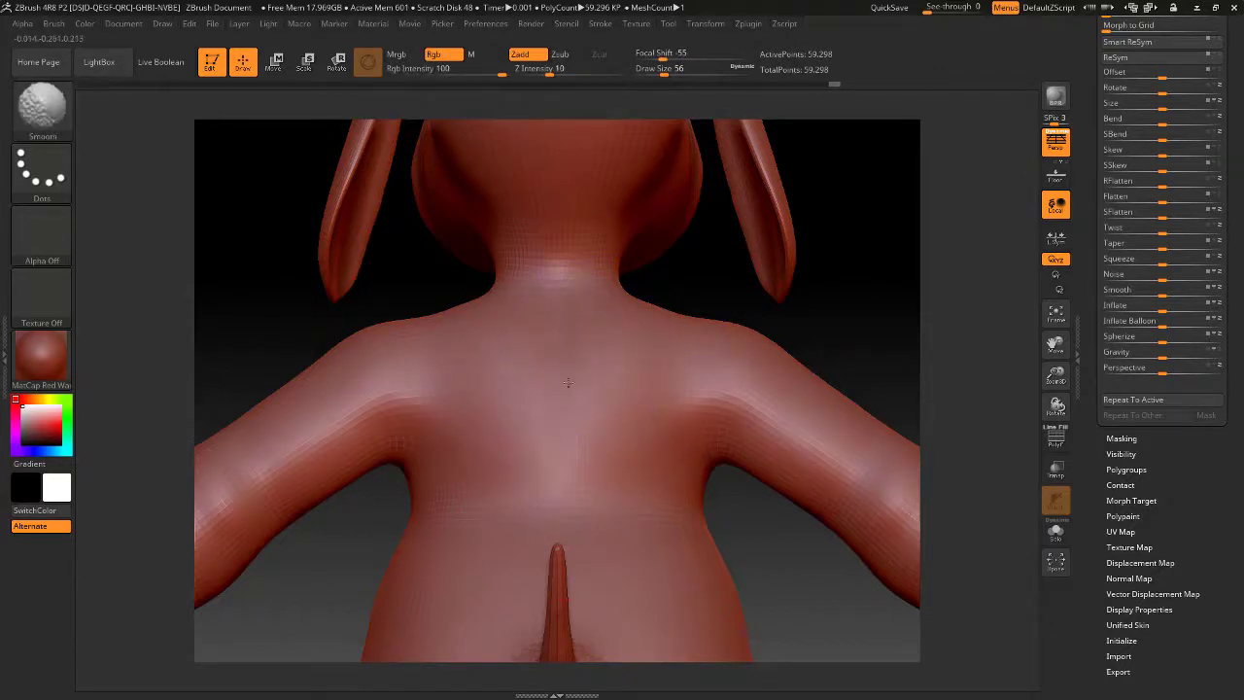
Narrow the waist above the hips from behind with the Move brush at Draw Size 108
mouse_move(673, 286)
left_mouse_down()
mouse_move(727, 301)
mouse_move(757, 291)
left_mouse_up()
mouse_move(822, 592)
left_mouse_down("alt")
mouse_move(819, 411)
mouse_move(814, 427)
mouse_move(774, 434)
mouse_move(802, 460)
mouse_move(785, 427)
mouse_move(721, 450)
mouse_move(732, 436)
left_mouse_up("alt")
key("space")
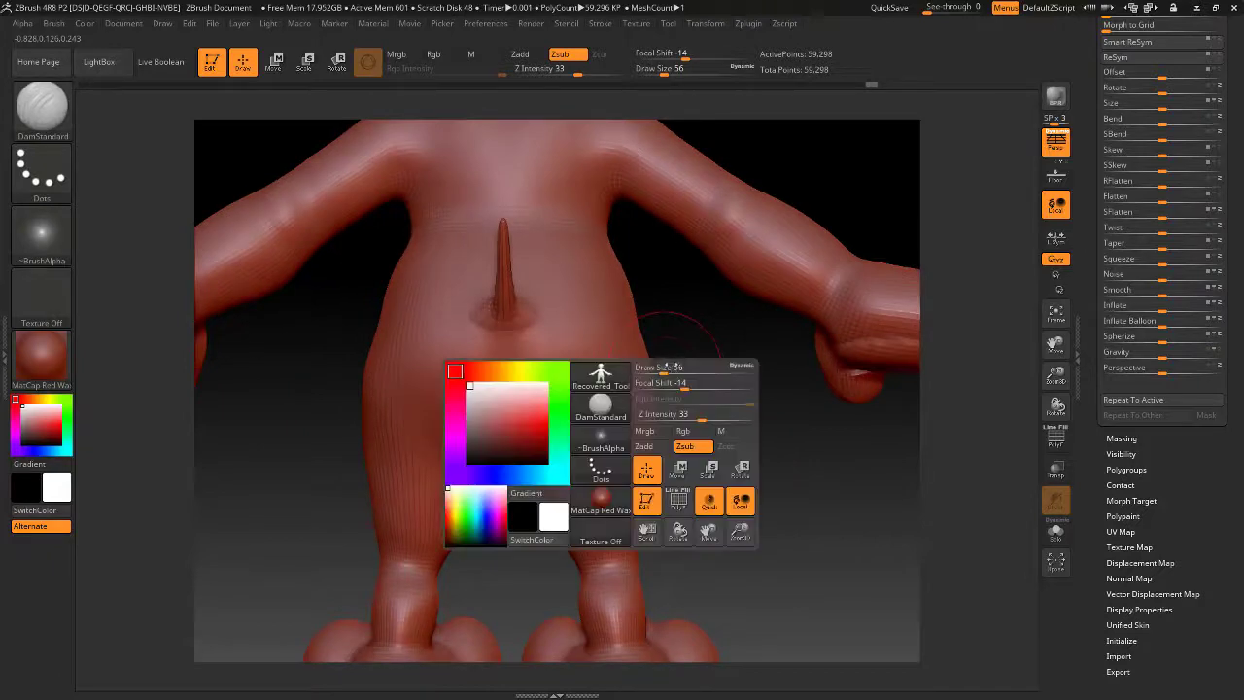
left_click_drag(676, 367, 675, 368)
left_click(50, 107)
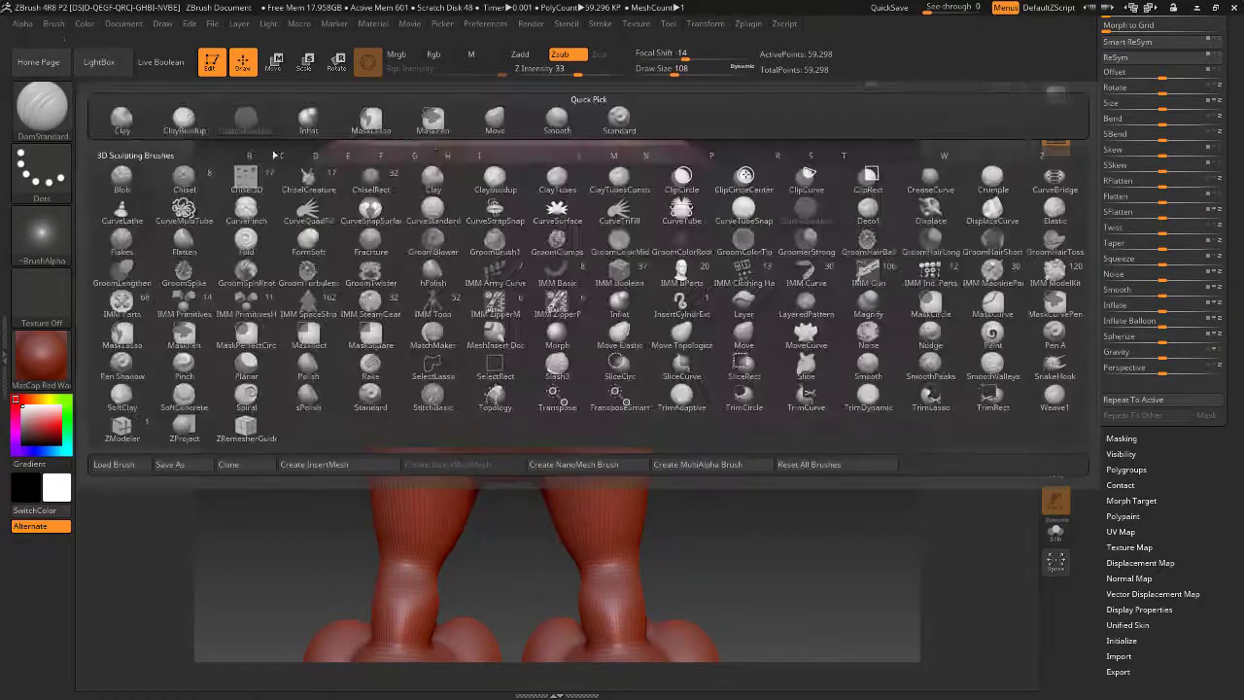
left_click(495, 122)
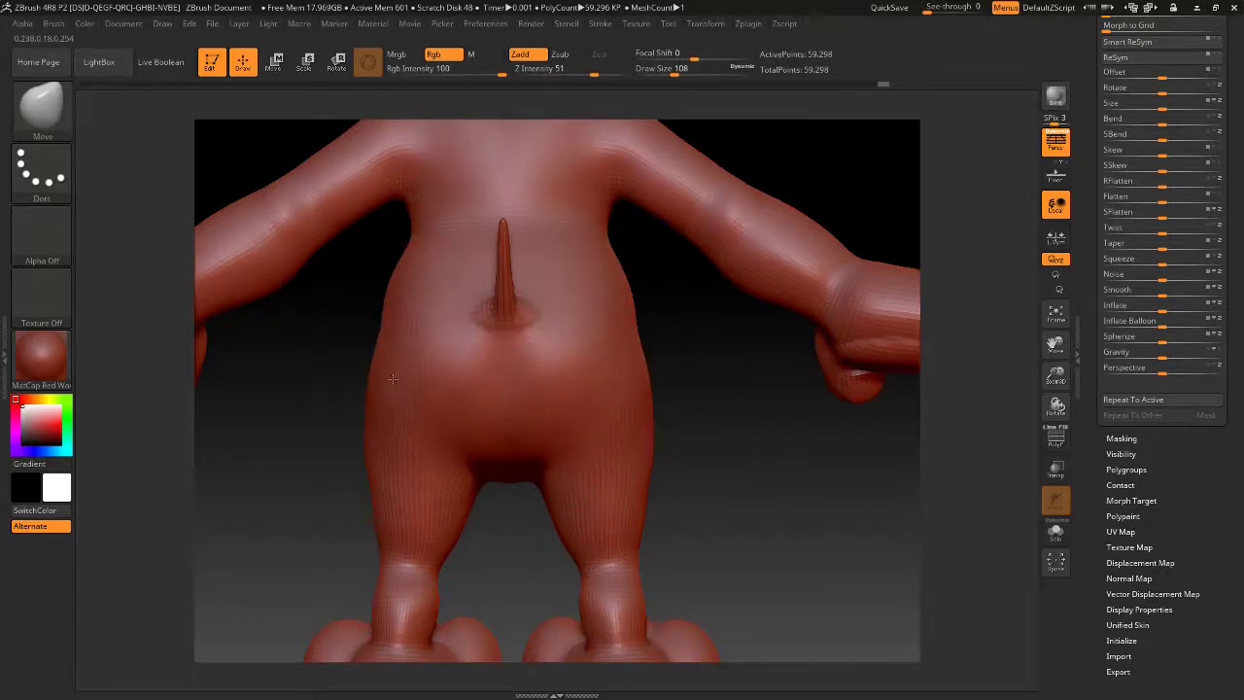
key("shift")
left_click_drag(612, 278, 591, 277)
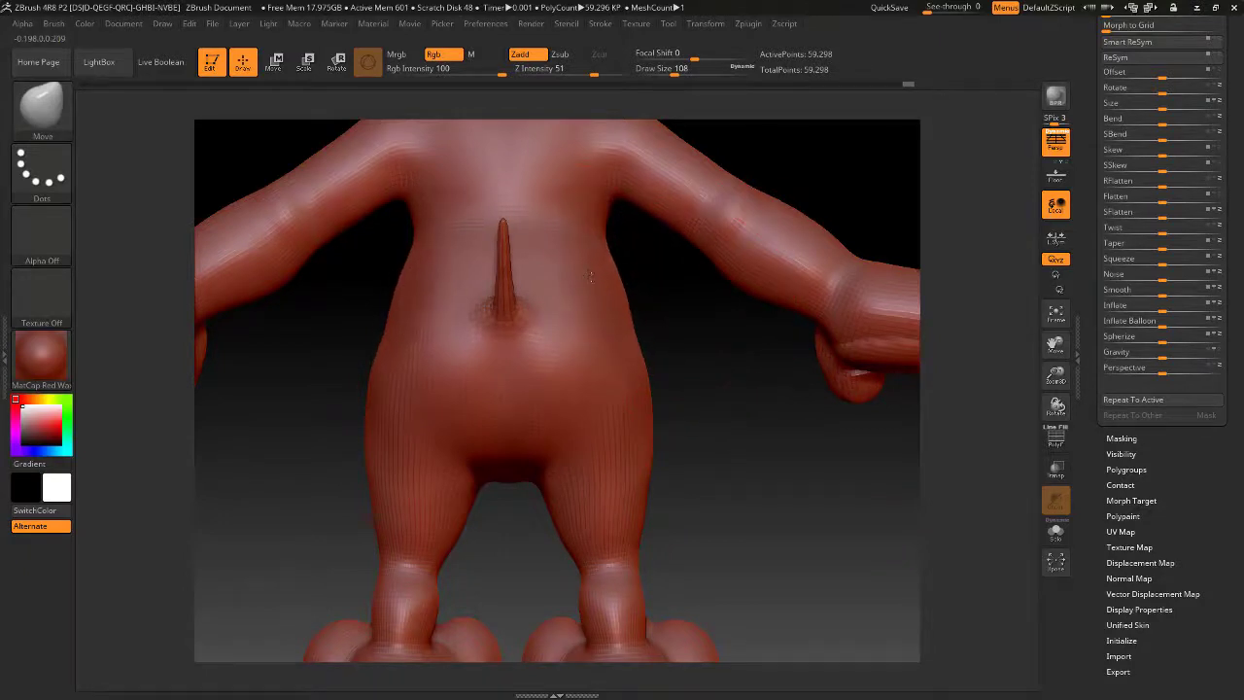
Smooth the side of the hip and thigh and adjust the lower back beside the tail with the Move brush
mouse_move(674, 317)
left_mouse_down()
mouse_move(546, 325)
mouse_move(583, 322)
left_mouse_up()
key("ctrl")
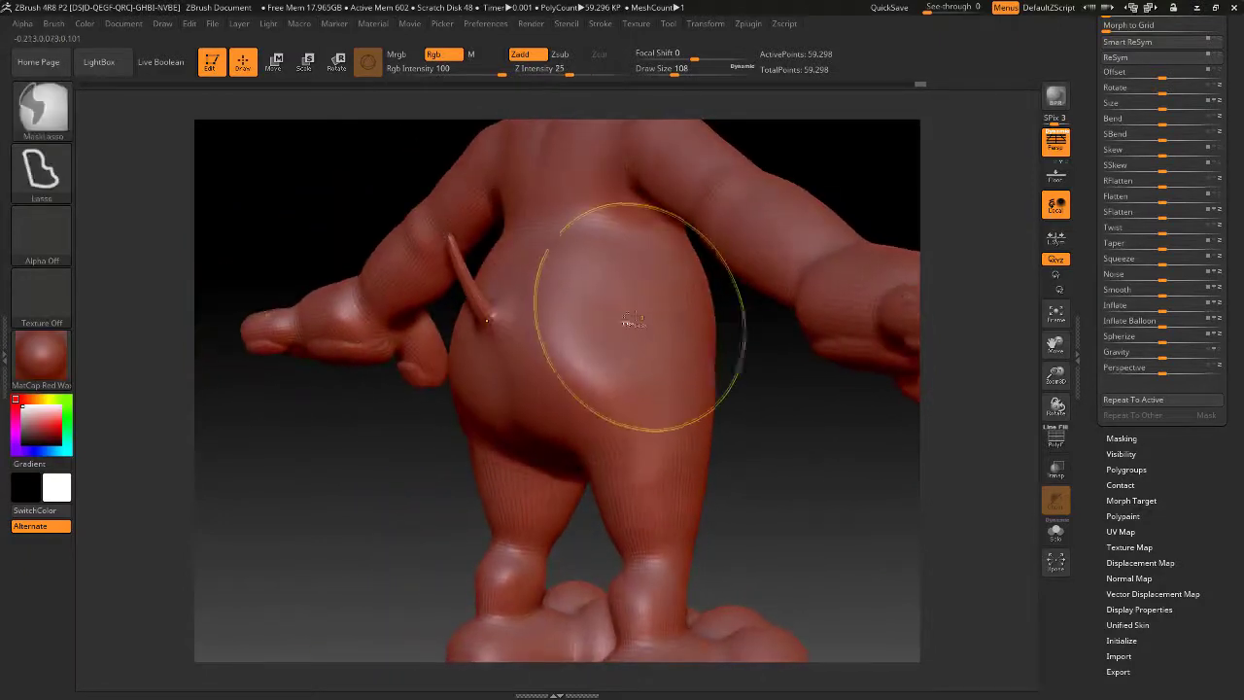
key("shift")
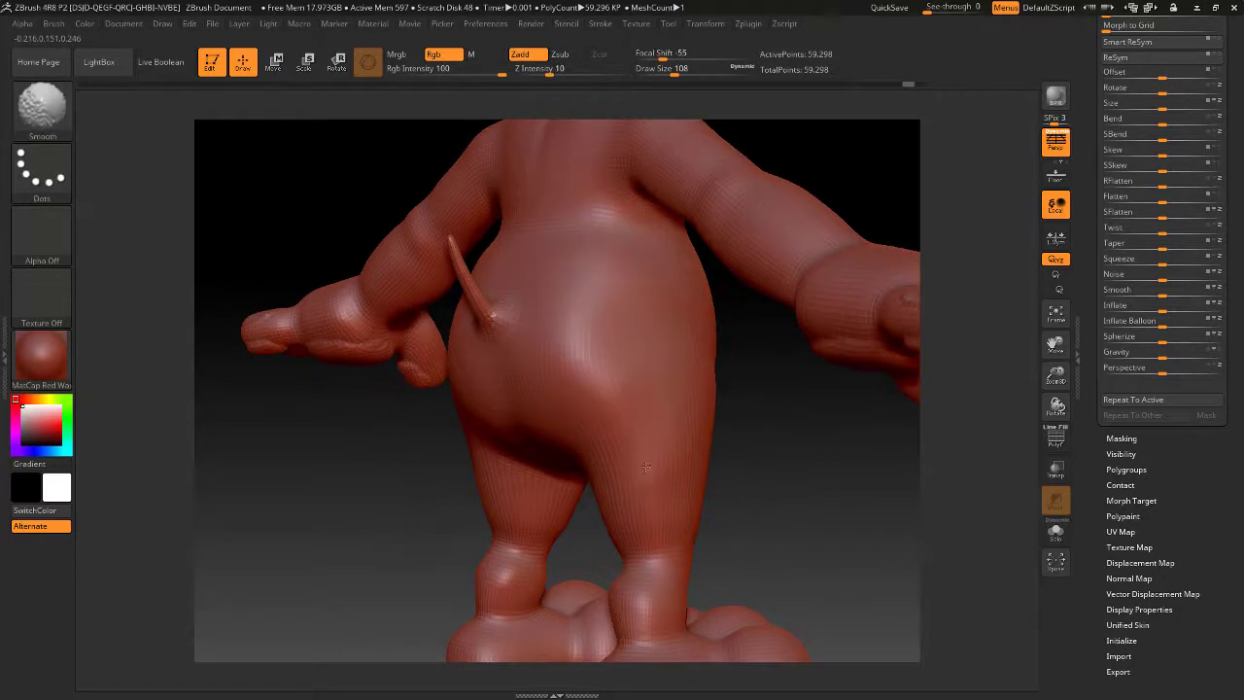
mouse_move(752, 441)
left_mouse_down()
mouse_move(786, 464)
mouse_move(767, 461)
mouse_move(819, 538)
left_mouse_up()
left_click_drag(650, 333, 642, 340)
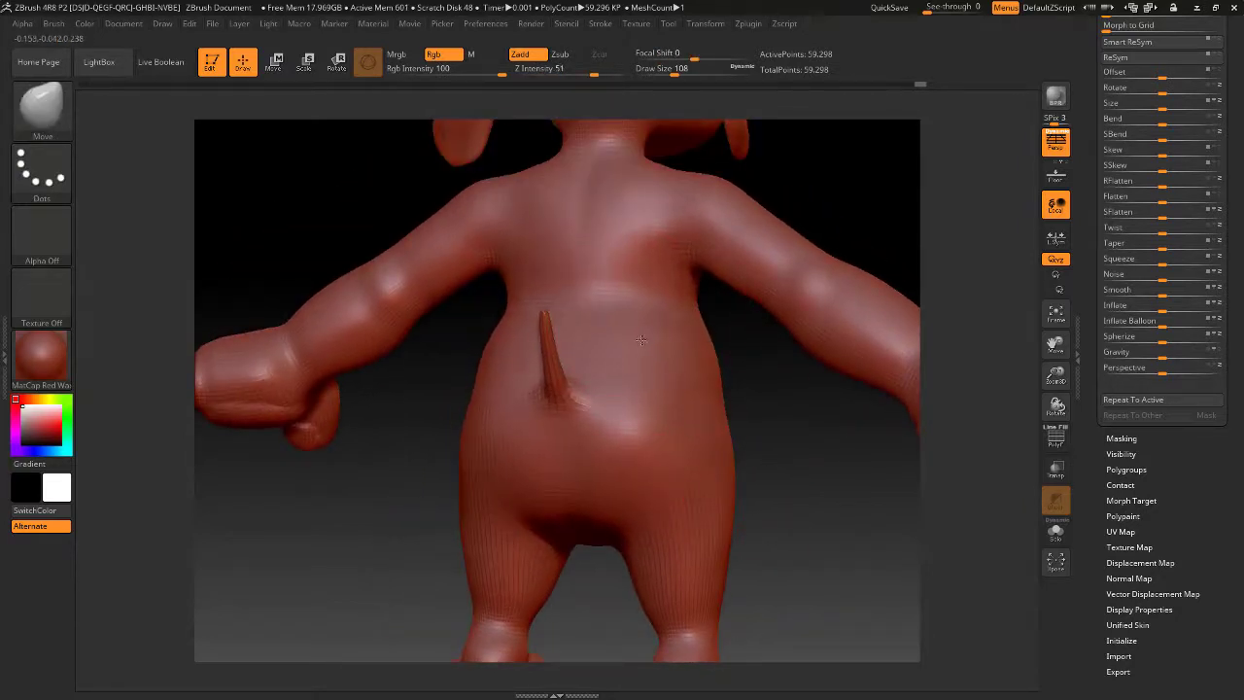
Smooth the crotch area and pull the front contour under the belly forward in side view with the Move brush
mouse_move(774, 440)
left_mouse_down()
mouse_move(558, 360)
mouse_move(604, 321)
mouse_move(507, 282)
mouse_move(535, 265)
mouse_move(538, 217)
mouse_move(488, 242)
mouse_move(569, 301)
mouse_move(555, 357)
left_mouse_up()
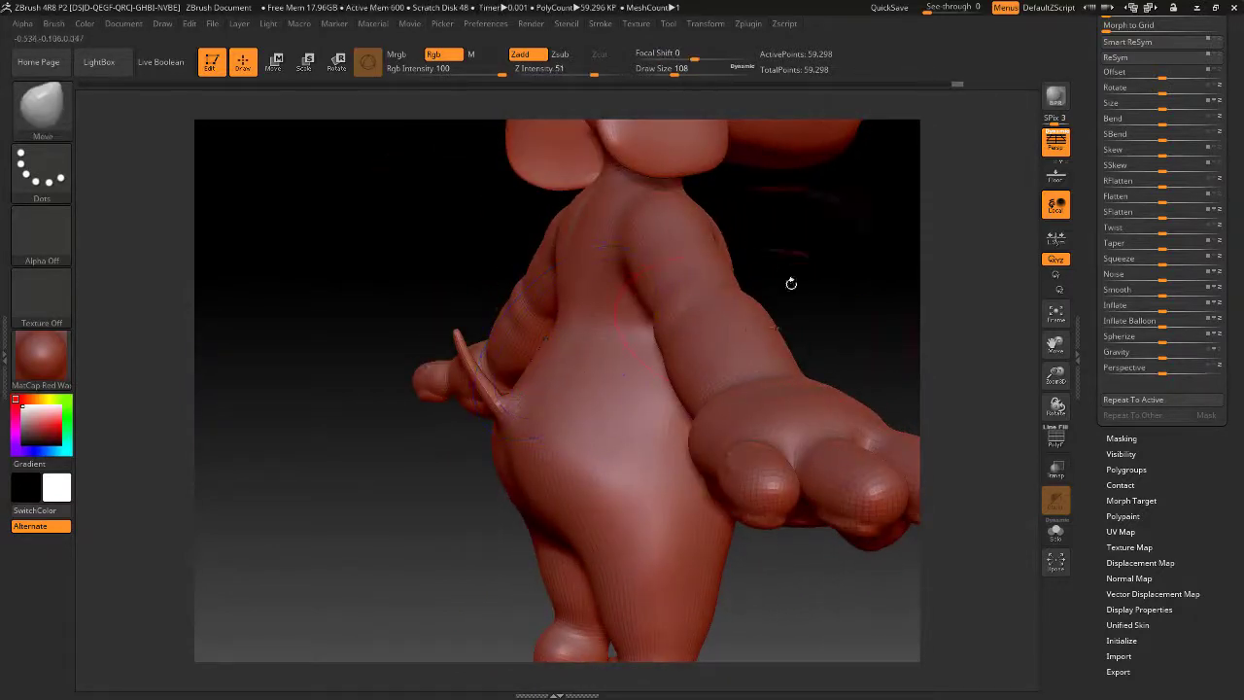
mouse_move(822, 285)
left_mouse_down()
mouse_move(768, 260)
mouse_move(764, 244)
left_mouse_up()
right_click_drag(763, 244, 766, 255)
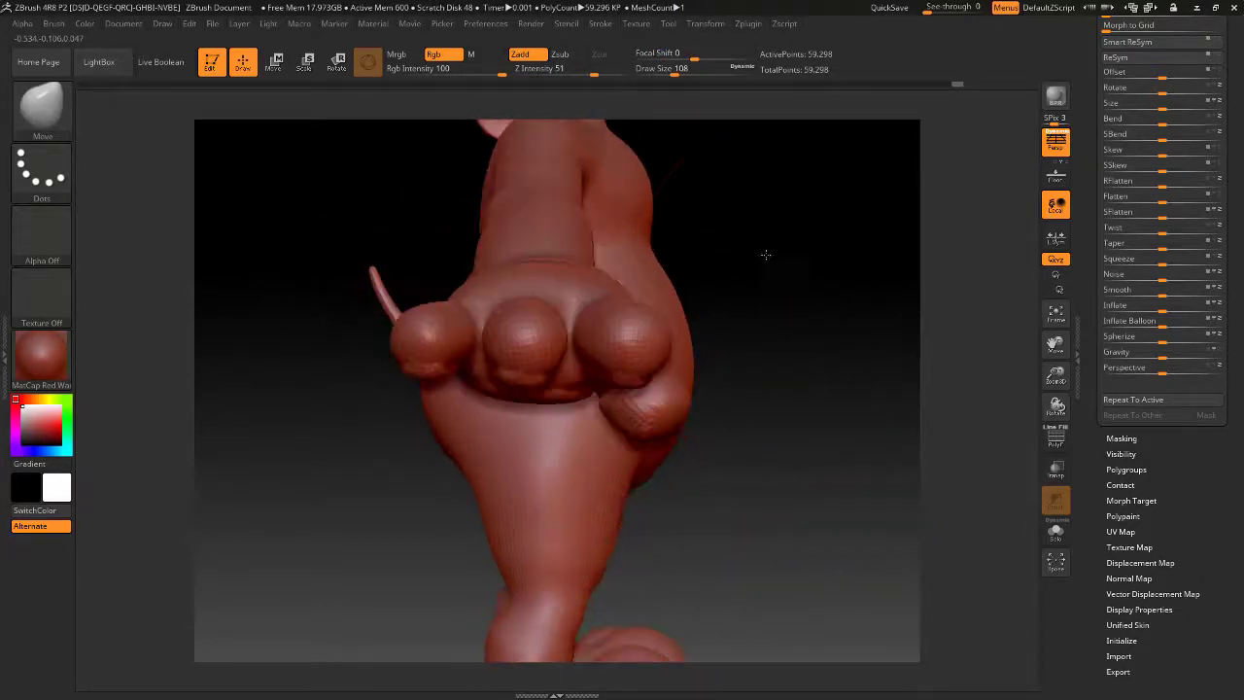
right_click_drag(762, 335, 657, 342)
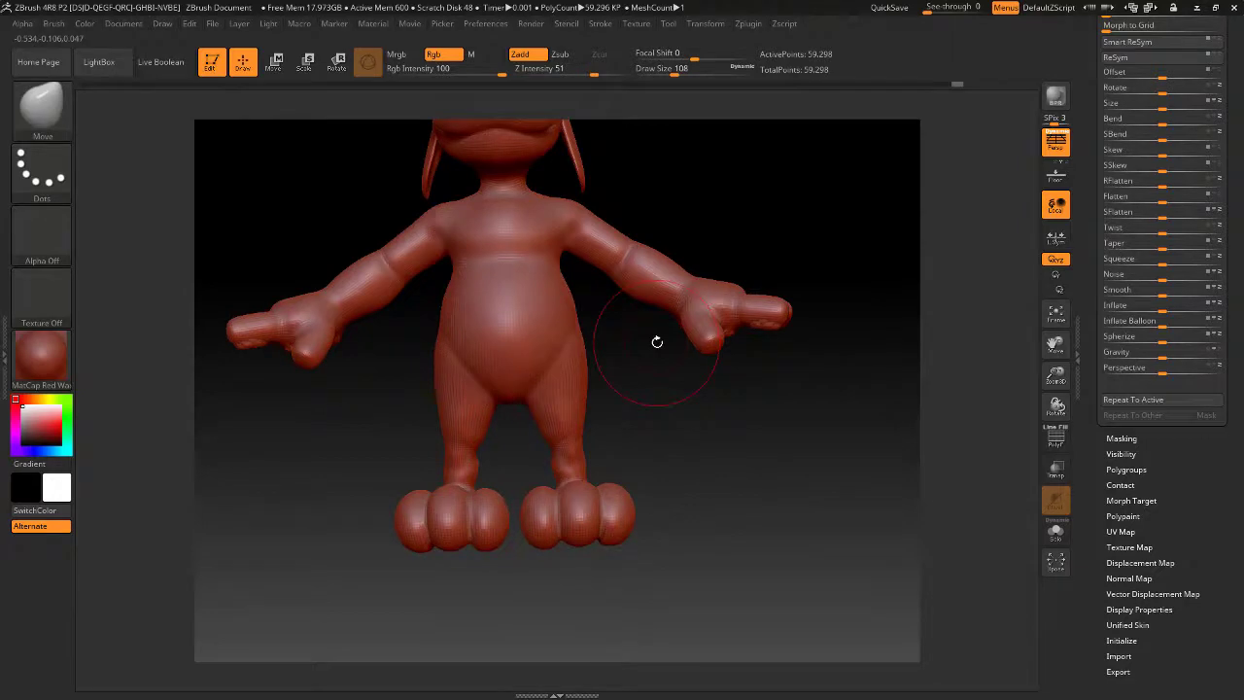
left_click_drag(699, 419, 686, 430)
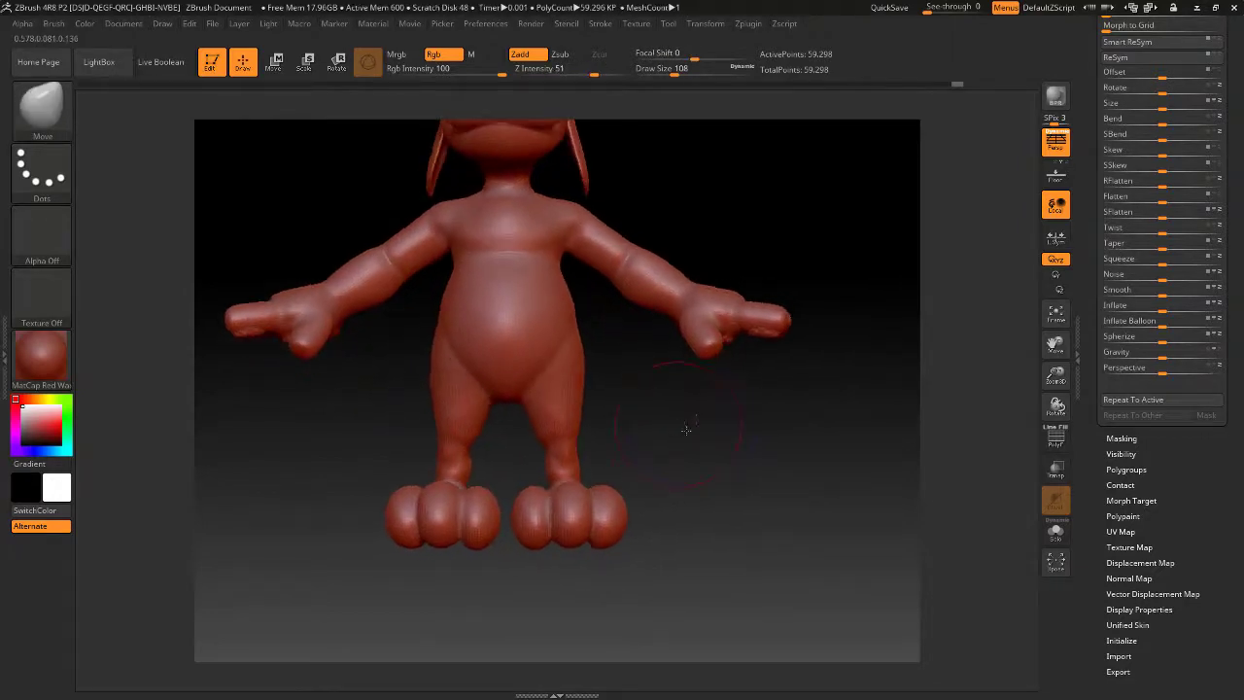
right_click_drag(686, 429, 684, 501, "ctrl")
left_click_drag(514, 510, 550, 503, "shift")
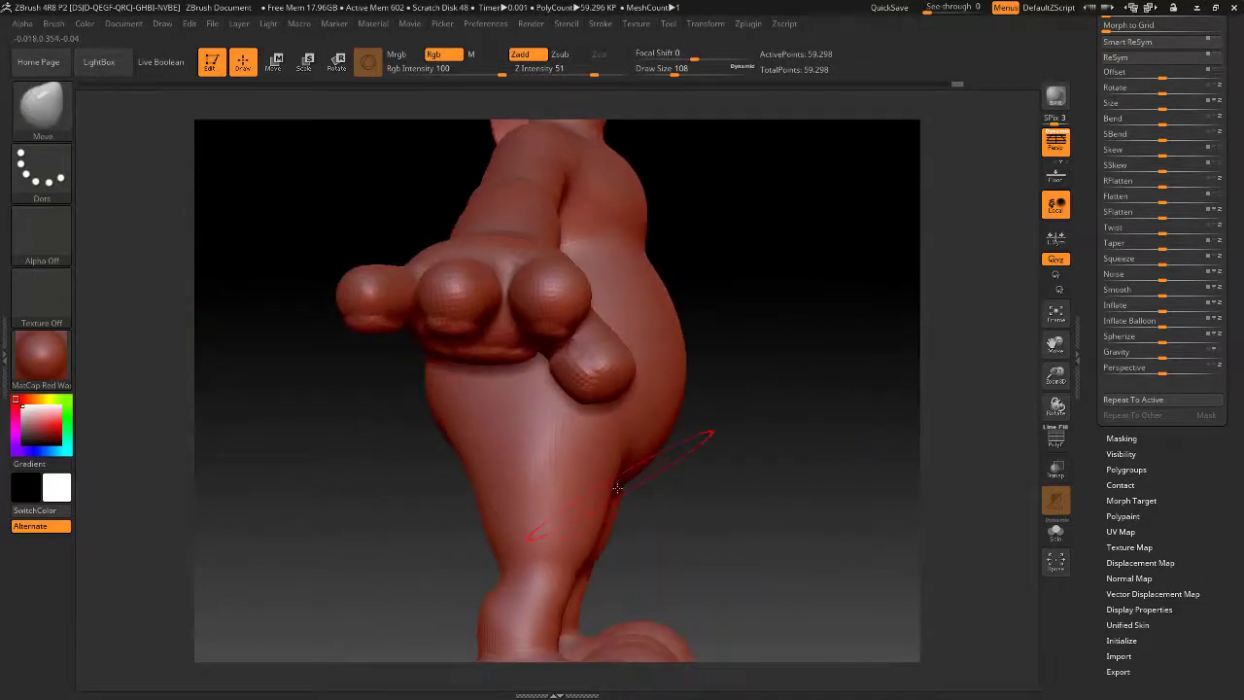
left_click_drag(617, 487, 630, 474)
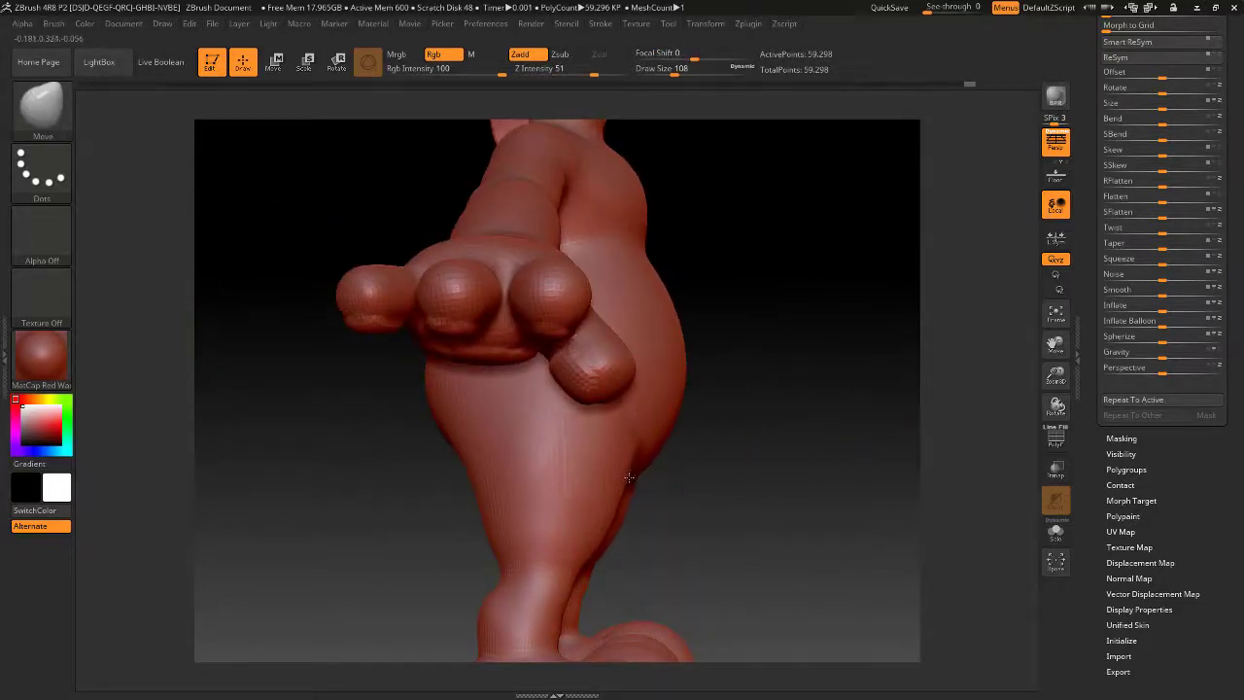
Push in the belly and the lower back near the tail with the Move brush at Draw Size 228, and smooth the belly
left_click_drag(692, 515, 703, 419)
key("space")
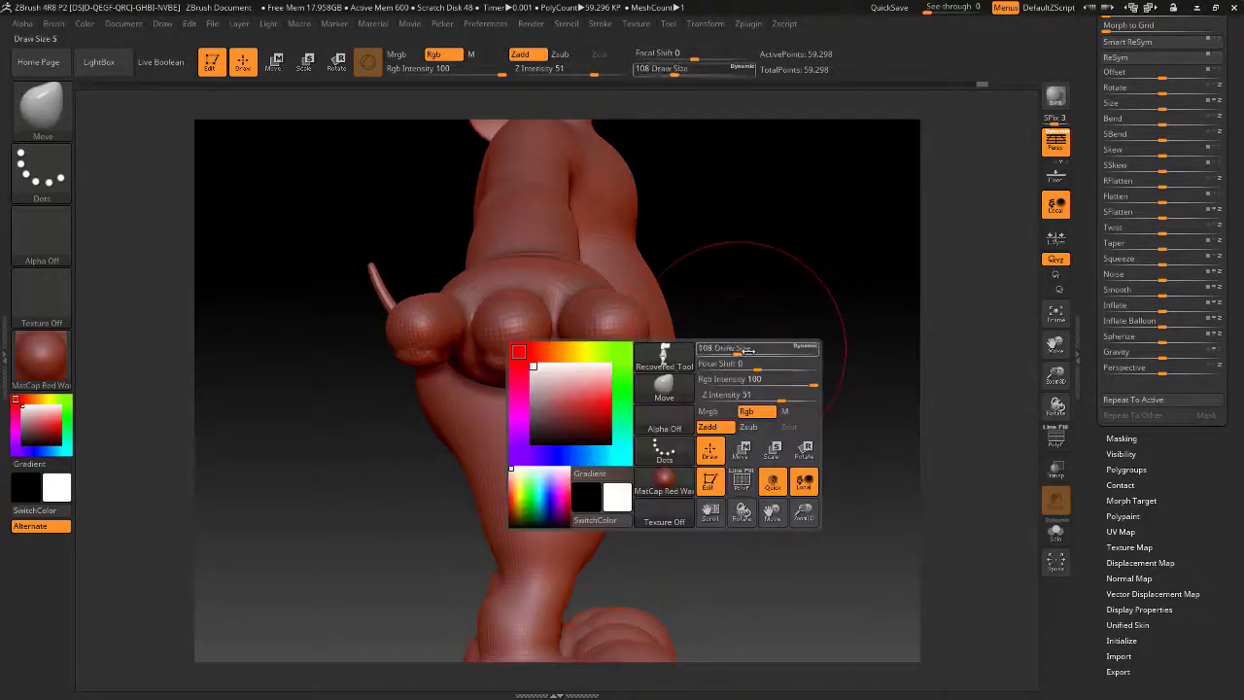
left_click_drag(742, 348, 762, 348)
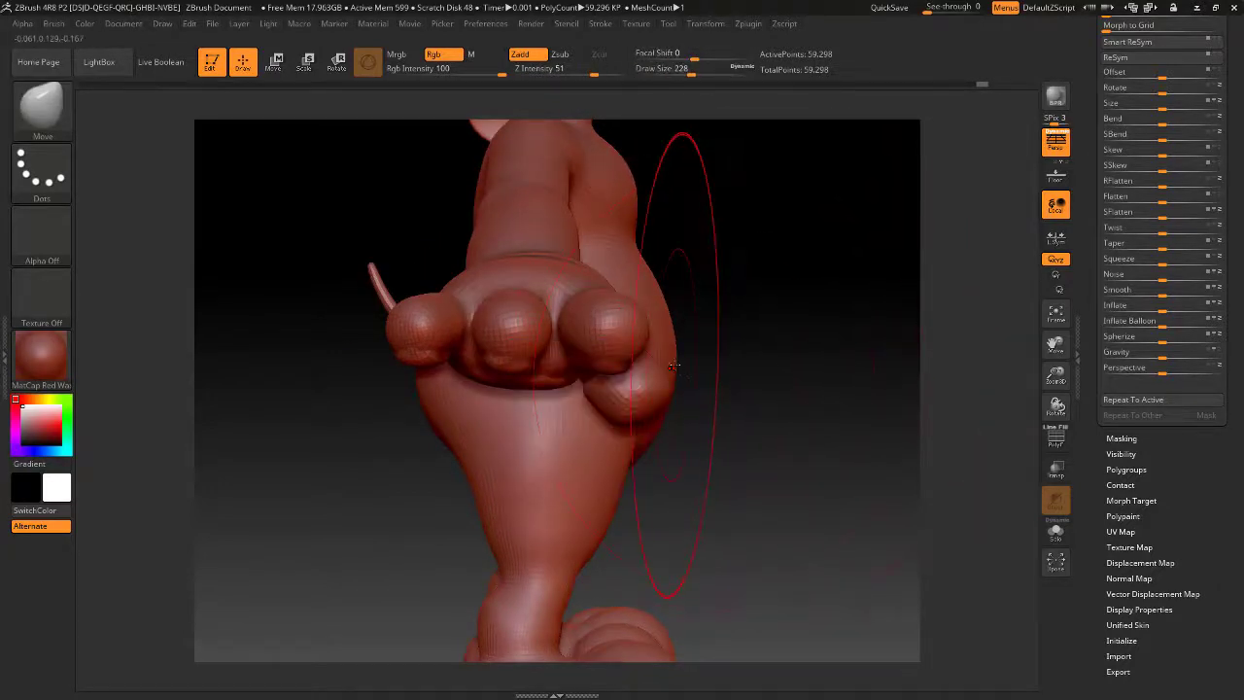
left_click_drag(672, 366, 662, 366)
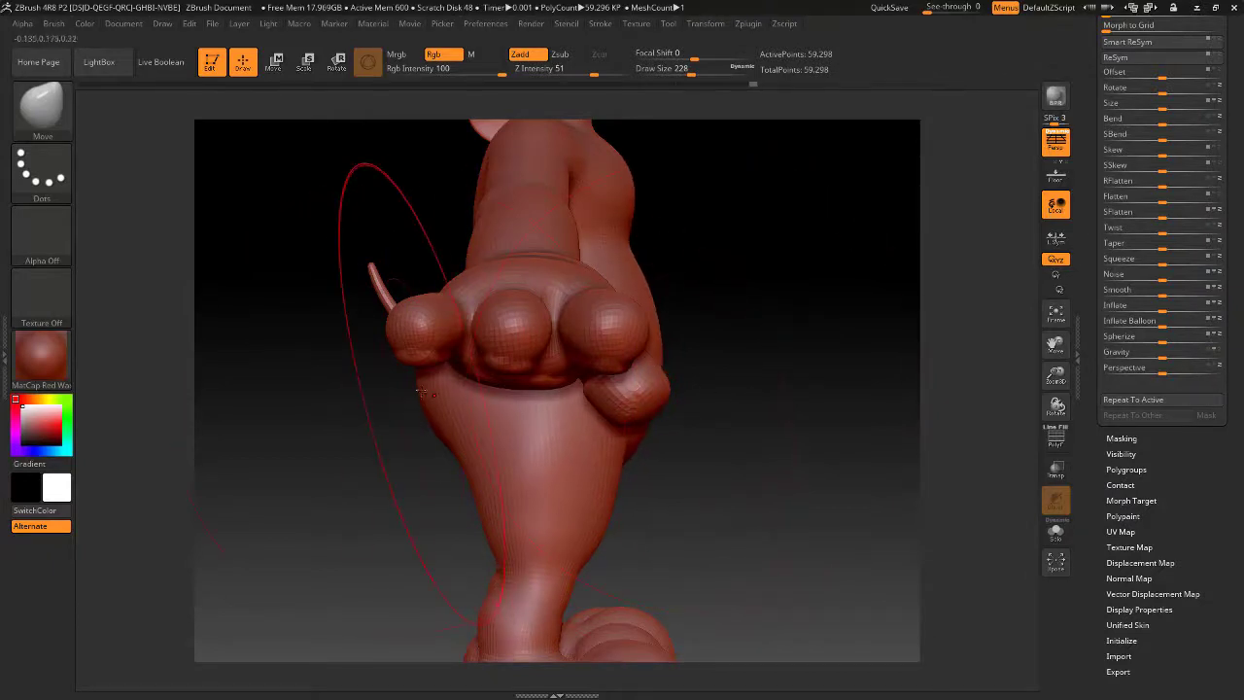
left_click_drag(402, 480, 402, 428)
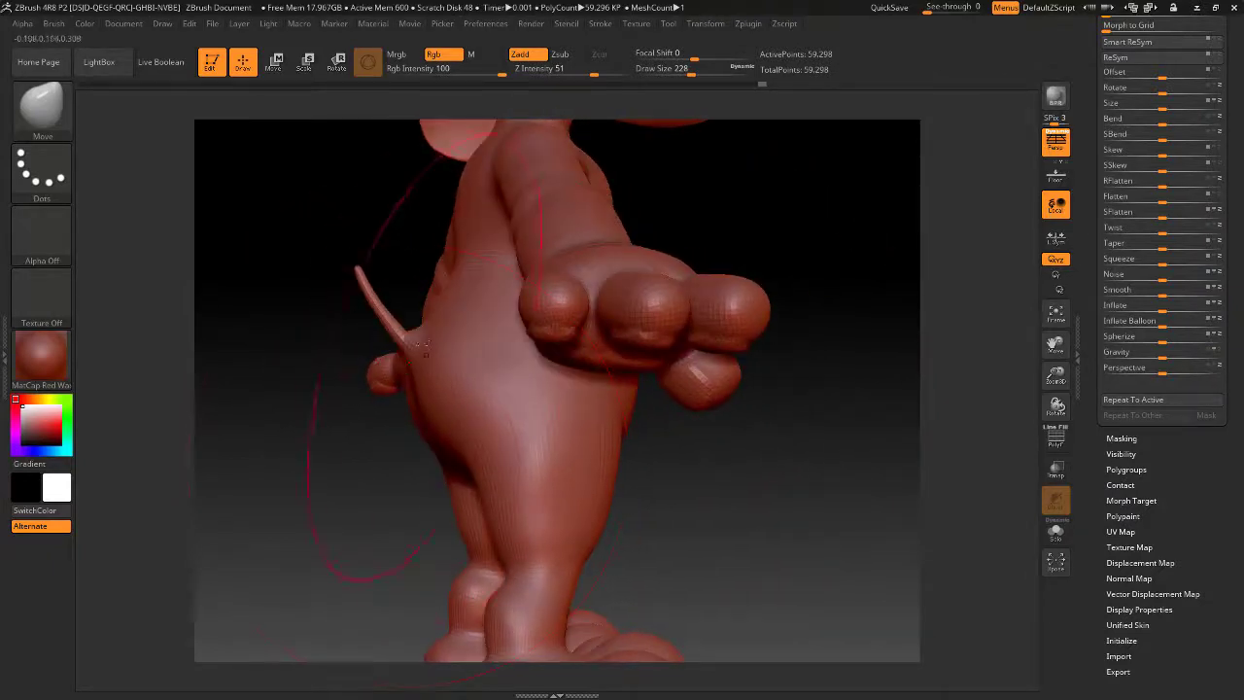
left_click_drag(438, 350, 455, 348)
mouse_move(835, 486)
left_mouse_down()
mouse_move(773, 468)
mouse_move(744, 420)
mouse_move(708, 420)
mouse_move(728, 457)
left_mouse_up()
key("shift")
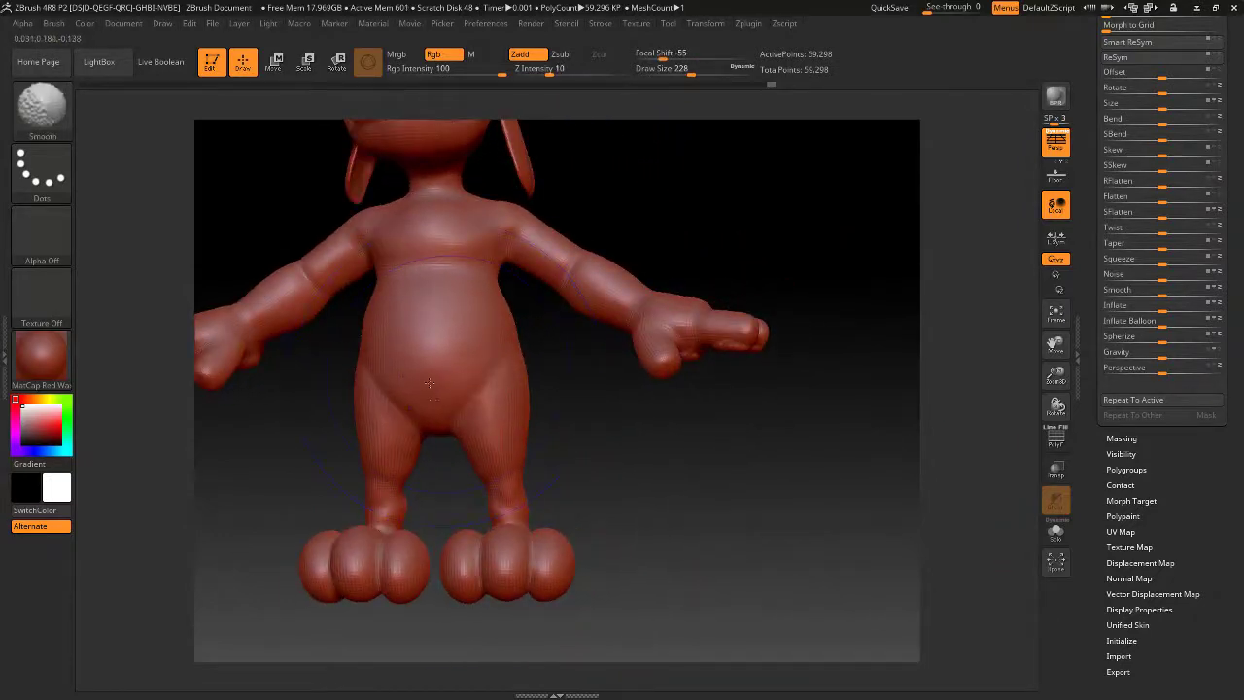
Smooth the upper chest and collar area between the shoulders at Draw Size 65
left_click_drag(626, 454, 700, 498)
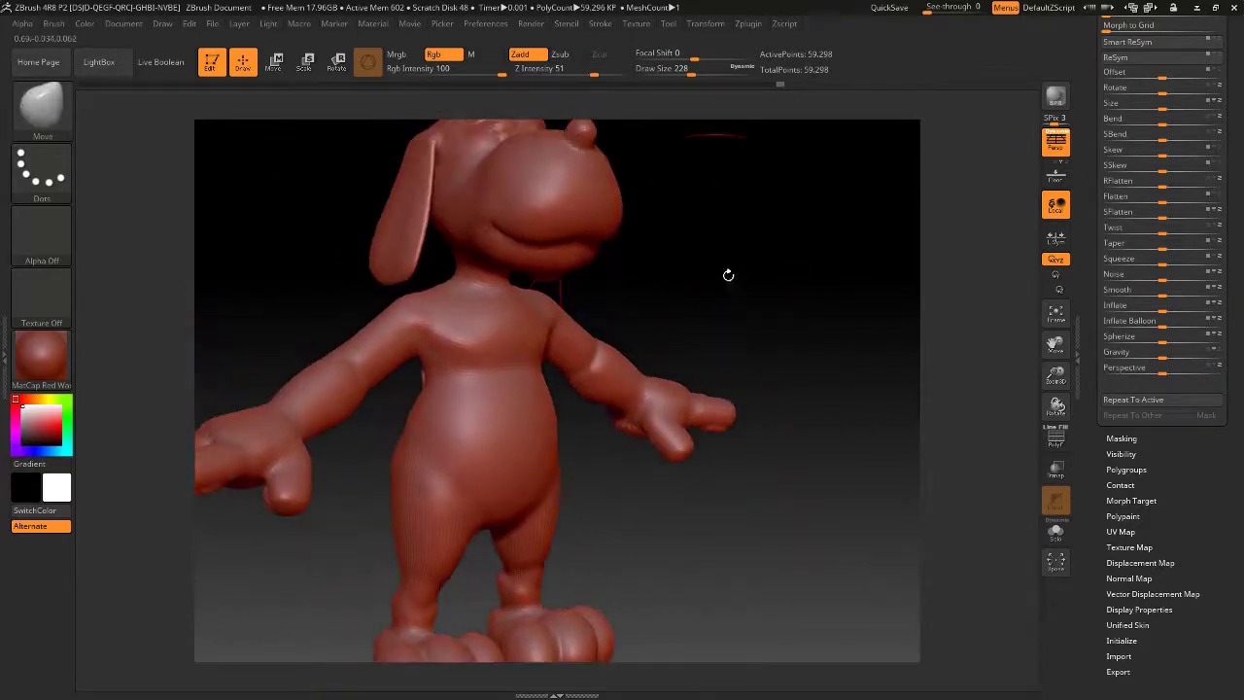
left_click_drag(728, 275, 743, 335, "alt")
left_click_drag(743, 505, 685, 507)
key("space")
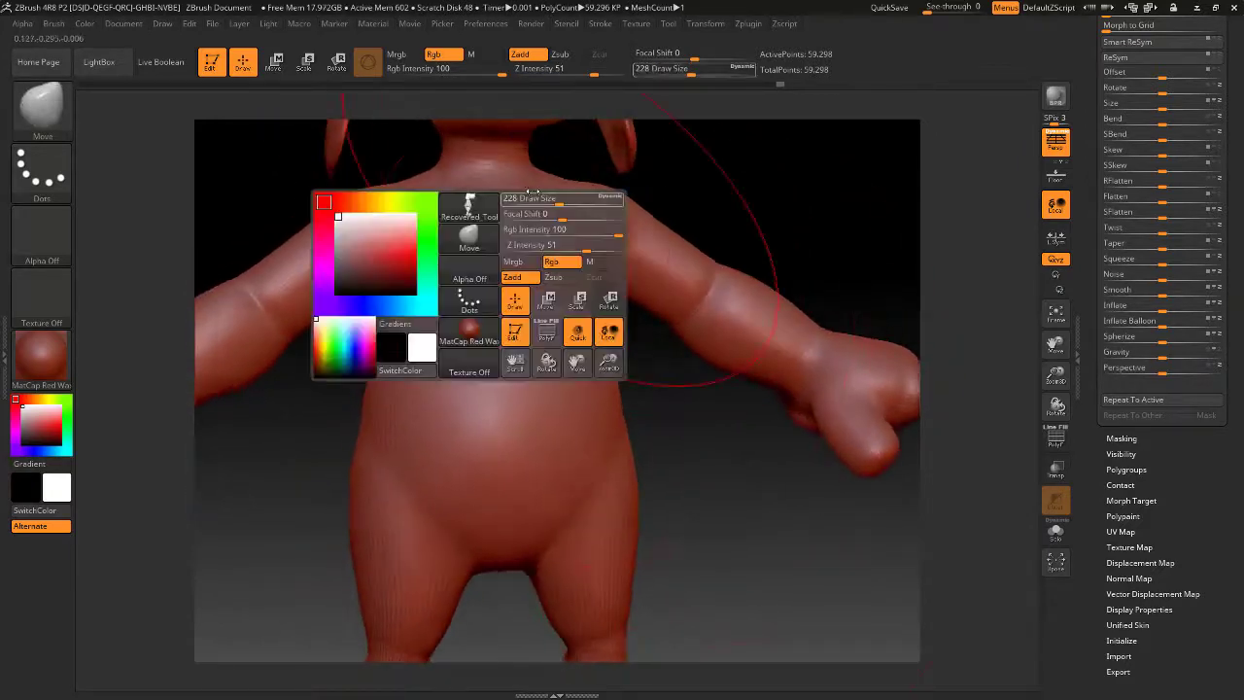
key("shift")
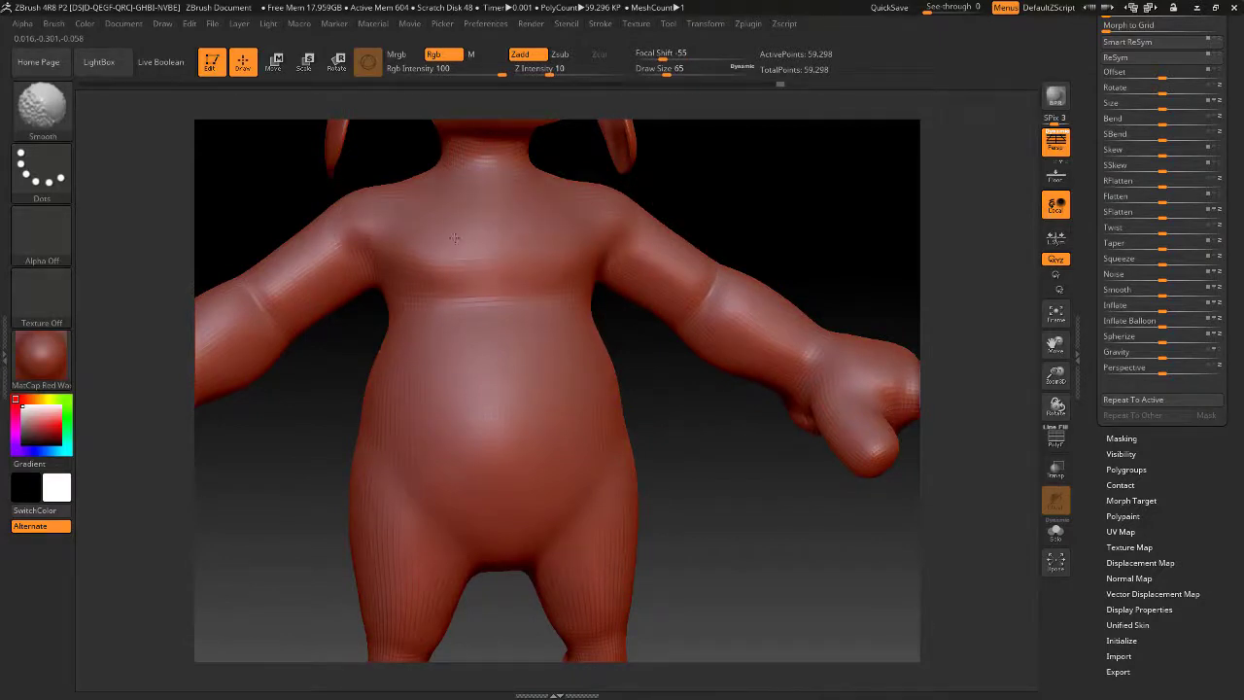
left_click_drag(525, 215, 553, 200, "shift")
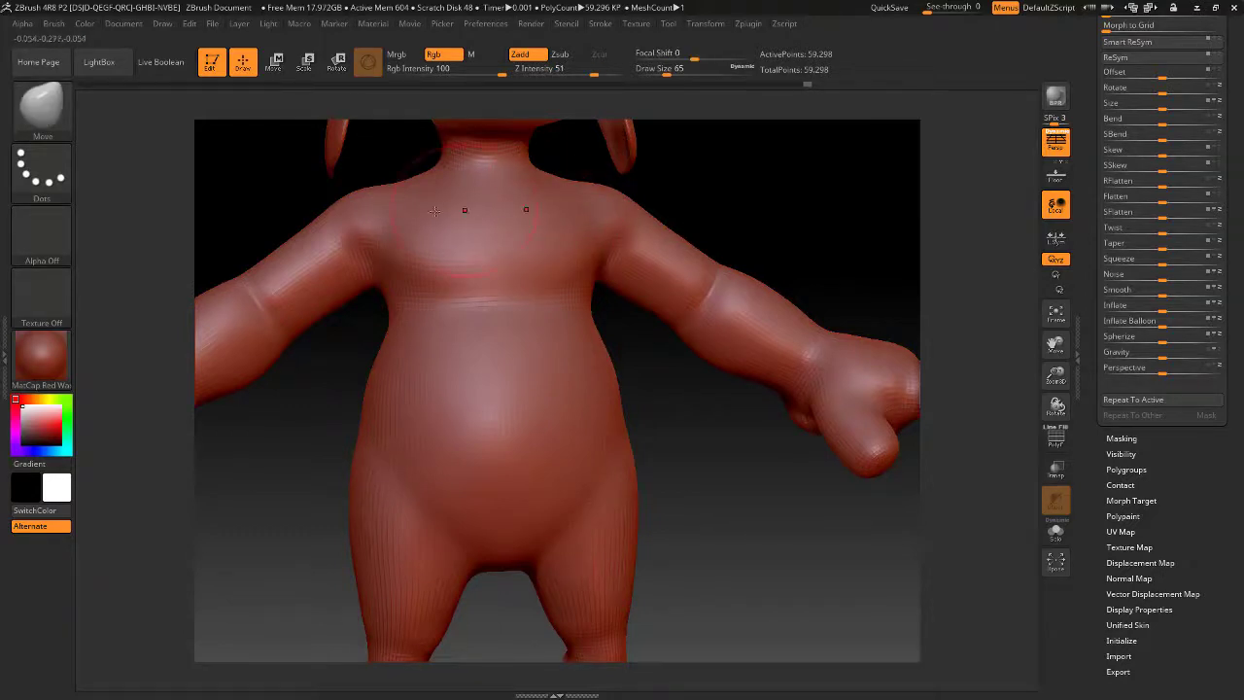
key("shift")
left_click_drag(457, 210, 468, 206, "shift")
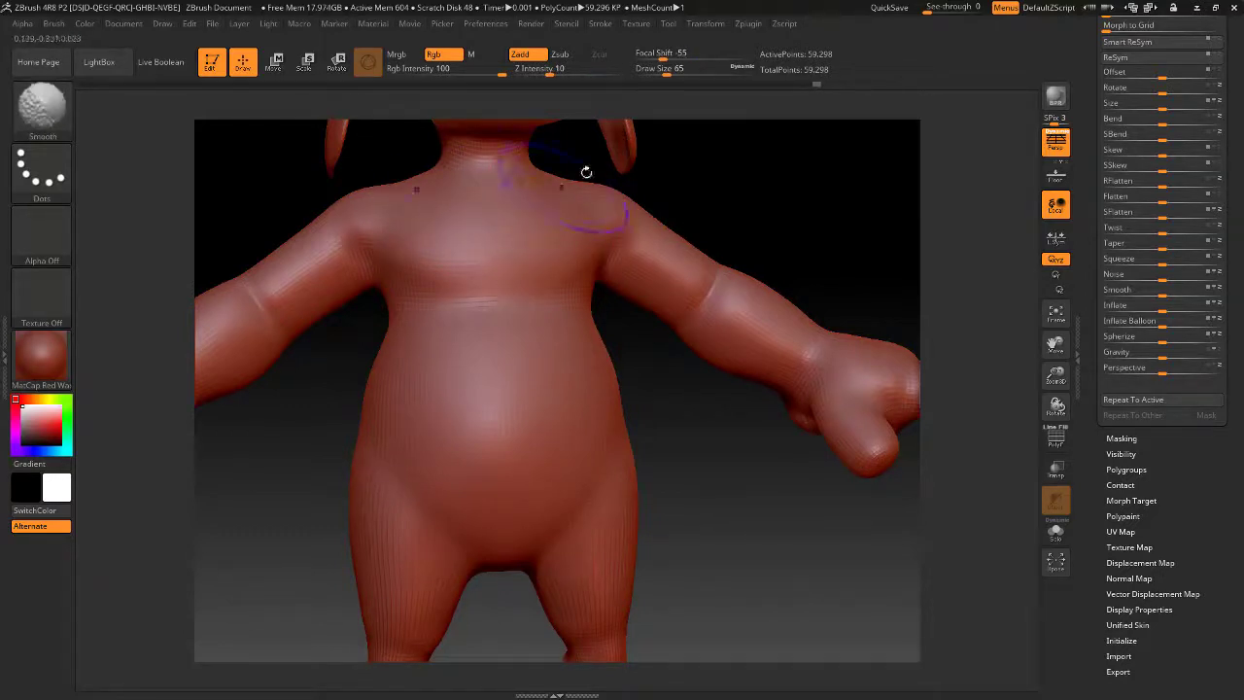
left_click_drag(682, 200, 815, 199)
left_click_drag(736, 235, 550, 230)
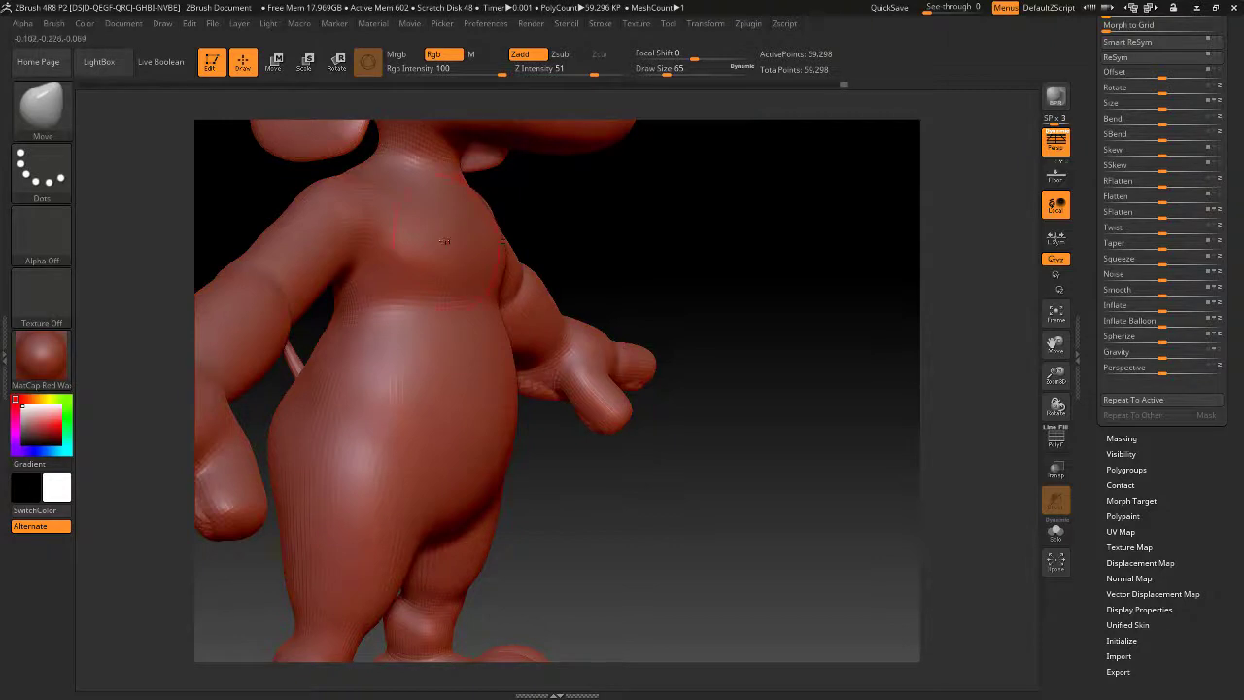
left_click_drag(444, 241, 455, 224, "shift")
mouse_move(607, 214)
left_mouse_down()
mouse_move(708, 211)
mouse_move(695, 221)
left_mouse_up()
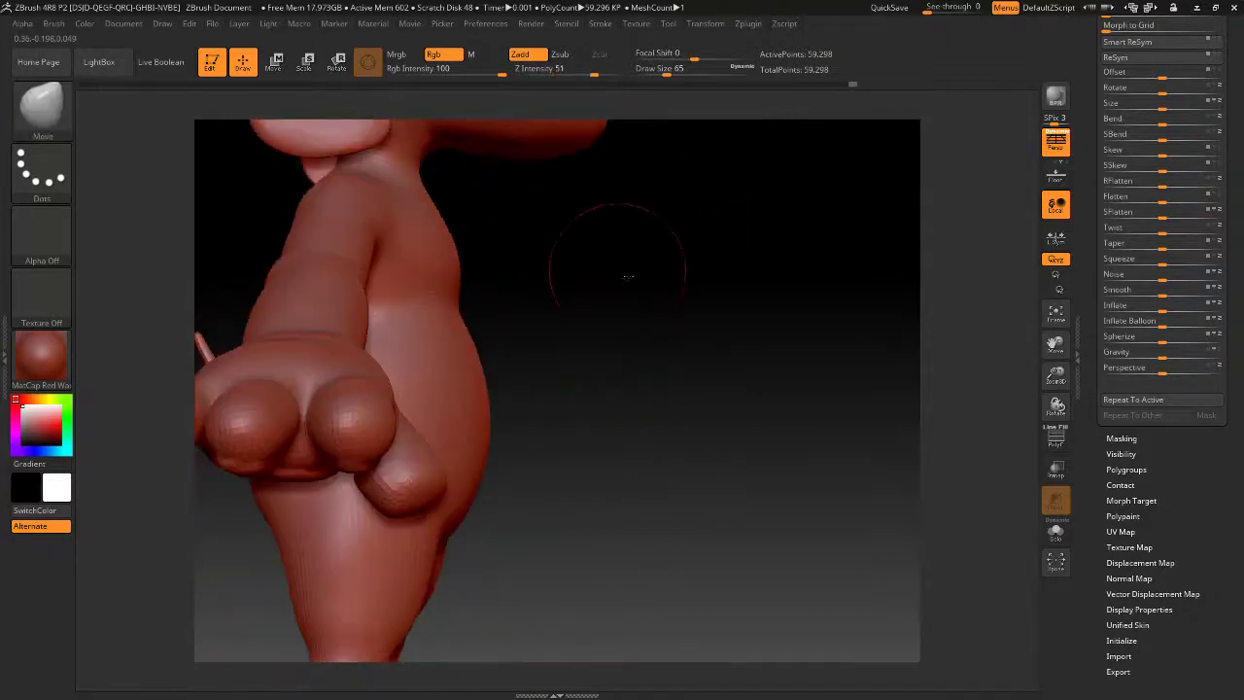
Smooth the knees, inner thighs and outer hips from the front
left_click_drag(624, 469, 764, 298, "alt")
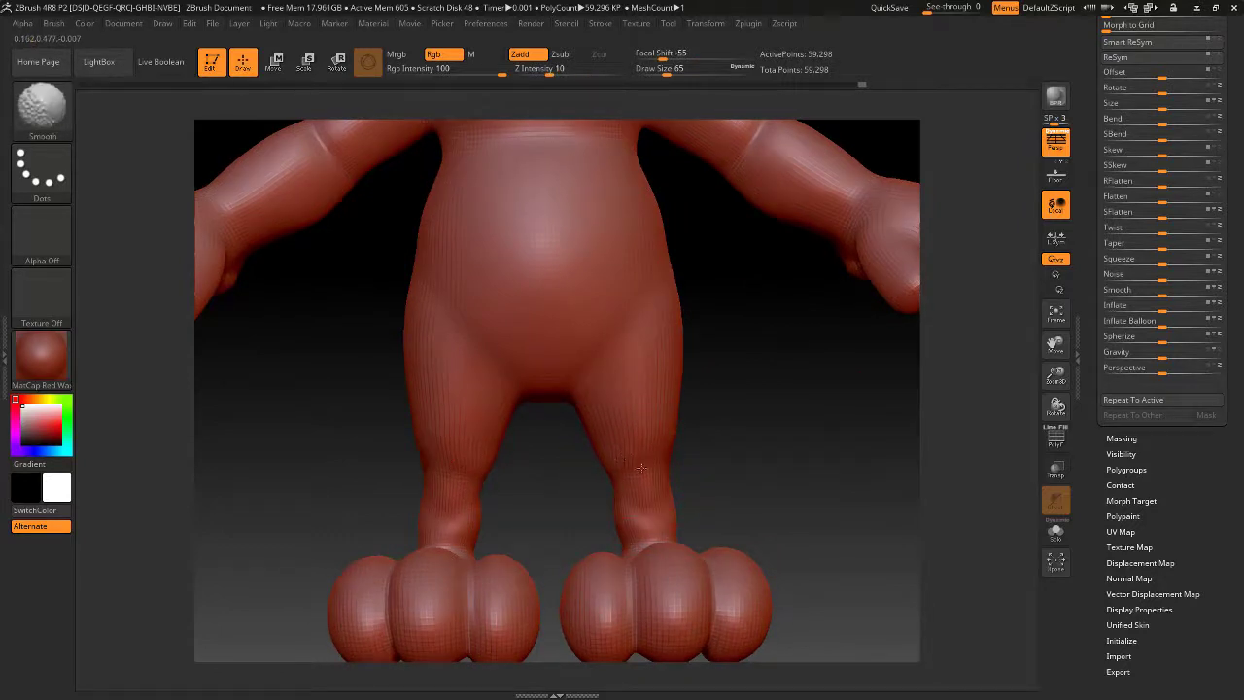
left_click_drag(641, 467, 640, 476, "shift")
key("shift")
mouse_move(647, 433)
left_mouse_down("shift")
mouse_move(530, 447)
mouse_move(573, 436)
left_mouse_up("shift")
key("shift")
left_click_drag(718, 360, 717, 390, "shift")
Reshape the waist and hips from behind with the Move brush at Draw Size 97 and smooth the hip surface
left_click_drag(838, 436, 781, 505, "alt")
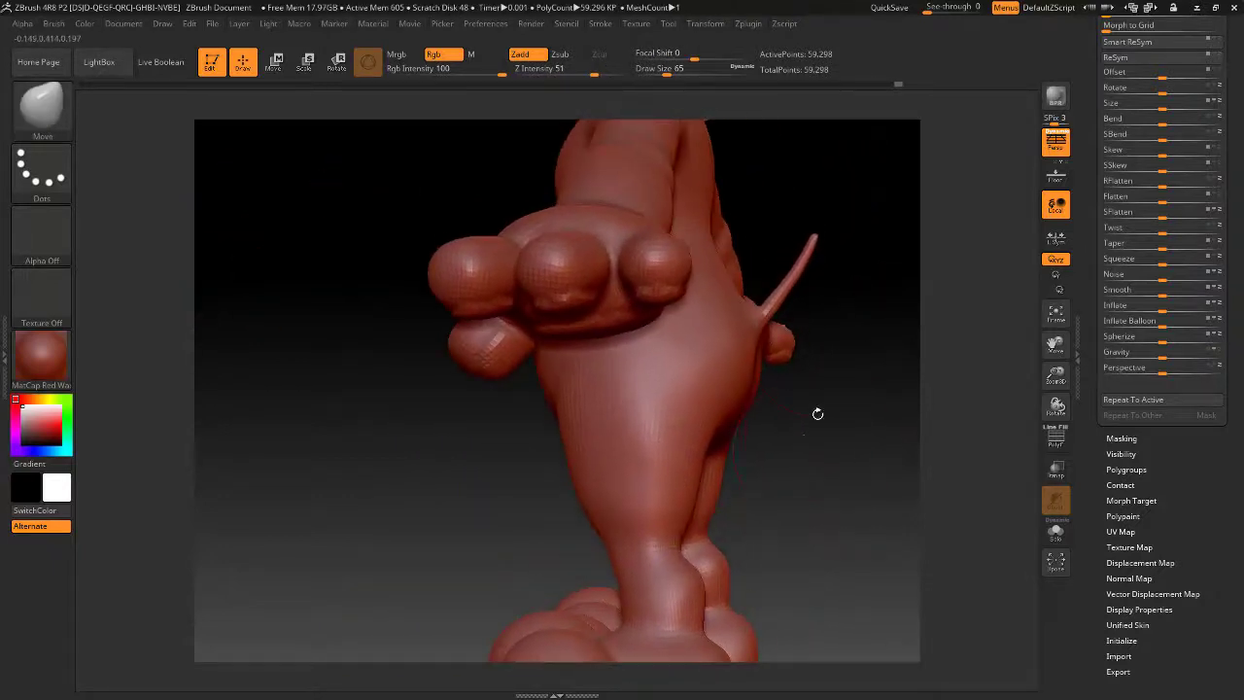
left_click_drag(818, 308, 775, 246)
key("space")
left_click_drag(596, 386, 604, 386)
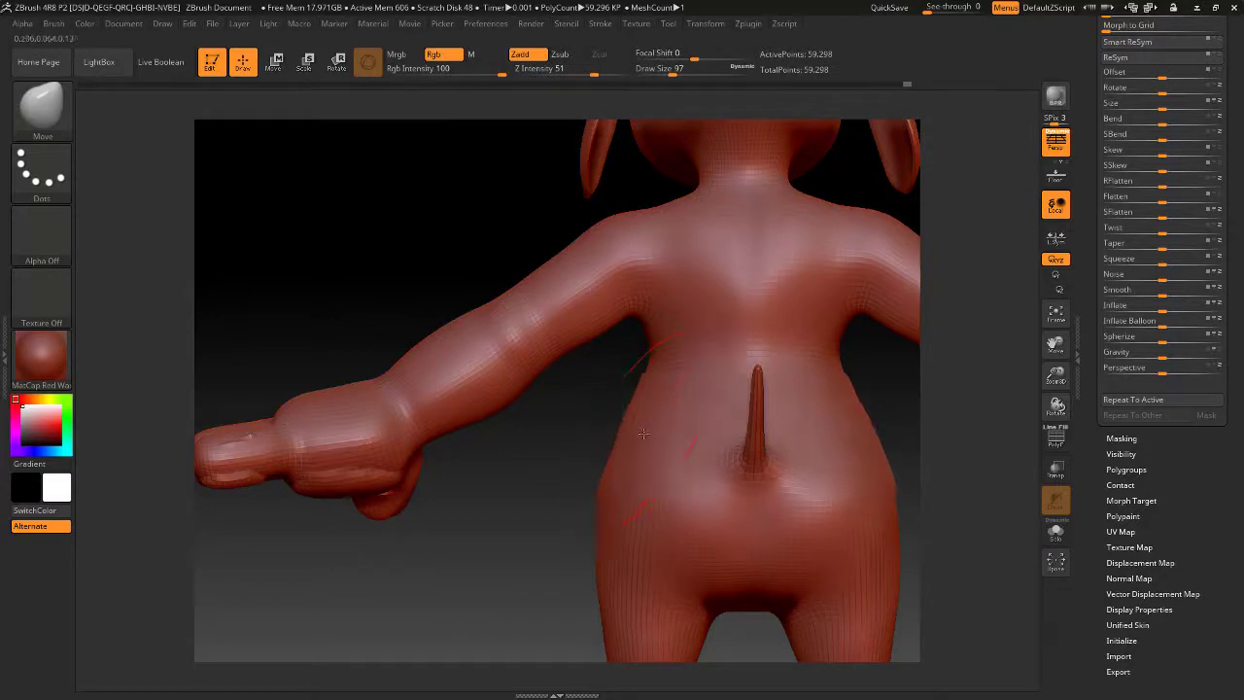
left_click_drag(880, 395, 956, 388)
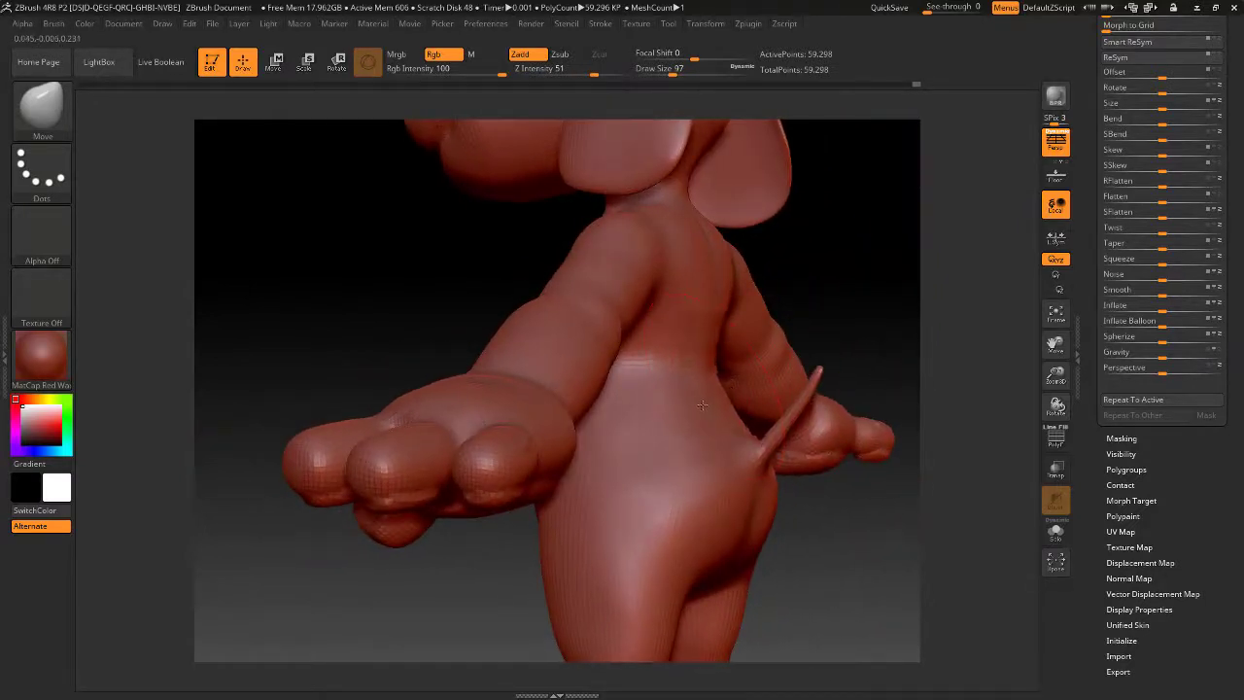
mouse_move(880, 258)
left_mouse_down()
mouse_move(895, 260)
mouse_move(895, 282)
mouse_move(834, 305)
left_mouse_up()
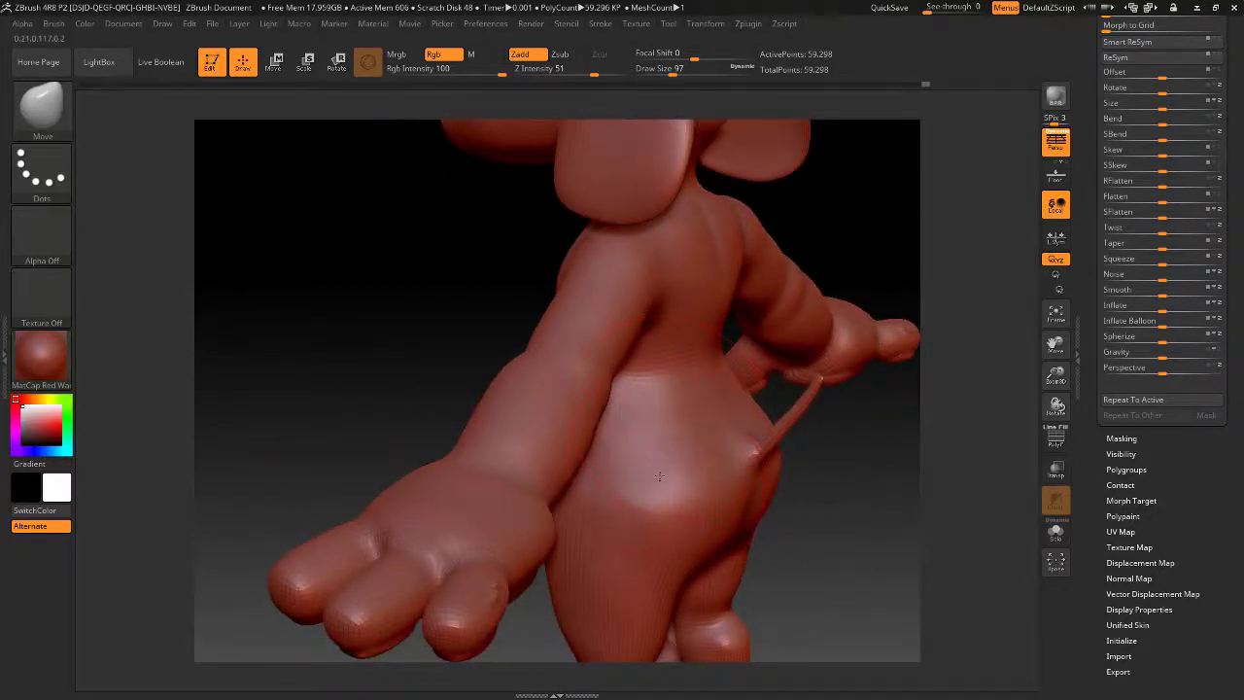
left_click_drag(659, 477, 647, 529)
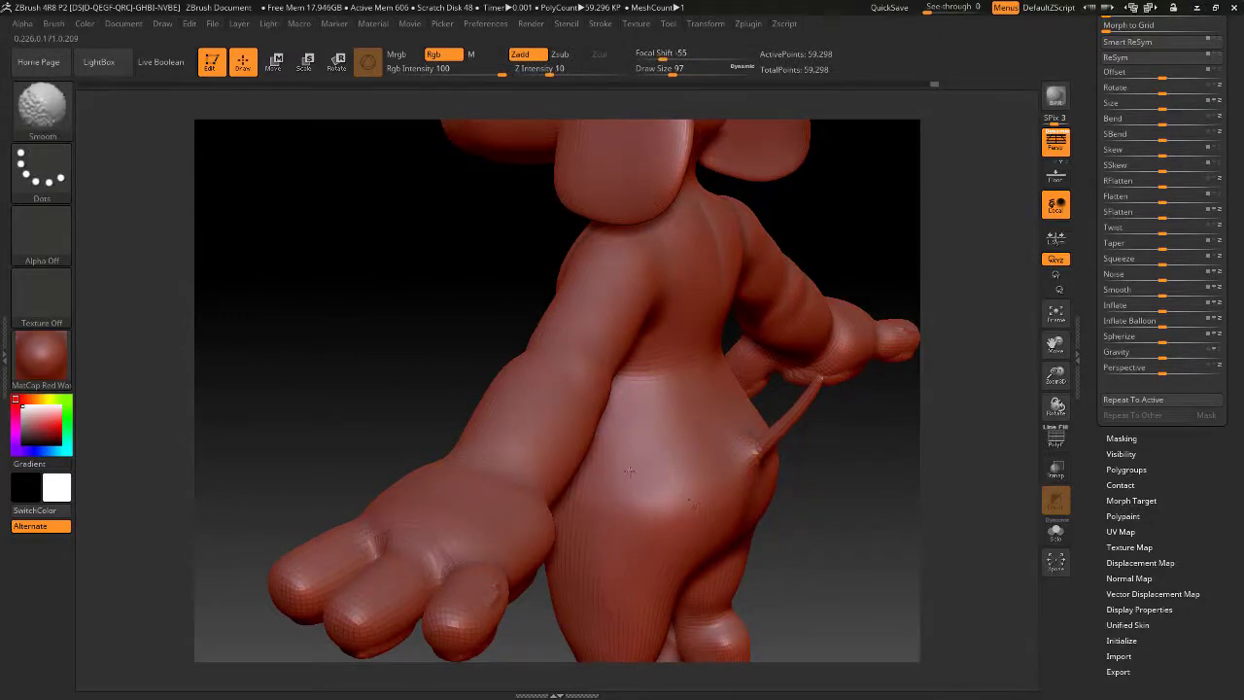
Try smoothing the buttocks below the tail and undo the last change
left_click_drag(838, 544, 636, 500)
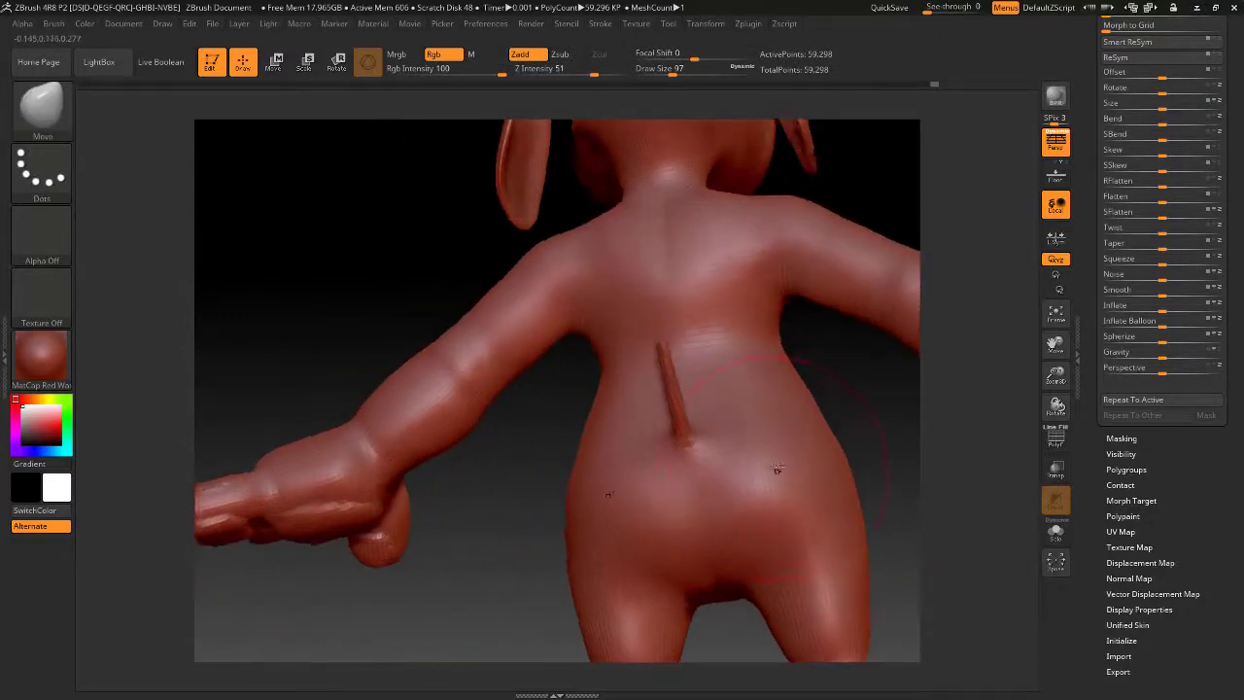
key("shift")
mouse_move(824, 412)
left_mouse_down()
mouse_move(897, 423)
mouse_move(885, 439)
mouse_move(957, 401)
left_mouse_up()
key("ctrl+z")
left_click_drag(484, 394, 443, 317, "alt")
left_click_drag(463, 408, 436, 381, "alt")
left_click_drag(692, 491, 810, 450)
left_click_drag(807, 389, 800, 454, "alt")
left_click_drag(495, 424, 508, 478, "alt")
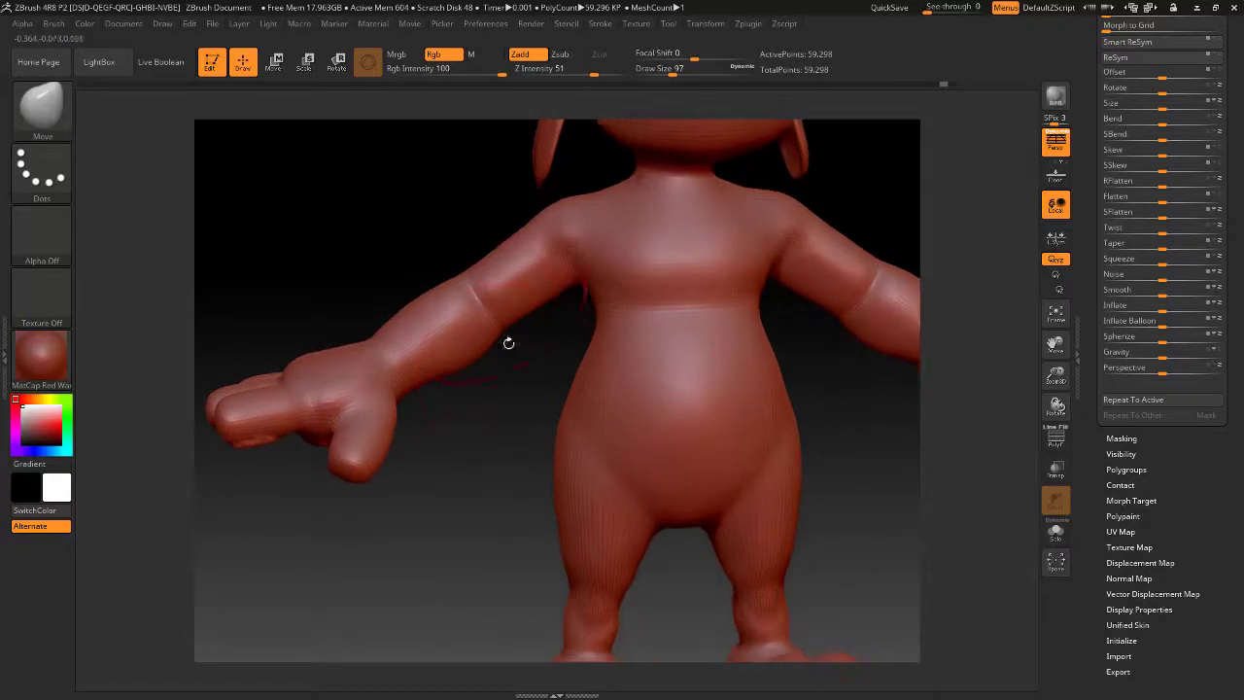
Refine the elbow and forearm outline from the front with the Move brush at Draw Size 62
left_click_drag(516, 400, 517, 442, "alt")
key("space")
left_click_drag(506, 295, 499, 298)
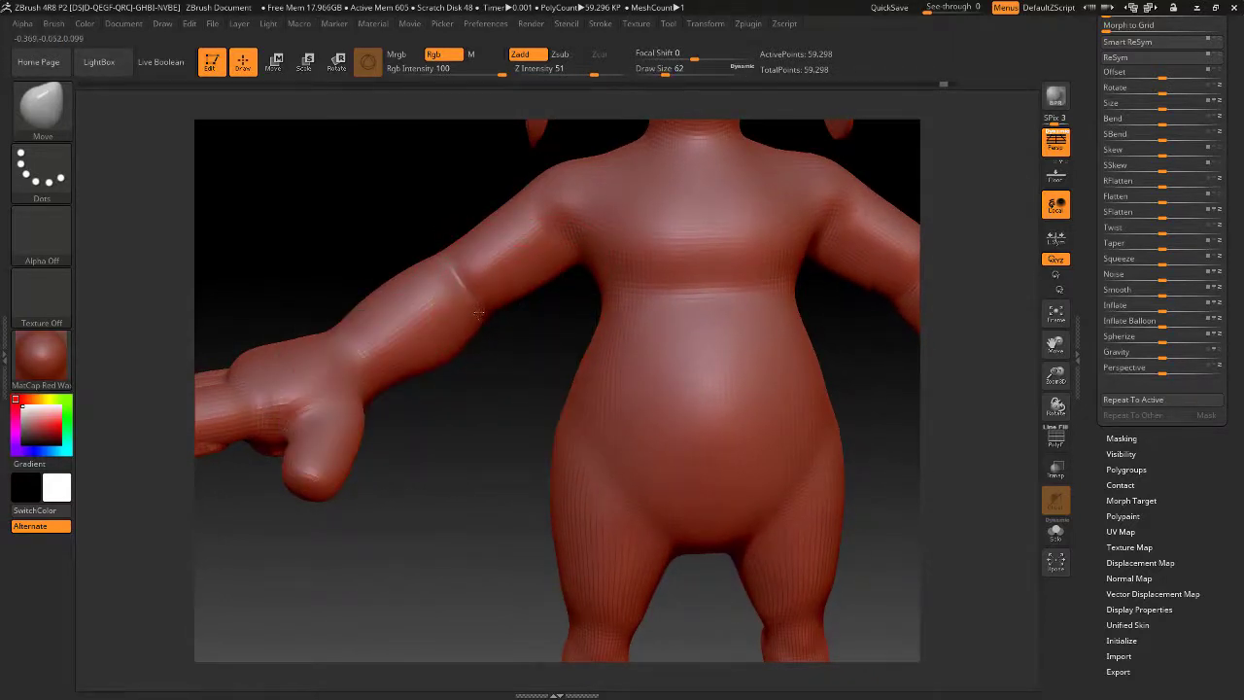
mouse_move(517, 361)
left_mouse_down()
mouse_move(494, 322)
mouse_move(476, 373)
mouse_move(359, 418)
left_mouse_up()
mouse_move(587, 462)
left_mouse_down()
mouse_move(547, 480)
mouse_move(513, 419)
left_mouse_up()
left_click_drag(468, 293, 464, 284)
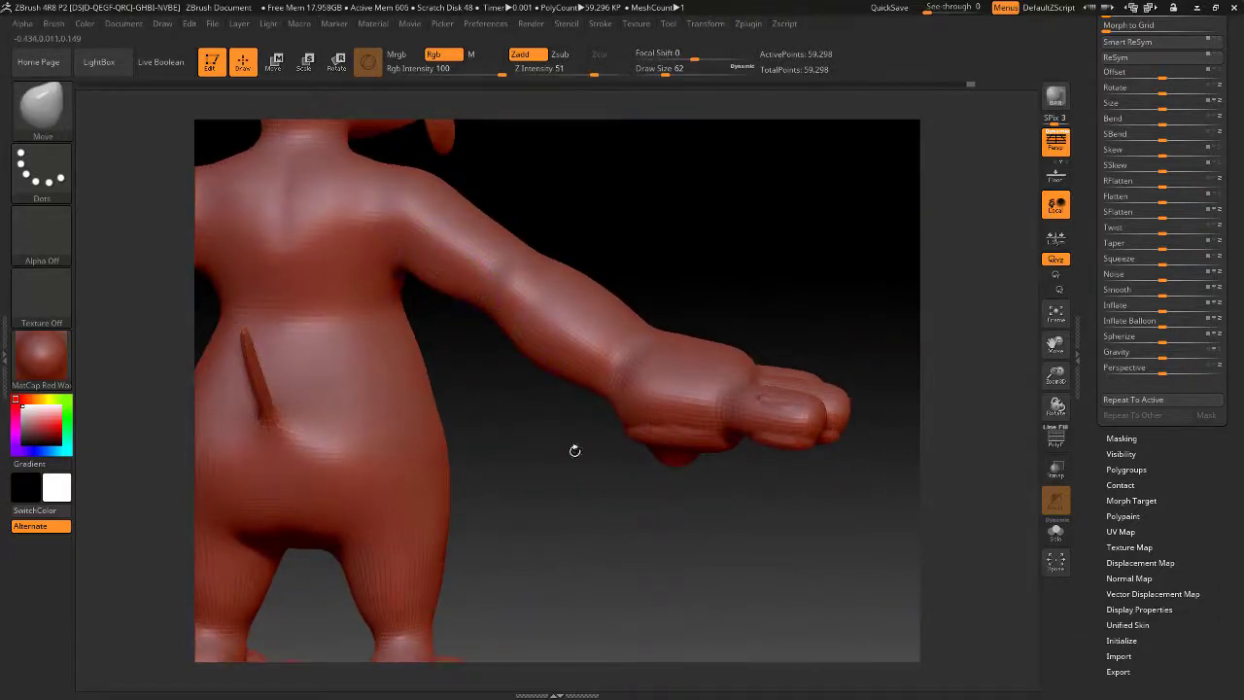
Smooth the top of the hand's outermost finger with the brush at Draw Size 25
mouse_move(574, 450)
left_mouse_down()
mouse_move(577, 408)
mouse_move(591, 445)
left_mouse_up()
left_click_drag(786, 296, 765, 416)
mouse_move(783, 514)
left_mouse_down("alt")
mouse_move(822, 552)
mouse_move(806, 577)
left_mouse_up("alt")
left_click_drag(806, 576, 521, 490, "alt")
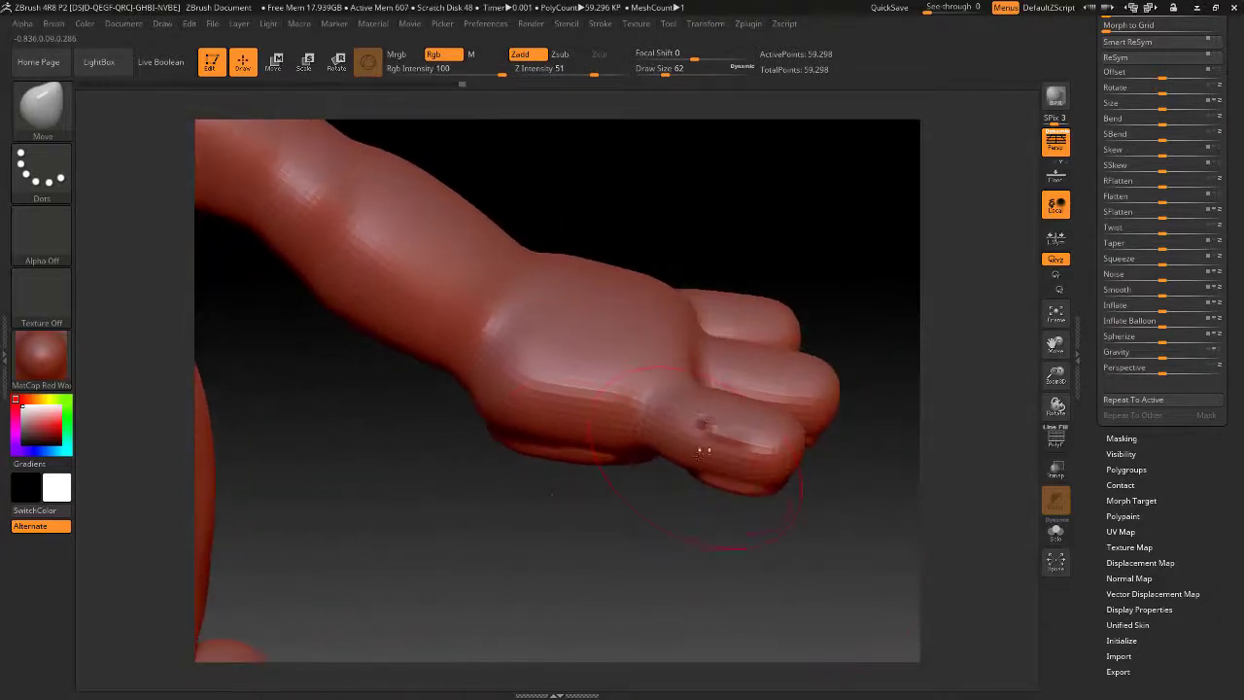
key("space")
left_click_drag(692, 455, 684, 456)
key("shift")
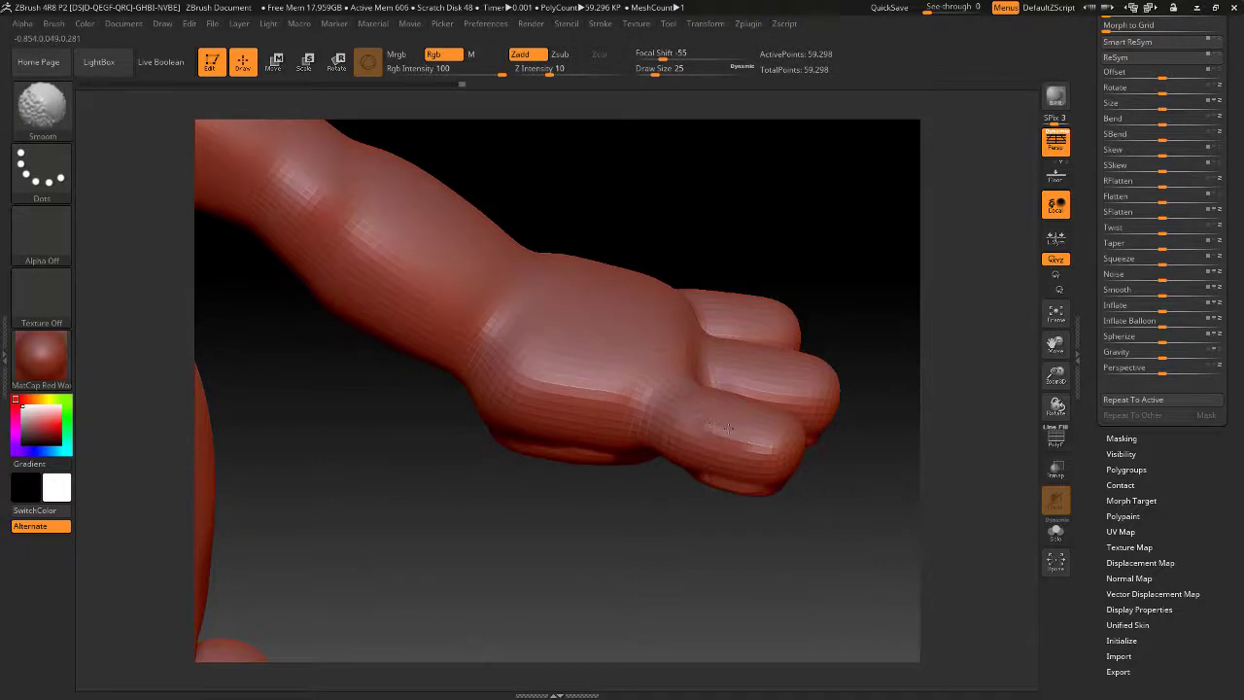
Reshape and smooth the hand's outer edge at the base of the outermost finger at Draw Size 44
mouse_move(748, 184)
left_mouse_down()
mouse_move(701, 442)
mouse_move(691, 460)
mouse_move(637, 442)
left_mouse_up()
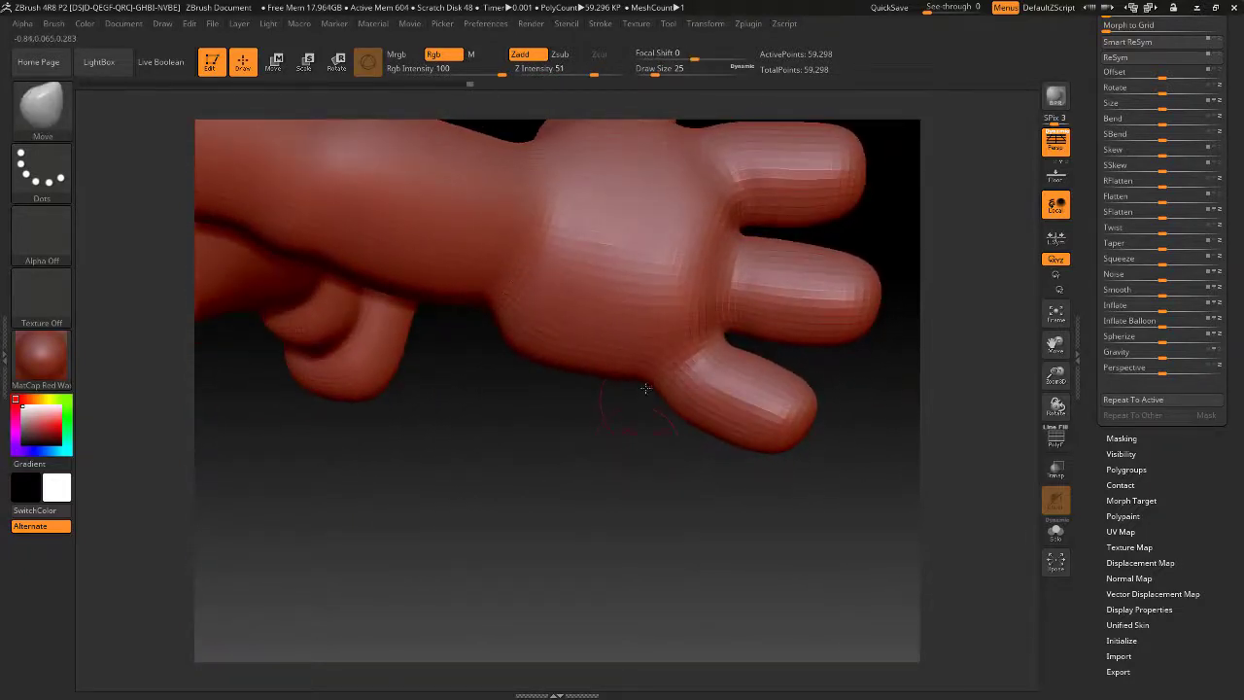
key("space")
left_click_drag(642, 392, 679, 386)
key("shift")
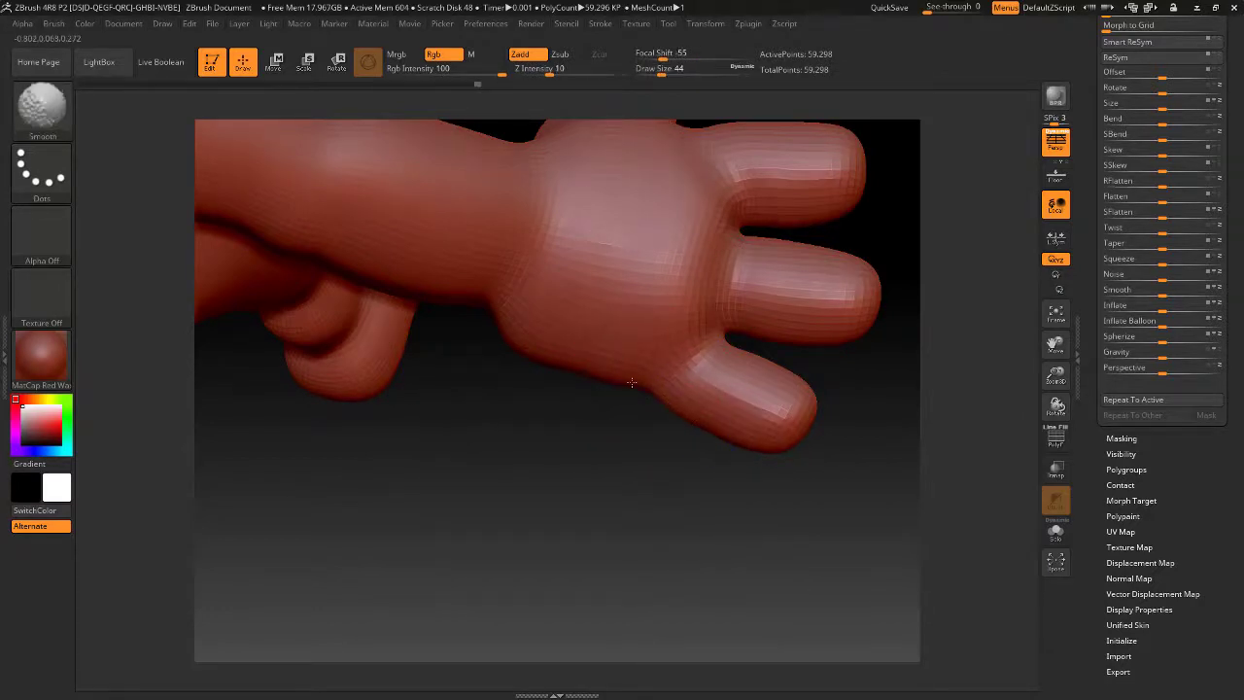
mouse_move(638, 477)
left_mouse_down()
mouse_move(652, 242)
mouse_move(667, 359)
left_mouse_up()
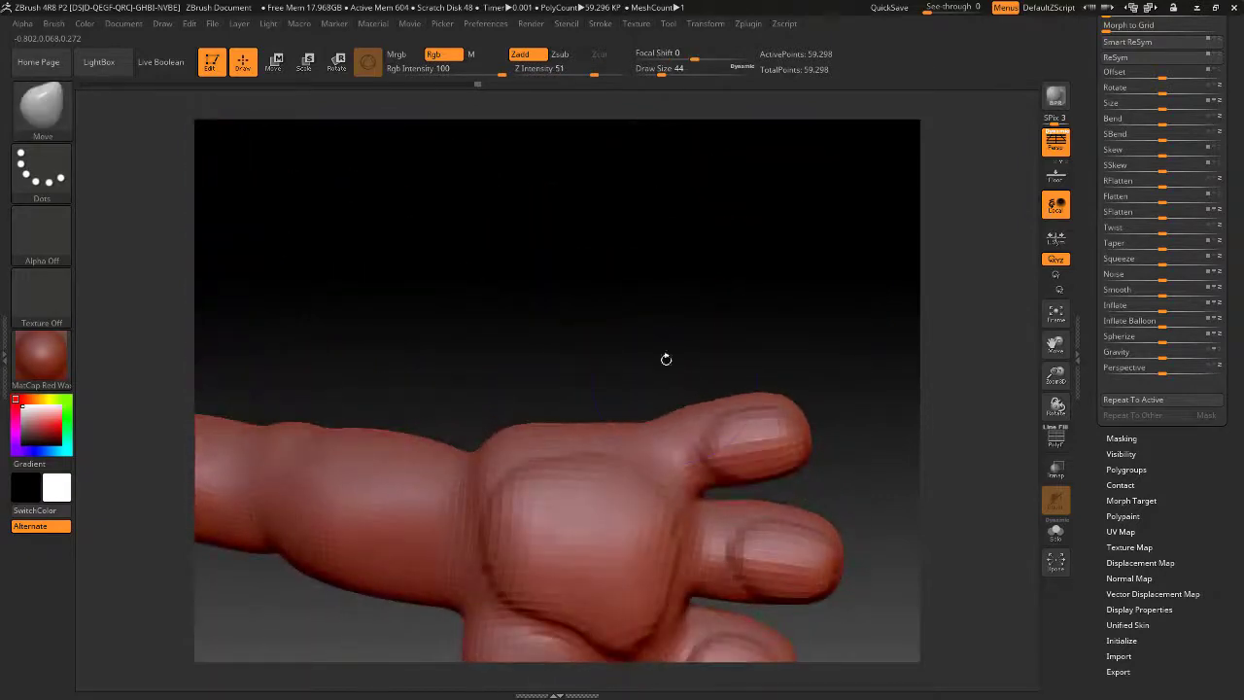
key("shift")
left_click_drag(678, 409, 648, 405, "shift")
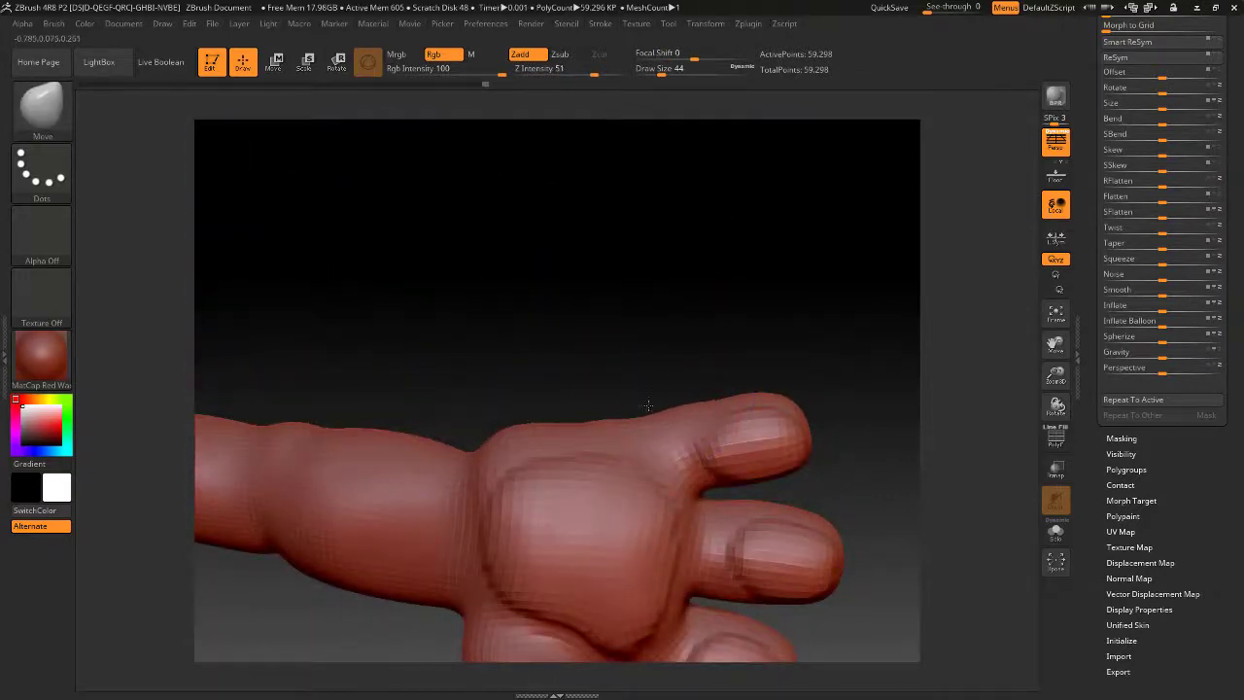
key("shift")
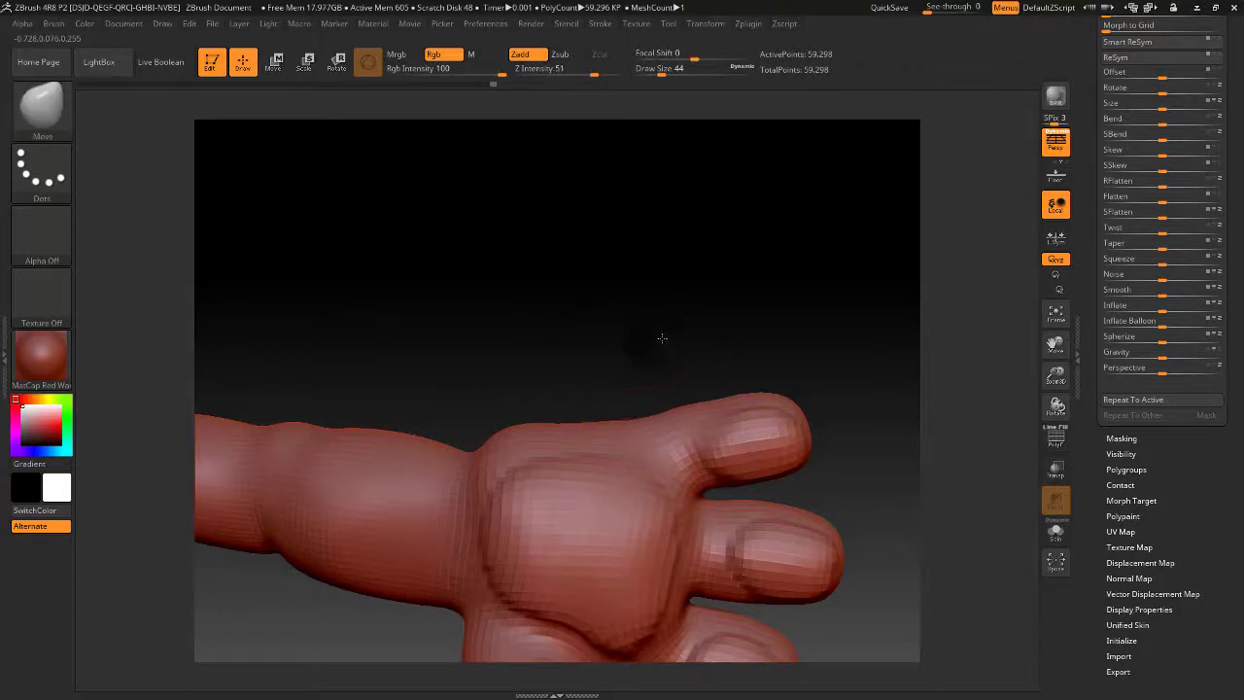
Smooth the transition from the back of the hand into the outermost finger
left_click_drag(662, 339, 724, 574)
left_click_drag(773, 275, 756, 309)
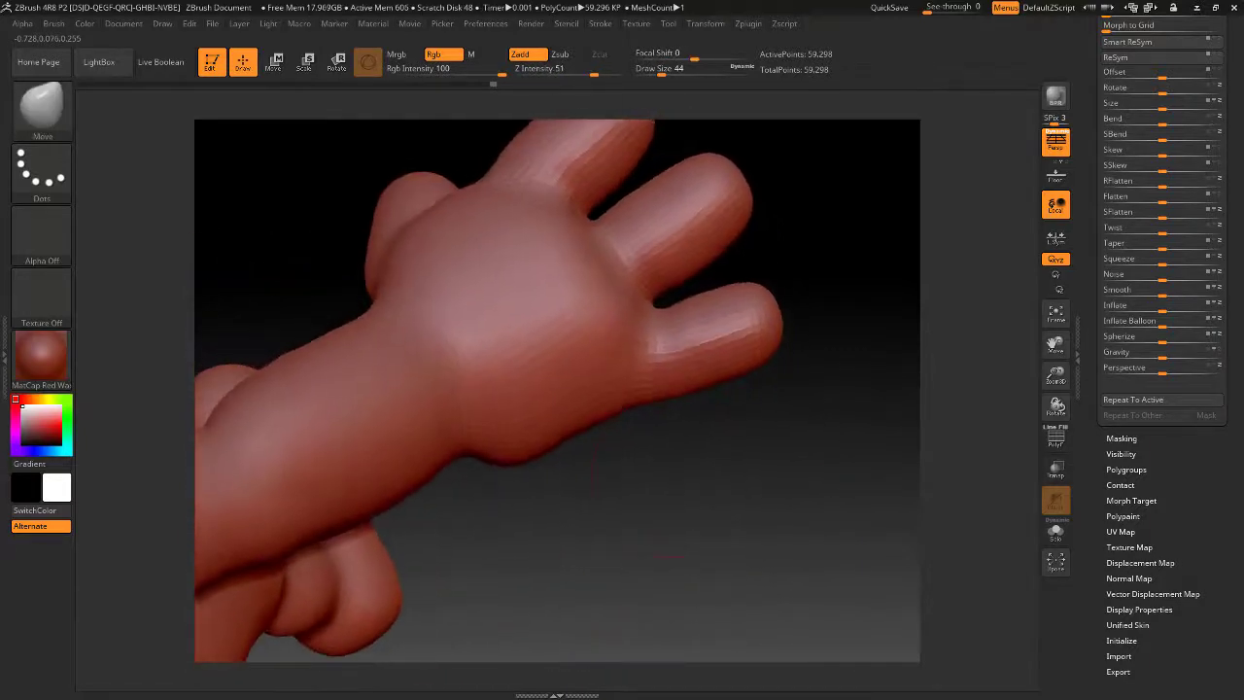
key("shift")
left_click_drag(698, 345, 671, 385, "shift")
key("shift")
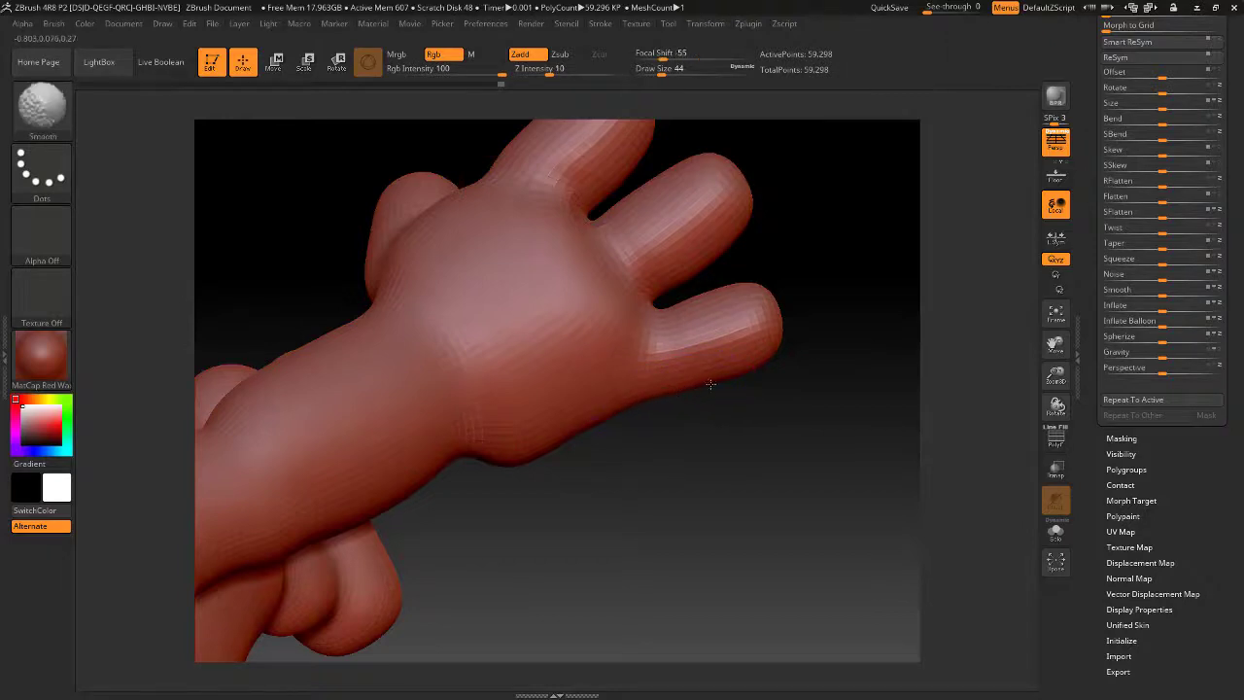
mouse_move(687, 399)
left_mouse_down("shift")
mouse_move(642, 484)
mouse_move(596, 471)
mouse_move(580, 359)
mouse_move(563, 418)
mouse_move(586, 242)
mouse_move(749, 320)
left_mouse_up("shift")
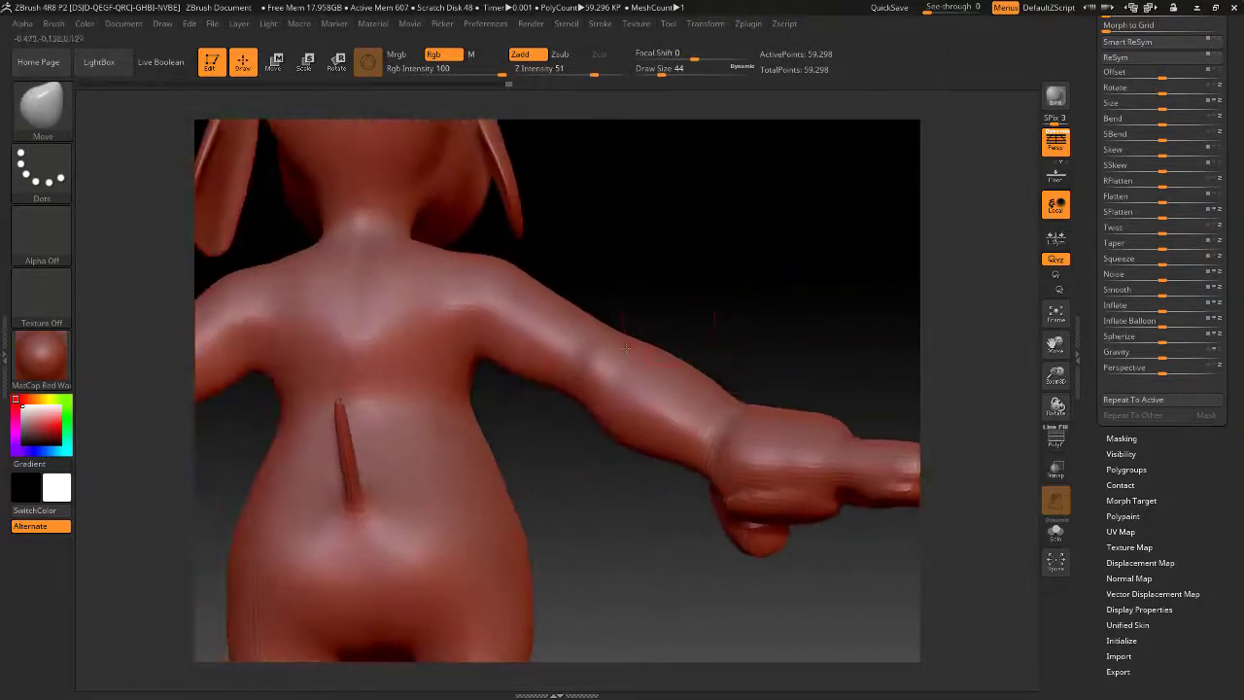
Smooth the creases on the palm and finger undersides of the opposite hand at Draw Size 44
mouse_move(678, 269)
left_mouse_down()
mouse_move(603, 330)
mouse_move(593, 316)
mouse_move(545, 316)
mouse_move(561, 298)
left_mouse_up()
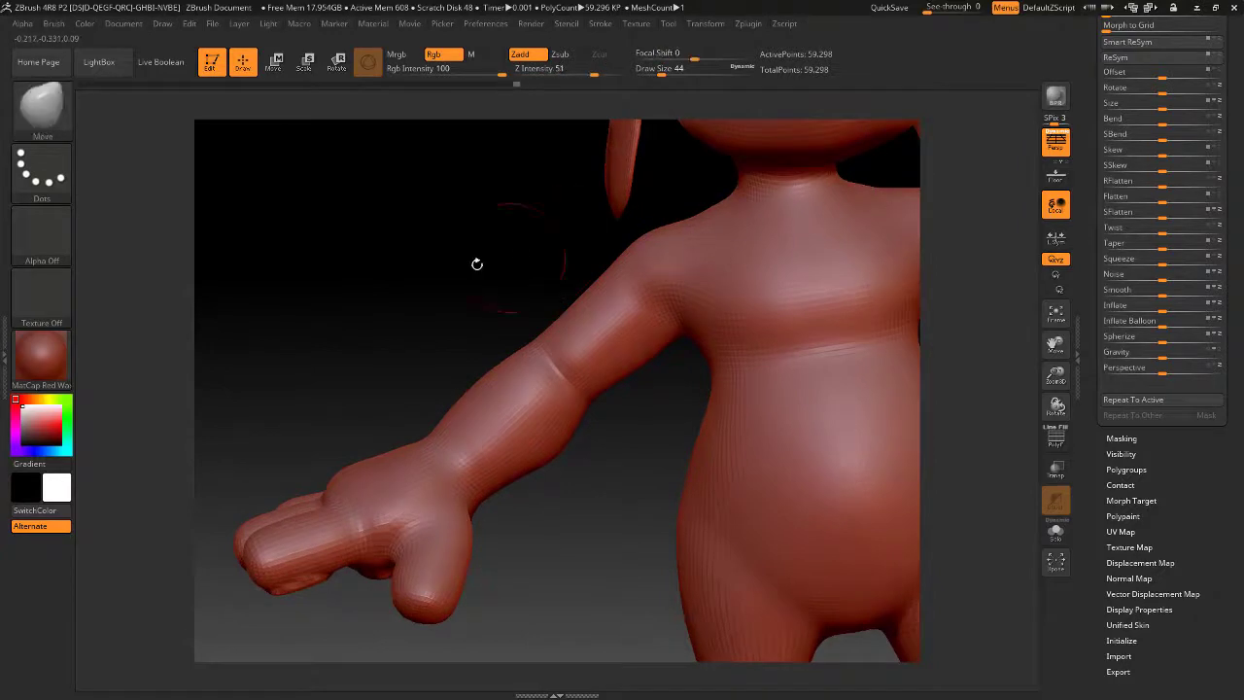
mouse_move(477, 264)
left_mouse_down("alt")
mouse_move(437, 202)
mouse_move(450, 216)
mouse_move(325, 192)
left_mouse_up("alt")
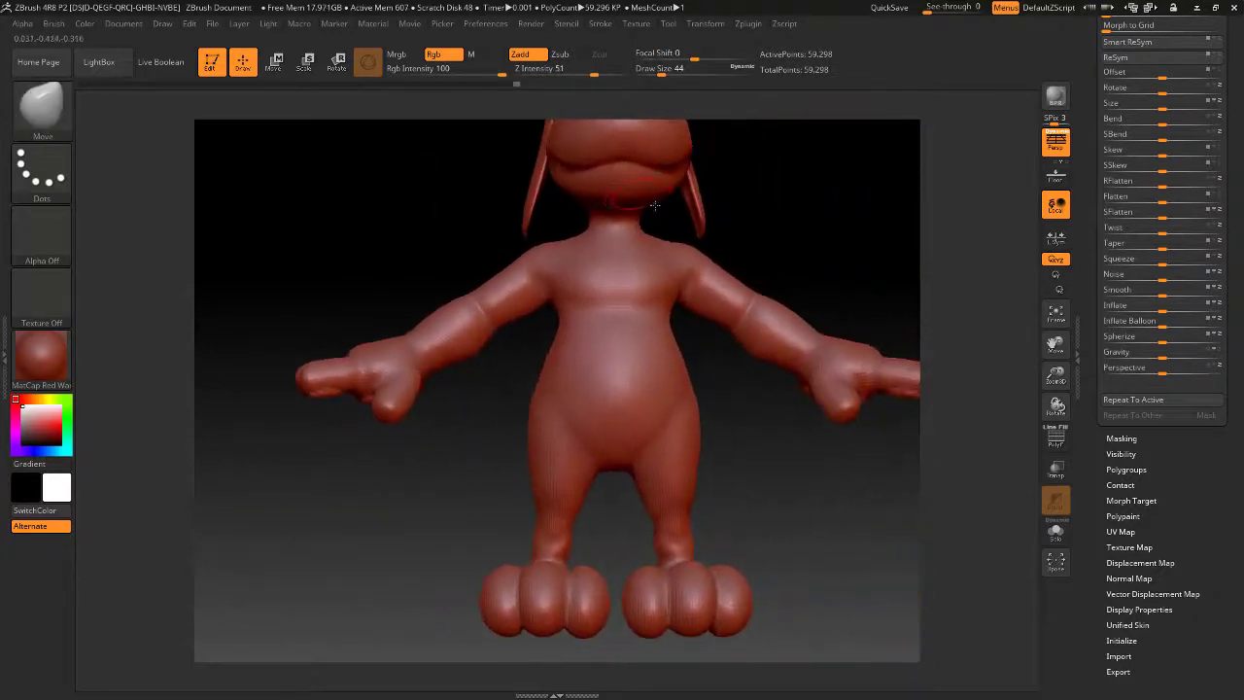
left_click_drag(864, 203, 687, 199, "alt")
mouse_move(750, 233)
left_mouse_down()
mouse_move(798, 171)
mouse_move(717, 264)
mouse_move(781, 269)
mouse_move(579, 177)
left_mouse_up()
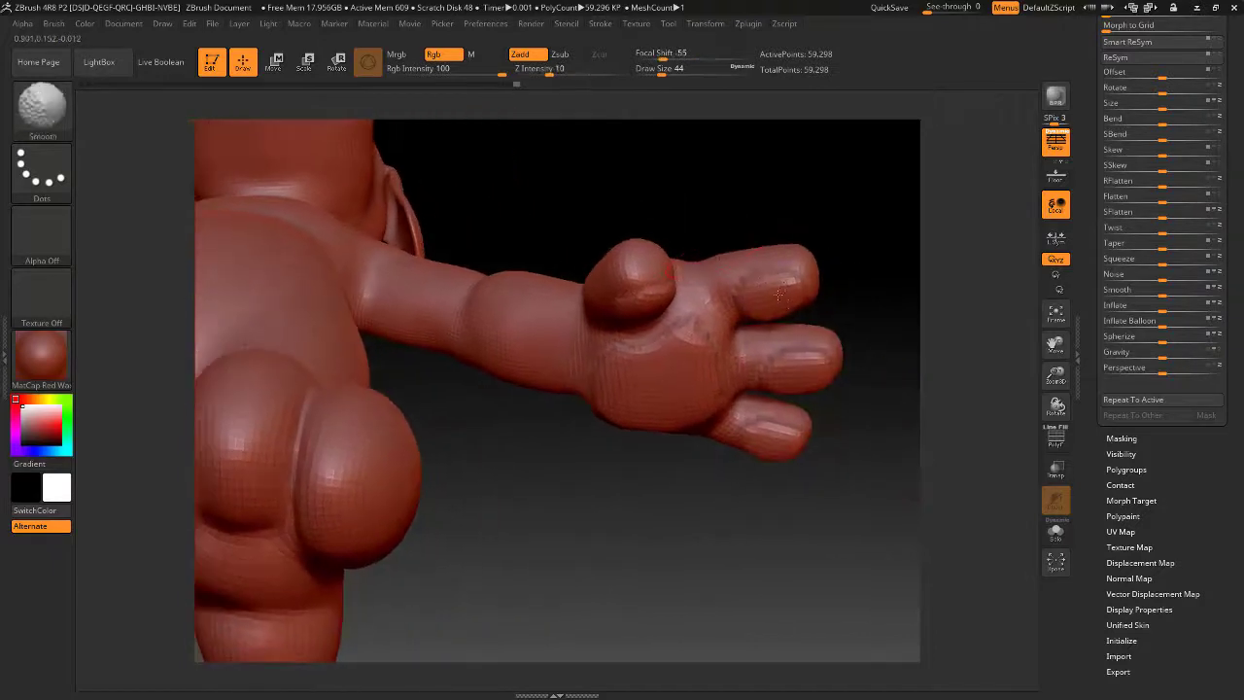
left_click_drag(629, 490, 648, 394)
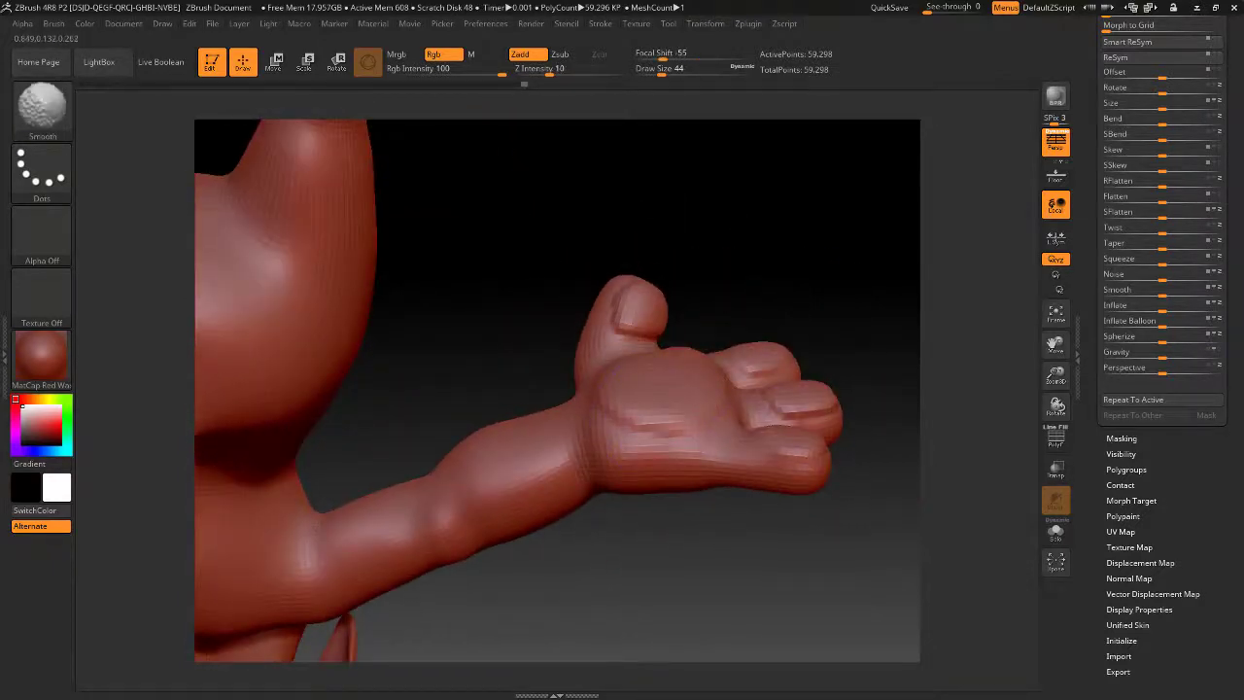
mouse_move(825, 276)
left_mouse_down()
mouse_move(819, 329)
mouse_move(789, 312)
left_mouse_up()
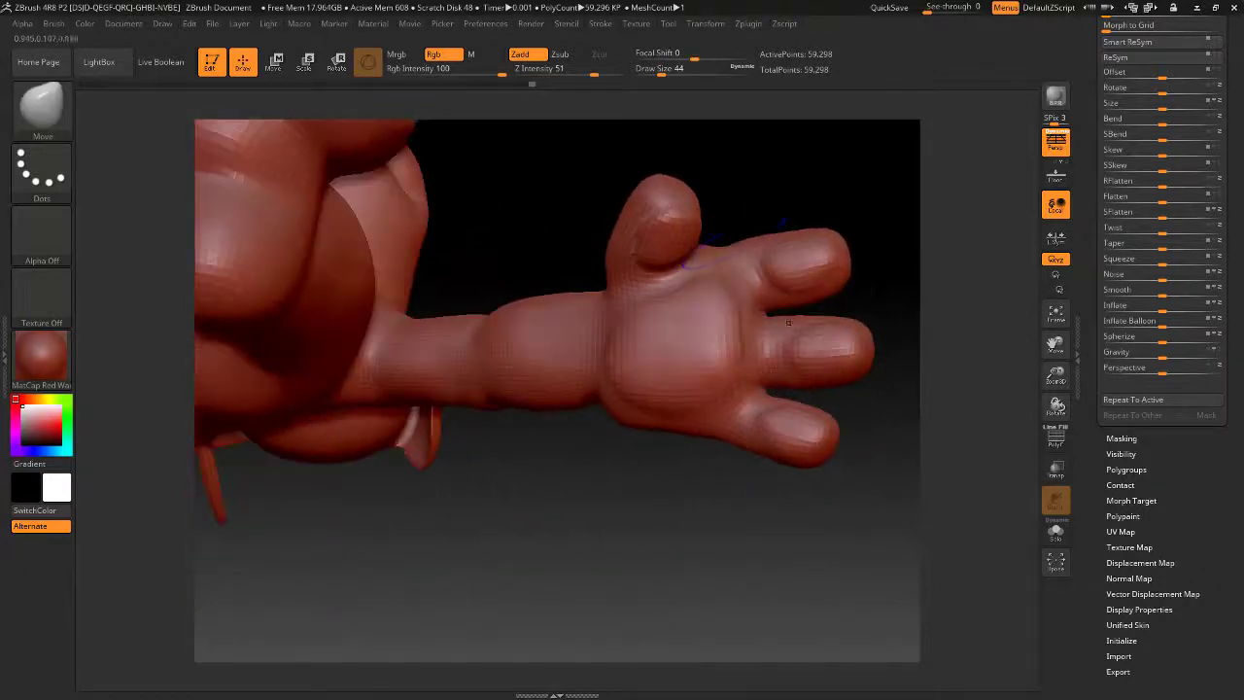
Refine the base of the thumb and smooth the area between the fingers, using Draw Size 25 for the fingers
left_click_drag(763, 238, 735, 207)
left_click_drag(652, 272, 693, 268)
left_click_drag(749, 191, 717, 316)
mouse_move(774, 206)
left_mouse_down()
mouse_move(780, 247)
mouse_move(797, 206)
mouse_move(764, 189)
mouse_move(762, 329)
mouse_move(749, 356)
mouse_move(800, 213)
mouse_move(833, 248)
mouse_move(731, 236)
left_mouse_up()
key("space")
left_click_drag(722, 278, 714, 277)
key("shift")
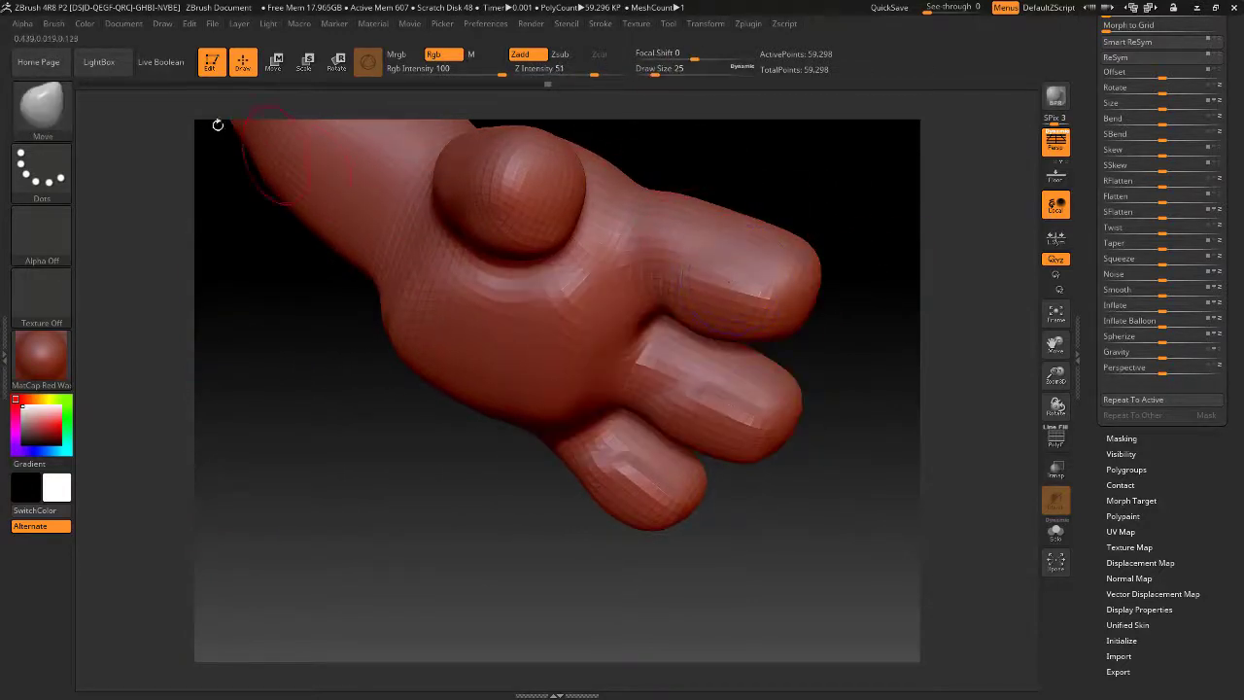
Carve the finger next to the thumb with the DamStandard brush, then smooth the stroke and the wrist area
key("b")
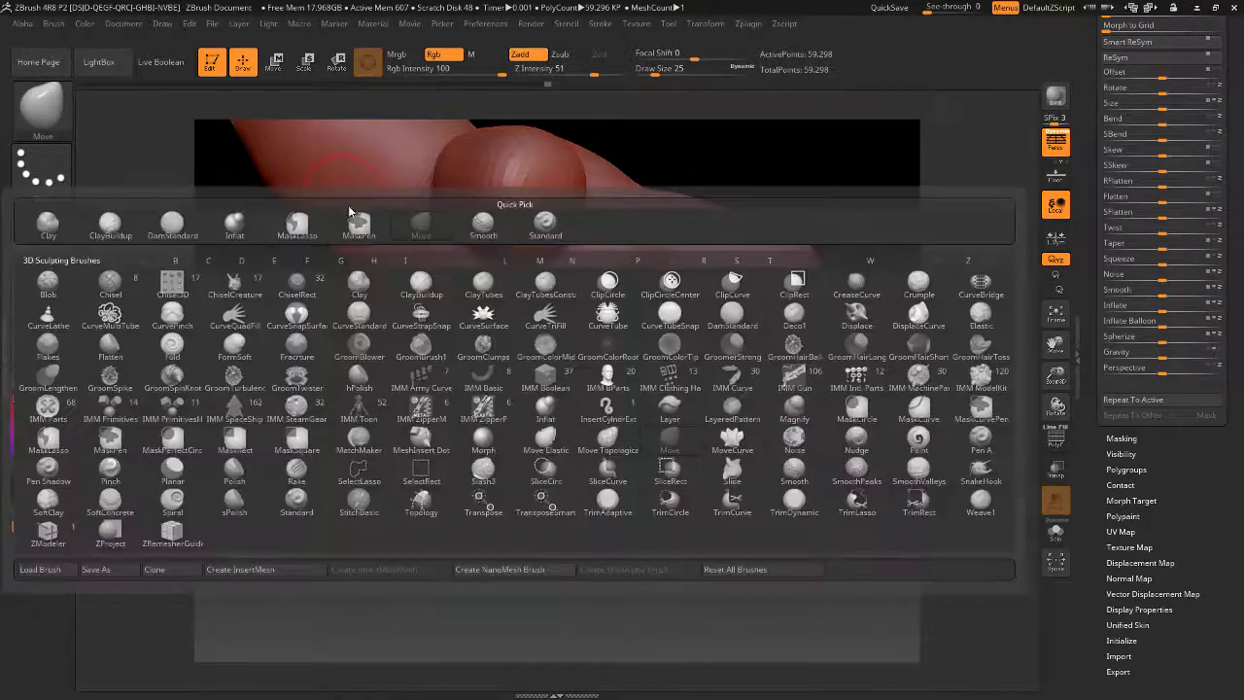
key("d")
key("s")
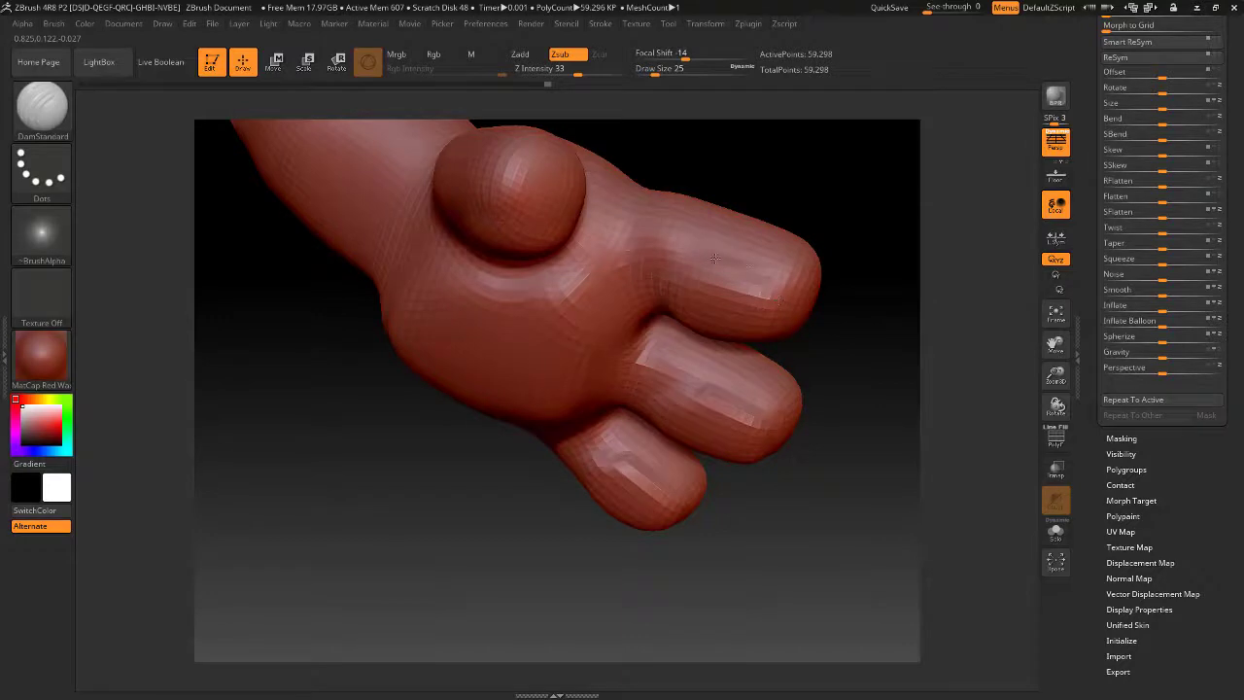
mouse_move(715, 258)
left_mouse_down()
mouse_move(773, 282)
mouse_move(767, 295)
mouse_move(744, 289)
left_mouse_up()
mouse_move(842, 158)
left_mouse_down()
mouse_move(858, 119)
mouse_move(826, 144)
left_mouse_up()
left_click_drag(670, 264, 659, 259, "shift")
mouse_move(799, 203)
left_mouse_down()
mouse_move(818, 185)
mouse_move(812, 136)
mouse_move(723, 242)
mouse_move(711, 356)
mouse_move(694, 229)
left_mouse_up()
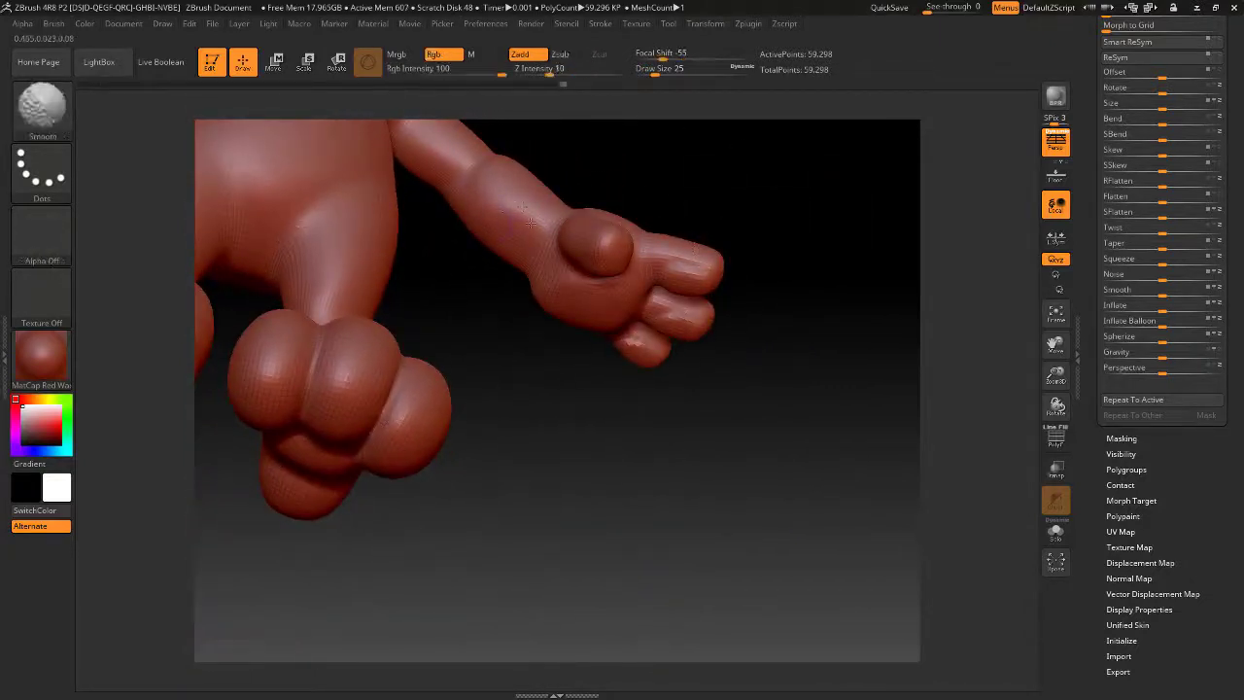
left_click_drag(526, 323, 517, 278)
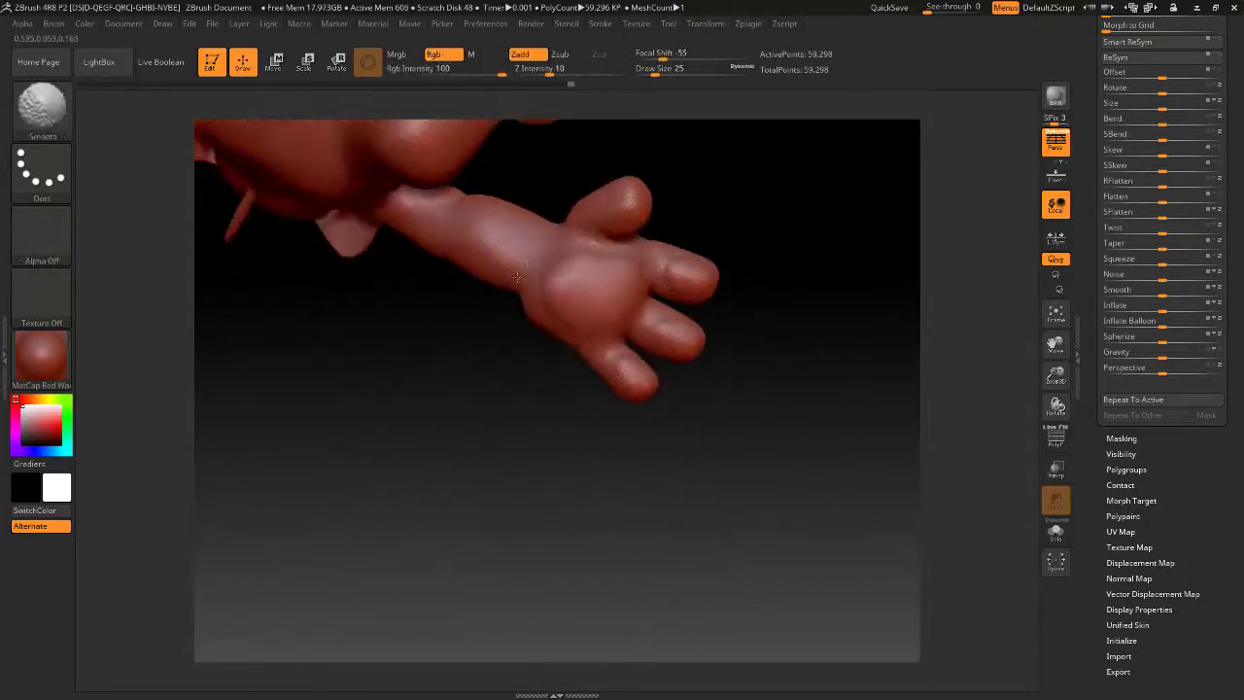
left_click_drag(574, 171, 667, 187)
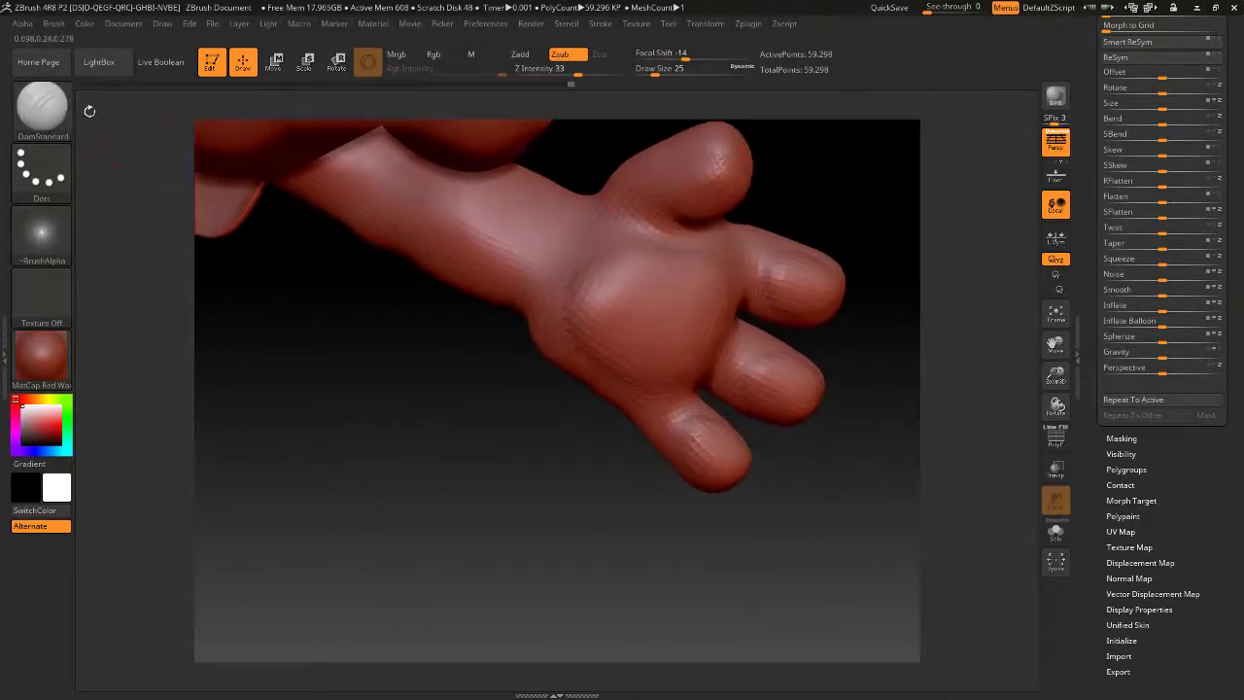
Reshape the wrist beside the thumb with the Move brush, undoing the first attempt and reducing Draw Size to 39
left_click(50, 111)
left_click(495, 117)
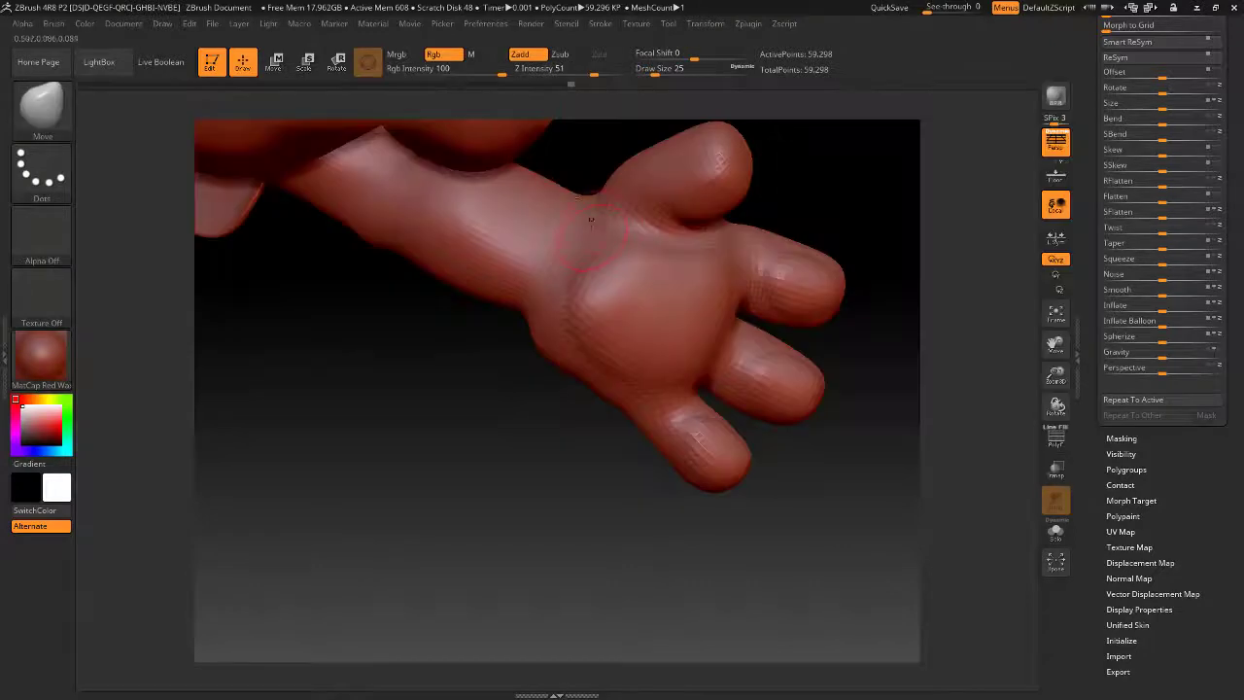
key("space")
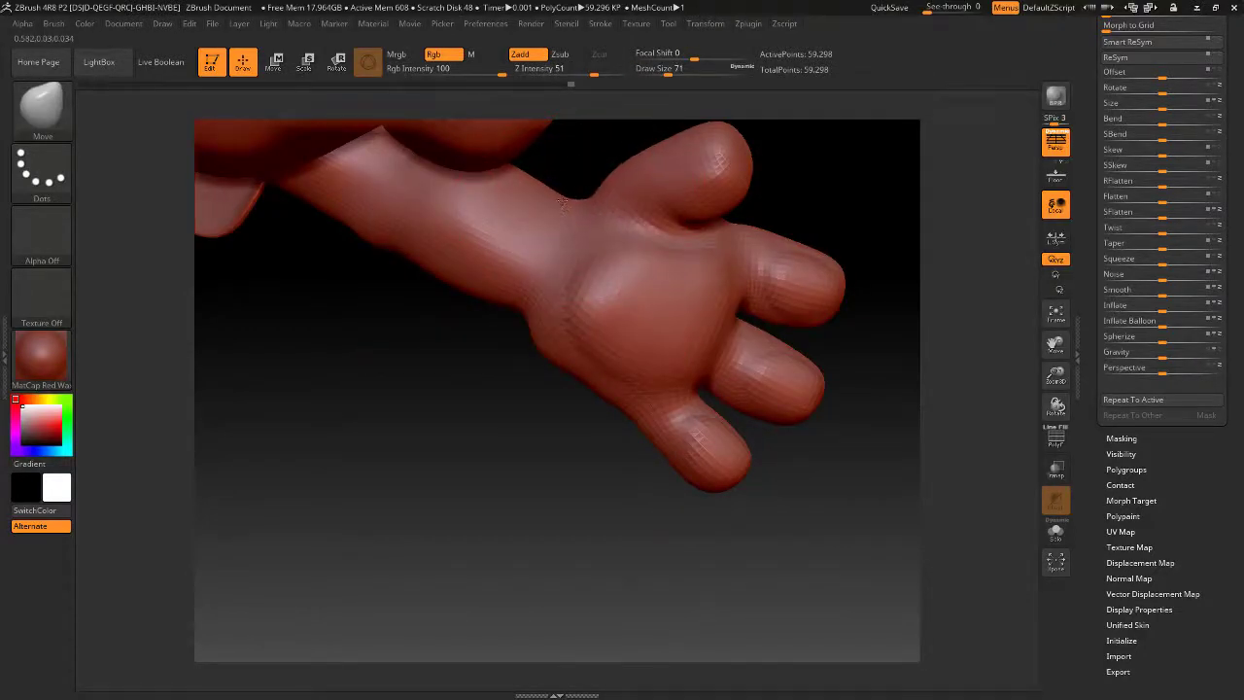
key("ctrl+z")
key("space")
left_click(569, 194)
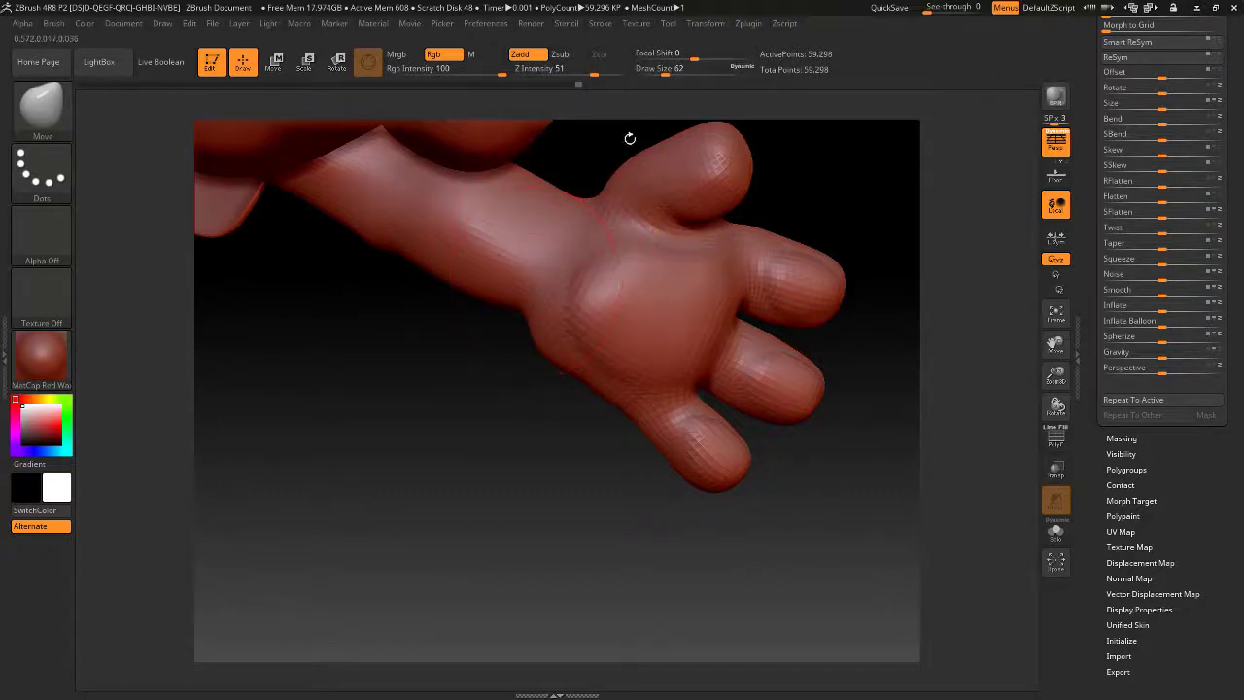
key("space")
left_click(571, 192)
left_click_drag(561, 181, 587, 239)
mouse_move(588, 412)
left_mouse_down()
mouse_move(564, 431)
mouse_move(569, 455)
mouse_move(545, 414)
mouse_move(578, 433)
mouse_move(544, 396)
mouse_move(760, 530)
left_mouse_up()
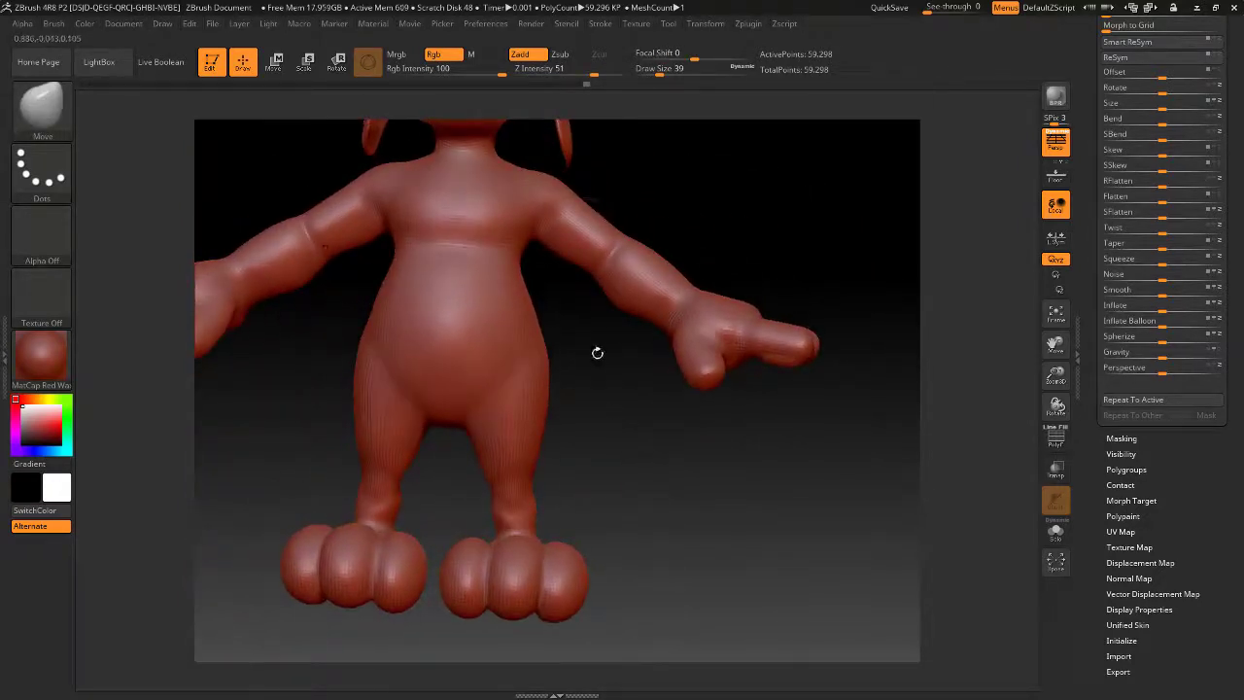
Soften the elbow crease by smoothing it and building up the surface with the Standard brush at Draw Size 39
mouse_move(597, 353)
left_mouse_down("alt")
mouse_move(622, 418)
mouse_move(616, 449)
left_mouse_up("alt")
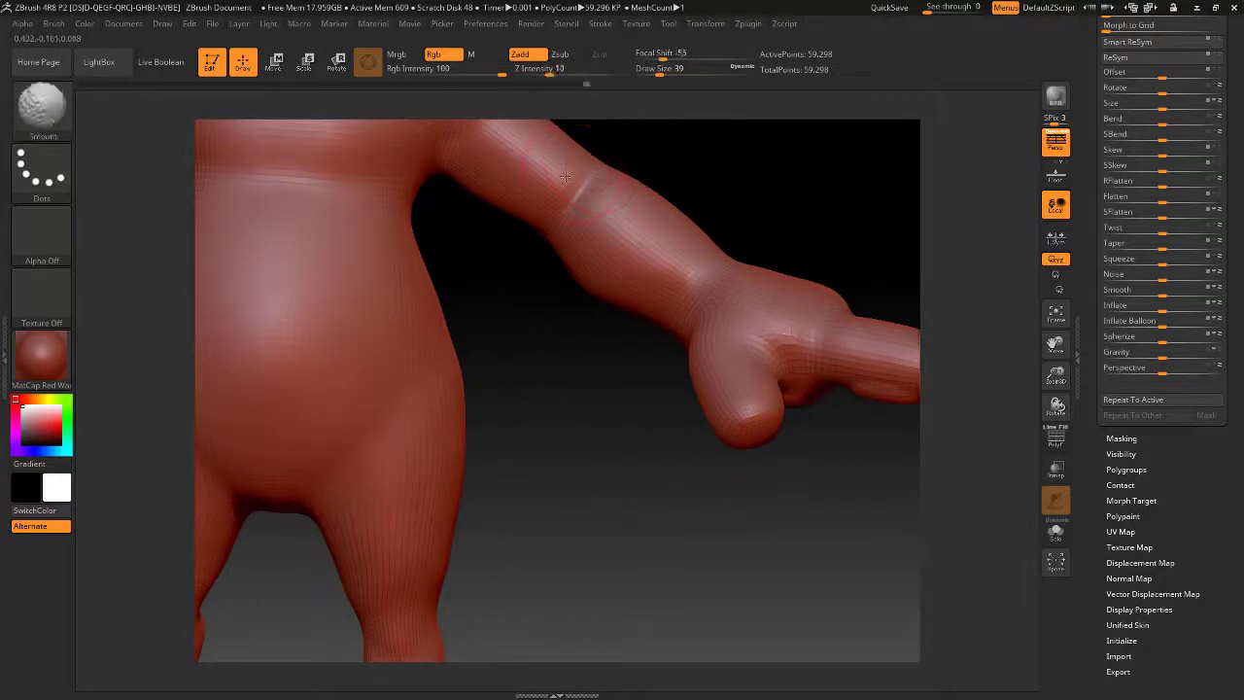
left_click_drag(586, 331, 607, 442, "alt")
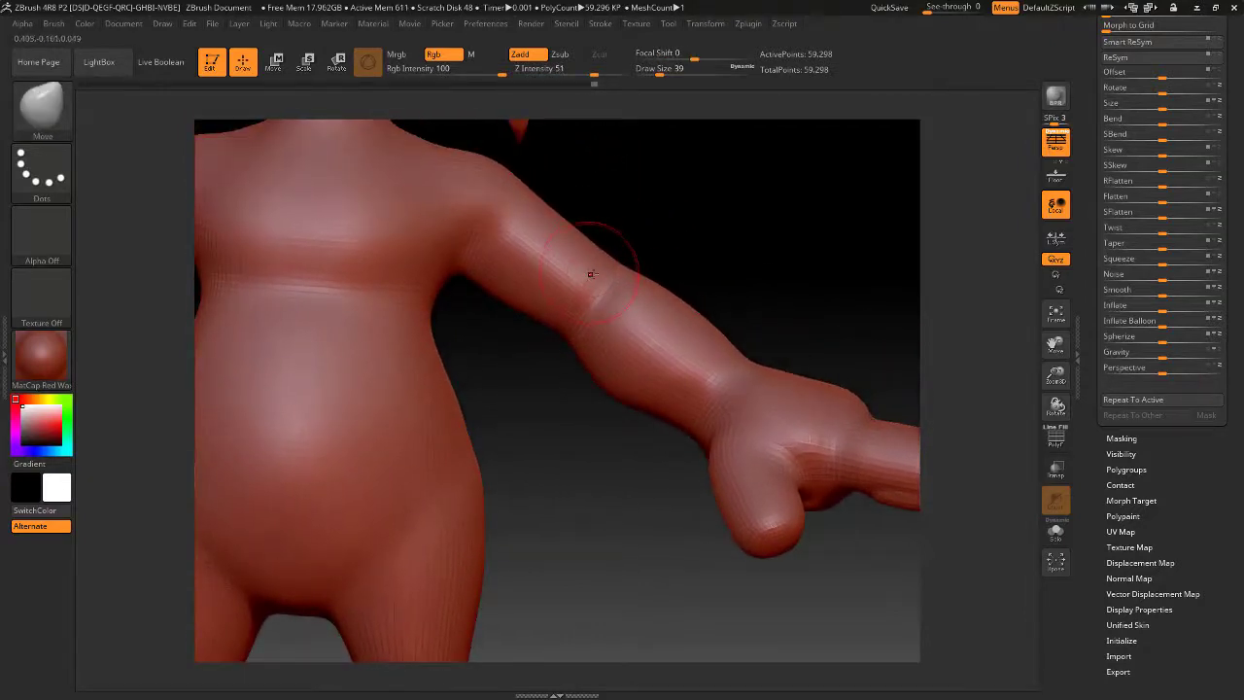
left_click(81, 106)
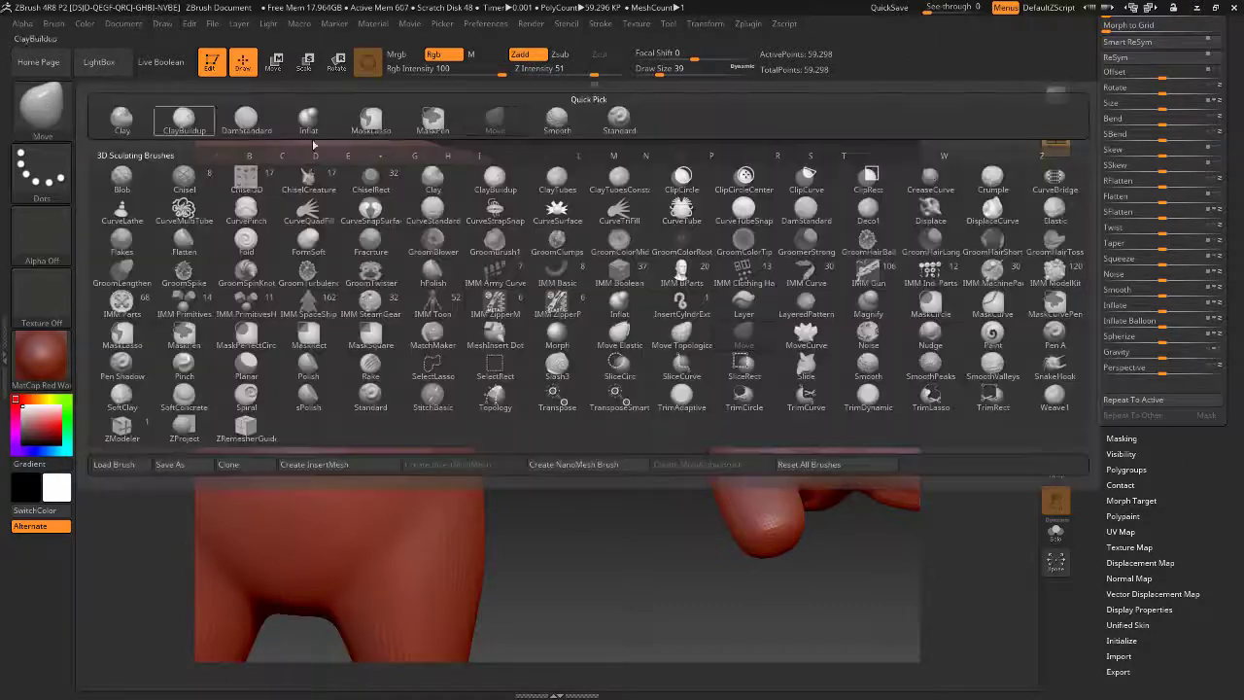
left_click(622, 119)
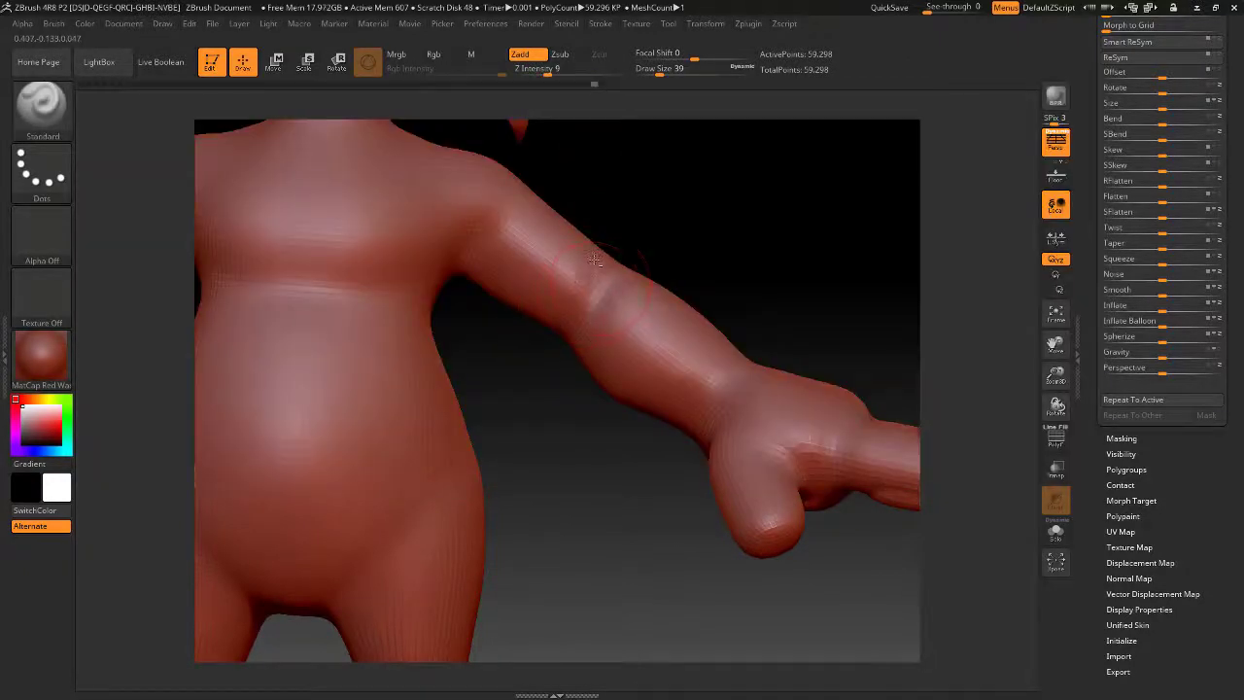
left_click_drag(581, 281, 570, 267, "shift")
mouse_move(645, 211)
left_mouse_down()
mouse_move(559, 206)
mouse_move(525, 146)
mouse_move(626, 215)
left_mouse_up()
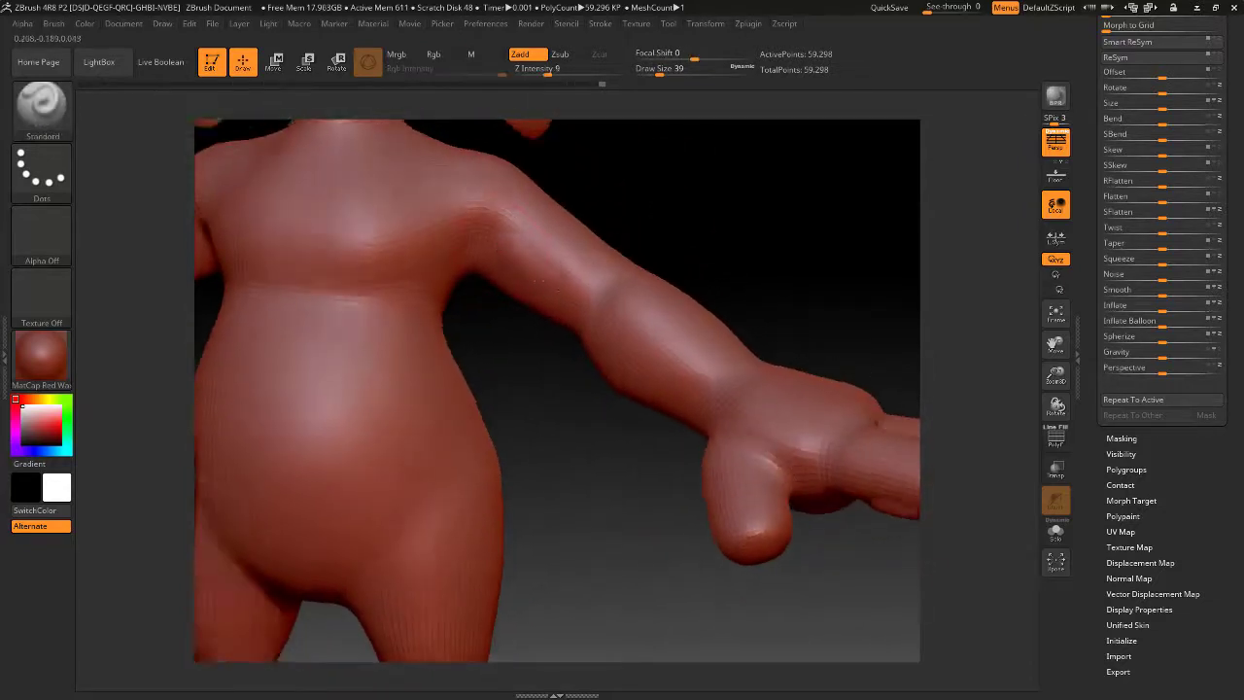
Smooth the upper arm down to the elbow from several angles
key("shift")
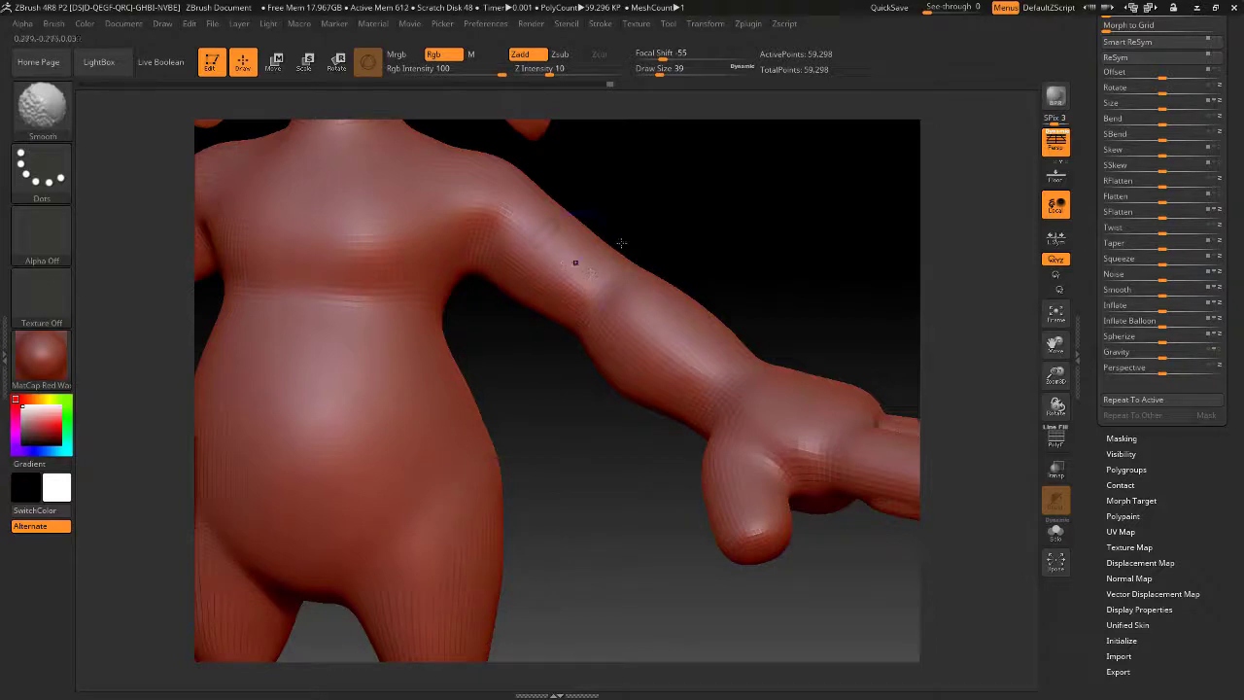
left_click_drag(653, 216, 677, 184)
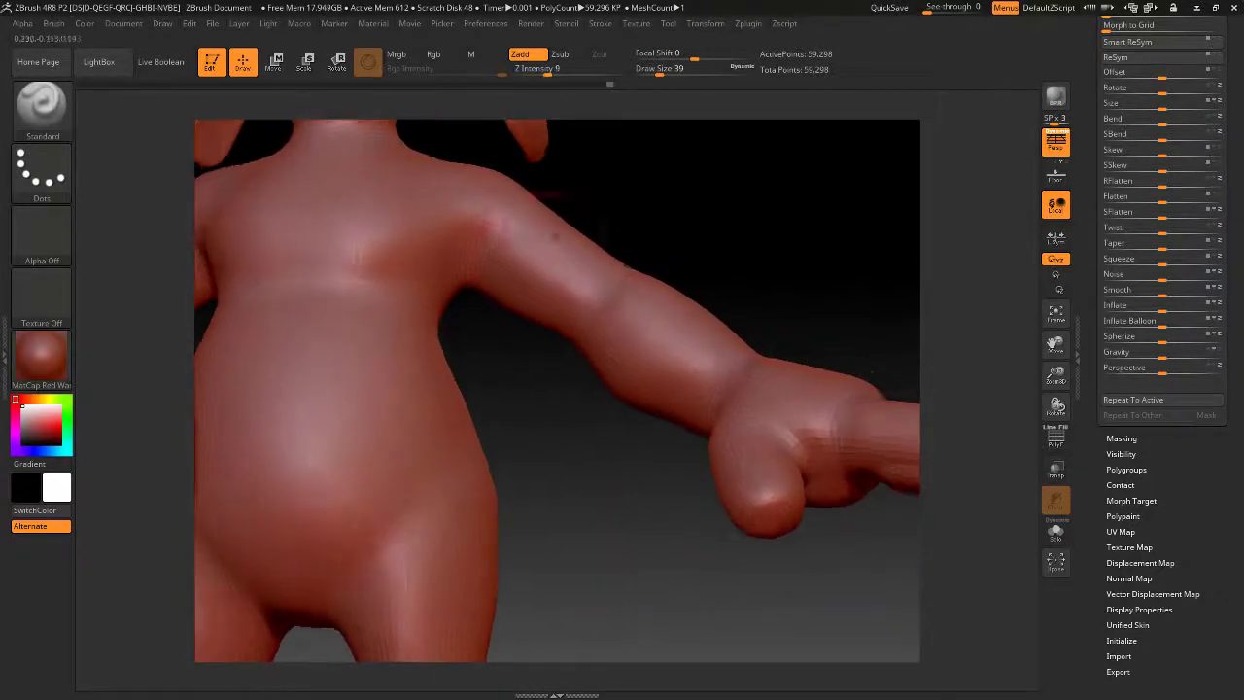
key("shift")
mouse_move(672, 195)
left_mouse_down()
mouse_move(663, 321)
mouse_move(685, 271)
mouse_move(668, 206)
mouse_move(680, 244)
mouse_move(605, 263)
mouse_move(683, 285)
mouse_move(657, 282)
left_mouse_up()
key("shift")
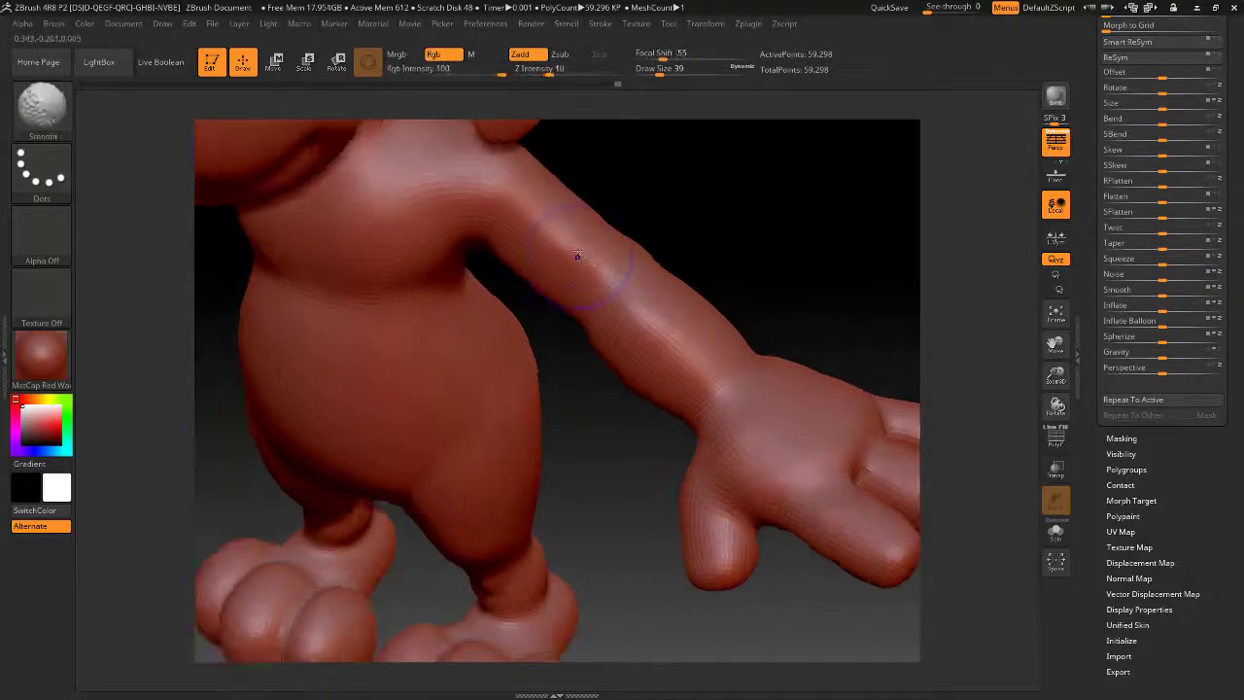
Examine the torso, arms and legs from the front and from behind
mouse_move(705, 237)
left_mouse_down("alt")
mouse_move(703, 146)
mouse_move(711, 207)
mouse_move(772, 128)
left_mouse_up("alt")
key("shift")
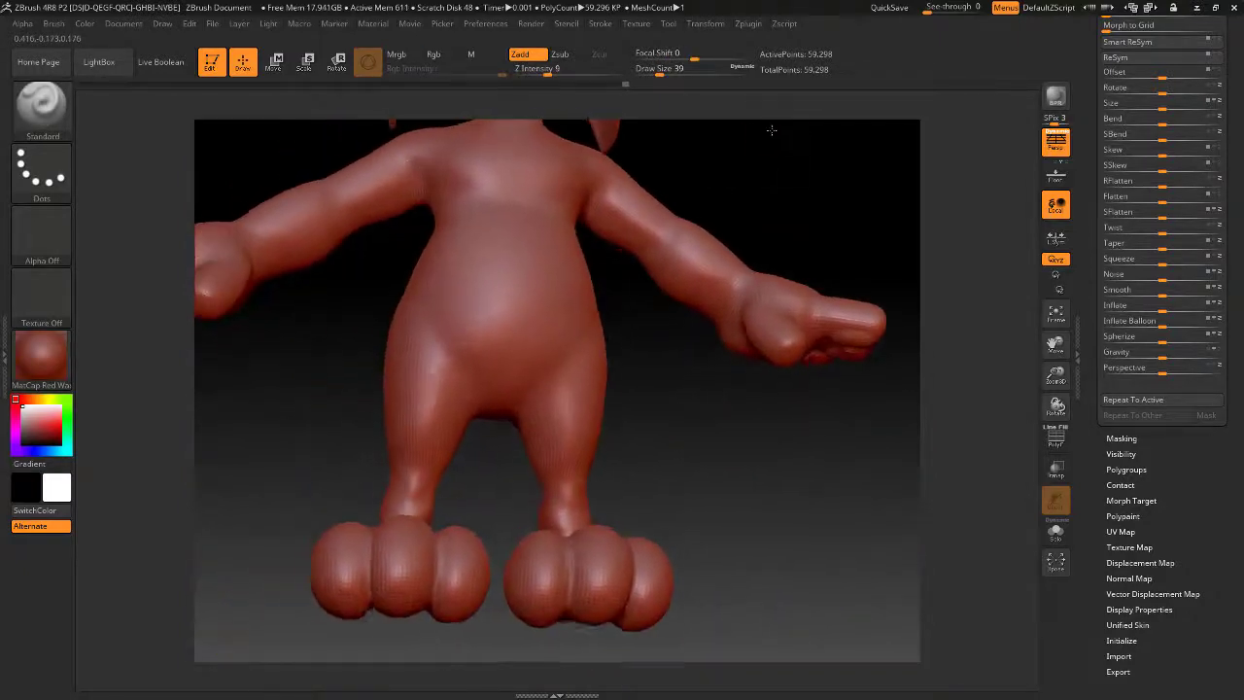
left_click_drag(650, 358, 654, 364)
left_click_drag(660, 427, 515, 433)
left_click_drag(515, 433, 360, 427)
mouse_move(739, 484)
left_mouse_down()
mouse_move(695, 462)
mouse_move(729, 449)
left_mouse_up()
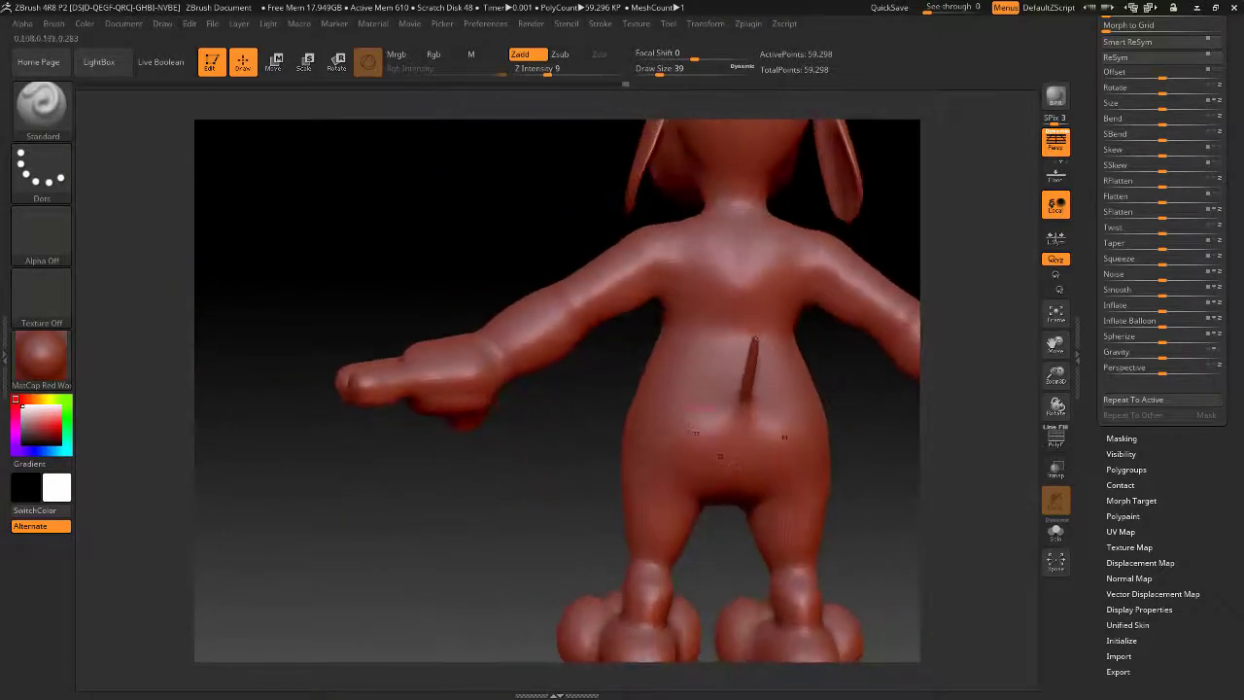
mouse_move(561, 458)
left_mouse_down()
mouse_move(576, 469)
mouse_move(424, 462)
left_mouse_up()
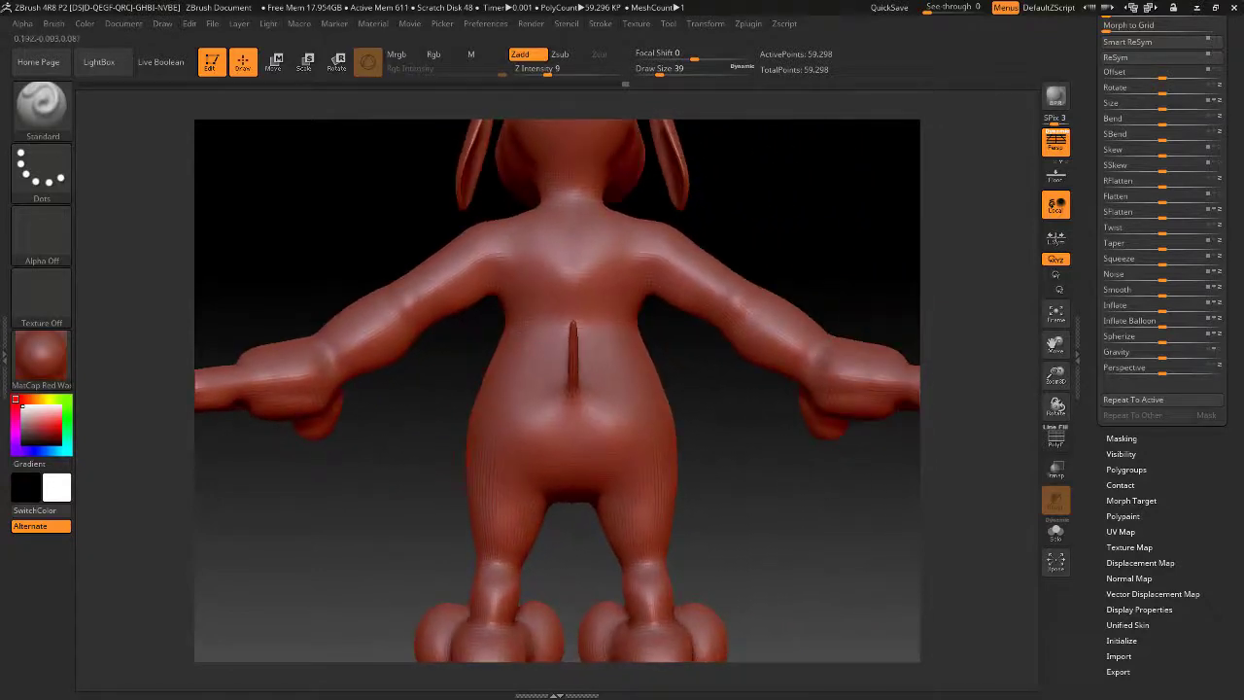
left_click_drag(738, 418, 678, 436)
Soften the back between the shoulders and the tail, and set the Standard brush's Draw Size to 83
left_click_drag(558, 319, 753, 316)
left_click_drag(612, 330, 568, 367)
left_click_drag(658, 413, 710, 412)
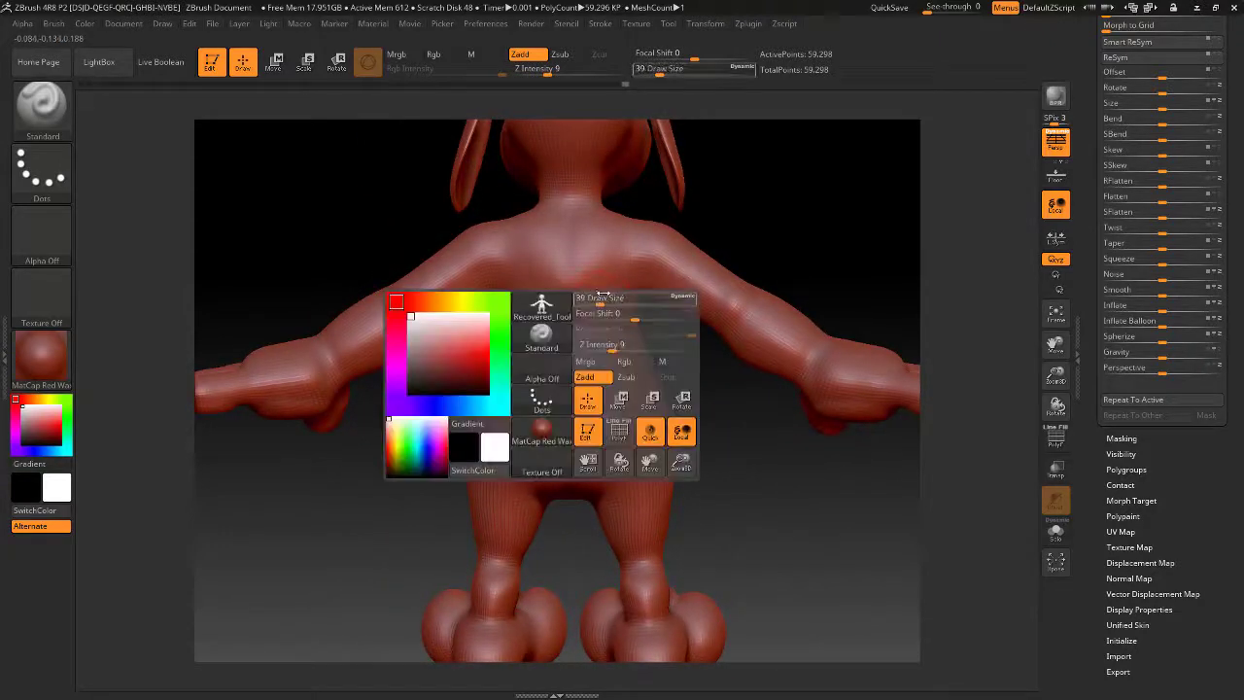
mouse_move(730, 418)
left_mouse_down()
mouse_move(770, 417)
mouse_move(771, 220)
mouse_move(691, 230)
mouse_move(752, 352)
mouse_move(735, 314)
mouse_move(709, 322)
mouse_move(684, 264)
mouse_move(716, 242)
mouse_move(739, 250)
mouse_move(674, 255)
mouse_move(636, 316)
mouse_move(627, 277)
mouse_move(728, 291)
mouse_move(725, 258)
mouse_move(680, 246)
mouse_move(745, 250)
mouse_move(722, 210)
left_mouse_up()
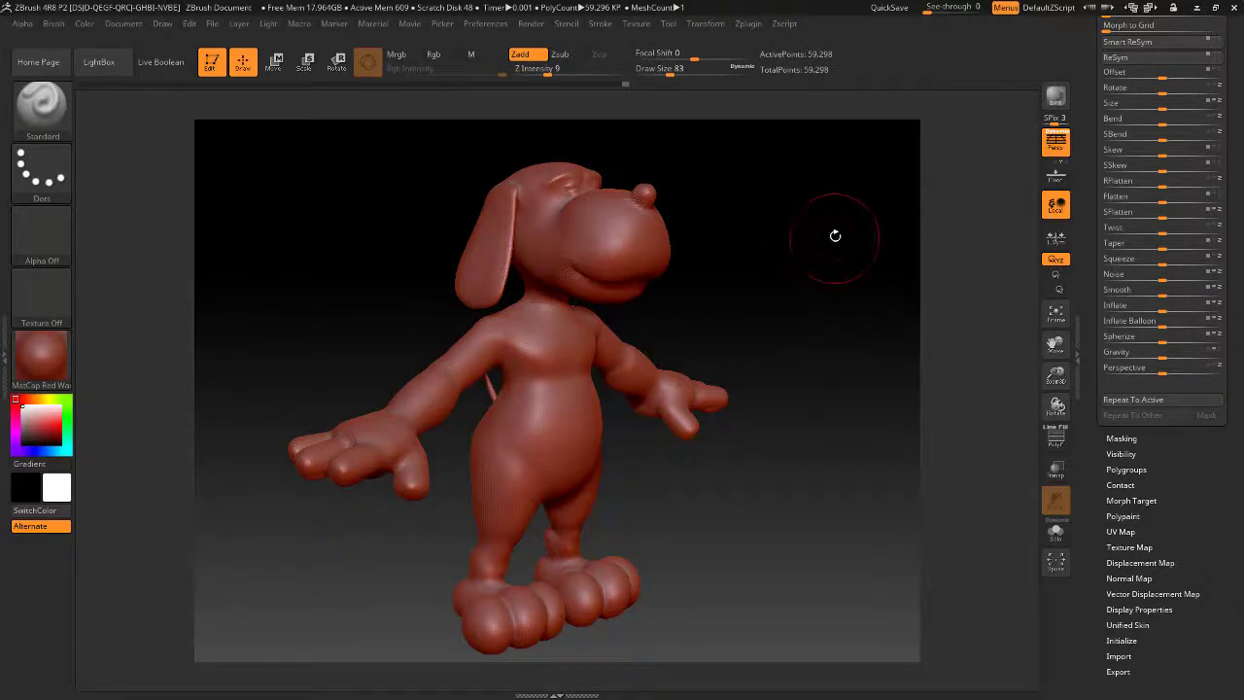
mouse_move(819, 252)
left_mouse_down()
mouse_move(864, 281)
mouse_move(791, 241)
mouse_move(767, 255)
mouse_move(783, 243)
mouse_move(865, 292)
mouse_move(805, 263)
mouse_move(814, 253)
left_mouse_up()
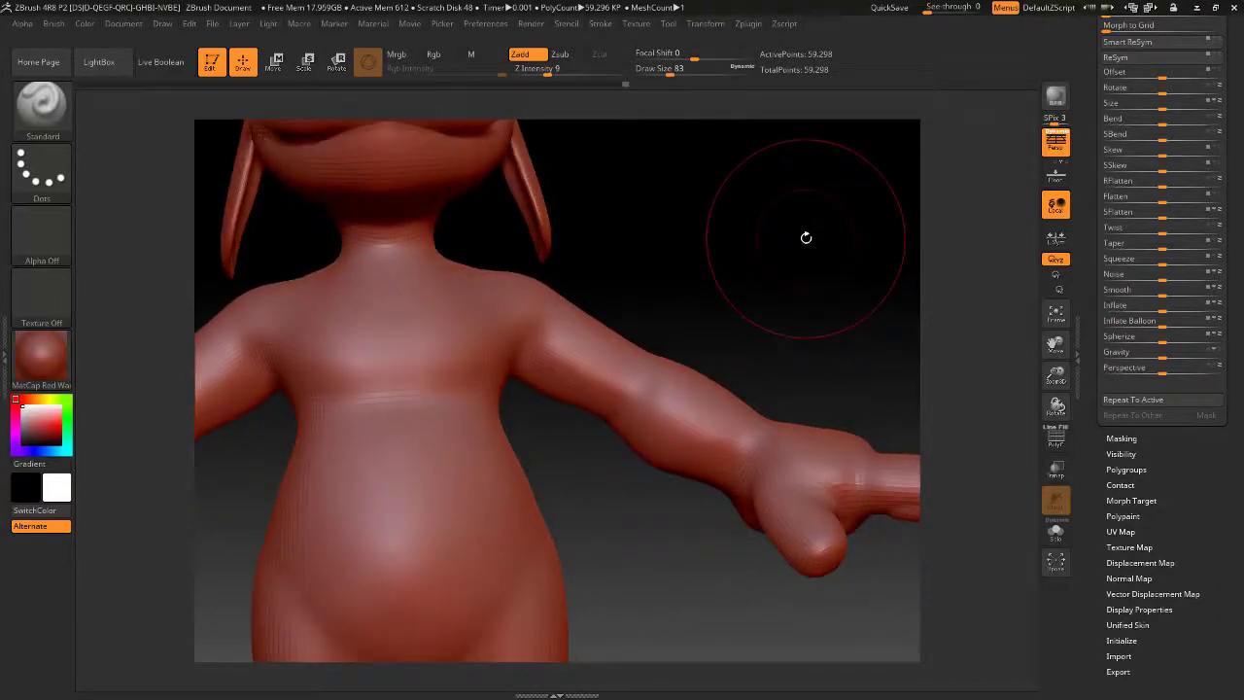